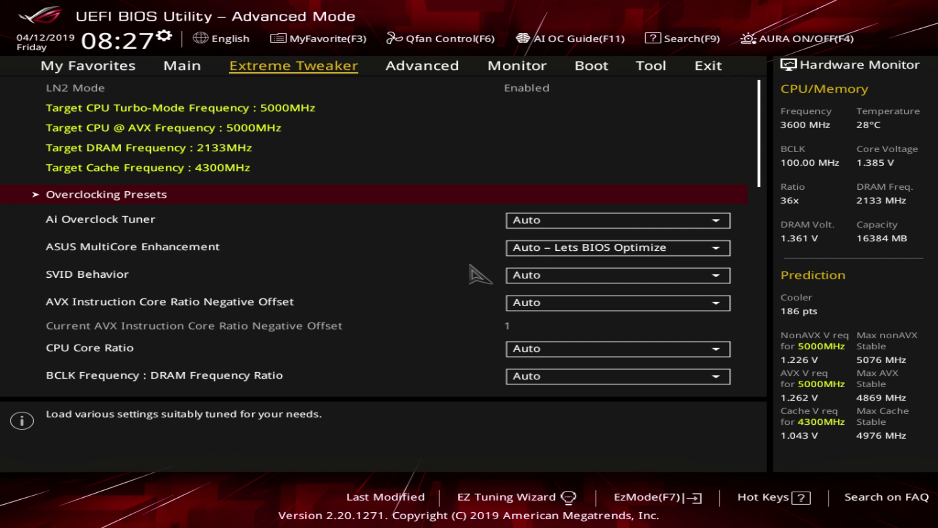
Open the Overclocking Presets and look through the full list of available profiles.
key("Return")
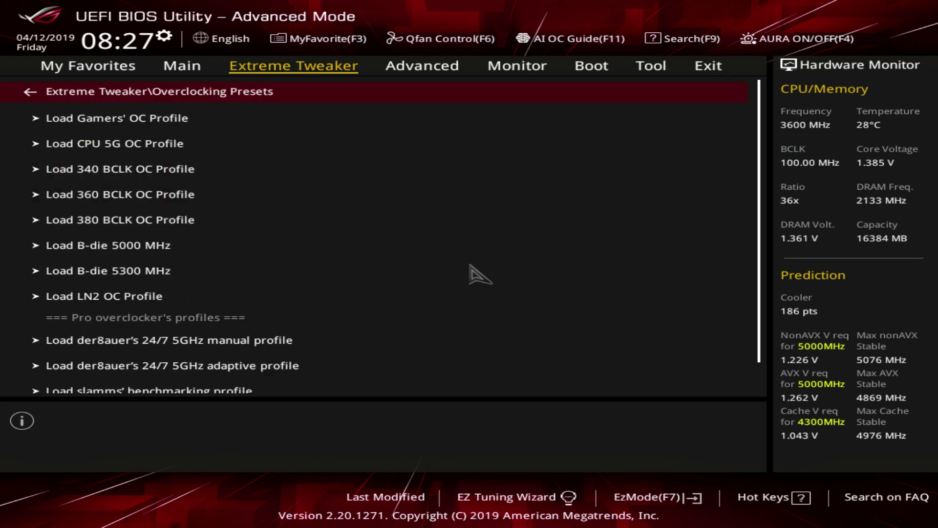
key("Down")
key("Up")
key("Up")
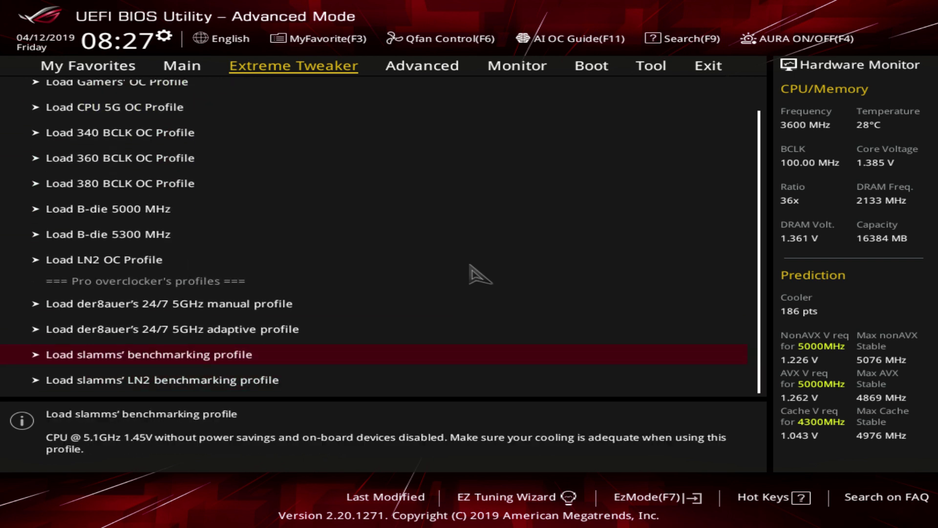
key("Down")
key("Up")
key("Up")
key("Up")
key("Up")
key("Up")
key("Up")
key("Up")
key("Up")
key("Up")
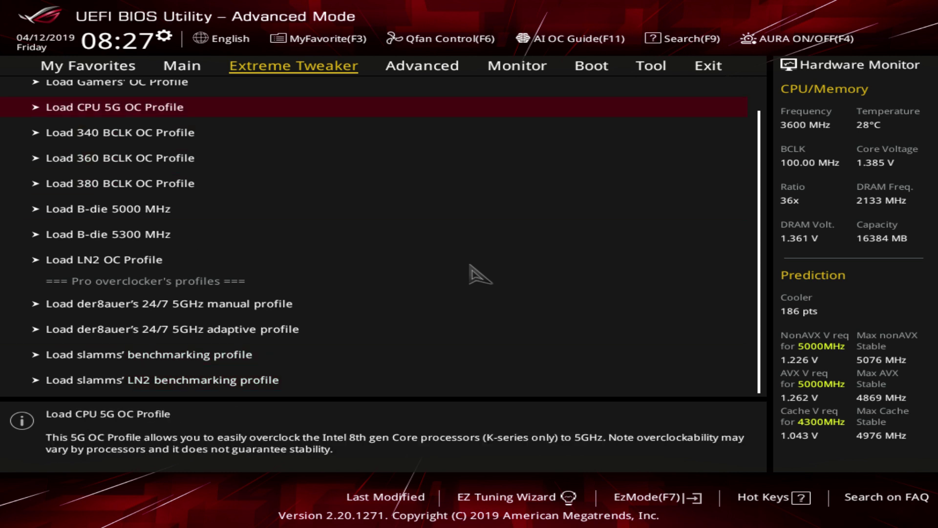
key("Up")
key("Up")
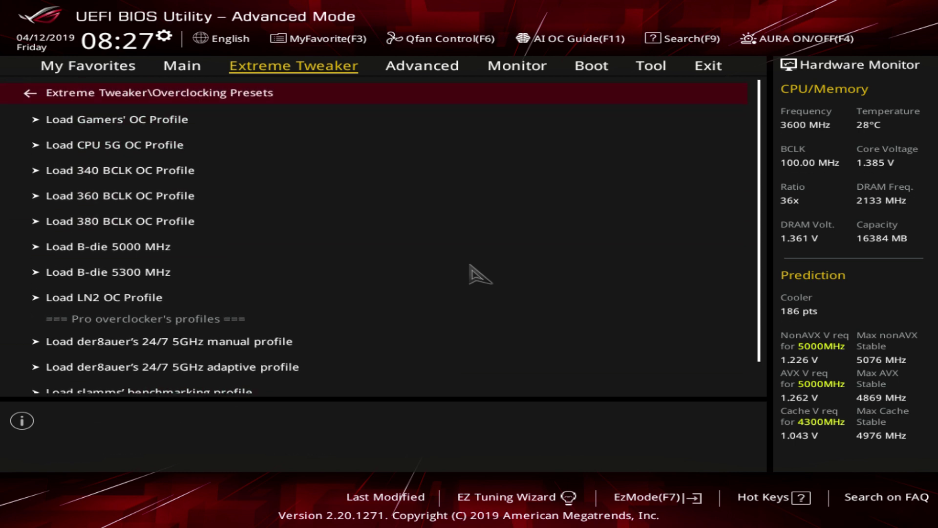
Examine the descriptions of the CPU 5G, BCLK and B-die overclocking presets.
key("Down")
key("Down")
key("Down")
key("Down")
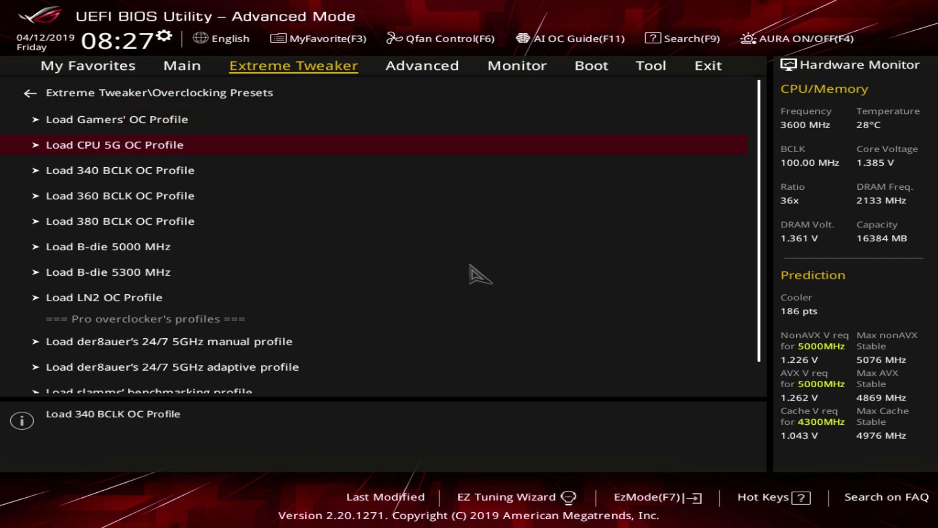
key("Up")
key("Down")
key("Down")
key("Down")
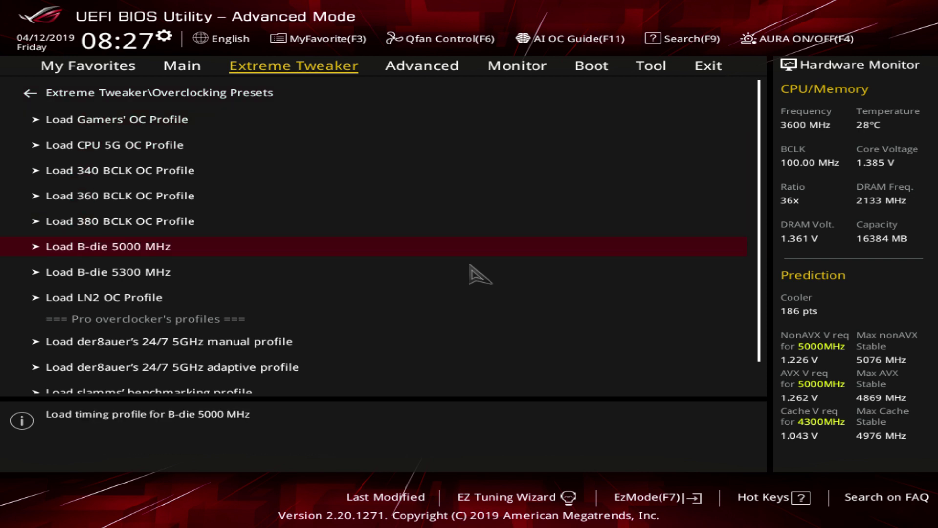
key("Up")
key("Up")
key("Down")
key("Down")
key("Down")
key("Up")
key("Home")
key("Down")
key("Down")
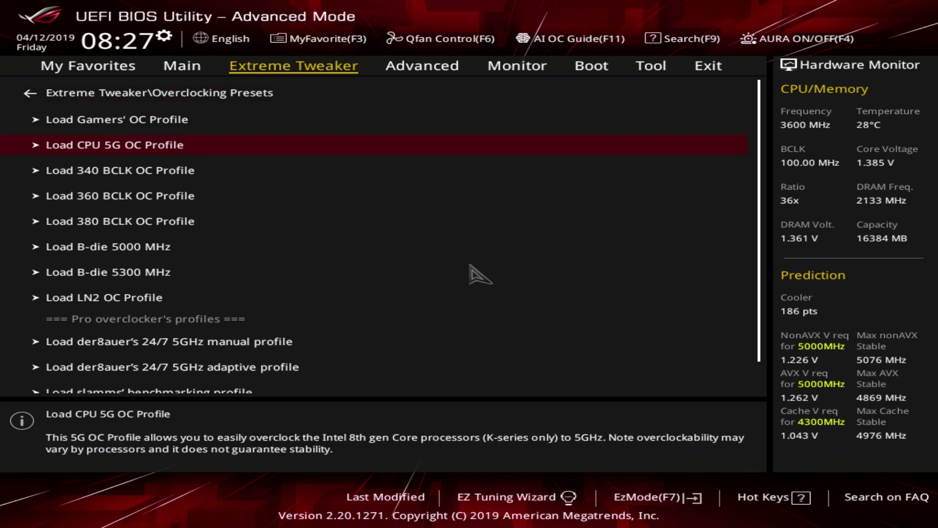
Read the descriptions of the der8auer and slamms profiles in the pro overclocker's section.
key("Down")
key("Down")
key("Down")
key("Down")
key("Down")
key("Down")
key("Down")
key("Down")
key("Down")
key("Down")
key("Up")
key("Up")
key("Up")
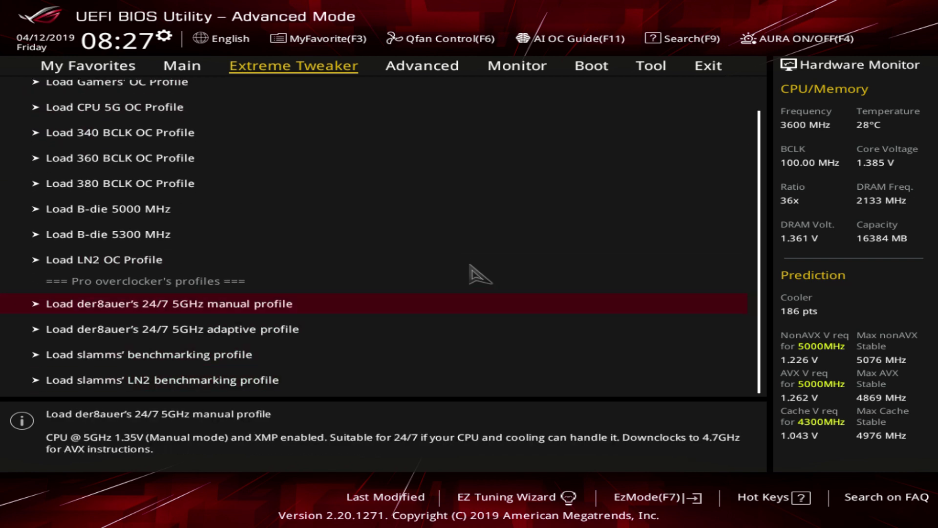
key("Down")
key("Up")
key("Down")
key("Down")
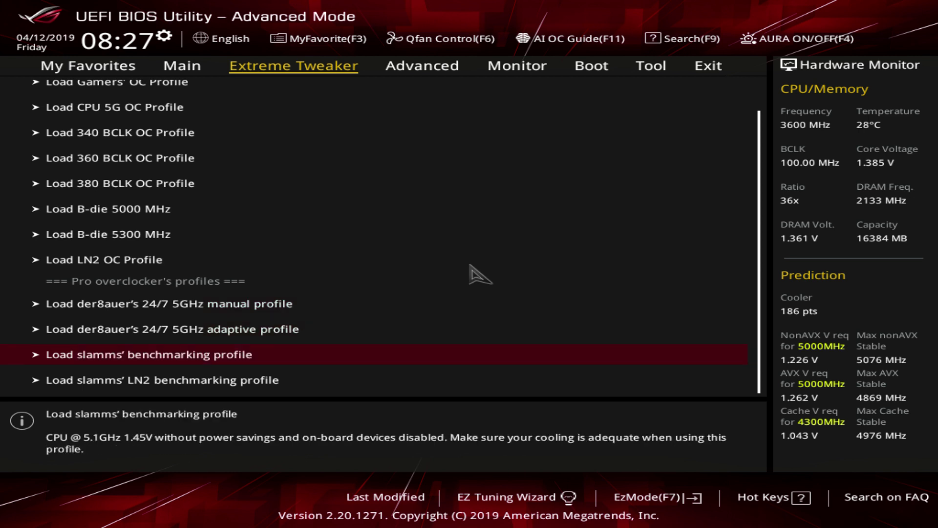
key("Down")
key("Up")
key("Up")
key("Down")
key("Down")
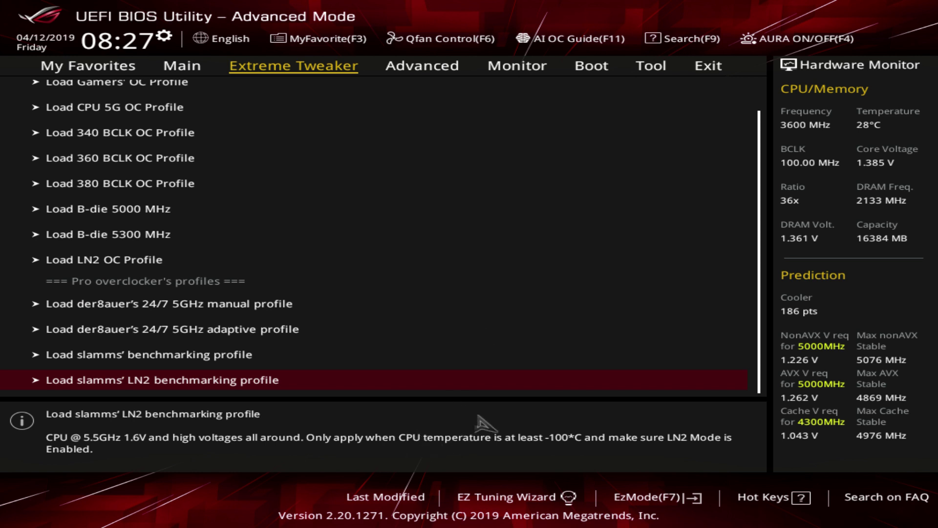
Go back over the preset list and leave the Overclocking Presets without loading a profile.
key("Up")
key("Up")
key("Up")
key("Up")
key("Up")
key("Up")
key("Up")
key("Up")
key("Up")
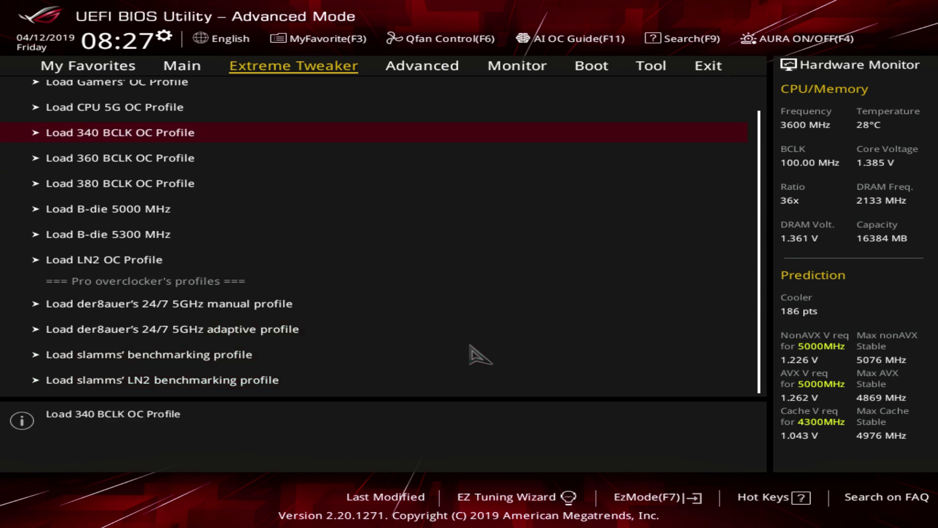
key("Escape")
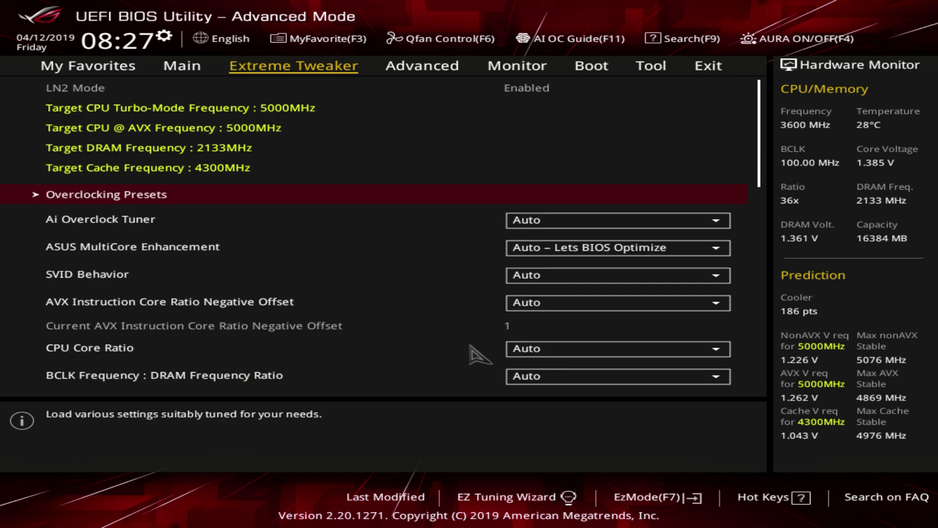
Set the Ai Overclock Tuner to Manual.
key("Down")
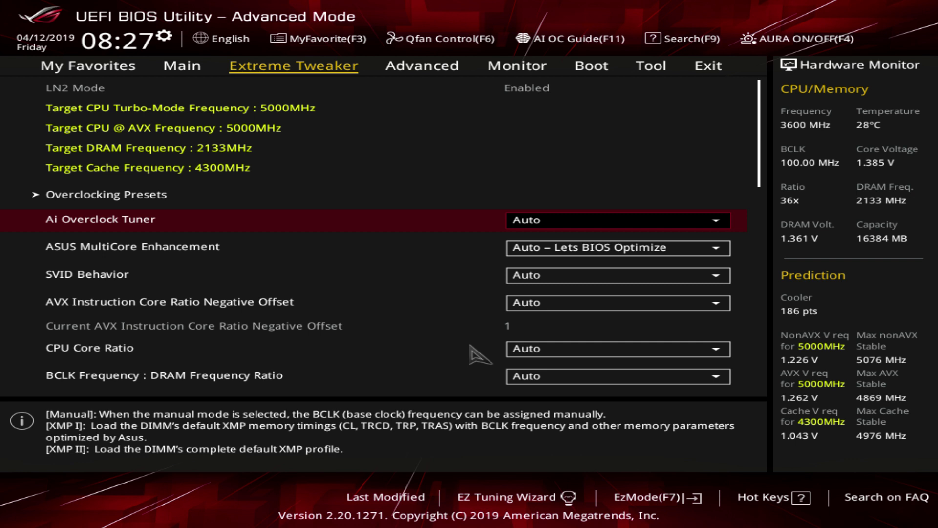
key("Return")
key("Down")
key("Return")
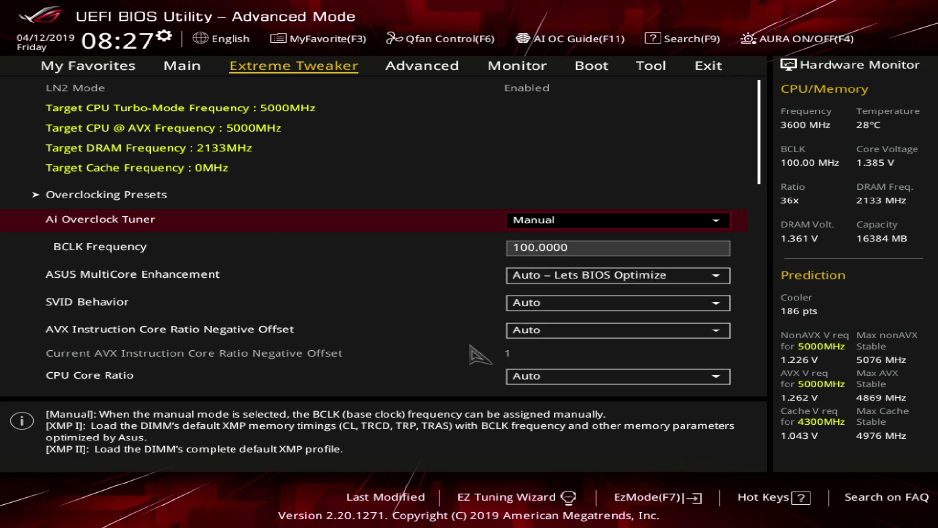
Set the Ai Overclock Tuner to XMP I and answer No to enhancing system performance.
key("Return")
key("Down")
key("Return")
key("Right")
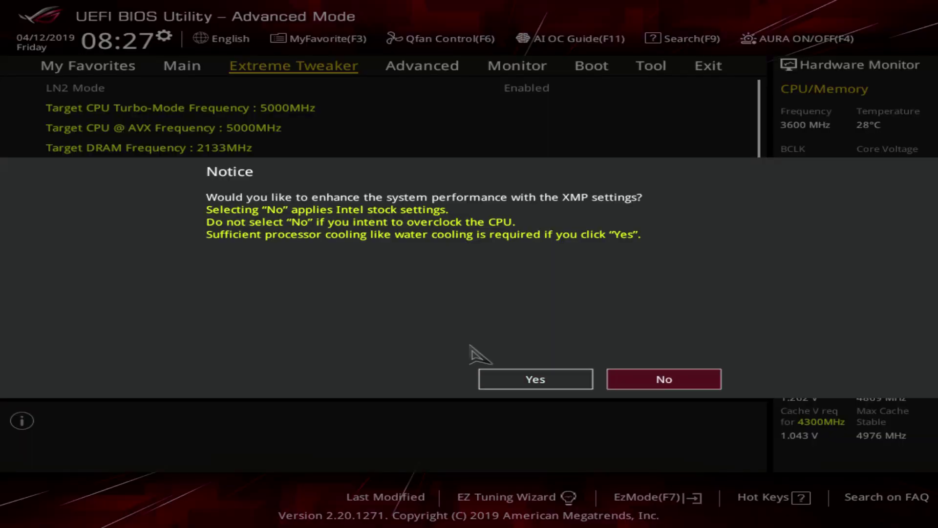
key("Return")
Return the Ai Overclock Tuner to Manual and check its list of modes.
key("Return")
key("Up")
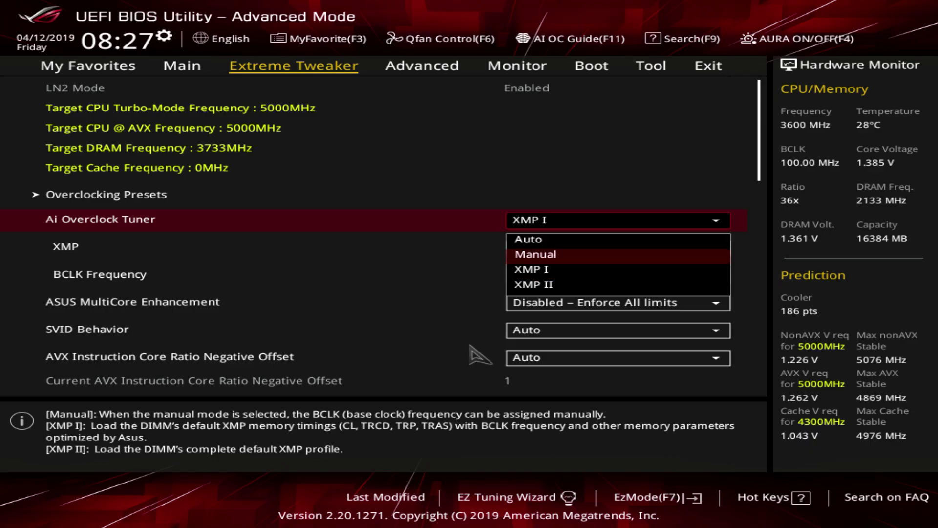
key("Return")
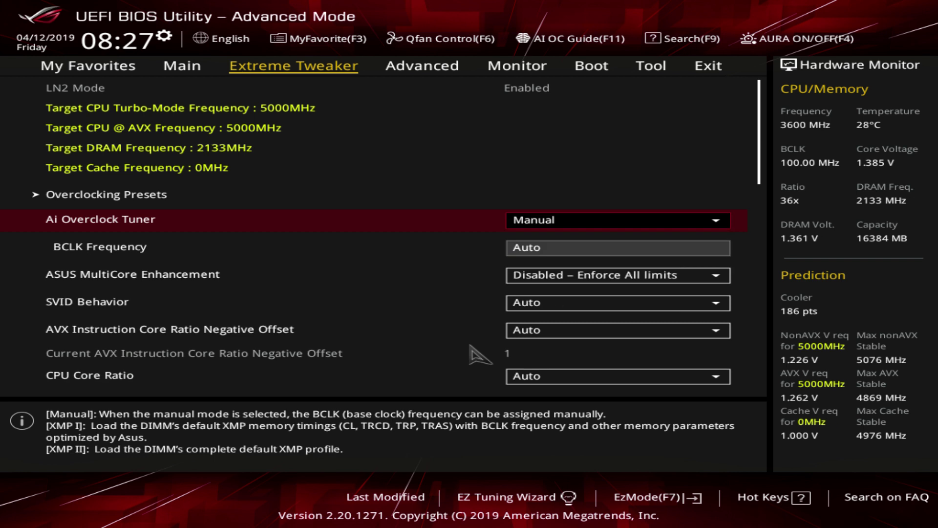
key("Return")
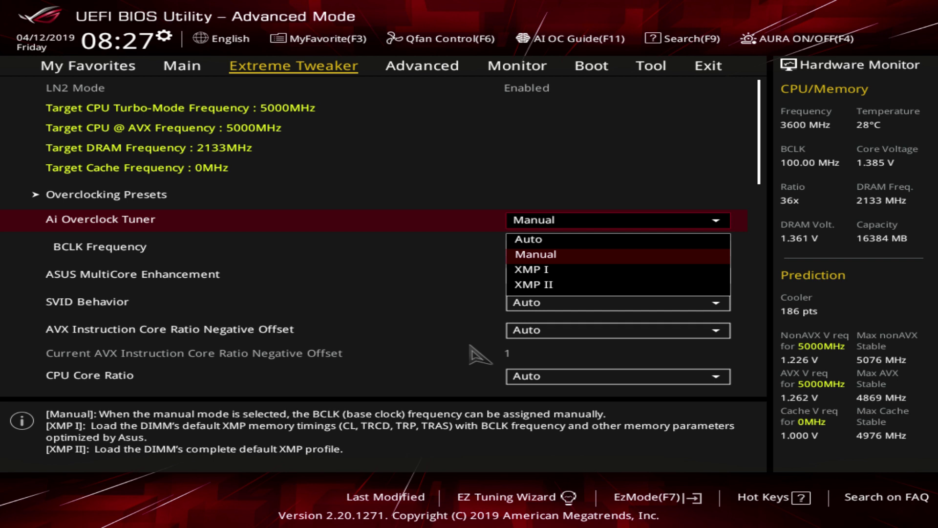
key("Return")
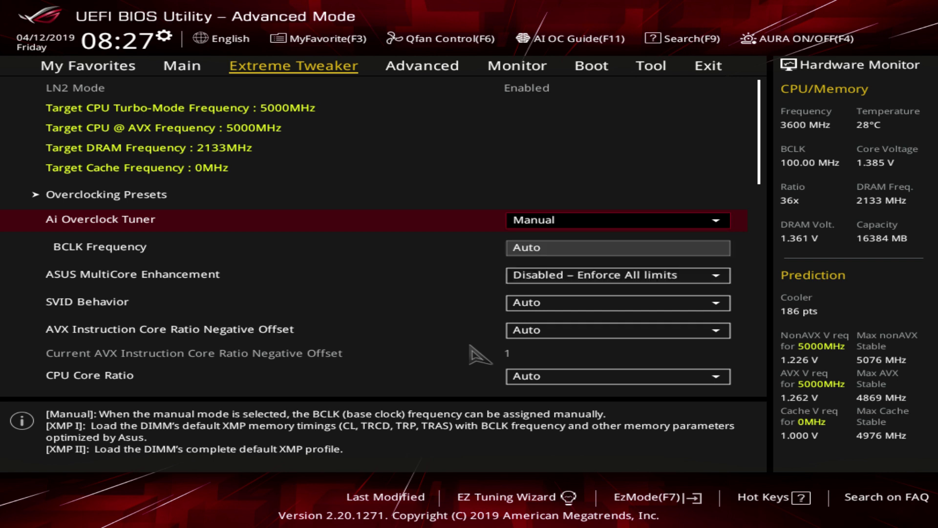
Set the Ai Overclock Tuner to XMP I and answer Yes to enhancing system performance.
key("Down")
key("Up")
key("Return")
key("Down")
key("Return")
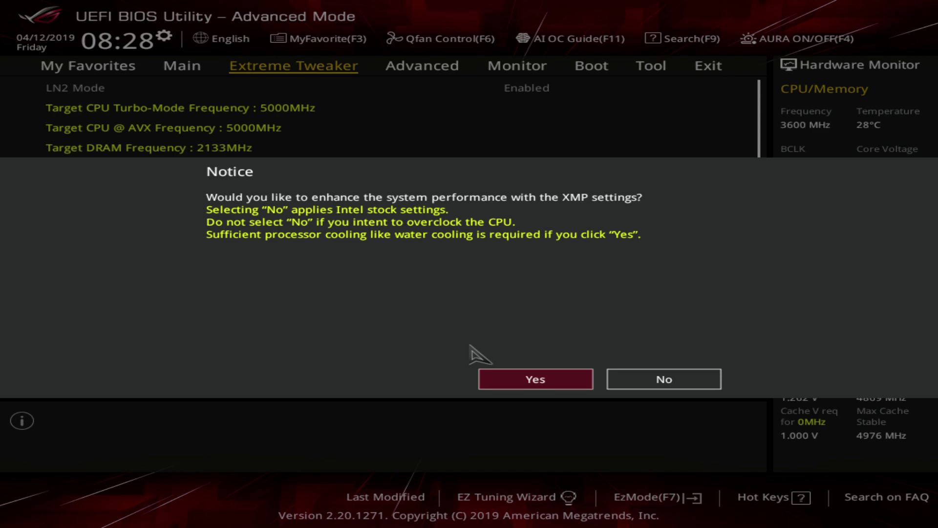
key("Return")
Switch the Ai Overclock Tuner back to Manual.
key("Return")
key("Up")
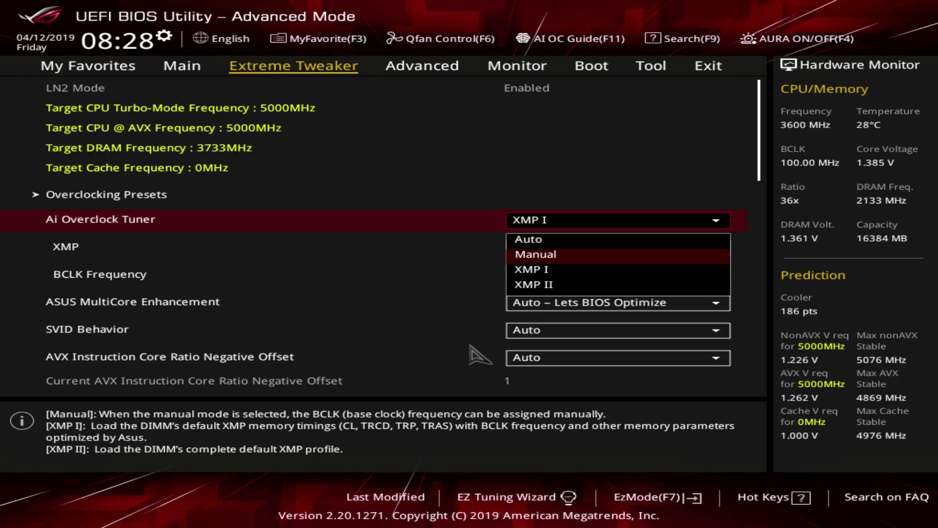
key("Return")
Set the Ai Overclock Tuner to XMP I again, declining the performance enhancement with No.
key("Down")
key("Return")
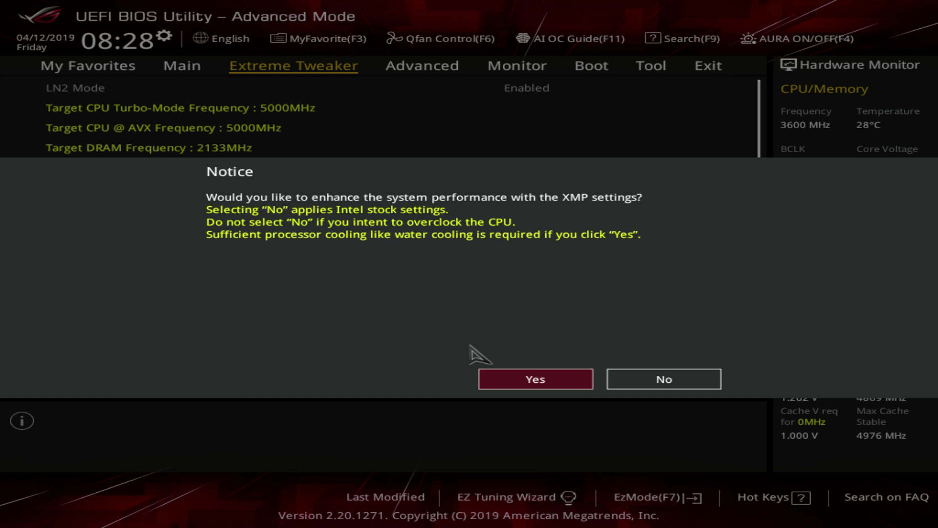
key("Right")
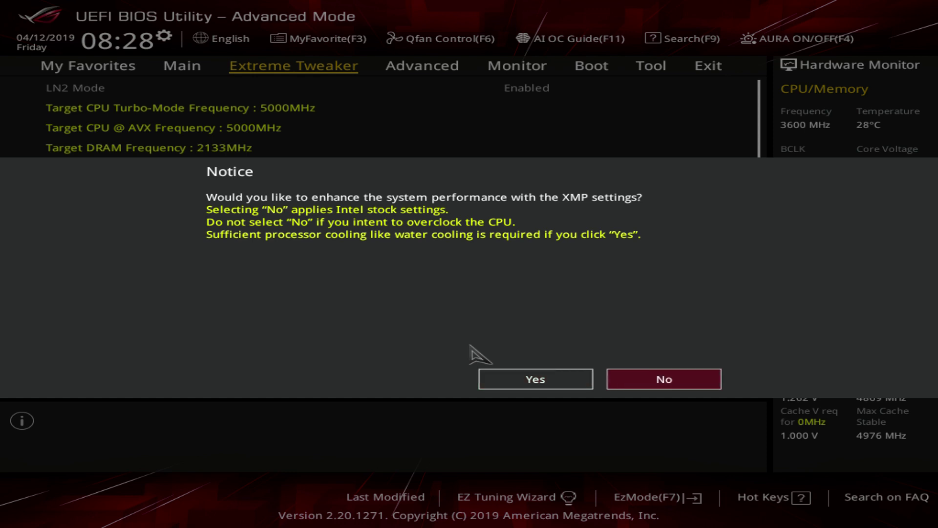
key("Left")
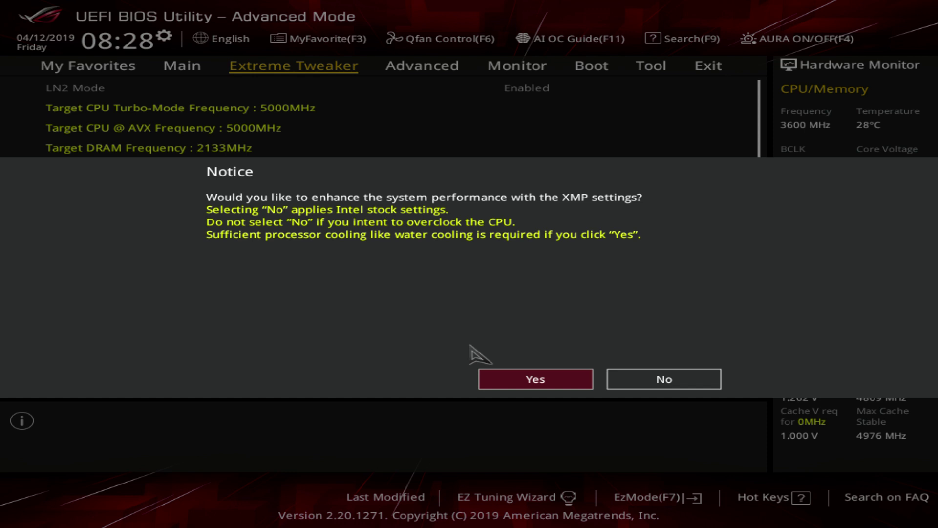
key("Right")
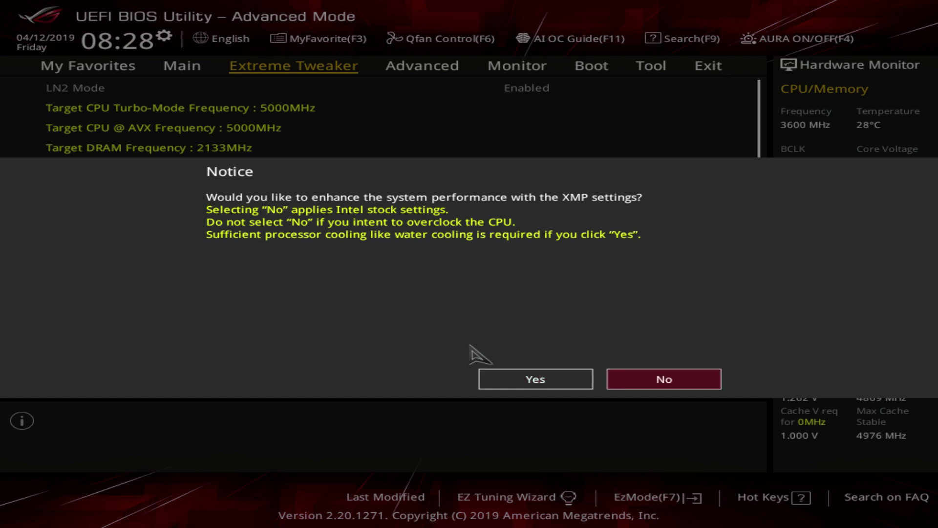
key("Return")
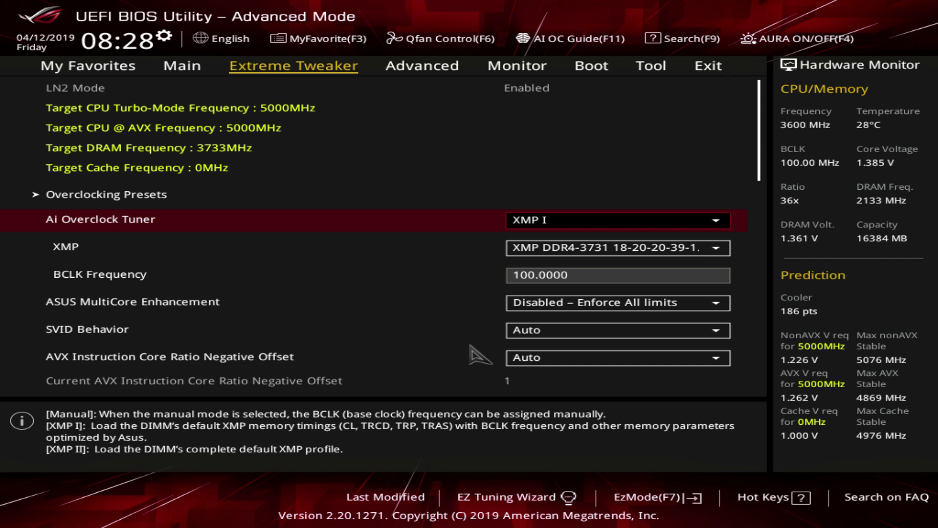
key("Down")
key("Return")
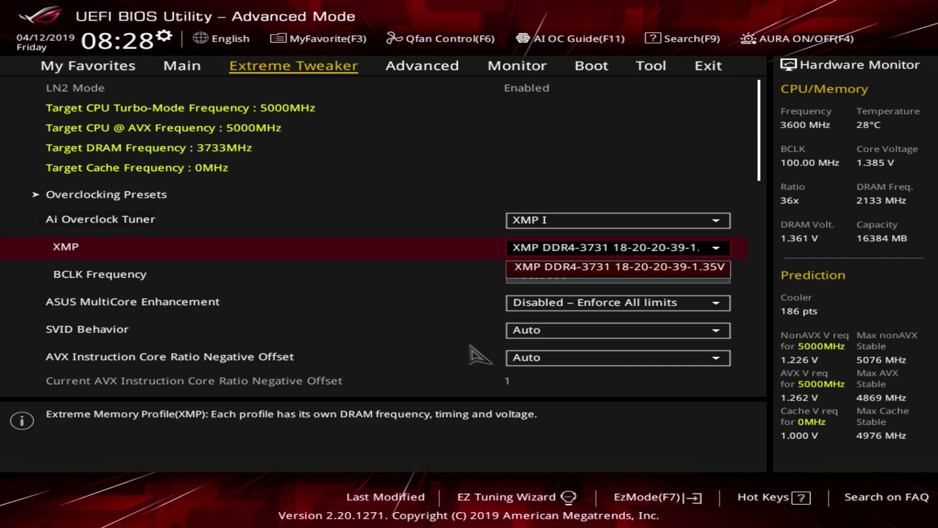
key("Return")
key("Up")
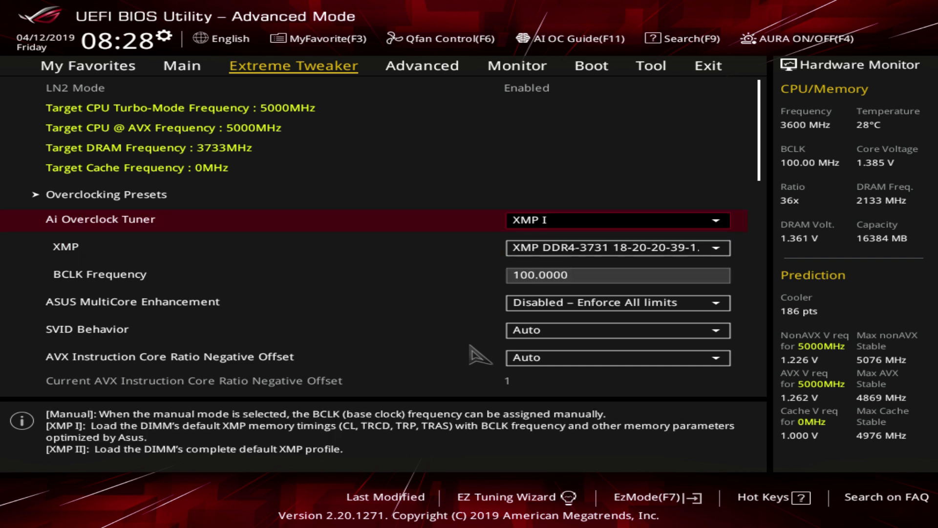
Change the Ai Overclock Tuner to XMP II.
key("Return")
key("Down")
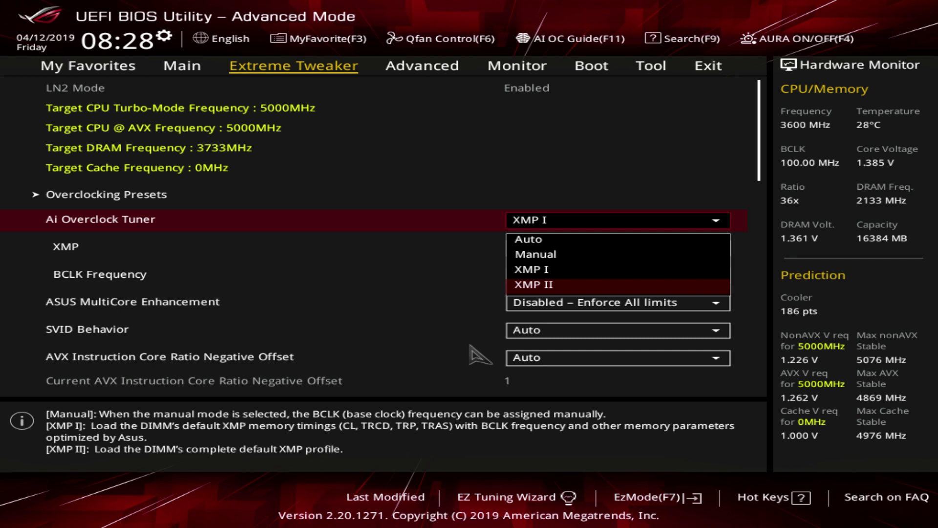
key("Return")
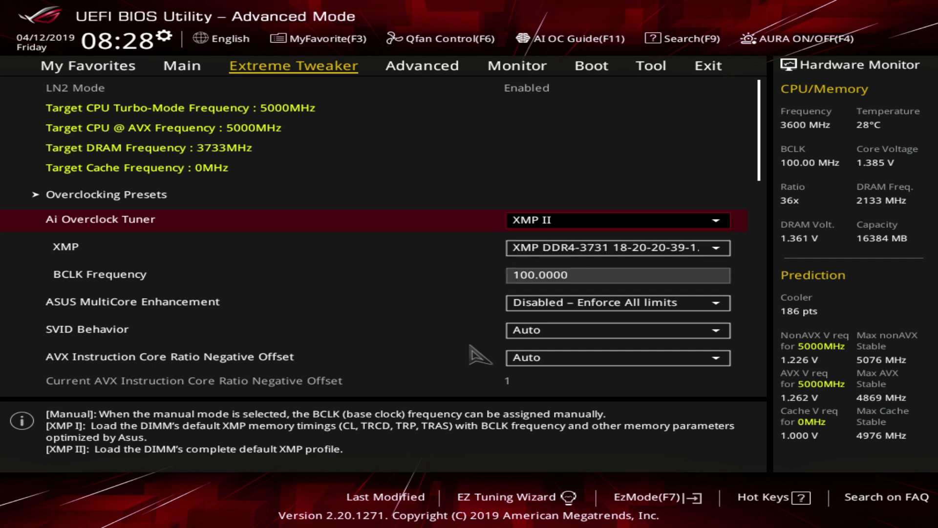
Set the Ai Overclock Tuner back to Manual.
key("Return")
key("Up")
key("Up")
key("Return")
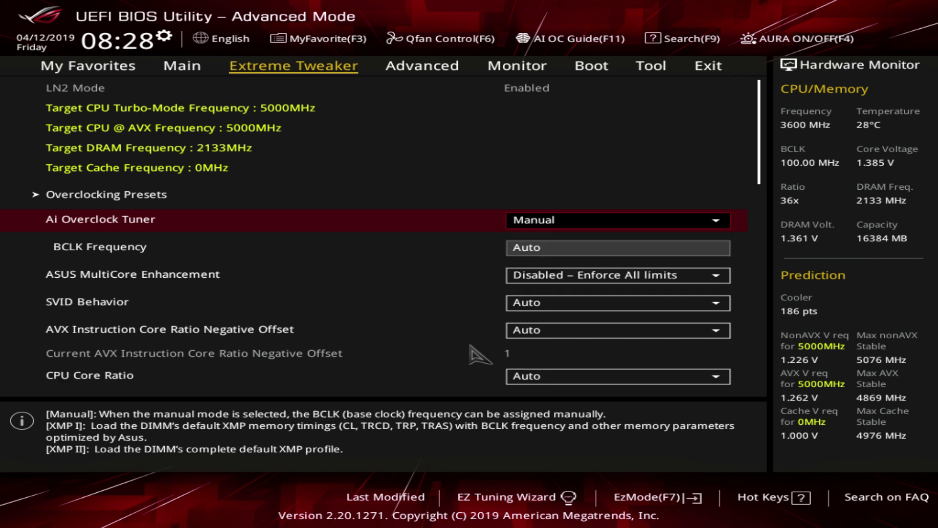
Set the Ai Overclock Tuner to XMP II and answer No to enhancing system performance with the XMP settings.
key("Return")
key("Down")
key("Down")
key("Return")
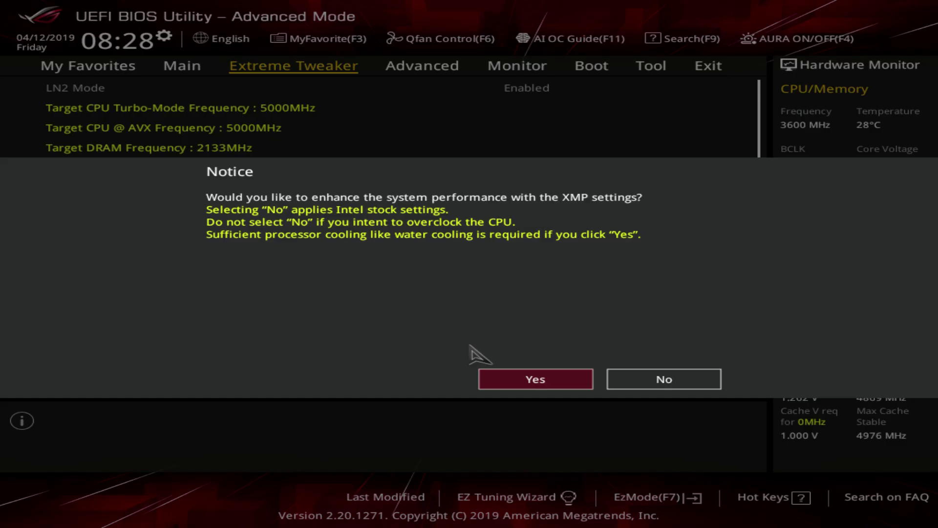
key("Right")
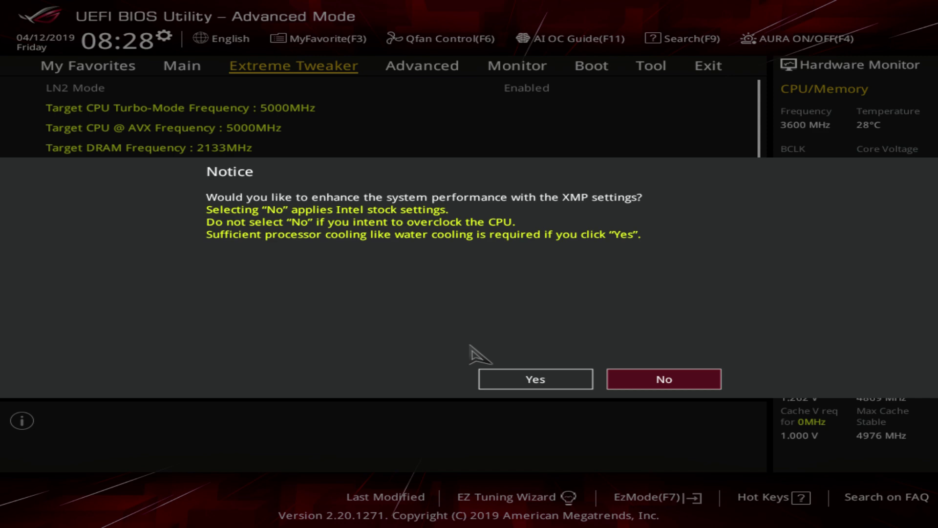
key("Left")
key("Right")
key("Return")
Look through the Extreme Tweaker settings below the Ai Overclock Tuner, as far as DRAM Odd Ratio Mode and DRAM Frequency.
key("Down")
key("Down")
key("Down")
key("Down")
key("Down")
key("Down")
scroll(479, 354, "down", 10)
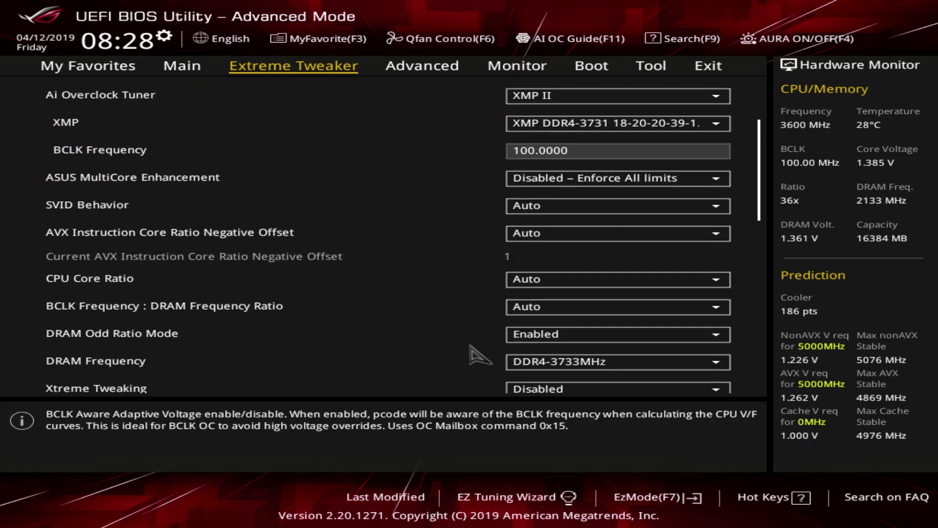
key("Up")
key("Up")
key("Up")
key("Up")
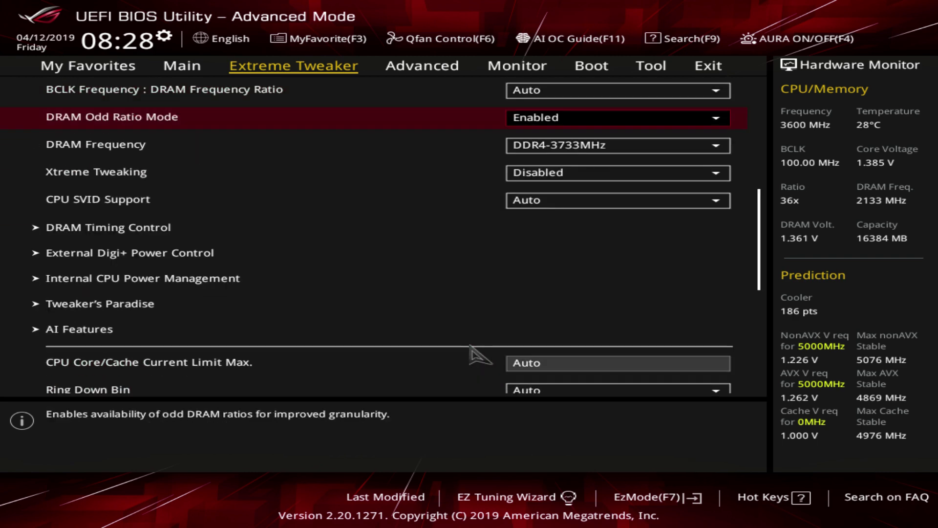
Open DRAM Timing Control, examine the primary and secondary timings loaded by XMP II, and return to the Extreme Tweaker settings.
key("Down")
key("Down")
key("Down")
key("Down")
key("Down")
key("Up")
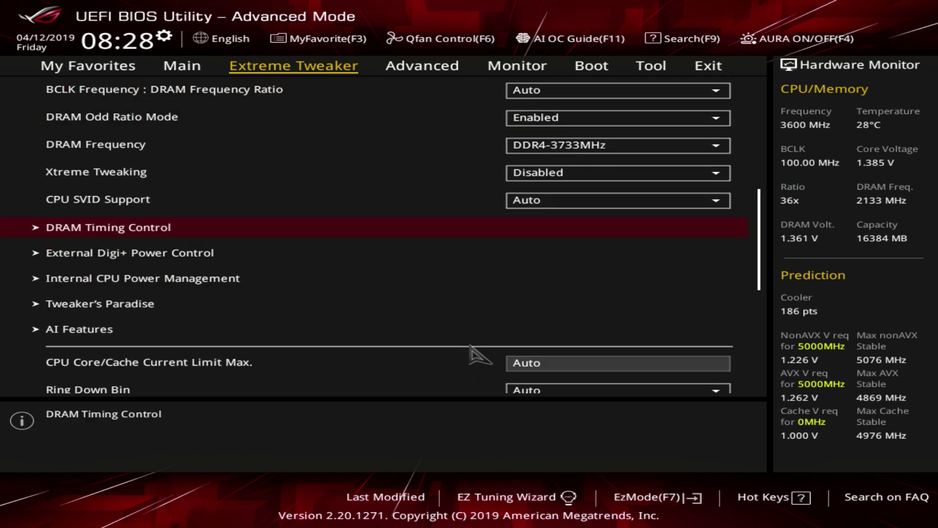
key("Return")
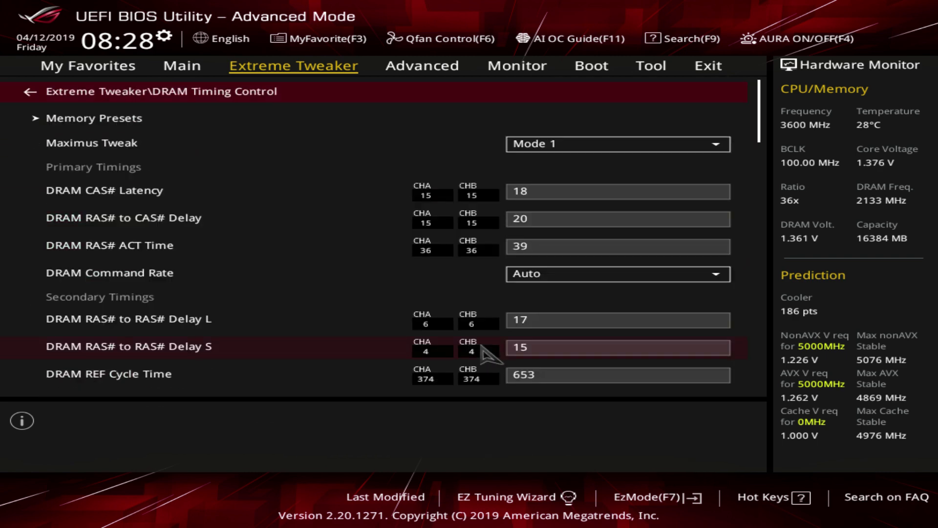
scroll(489, 355, "down", 10)
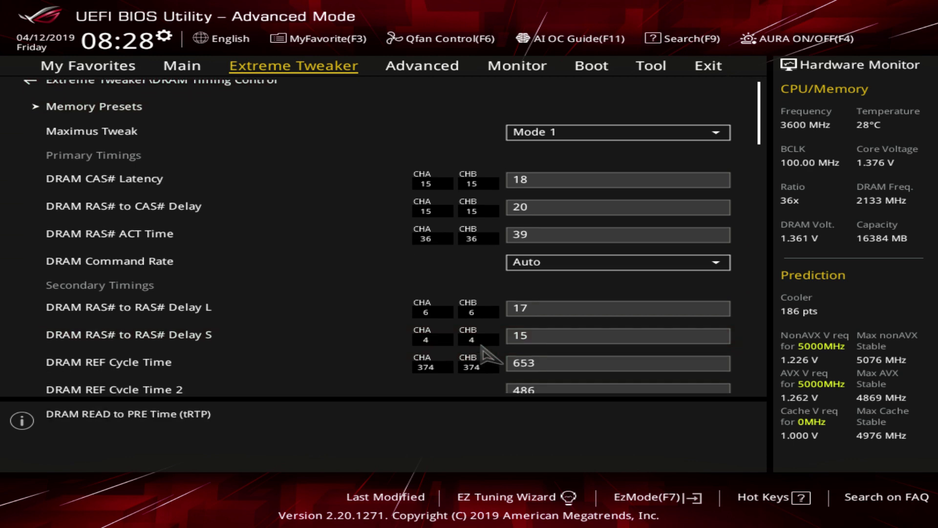
scroll(488, 354, "up", 5)
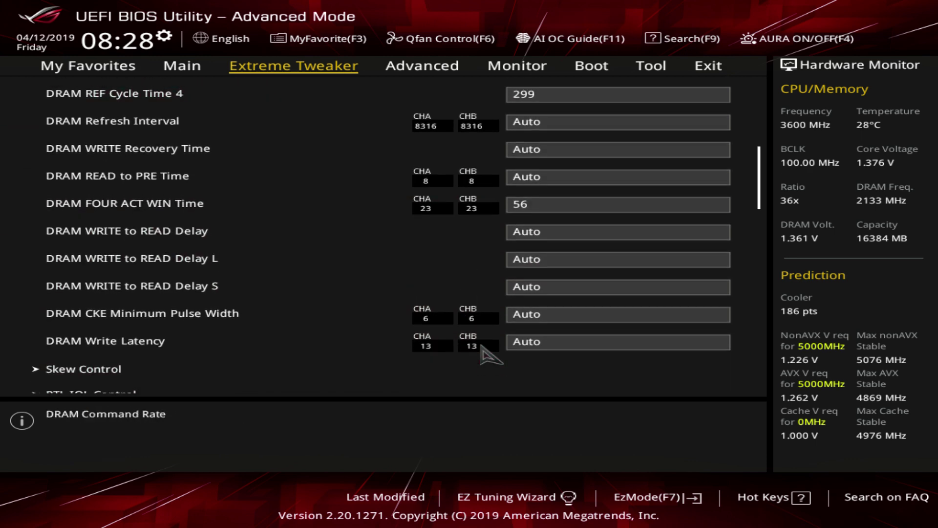
key("Down")
key("Down")
key("Escape")
Change the Ai Overclock Tuner from XMP II to XMP I.
key("Up")
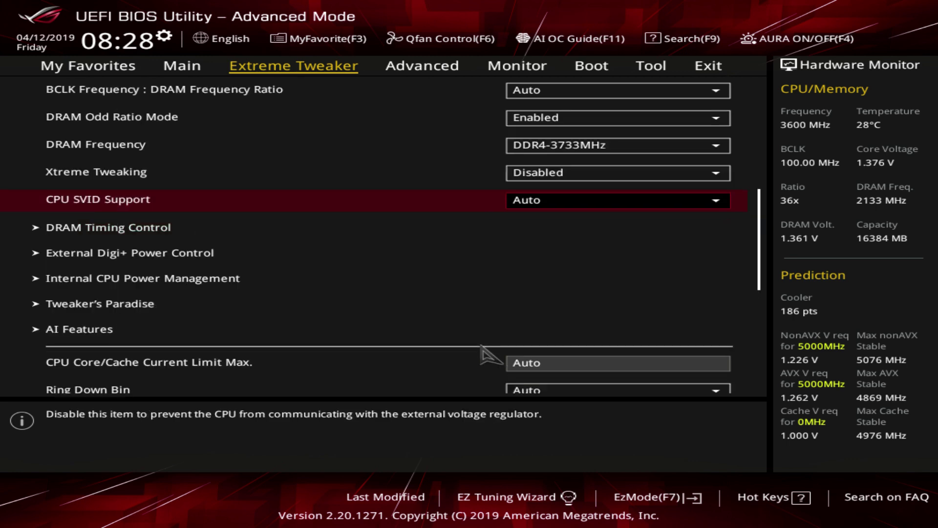
key("Up")
key("Up")
key("Up")
key("Up")
key("Up")
key("Up")
key("Up")
key("Up")
key("Up")
key("Up")
key("Up")
key("Down")
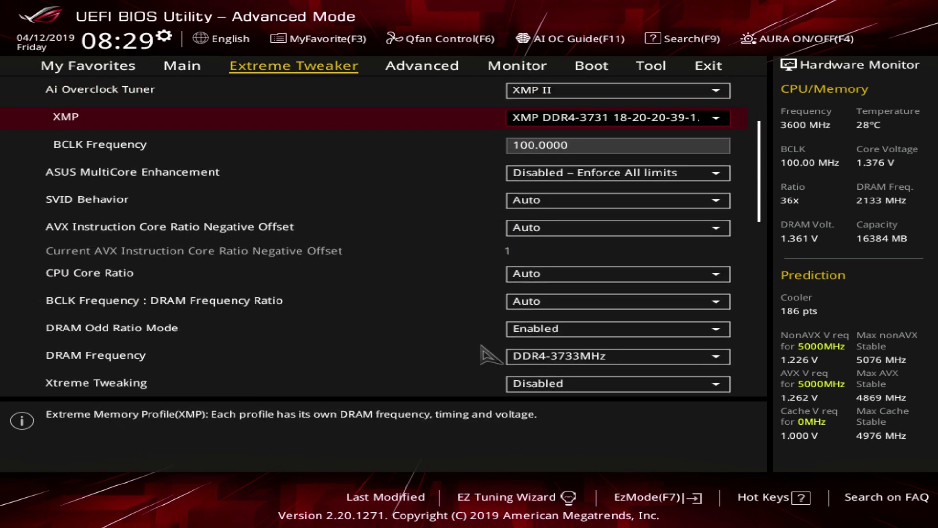
key("Up")
key("Return")
key("Up")
key("Return")
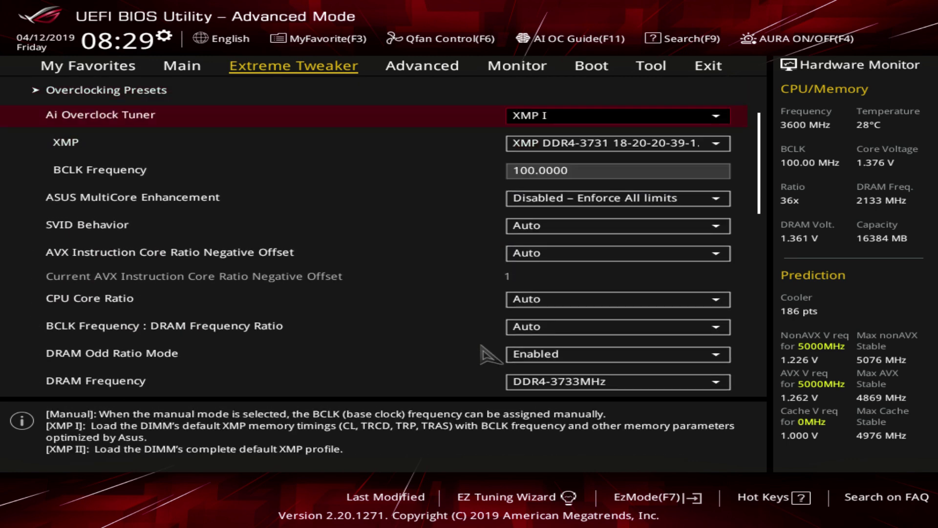
Open DRAM Timing Control and examine the primary and secondary timings with XMP I selected.
key("Down")
key("Down")
key("Down")
key("Down")
key("Down")
key("Down")
key("Down")
key("Down")
key("Down")
key("Down")
key("Down")
key("Down")
key("Down")
key("Down")
key("Down")
key("Up")
key("Up")
key("Up")
key("Up")
key("Up")
key("Up")
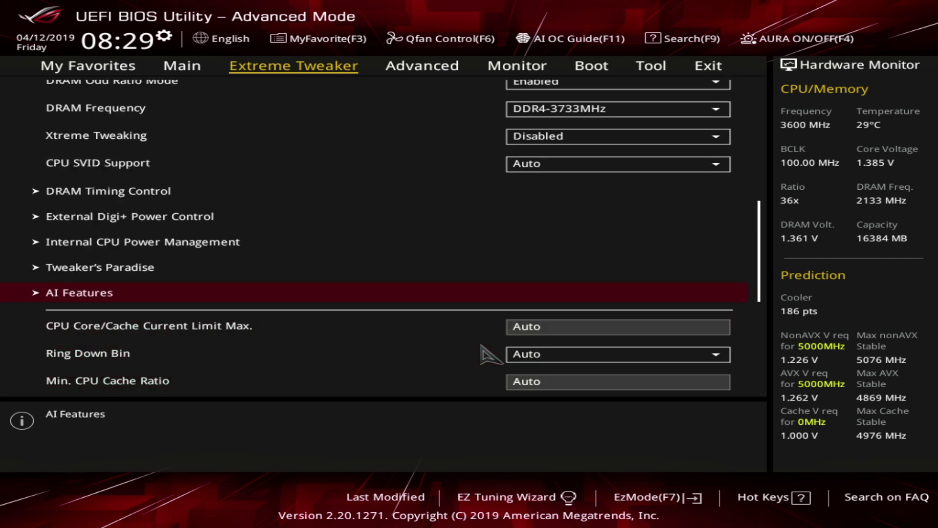
key("Return")
key("Down")
key("Down")
key("Down")
key("Down")
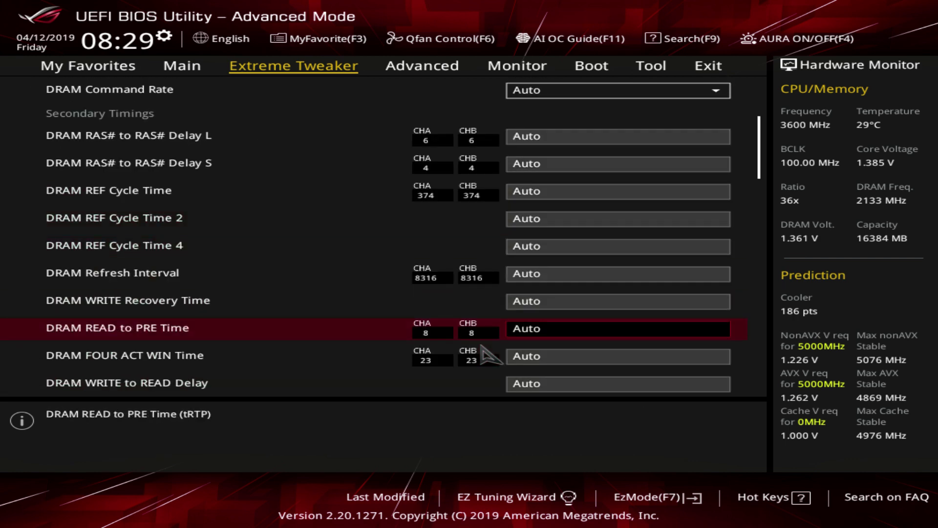
key("Up")
key("Up")
key("Up")
key("Up")
key("Up")
key("Up")
key("Up")
key("Up")
key("Up")
key("Up")
key("Up")
key("Up")
key("Up")
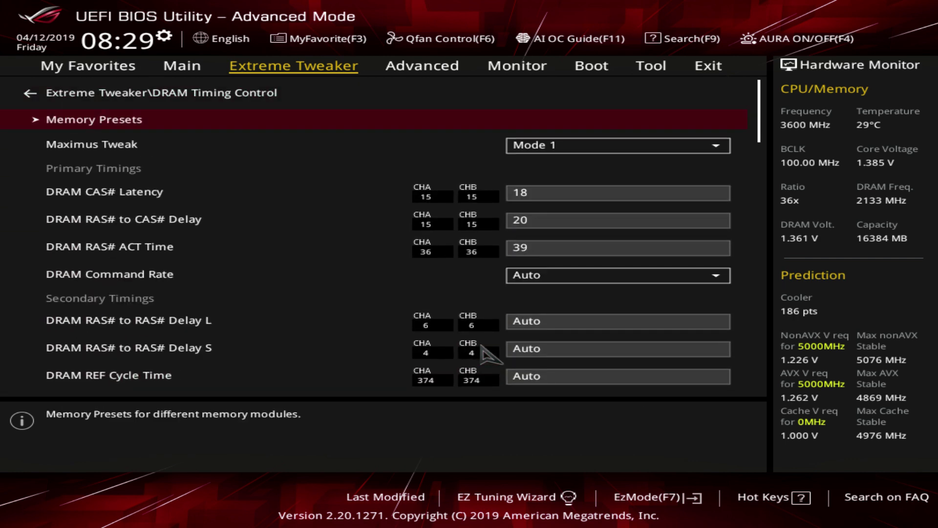
Look through the remaining DRAM timings down to the Third Timings, and leave DRAM Timing Control.
key("Down")
key("Down")
key("Down")
key("Down")
key("Down")
key("Down")
key("Down")
key("Down")
key("Down")
key("Down")
key("Down")
key("Down")
key("Down")
key("Down")
key("Down")
key("Down")
key("Down")
key("Down")
key("Down")
key("Down")
key("Down")
key("Down")
key("Down")
key("Up")
key("Up")
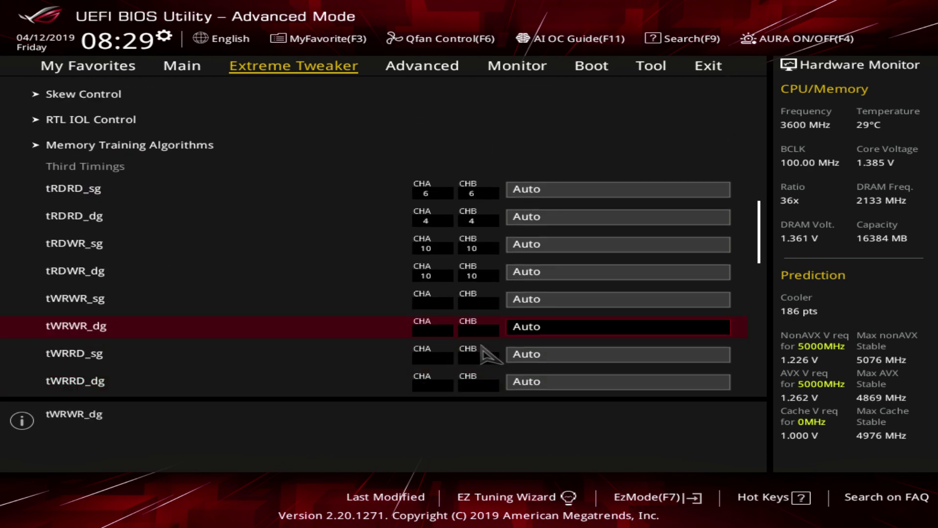
key("Escape")
Go back to the Ai Overclock Tuner, review its XMP options, and set it to Manual.
key("Up")
key("Up")
key("Up")
key("Up")
key("Up")
key("Up")
key("Up")
key("Up")
key("Up")
key("Up")
key("Up")
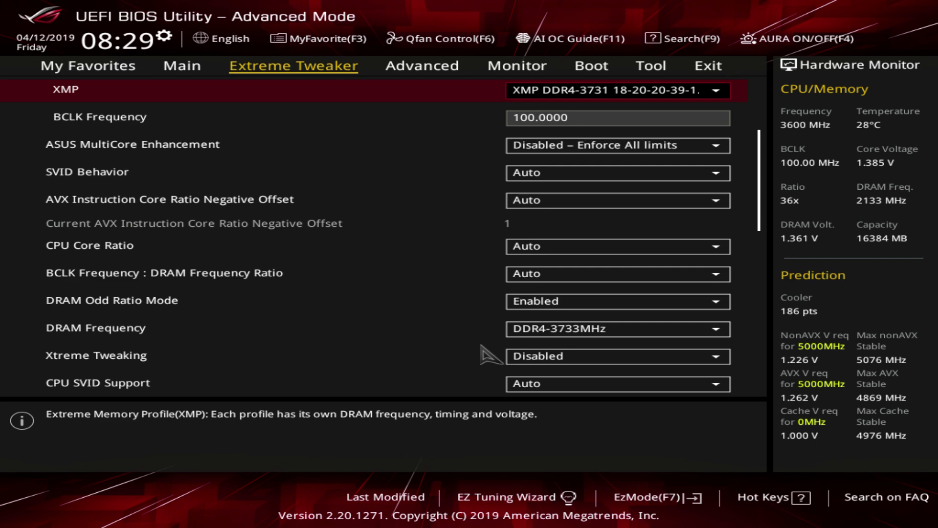
key("Up")
key("Up")
key("Up")
key("Down")
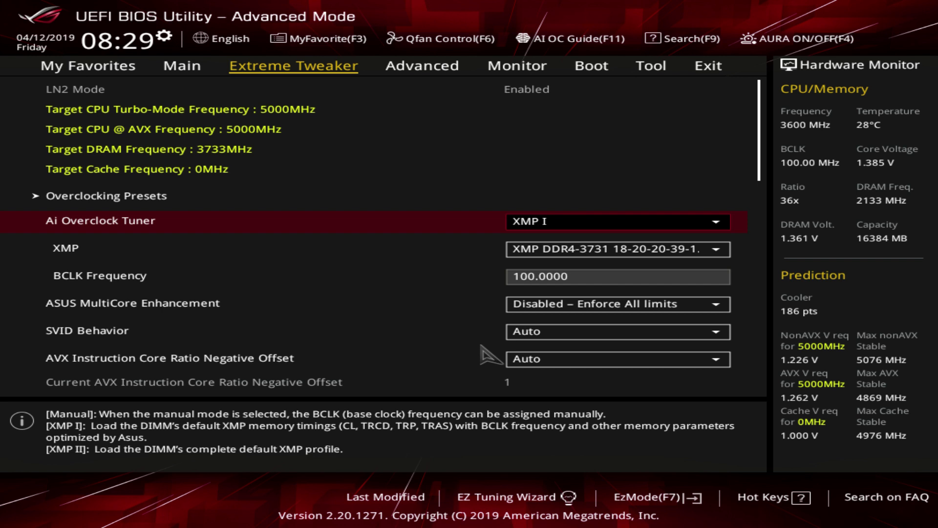
key("Return")
key("Up")
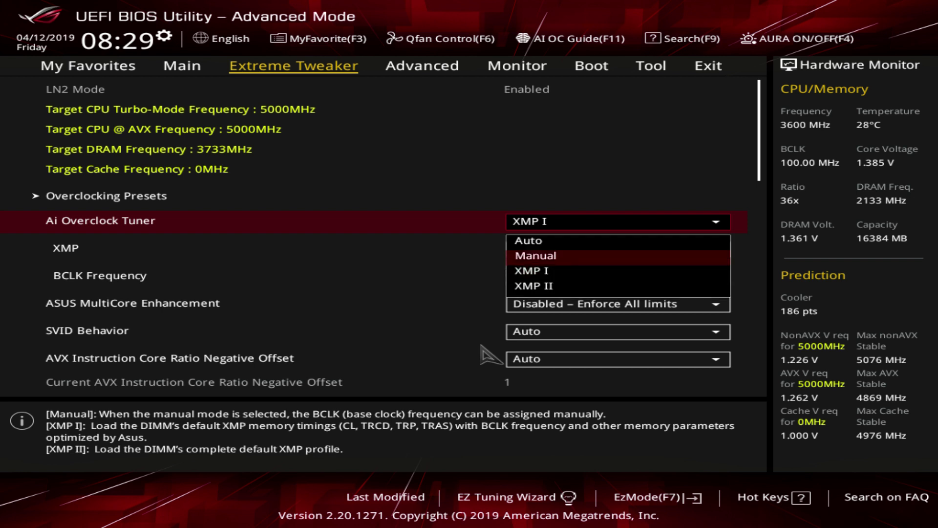
key("Down")
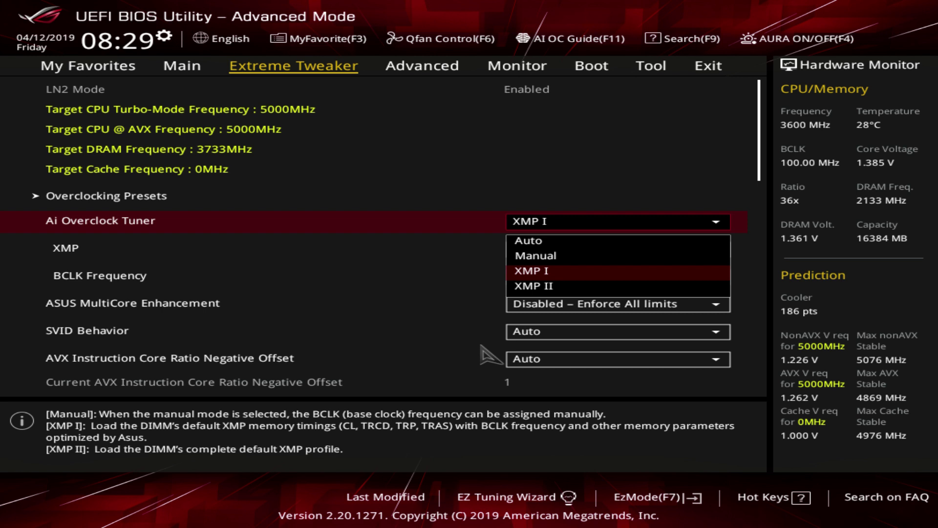
key("Down")
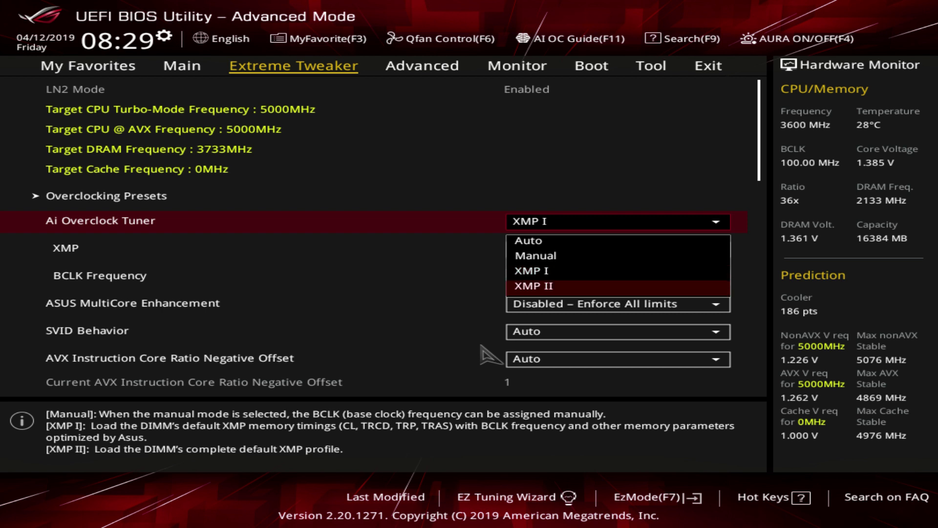
key("Up")
key("Up")
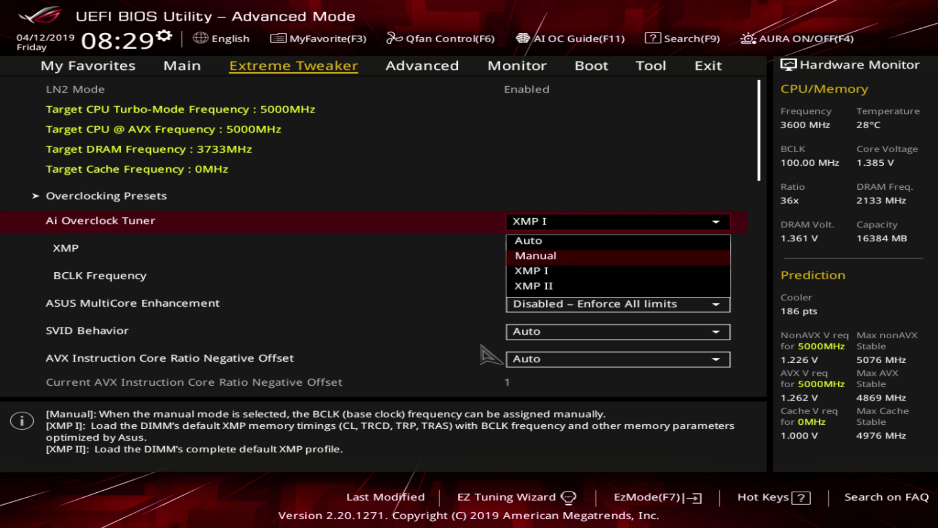
key("Return")
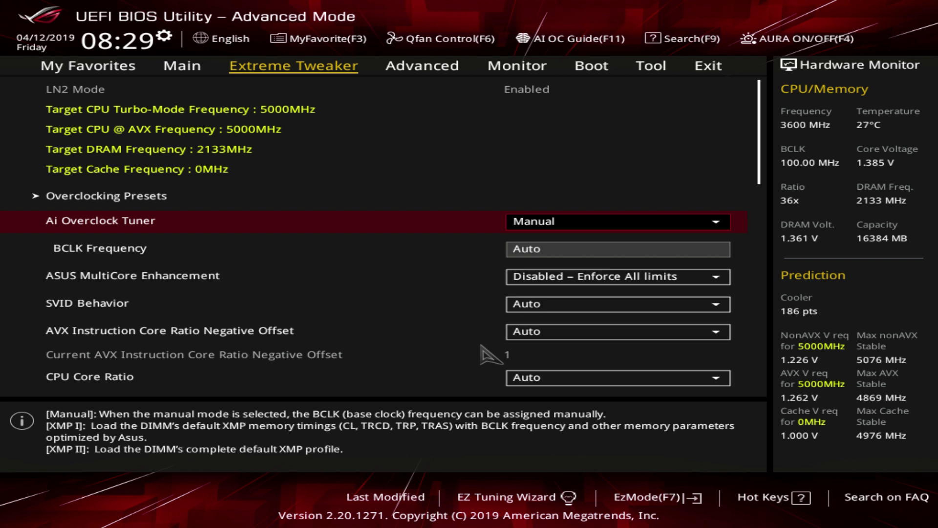
Set the Ai Overclock Tuner to XMP I and answer No to enhancing system performance with the XMP settings.
key("Return")
key("Down")
key("Return")
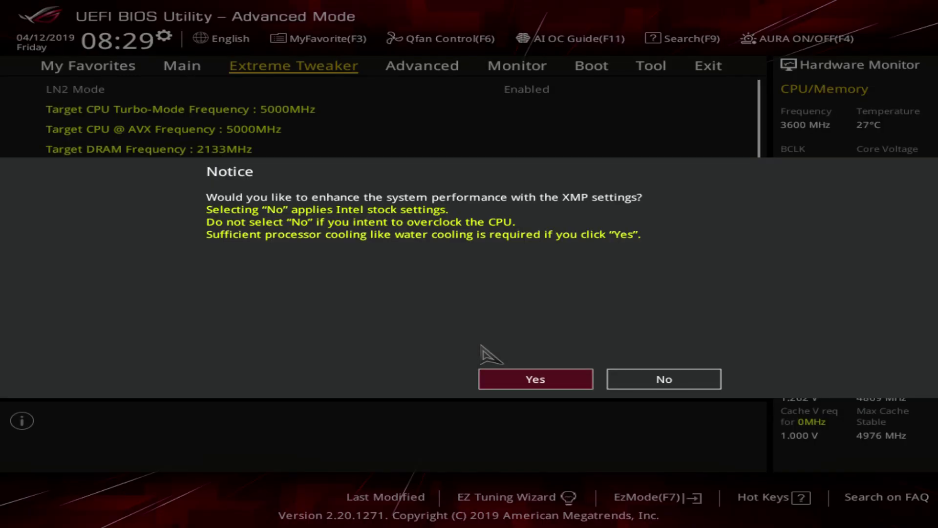
key("Right")
key("Left")
key("Right")
key("Return")
View the Ai Overclock Tuner options and the available XMP profiles without changing either setting.
key("Return")
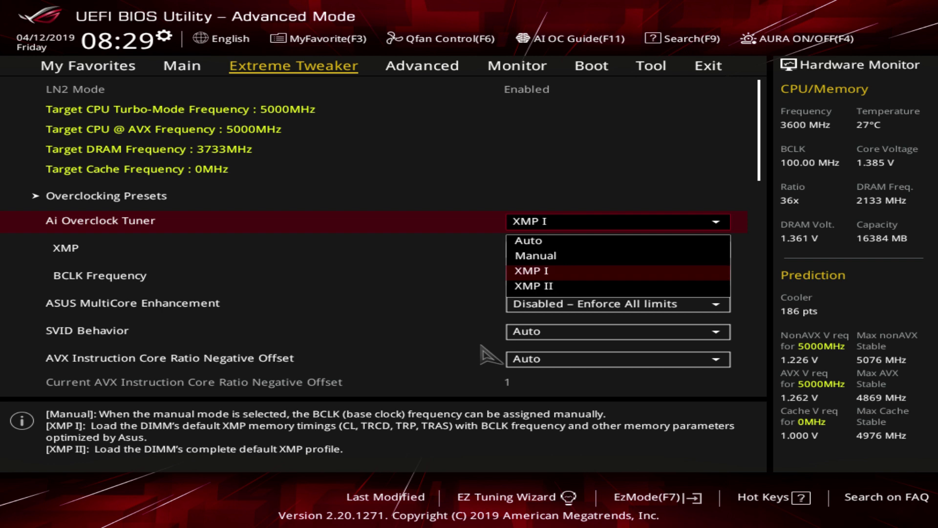
key("Escape")
key("Down")
key("Return")
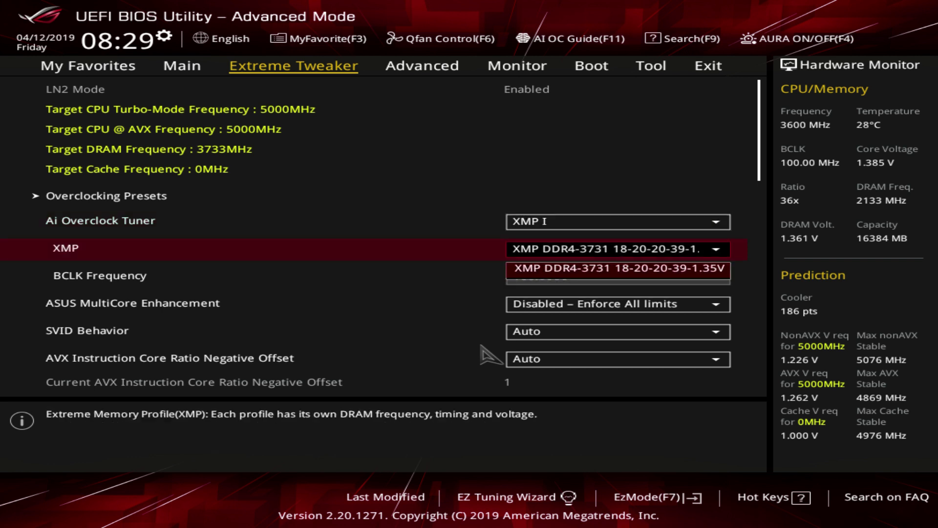
key("Escape")
Raise the BCLK Frequency in small increments to 100.6000 MHz.
key("Down")
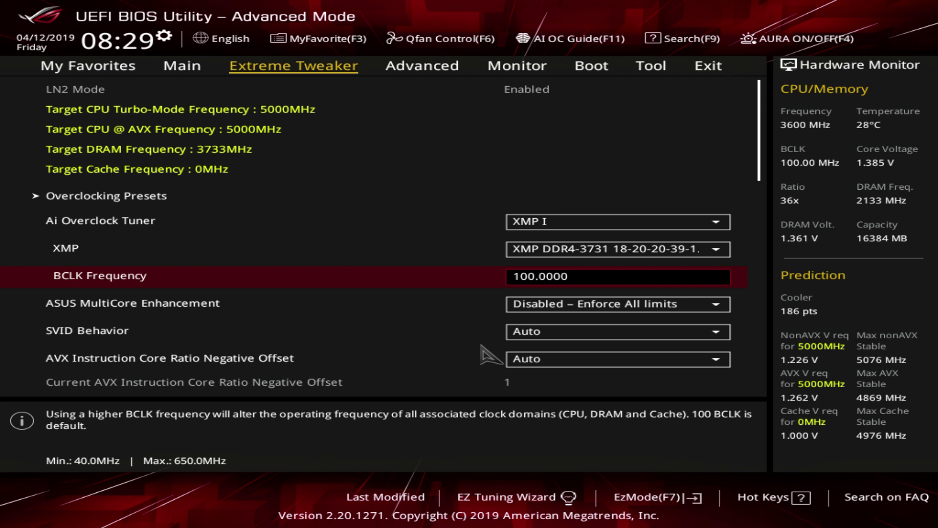
key("plus")
key("plus")
key("plus")
key("plus")
key("plus")
key("plus")
key("plus")
key("plus")
key("plus")
key("plus")
key("plus")
key("plus")
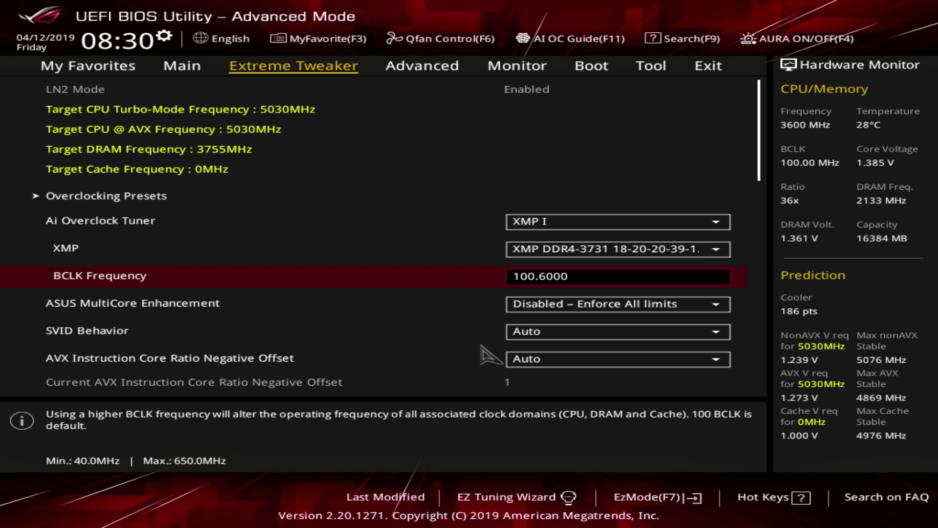
Try a BCLK Frequency of 200 MHz, followed by 150 MHz.
type("2000")
key("BackSpace")
key("Up")
key("Down")
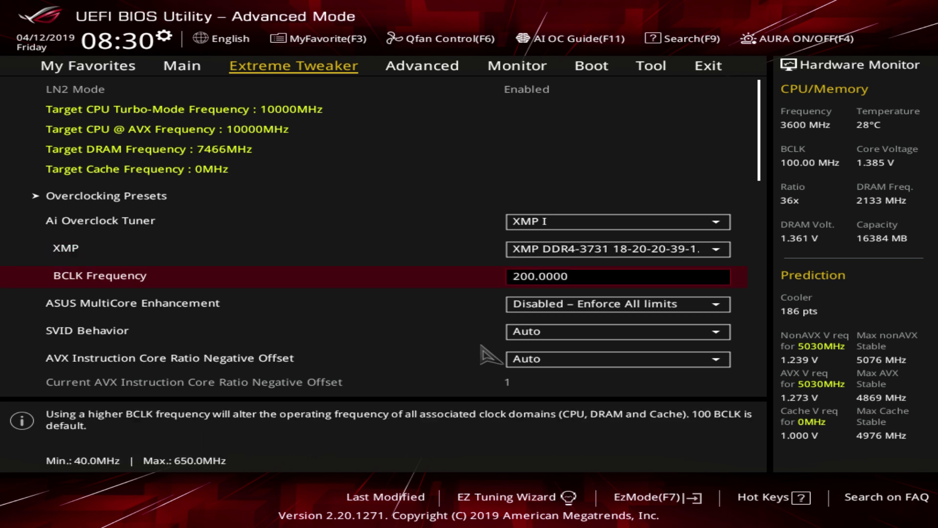
type("150")
key("Up")
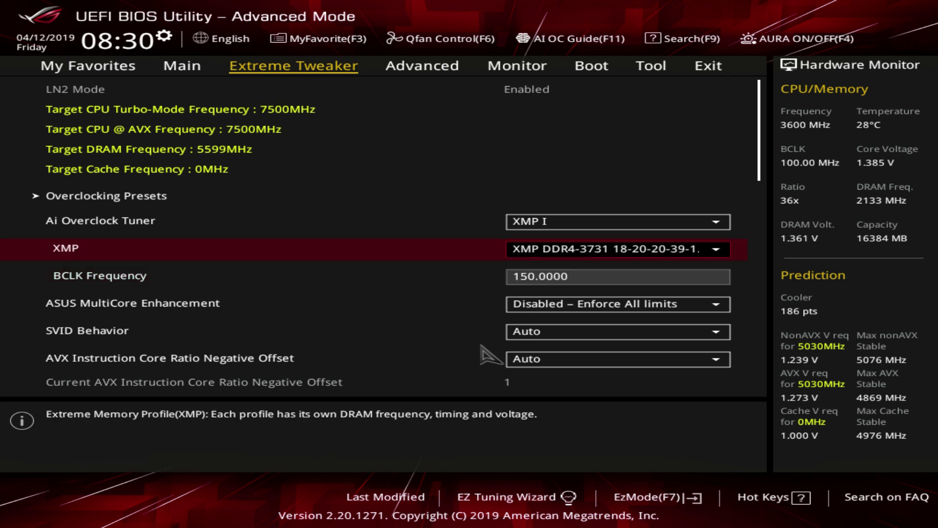
Set the BCLK Frequency back to 100 MHz.
key("Down")
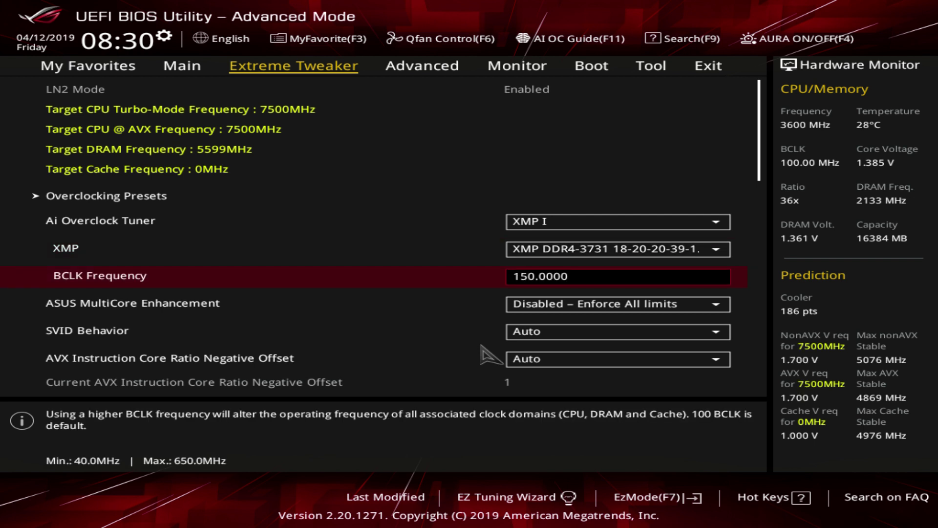
type("100")
key("Up")
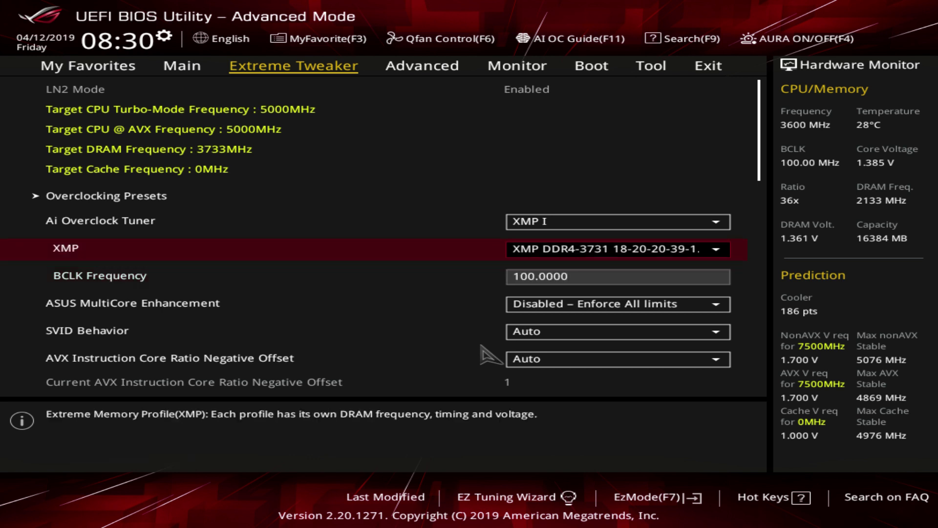
Set the BCLK Frequency to 101 MHz.
key("Down")
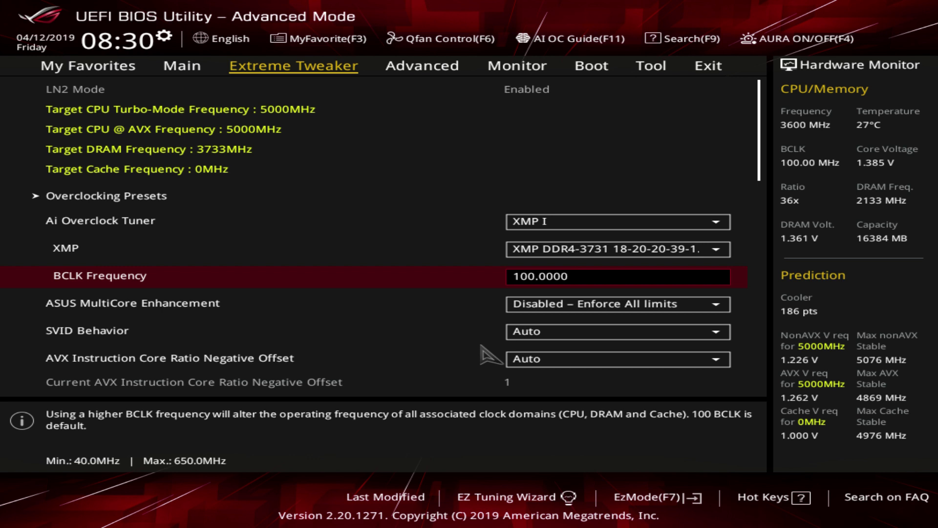
type("101")
key("Up")
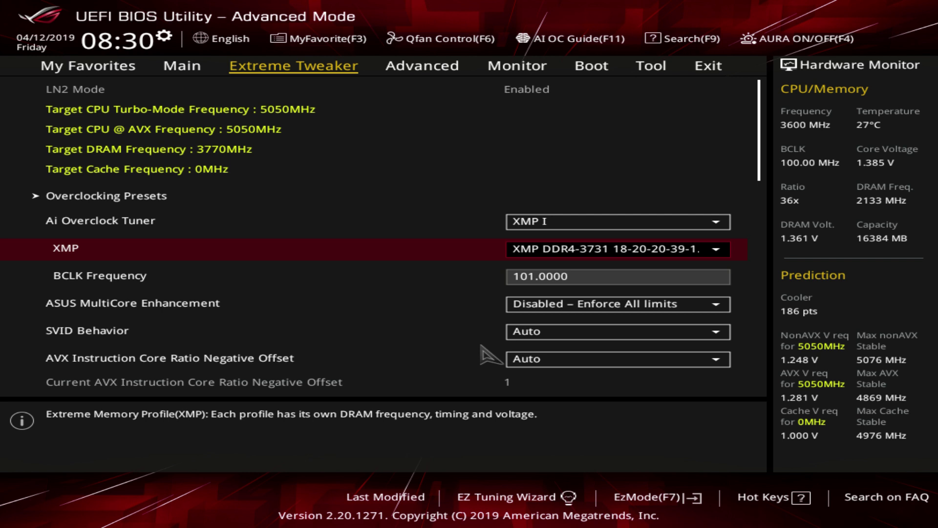
Restore the BCLK Frequency to its default of 100 MHz.
key("Down")
type("100")
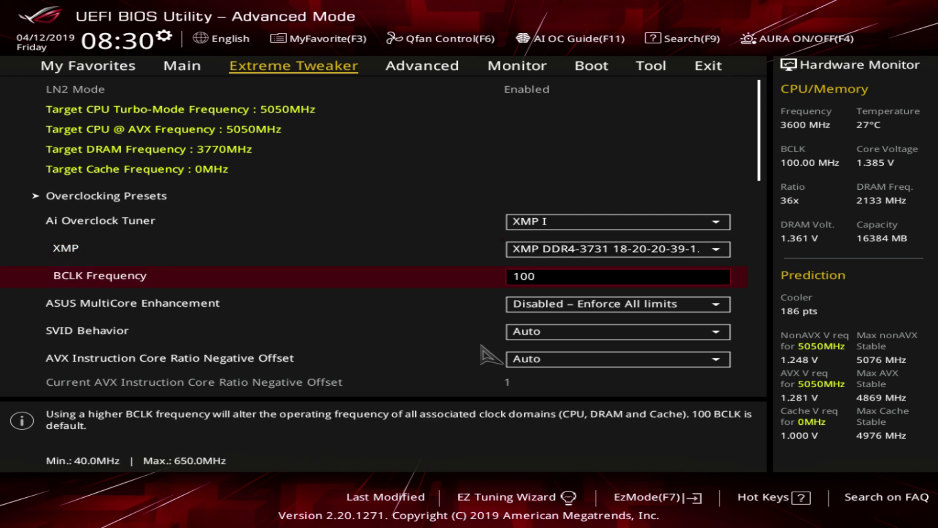
key("Return")
key("Up")
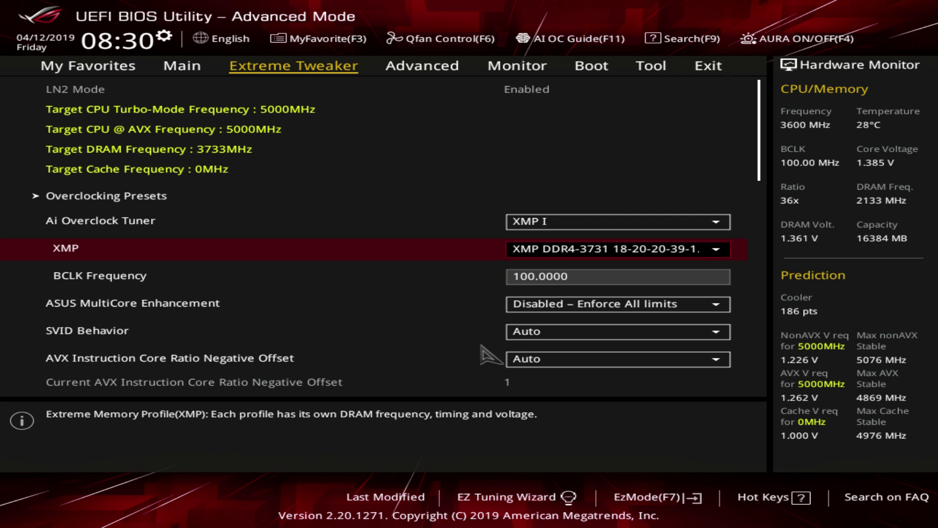
Try ASUS MultiCore Enhancement on Auto – Lets BIOS Optimize, followed by Enabled – Remove All limits.
key("Down")
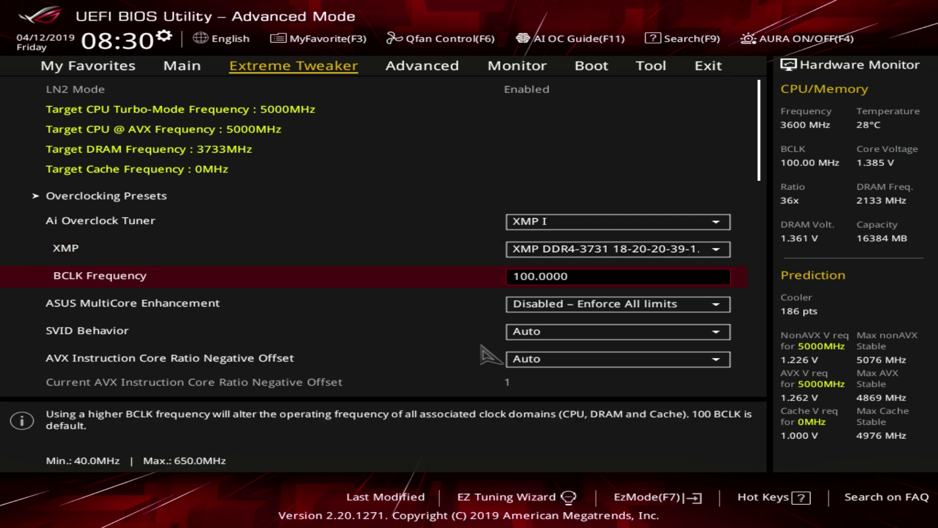
key("Down")
key("Return")
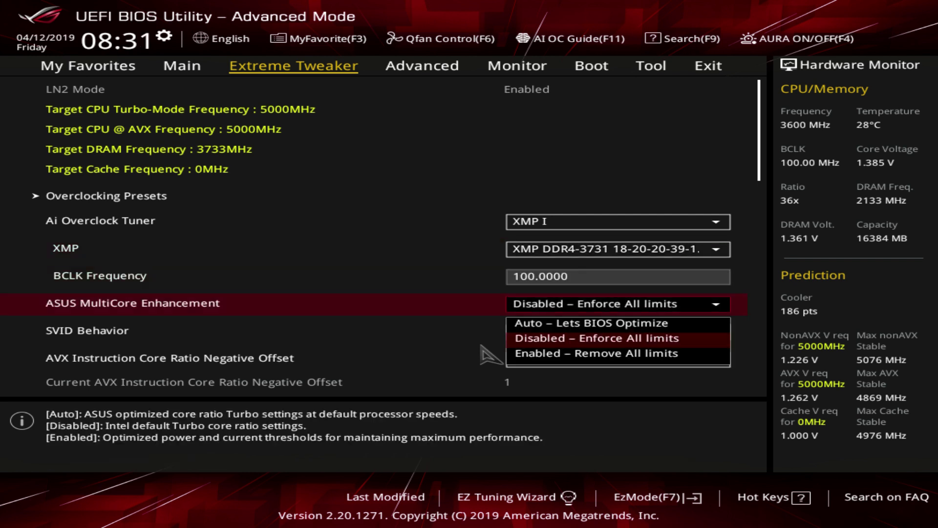
key("Up")
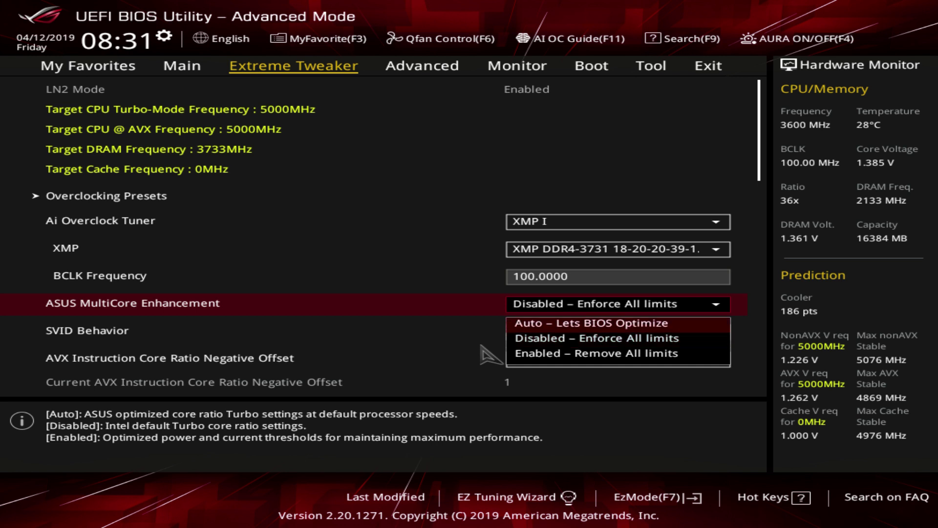
key("Return")
key("Return")
key("Down")
key("Down")
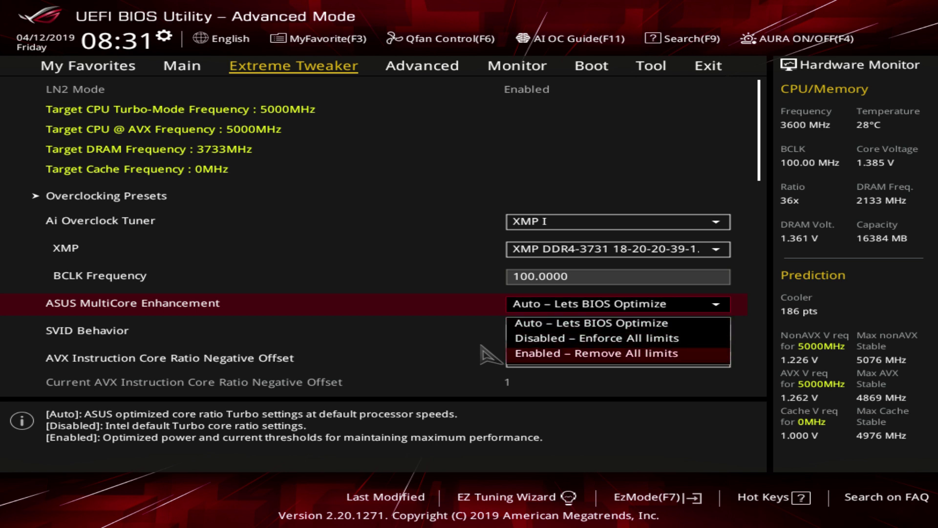
key("Return")
Set ASUS MultiCore Enhancement back to Disabled – Enforce All limits.
key("Return")
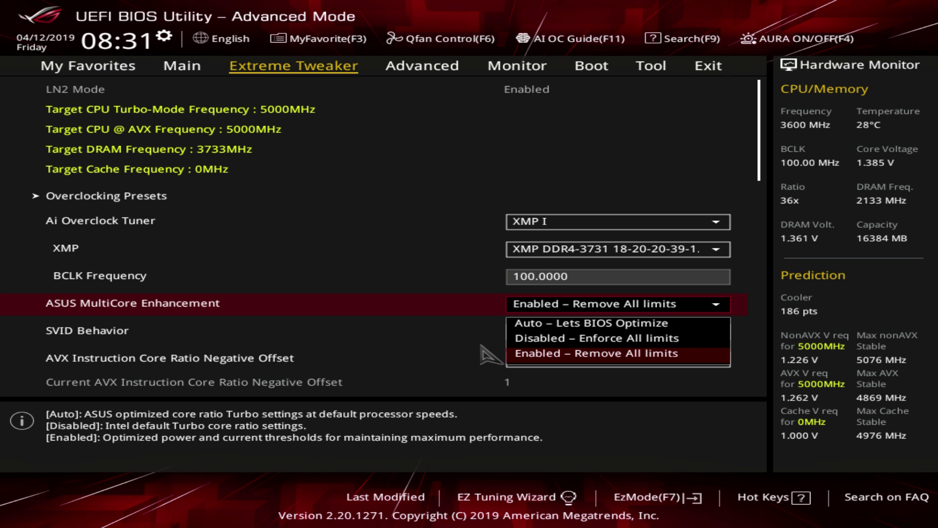
key("Up")
key("Up")
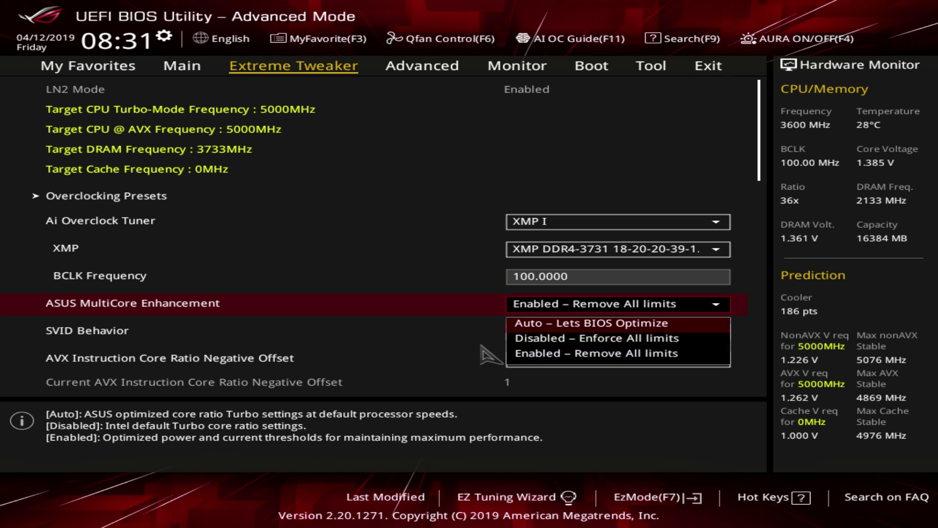
key("Down")
key("Return")
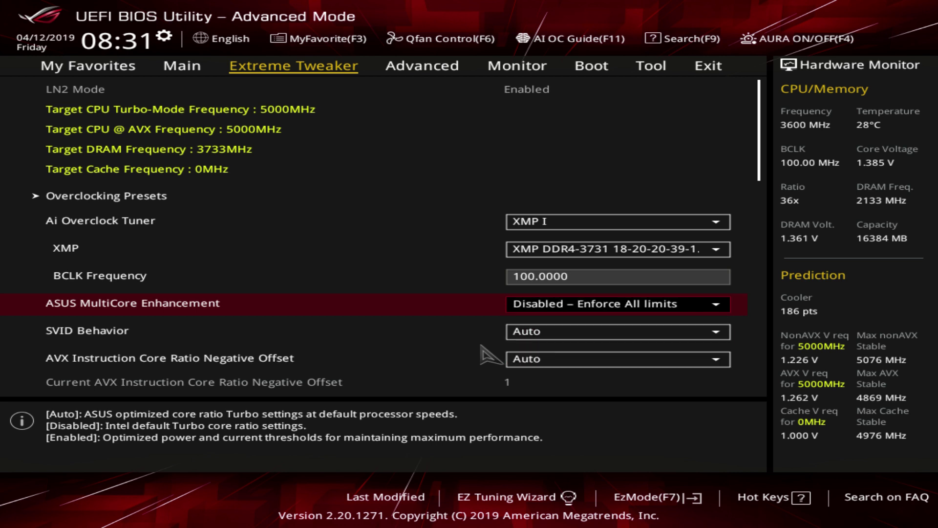
Examine the SVID Behavior options from Best-Case Scenario to Intel's Fail Safe without changing the setting.
key("Down")
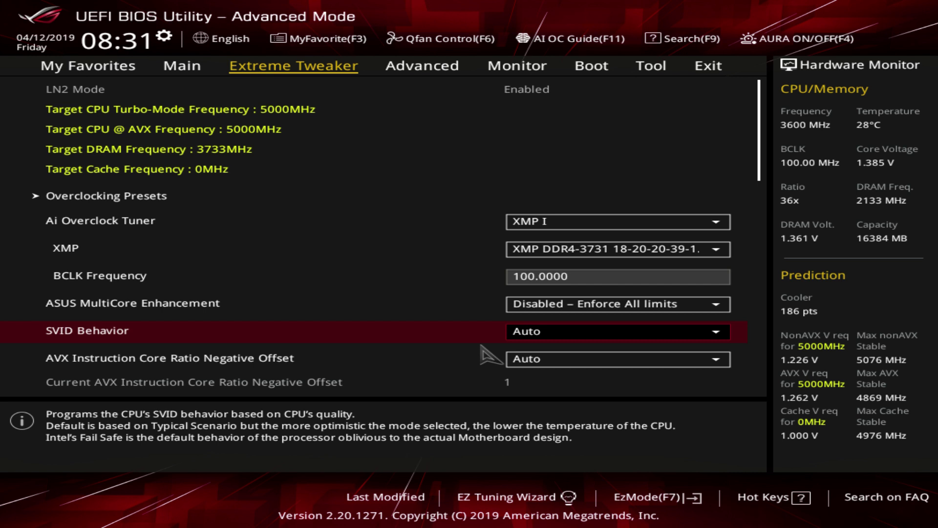
key("Return")
key("Down")
key("Down")
key("Down")
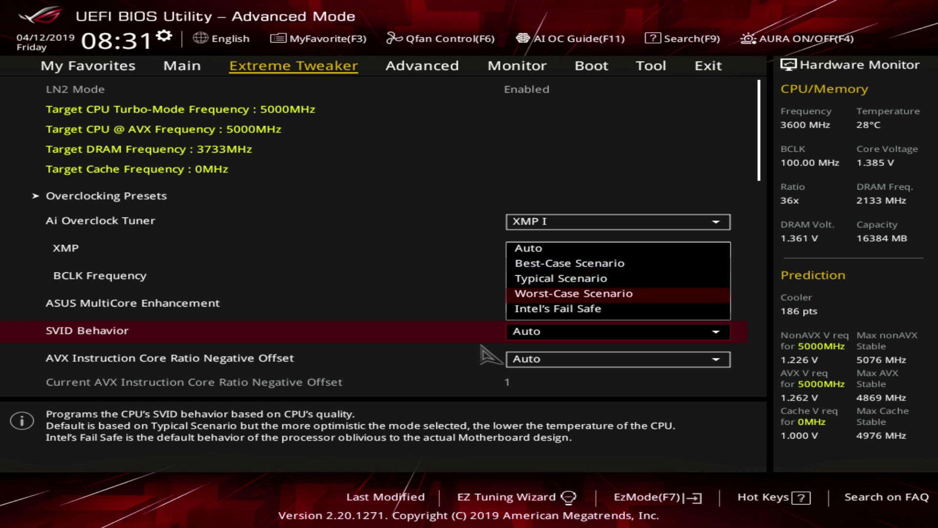
key("Up")
key("Up")
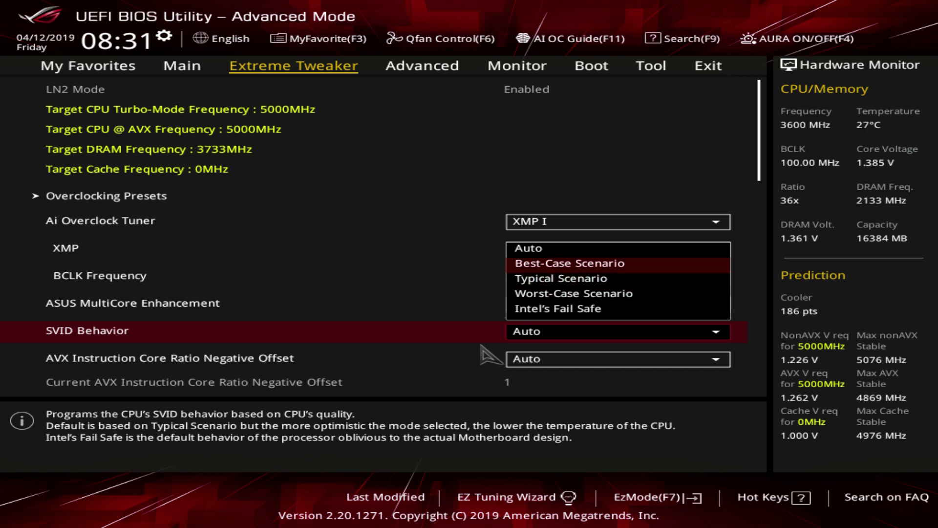
key("Down")
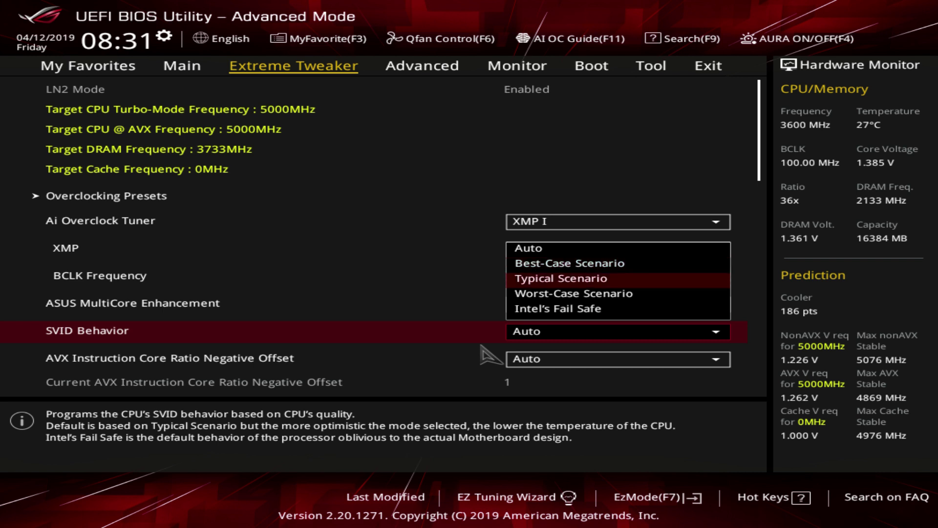
key("Down")
key("Down")
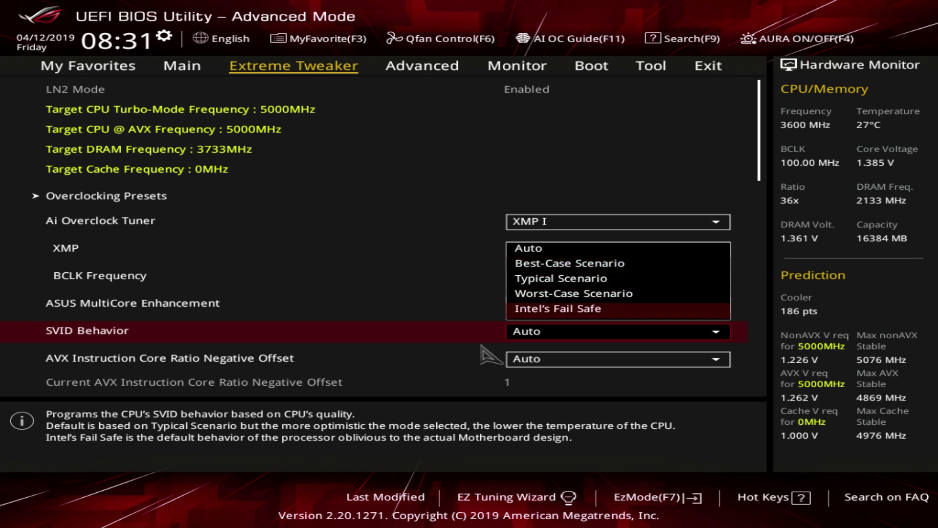
key("Up")
key("Up")
key("Up")
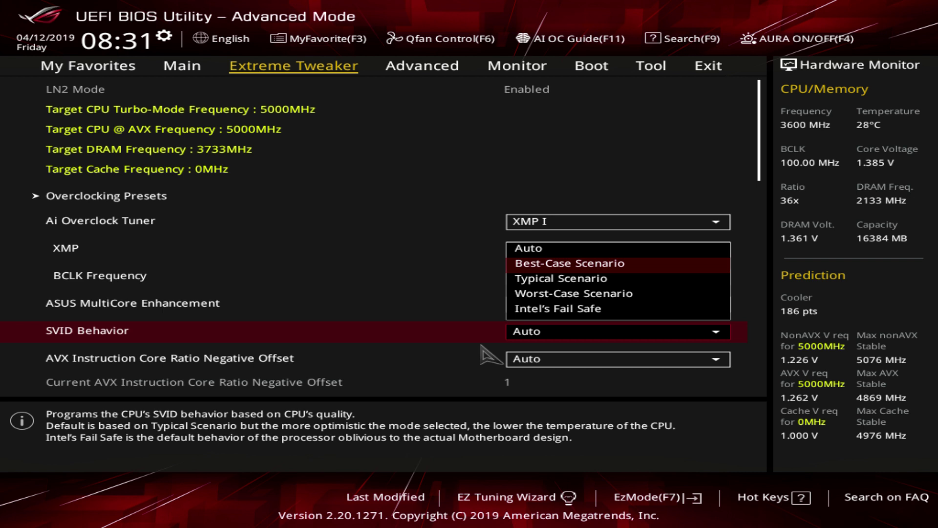
key("Down")
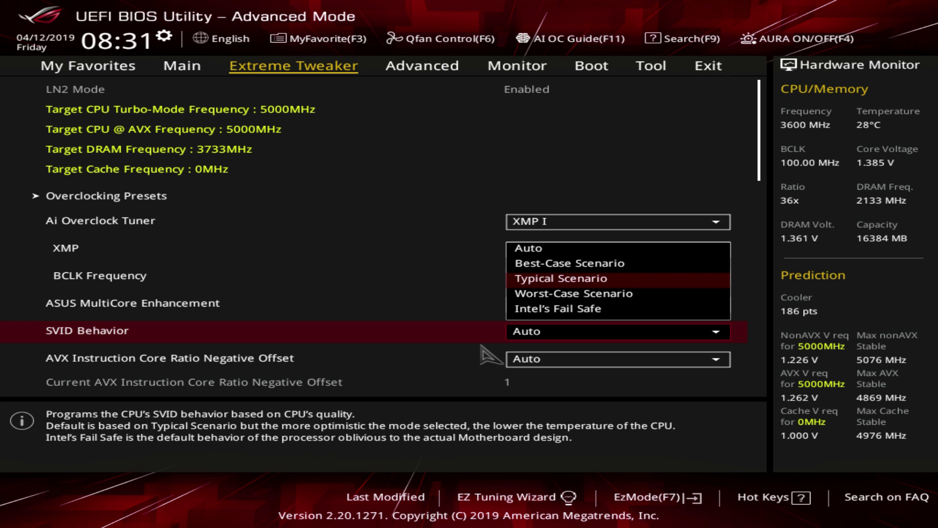
key("Down")
key("Down")
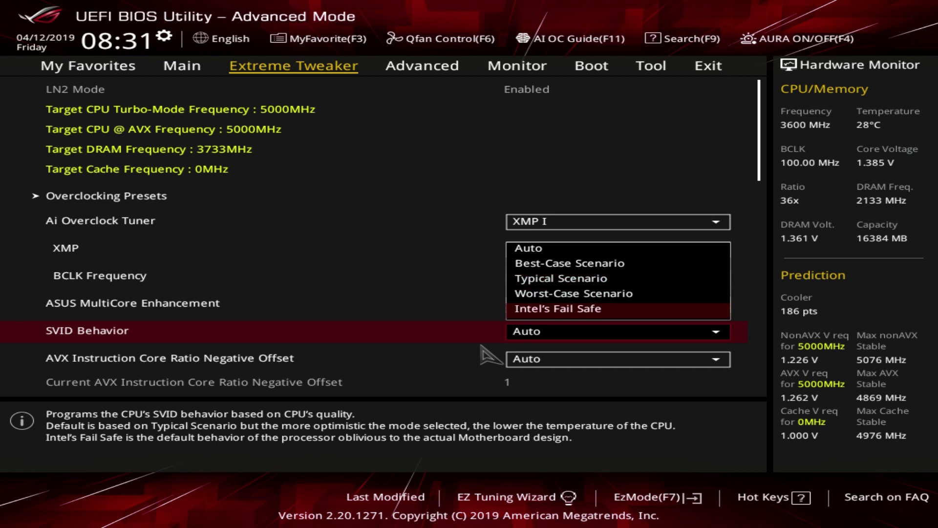
key("Up")
key("Up")
key("Up")
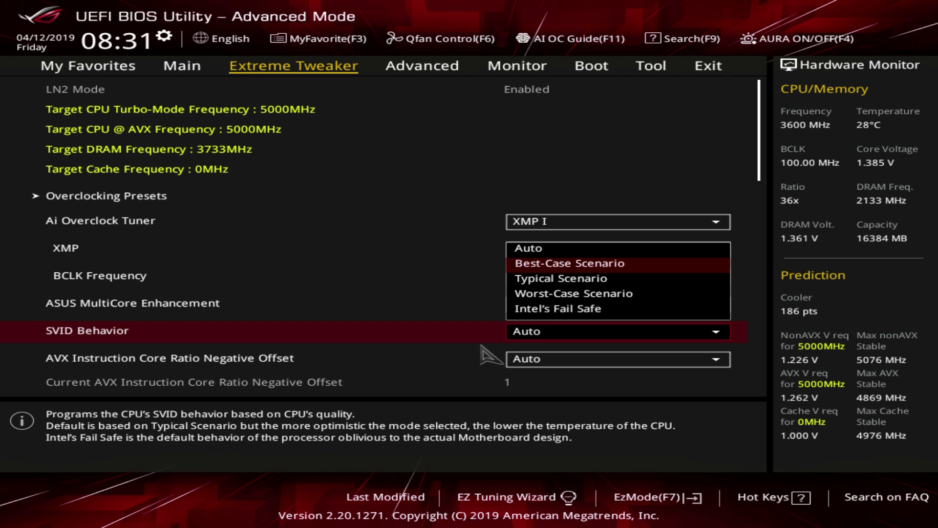
key("Escape")
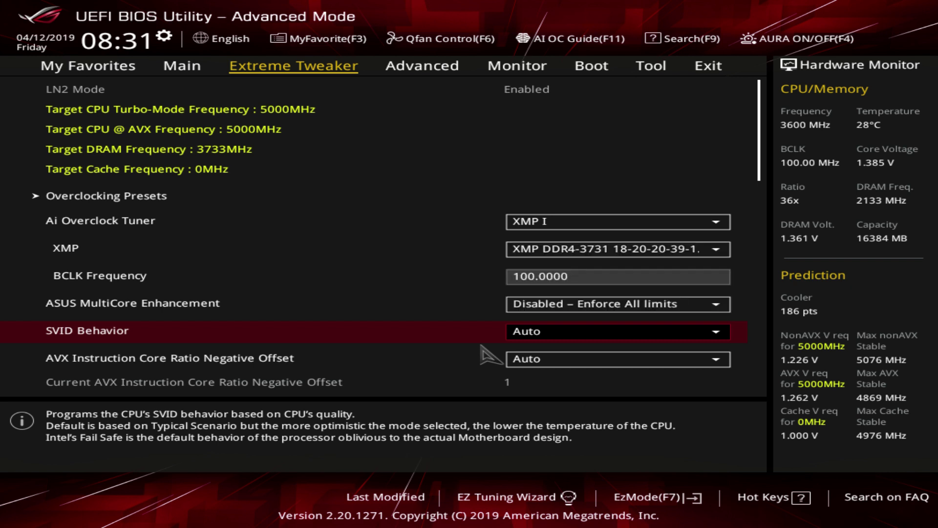
key("Up")
key("Down")
key("Down")
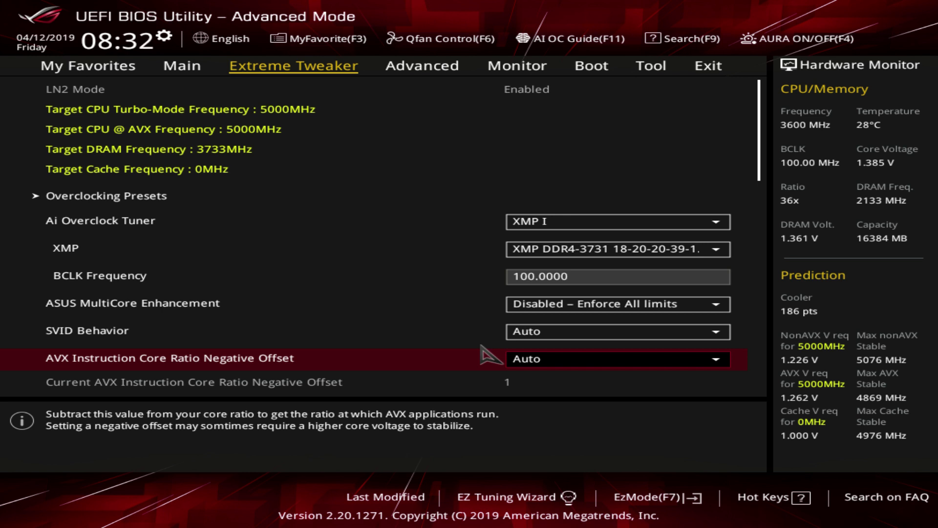
key("Return")
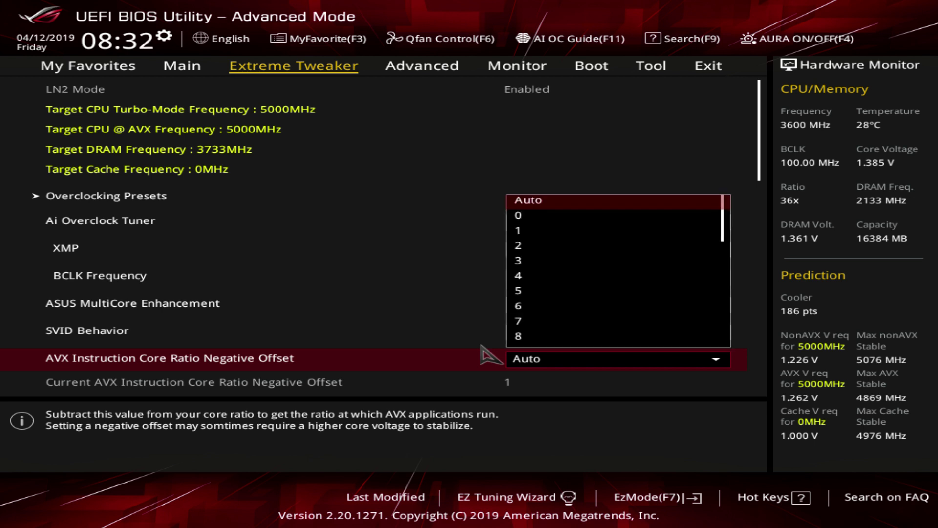
key("Down")
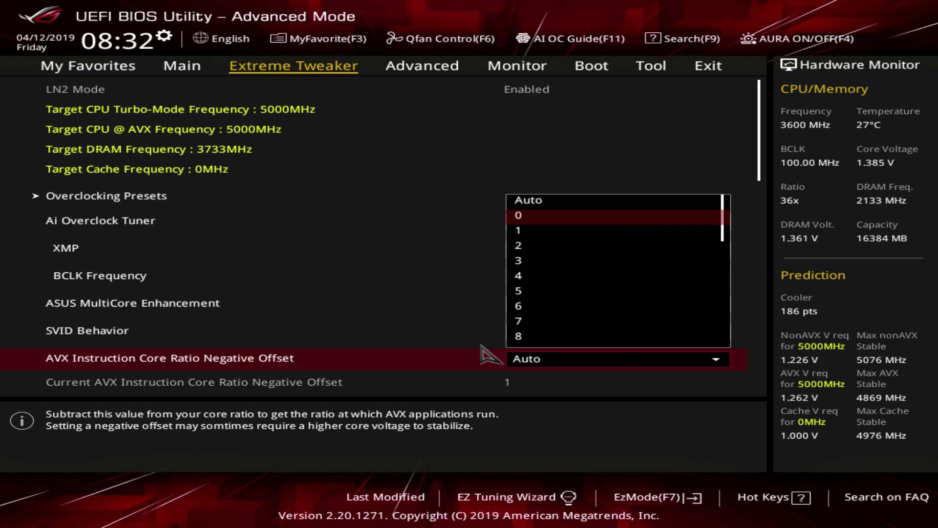
key("Escape")
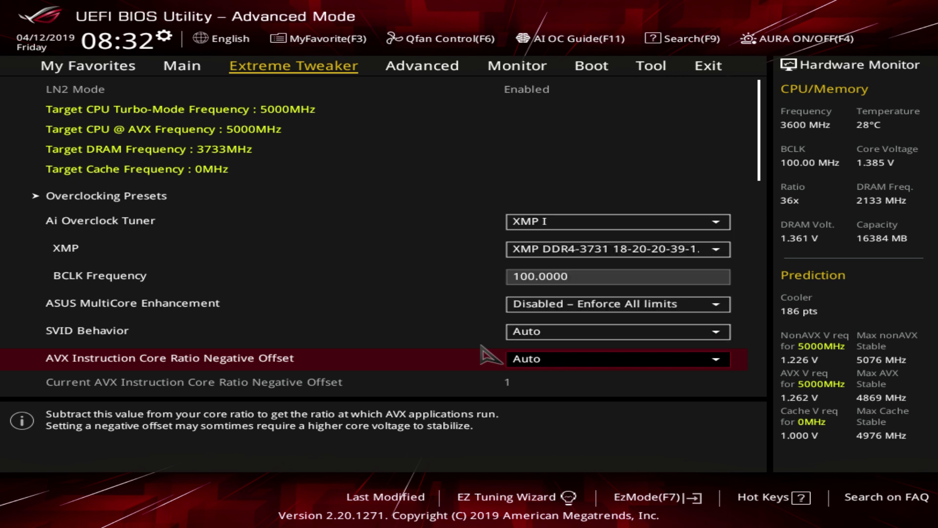
key("Down")
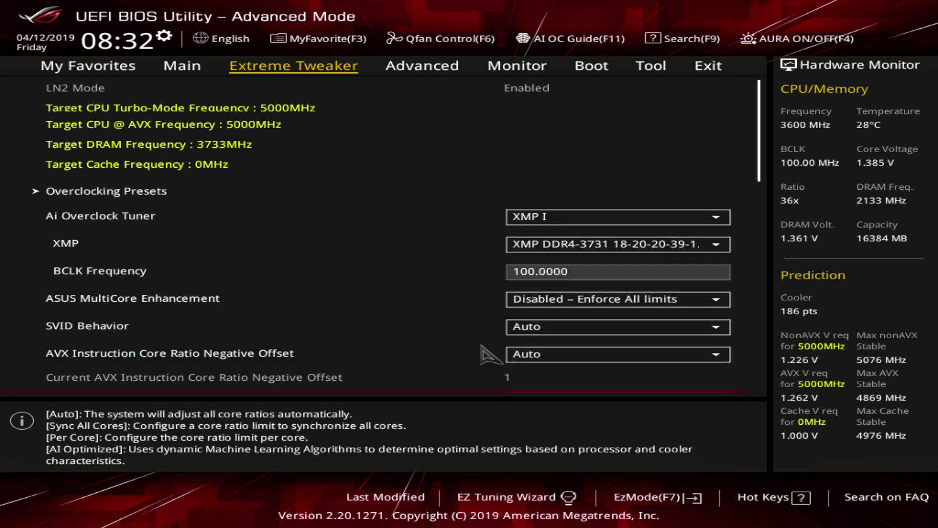
Set the AVX Instruction Core Ratio Negative Offset to 0.
key("Up")
key("Return")
key("Down")
key("Return")
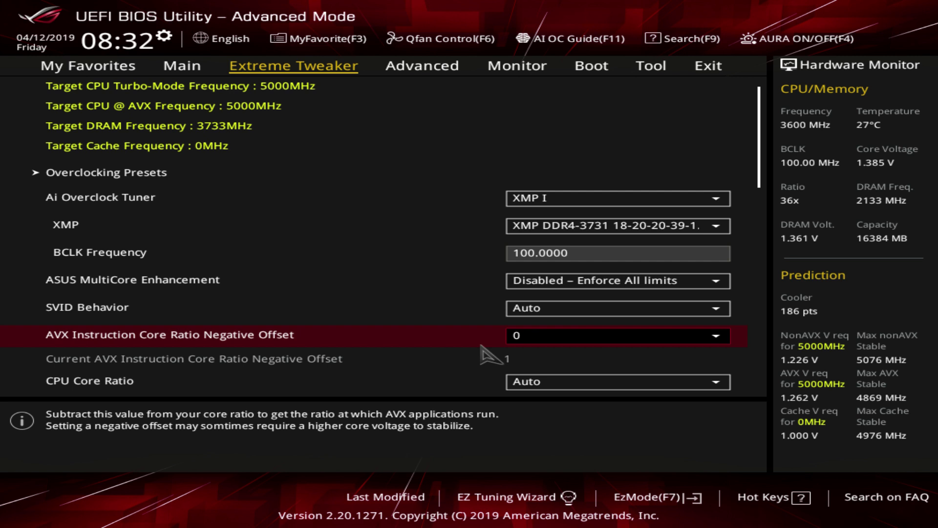
Try the AI Optimized mode for the CPU Core Ratio and look over the settings below it.
key("Down")
key("Down")
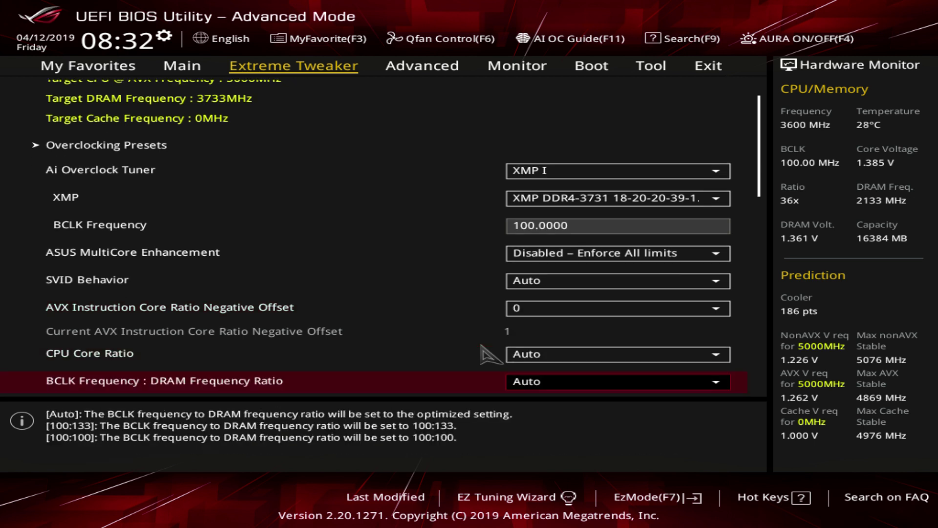
key("Up")
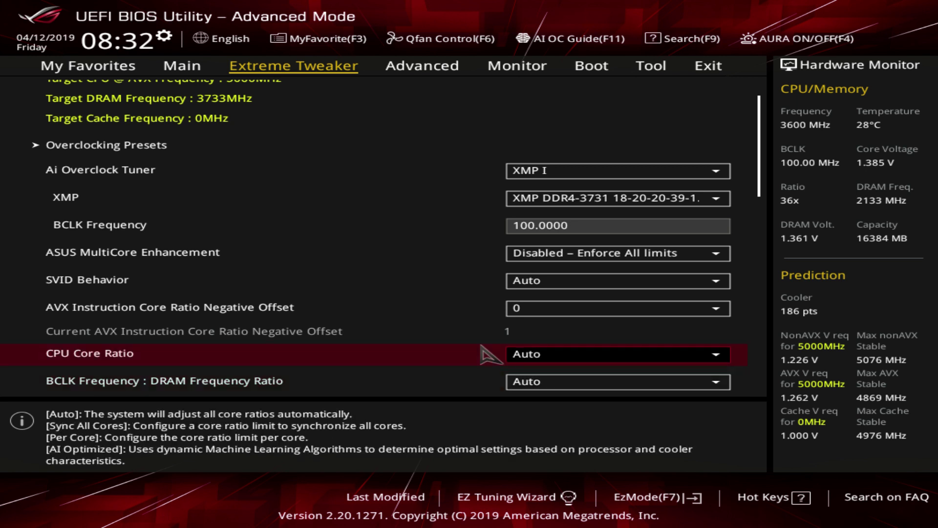
key("Return")
key("Down")
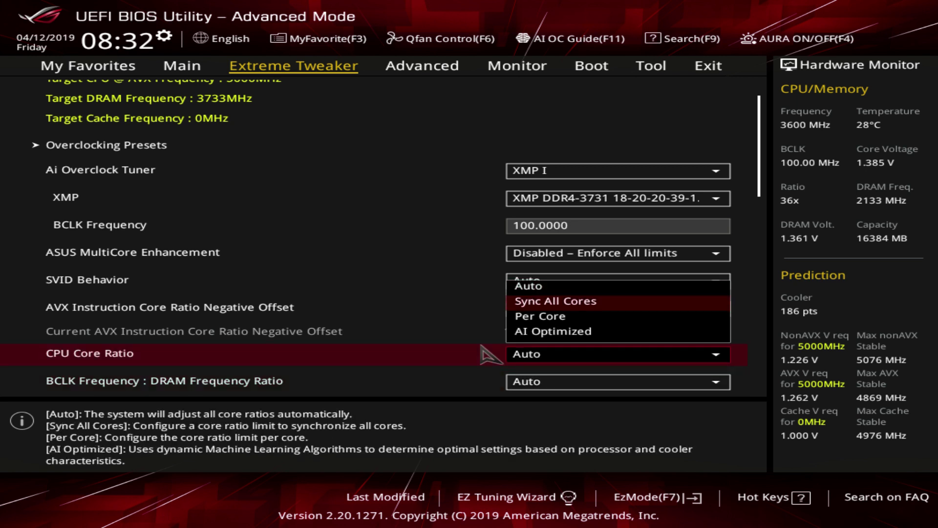
key("Down")
key("Down")
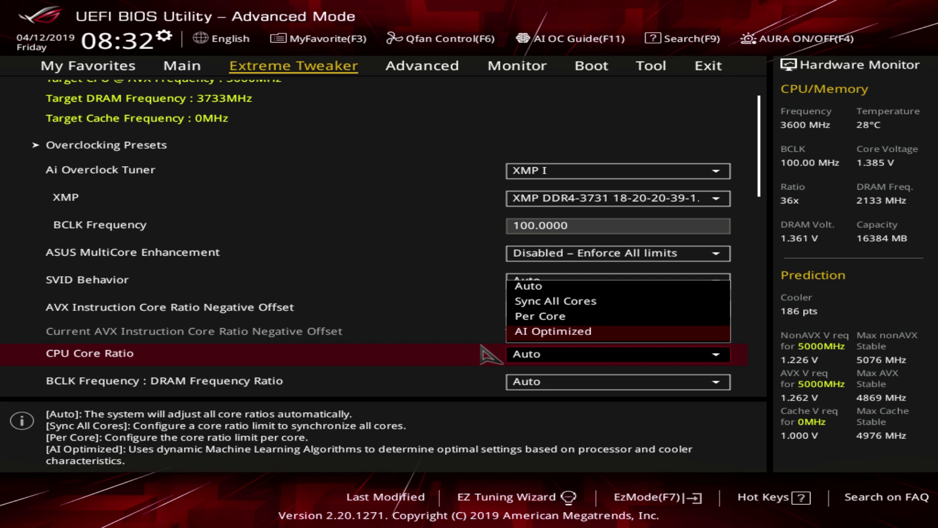
key("Return")
key("Down")
key("Down")
key("Down")
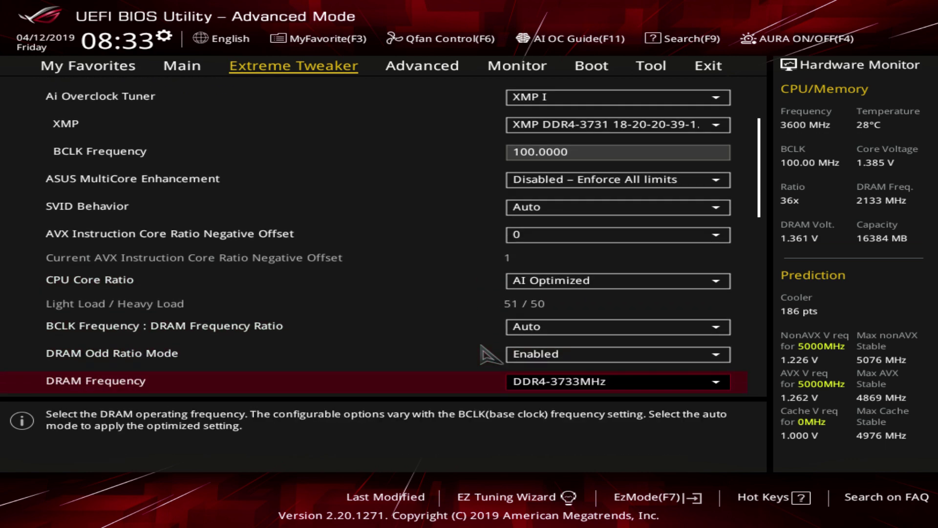
Set the CPU Core Ratio to Per Core.
key("Up")
key("Up")
key("Up")
key("Return")
key("Up")
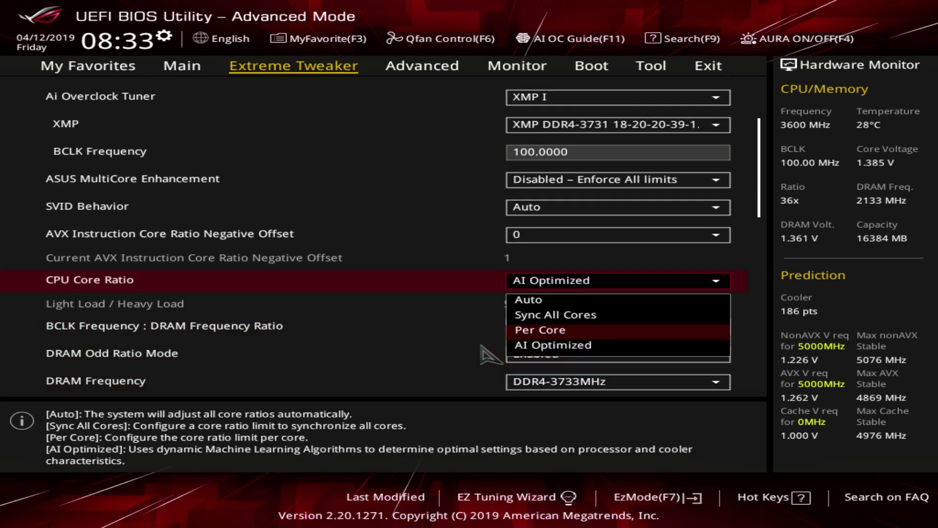
key("Up")
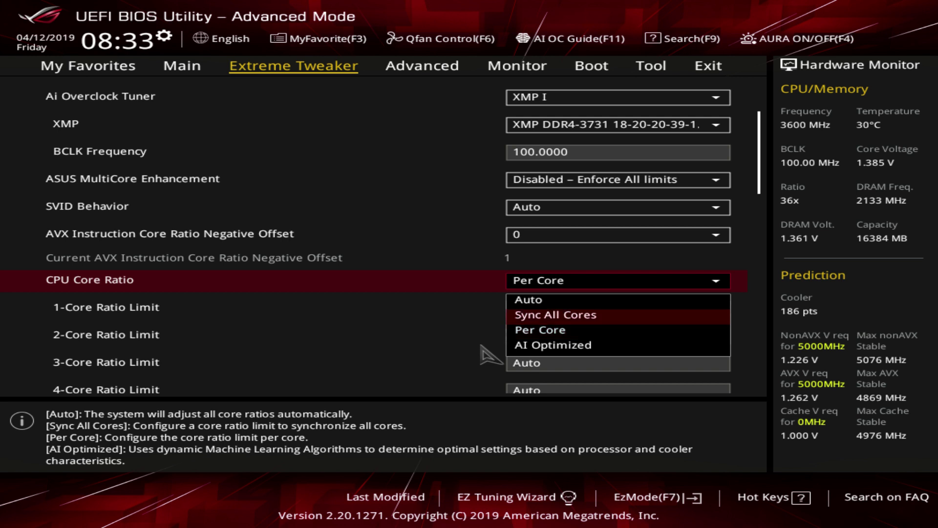
key("Down")
key("Return")
Examine the individual core ratio limits and their descriptions, from the 1-Core to the 4-Core Ratio Limit.
key("Down")
key("Down")
key("Down")
key("Down")
key("Up")
key("Up")
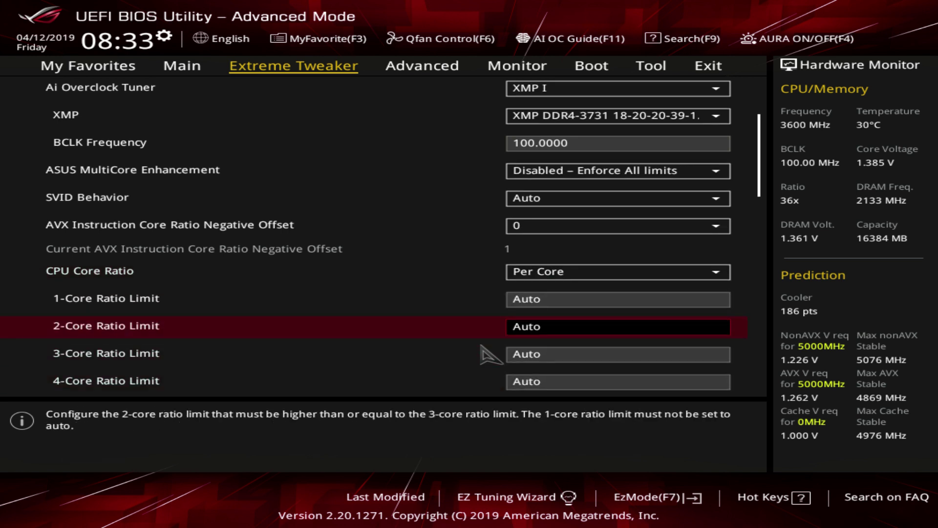
key("Up")
key("Up")
key("Down")
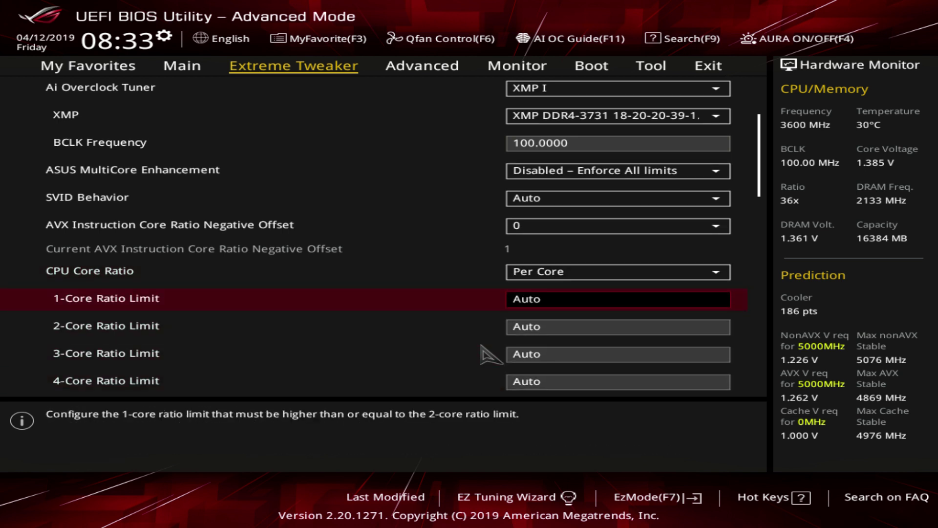
key("Down")
key("Down")
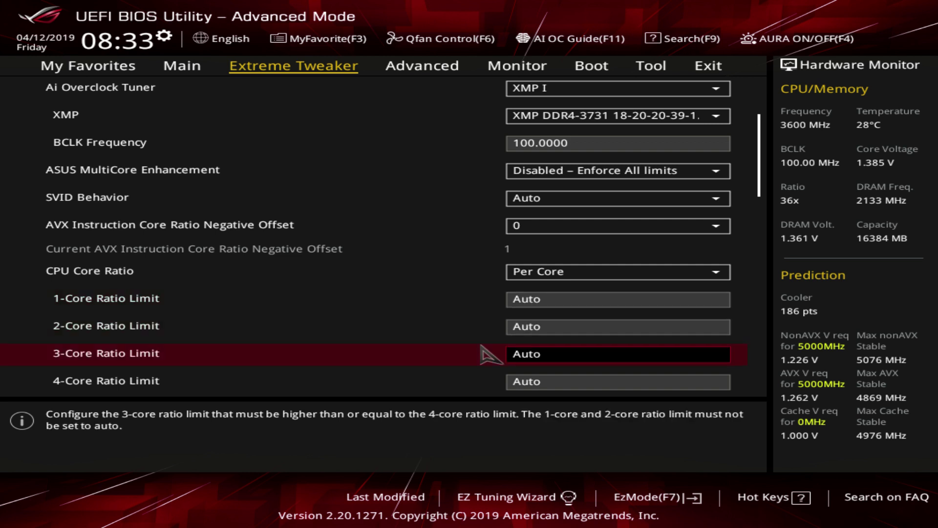
key("Up")
key("Up")
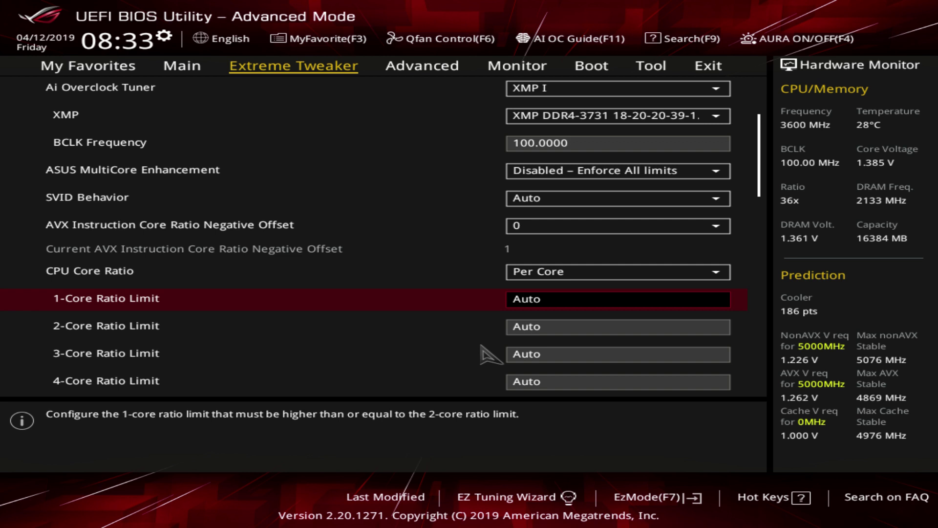
key("Down")
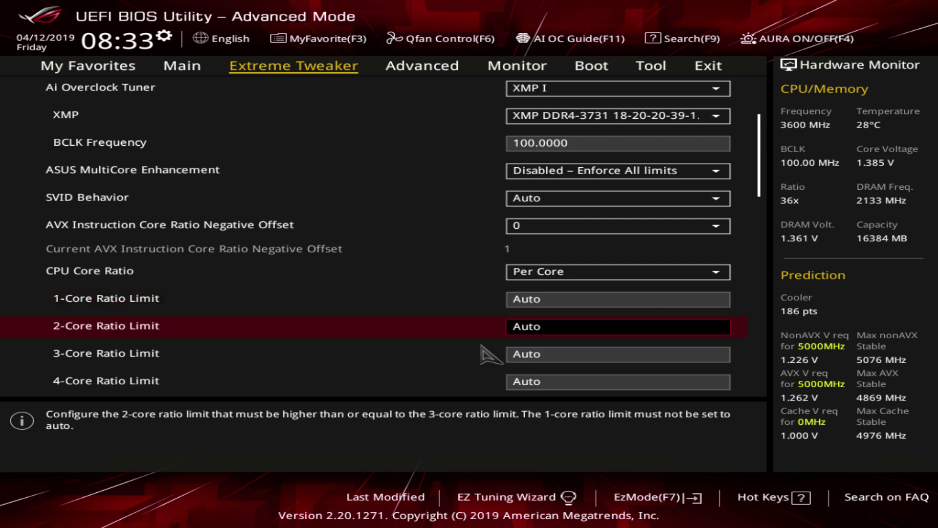
Set the 1-Core Ratio Limit to 53 and the 2-Core Ratio Limit to 52.
key("Down")
key("Up")
key("Up")
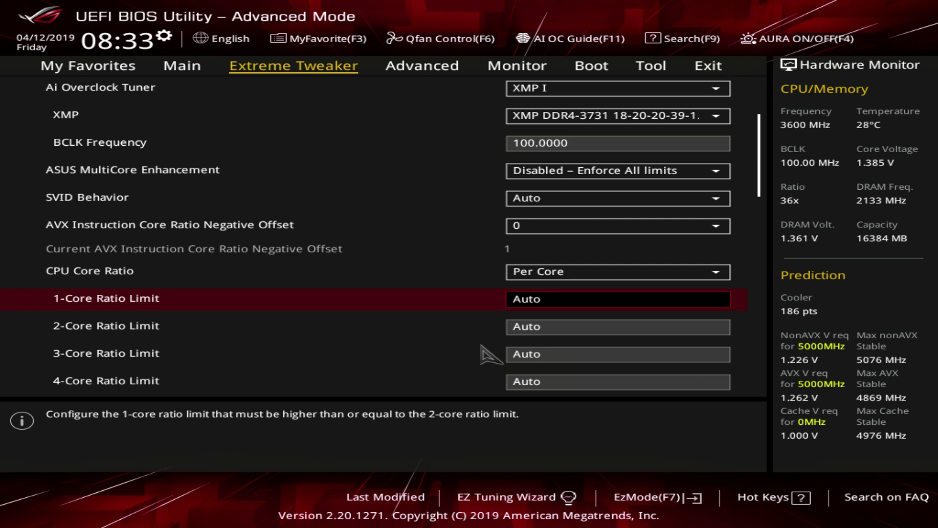
type("53")
key("Down")
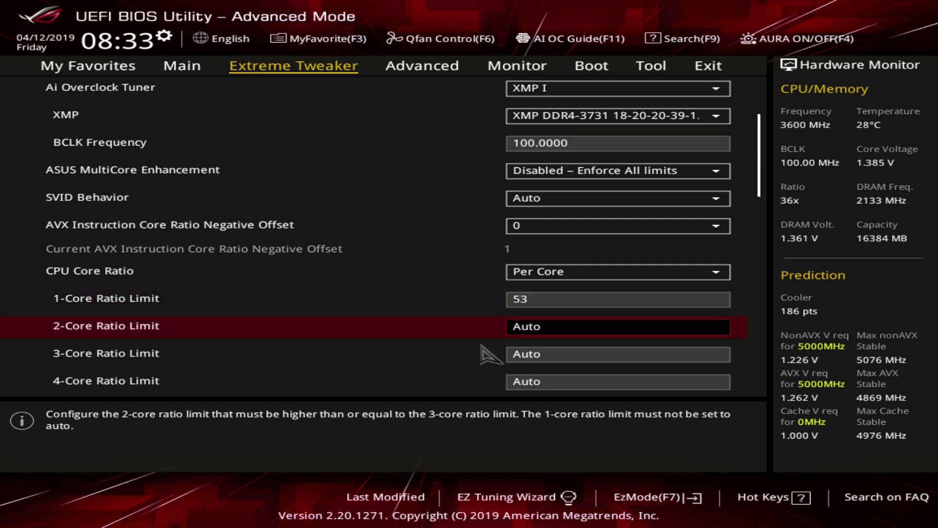
type("52")
key("Up")
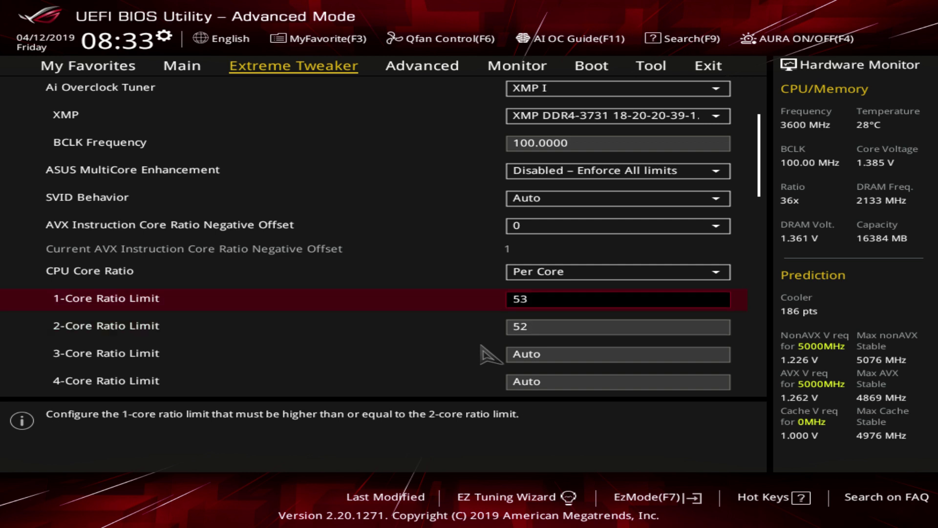
Set the 3-Core and 4-Core Ratio Limits to 52 and the 5-Core Ratio Limit to 51.
key("Down")
key("Down")
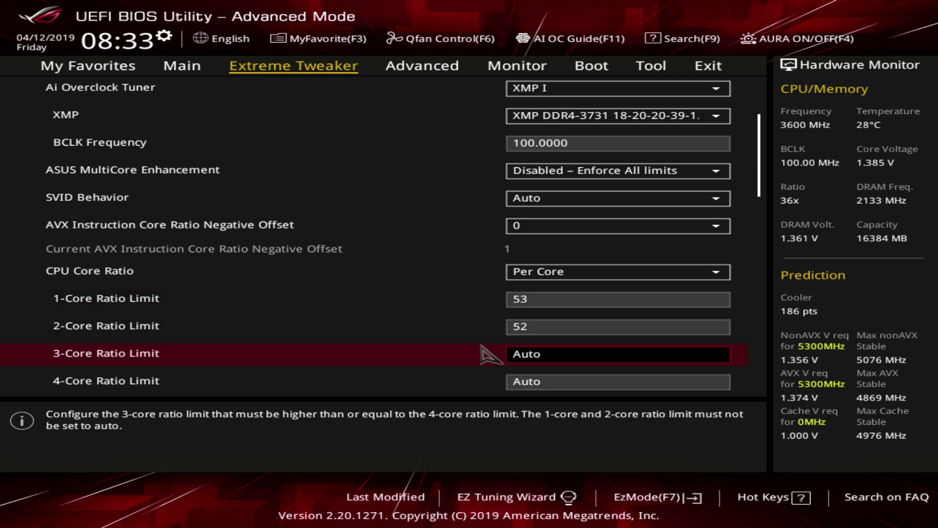
type("52")
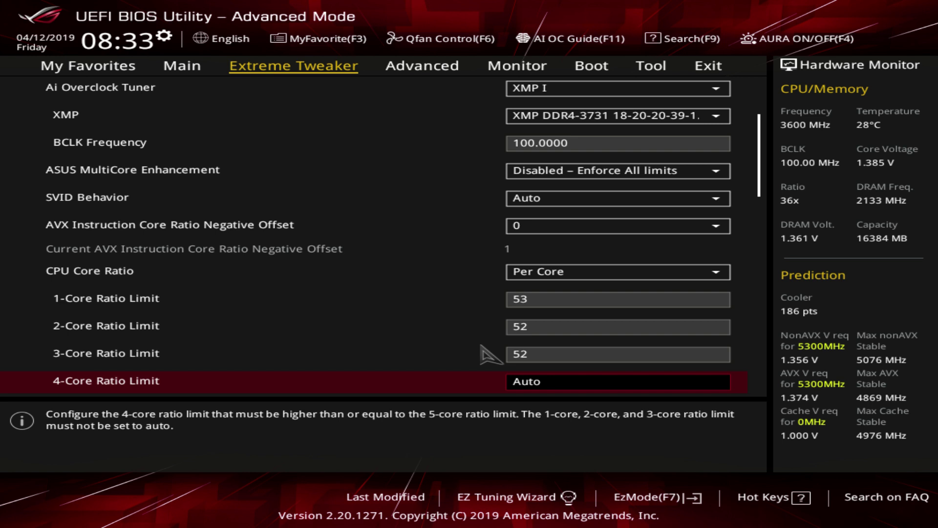
type("52")
key("Down")
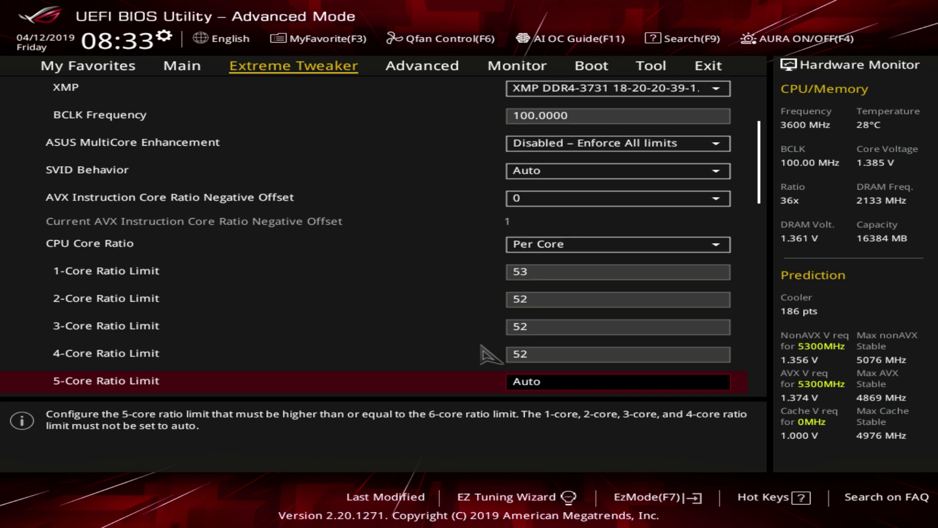
type("51")
key("Down")
Examine the per-core ratio limits up to the 8-Core Ratio Limit and read their descriptions.
key("Up")
key("Up")
key("Up")
key("Up")
key("Up")
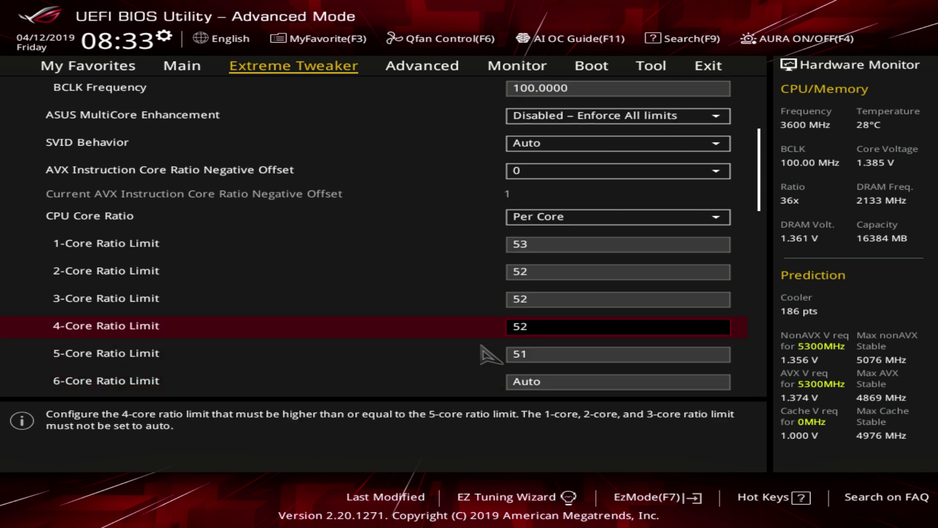
key("Down")
key("Down")
key("Down")
key("Down")
key("Down")
key("Down")
key("Down")
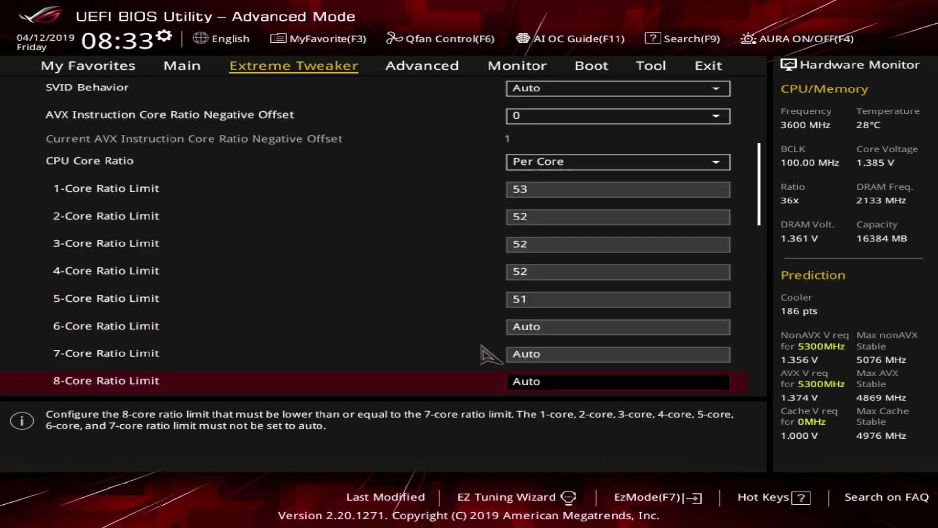
key("Up")
key("Down")
key("Down")
key("Up")
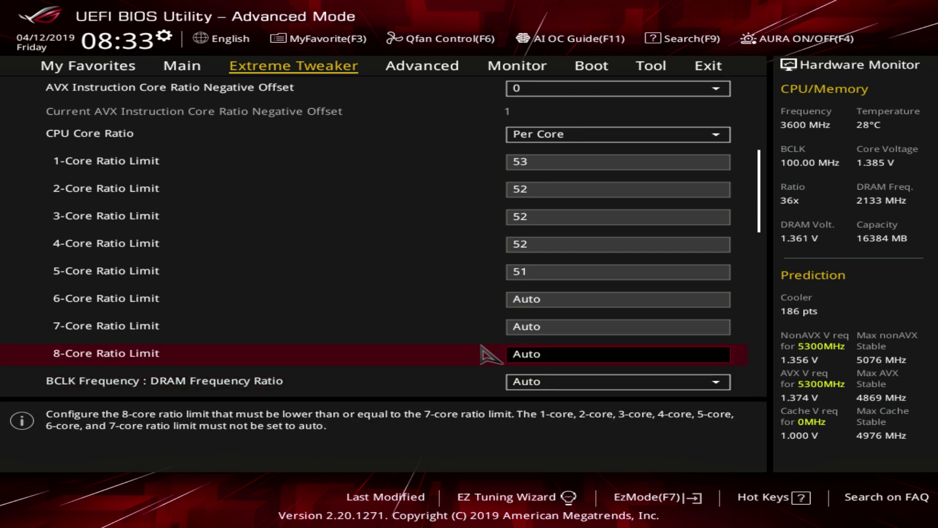
key("Up")
key("Down")
key("Up")
key("Up")
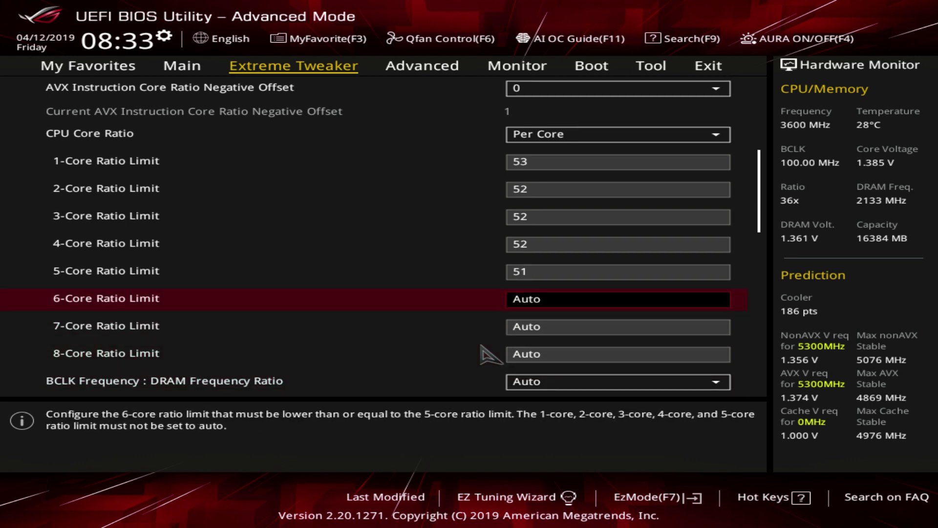
Reset the 5-Core through 1-Core Ratio Limits to Auto.
key("Up")
key("a")
key("Up")
key("a")
key("Up")
key("a")
key("Up")
key("a")
key("Up")
key("a")
Set the 8-Core Ratio Limit to 50.
key("Down")
key("Down")
key("Down")
key("Down")
key("Down")
key("Down")
key("Down")
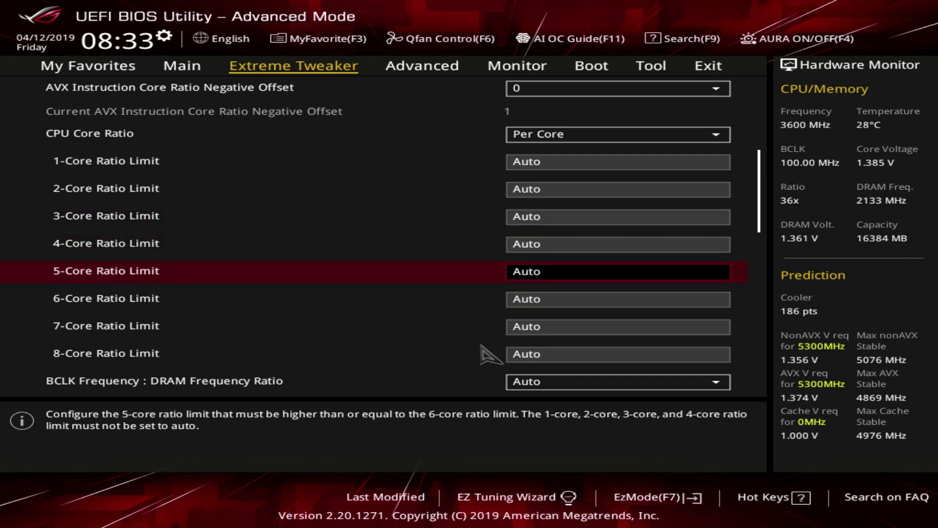
type("50")
key("Up")
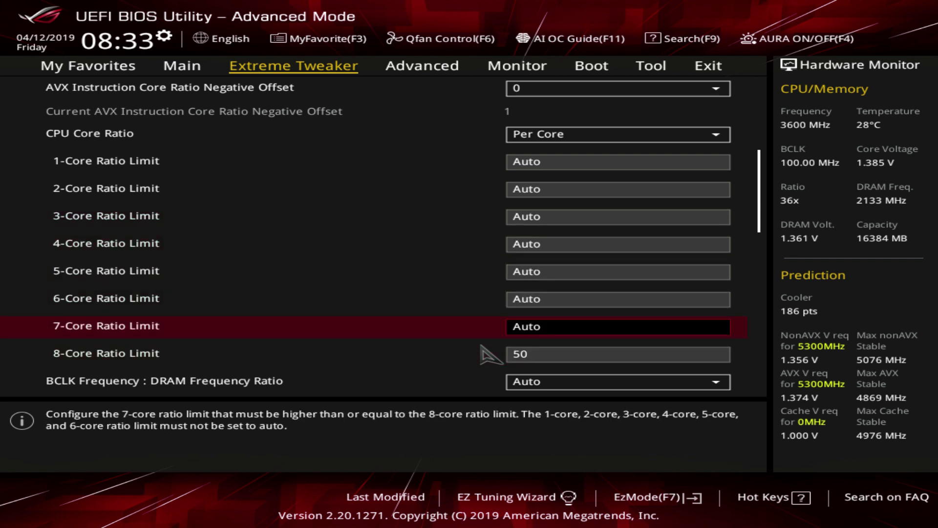
Set the 1-Core through 4-Core Ratio Limits to 50.
key("Up")
key("Up")
key("Up")
key("Up")
key("Up")
key("Up")
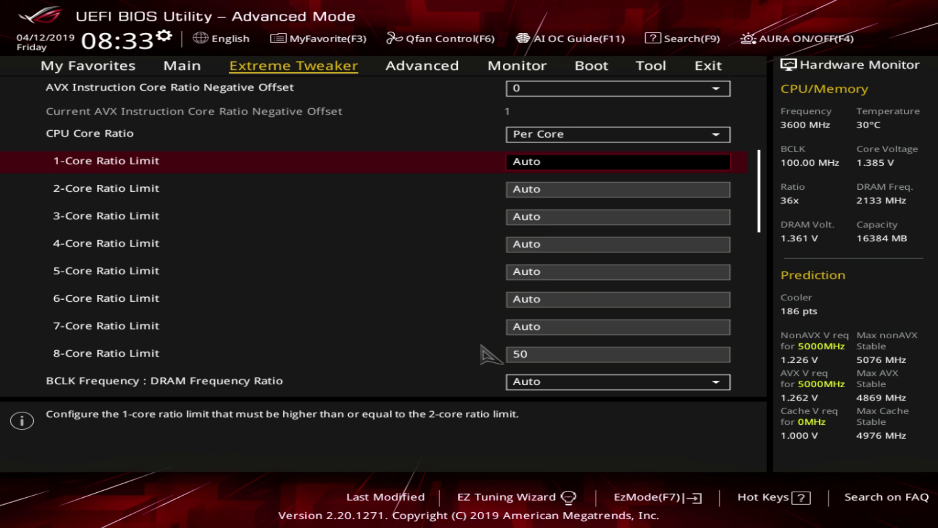
type("50")
key("Down")
key("5")
key("0")
key("Down")
key("5")
key("0")
key("Down")
key("5")
key("0")
Set the 5-Core, 6-Core and 7-Core Ratio Limits to 50.
key("Down")
type("5")
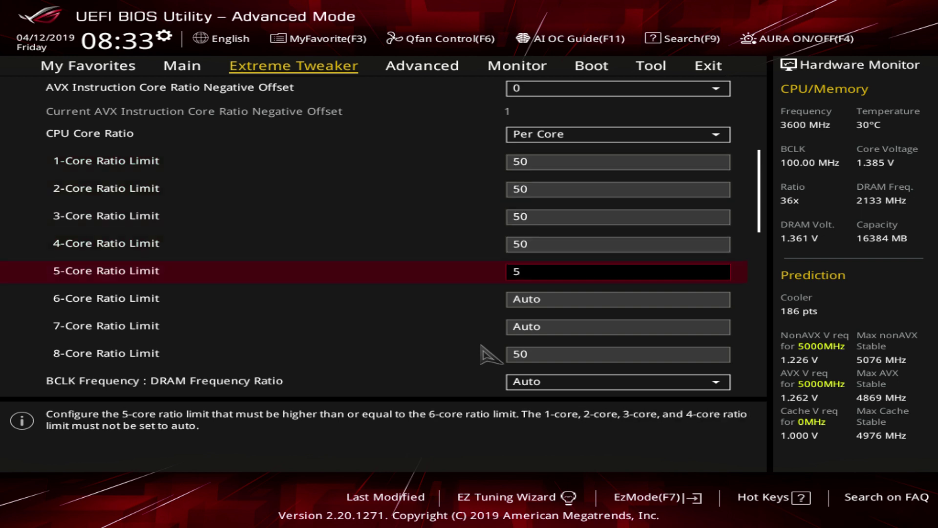
type("0")
key("Down")
type("50")
key("Down")
type("50")
key("Up")
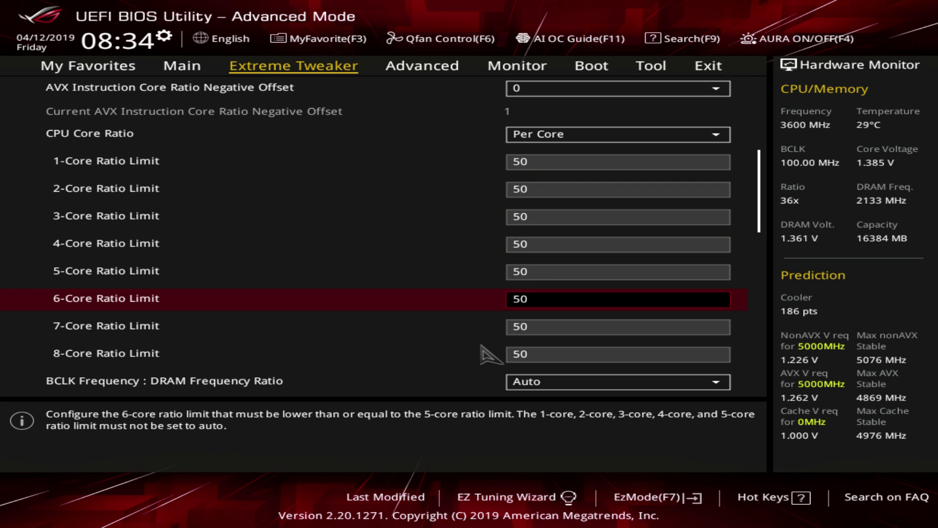
Change the CPU Core Ratio mode to Sync All Cores.
key("Up")
key("Up")
key("Up")
key("Up")
key("Up")
key("Up")
key("Up")
key("Up")
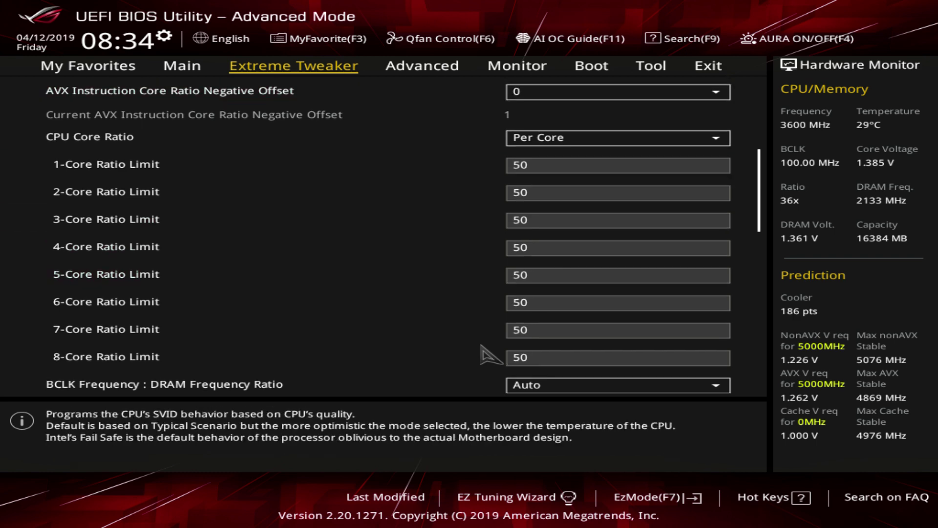
key("Down")
key("Down")
key("Return")
key("Up")
key("Return")
Look over the voltage settings, the target frequencies and the DRAM frequency settings of the Extreme Tweaker page.
key("End")
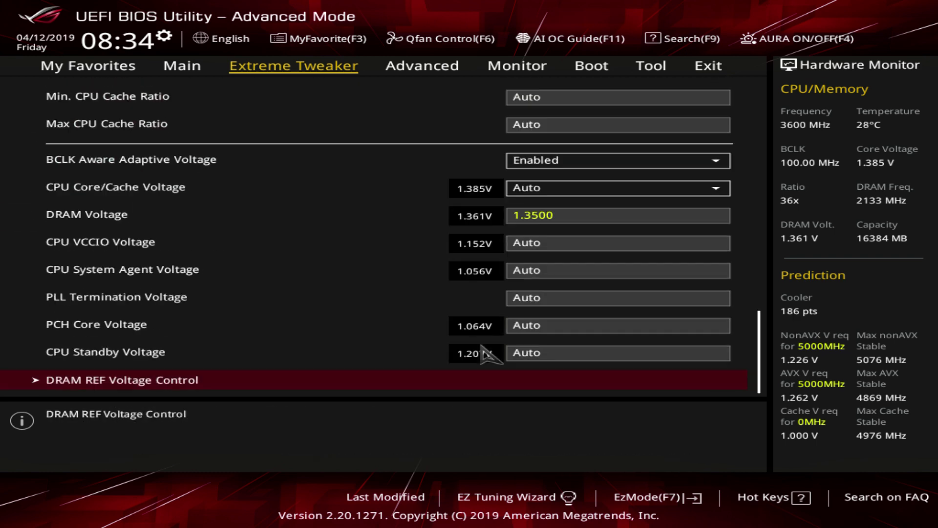
key("Up")
key("Home")
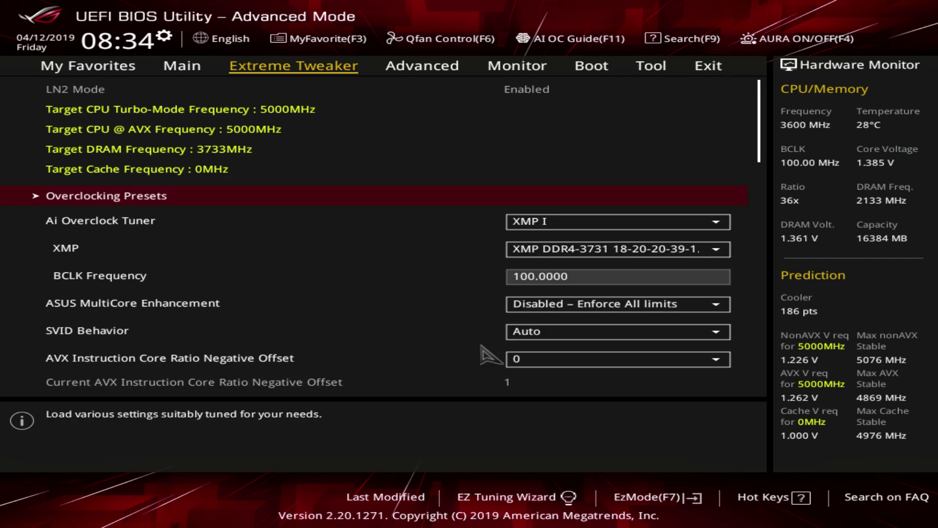
key("Down")
key("Down")
key("Down")
key("Down")
key("Down")
key("Down")
key("Page_Down")
key("Up")
key("Up")
key("Up")
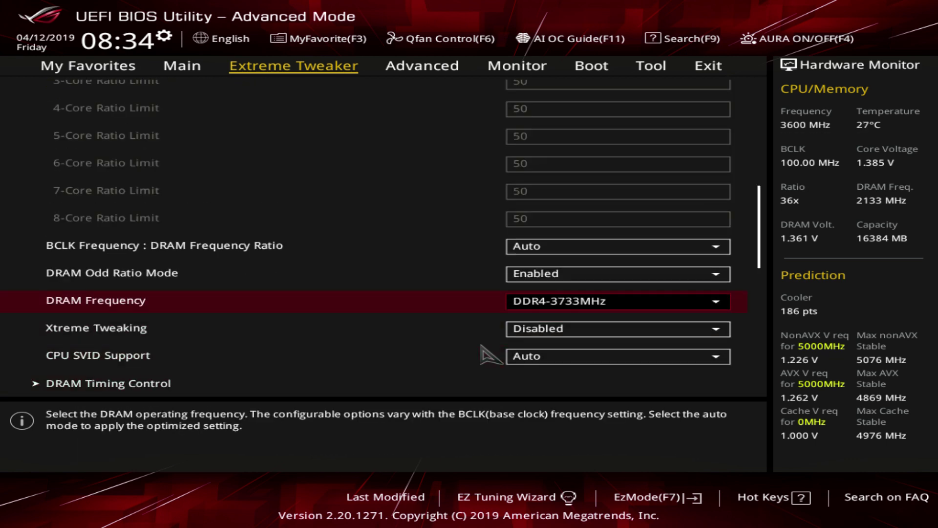
Examine the CPU Core Ratio description, the synchronized 1-Core Ratio Limit and the BCLK to DRAM frequency ratio setting.
key("Page_Up")
key("Up")
key("Up")
key("Up")
key("Down")
key("Down")
key("Down")
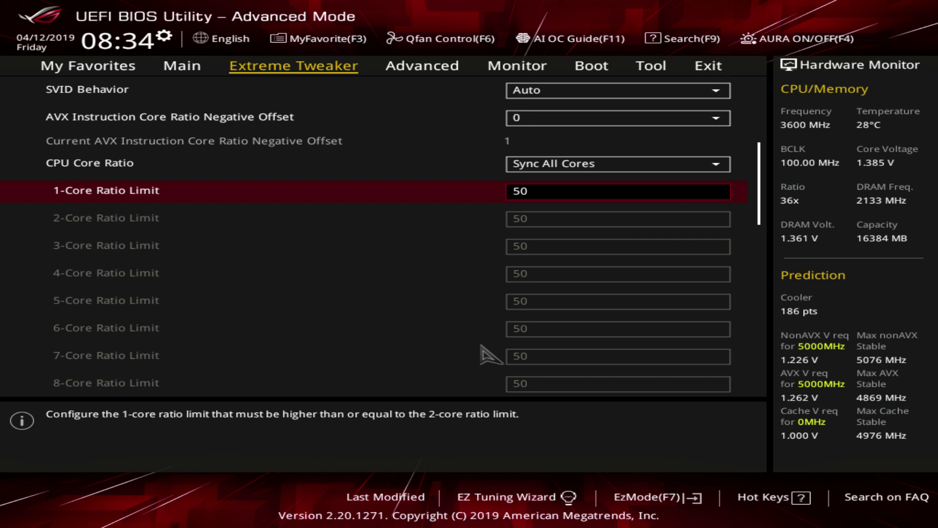
key("Down")
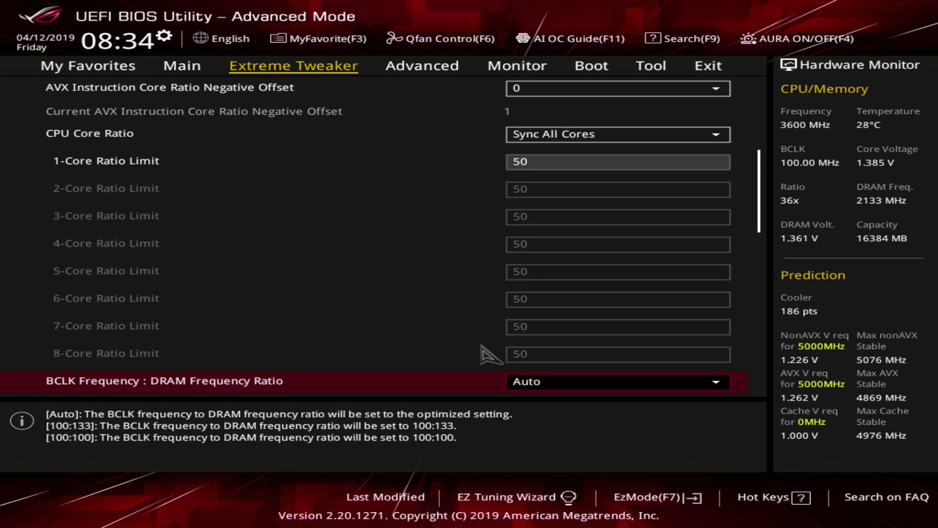
key("Up")
key("Up")
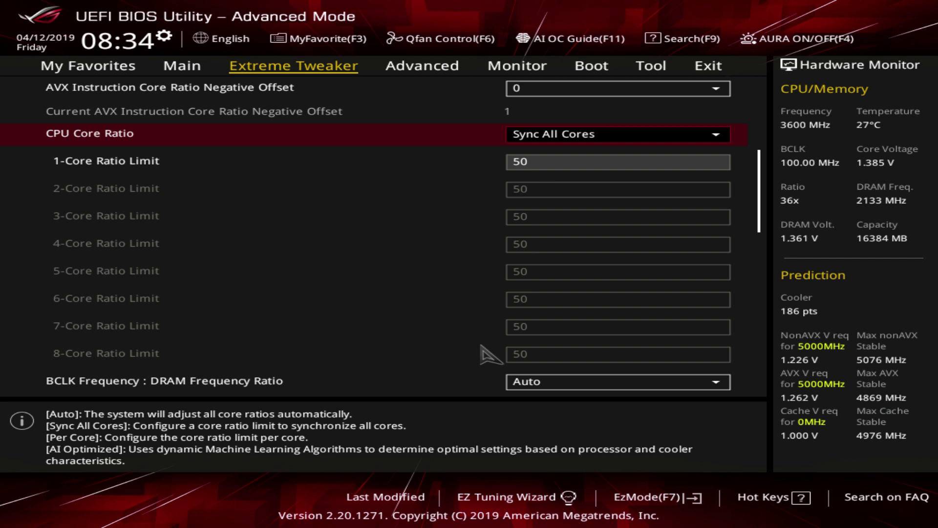
key("Down")
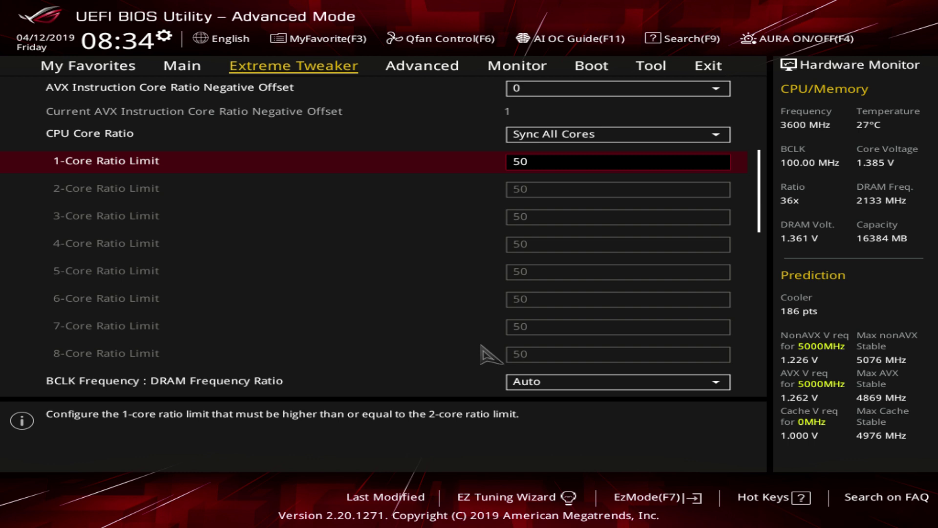
key("Down")
key("Down")
key("Up")
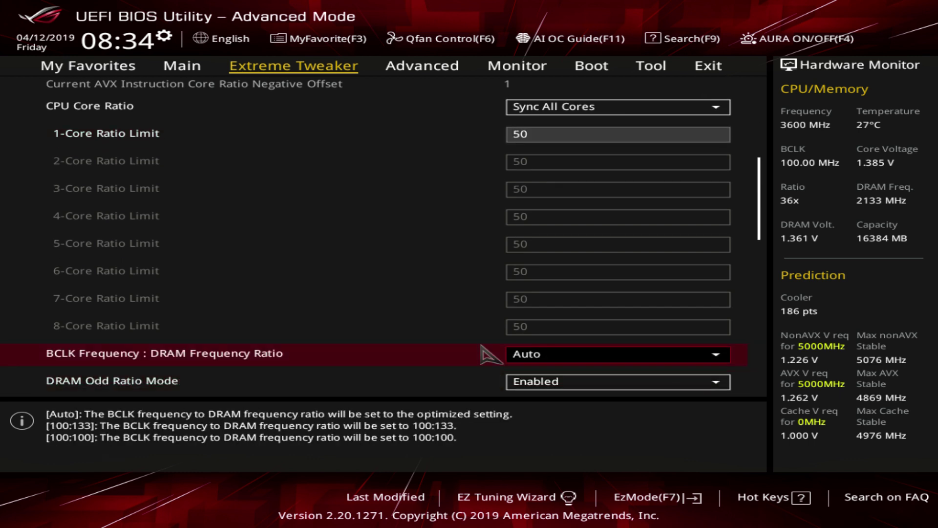
Set the BCLK Frequency : DRAM Frequency Ratio to 100:133.
key("Up")
key("Up")
key("Down")
key("Down")
key("Down")
key("Up")
key("Return")
key("Down")
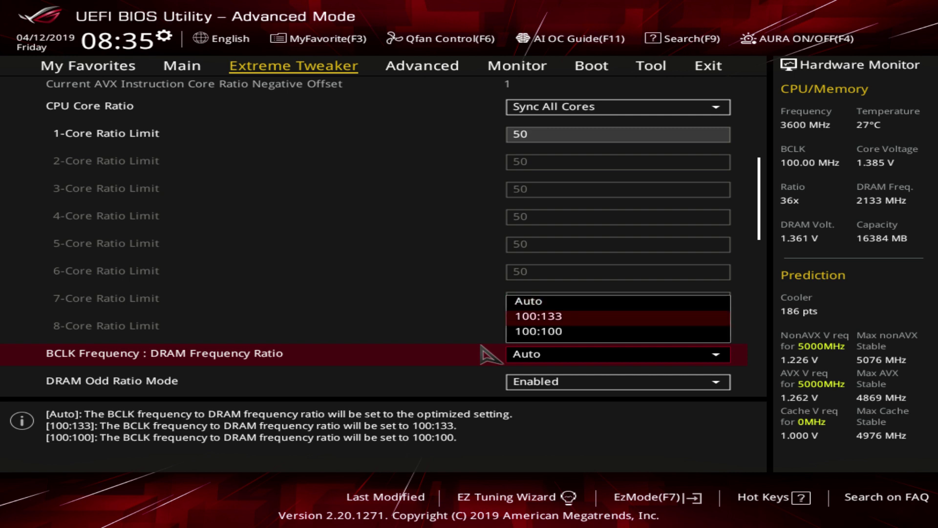
key("Up")
key("Down")
key("Return")
Try the 100:100 BCLK to DRAM frequency ratio, and return it to 100:133.
key("Return")
key("Down")
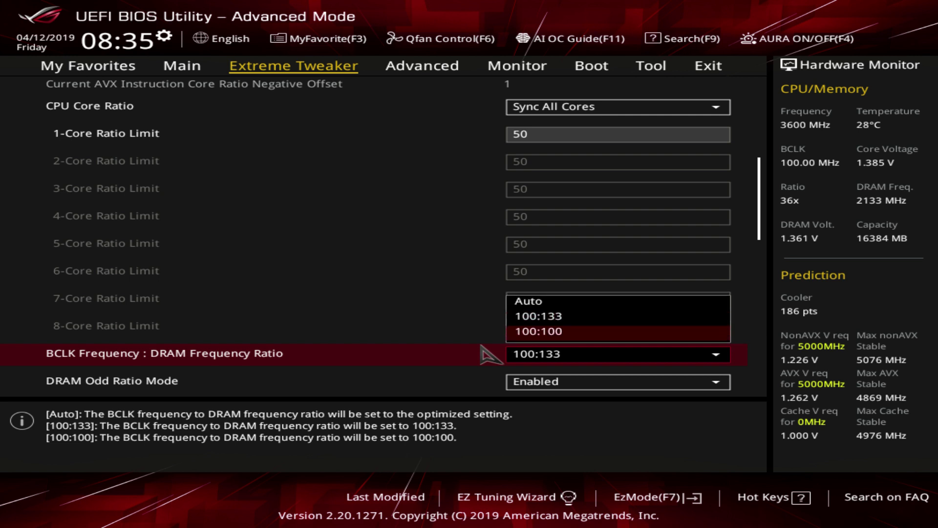
key("Return")
key("Down")
key("Up")
key("Return")
key("Up")
key("Return")
View the DRAM Frequency options available with the 100:133 ratio without changing the selection.
key("Down")
key("Down")
key("Down")
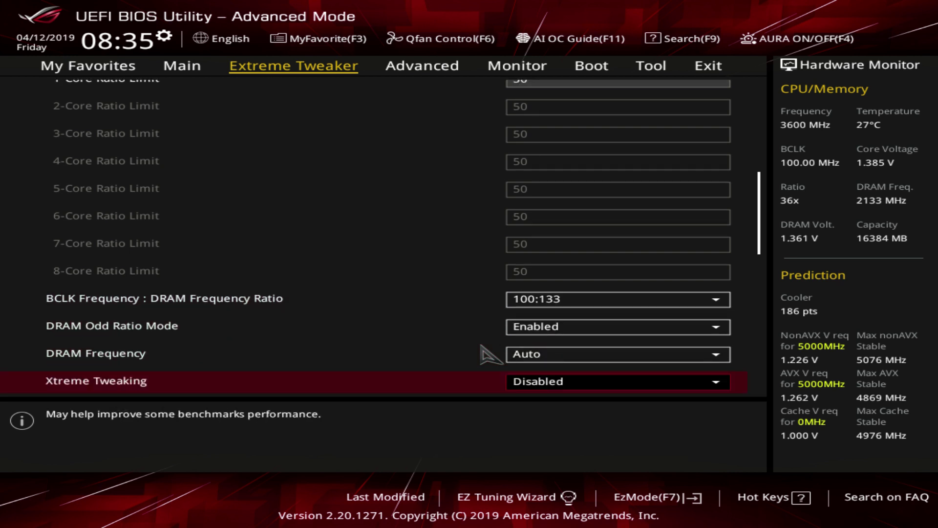
key("Up")
key("Return")
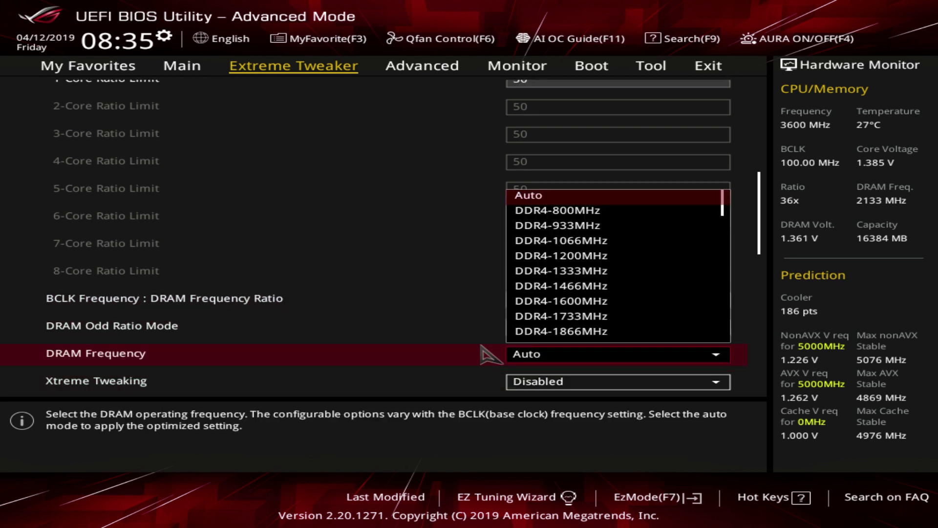
key("Escape")
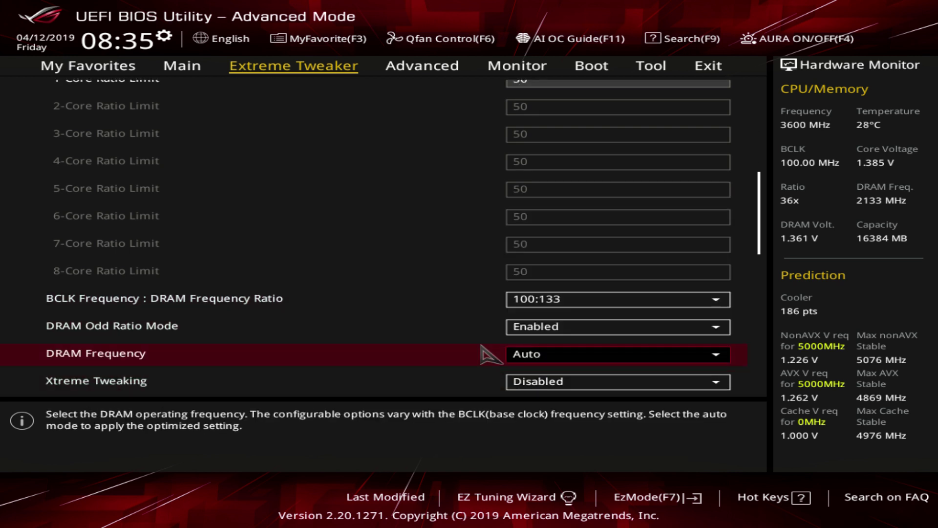
Set the BCLK Frequency : DRAM Frequency Ratio to 100:100.
key("Up")
key("Up")
key("Return")
key("Down")
key("Return")
key("Down")
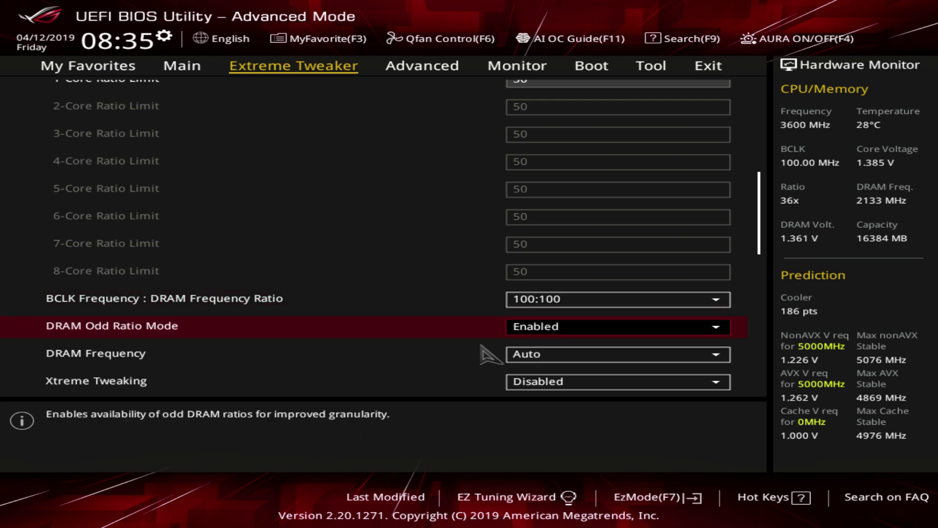
Look through the DRAM Frequency options available with the 100:100 ratio and odd ratios enabled, keeping Auto.
key("Down")
key("Return")
key("Down")
key("Down")
key("Down")
key("Down")
key("Down")
key("Down")
key("Down")
key("Down")
key("Down")
key("Down")
key("Down")
key("Down")
key("Down")
key("Down")
key("Down")
key("Down")
key("Down")
key("Down")
key("Down")
key("Down")
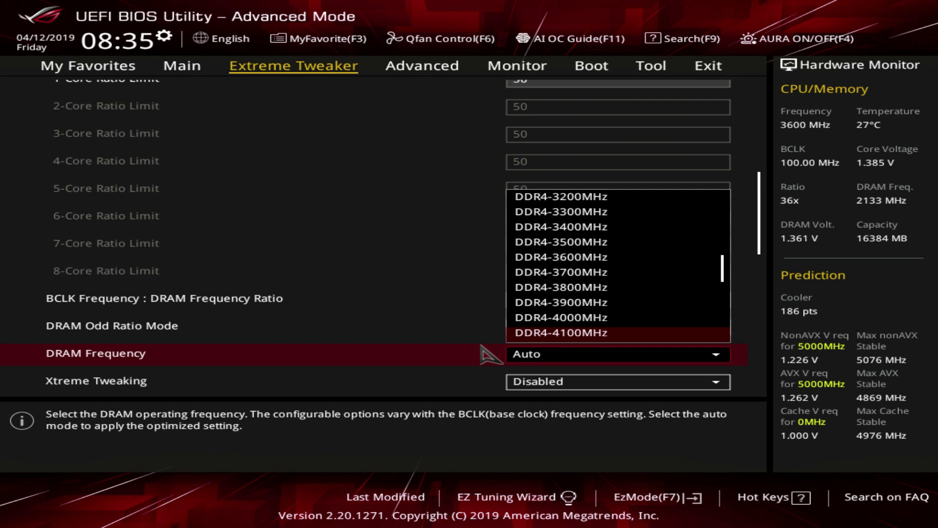
key("Down")
key("Down")
key("Down")
key("Down")
key("Down")
key("Down")
key("Down")
key("Down")
key("Down")
key("Escape")
Set the BCLK Frequency : DRAM Frequency Ratio to 100:133.
key("Up")
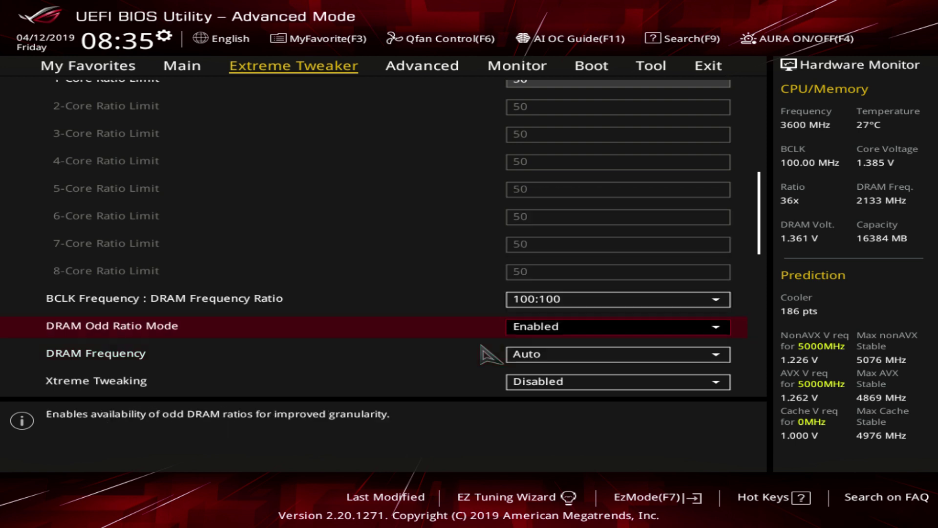
key("Up")
key("Return")
key("Up")
key("Return")
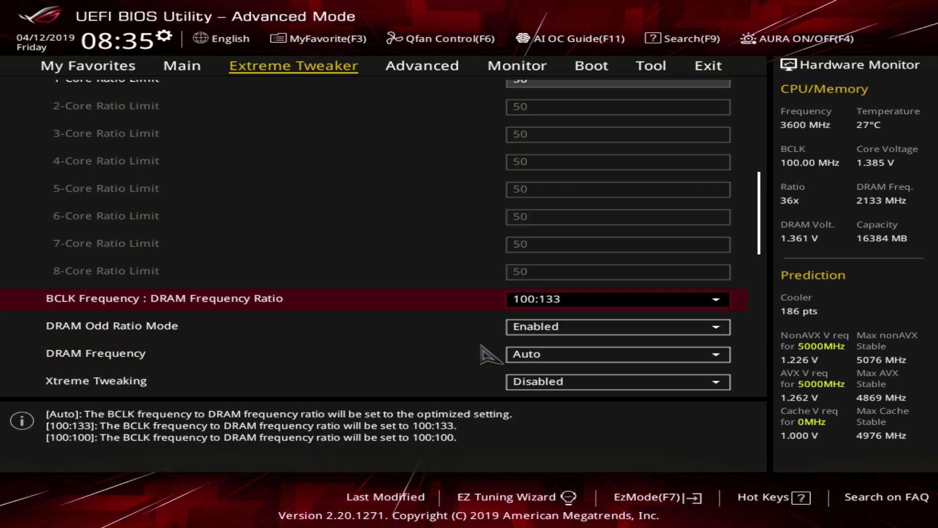
Look through the DRAM Frequency options available with the 100:133 ratio and odd ratios enabled, keeping Auto.
key("Down")
key("Down")
key("Down")
key("Up")
key("Return")
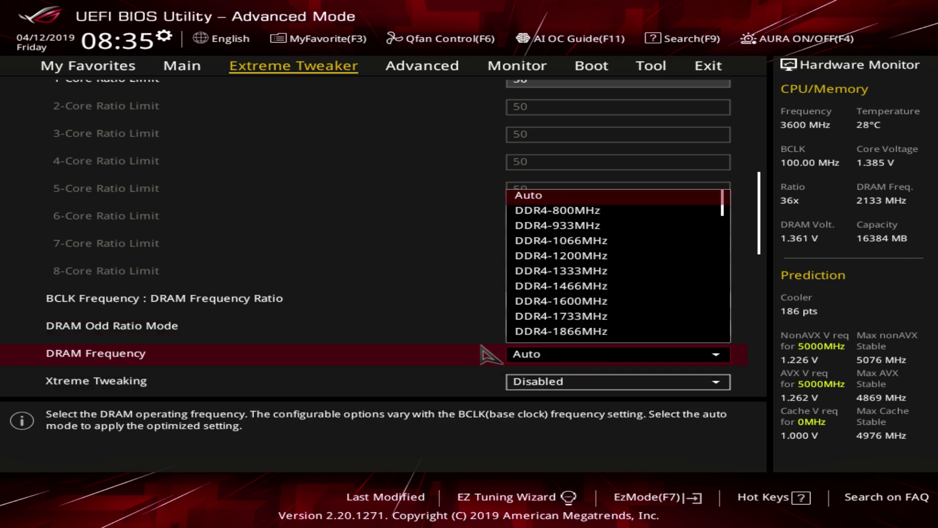
key("Down")
key("Down")
key("Down")
key("Down")
key("Down")
key("Down")
key("Down")
key("Down")
key("Down")
key("Down")
key("Down")
key("Down")
key("Down")
key("Down")
key("Down")
key("Down")
key("Down")
key("Down")
key("Down")
key("Down")
key("Down")
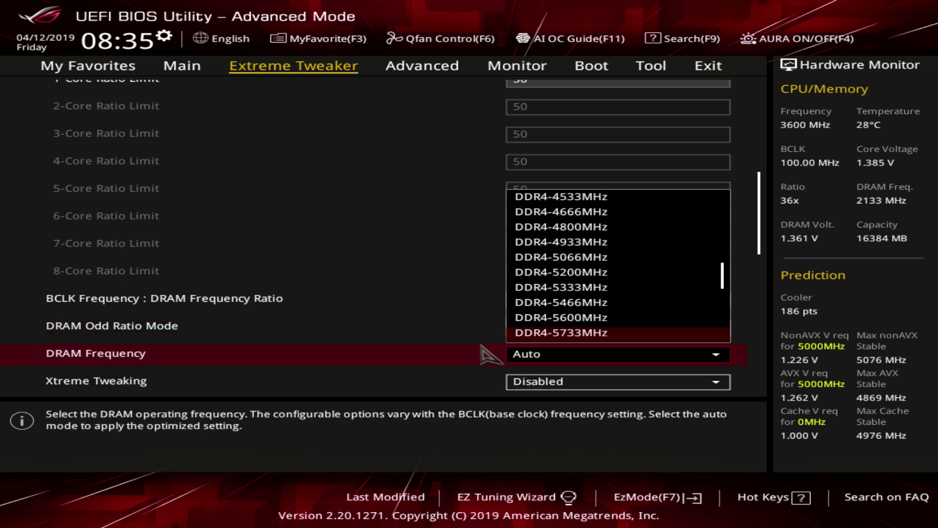
key("Up")
key("Up")
key("Up")
key("Up")
key("Up")
key("Up")
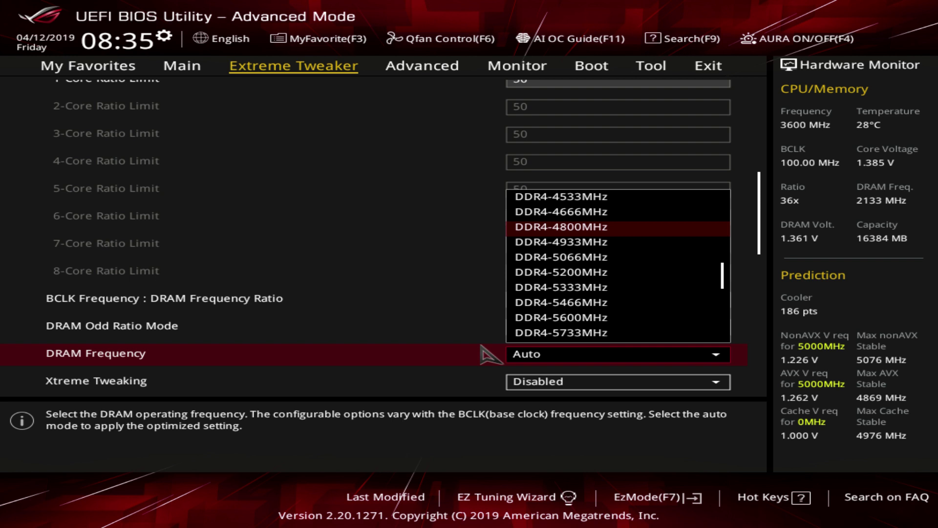
key("Escape")
Set DRAM Odd Ratio Mode to Disabled.
key("Up")
key("Return")
key("Down")
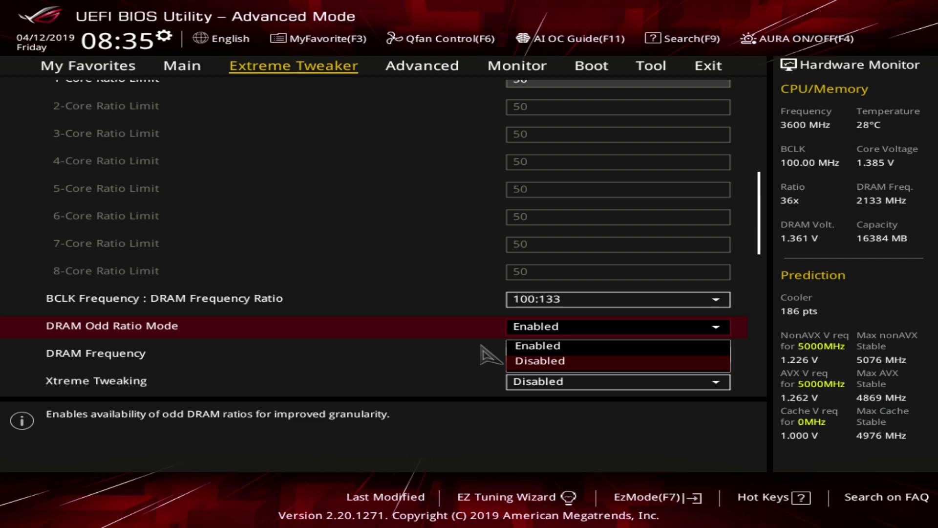
key("Return")
Examine the DRAM Frequency options available with the 100:133 ratio and odd ratios disabled, keeping Auto.
key("Down")
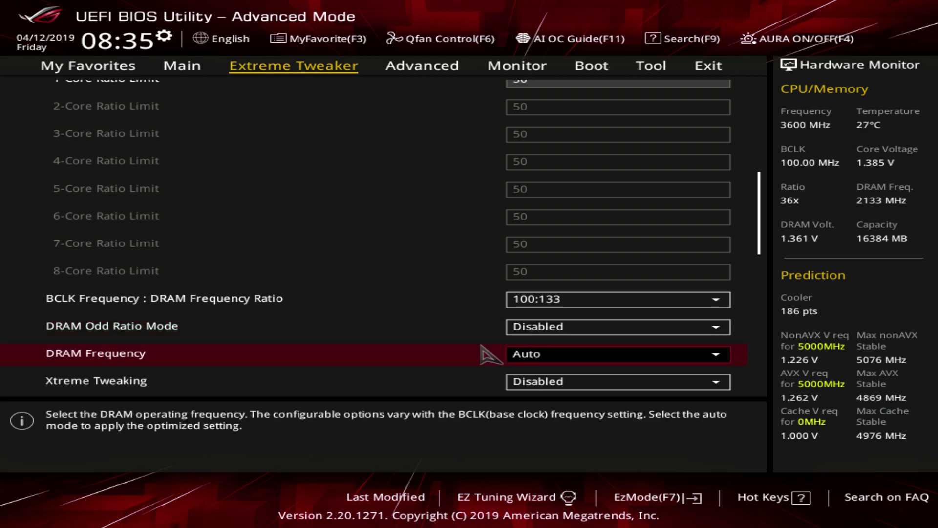
key("Return")
key("Down")
key("Down")
key("Down")
key("Down")
key("Down")
key("Down")
key("Down")
key("Down")
key("Down")
key("Down")
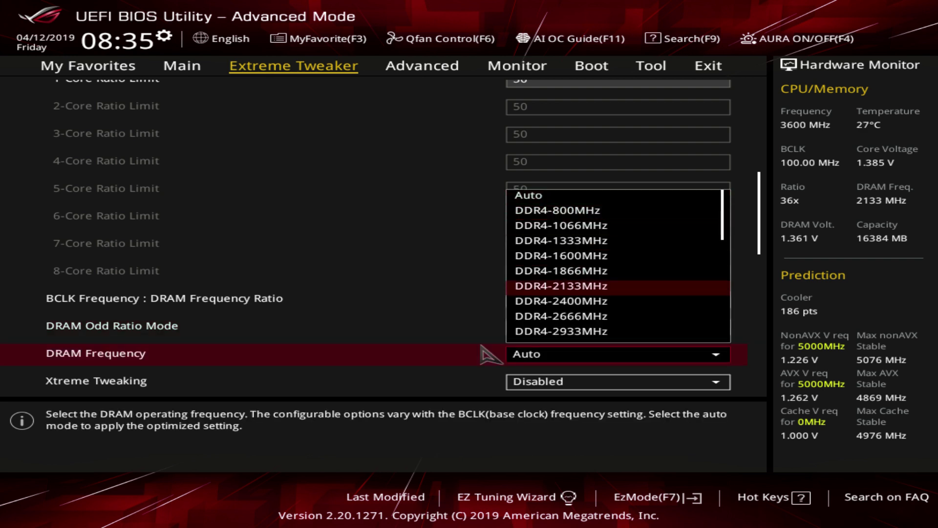
key("Down")
key("Down")
key("Down")
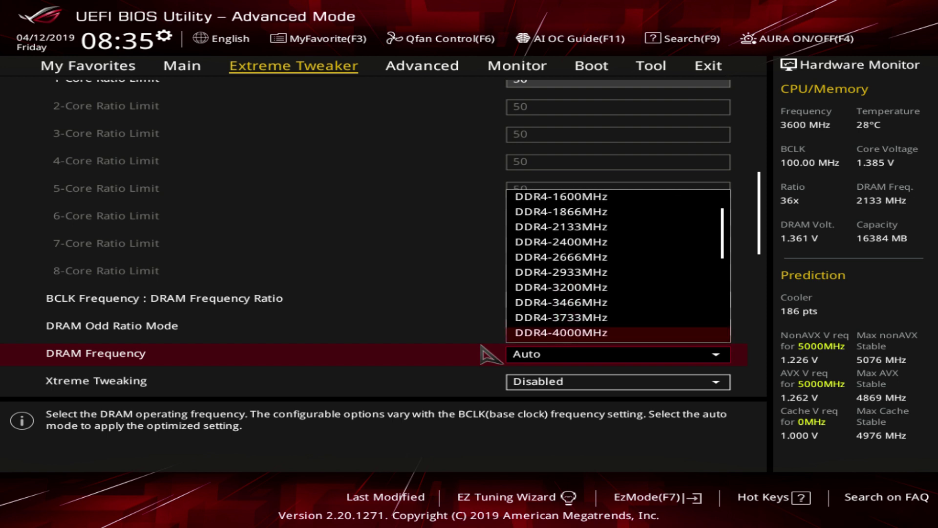
key("Down")
key("Down")
key("Down")
key("Down")
key("Down")
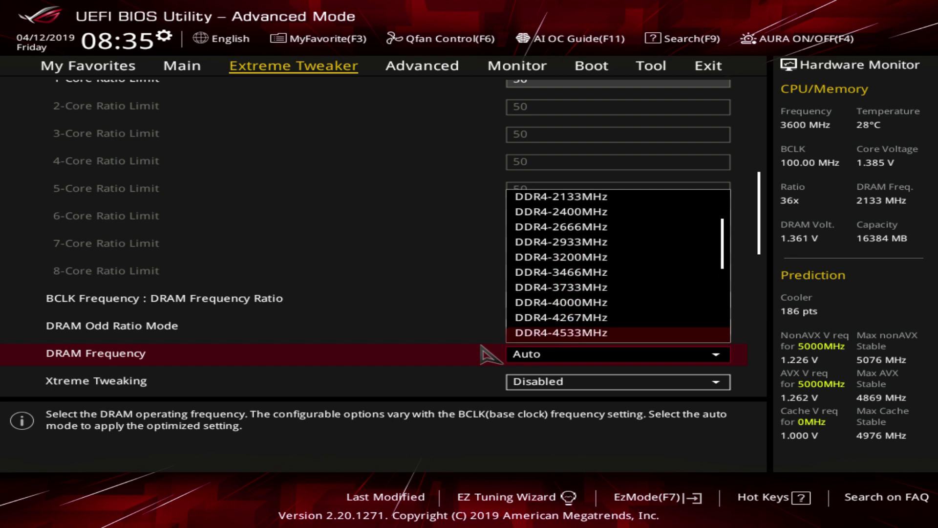
key("Down")
key("Down")
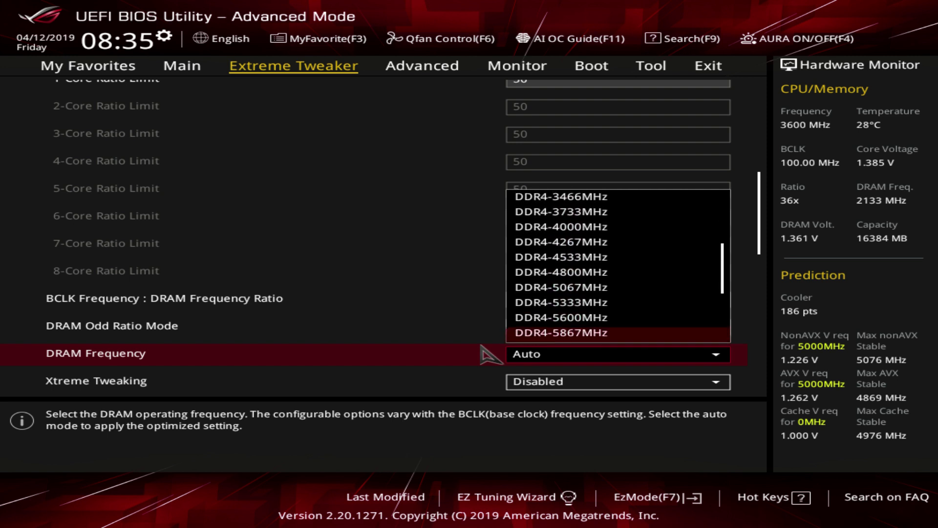
key("Up")
key("Escape")
Set DRAM Odd Ratio Mode back to Enabled.
key("Up")
key("Return")
key("Up")
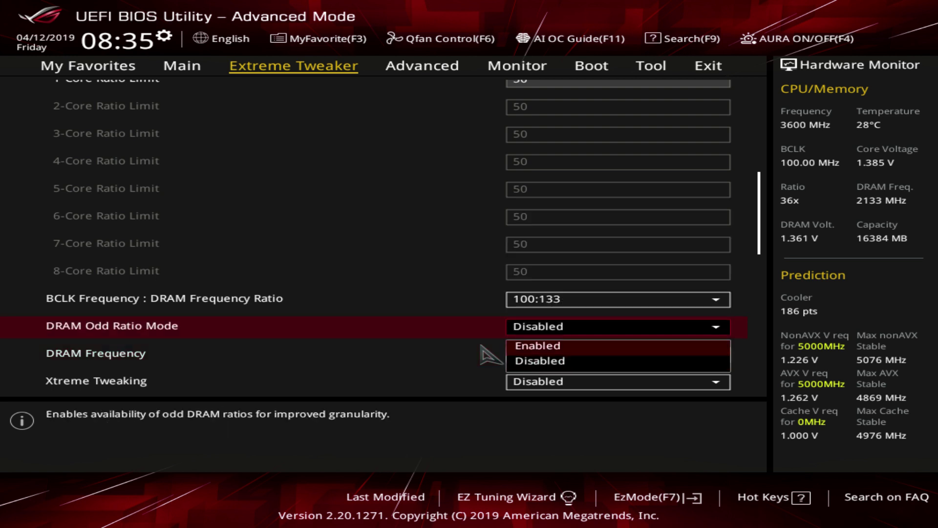
key("Return")
Review the intermediate DRAM Frequency options offered with odd ratios enabled at 100:133, without changing the selection.
key("Down")
key("Return")
key("Down")
key("Down")
key("Down")
key("Down")
key("Down")
key("Down")
key("Down")
key("Down")
key("Down")
key("Down")
key("Down")
key("Down")
key("Down")
key("Down")
key("Down")
key("Down")
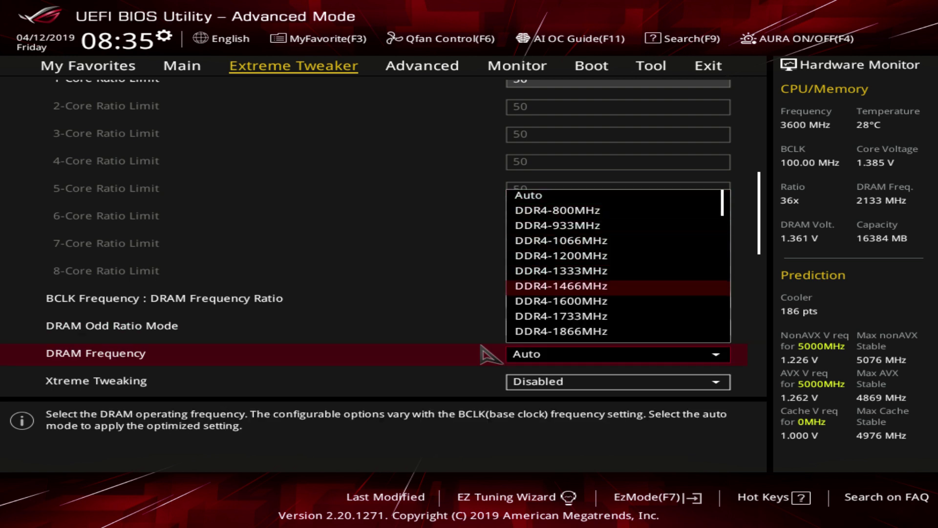
key("Up")
key("Up")
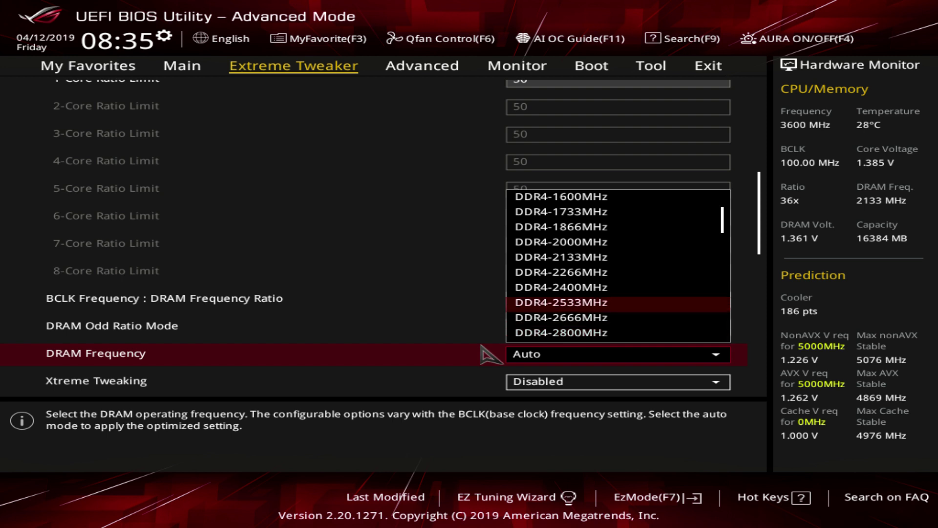
key("Up")
key("Up")
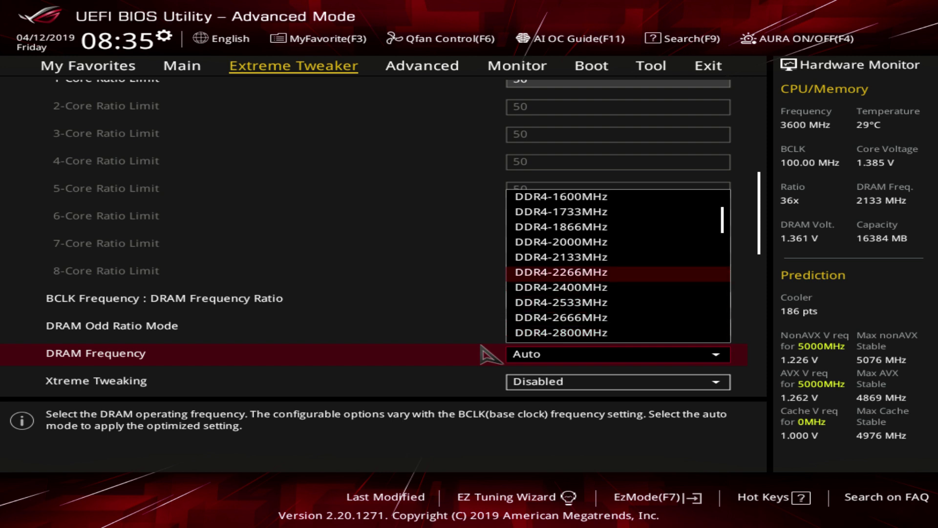
key("Escape")
Disable DRAM Odd Ratio Mode again.
key("Up")
key("Return")
key("Down")
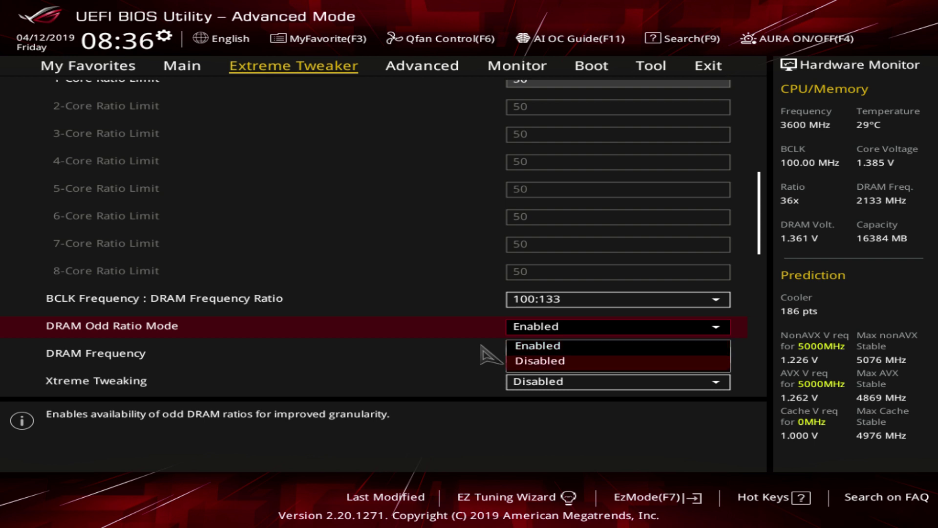
key("Return")
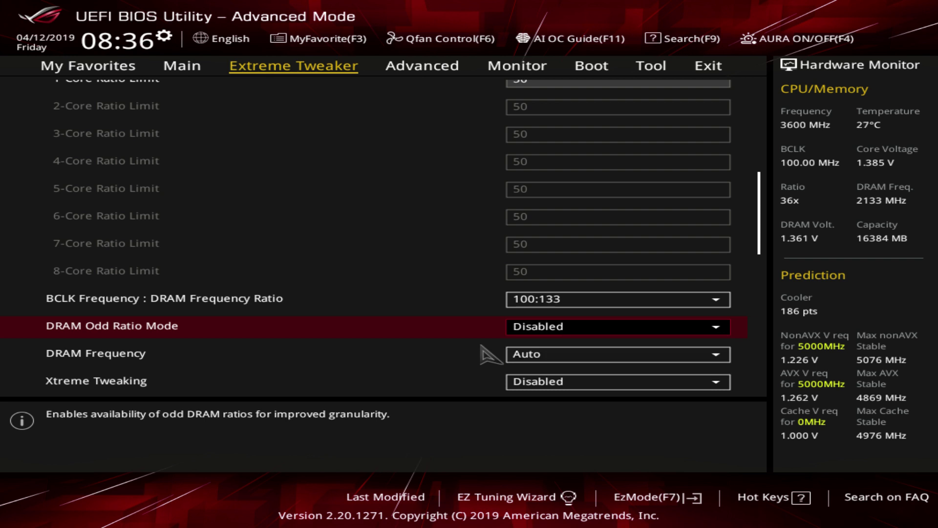
Set the BCLK Frequency : DRAM Frequency Ratio to Auto.
key("Up")
key("Return")
key("Up")
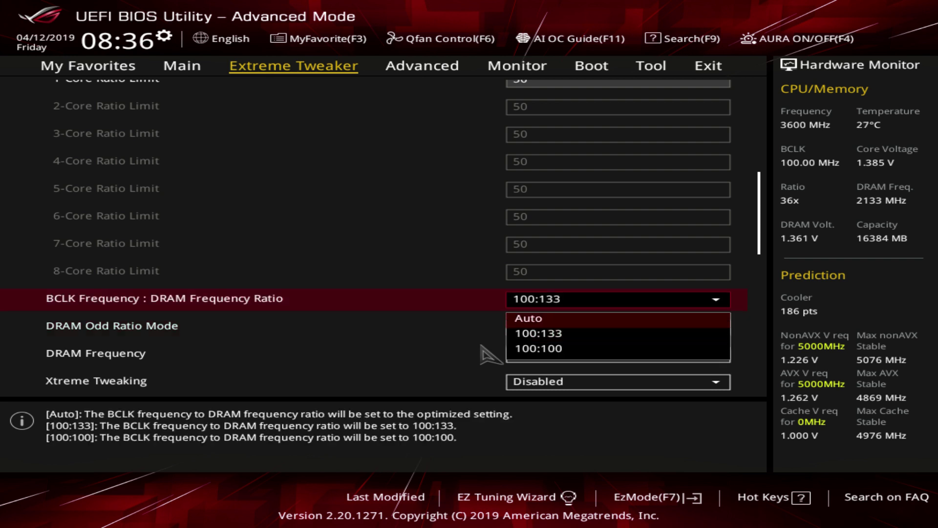
key("Return")
Set DRAM Odd Ratio Mode to Enabled with the BCLK to DRAM ratio on Auto.
key("Down")
key("Return")
key("Up")
key("Return")
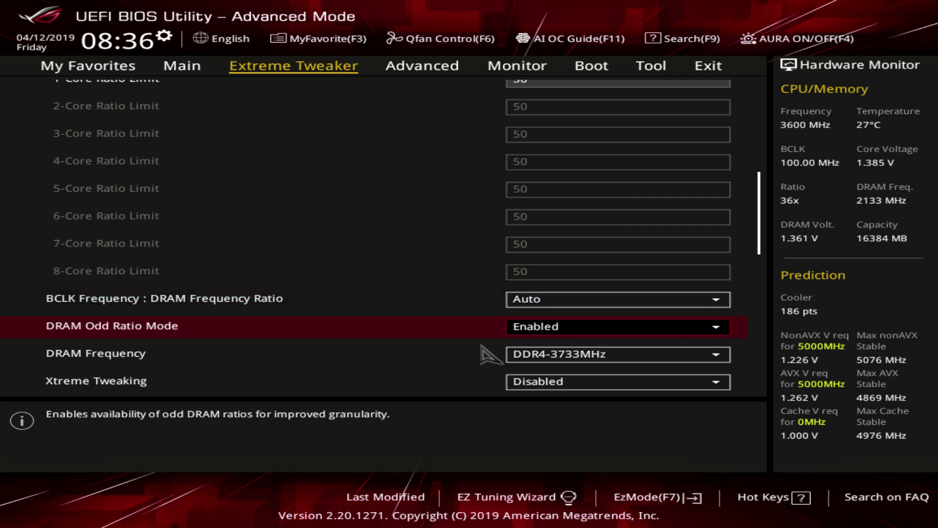
key("Down")
key("Up")
key("Return")
key("Return")
Review the DRAM Frequency options between DDR4-3400MHz and DDR4-4266MHz with odd ratios enabled and the BCLK to DRAM ratio on Auto.
key("Down")
key("Return")
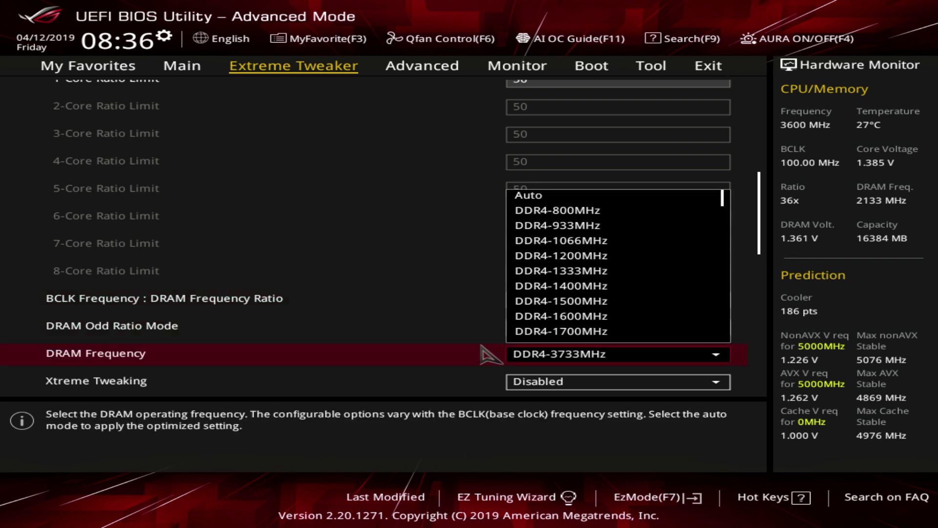
key("Down")
key("Down")
key("Down")
key("Up")
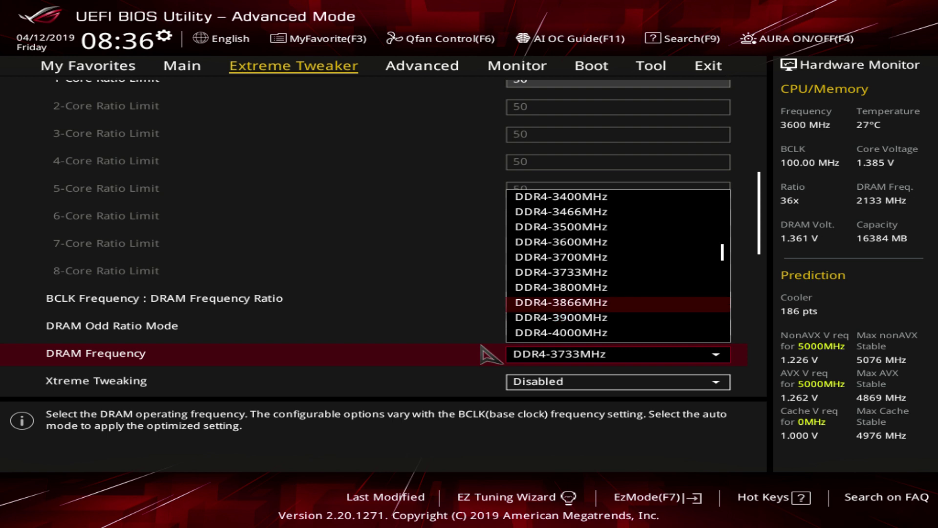
key("Down")
key("Down")
key("Down")
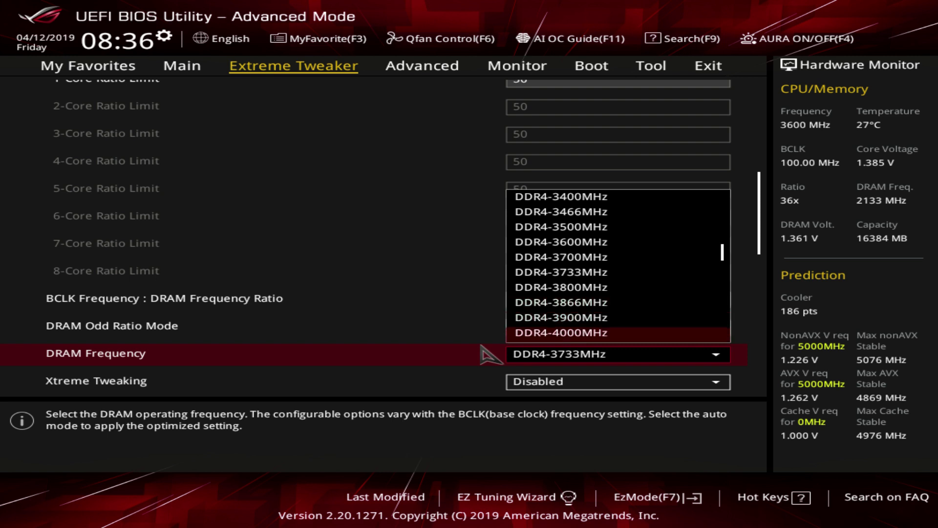
key("Up")
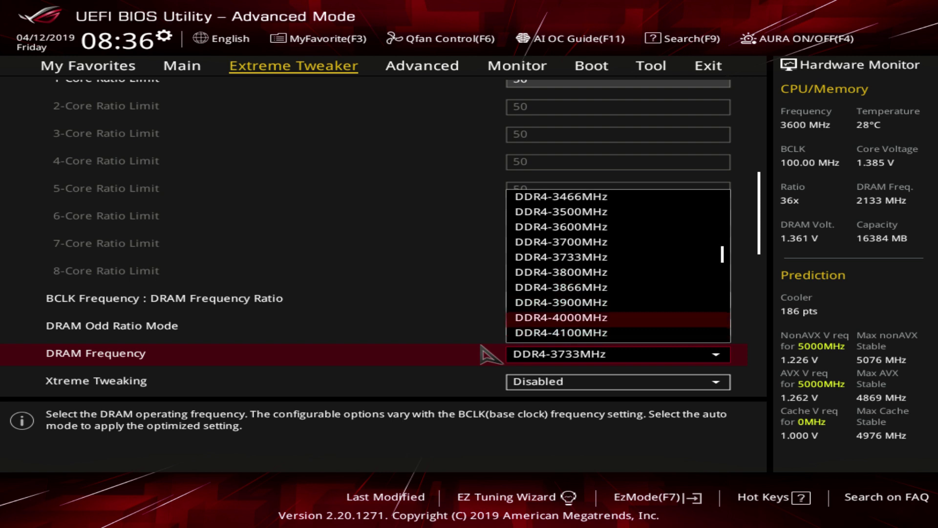
key("Up")
key("Up")
key("Down")
key("Down")
key("Down")
key("Down")
key("Down")
key("Down")
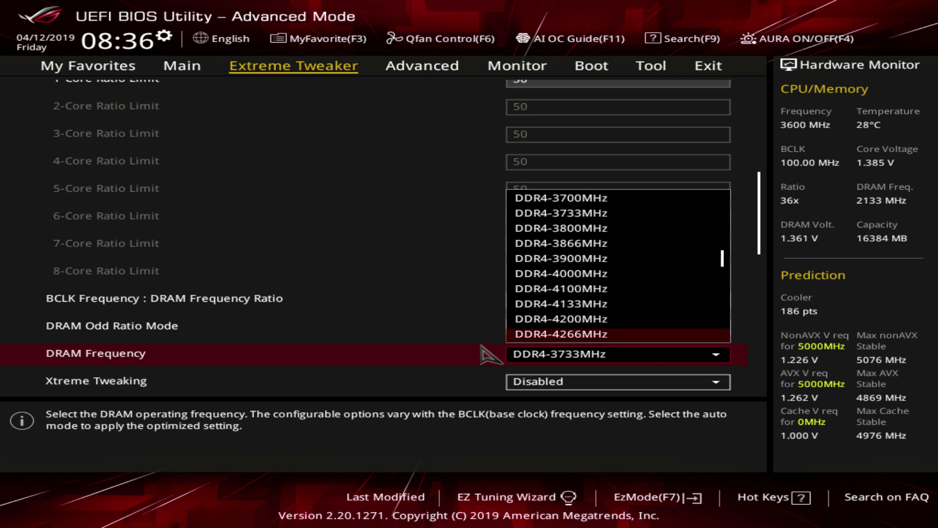
key("Up")
key("Up")
key("Up")
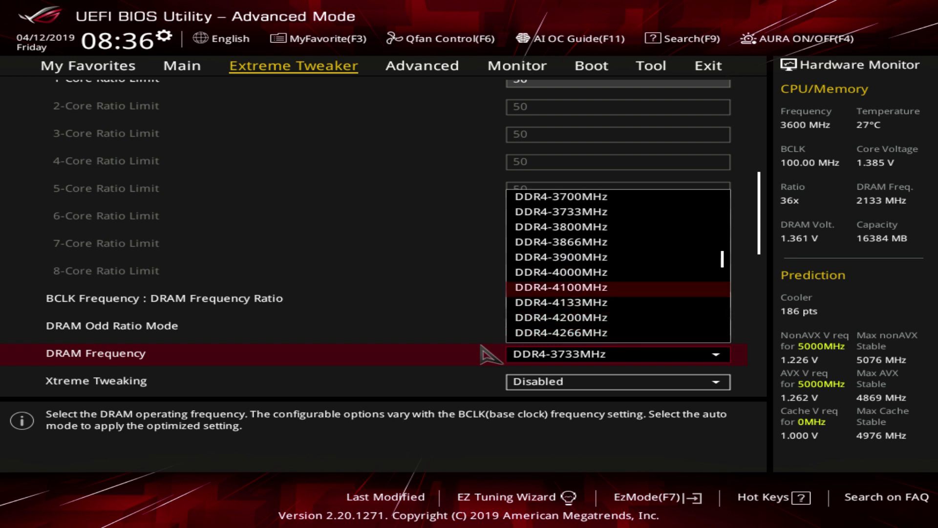
key("Down")
key("Down")
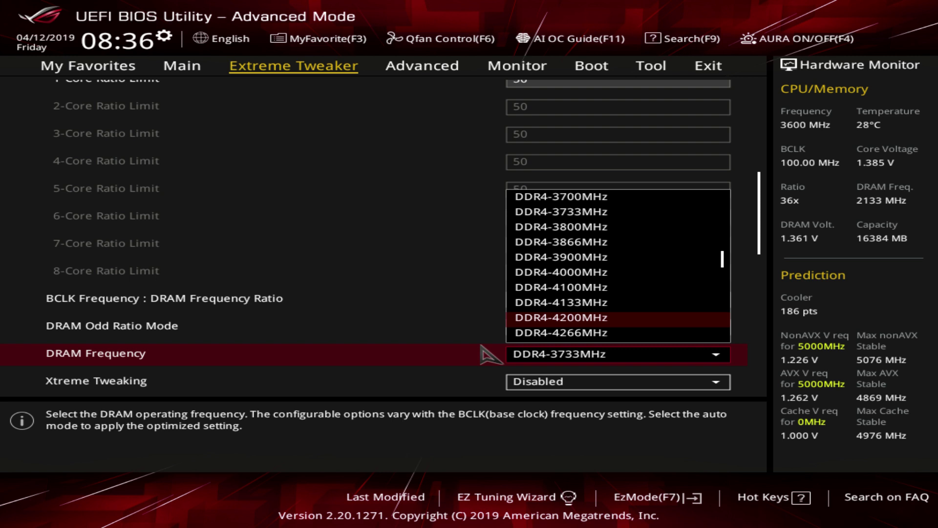
key("Up")
key("Up")
key("Up")
key("Up")
key("Up")
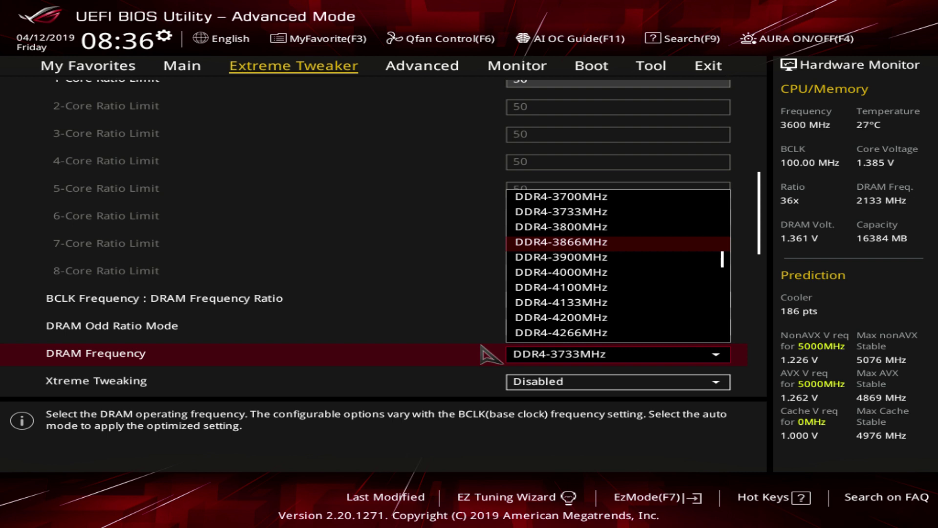
Look through the higher DRAM Frequency options up to DDR4-5066MHz and leave the list without changing the selection.
key("Down")
key("Down")
key("Down")
key("Down")
key("Down")
key("Down")
key("Down")
key("Down")
key("Down")
key("Down")
key("Down")
key("Down")
key("Down")
key("Down")
key("Down")
key("Down")
key("Down")
key("Down")
key("Down")
key("Down")
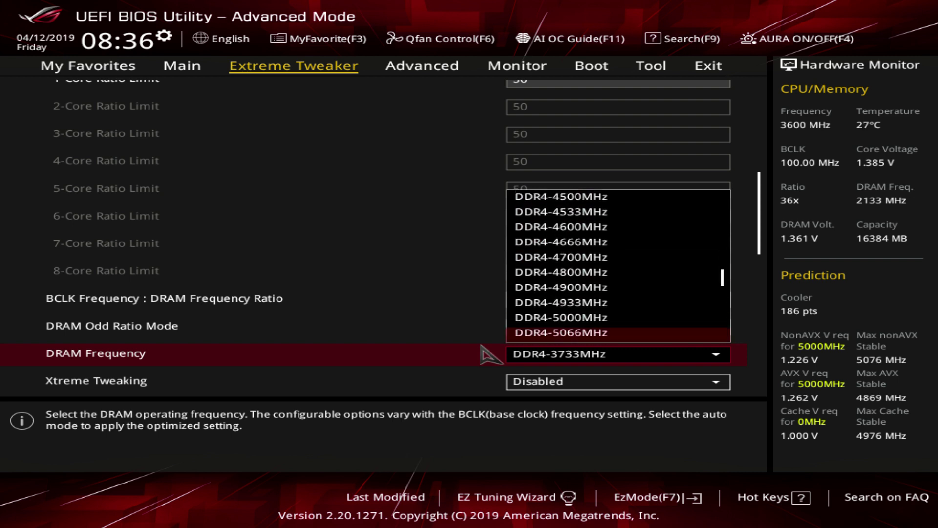
key("Up")
key("Up")
key("Up")
key("Up")
key("Up")
key("Up")
key("Up")
key("Up")
key("Up")
key("Up")
key("Up")
key("Up")
key("Up")
key("Up")
key("Up")
key("Up")
key("Up")
key("Down")
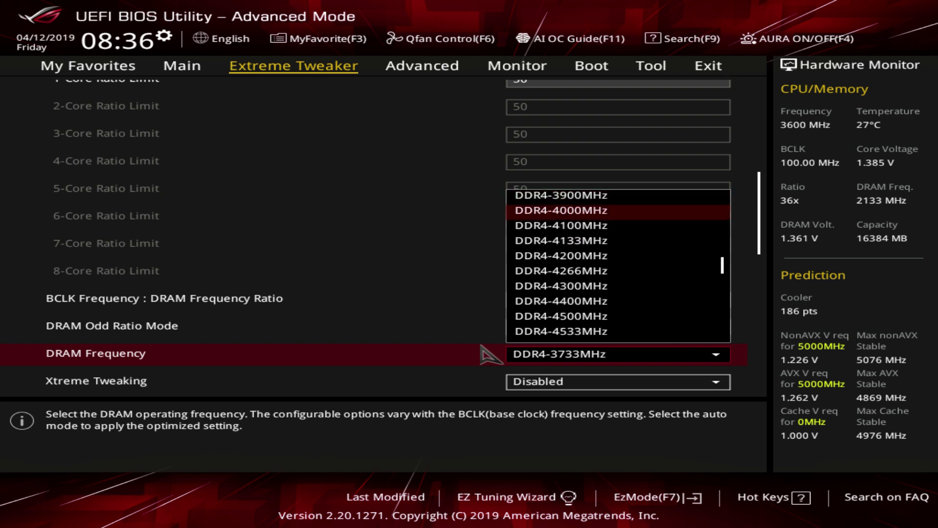
key("Escape")
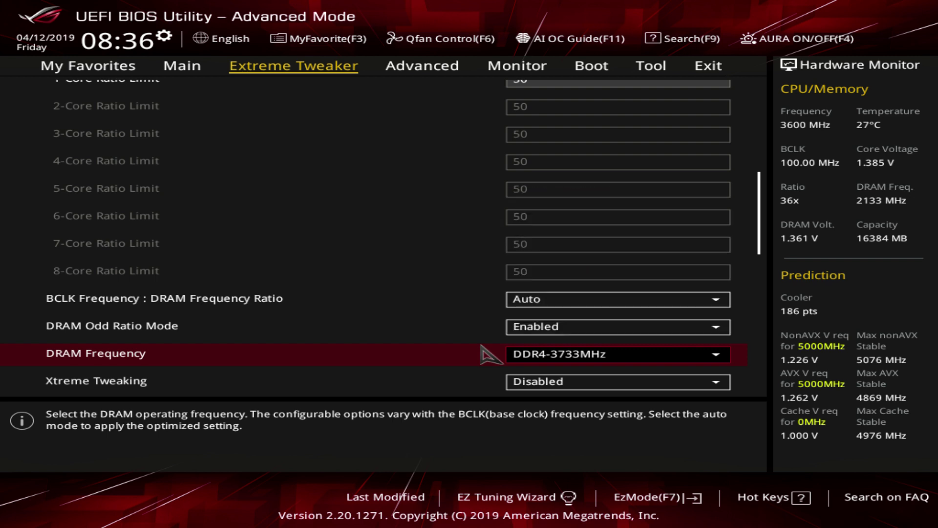
Check the DRAM Frequency options again up to around DDR4-3800MHz, keeping the current selection.
key("Down")
key("Up")
key("Return")
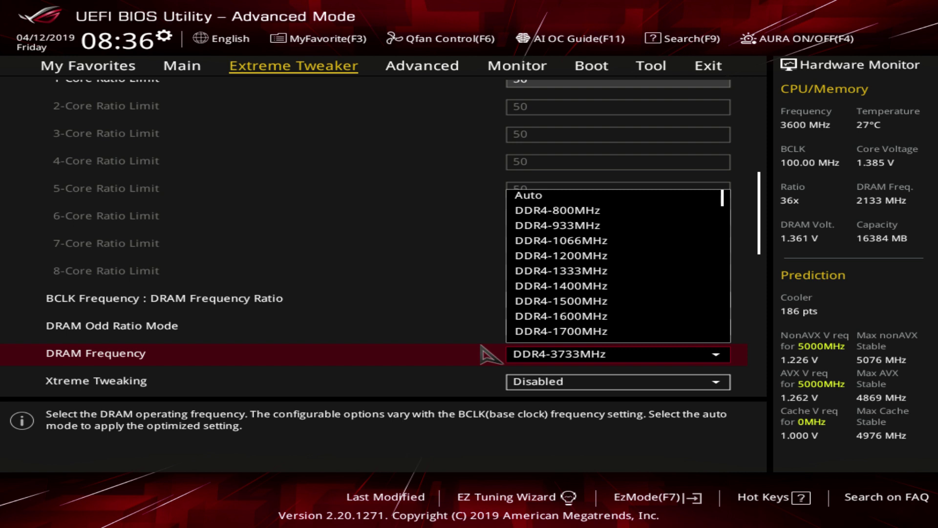
key("Down")
key("Down")
key("Down")
key("Down")
key("Down")
key("Down")
key("Down")
key("Down")
key("Down")
key("Down")
key("Down")
key("Down")
key("Down")
key("Down")
key("Down")
key("Down")
key("Down")
key("Down")
key("Down")
key("Down")
key("Escape")
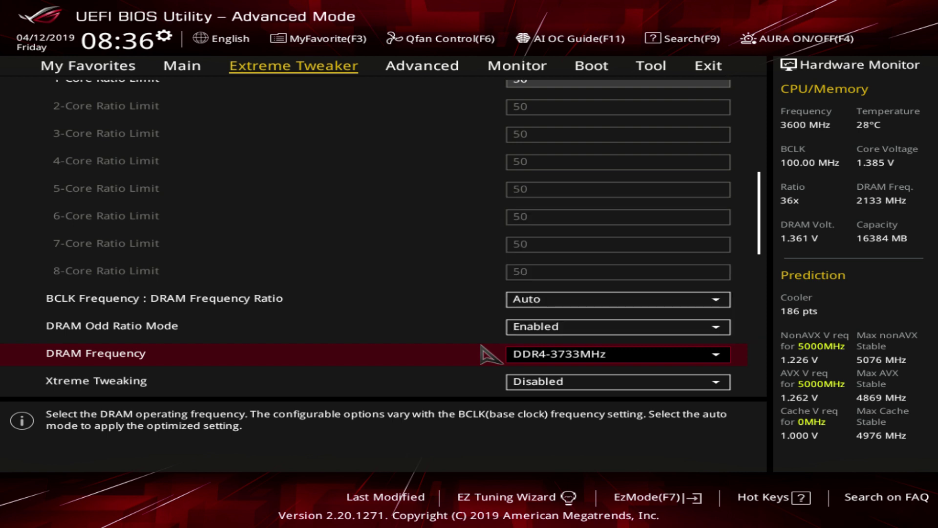
key("Return")
key("Down")
key("Up")
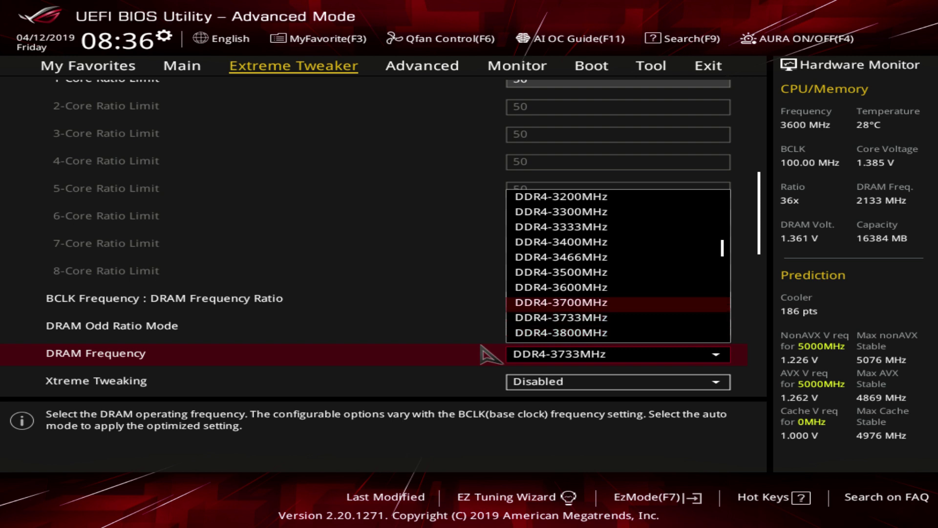
key("Up")
key("Up")
key("Escape")
Set Xtreme Tweaking to Enabled.
key("Down")
key("Down")
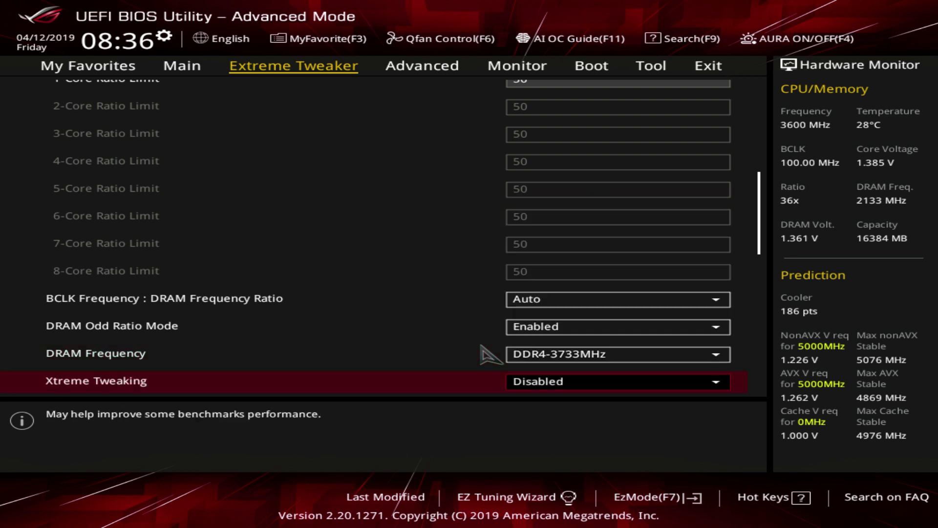
key("Up")
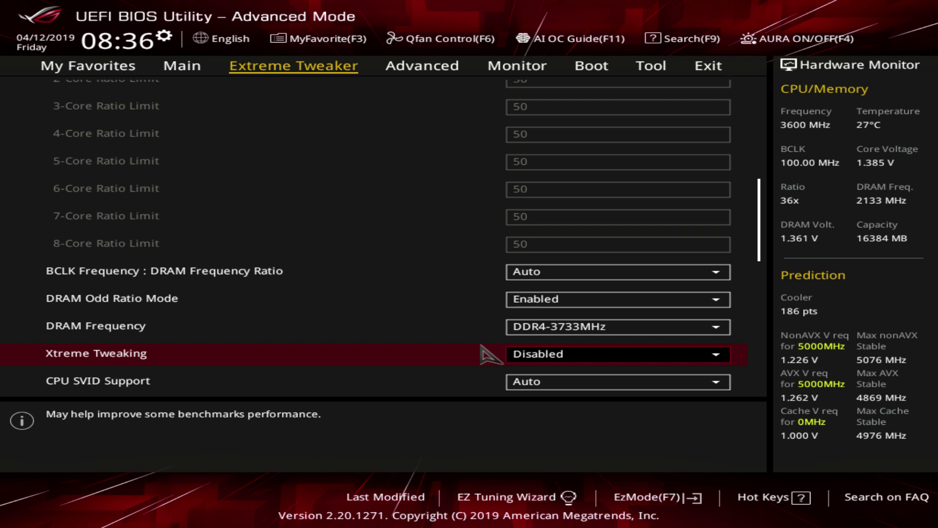
key("Return")
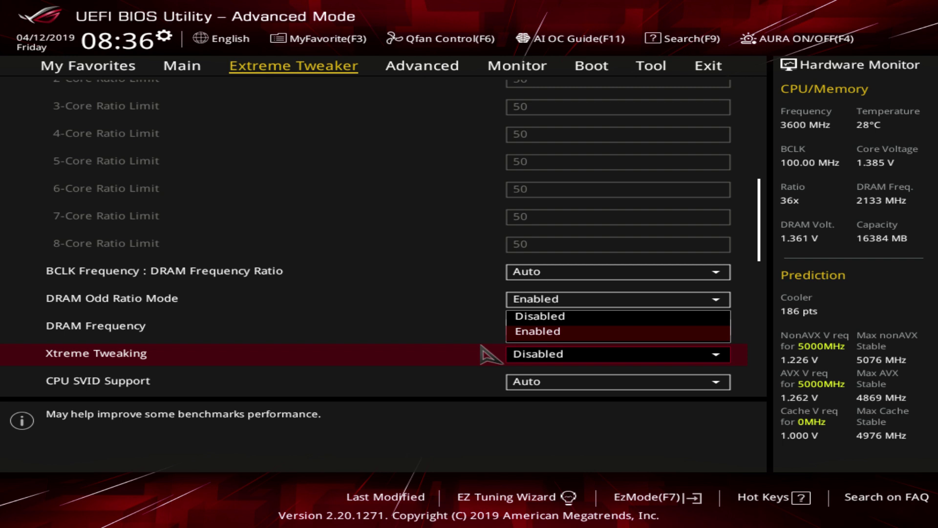
key("Return")
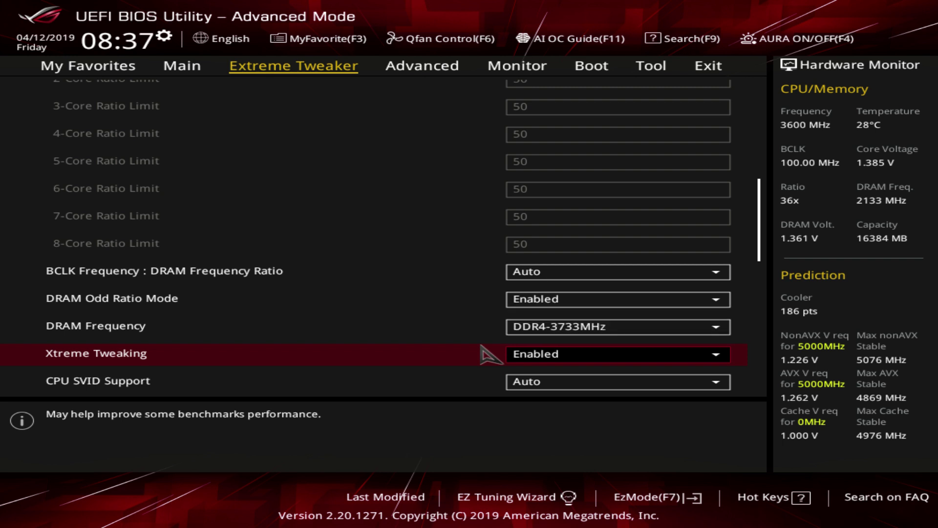
Set Xtreme Tweaking back to Disabled.
key("Up")
key("Down")
key("Return")
key("Up")
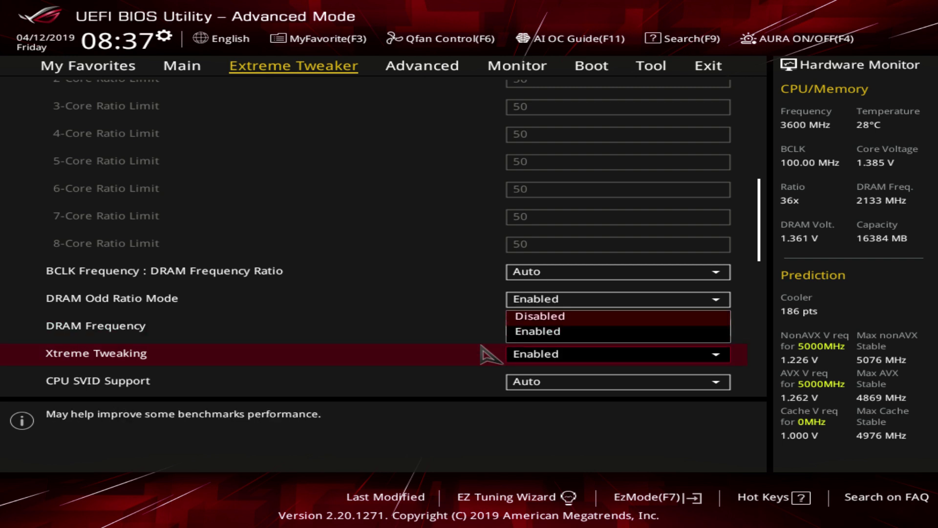
key("Return")
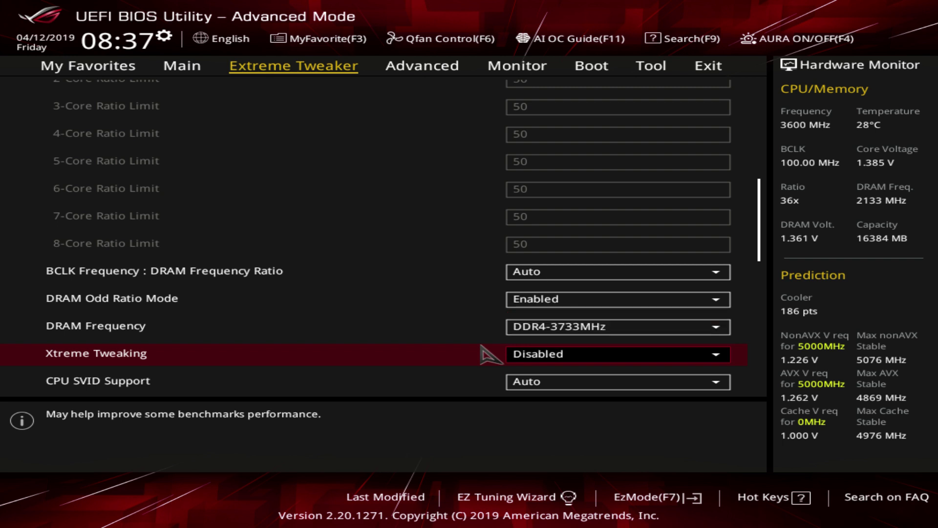
Set CPU SVID Support to Disabled and switch it over to Enabled.
key("Down")
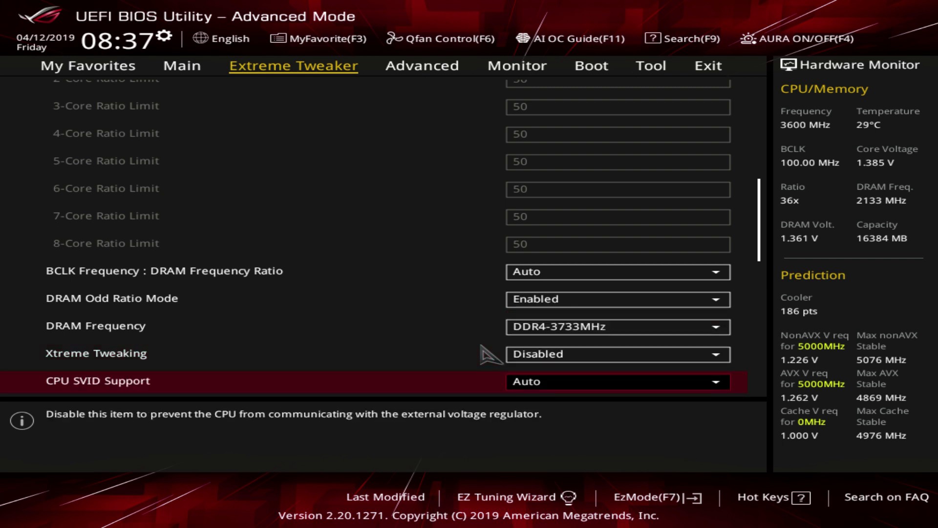
key("Up")
key("Up")
key("Down")
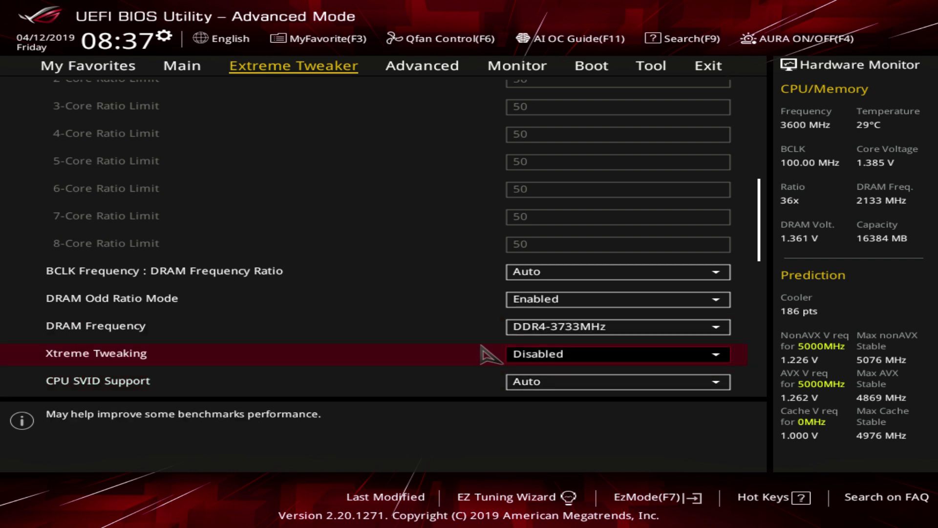
key("Down")
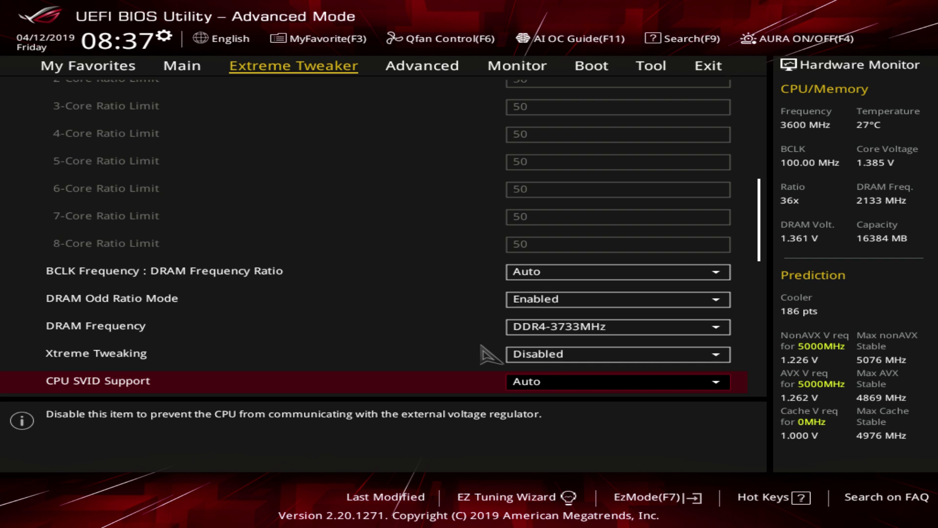
key("Return")
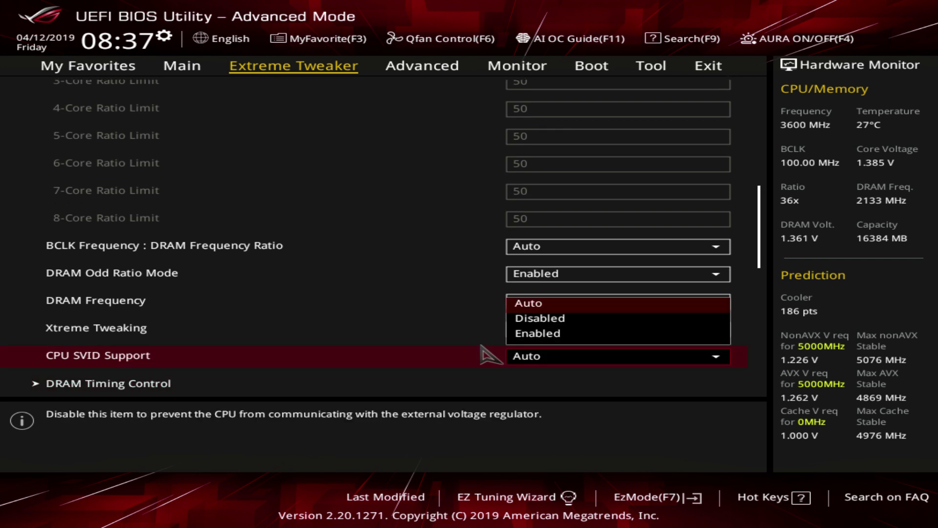
key("Down")
key("Return")
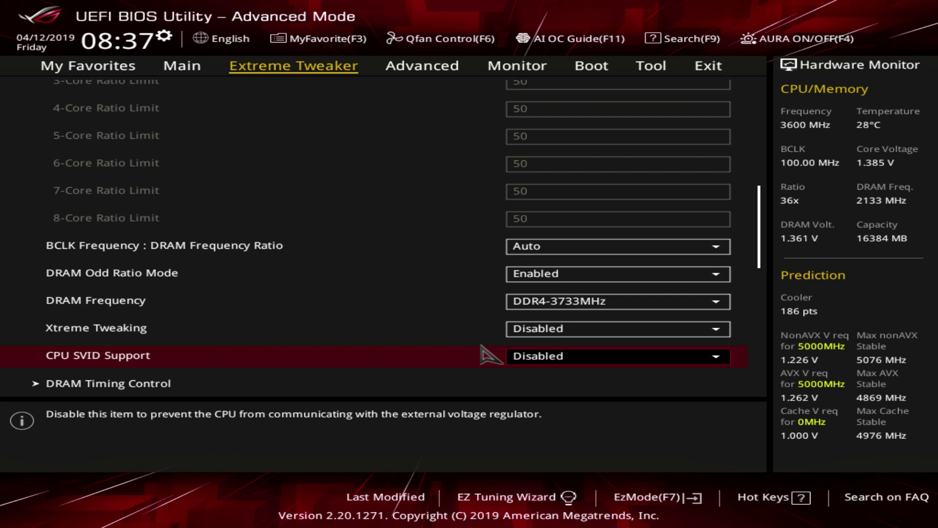
key("Return")
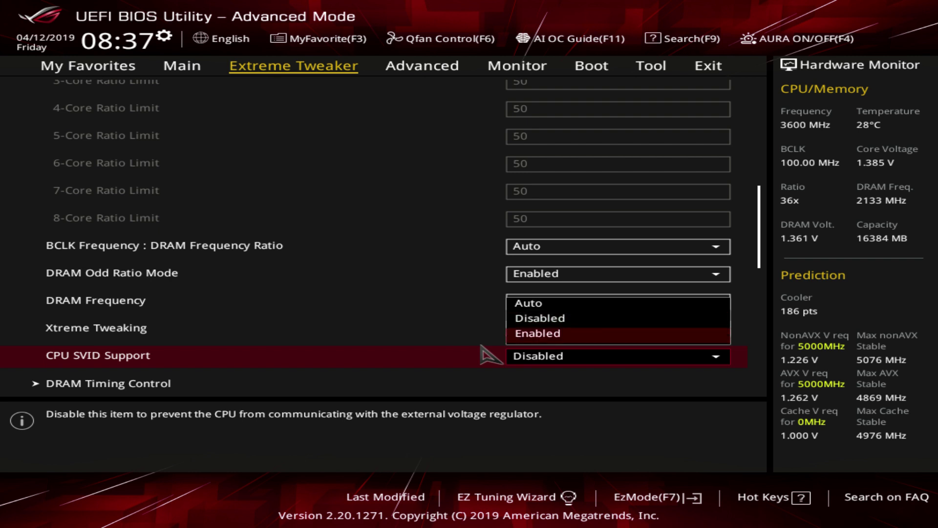
key("Return")
Look over the settings from DRAM Timing Control down to DRAM Voltage and return to DRAM Frequency.
key("Down")
key("Down")
key("Down")
key("Down")
key("Down")
key("Down")
key("Down")
key("Down")
key("Down")
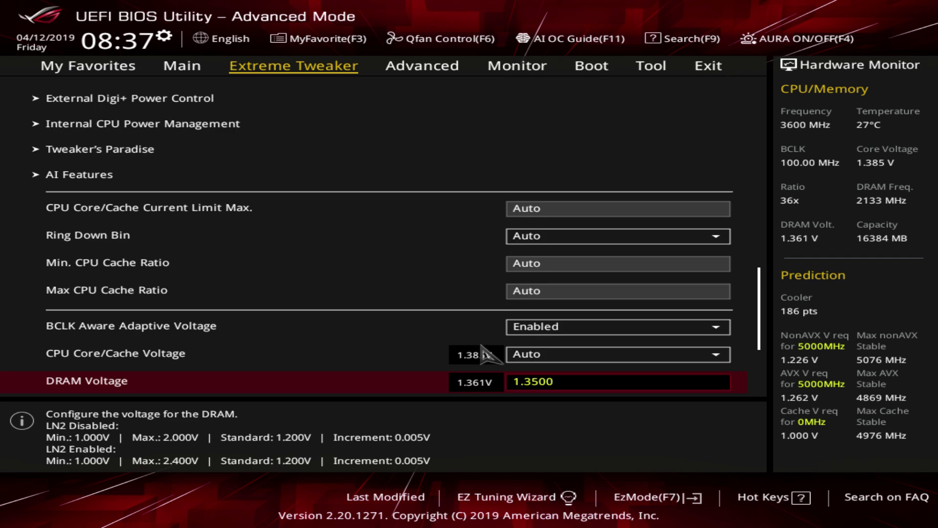
key("Up")
key("Up")
key("Up")
key("Up")
key("Up")
key("Up")
key("Up")
key("Up")
key("Up")
key("Up")
key("Up")
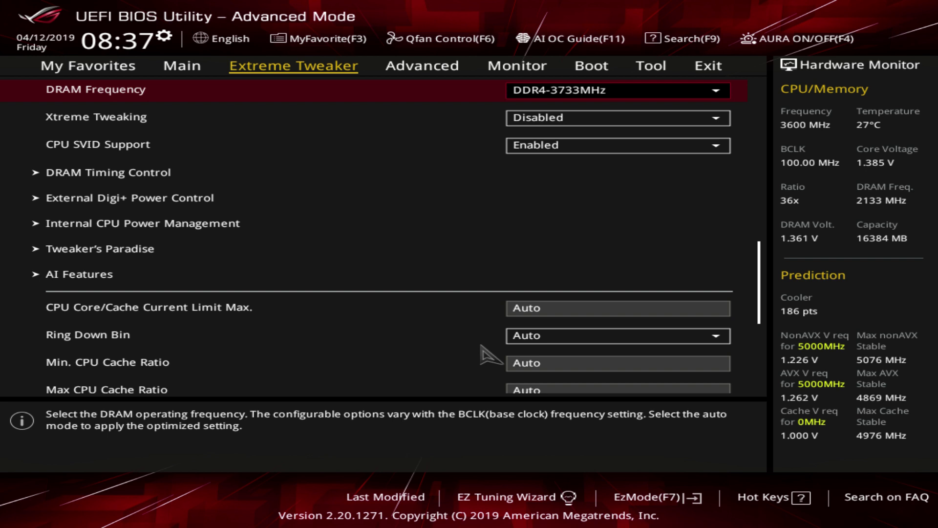
Set CPU SVID Support to Disabled.
key("Down")
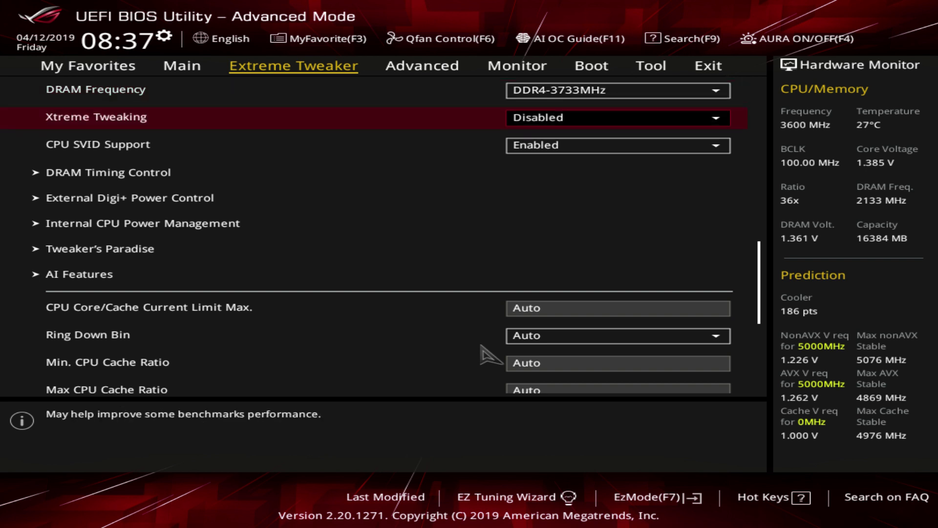
key("Down")
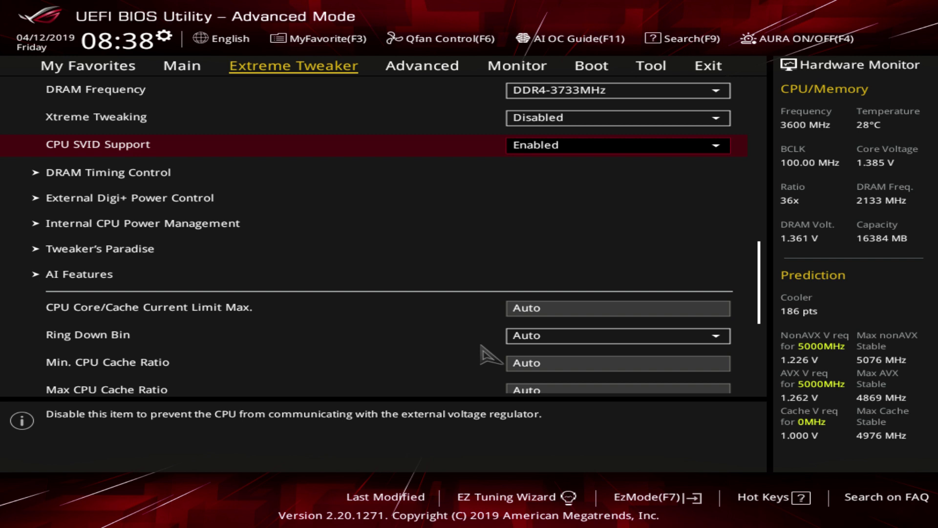
key("Return")
key("Up")
key("Return")
Look over the submenu entries from DRAM Timing Control to AI Features and read the CPU Core/Cache Current Limit Max. description.
key("Down")
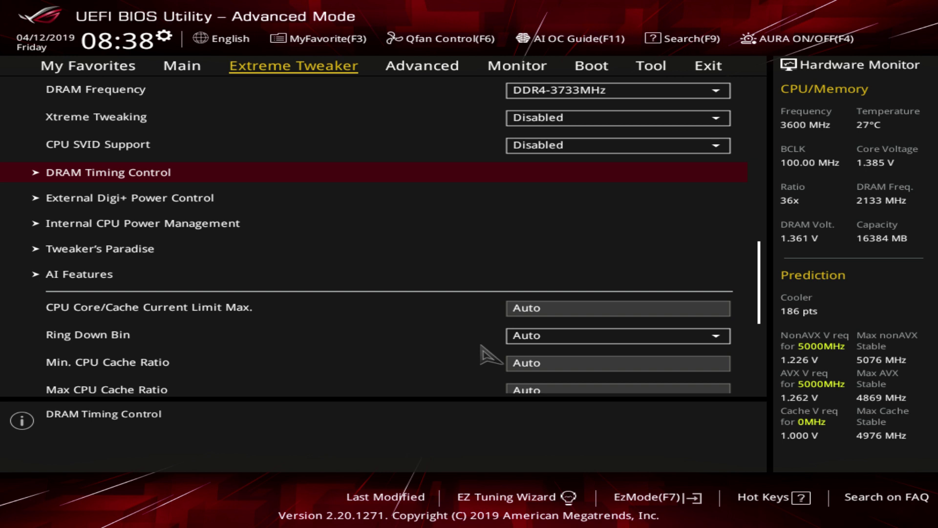
key("Down")
key("Down")
key("Down")
key("Up")
key("Up")
key("Up")
key("Down")
key("Down")
key("Down")
key("Down")
key("Down")
key("Down")
key("Up")
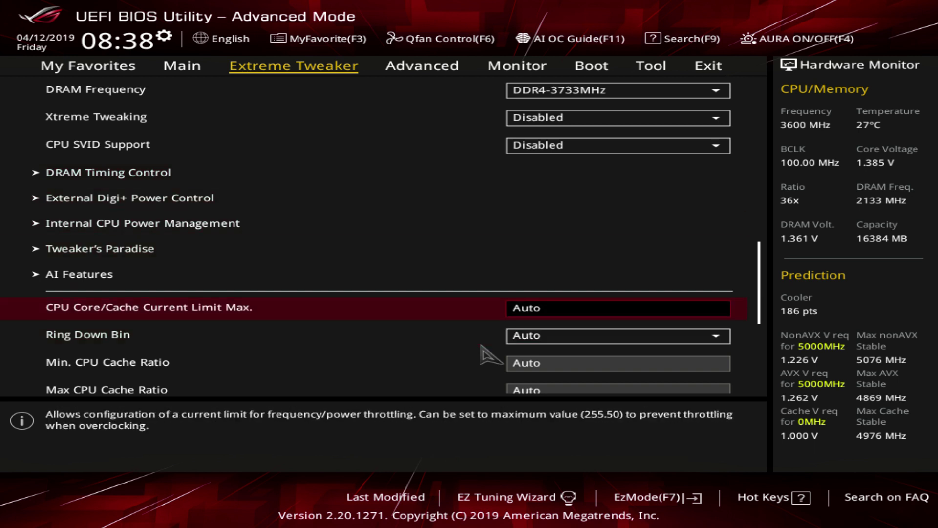
key("Down")
key("Up")
key("F7")
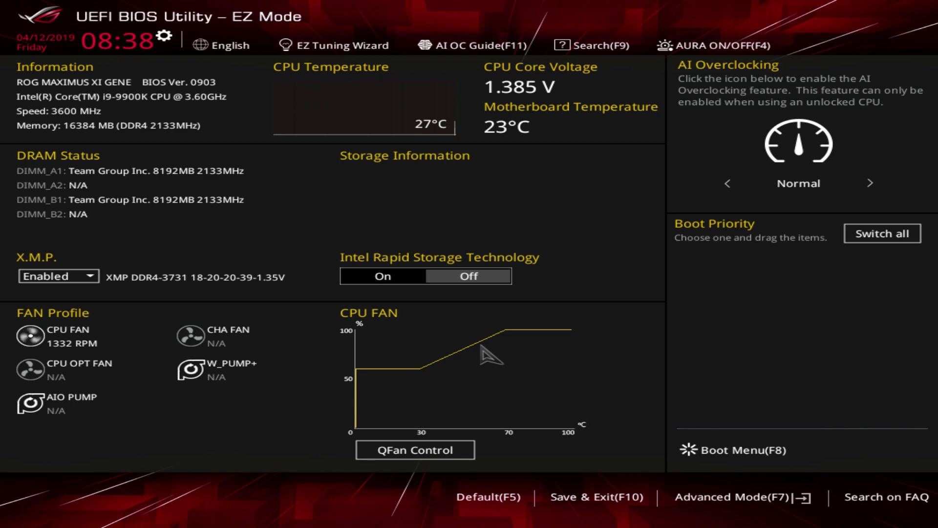
key("F7")
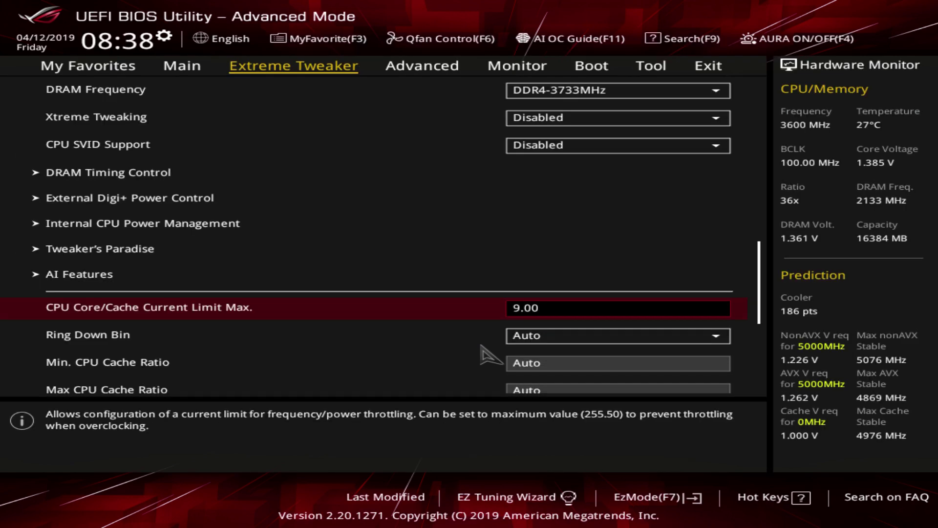
type("9999999999")
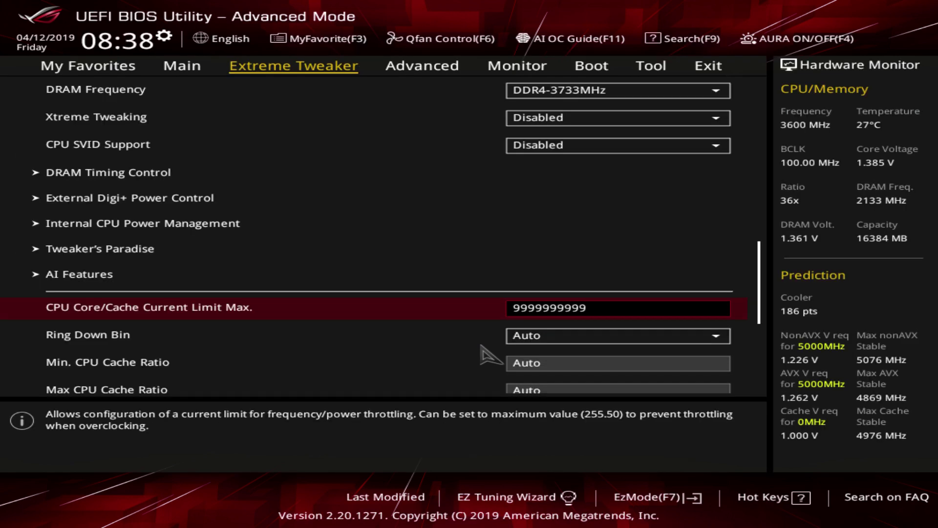
key("Down")
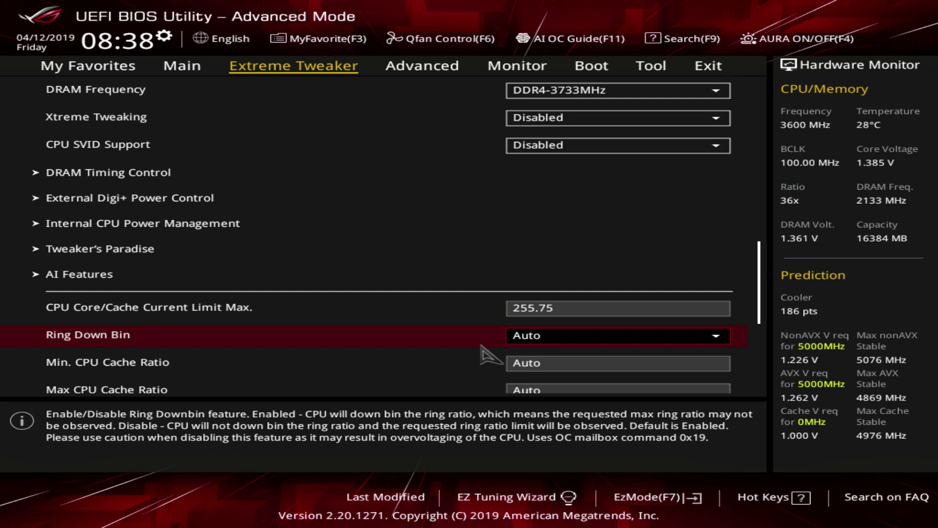
key("Up")
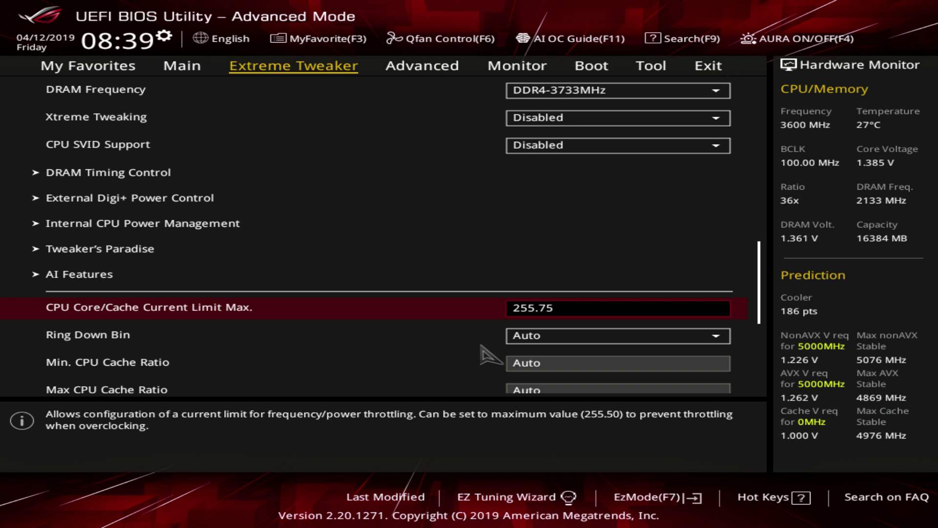
Set Ring Down Bin to Disabled.
left_click(518, 345)
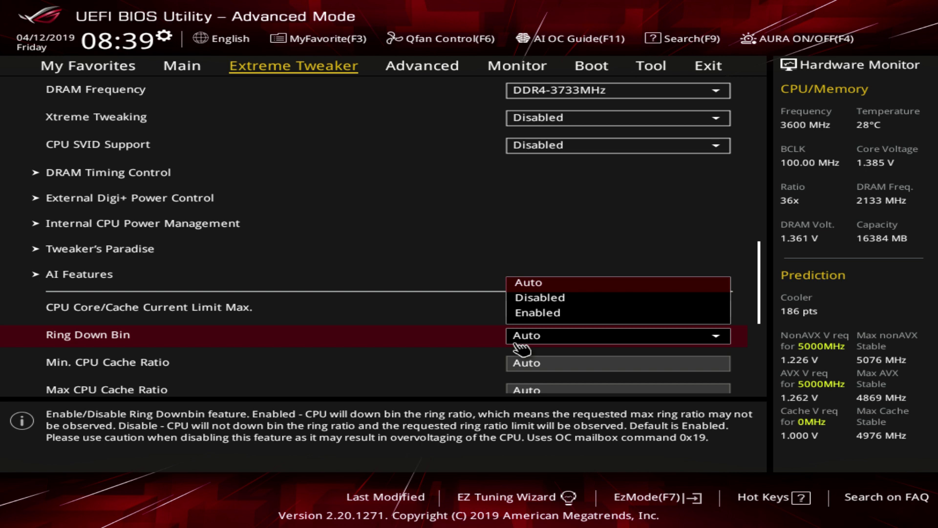
key("Down")
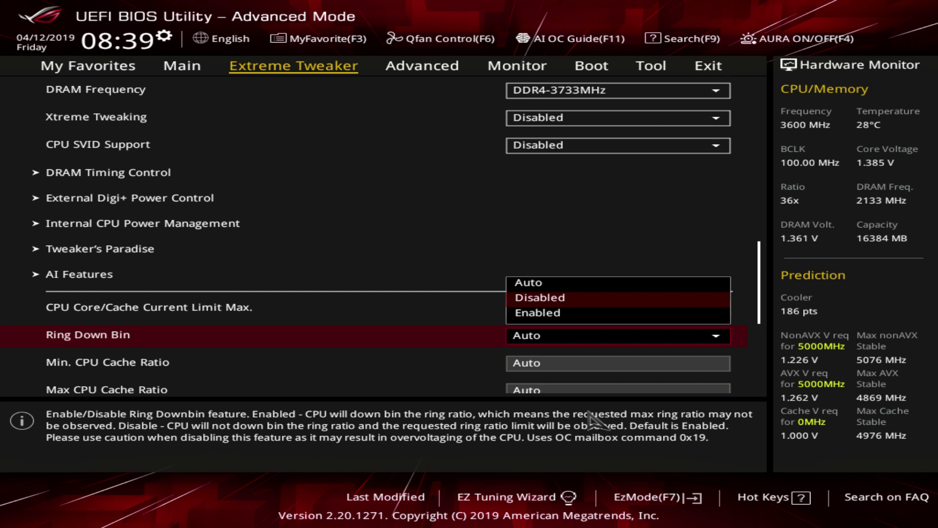
key("Return")
key("Down")
key("Up")
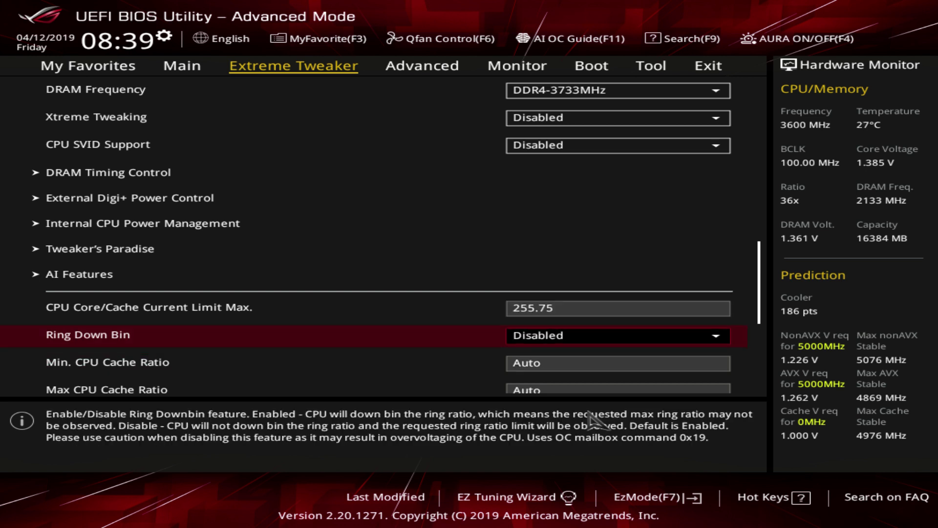
Switch Ring Down Bin over to Enabled.
key("Down")
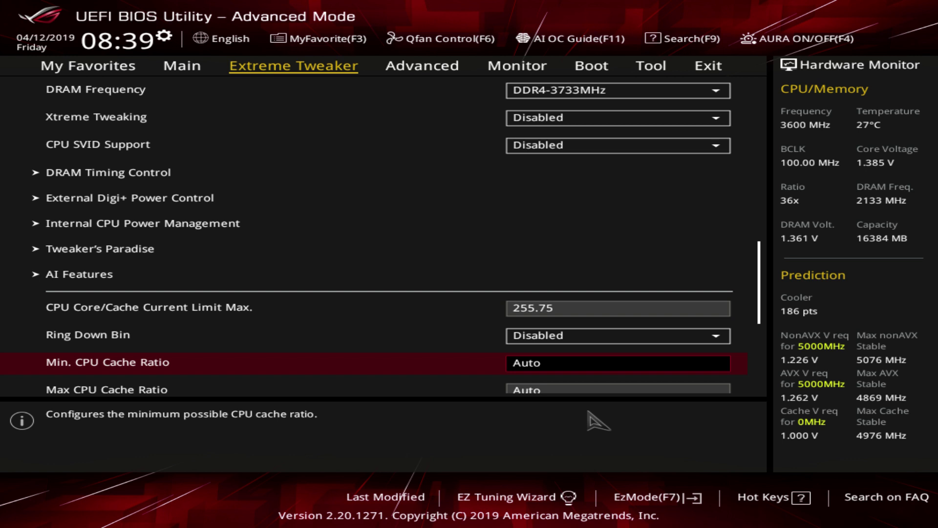
key("Up")
key("Down")
key("Up")
key("Return")
key("Down")
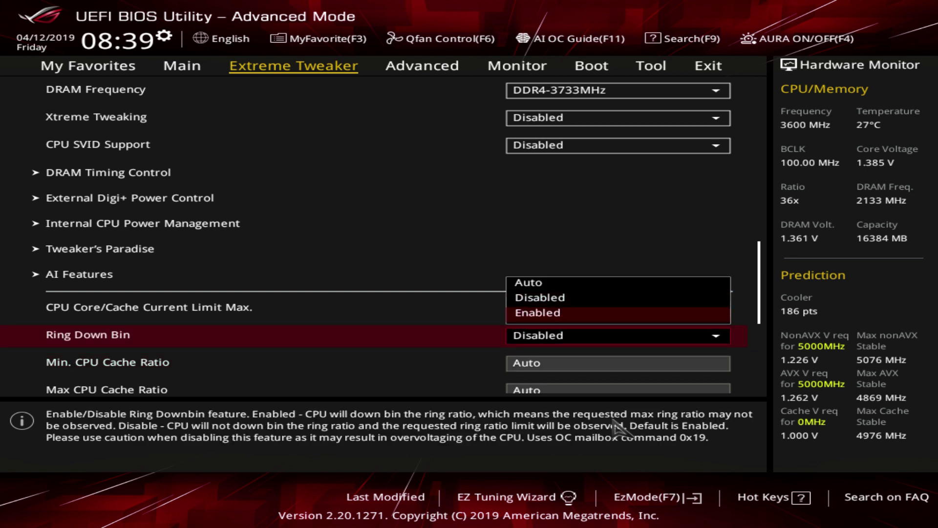
key("Return")
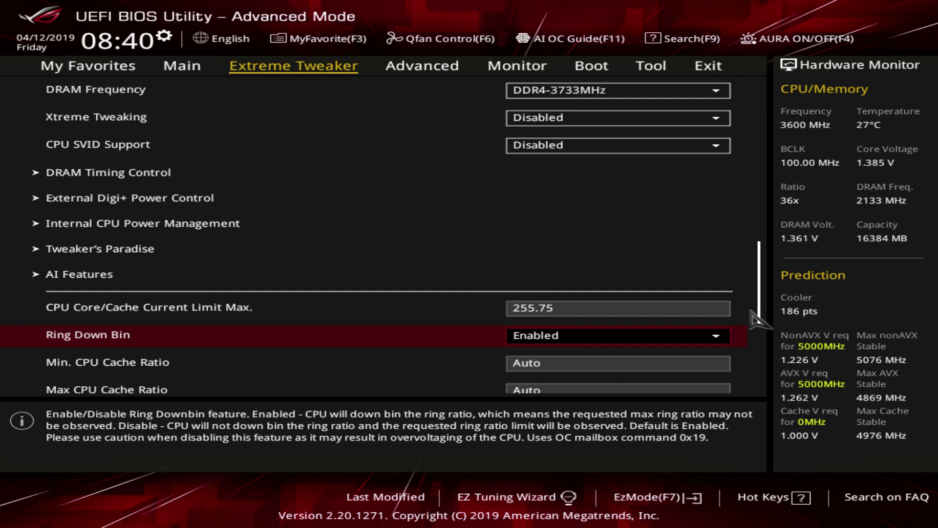
Set Ring Down Bin back to Disabled.
key("Return")
key("Up")
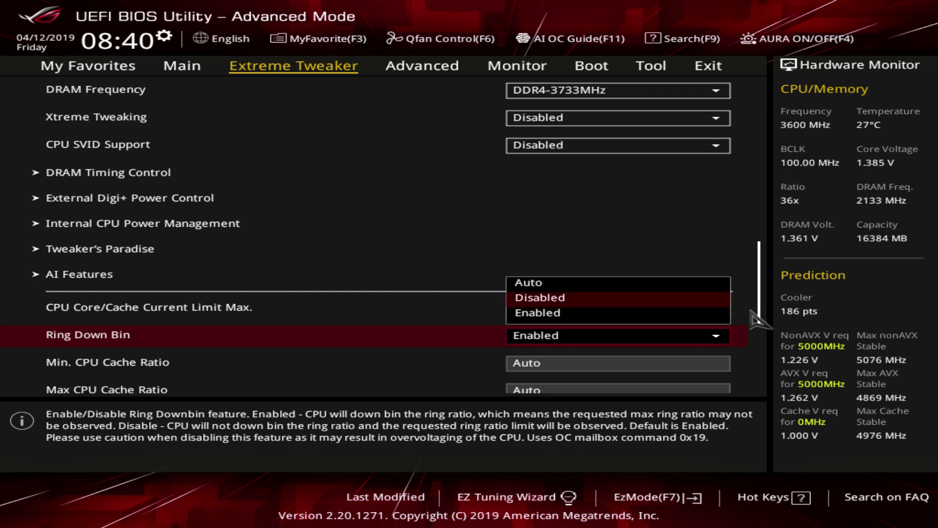
key("Return")
Set both the Min. CPU Cache Ratio and the Max CPU Cache Ratio to 48.
key("Down")
key("Down")
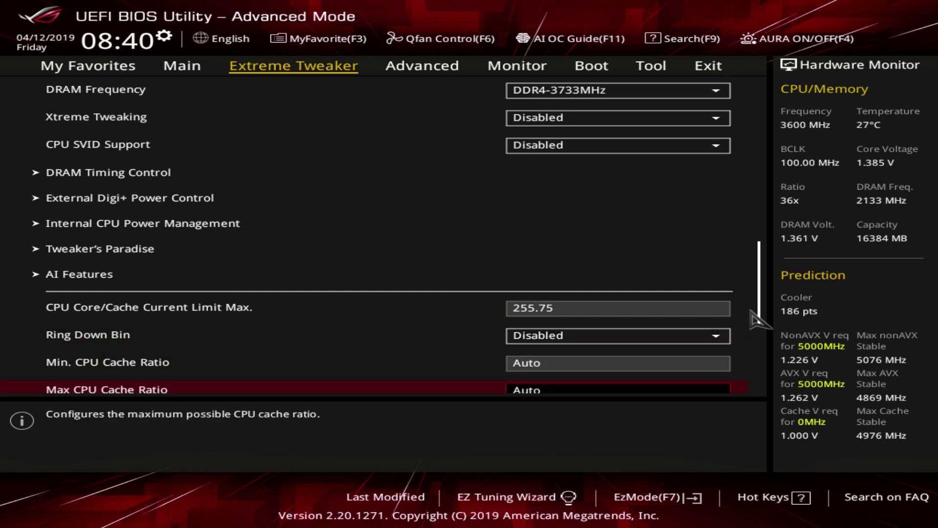
key("Up")
type("4")
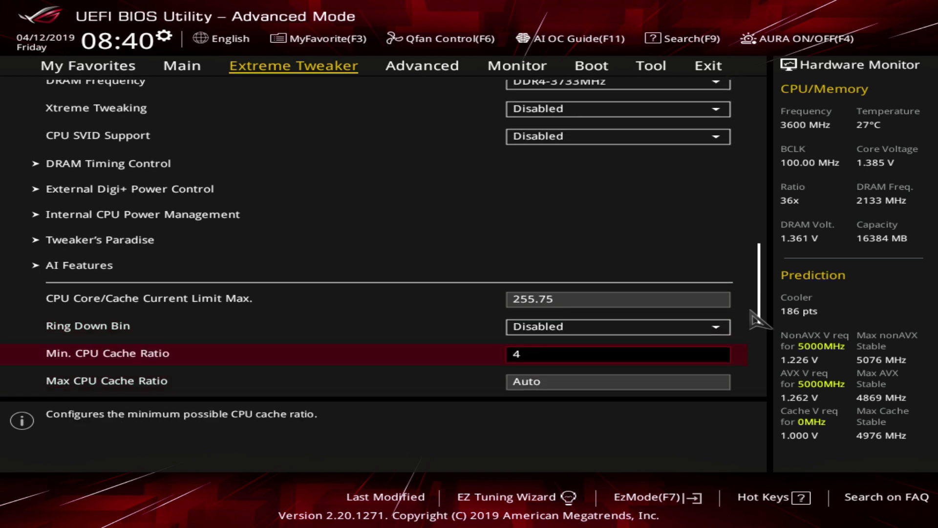
type("8")
key("Down")
key("Down")
key("Down")
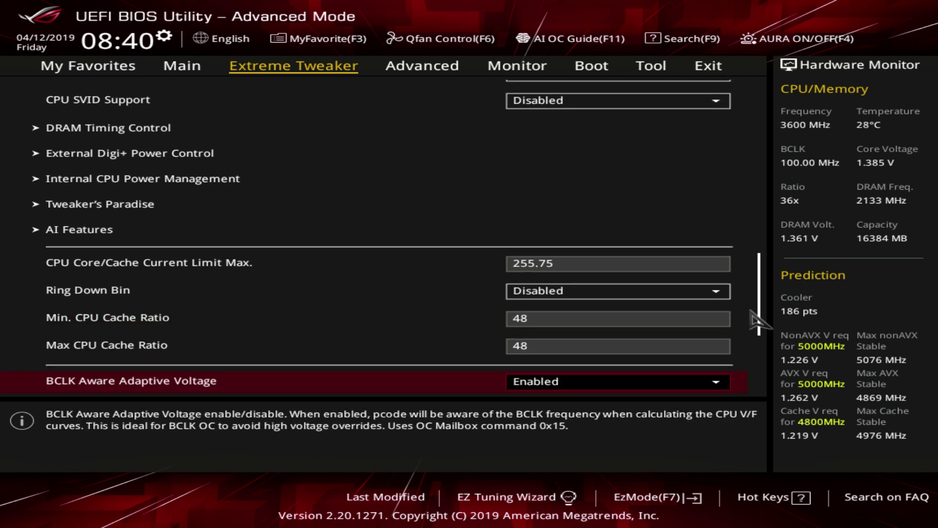
key("Up")
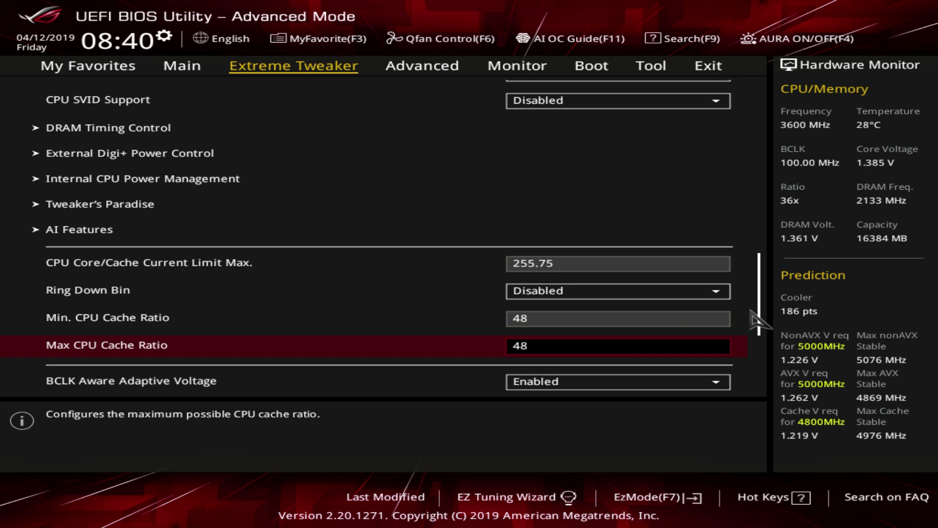
key("Up")
key("Down")
key("Down")
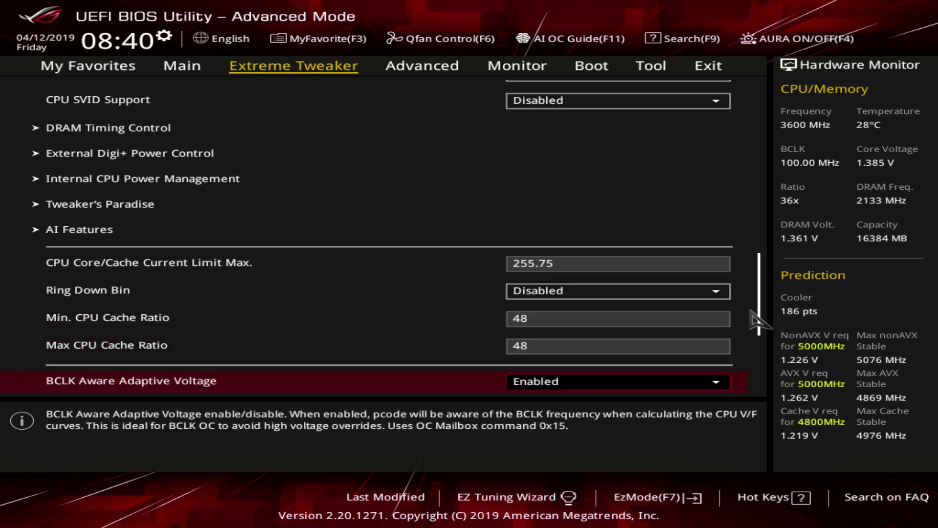
Set BCLK Aware Adaptive Voltage to Disabled.
key("Down")
key("Up")
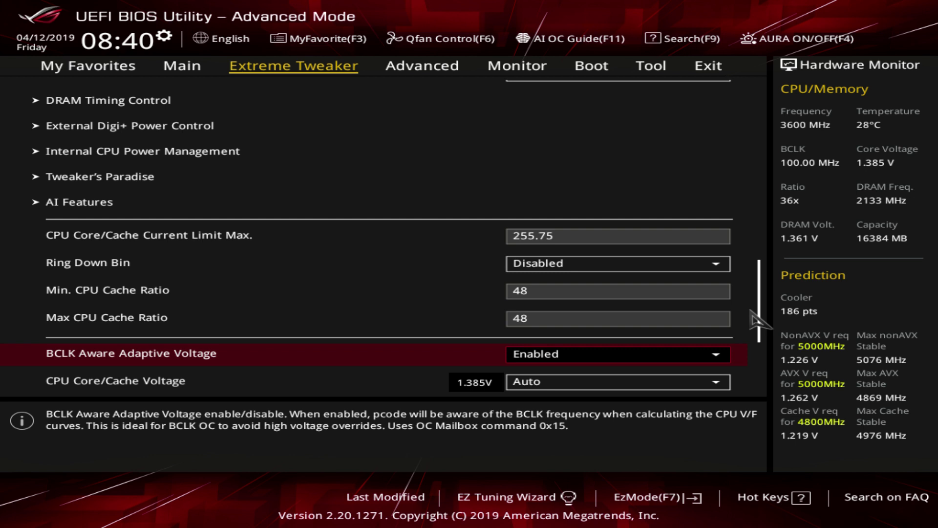
key("Return")
key("Up")
key("Return")
key("Down")
key("Down")
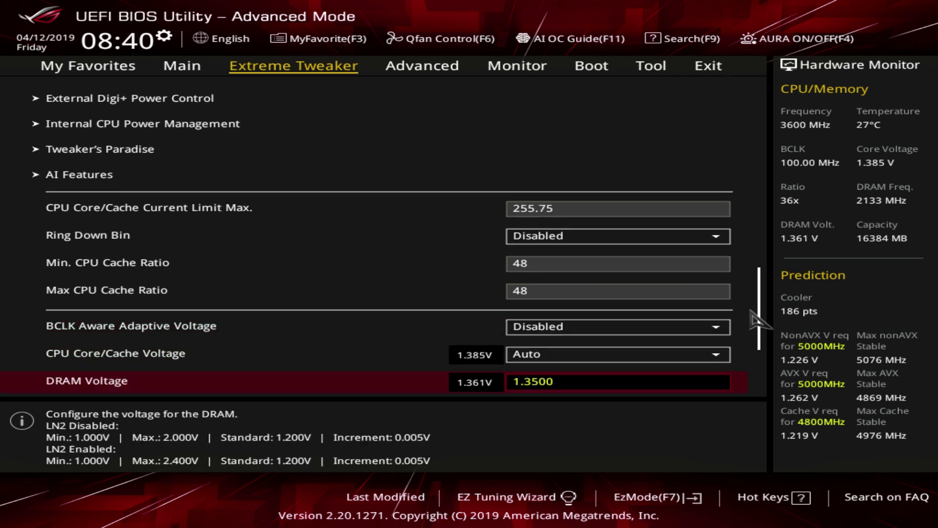
Set CPU Core/Cache Voltage to Manual Mode, switch it to Offset Mode and go through the offset entries.
key("Up")
key("Return")
key("Down")
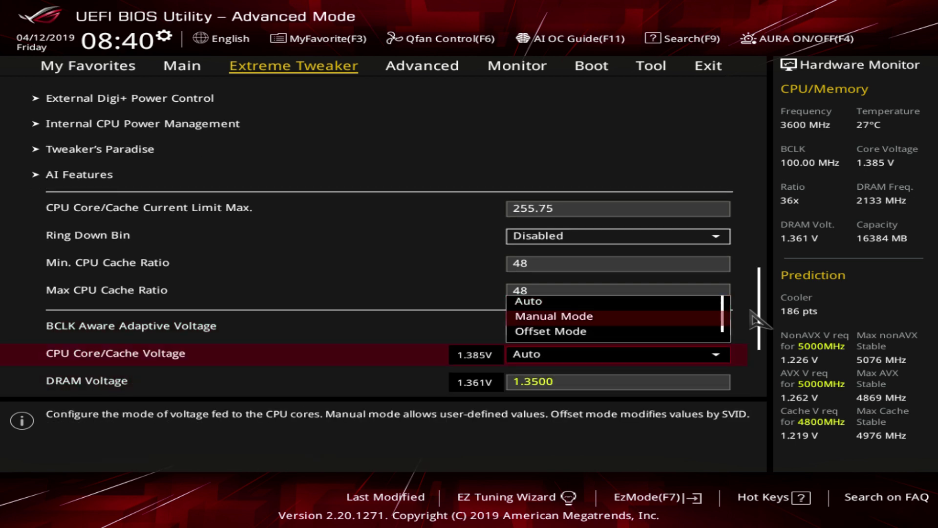
key("Return")
key("Return")
key("Down")
key("Return")
key("Down")
key("Down")
key("Down")
key("Down")
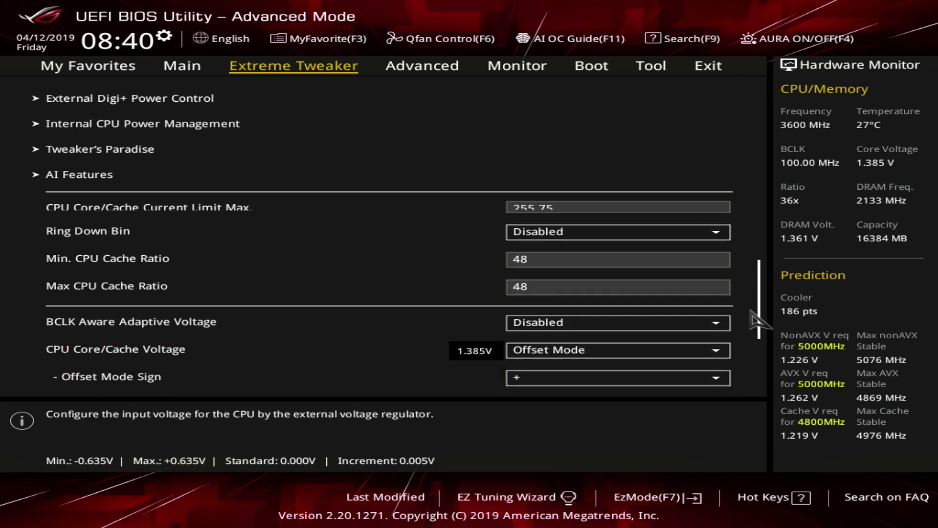
key("Up")
key("Up")
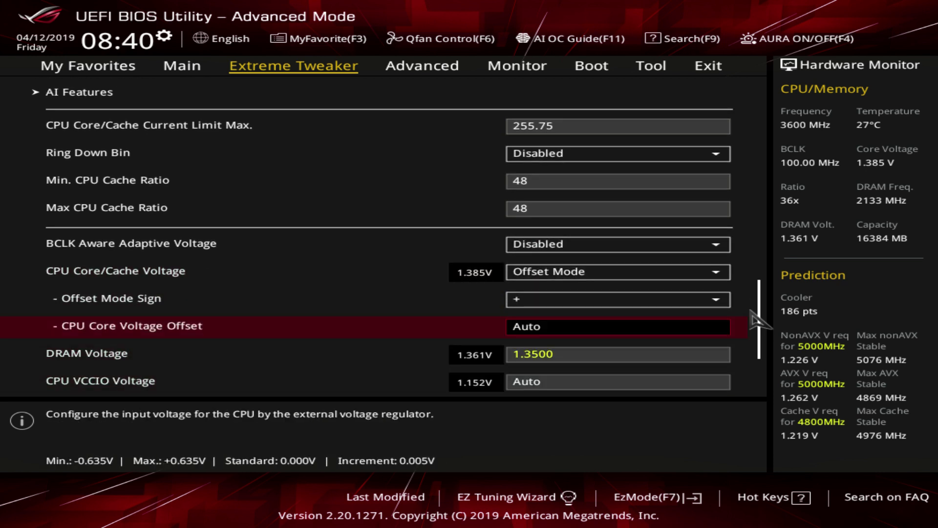
Set CPU Core/Cache Voltage to Manual Mode.
key("Up")
key("Up")
key("Return")
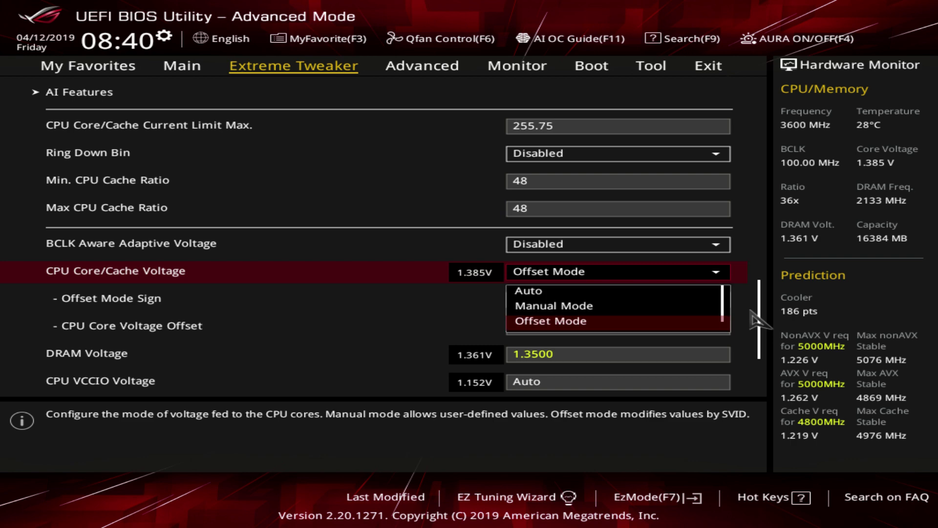
key("Up")
key("Return")
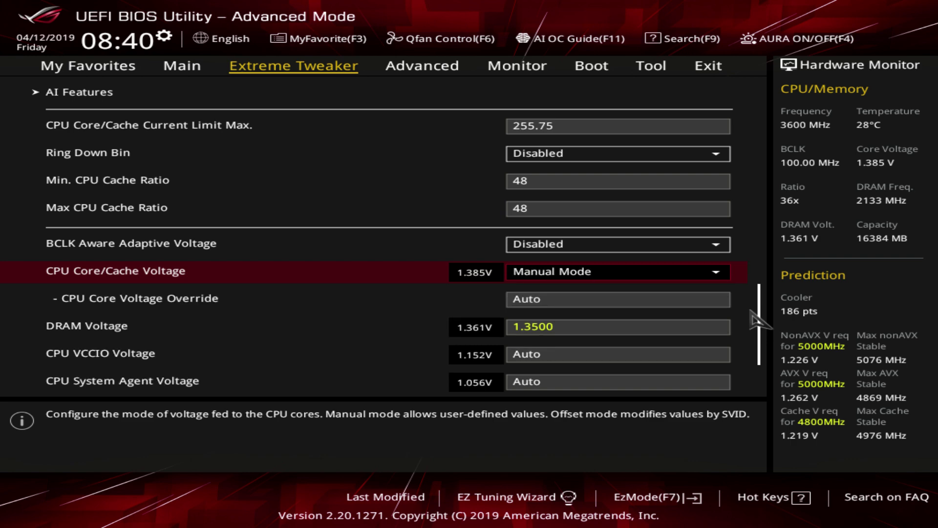
key("Left")
key("Right")
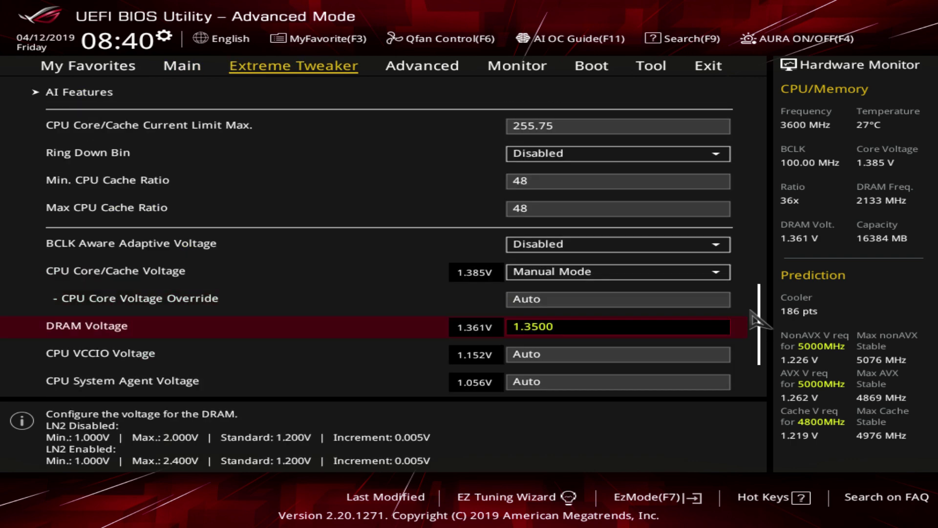
Set the CPU Core Voltage Override to 1.300 V.
key("Up")
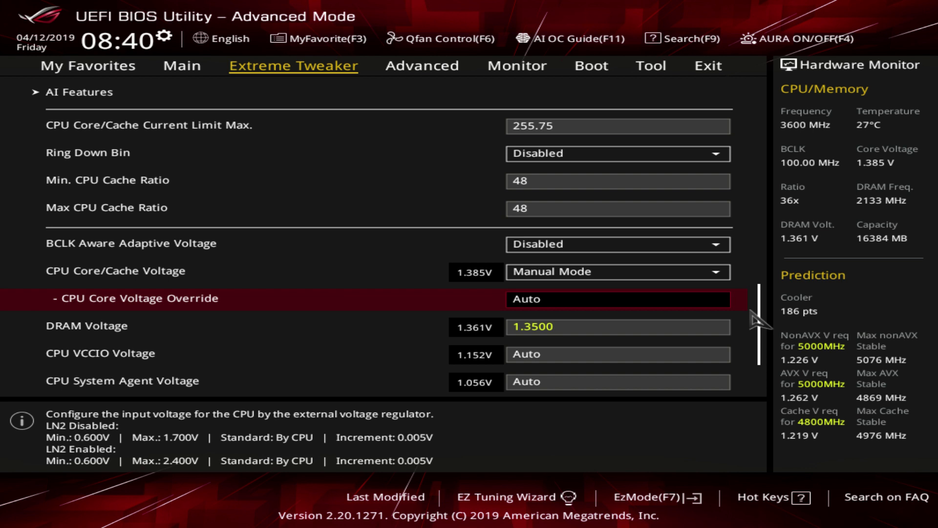
type("1")
type(",")
type("3")
key("Up")
key("Down")
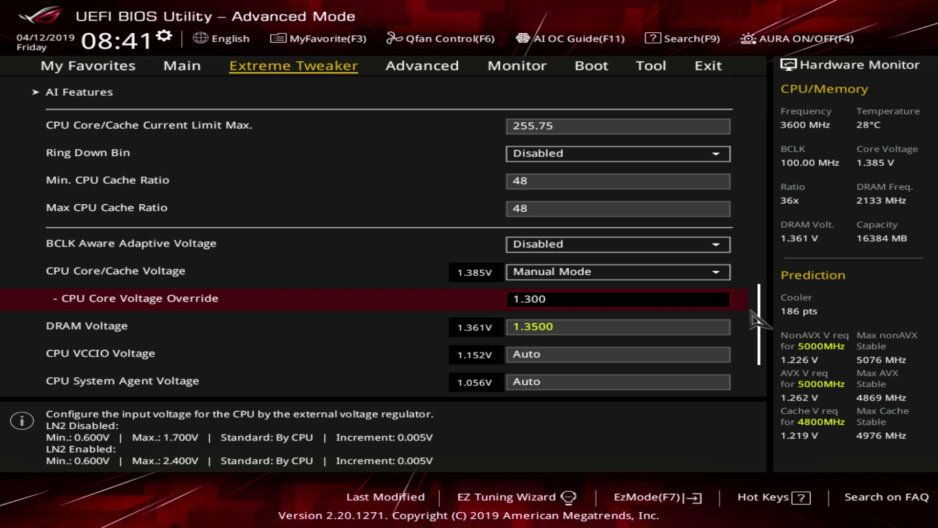
Set the CPU Core Voltage Override to 1.420 V.
type("1.42")
key("Up")
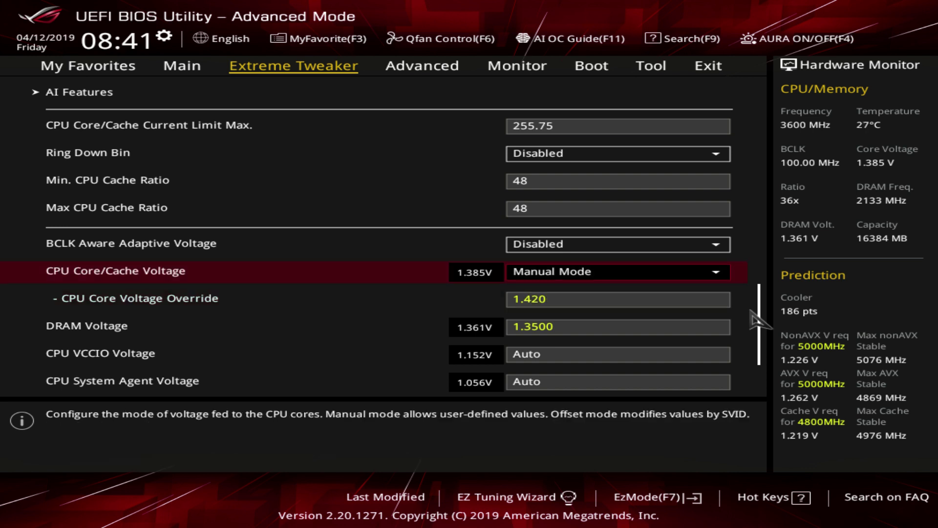
key("Down")
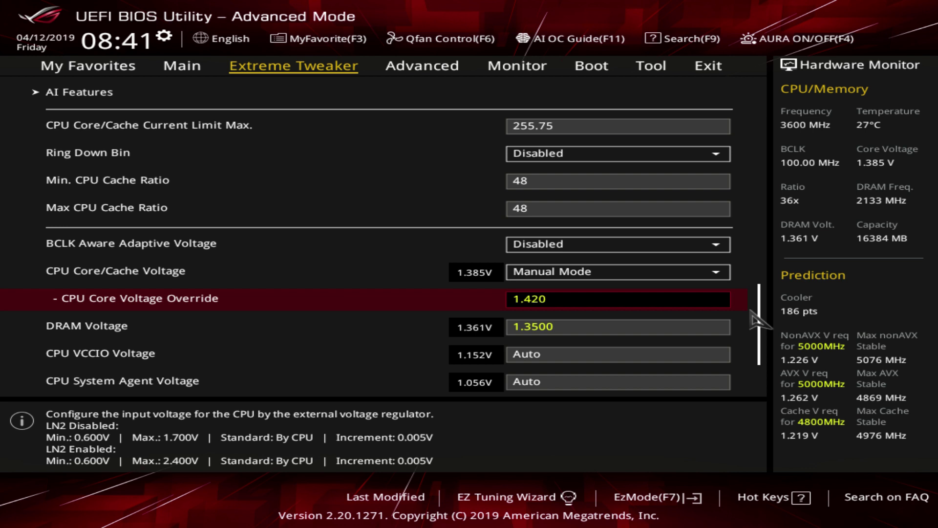
Raise the CPU Core Voltage Override in single increments and lower it back to 1.420 V.
key("plus")
key("plus")
key("plus")
key("plus")
key("plus")
key("plus")
key("plus")
key("plus")
key("plus")
key("plus")
key("plus")
key("plus")
key("plus")
key("plus")
key("plus")
key("plus")
key("plus")
key("plus")
key("plus")
key("minus")
key("minus")
key("minus")
key("minus")
key("minus")
key("minus")
key("minus")
key("minus")
key("minus")
key("minus")
key("minus")
key("minus")
key("minus")
key("minus")
key("minus")
key("minus")
key("minus")
key("minus")
key("minus")
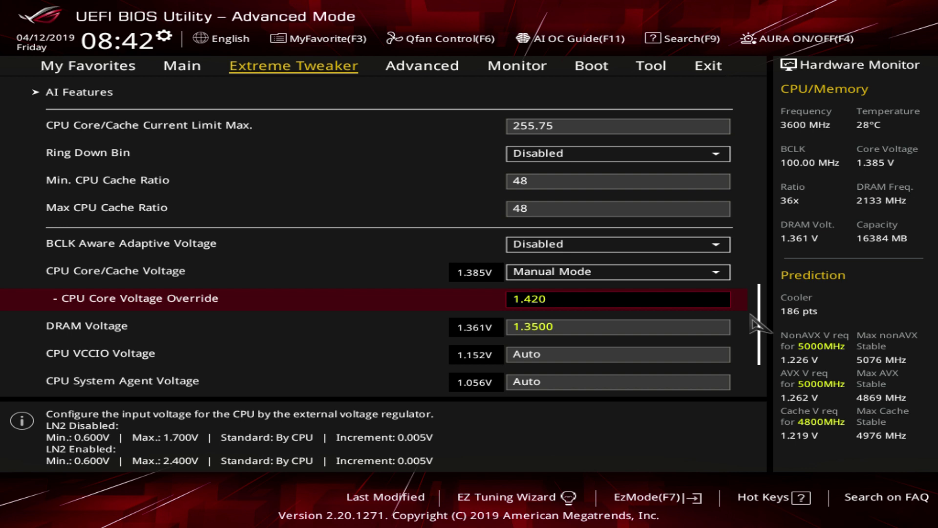
Set the CPU Core Voltage Override back to 1.300 V.
type("1.3")
key("Up")
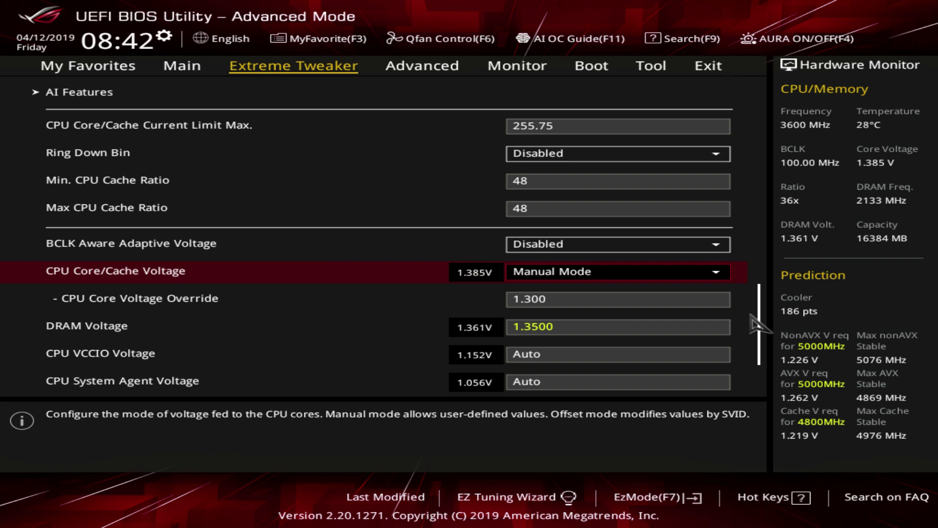
key("Down")
Set the DRAM Voltage to 1.5000 V.
key("Down")
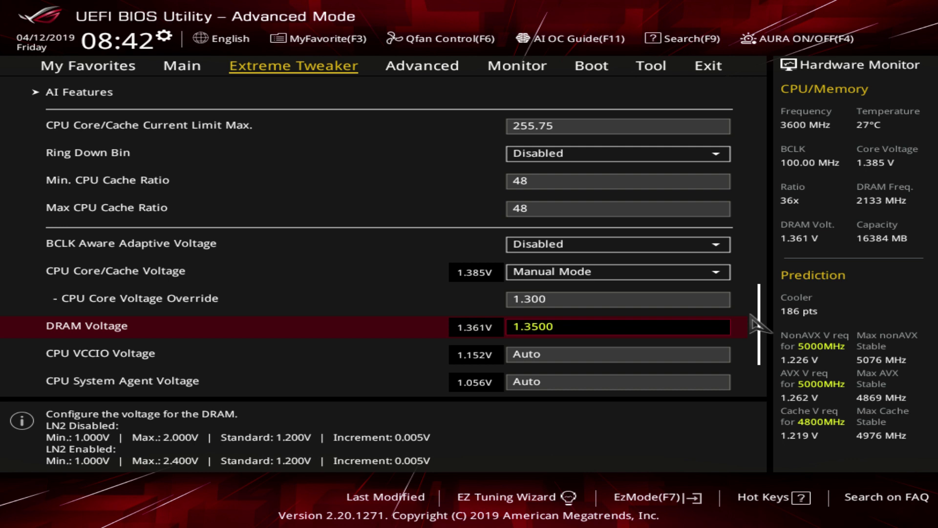
type("1.5")
key("Up")
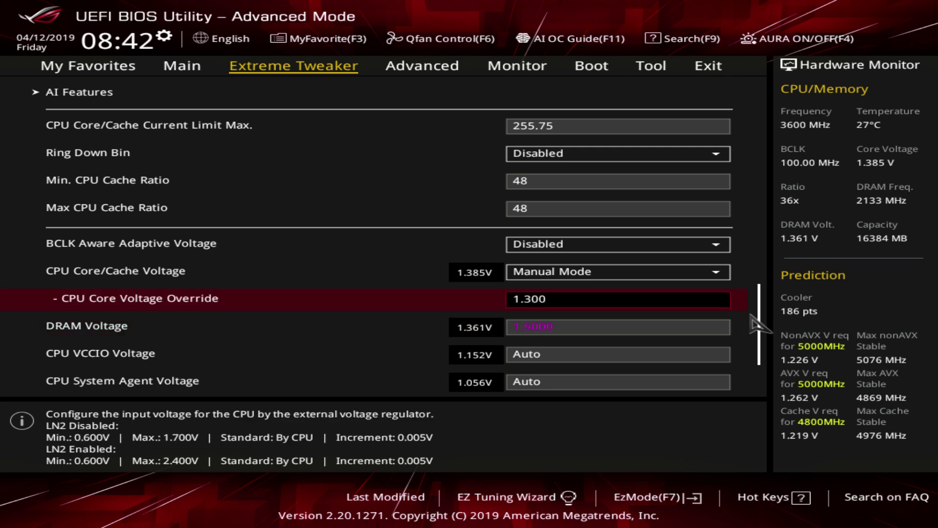
key("Down")
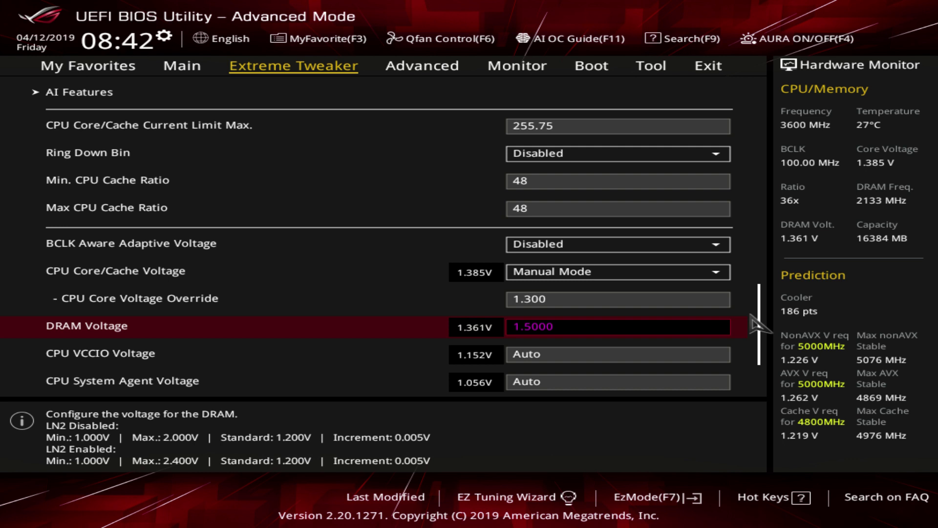
Enter 2 V for the DRAM Voltage and try to raise it further in single increments.
type("2")
key("Return")
key("plus")
key("plus")
key("plus")
Try a DRAM Voltage of 2.4 V, and enter 2 V instead.
type("2.4")
key("Up")
key("Down")
type("2")
key("Up")
Set the DRAM Voltage to 1.85 V.
key("Down")
type("1.85")
key("Up")
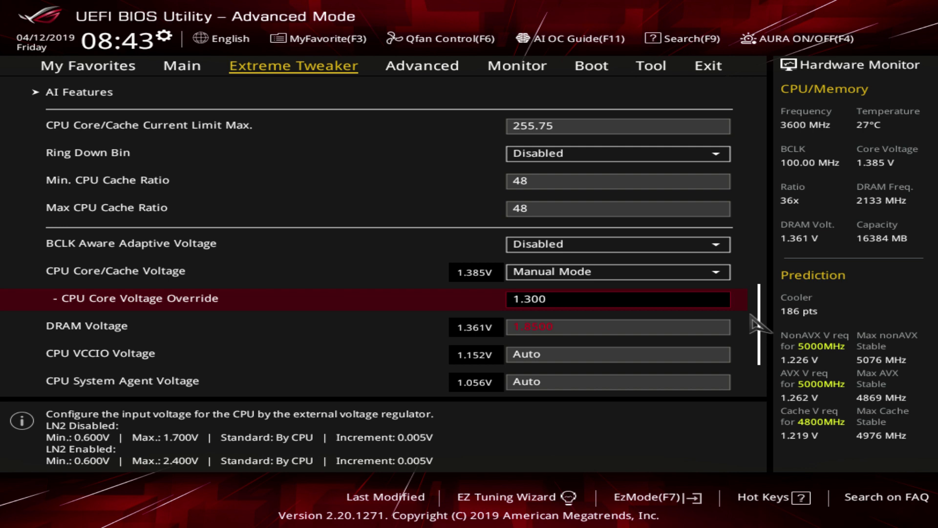
Enter 2 V for the DRAM Voltage, and raise the entry to 2.1 V.
key("Down")
type("2")
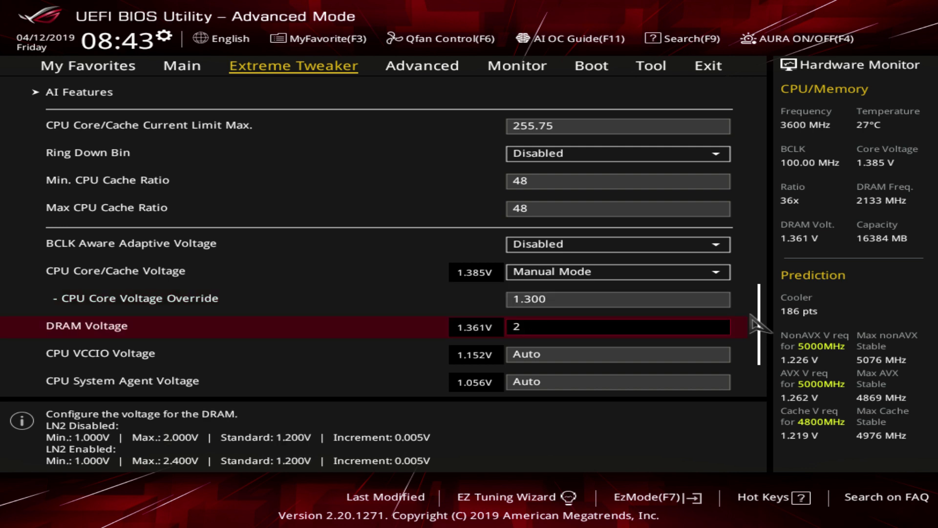
key("Up")
key("Down")
key("Up")
type("2.1")
key("Up")
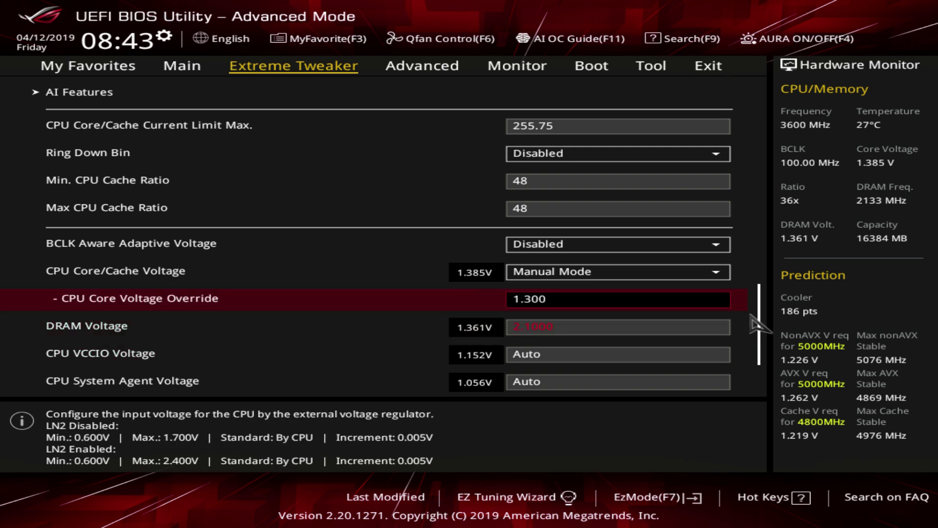
Lower the DRAM Voltage to 1.5 V.
key("Down")
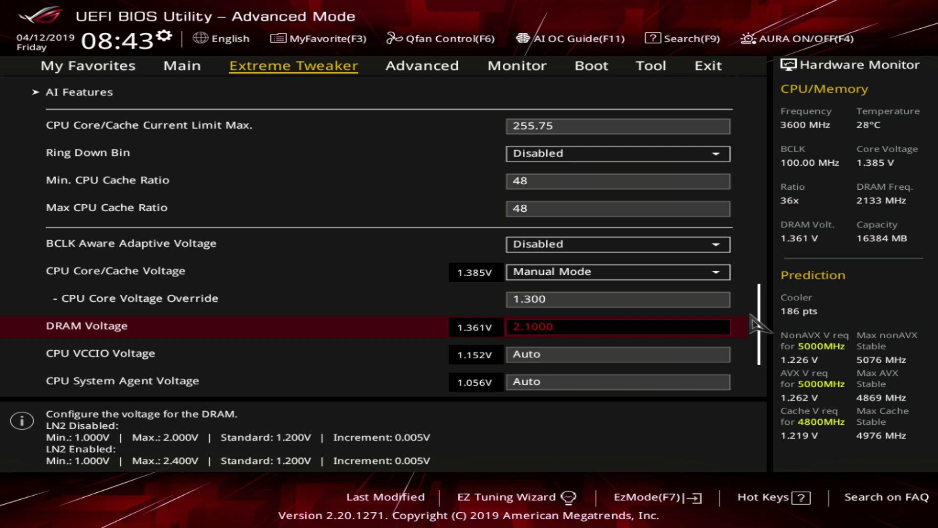
type("1.5")
key("Up")
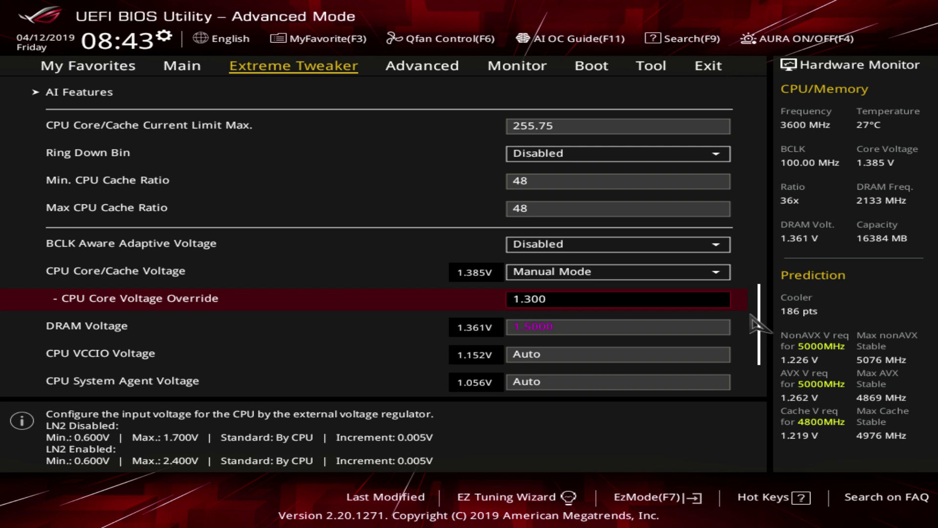
Try DRAM Voltages of 1.4 V and 1.45 V, and return the setting to Auto.
key("Down")
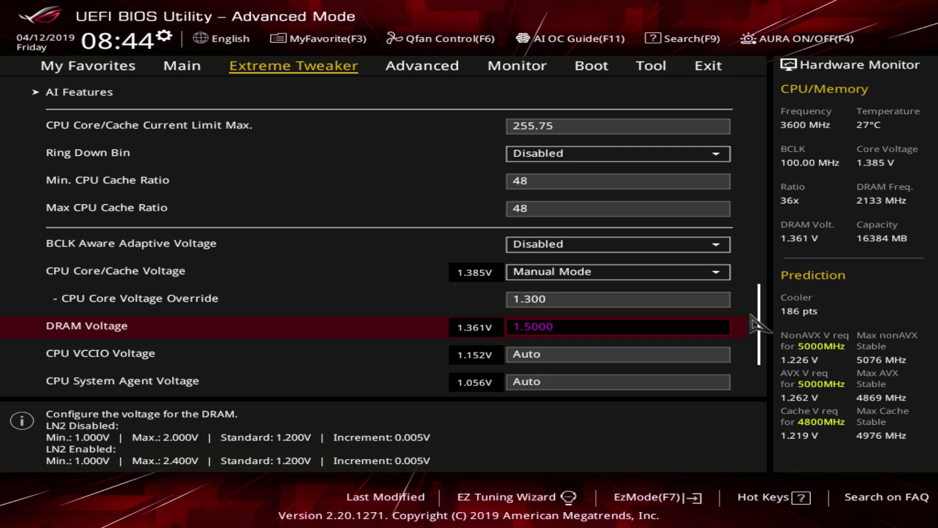
type("1.4")
key("Up")
key("Down")
type("1.45")
key("Up")
key("Down")
type("a")
key("Down")
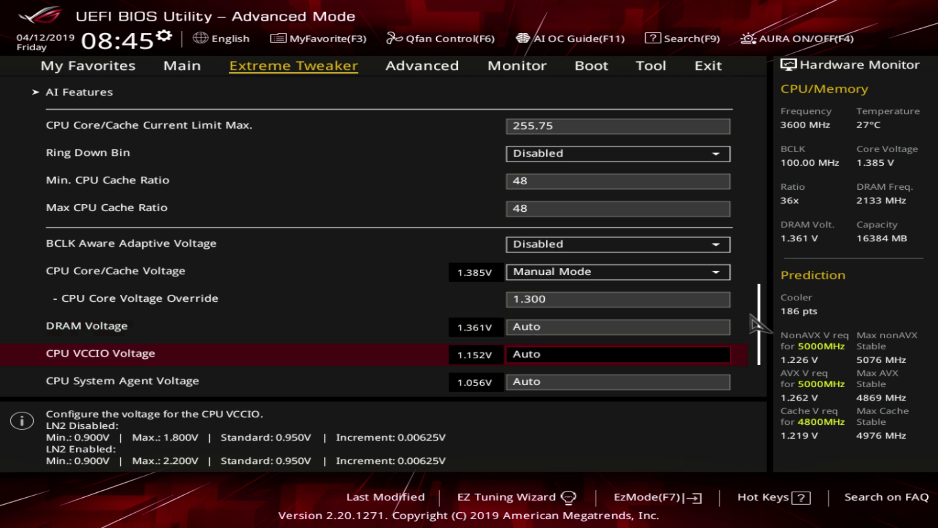
Set the CPU VCCIO Voltage to 1.35 V.
key("Up")
key("Down")
key("Down")
key("Up")
key("Down")
key("Up")
type("1.35")
key("Up")
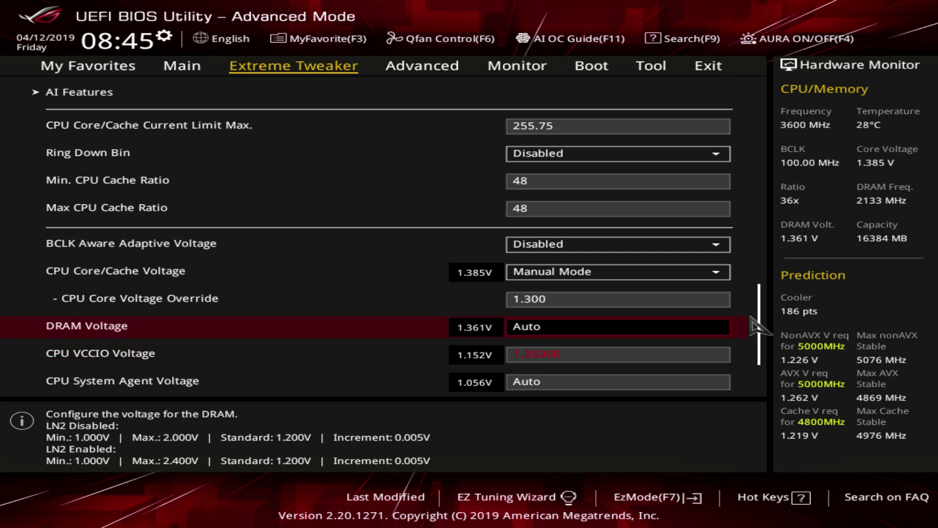
Step the CPU VCCIO Voltage down and up by one increment, try 1.5 V, and enter 1.35 V again.
key("Down")
key("minus")
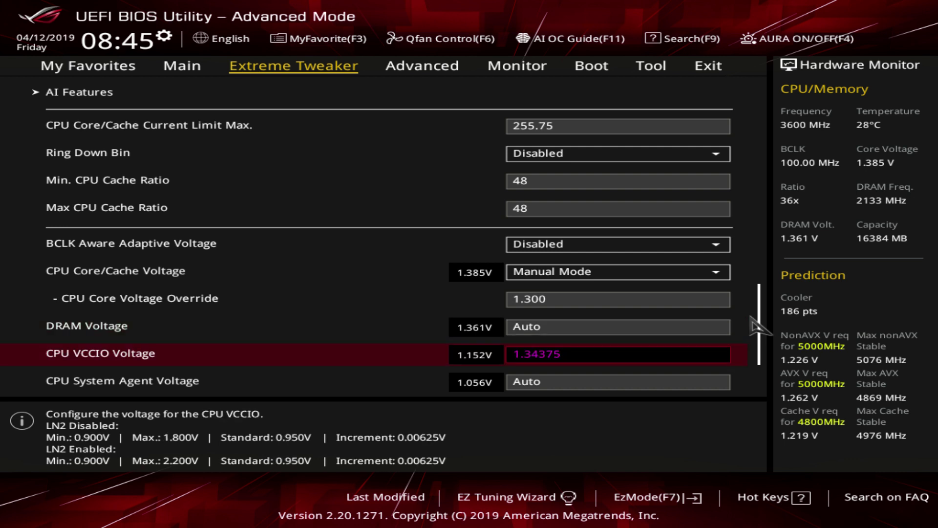
key("plus")
type("1.5")
key("Down")
key("Up")
type("1.35")
key("Up")
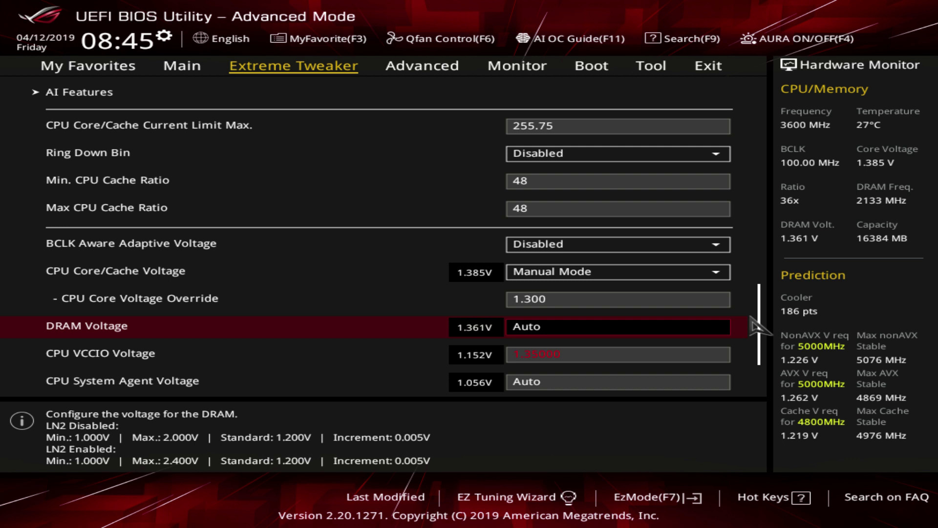
Set both the CPU VCCIO Voltage and the CPU System Agent Voltage to 1.25 V.
key("Down")
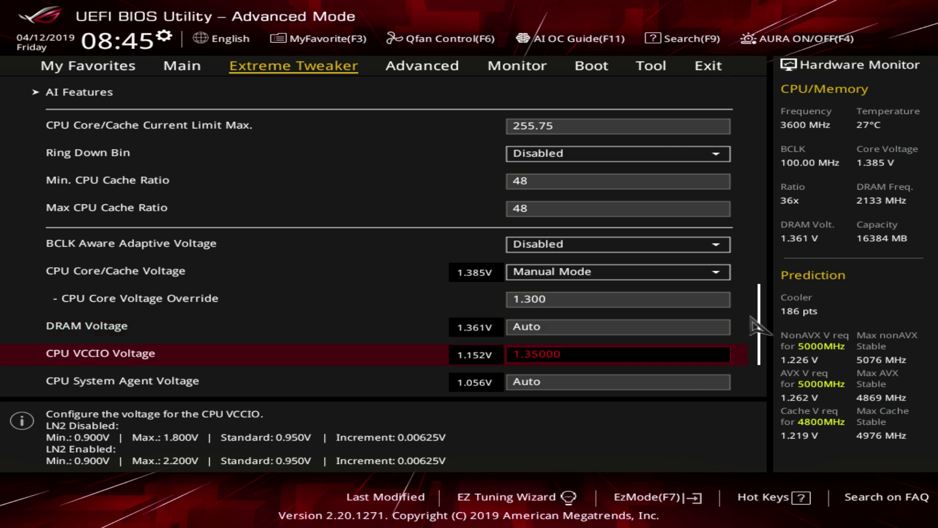
type("1.25")
key("Up")
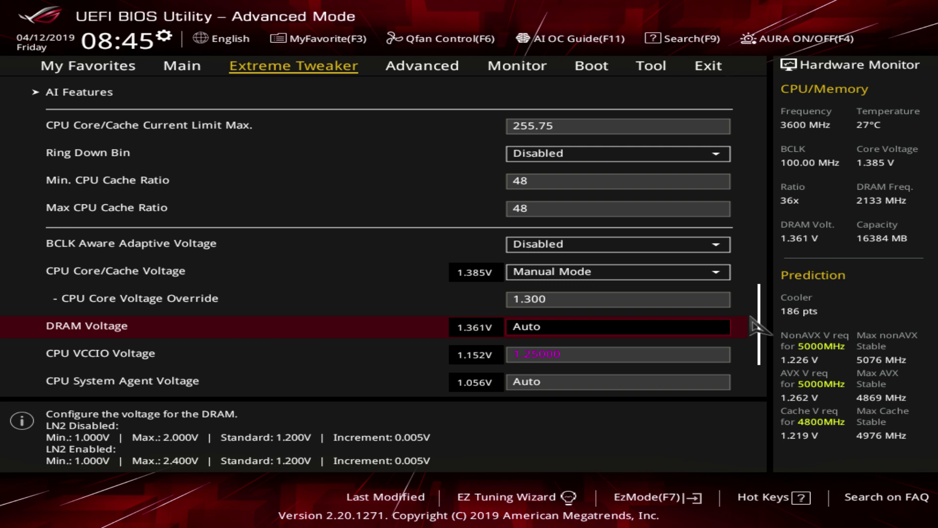
key("Down")
key("Down")
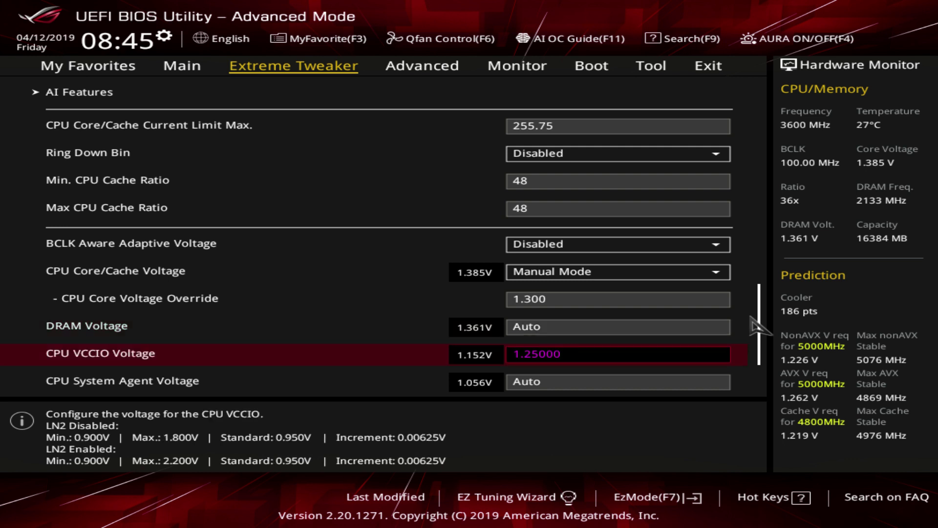
type("1.25")
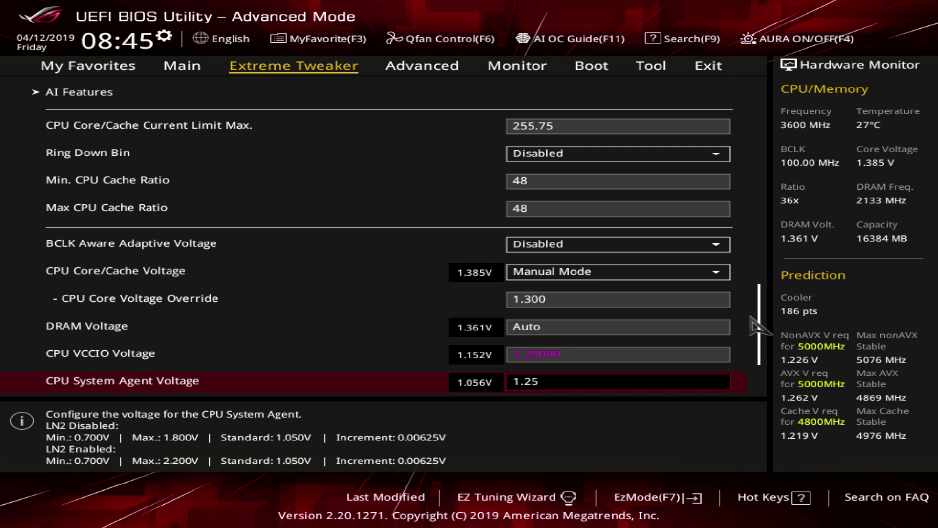
key("Up")
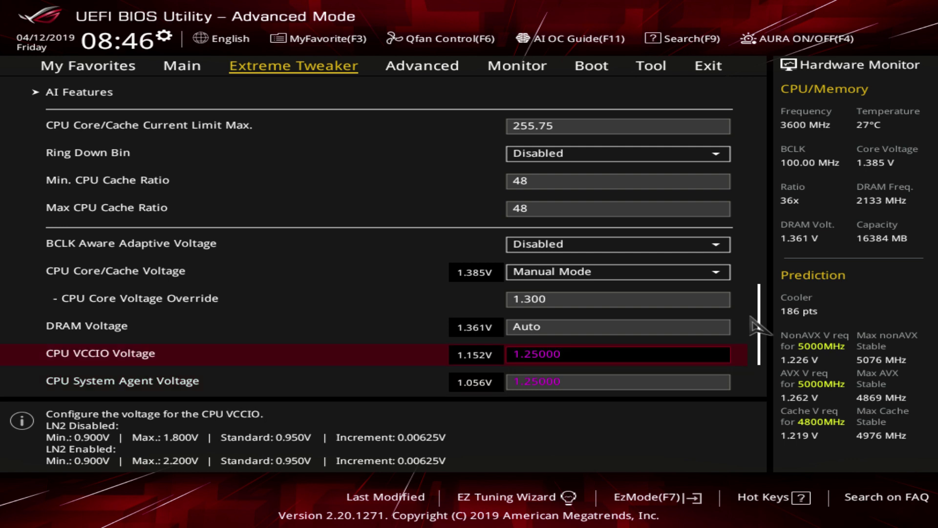
Examine the permitted ranges and increments of the CPU VCCIO and CPU System Agent voltages.
key("Down")
key("Up")
key("Down")
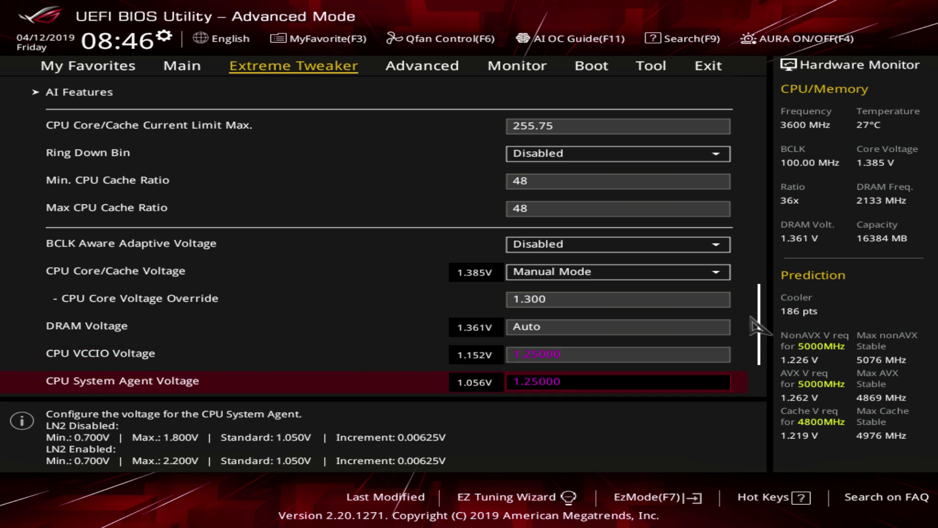
key("Up")
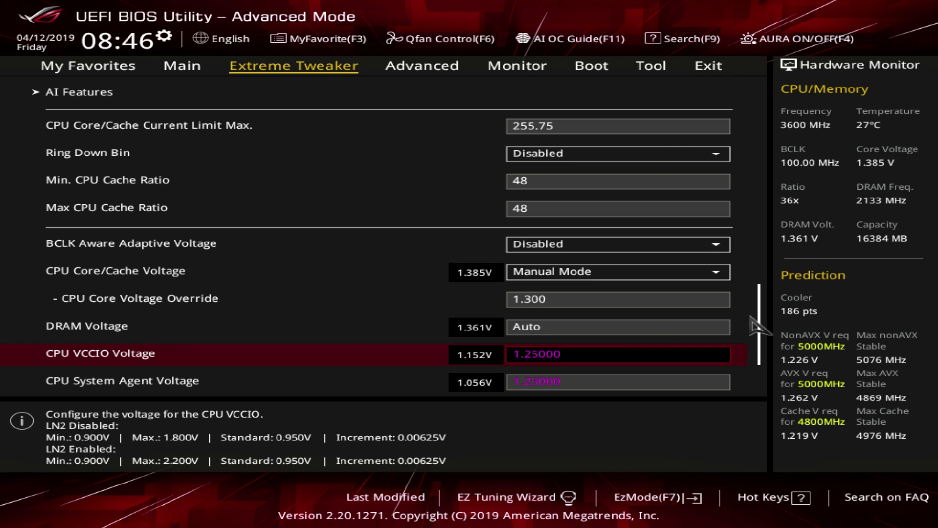
key("Down")
key("Down")
key("Up")
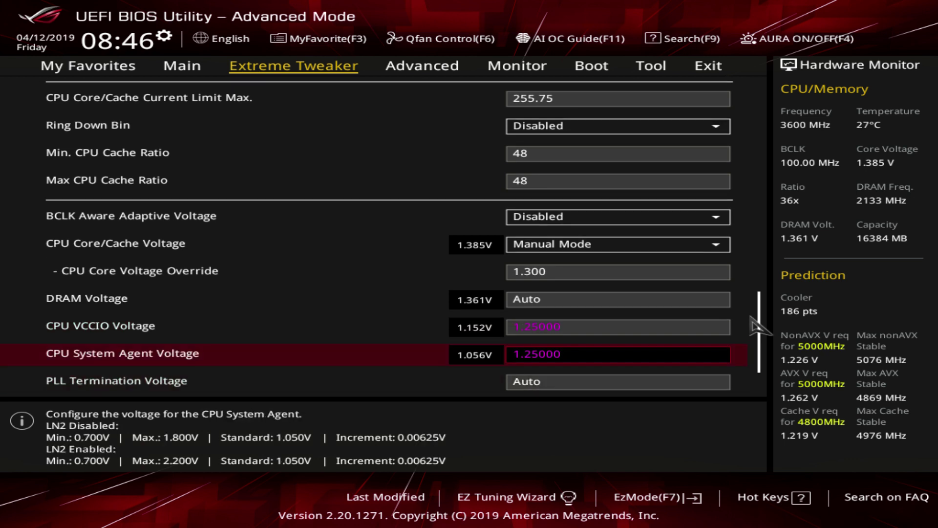
key("Up")
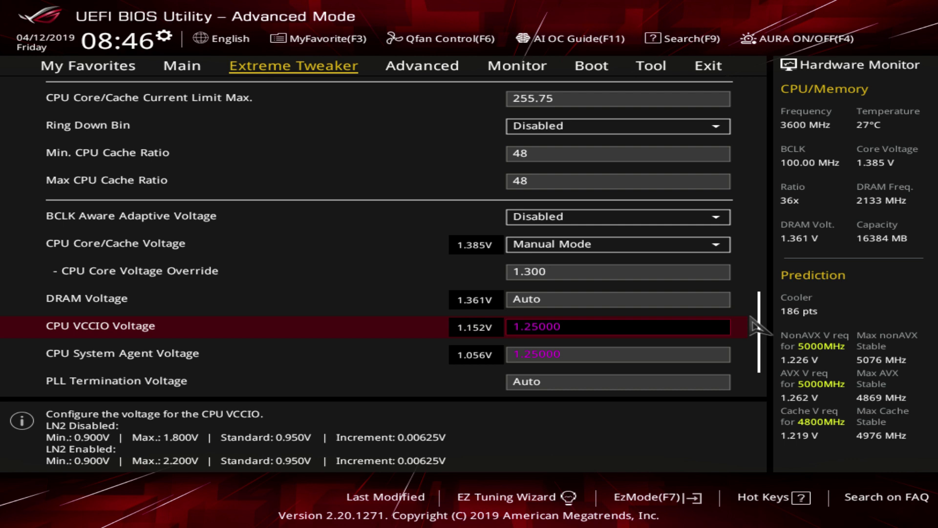
key("Up")
key("Down")
key("Down")
key("Up")
key("Down")
key("Down")
Set the DRAM Voltage to 1.5000 V instead of Auto.
key("Up")
key("Up")
key("Up")
type("1.")
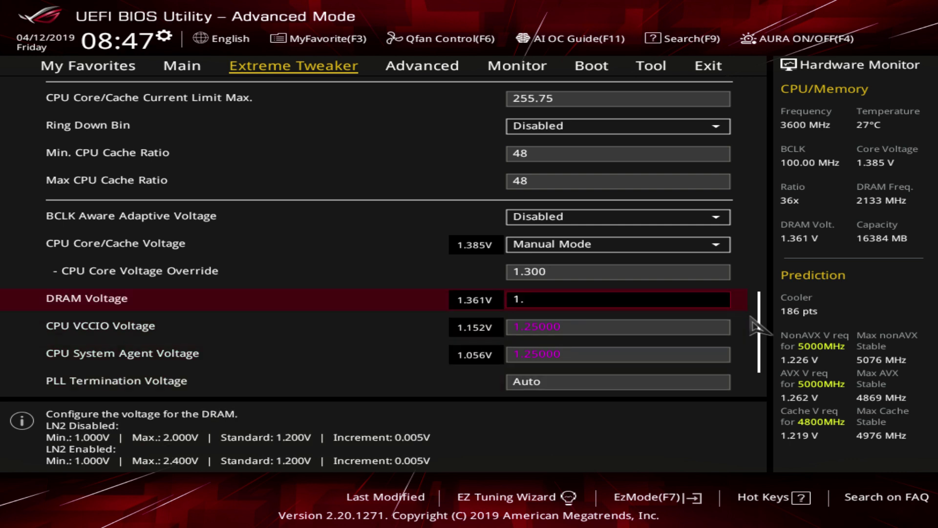
type("3")
key("Up")
key("Right")
key("Left")
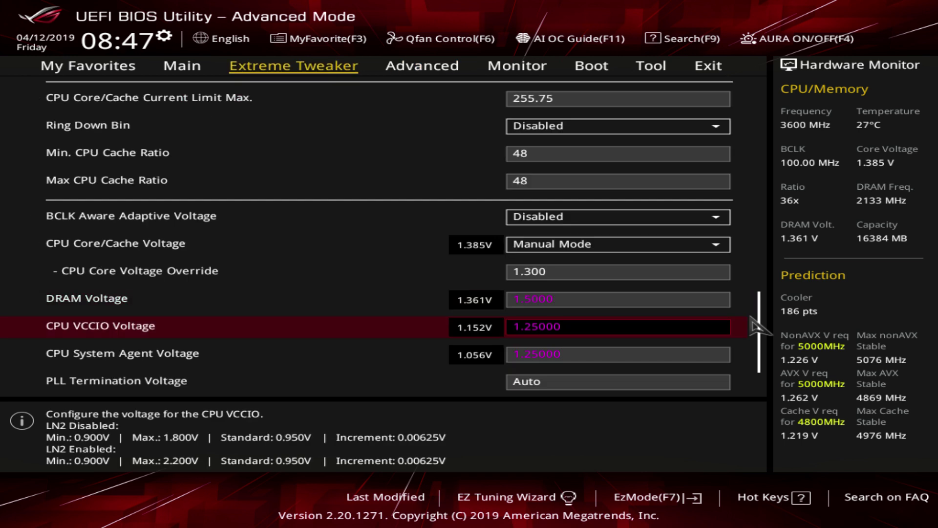
Try a PLL Termination Voltage of 1.1 V, and return the setting to Auto.
key("Down")
key("Down")
key("Down")
key("Up")
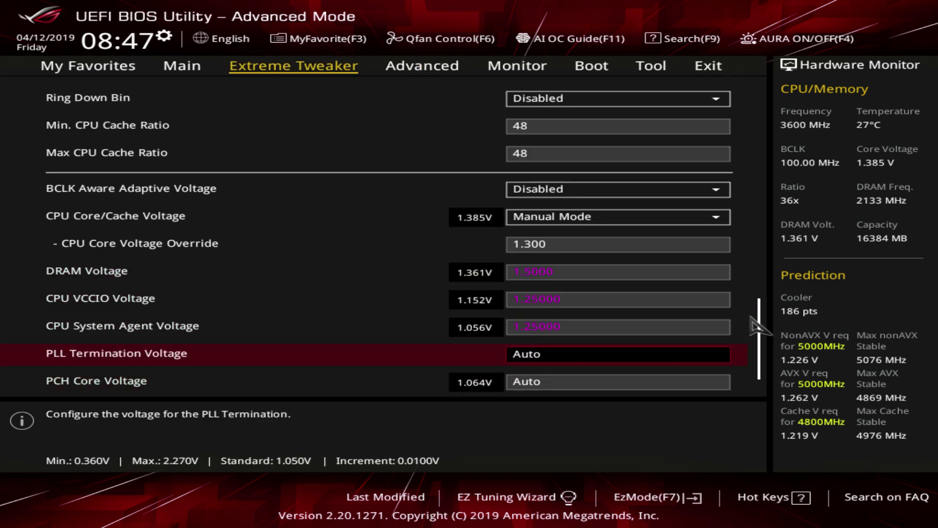
type("1.1")
key("Up")
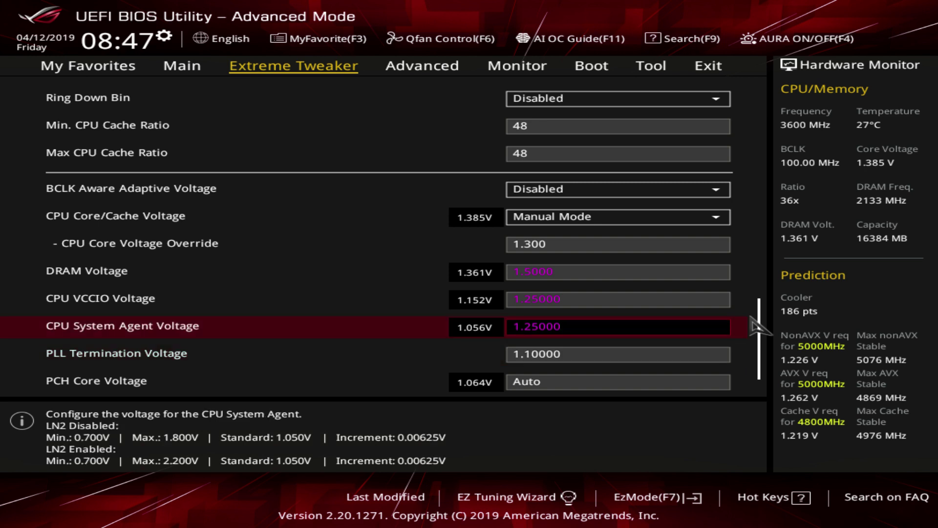
key("Down")
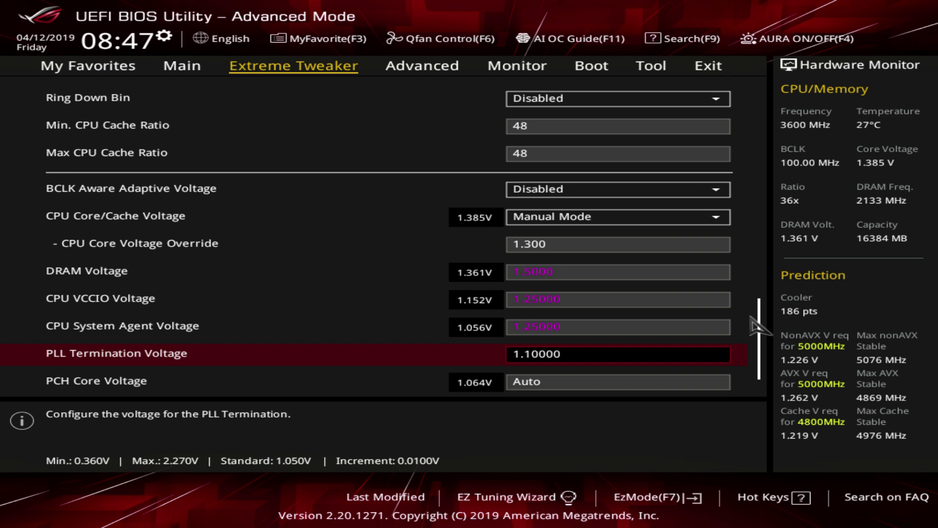
type("a")
key("Down")
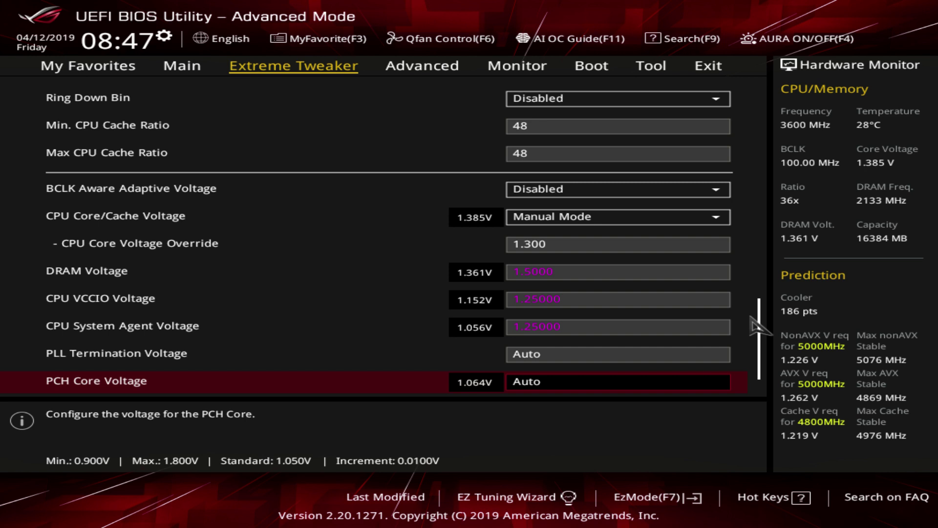
Set the PLL Termination Voltage to 1.05 V.
key("Up")
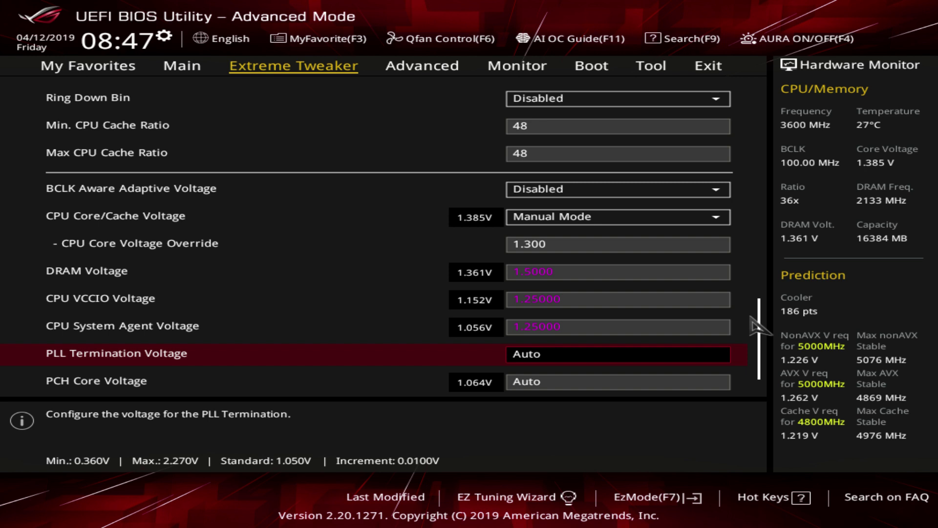
type("1.05")
key("Down")
key("Up")
key("Down")
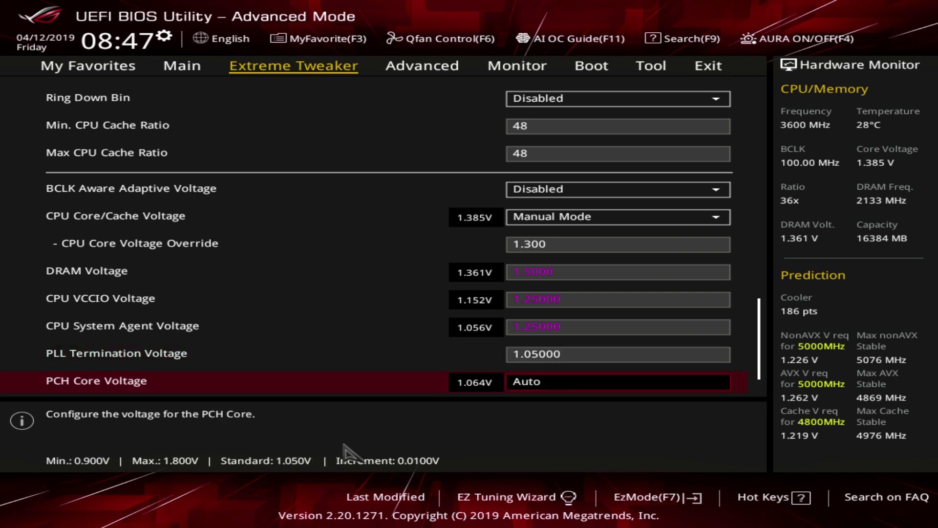
Set the PCH Core Voltage to 1.05 V.
key("Up")
key("Down")
key("Down")
key("Up")
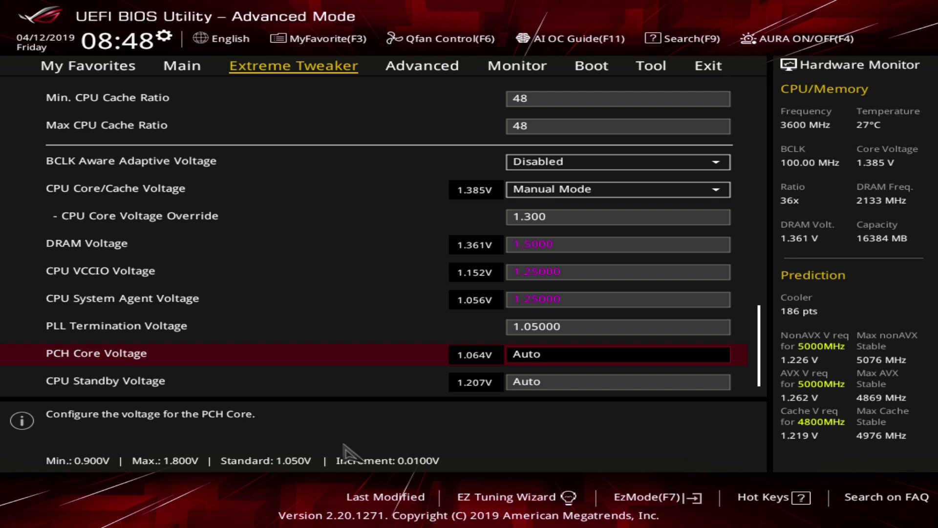
type("1.05")
key("Up")
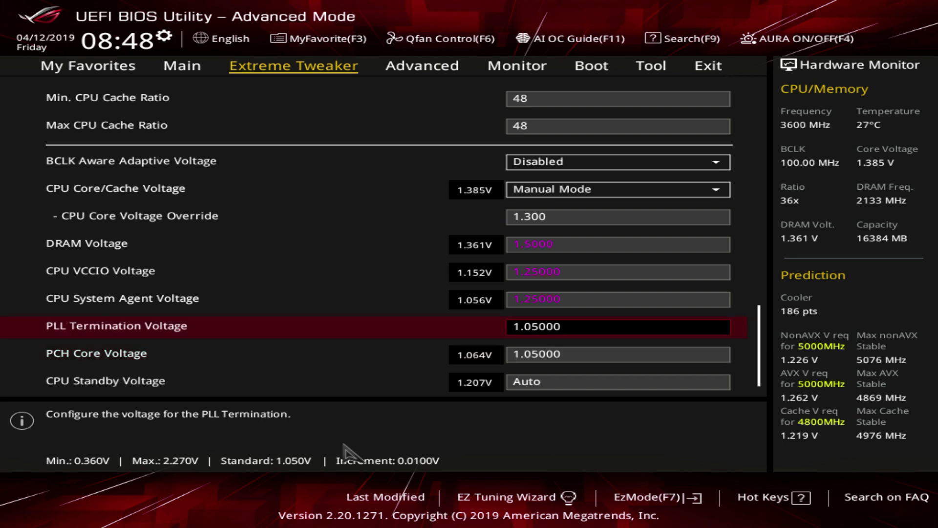
key("Down")
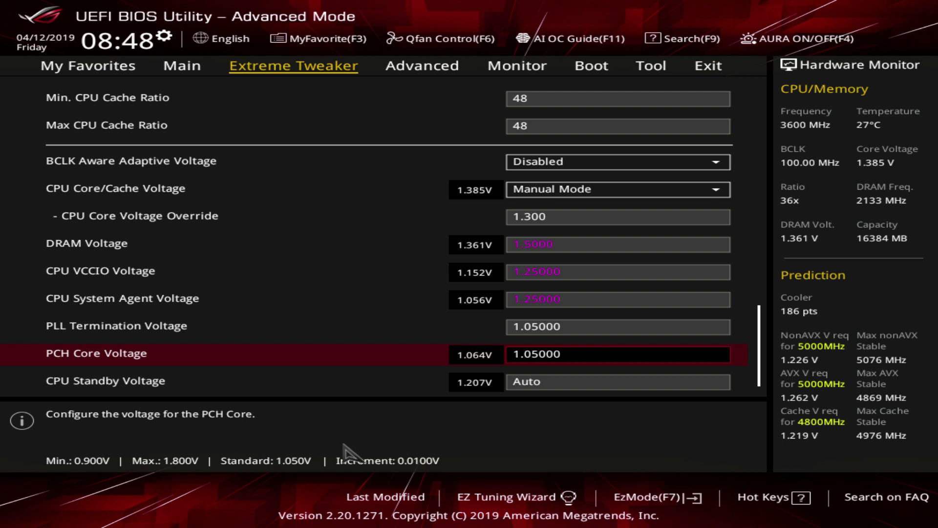
Set the CPU Standby Voltage to 1.05 V, correcting the mistyped entry.
key("Down")
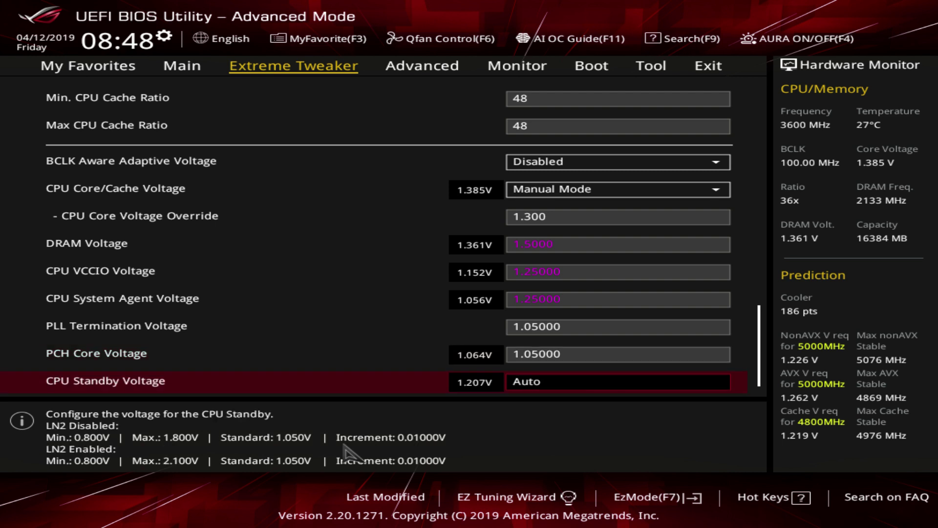
key("Up")
key("Down")
key("Up")
key("Down")
key("Down")
key("Up")
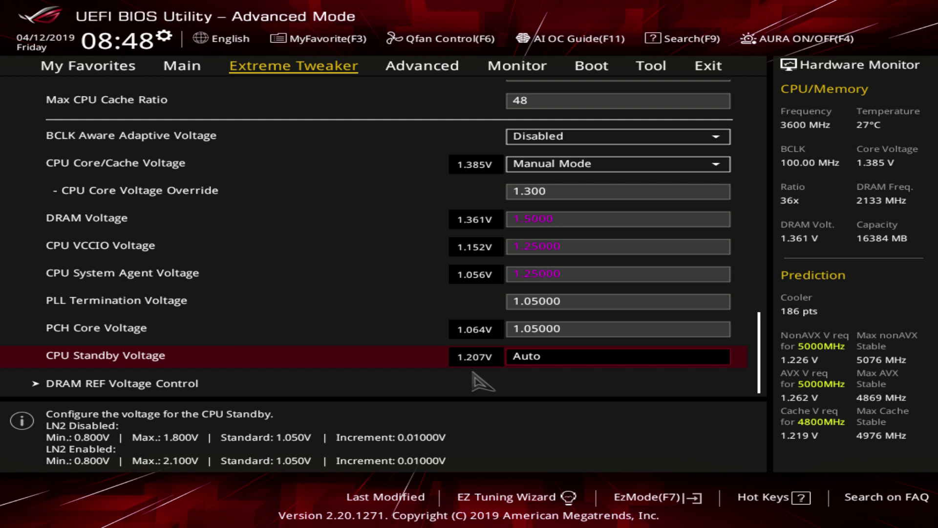
type("1/05")
key("BackSpace")
key("BackSpace")
key("BackSpace")
type(".05")
key("Up")
key("Down")
type("1.05")
key("Up")
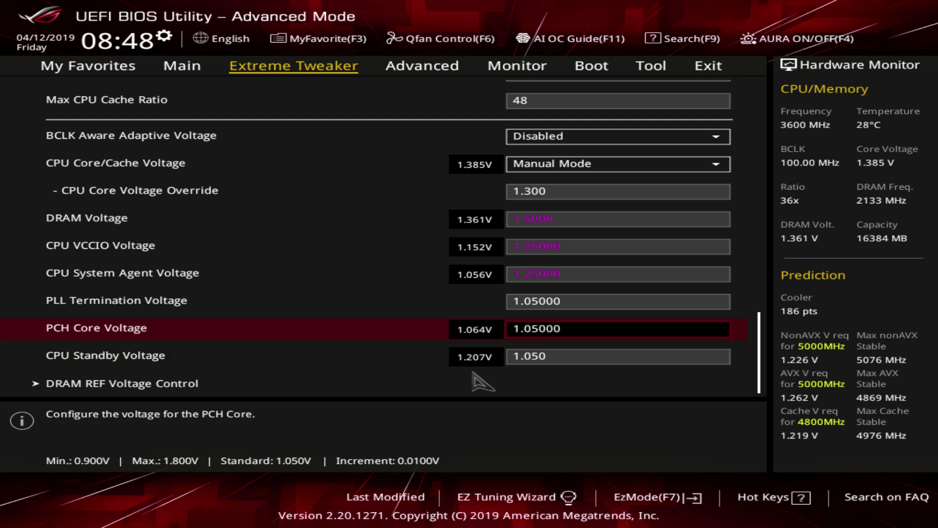
key("Down")
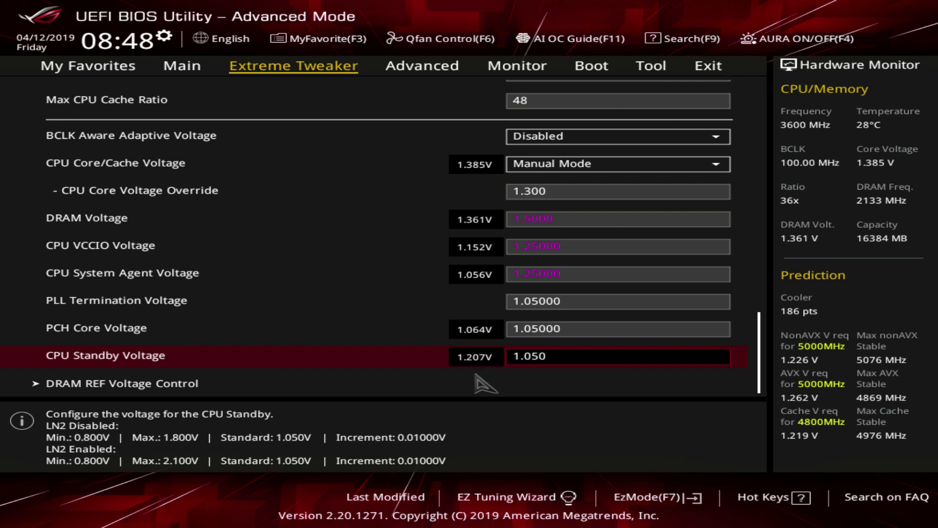
key("Down")
key("Up")
key("Down")
key("Up")
key("Down")
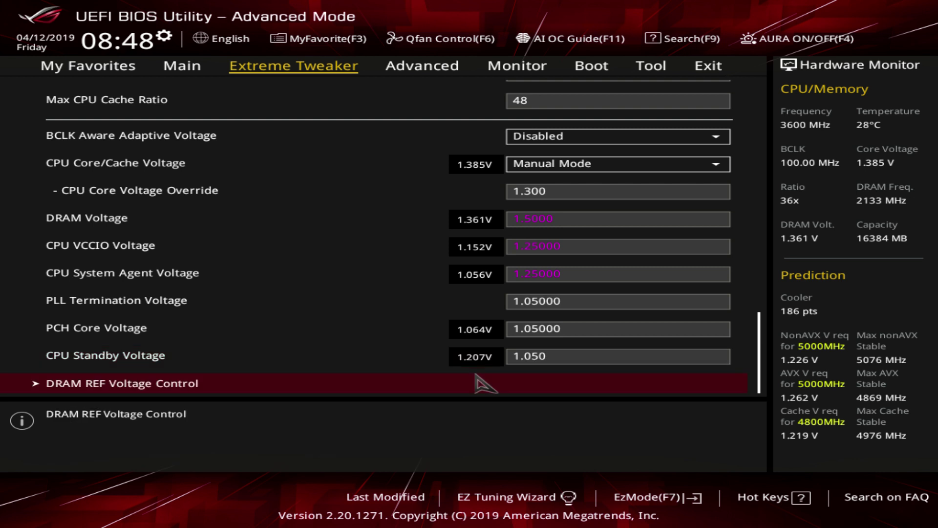
key("Up")
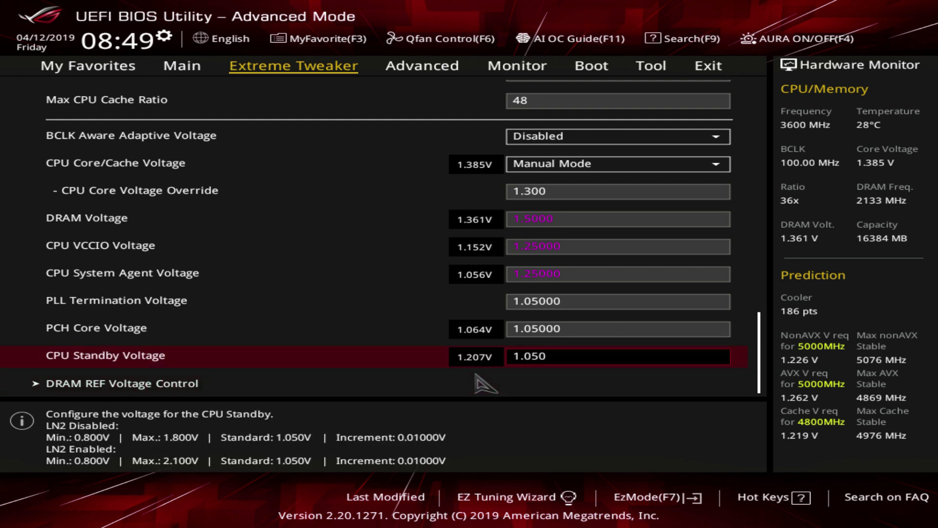
Open the DRAM REF Voltage Control settings and look through the control and data reference voltage entries.
key("Down")
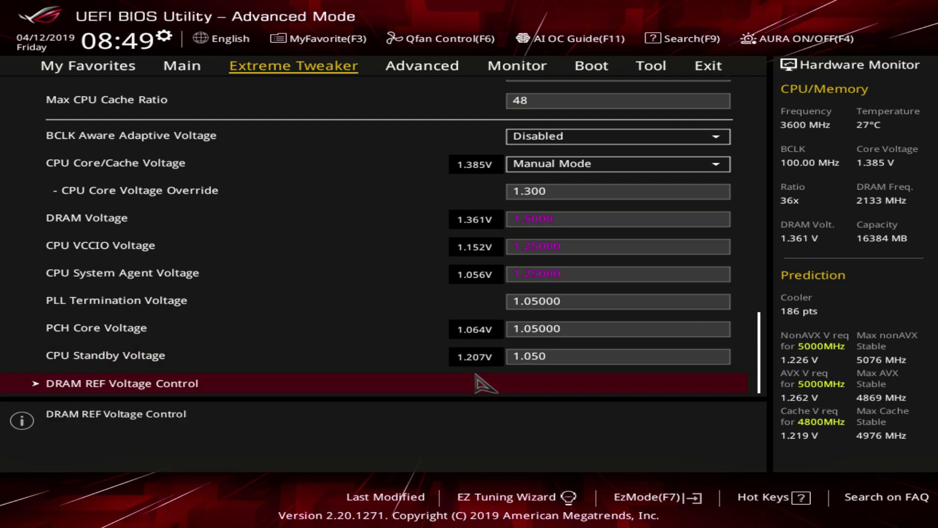
key("Return")
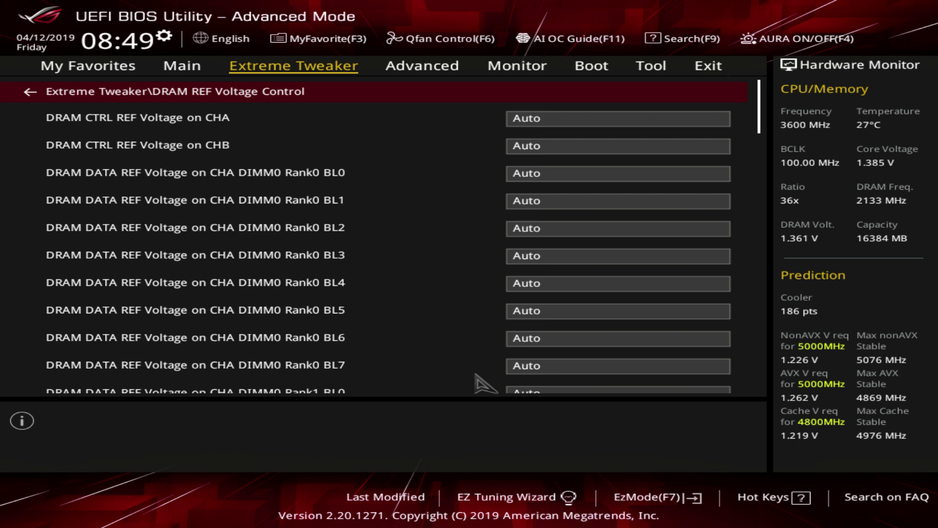
key("Down")
key("Down")
key("Down")
key("Down")
key("Down")
key("Down")
key("Down")
key("Down")
key("Down")
key("Down")
key("Down")
key("Down")
key("Down")
key("Down")
key("Down")
key("Down")
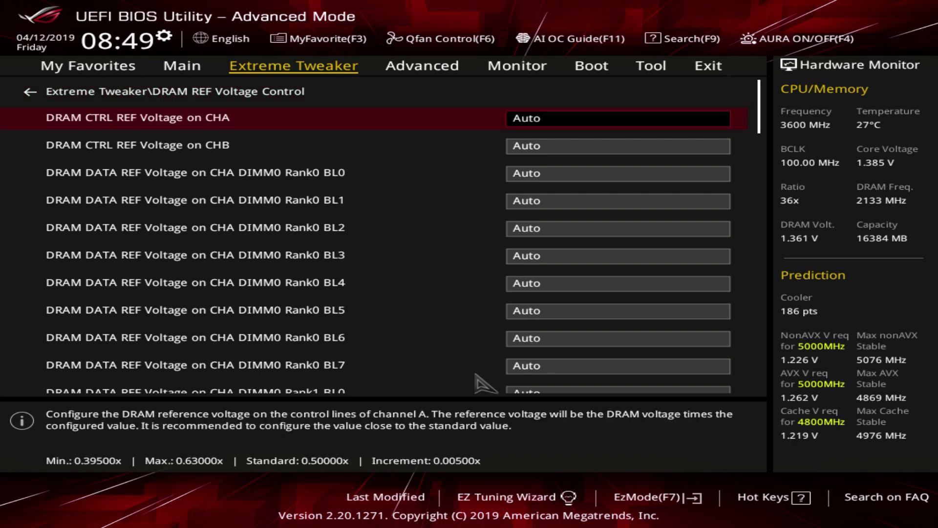
key("Up")
key("Up")
key("Up")
key("Up")
key("Up")
key("Up")
key("Up")
key("Up")
key("Up")
key("Up")
key("Up")
key("Up")
key("Up")
key("Up")
key("Up")
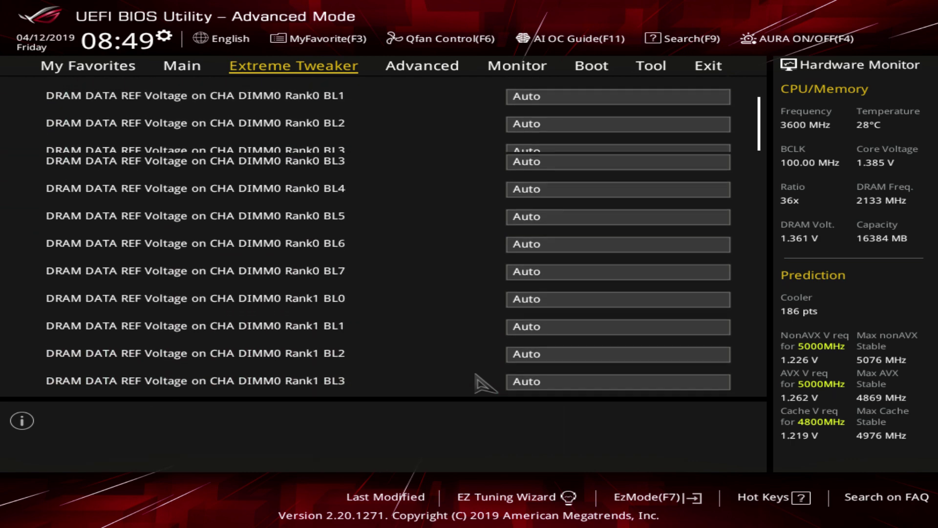
Try 63 for the CHA DIMM0 Rank0 BL0 data reference voltage and 0.63000 for the CHB control reference voltage.
key("Down")
key("Down")
type("65")
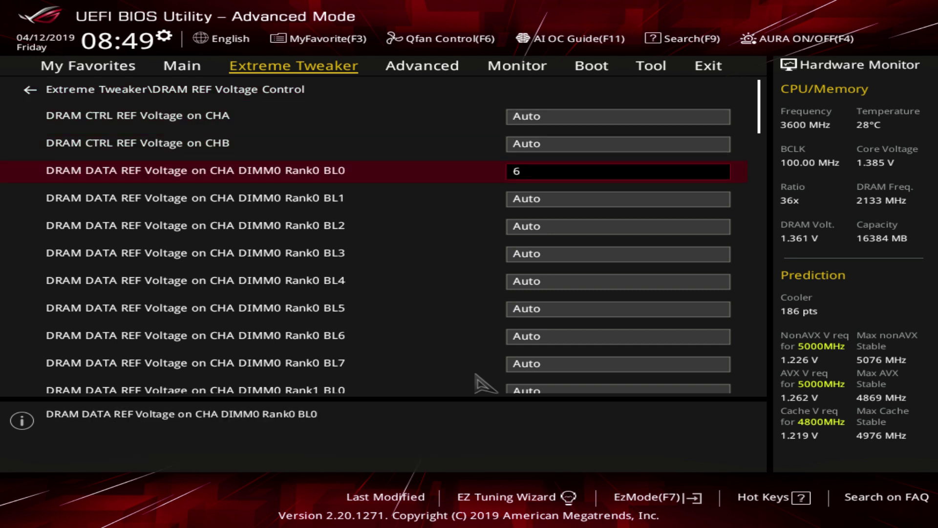
key("Up")
type("4")
key("Down")
key("Down")
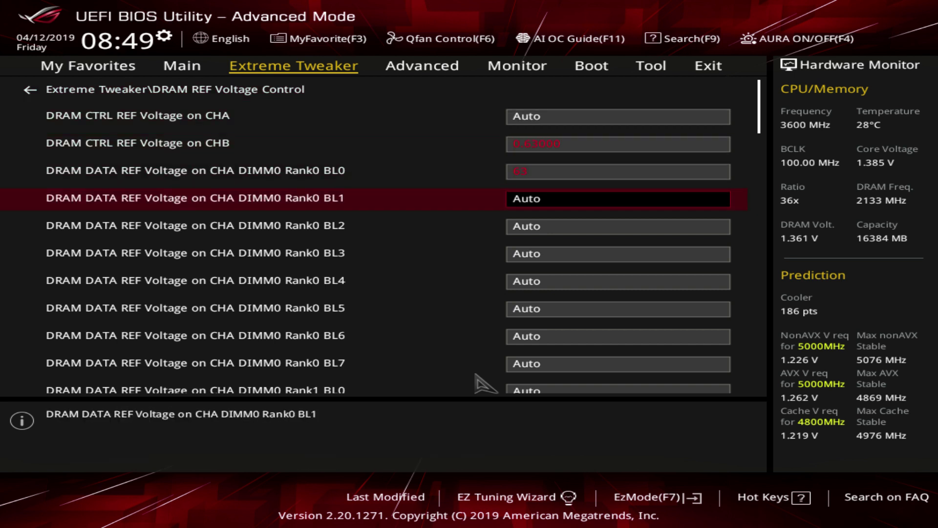
Return the DRAM CTRL REF Voltage on CHB to Auto.
key("Up")
key("Up")
type("a")
key("Down")
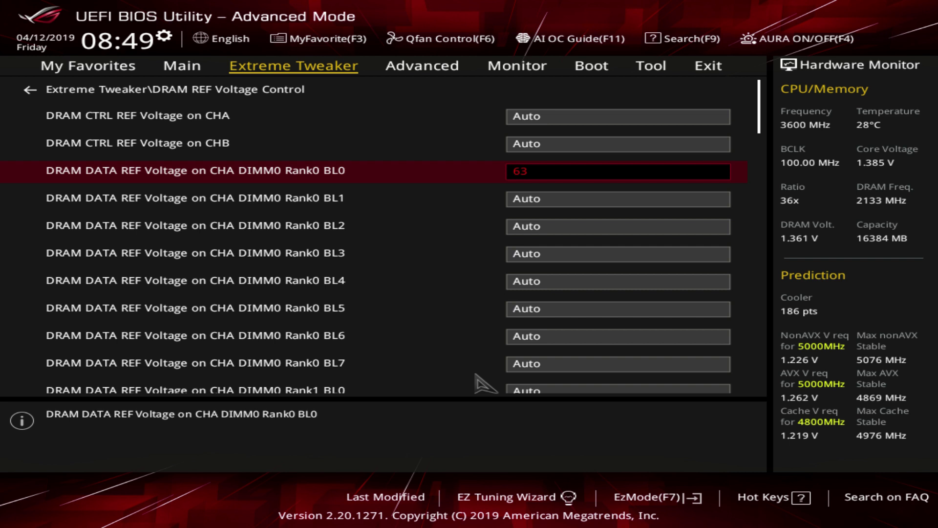
Step the DRAM DATA REF Voltage on CHA DIMM0 Rank0 BL0 down until it is back at Auto.
key("minus")
key("minus")
key("minus")
key("minus")
key("minus")
key("minus")
key("minus")
key("minus")
key("minus")
key("minus")
key("minus")
key("minus")
key("minus")
key("minus")
key("minus")
key("minus")
key("minus")
key("minus")
key("minus")
key("minus")
key("minus")
key("minus")
key("minus")
key("minus")
key("minus")
key("minus")
key("minus")
key("minus")
key("minus")
key("minus")
key("minus")
key("minus")
key("minus")
key("minus")
key("minus")
key("minus")
key("minus")
key("minus")
key("minus")
key("minus")
key("Up")
Examine the channel A data reference voltage entries down through DIMM1 Rank1, and return to the start of the list.
key("Down")
key("Down")
key("Down")
key("Down")
key("Down")
key("Down")
key("Down")
key("Down")
key("Down")
key("Down")
key("Down")
key("Down")
key("Down")
key("Down")
key("Down")
key("Down")
key("Down")
key("Down")
key("Down")
key("Down")
key("Down")
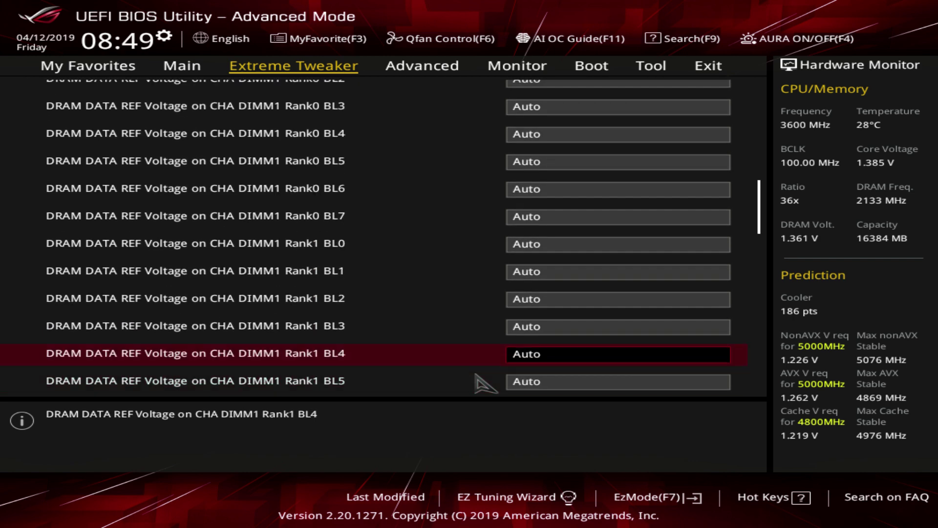
key("Up")
key("Up")
key("Up")
key("Up")
key("Up")
key("Up")
key("Up")
key("Up")
key("Up")
key("Up")
key("Up")
key("Up")
key("Up")
key("Up")
key("Up")
key("Up")
key("Up")
key("Up")
key("Up")
key("Up")
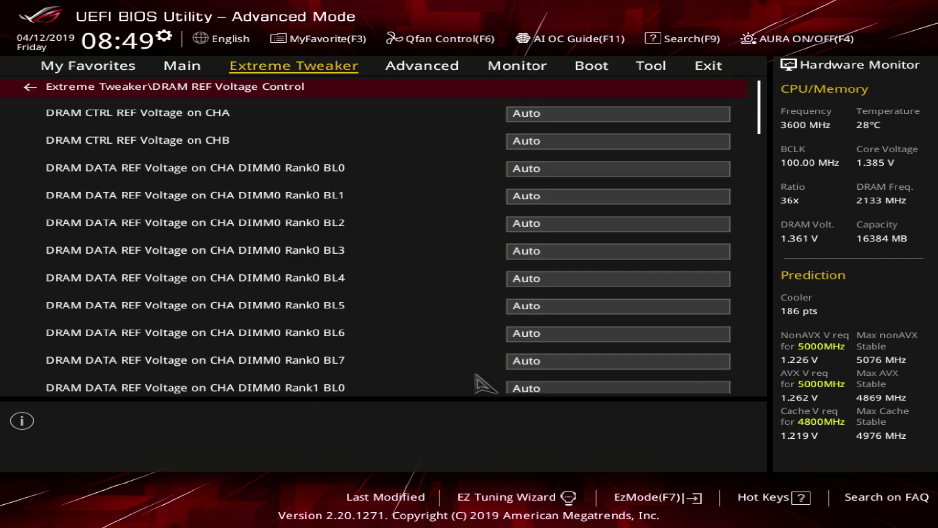
Set the DRAM CTRL REF Voltage on CHA to 0.50000.
key("Down")
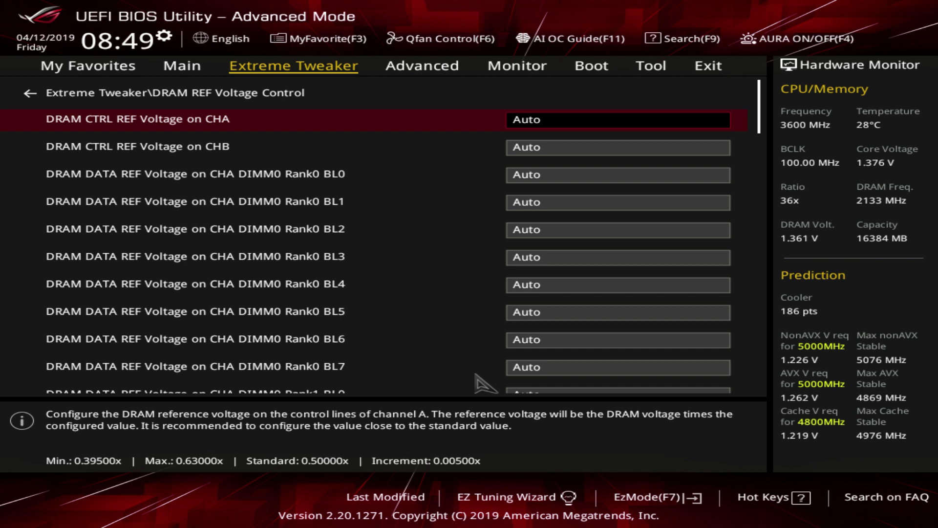
type("0")
key("Return")
key("plus")
key("plus")
key("plus")
key("plus")
key("plus")
key("plus")
key("plus")
key("plus")
key("plus")
key("plus")
key("plus")
key("plus")
key("plus")
key("plus")
key("plus")
key("plus")
key("plus")
key("plus")
key("plus")
key("plus")
key("plus")
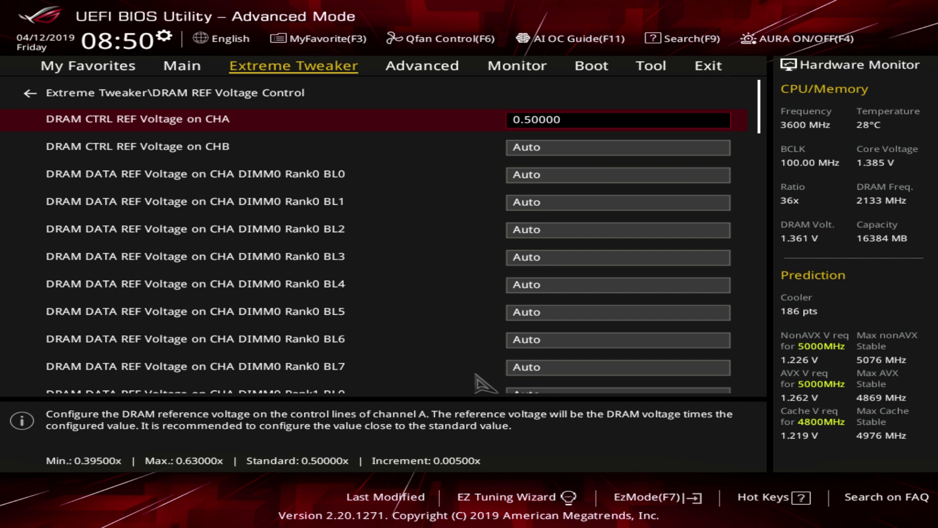
Step the DRAM CTRL REF Voltage on CHA up and back down in 0.00500 increments.
key("plus")
key("plus")
key("plus")
key("plus")
key("plus")
key("plus")
key("plus")
key("plus")
key("plus")
key("plus")
key("plus")
key("plus")
key("plus")
key("plus")
key("minus")
key("minus")
key("minus")
key("minus")
key("minus")
key("minus")
key("minus")
key("minus")
key("minus")
key("minus")
key("minus")
key("minus")
key("minus")
key("minus")
Return the DRAM CTRL REF Voltage on CHA to Auto and leave the DRAM REF Voltage Control page.
type("a")
key("Return")
key("Escape")
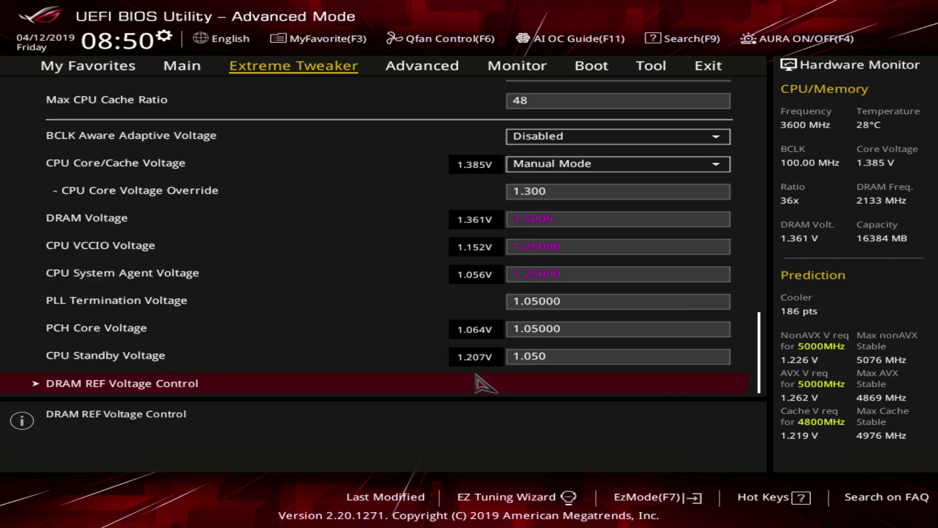
Examine the DRAM reference voltage entries from CHB DIMM1 Rank1 BL7 back up to the start, and return to Extreme Tweaker.
key("Return")
key("Up")
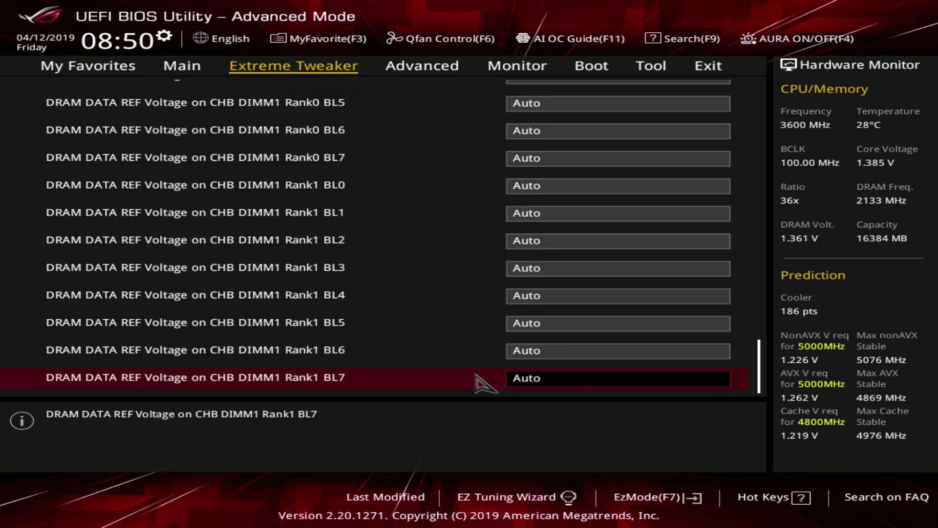
key("Up")
key("Up")
key("Up")
key("Up")
key("Up")
key("Up")
key("Up")
key("Up")
key("Up")
key("Up")
key("Up")
key("Up")
key("Up")
key("Up")
key("Up")
key("Up")
key("Up")
key("Up")
key("Up")
key("Up")
key("Up")
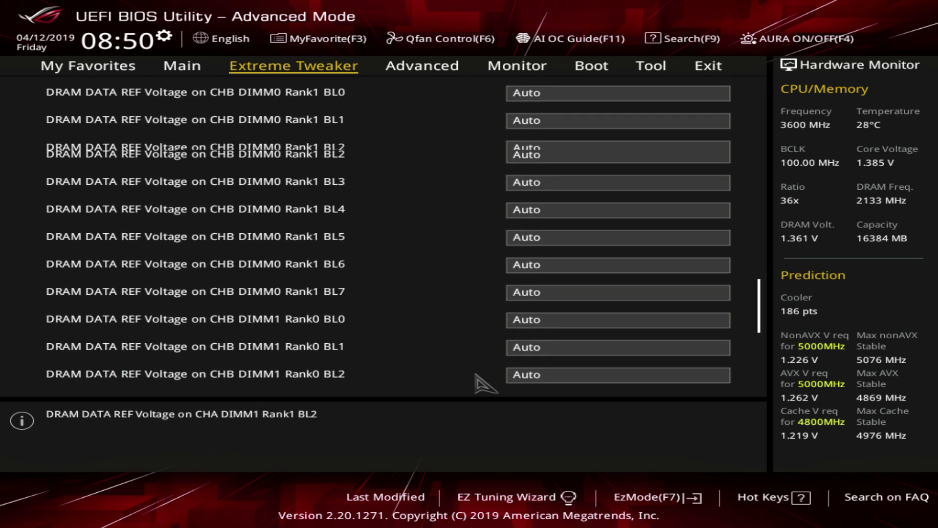
key("Up")
key("Up")
key("Up")
key("Up")
key("Up")
key("Up")
key("Up")
key("Up")
key("Up")
key("Up")
key("Up")
key("Up")
key("Up")
key("Up")
key("Up")
key("Up")
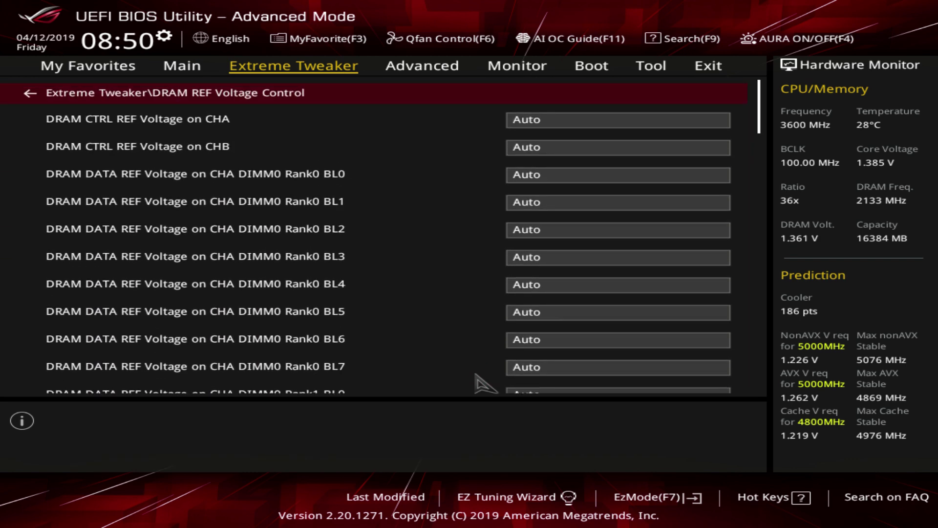
key("Return")
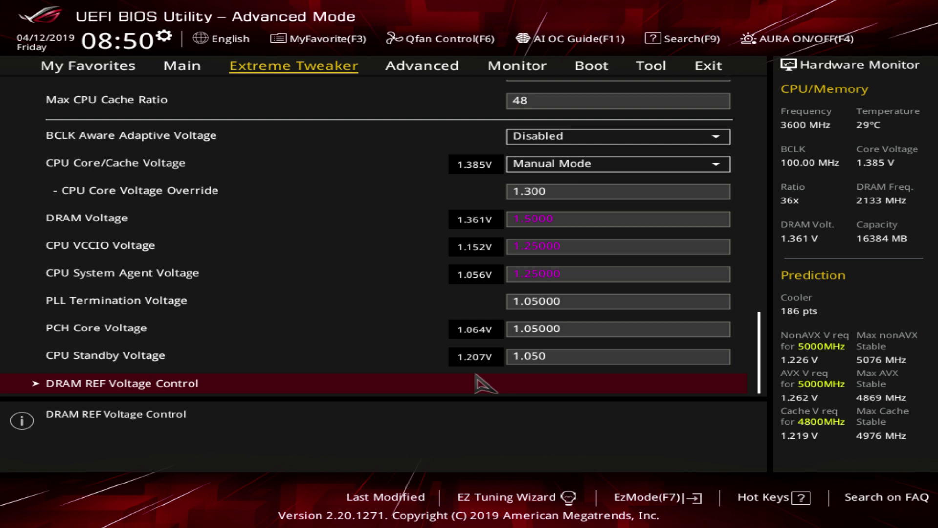
Reopen DRAM REF Voltage Control, look over the CHA DIMM0 Rank0 entries, and return to Extreme Tweaker.
left_click(484, 384)
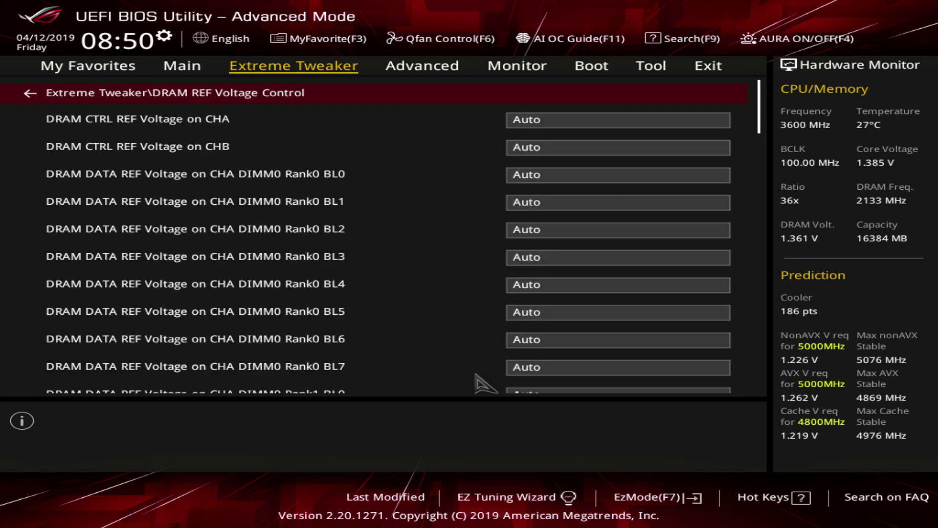
key("Down")
key("Down")
key("Down")
key("Down")
key("Down")
key("Down")
key("Down")
key("Down")
key("Down")
key("Down")
key("Up")
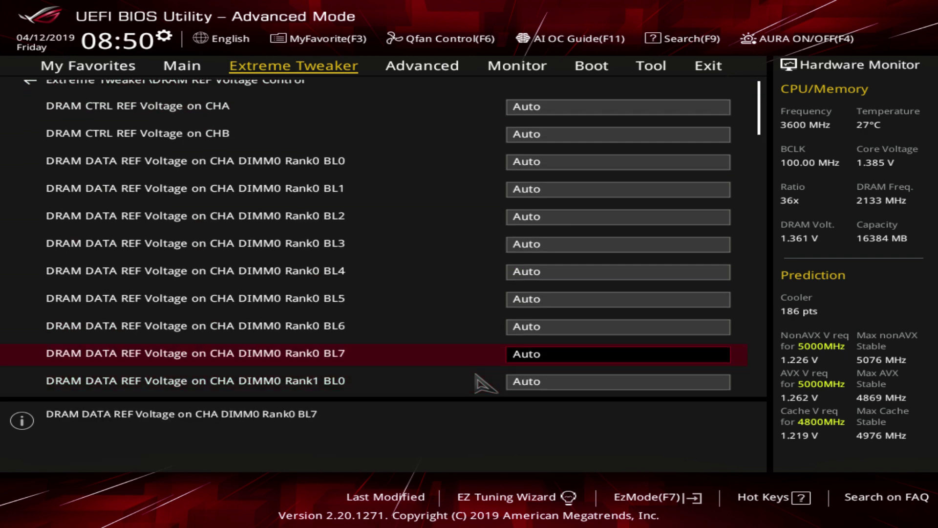
key("Escape")
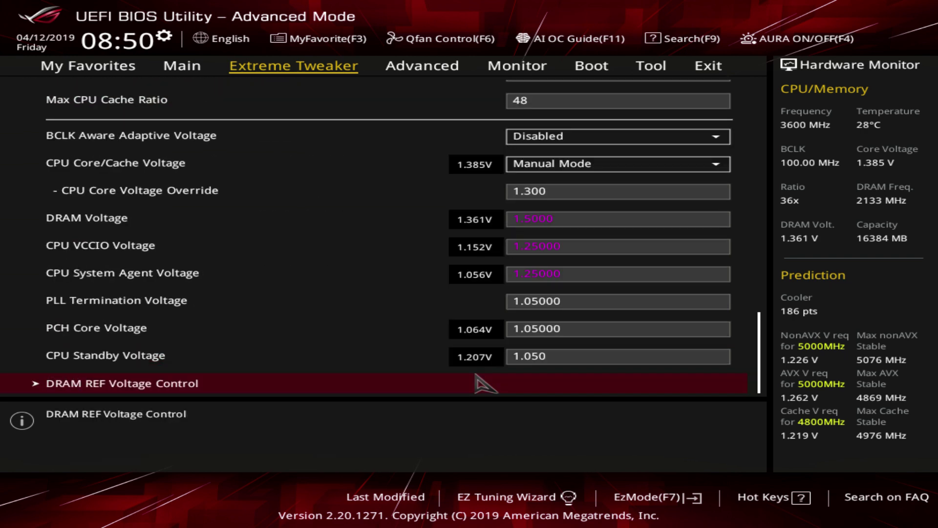
Go back up past the voltage and cache ratio settings and open DRAM Timing Control.
key("Up")
key("Up")
key("Up")
key("Up")
key("Up")
key("Up")
key("Up")
key("Up")
key("Up")
key("Up")
key("Up")
key("Up")
key("Up")
key("Up")
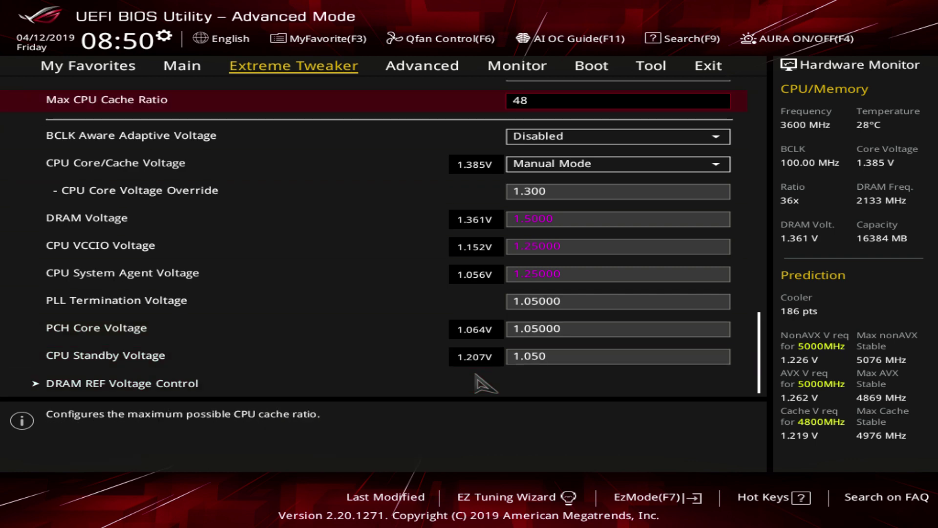
key("Up")
key("Up")
key("Up")
key("Up")
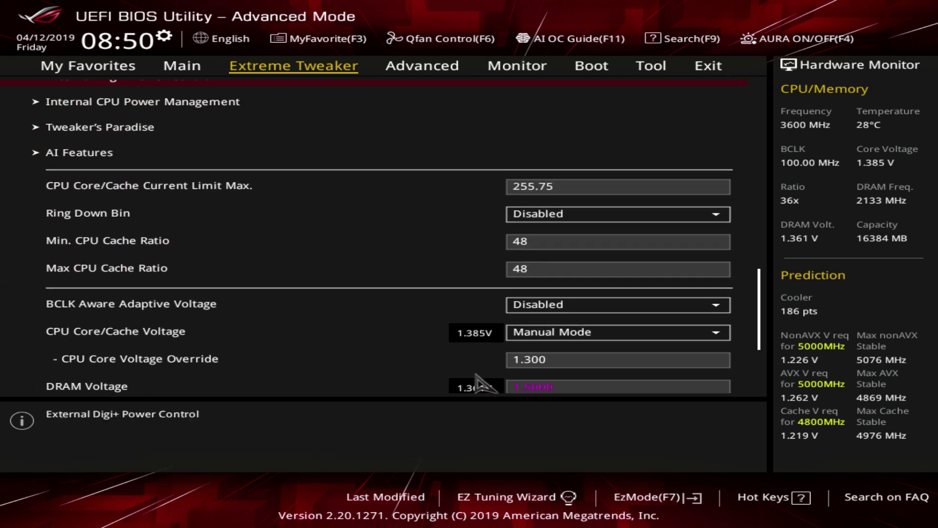
key("Up")
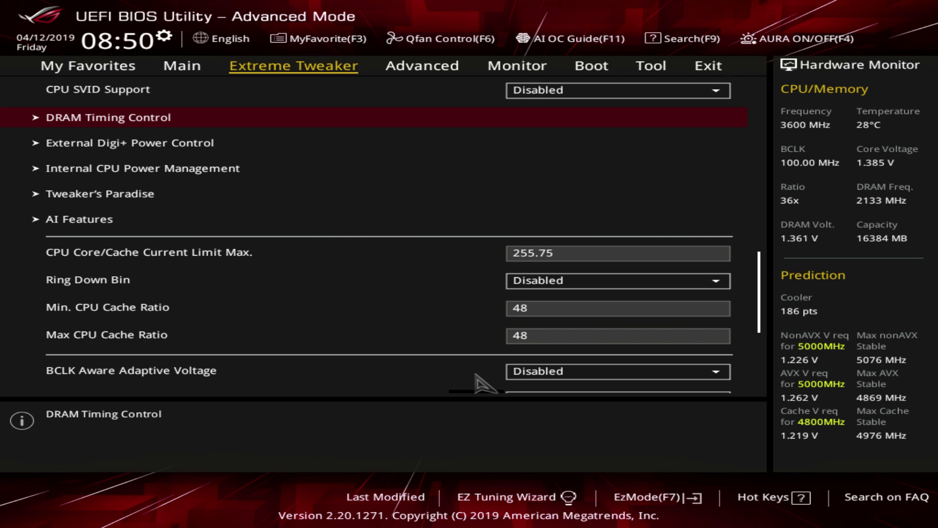
key("Return")
Examine the DRAM timings from the third timings up through the secondary and primary timings.
key("Up")
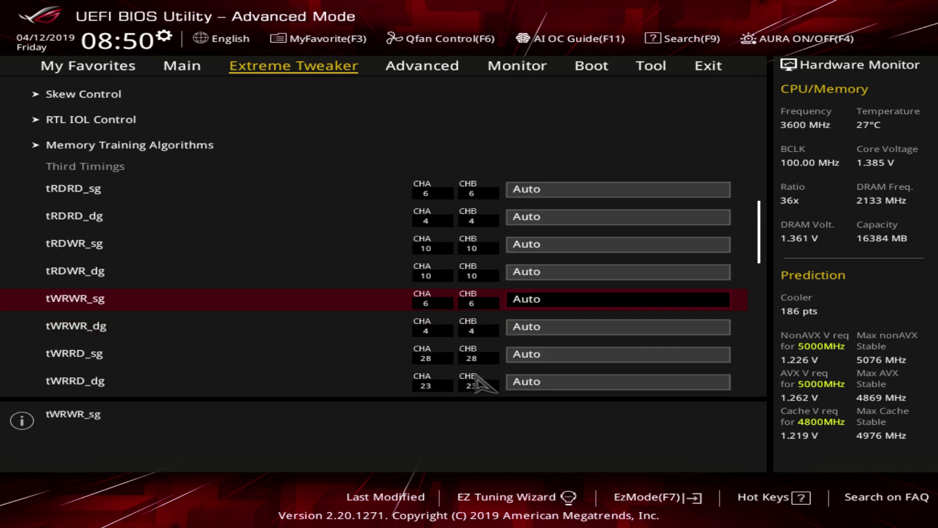
key("Up")
key("Up")
key("Up")
key("Up")
key("Up")
key("Up")
key("Up")
key("Up")
key("Up")
key("Up")
key("Up")
key("Up")
key("Up")
key("Up")
key("Up")
key("Up")
key("Up")
key("Up")
key("Up")
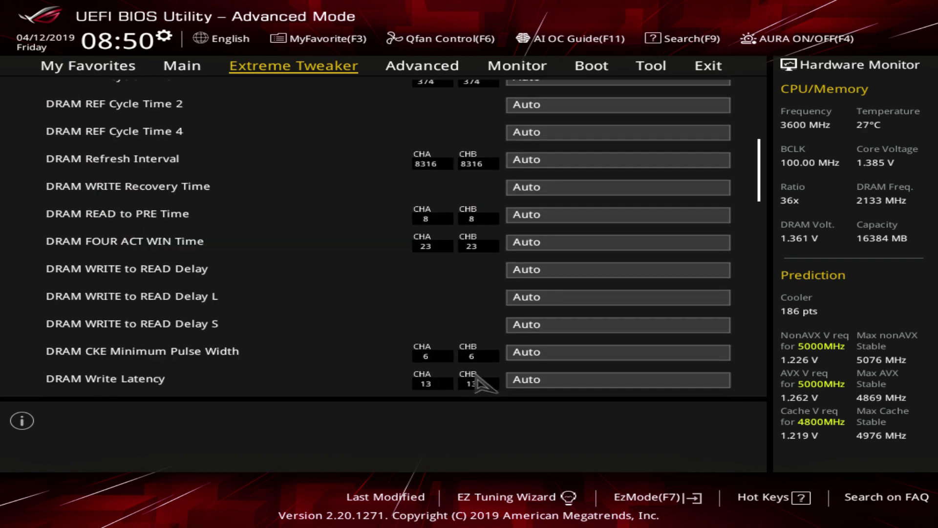
key("Up")
key("Up")
key("Up")
key("Up")
key("Up")
key("Up")
key("Up")
key("Up")
key("Up")
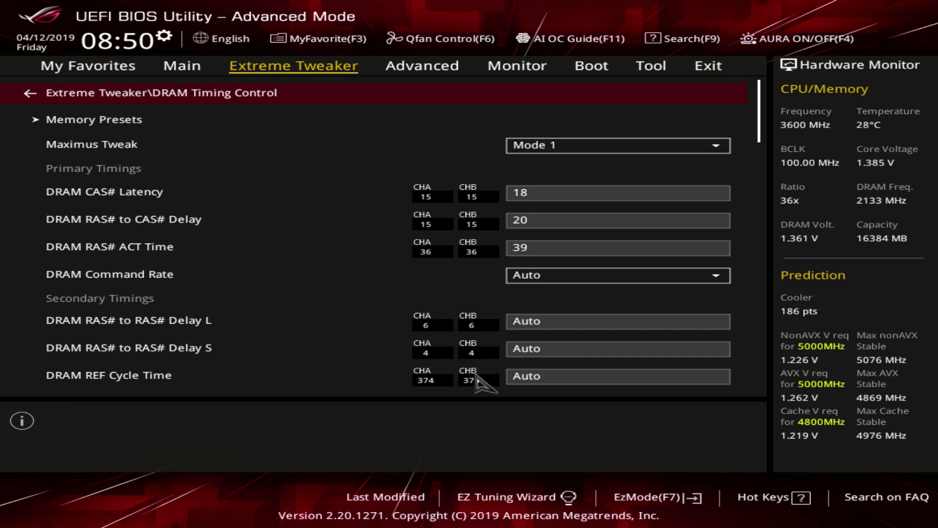
Open the memory presets for 2x4GB Hynix Single-Side.
key("Down")
key("Return")
key("Down")
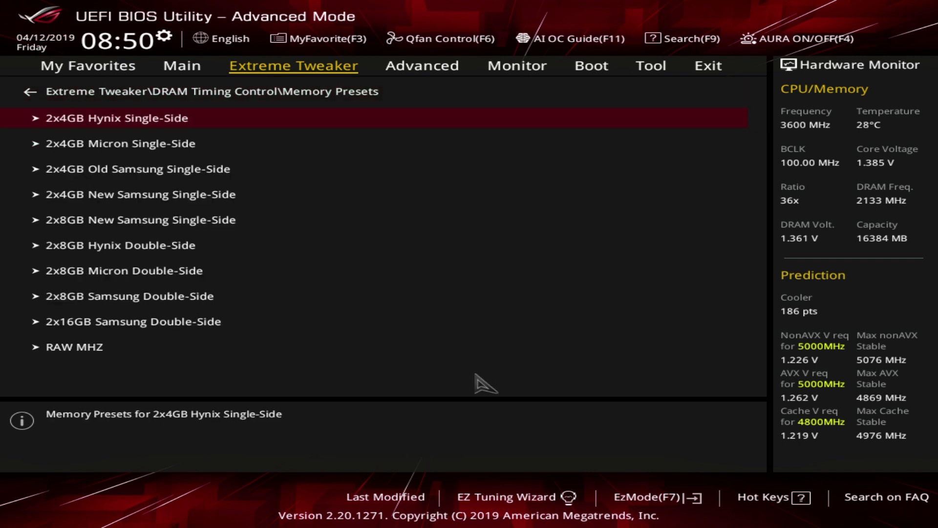
key("Return")
Look through the 2x4GB Hynix Single-Side timing profiles up to the LN2 entries, and return to Memory Presets.
key("Down")
key("Down")
key("Down")
key("Down")
key("Down")
key("Down")
key("Down")
key("Down")
key("Down")
key("Down")
key("Down")
key("Down")
key("Down")
key("Down")
key("Down")
key("Down")
key("Down")
key("Down")
key("Down")
key("Down")
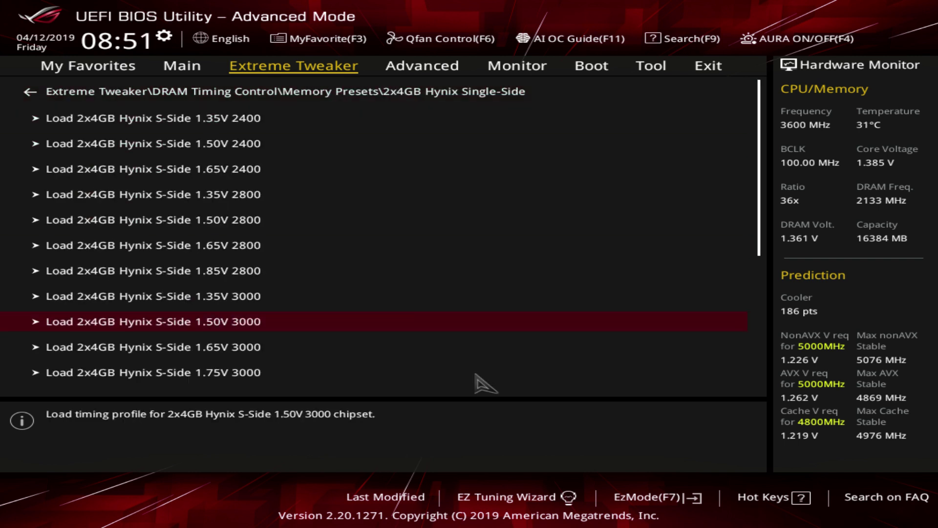
key("Up")
key("Up")
key("Up")
key("Up")
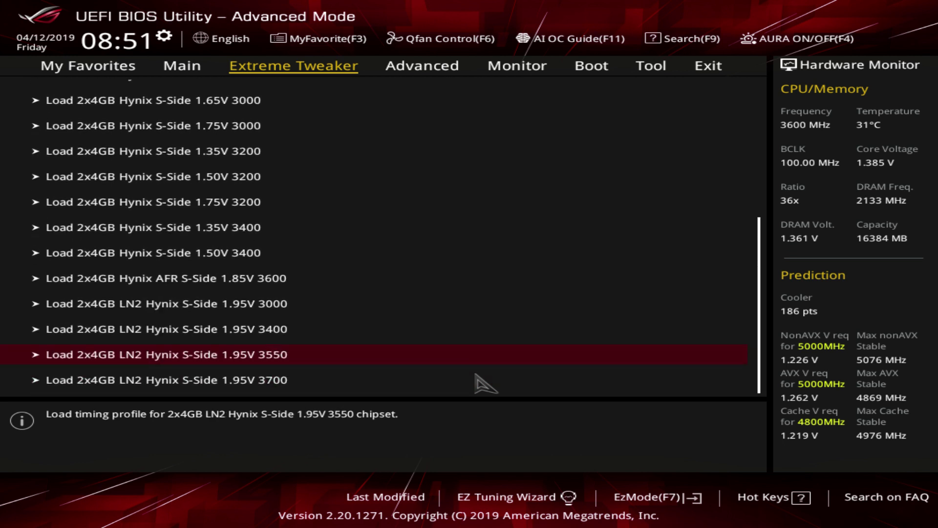
key("Escape")
Glance at the 2x4GB Micron Single-Side presets and go back to the preset list.
key("Down")
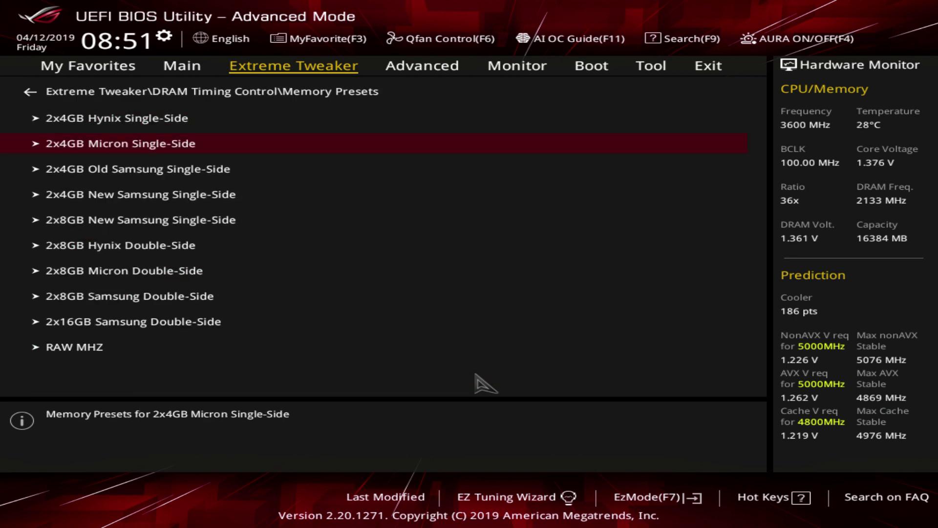
key("Return")
key("Escape")
key("Down")
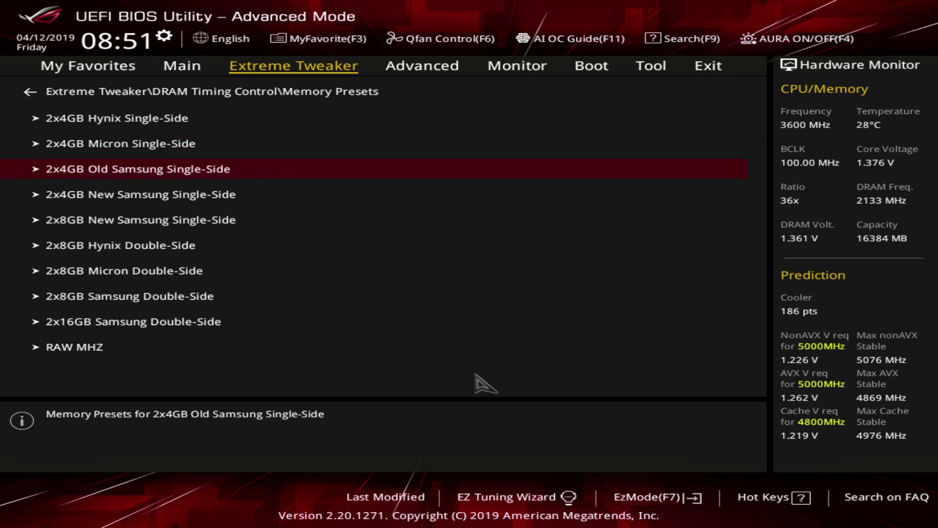
Reopen 2x4GB Hynix Single-Side, review its LN2 1.95V and lower-speed profiles, and leave without loading one.
key("Up")
key("Up")
key("Return")
key("Down")
key("Down")
key("Down")
key("Down")
key("Down")
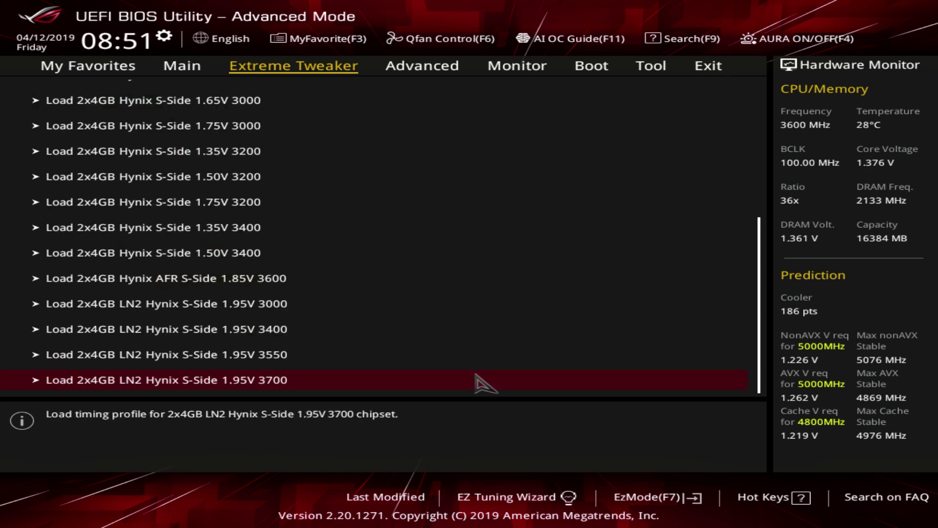
key("Up")
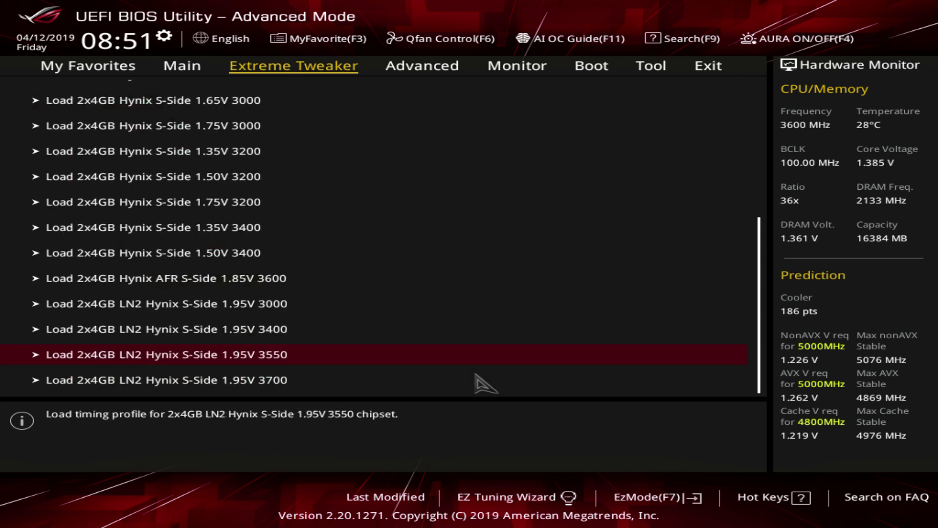
key("Up")
key("Up")
key("Page_Up")
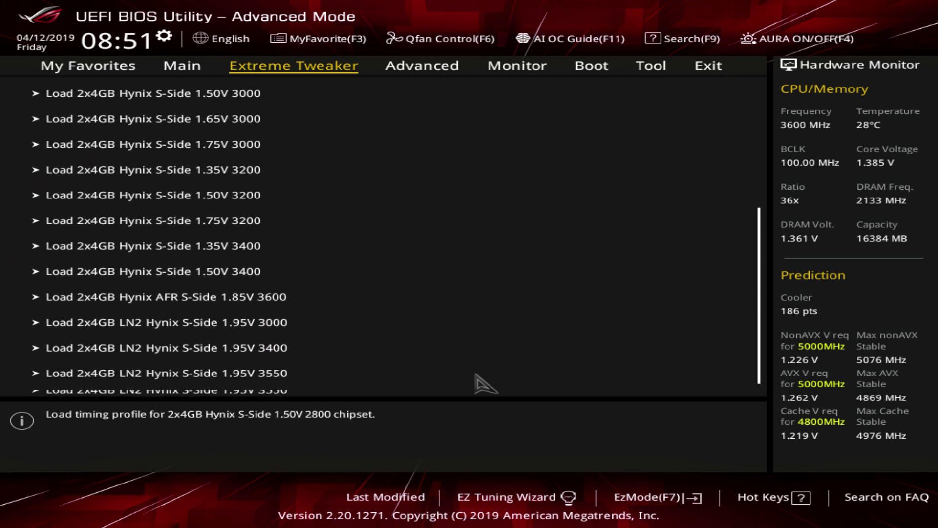
key("Down")
key("Down")
key("Down")
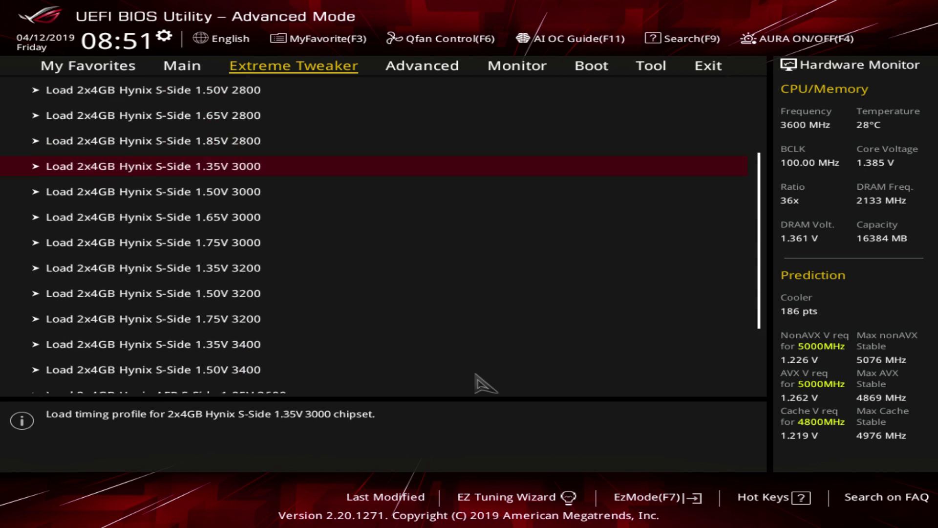
key("Escape")
Open 2x4GB Micron Single-Side, look over its profiles from 1.35V 2400 to 1.50V 3200, and go back.
key("Down")
key("Return")
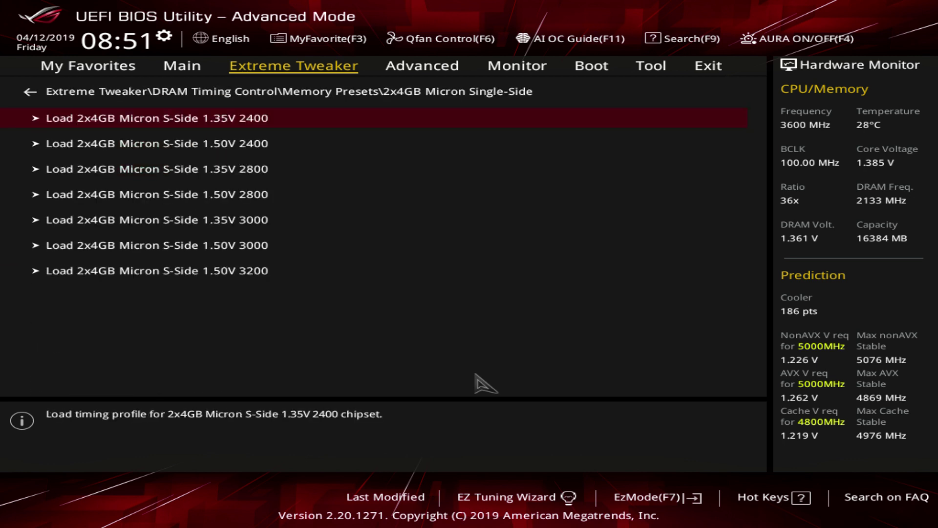
key("Down")
key("Down")
key("Down")
key("Down")
key("Down")
key("Down")
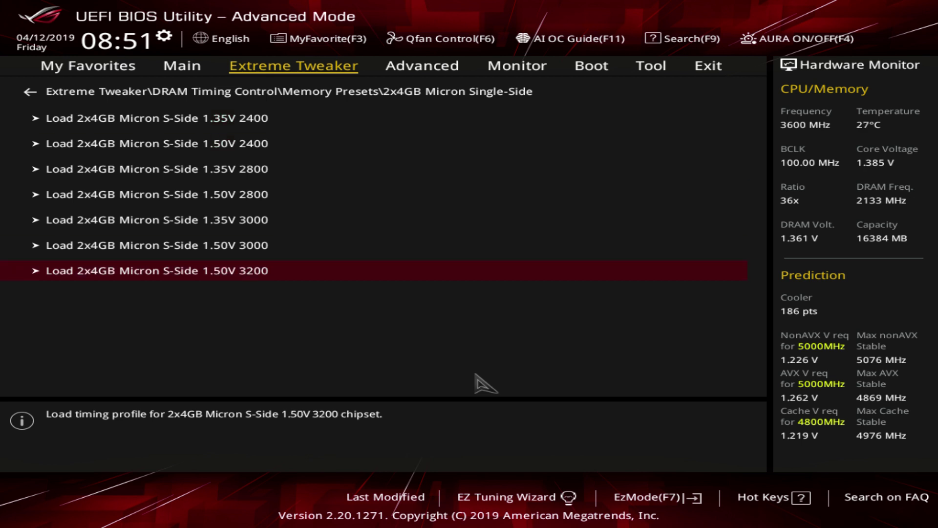
key("Escape")
Open 2x4GB Old Samsung Single-Side, examine its timing profiles, and return to the preset list.
key("Down")
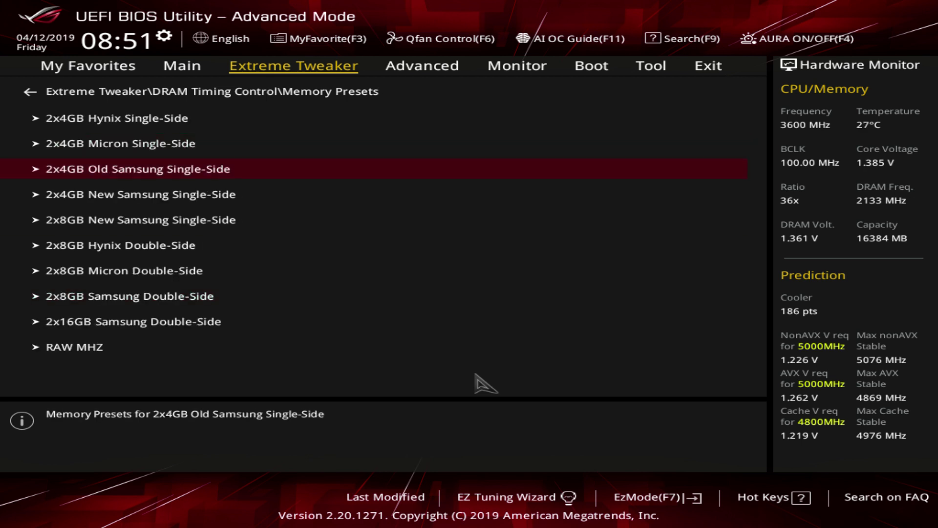
key("Return")
key("Down")
key("Down")
key("Down")
key("Down")
key("Down")
key("Down")
key("Down")
key("Down")
key("Down")
key("Down")
key("Down")
key("Down")
key("Down")
key("Down")
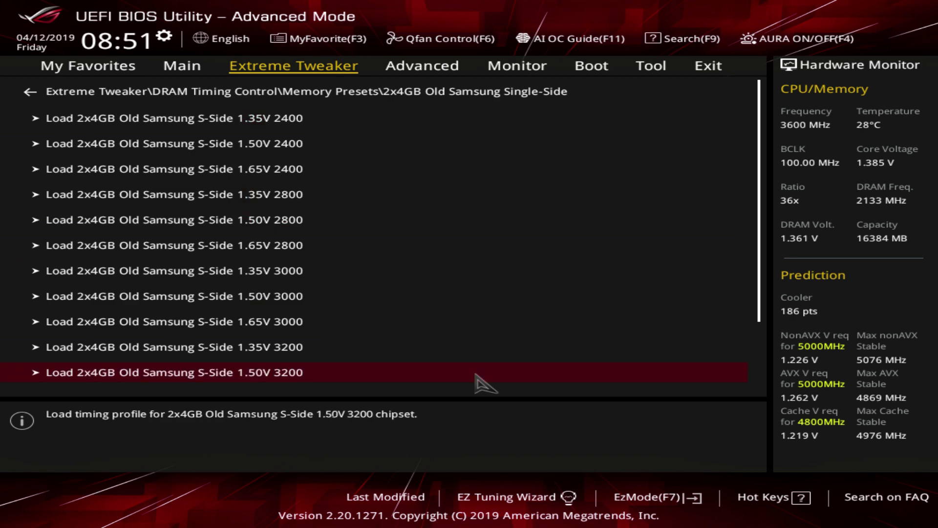
key("Escape")
Open 2x4GB New Samsung Single-Side, view the profiles at the end of its list, and go back.
key("Down")
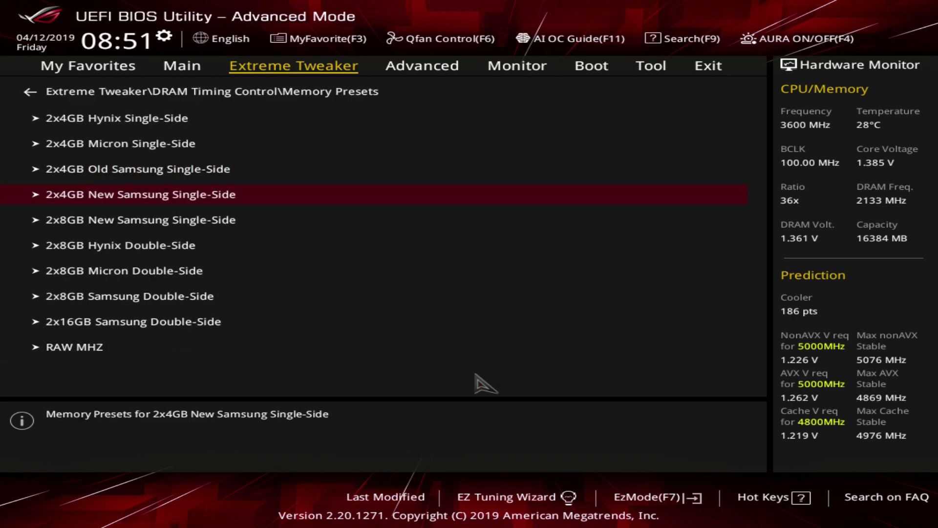
key("Return")
key("Up")
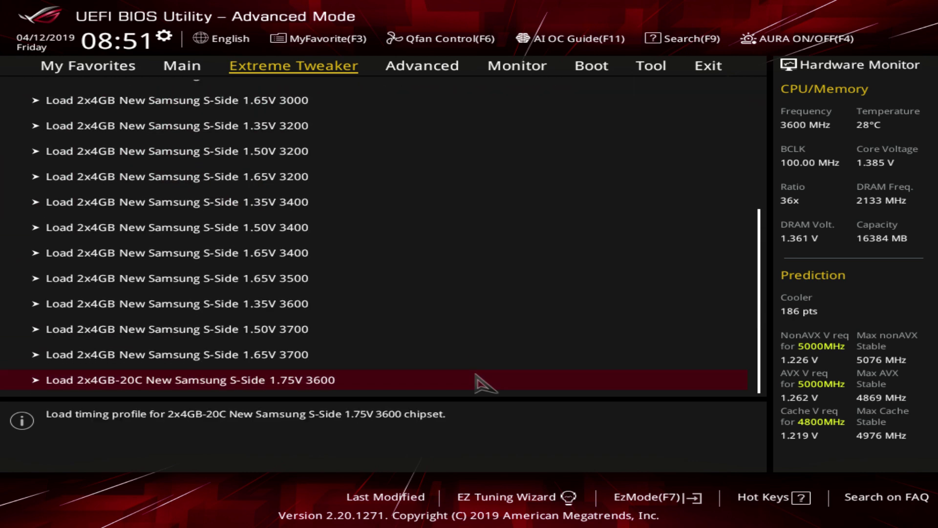
key("Escape")
Open 2x8GB New Samsung Single-Side and read the description of the XTU 2.00V 4133 pro overclocker profile.
key("Down")
key("Return")
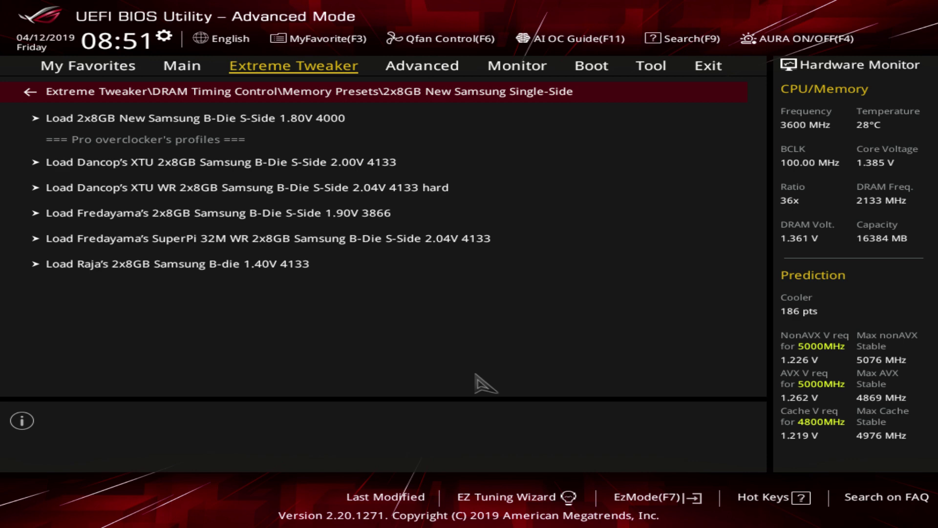
key("Escape")
key("Return")
key("Down")
key("Up")
key("Up")
key("Up")
key("Up")
key("Up")
key("Up")
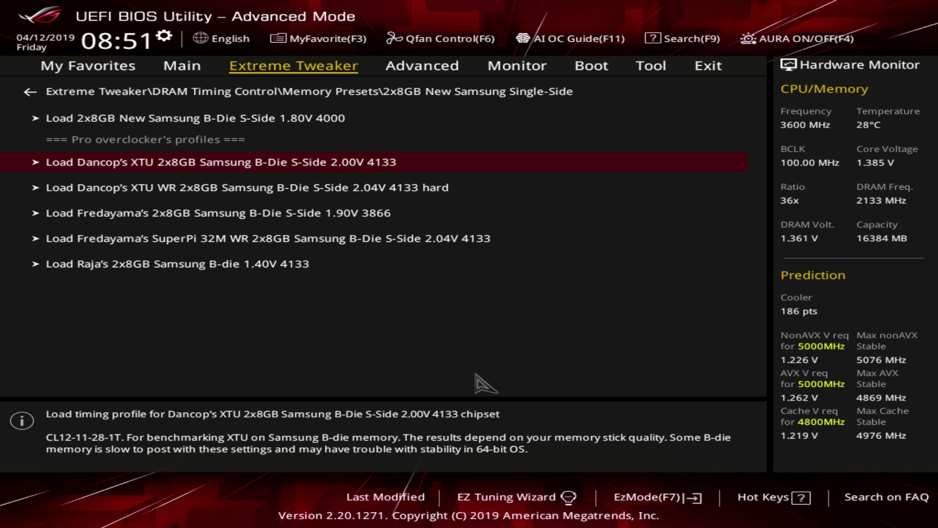
Review the remaining Samsung B-Die profiles, including the 1.40V 4133 and 1.80V 4000 entries, and return to Memory Presets.
key("Down")
key("Down")
key("Down")
key("Down")
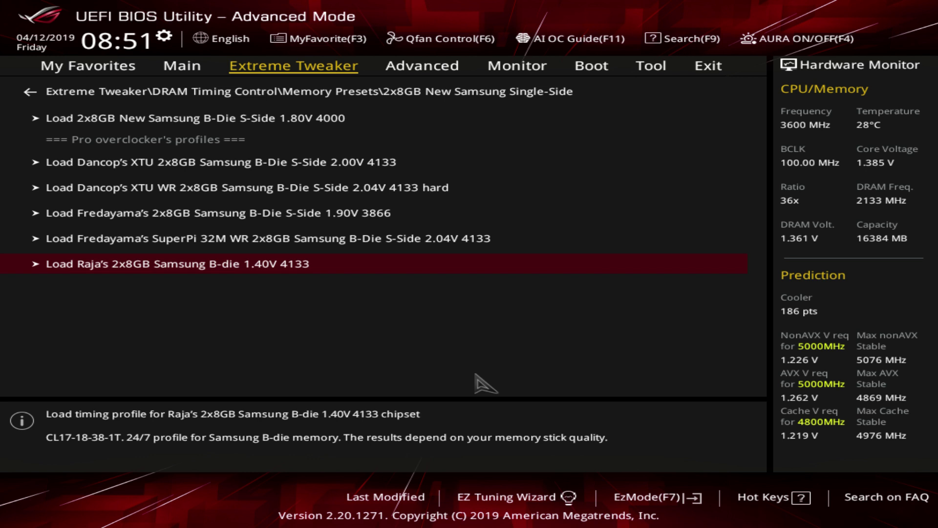
key("Up")
key("Up")
key("Up")
key("Up")
key("Up")
key("Up")
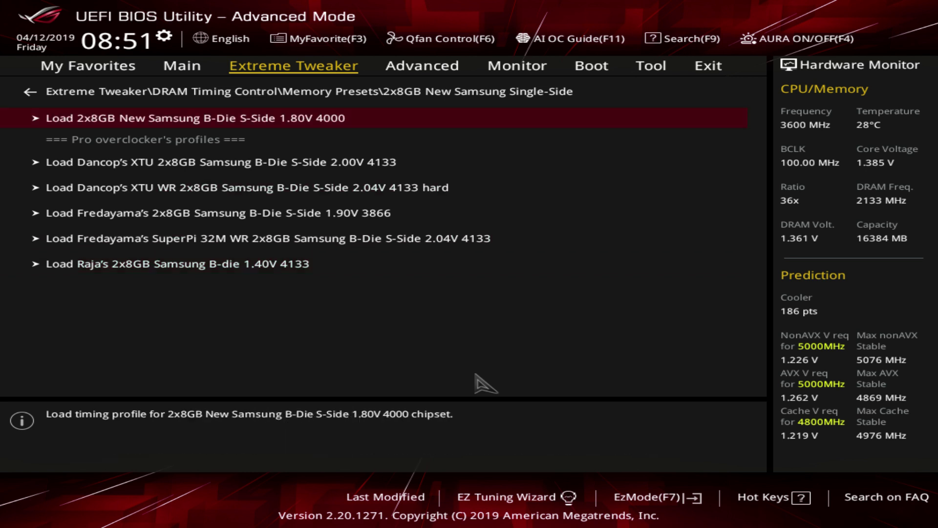
key("Down")
key("Escape")
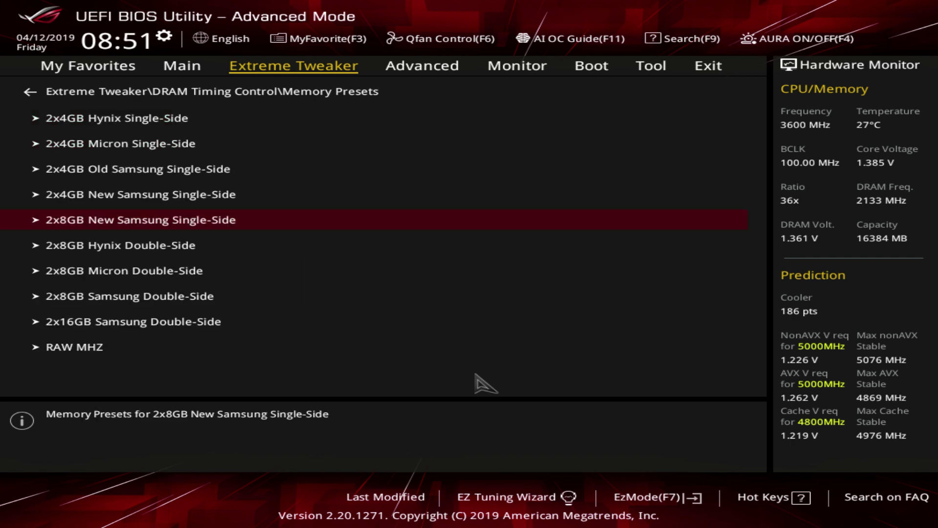
View the 2x8GB Hynix Double-Side and 2x8GB Micron Double-Side presets, and return to the preset list.
key("Down")
key("Return")
key("Escape")
key("Down")
key("Return")
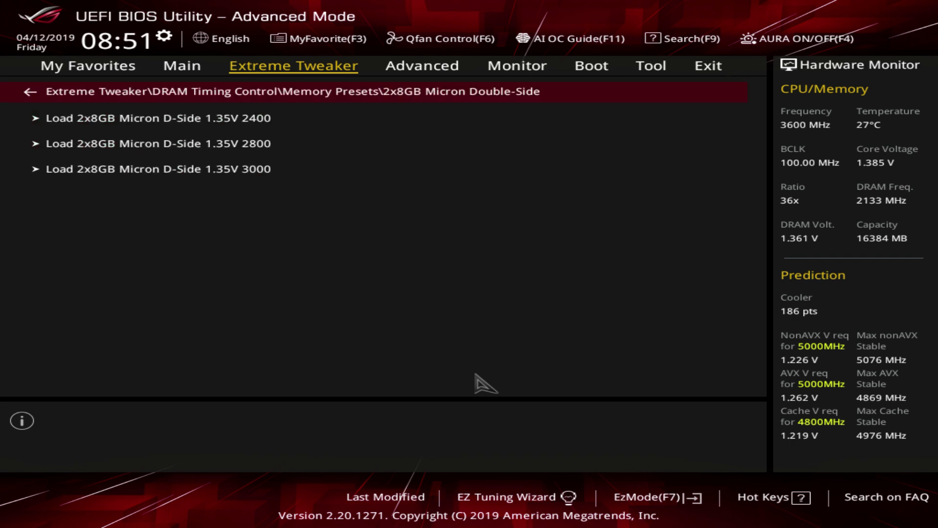
key("Escape")
View the 2x8GB Samsung Double-Side and 2x16GB Samsung Double-Side presets, and return to the preset list.
key("Down")
key("Return")
key("Escape")
key("Down")
key("Return")
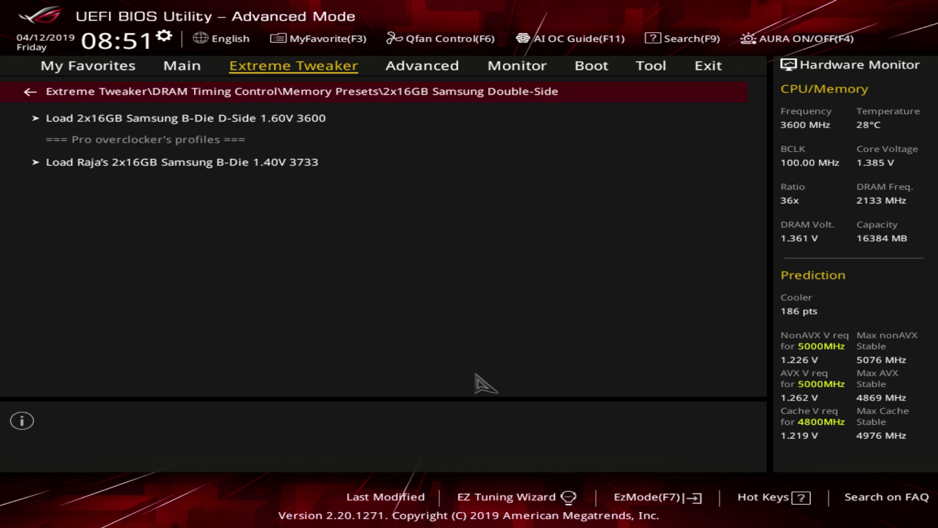
key("Escape")
Check the RAW MHZ preset without loading it, and return to DRAM Timing Control.
key("Down")
key("Return")
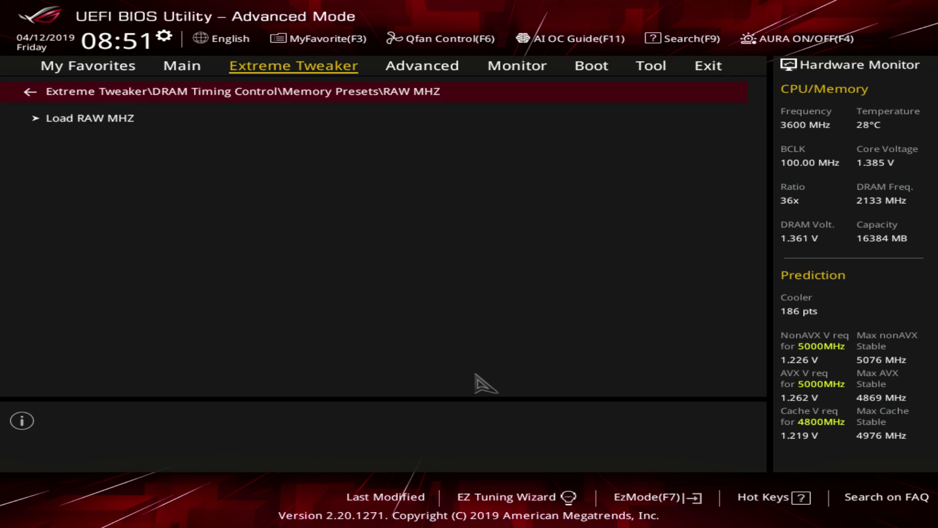
key("Down")
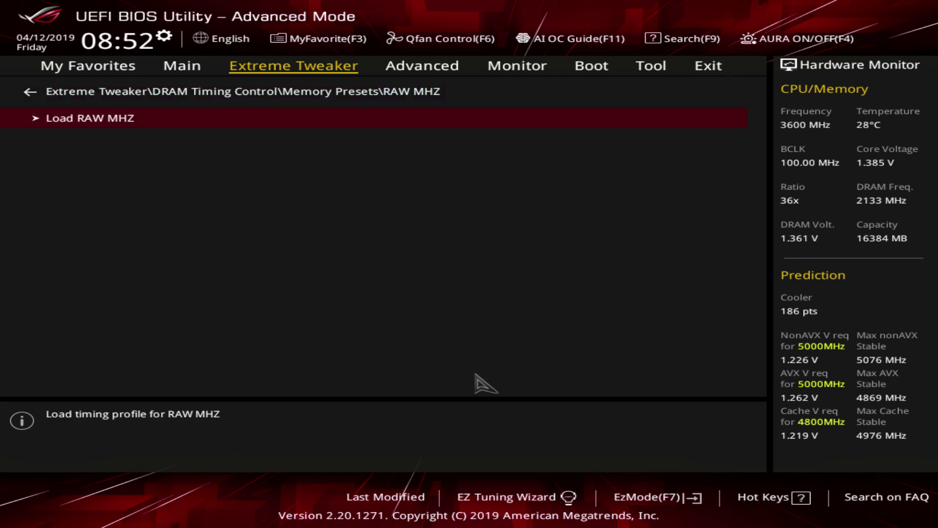
key("Escape")
key("Escape")
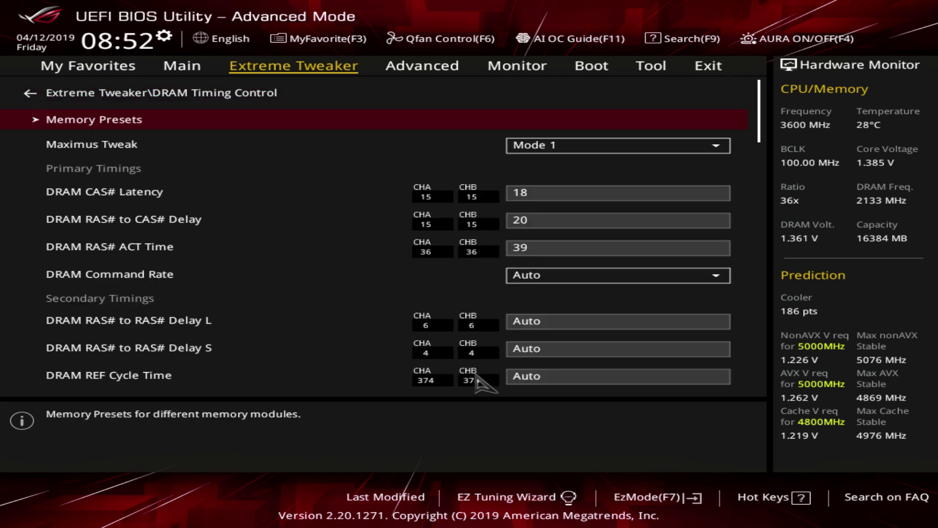
Examine the primary and secondary DRAM timings down to the Memory Training Algorithms entry.
key("Down")
key("Down")
key("Down")
key("Down")
key("Down")
key("Down")
key("Down")
key("Down")
key("Down")
key("Down")
key("Down")
key("Down")
key("Down")
key("Down")
key("Down")
key("Down")
key("Down")
key("Down")
key("Down")
key("Down")
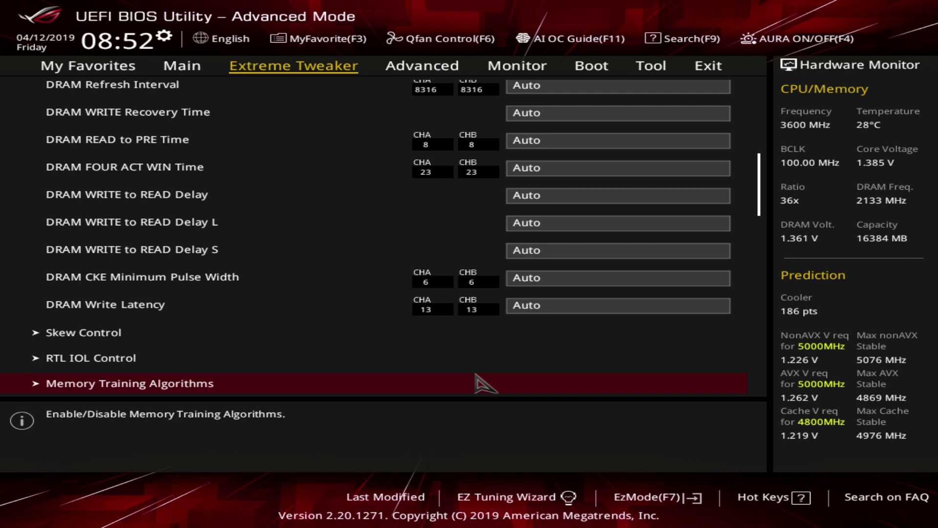
Review the DRAM timings upward through REF Cycle Time and the primary timings to Maximus Tweak.
key("Up")
key("Up")
key("Up")
key("Up")
key("Up")
key("Up")
key("Up")
key("Up")
key("Up")
key("Up")
key("Up")
key("Up")
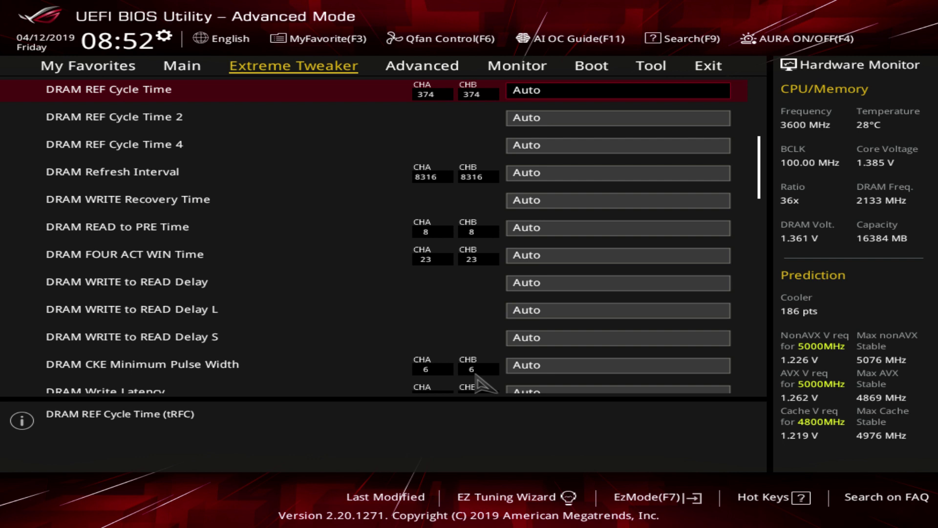
key("Up")
key("Up")
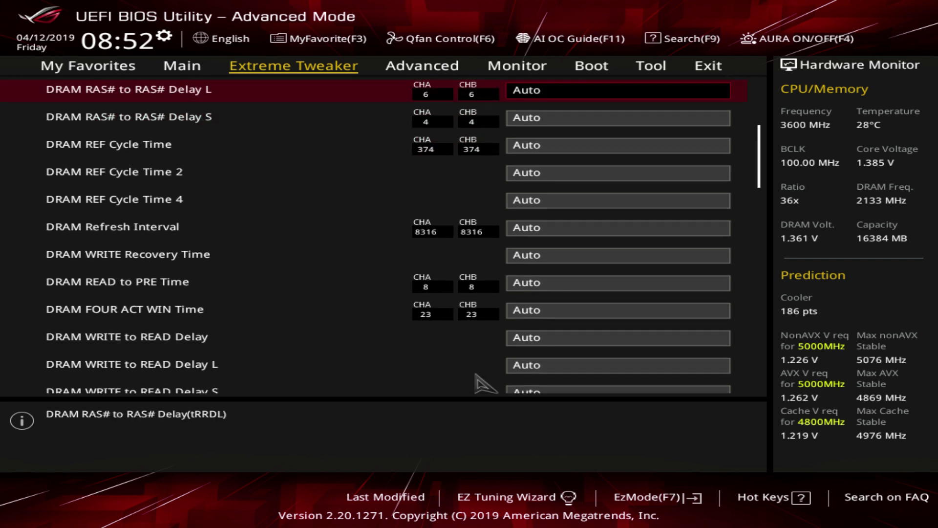
key("Up")
key("Up")
key("Up")
key("Up")
key("Up")
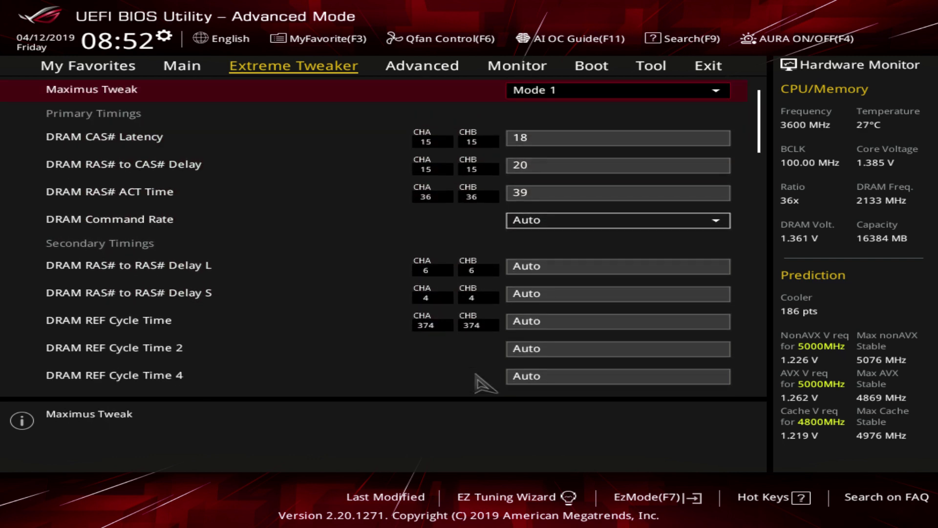
Browse the Maximus Tweak modes, try Auto, and return the setting to Mode 1.
key("Up")
key("Down")
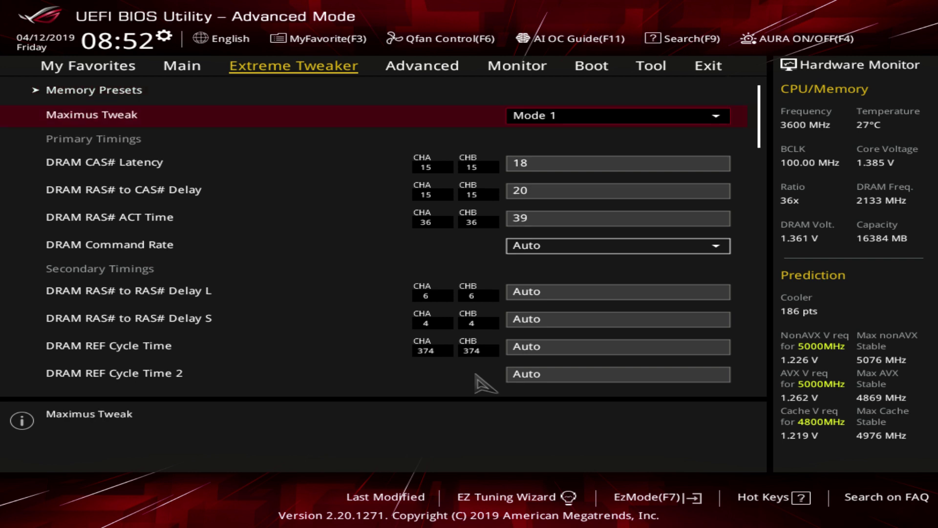
key("Return")
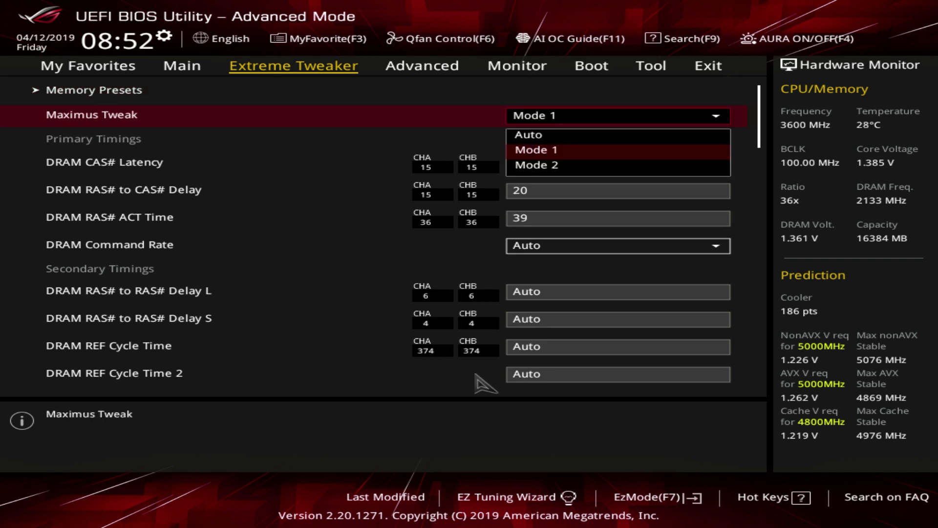
key("Down")
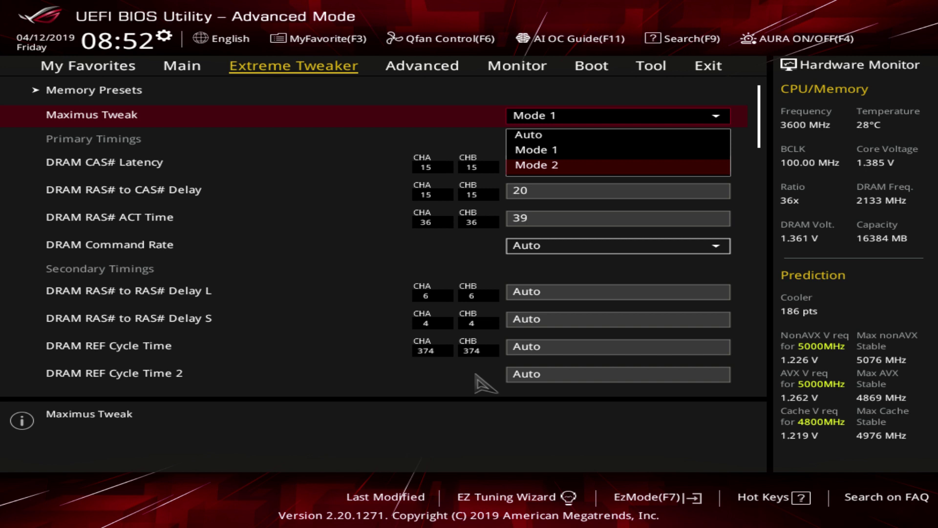
key("Up")
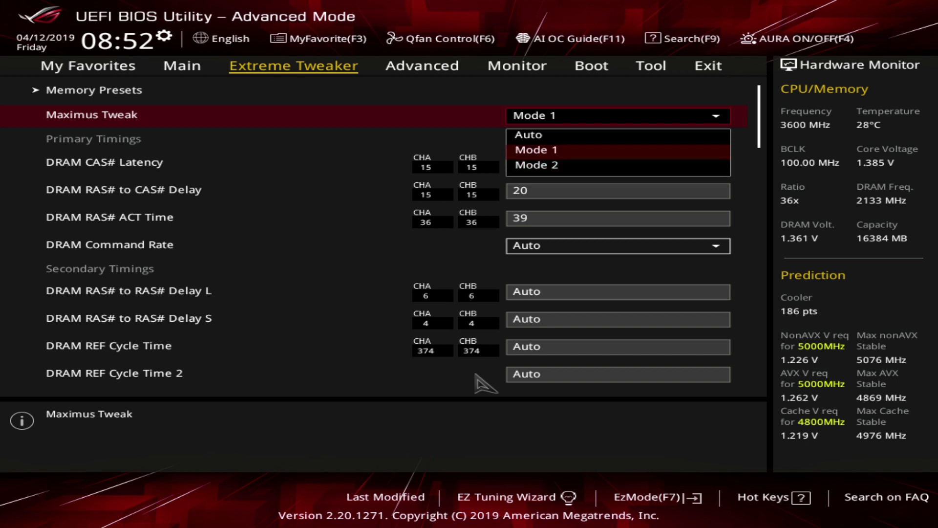
key("Up")
key("Return")
key("Return")
key("Down")
key("Return")
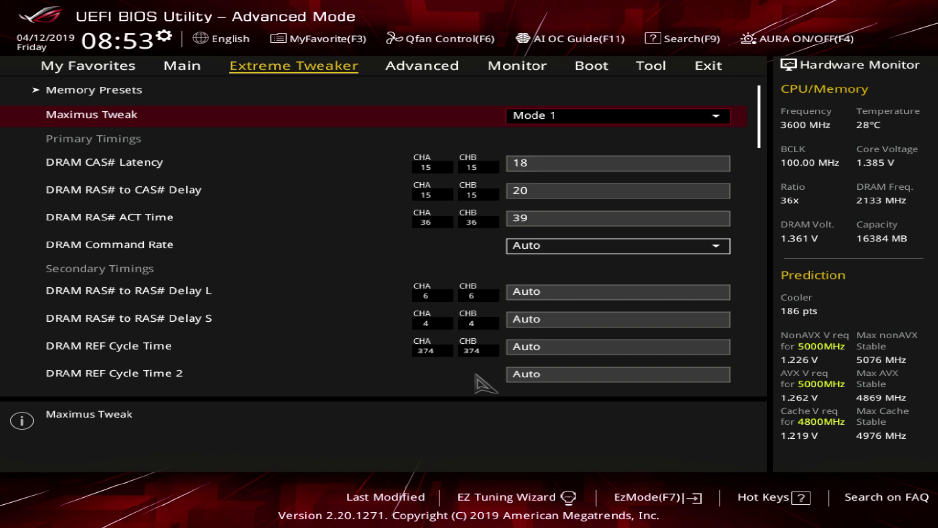
Switch Maximus Tweak to Mode 2 and back to Mode 1.
key("Return")
key("Down")
key("Return")
key("Return")
key("Up")
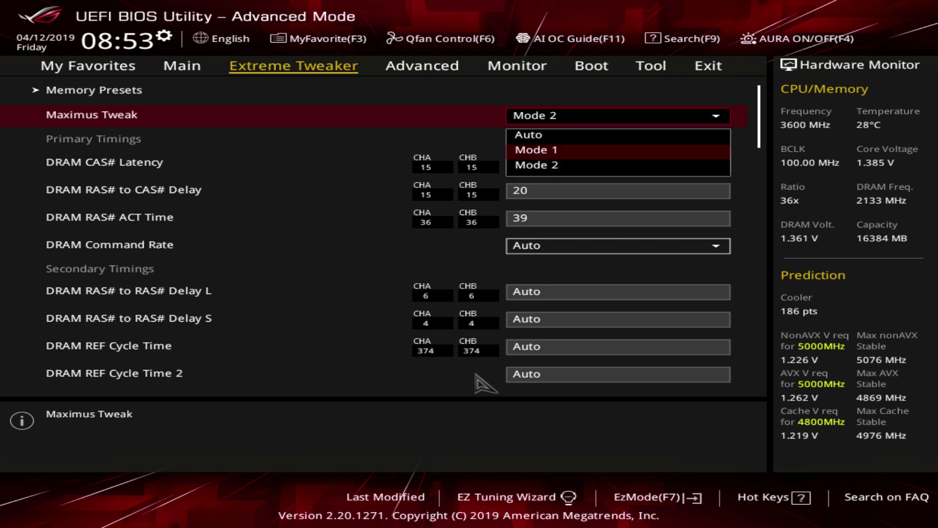
key("Return")
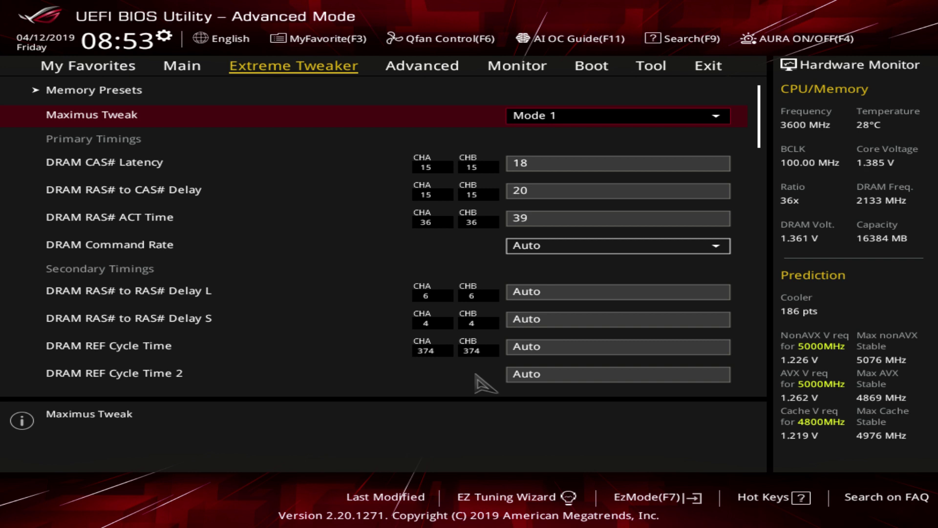
Review the primary timings DRAM CAS# Latency, DRAM RAS# to CAS# Delay and DRAM RAS# ACT Time.
key("Down")
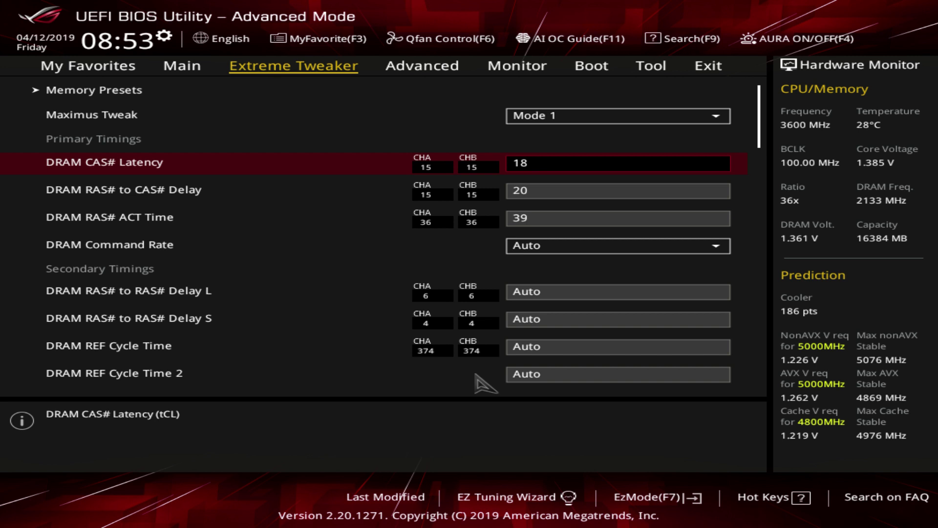
key("Down")
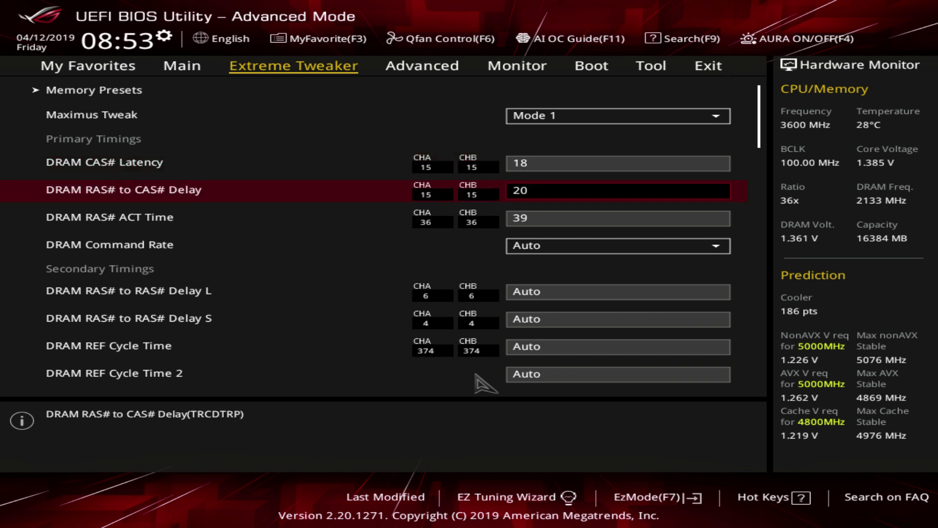
key("Down")
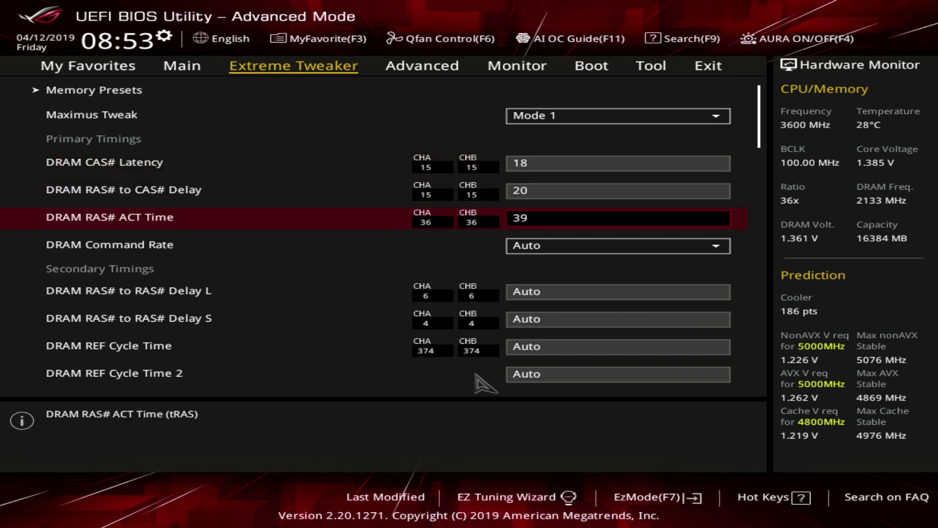
key("Up")
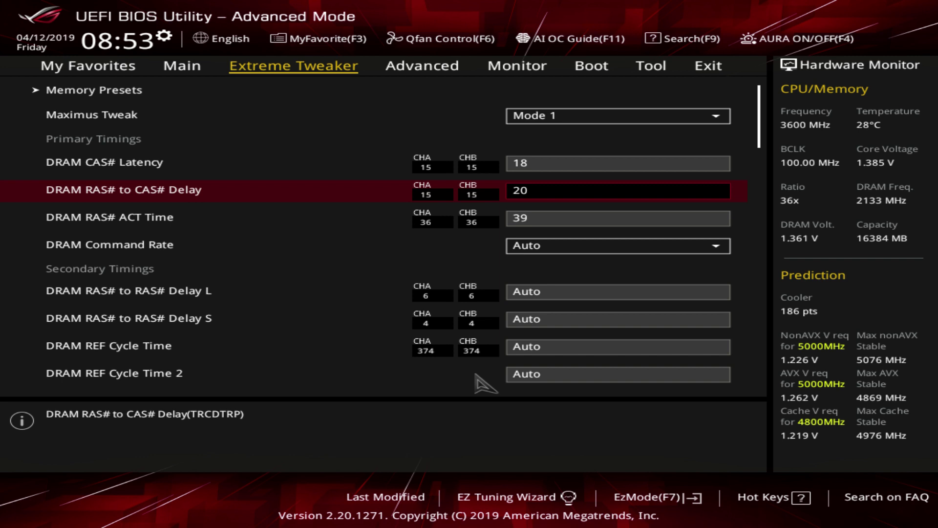
key("Down")
key("Up")
key("Up")
key("Down")
key("Down")
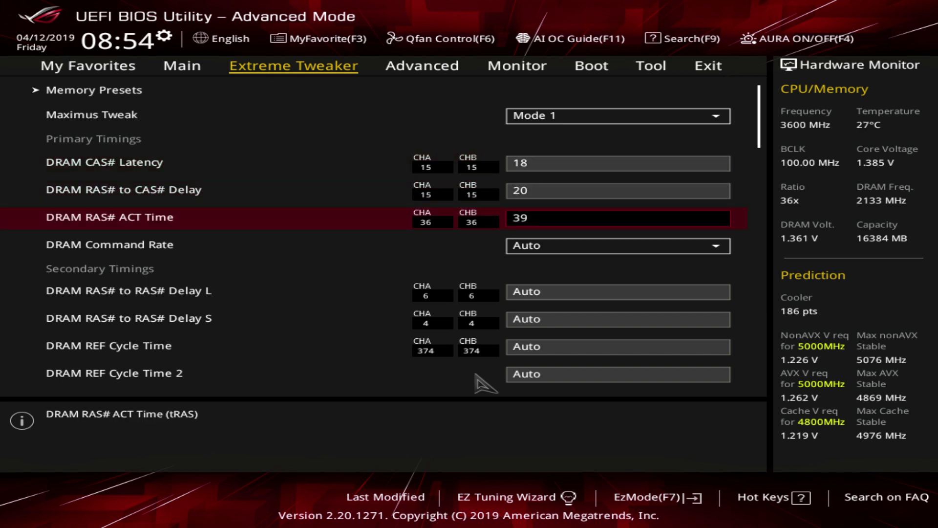
Try DRAM RAS# to CAS# Delay at 16 and restore it to 20.
key("Up")
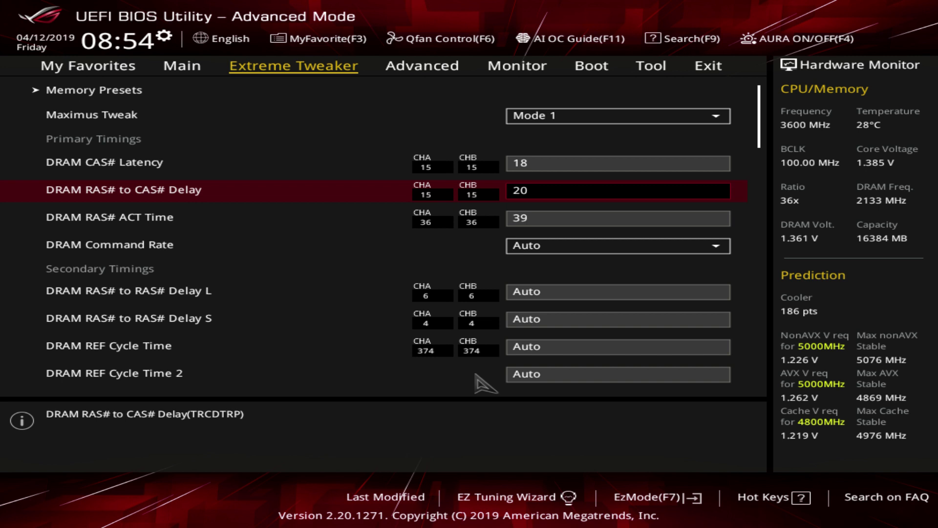
type("16")
key("Up")
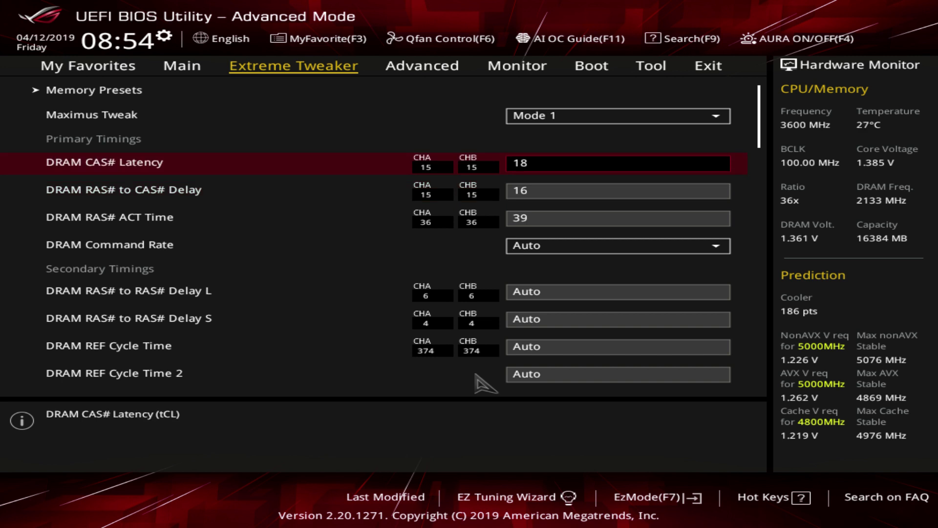
key("Down")
type("20")
key("Down")
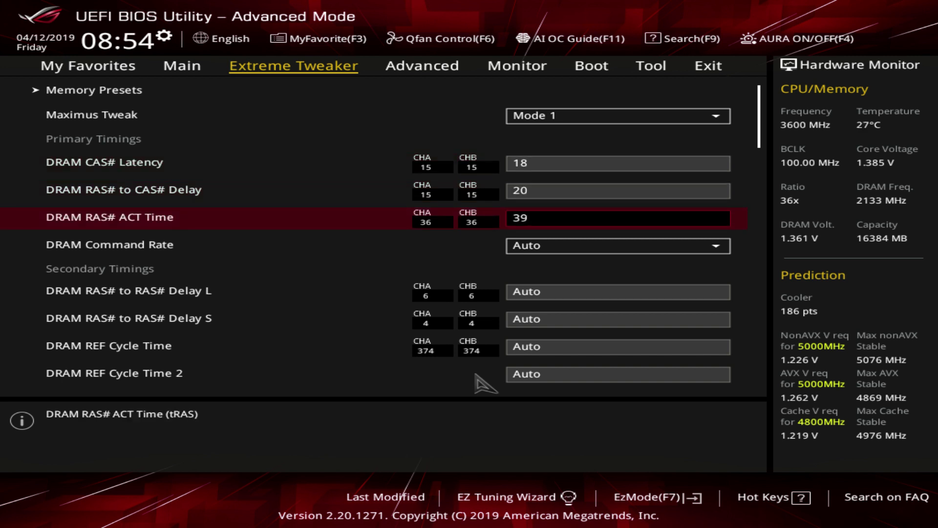
View the DRAM Command Rate options from 1N to N:1, keeping Auto selected.
key("Down")
key("Return")
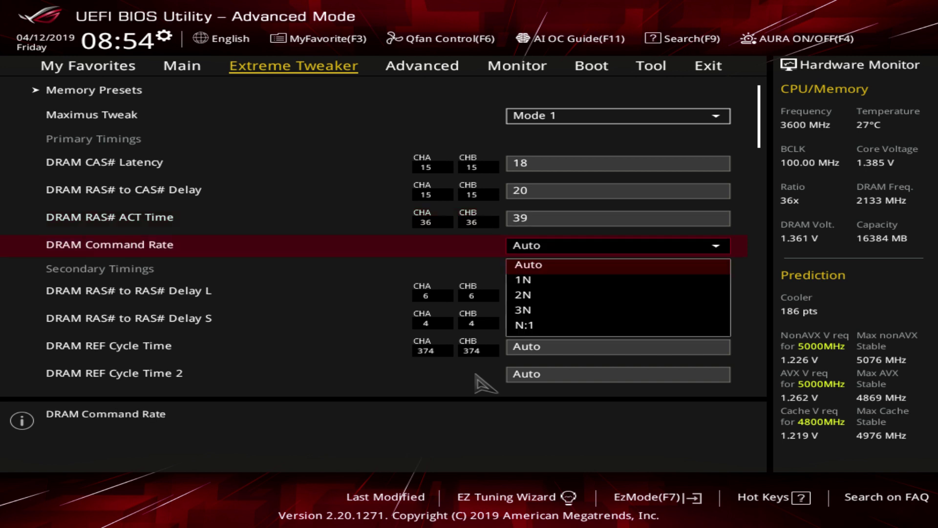
key("Down")
key("Down")
key("Down")
key("Down")
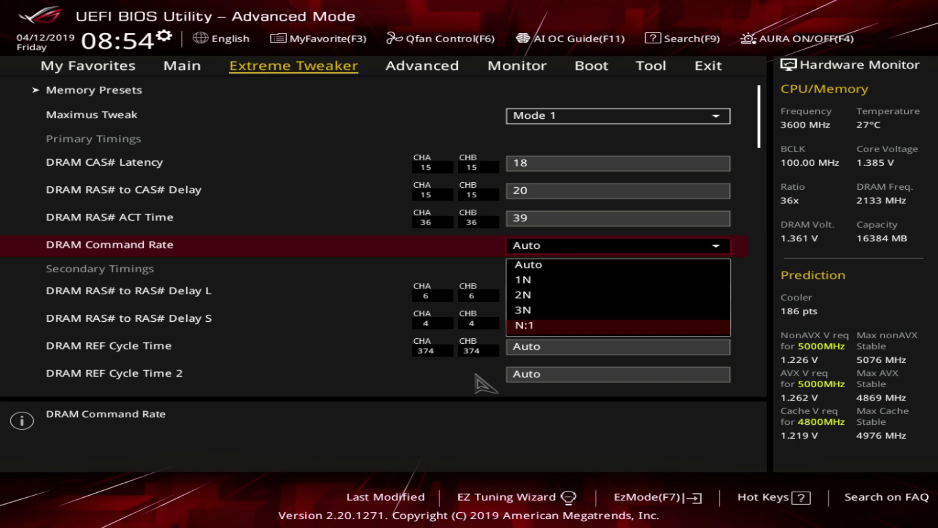
key("Up")
key("Up")
key("Up")
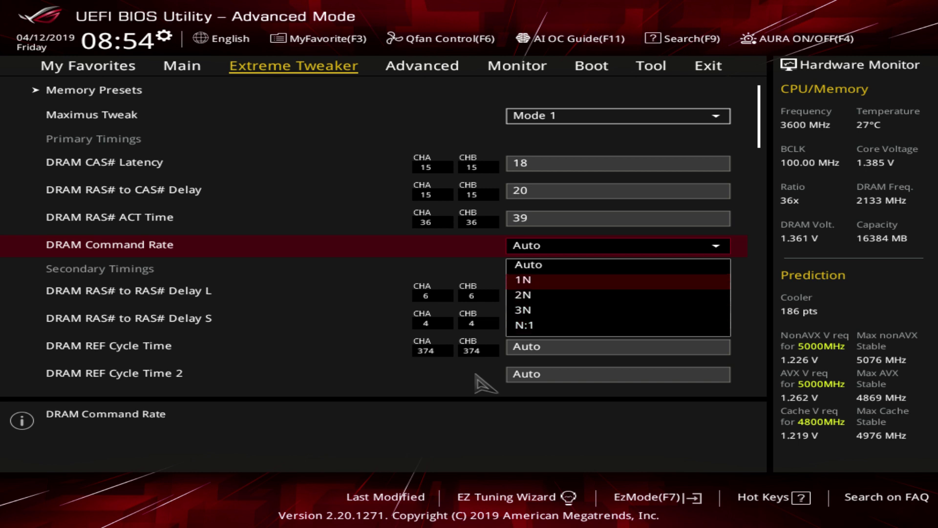
key("Down")
key("Up")
key("Down")
key("Down")
key("Up")
key("Up")
key("Up")
key("Return")
Review the secondary timings between DRAM RAS# to RAS# Delay L and DRAM Refresh Interval.
key("Down")
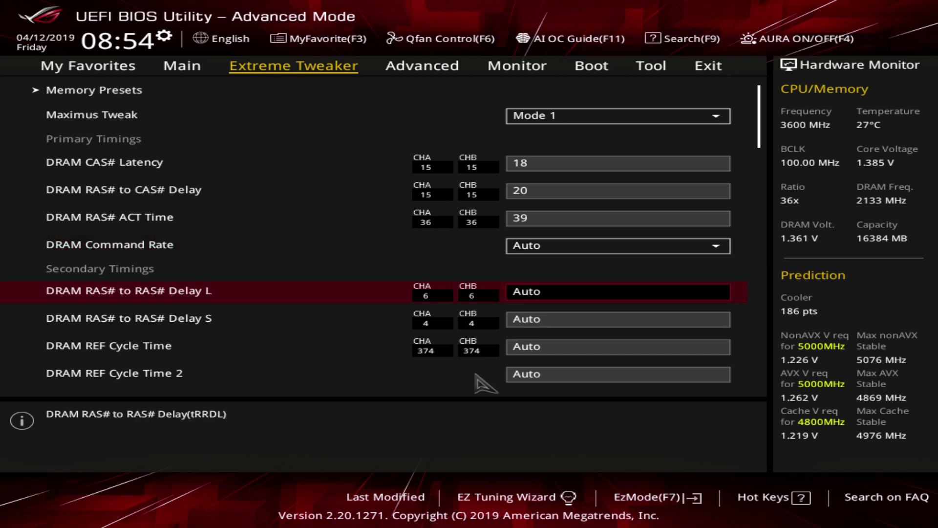
key("Down")
key("Down")
key("Down")
key("Down")
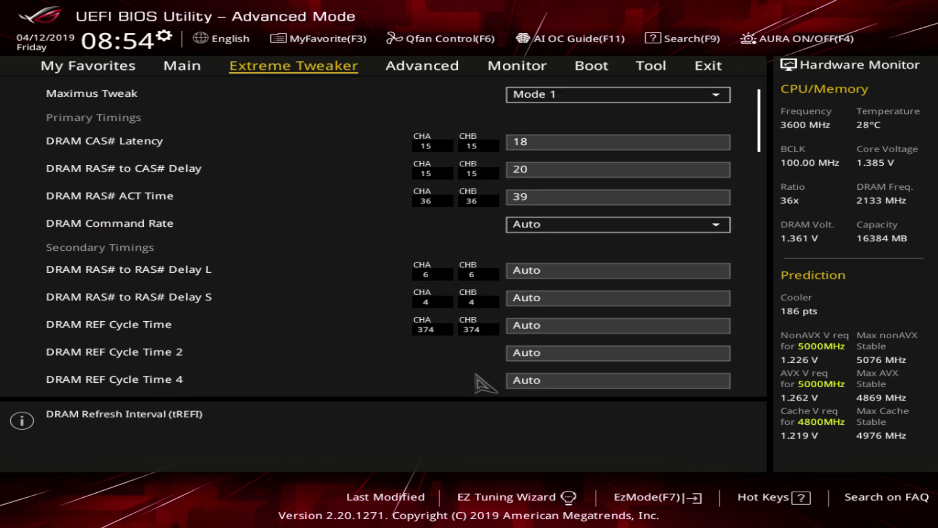
key("Up")
key("Up")
key("Up")
key("Down")
key("Up")
key("Up")
key("Up")
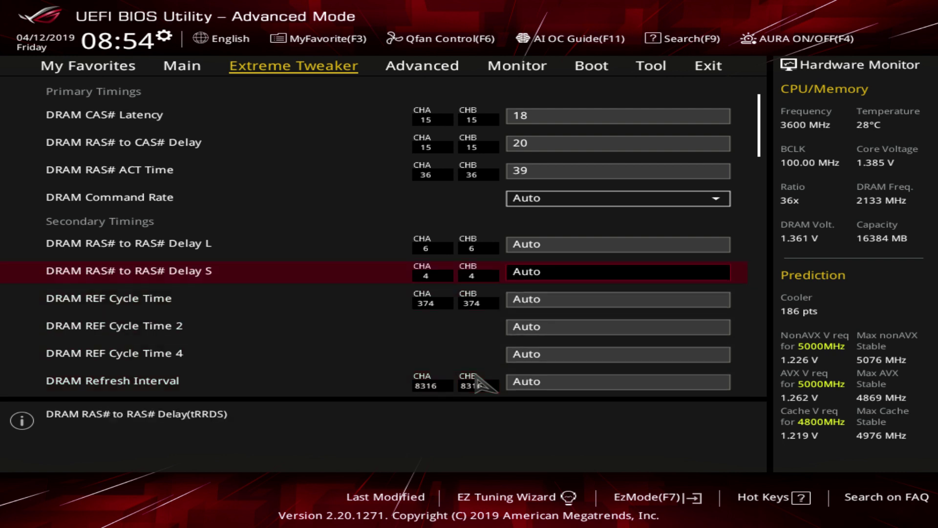
Examine the DRAM REF Cycle Time entries and the DRAM Refresh Interval setting.
key("Down")
key("Up")
key("Down")
key("Down")
key("Down")
key("Down")
key("Up")
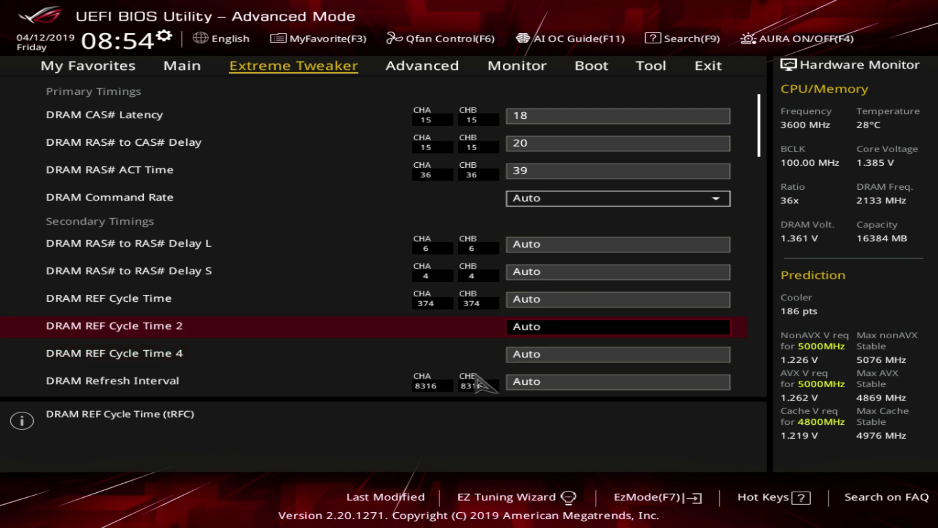
key("Up")
key("Down")
key("Down")
key("Down")
key("Down")
key("Up")
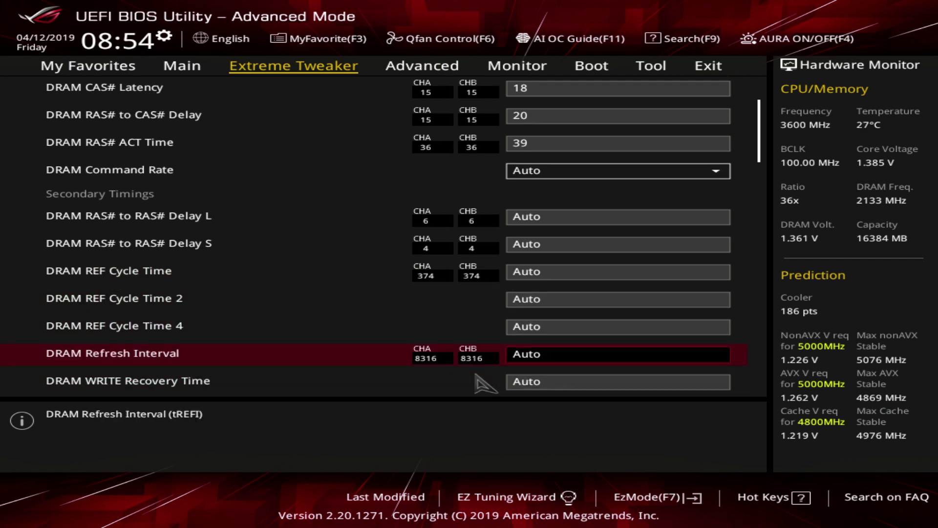
Examine the secondary timings from DRAM WRITE Recovery Time through DRAM WRITE to READ Delay S.
key("Down")
key("Down")
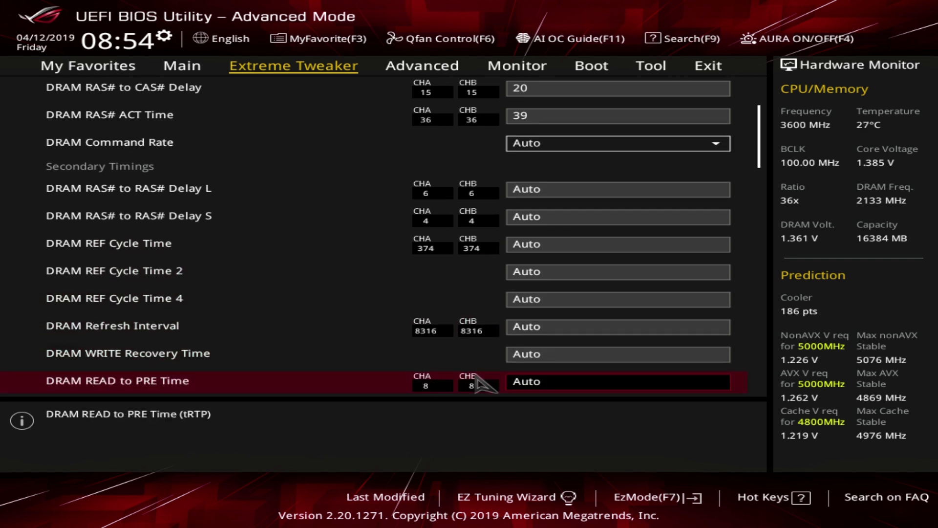
key("Down")
key("Down")
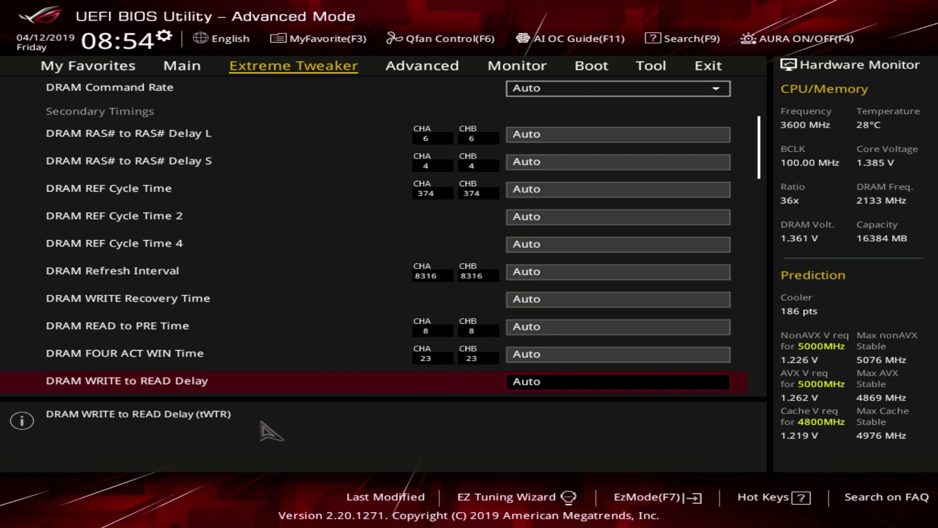
key("Up")
key("Up")
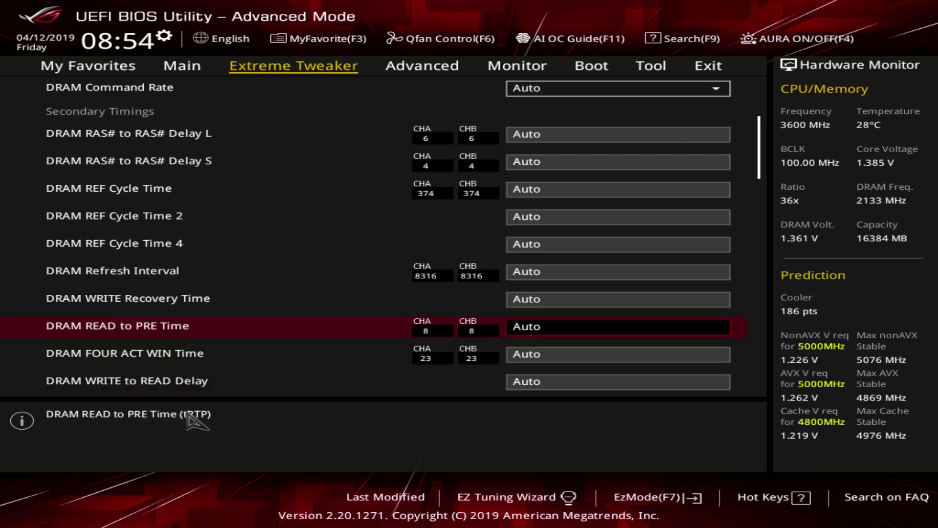
key("Down")
key("Down")
key("Down")
key("Down")
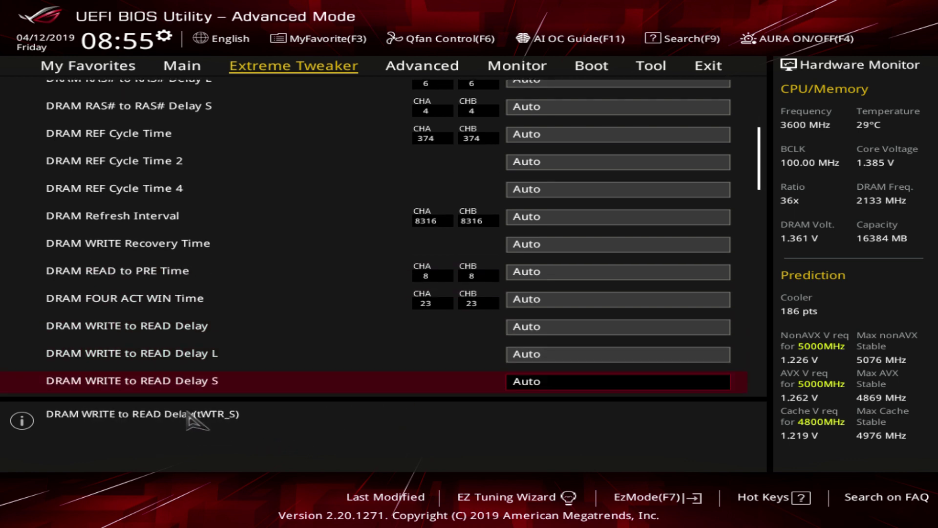
Review the remaining secondary timings through DRAM Write Latency and continue to the first third timing, tRDRD_sg.
key("Up")
key("Up")
key("Down")
key("Down")
key("Down")
key("Down")
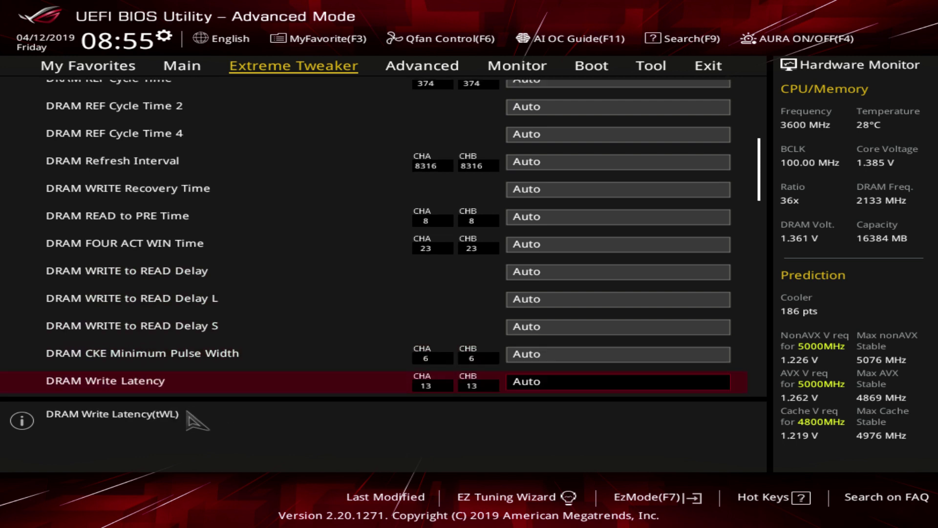
key("Down")
key("Down")
key("Down")
key("Down")
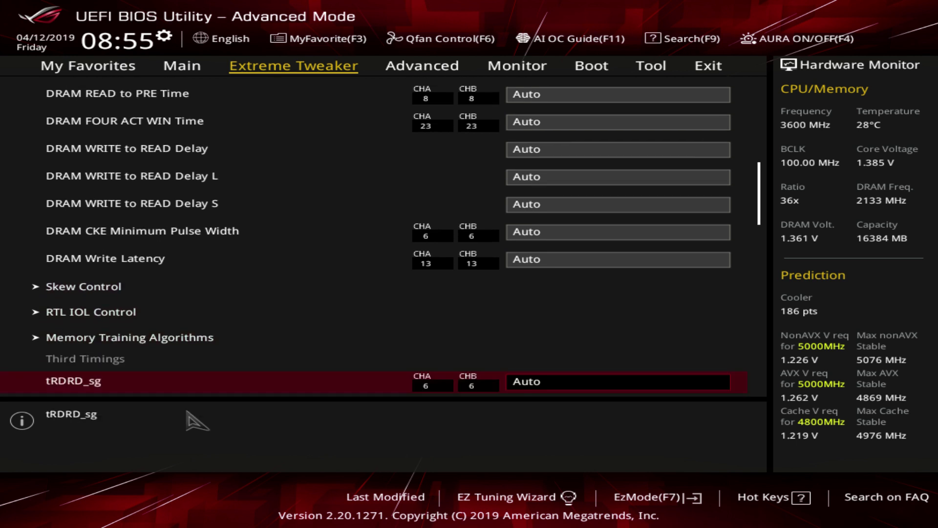
Examine the third timings from tRDRD_sg and tRDRD_dg through tWRRD_sg.
key("Down")
key("Up")
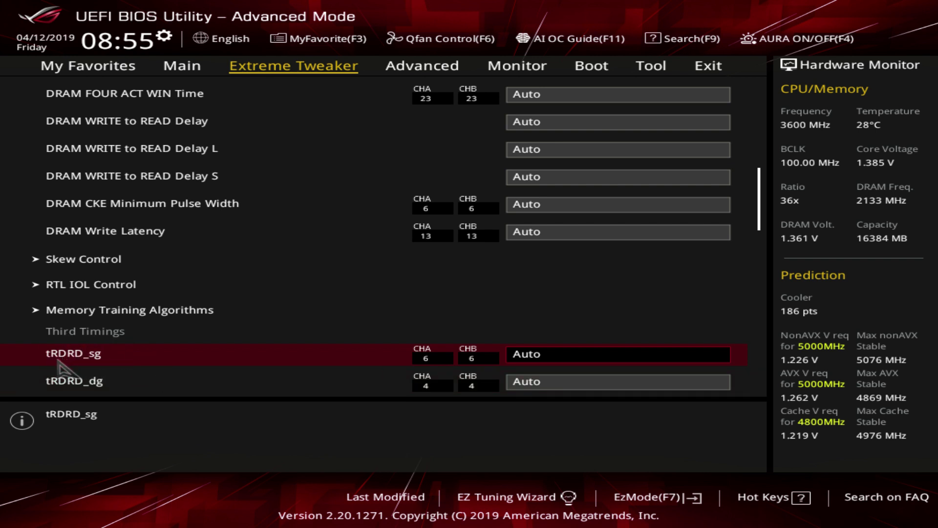
key("Down")
key("Up")
key("Down")
key("Down")
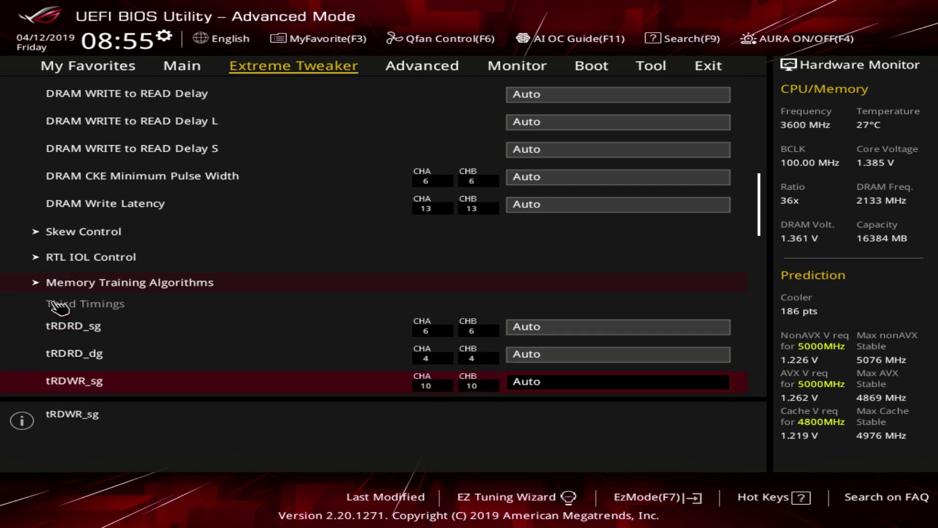
key("Up")
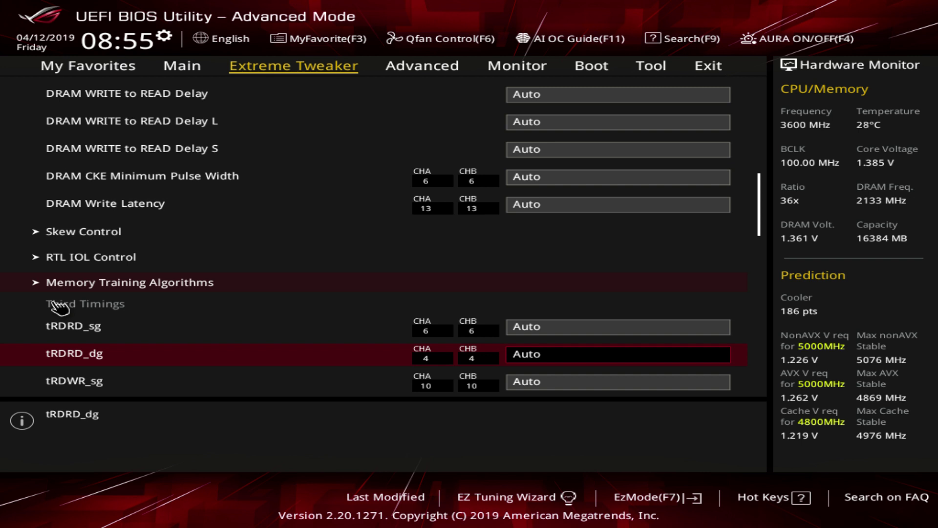
key("Down")
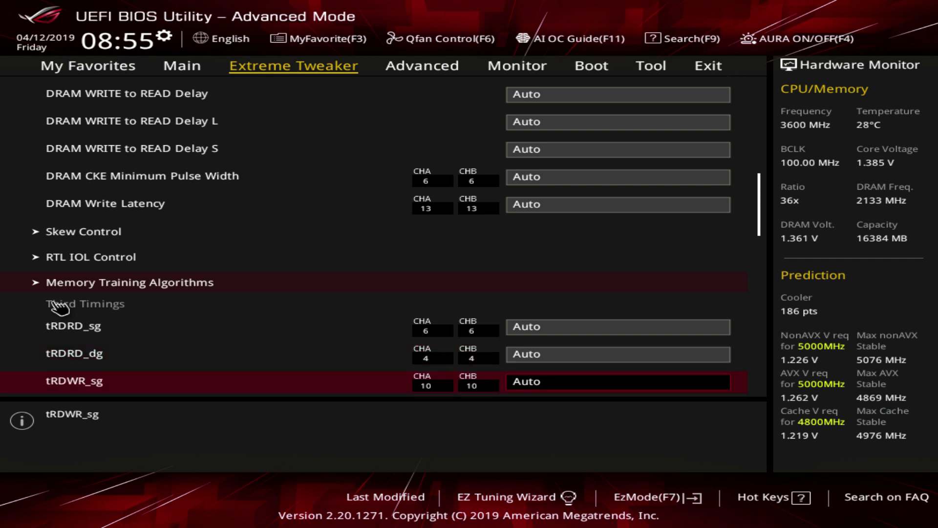
key("Down")
key("Down")
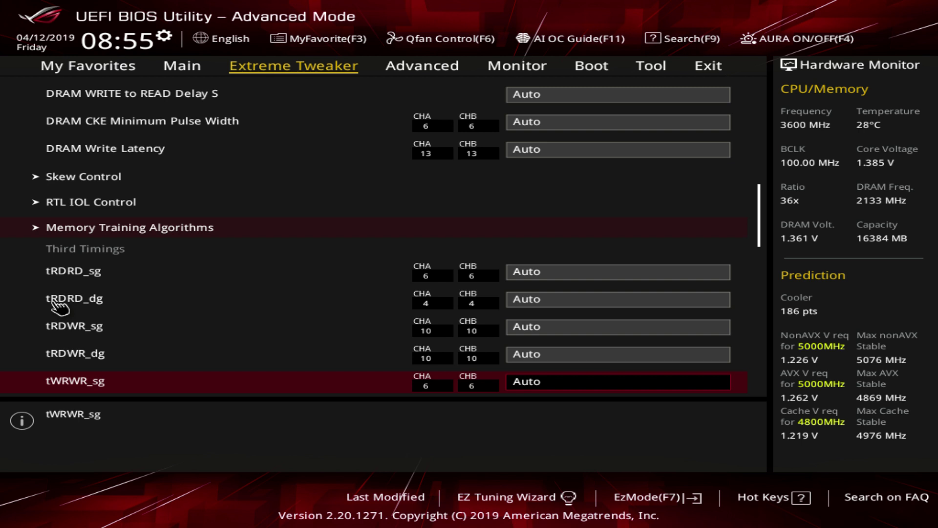
key("Down")
key("Down")
key("Down")
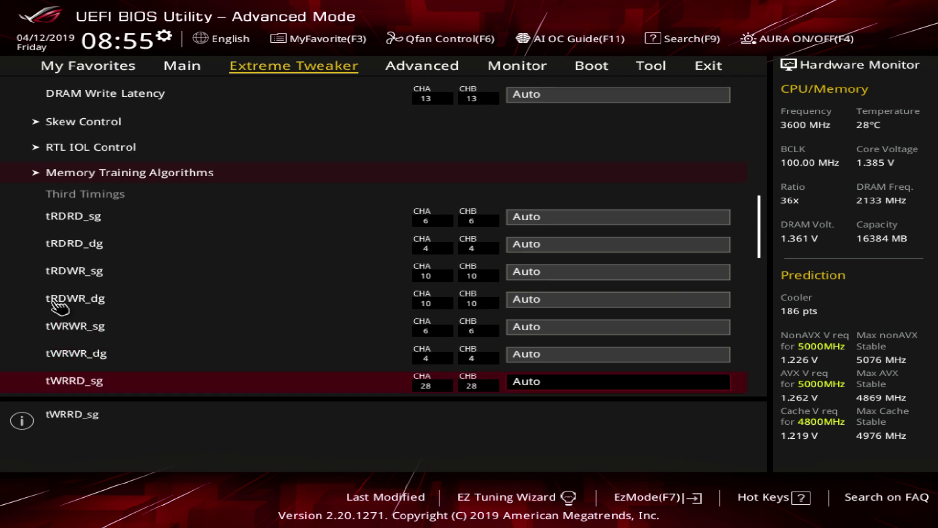
Compare the third timings tWRRD_sg and tWRRD_dg for both memory channels.
key("Down")
key("Up")
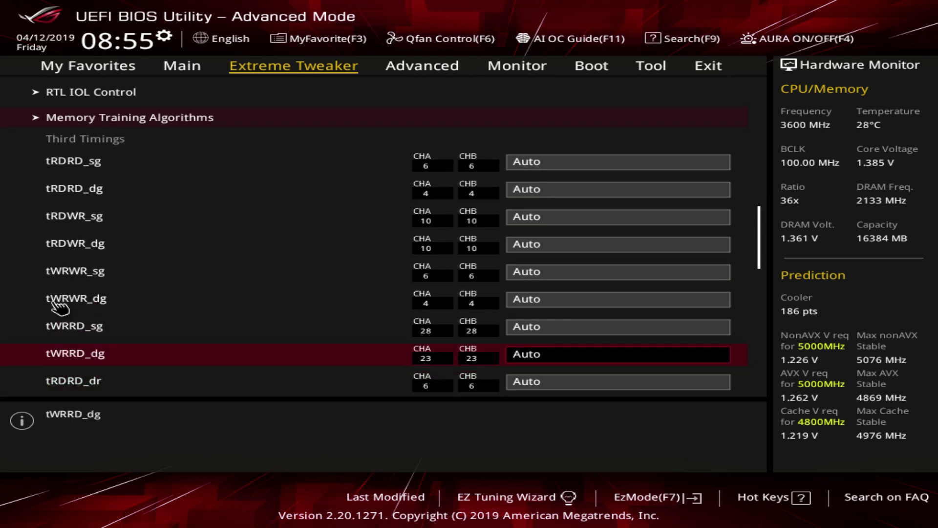
key("Up")
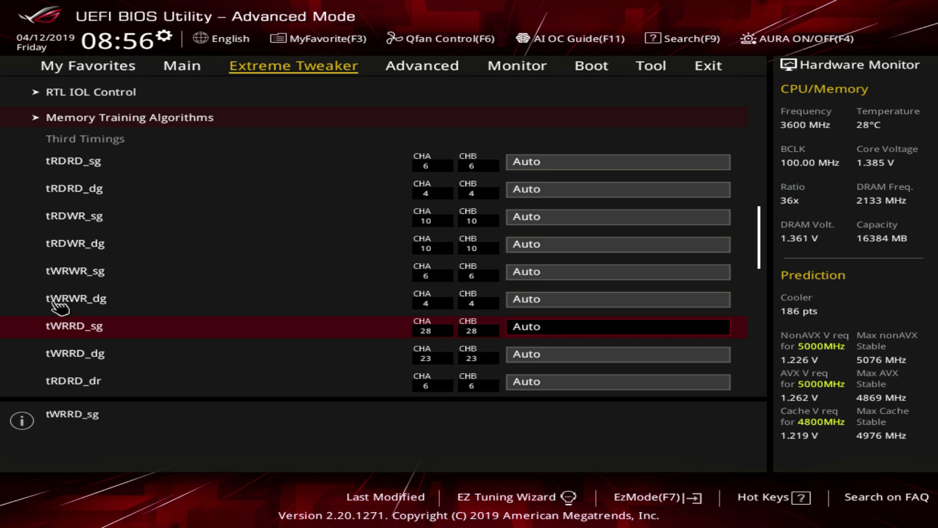
key("Down")
key("Up")
key("Down")
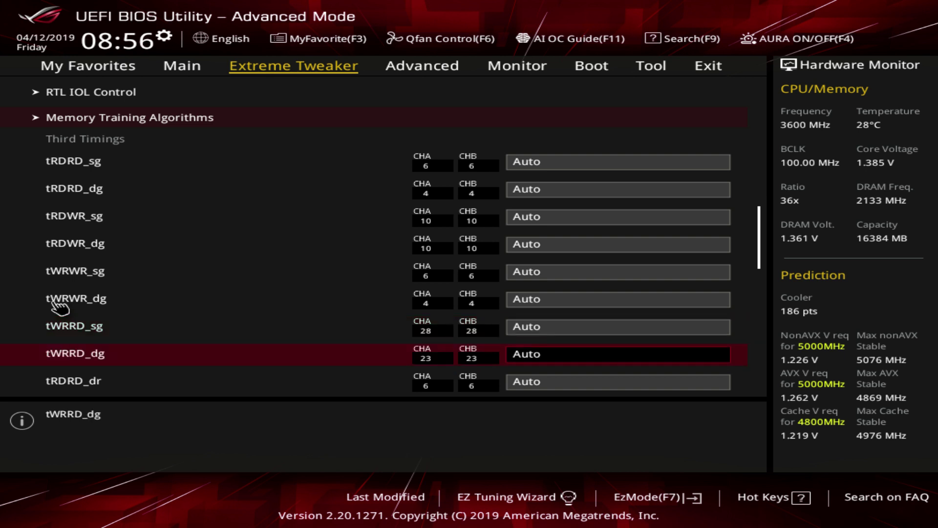
Examine the third timings tRDRD_dr and tRDRD_dd, along with the neighbouring tRDWR_dr and tRDWR_dd entries.
key("Down")
key("Down")
key("Down")
key("Up")
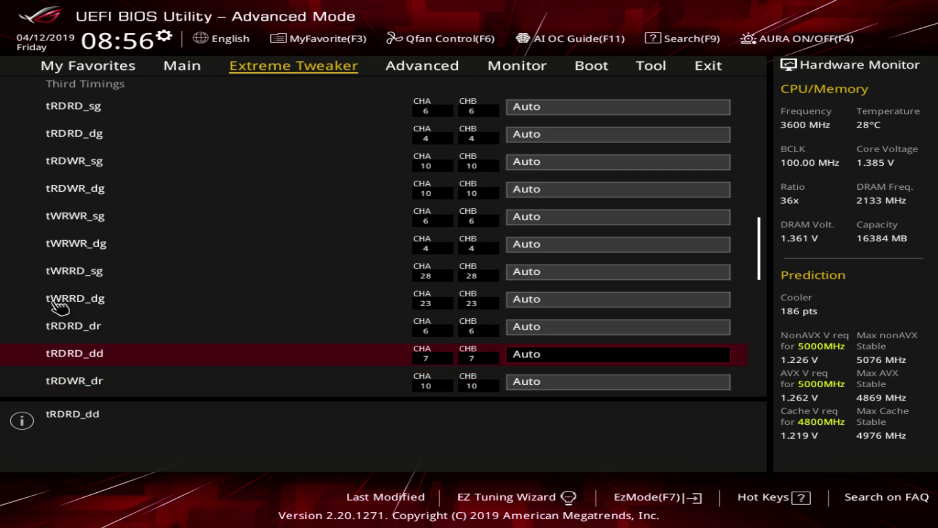
key("Up")
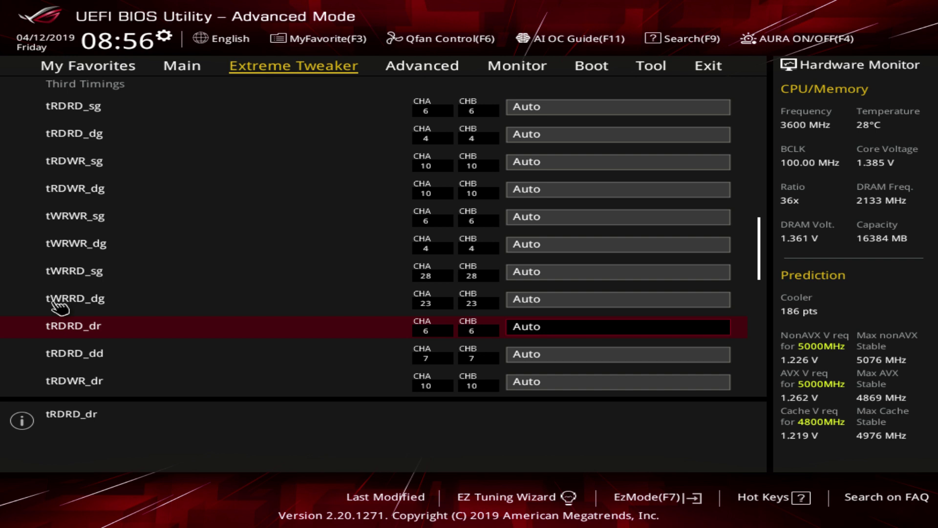
key("Down")
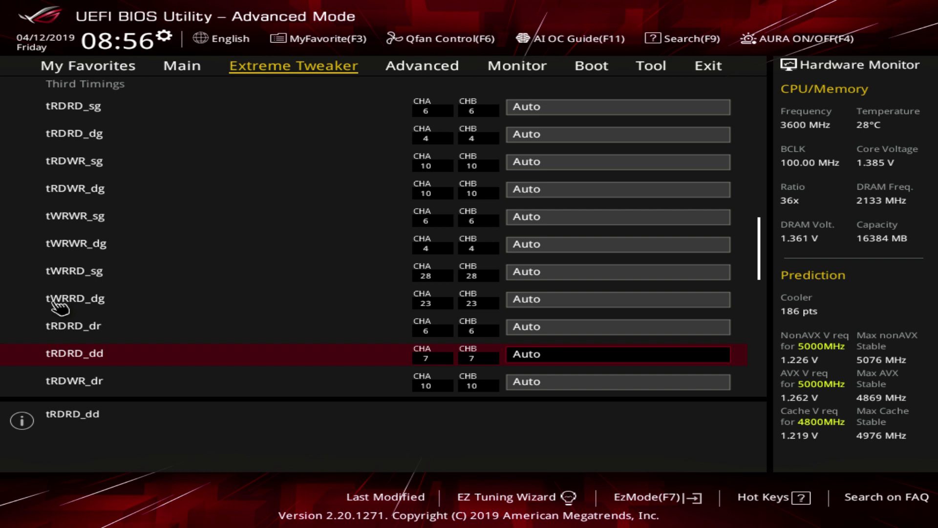
key("Down")
key("Down")
key("Up")
key("Up")
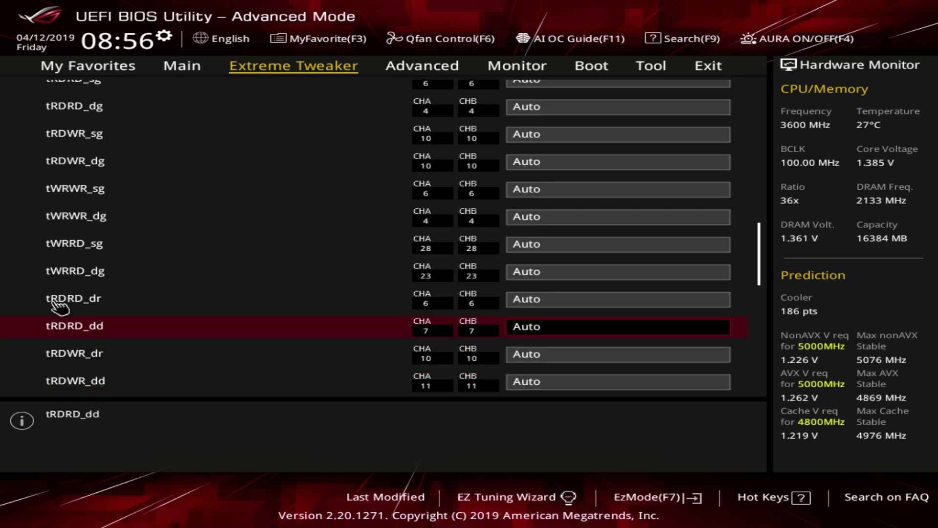
key("Up")
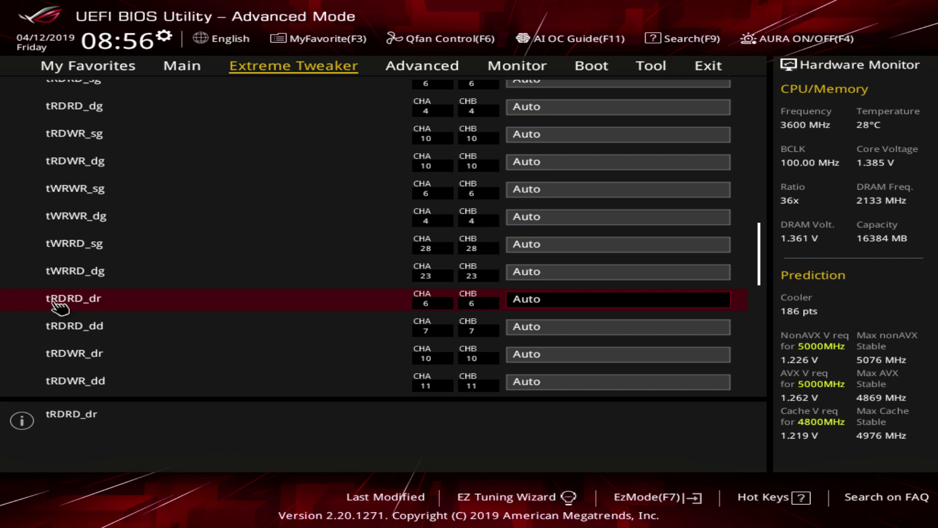
Review the different-rank and different-DIMM third timings from tRDRD_dr through tWRRD_dd.
key("Down")
key("Down")
key("Down")
key("Down")
key("Down")
key("Down")
key("Down")
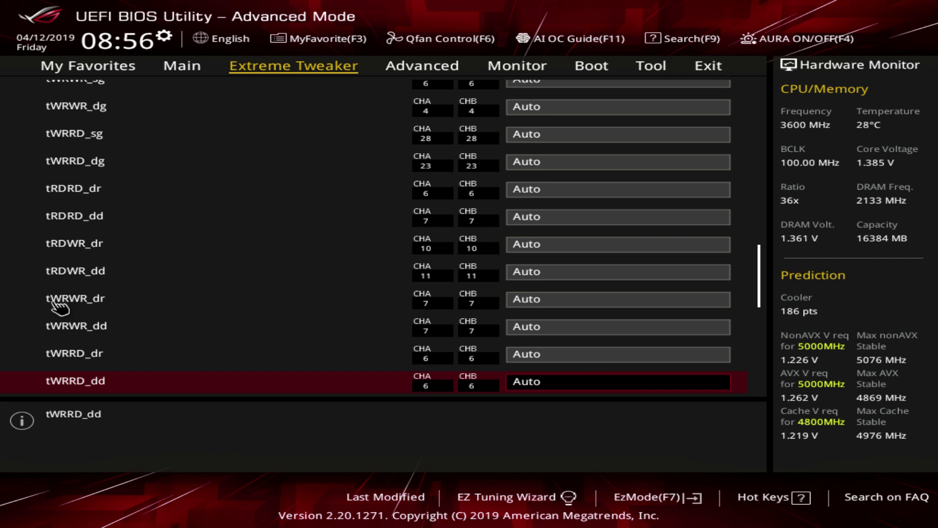
Review the last third timings: TWRPRE, TRDPRE, tREFIX9 and OREF_RI.
key("Down")
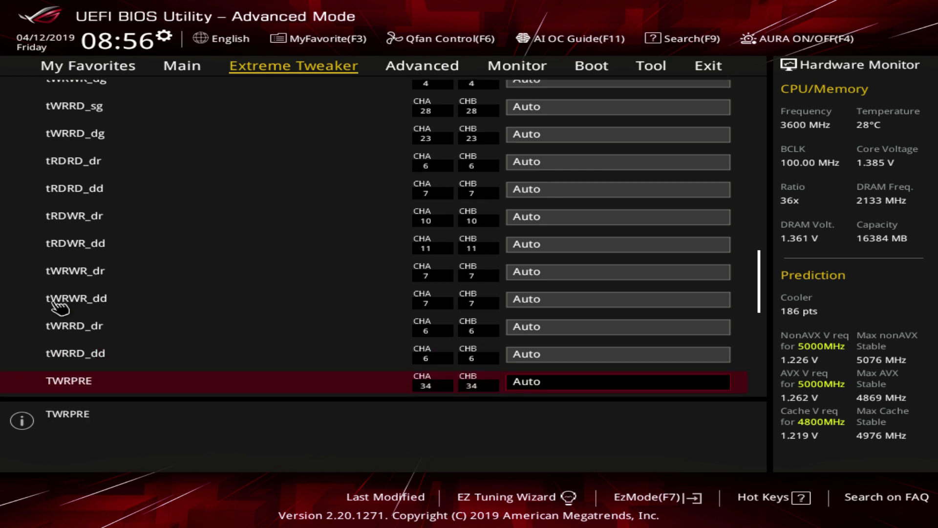
key("Down")
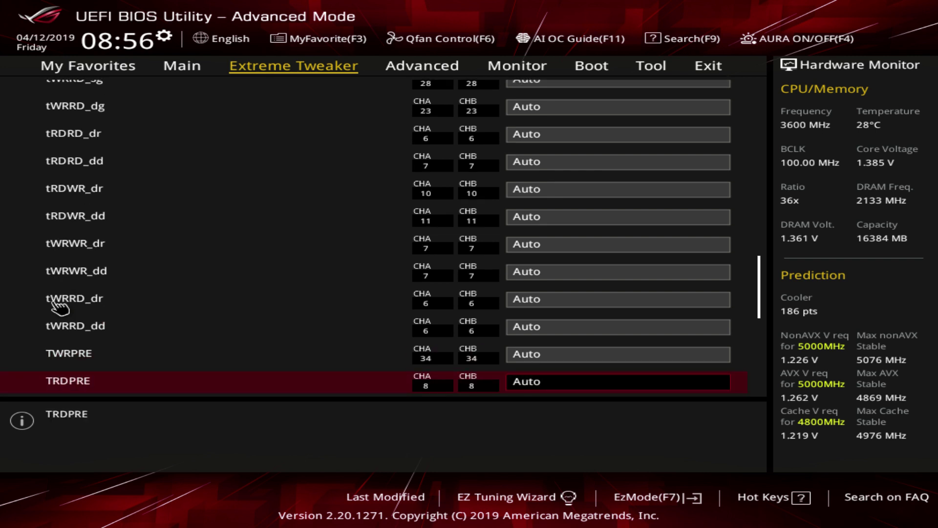
key("Up")
key("Down")
key("Down")
key("Down")
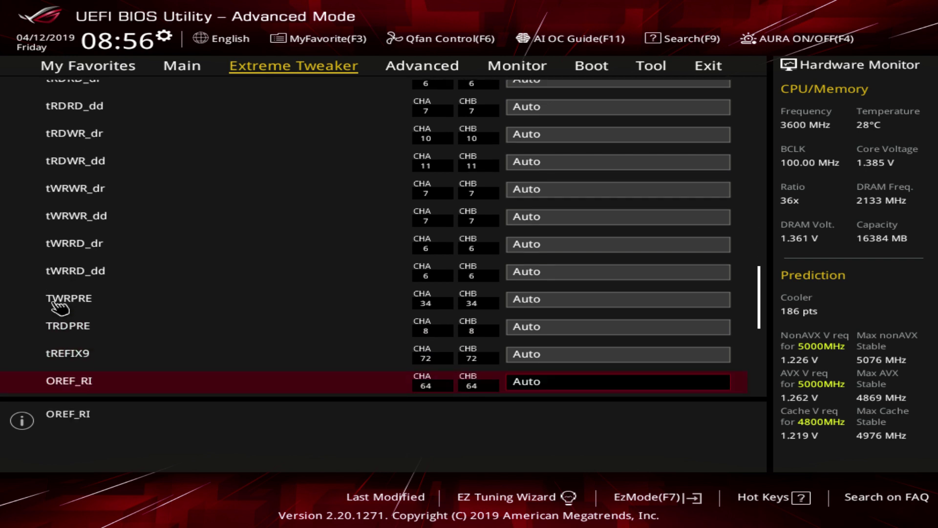
Set MRC Fast Boot in the Misc. section to Enabled.
key("Down")
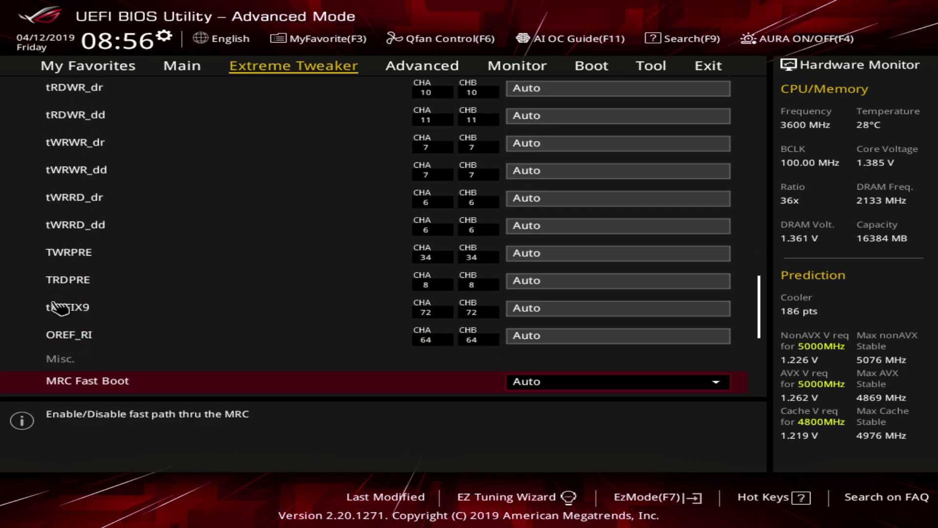
key("Down")
key("Up")
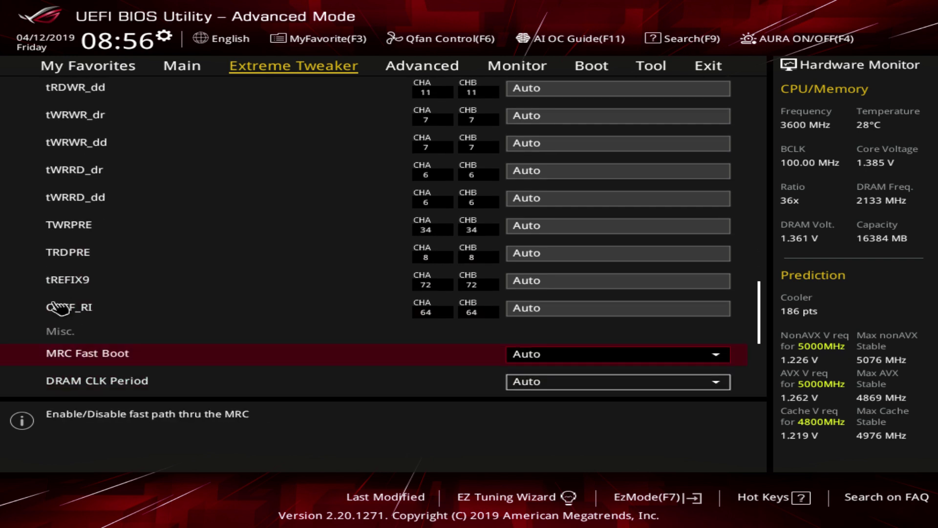
key("Return")
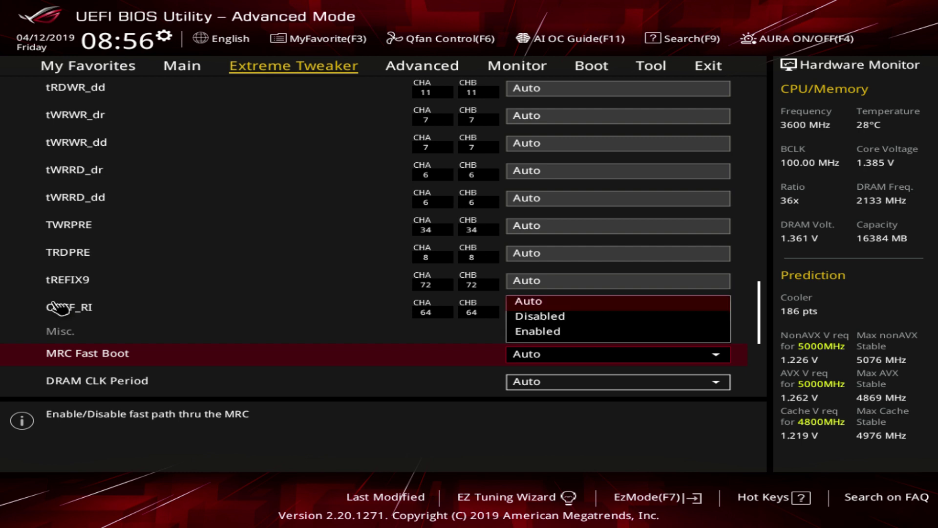
key("Down")
key("Down")
key("Return")
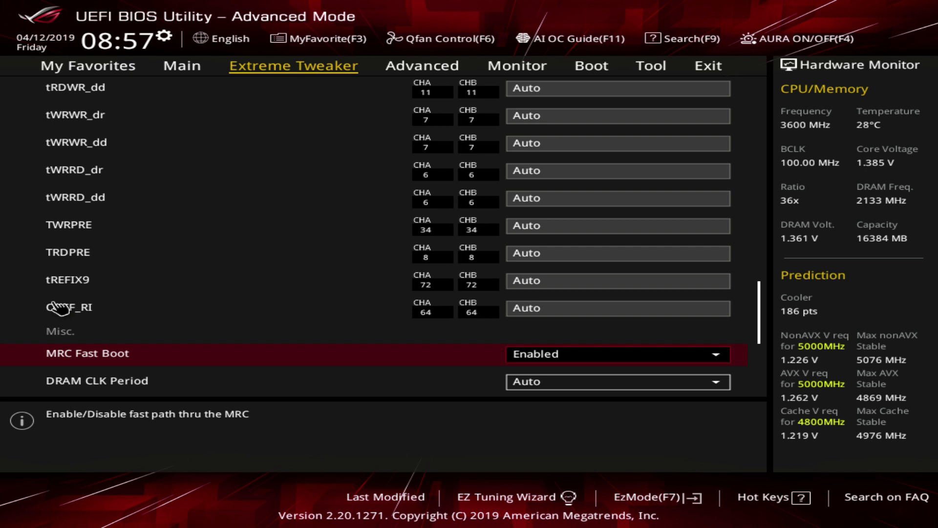
Review the available MRC Fast Boot options and keep Enabled selected.
key("Up")
key("Down")
key("Return")
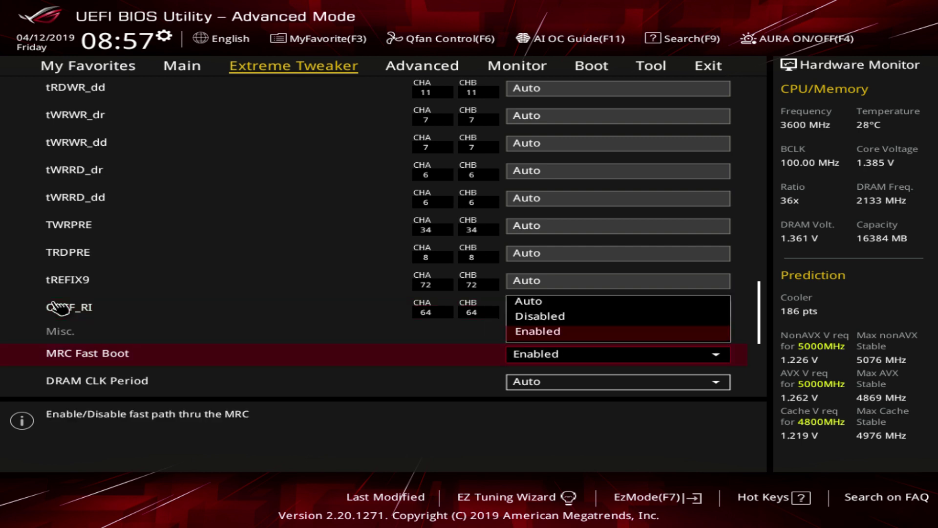
key("Up")
key("Down")
key("Return")
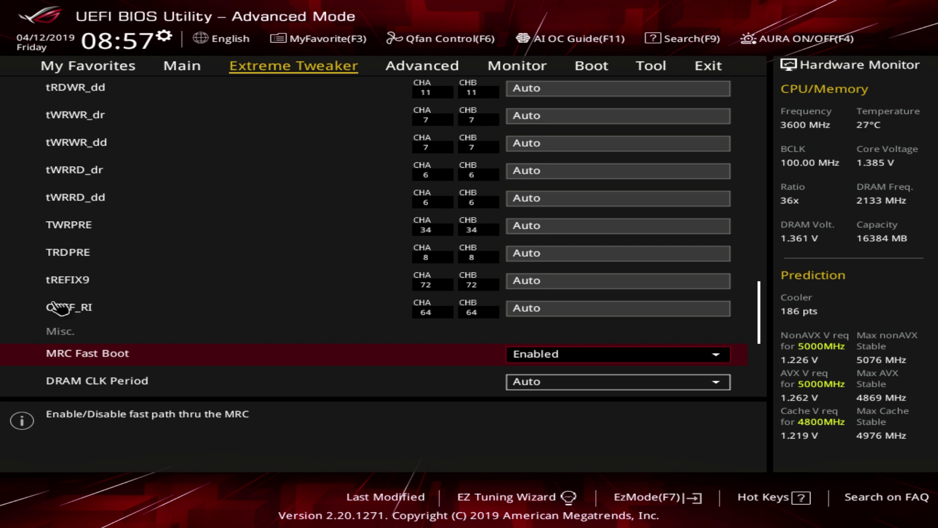
Switch MRC Fast Boot to Disabled and back to Enabled.
key("Return")
key("Up")
key("Return")
key("Return")
key("Down")
key("Return")
Return MRC Fast Boot to Auto.
key("Return")
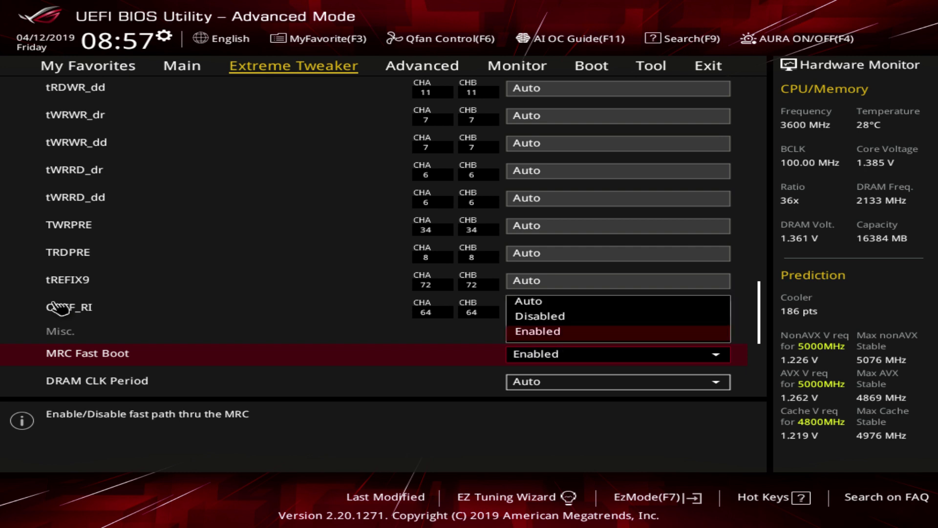
key("Up")
key("Up")
key("Return")
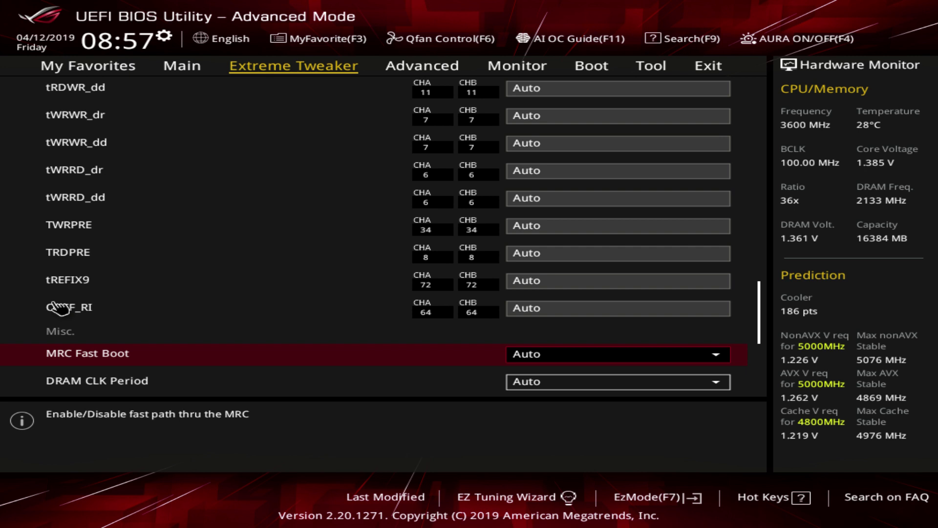
Examine the DRAM CLK Period, Memory Scrambler and Channel A DIMM Control settings in the Misc. section.
key("Down")
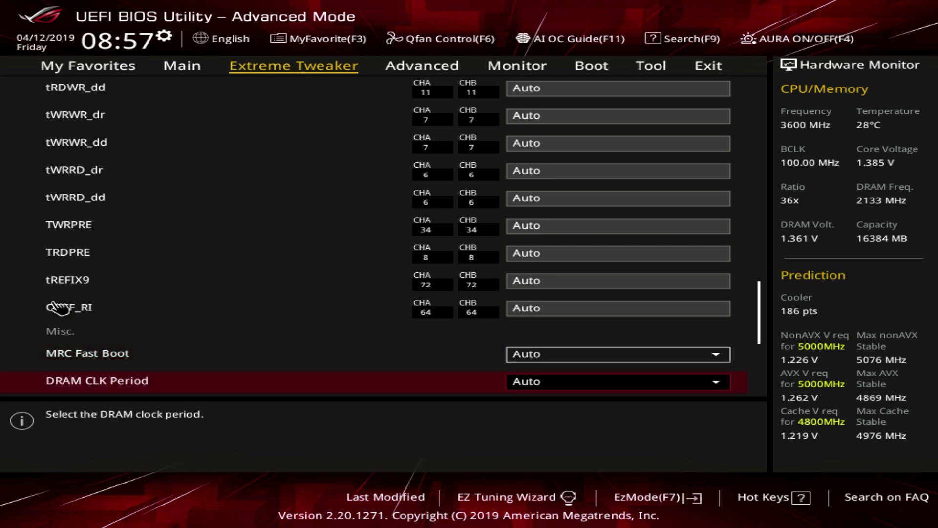
scroll(57, 307, "down", 1)
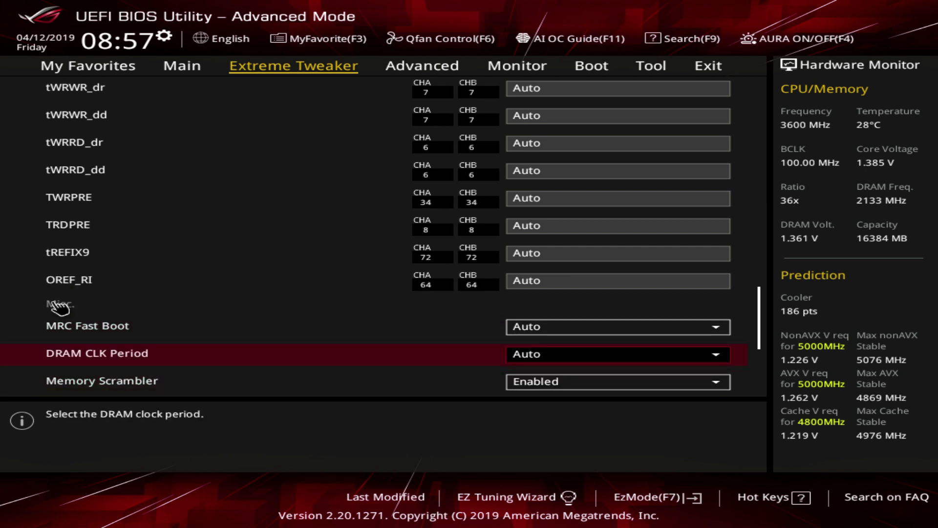
key("Down")
key("Down")
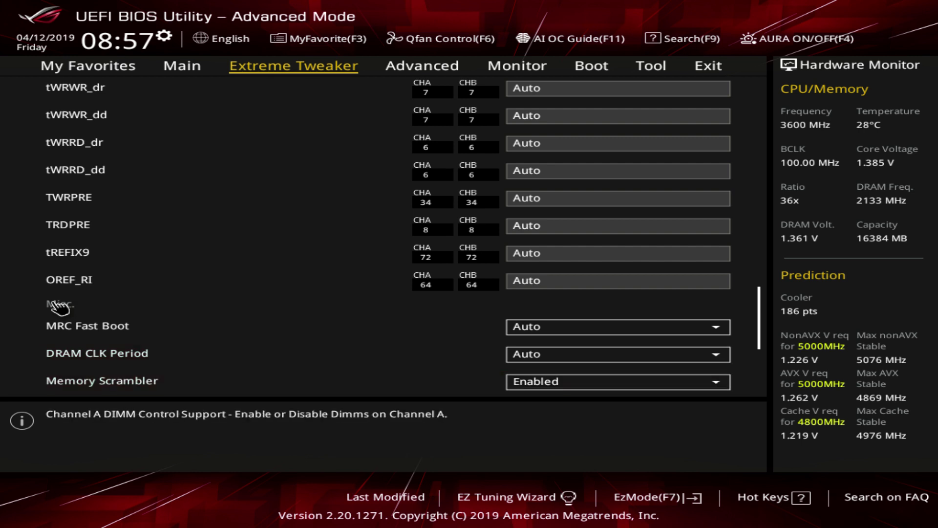
key("Up")
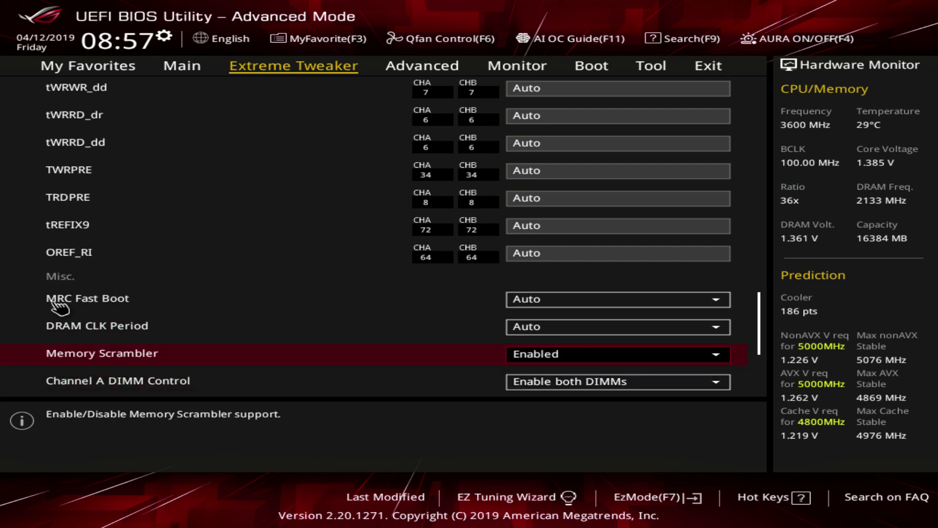
key("Down")
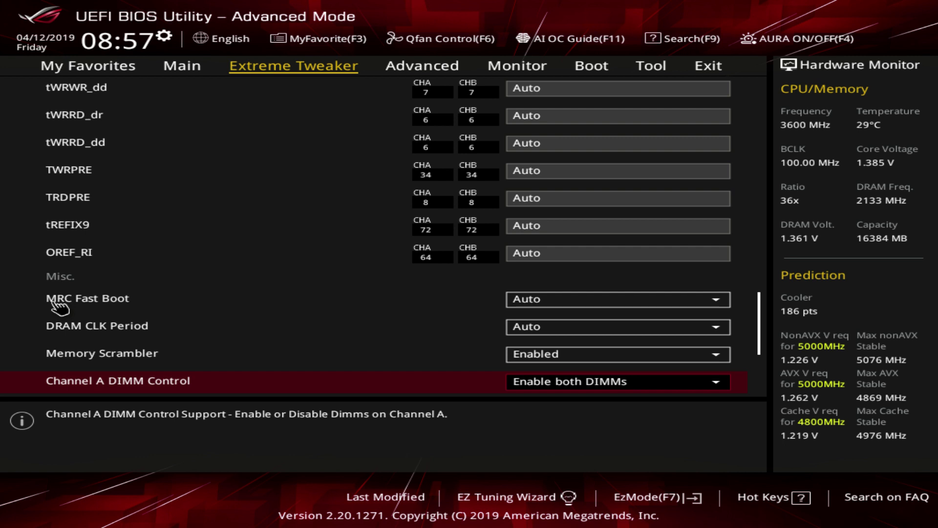
key("Down")
key("Up")
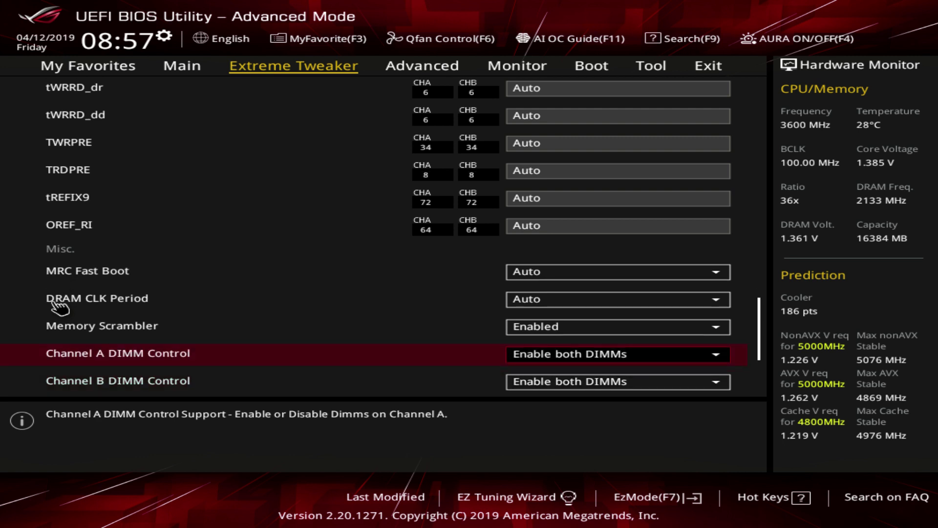
Look through the Channel A DIMM Control options and set it to Disable DIMM0.
key("Return")
key("Down")
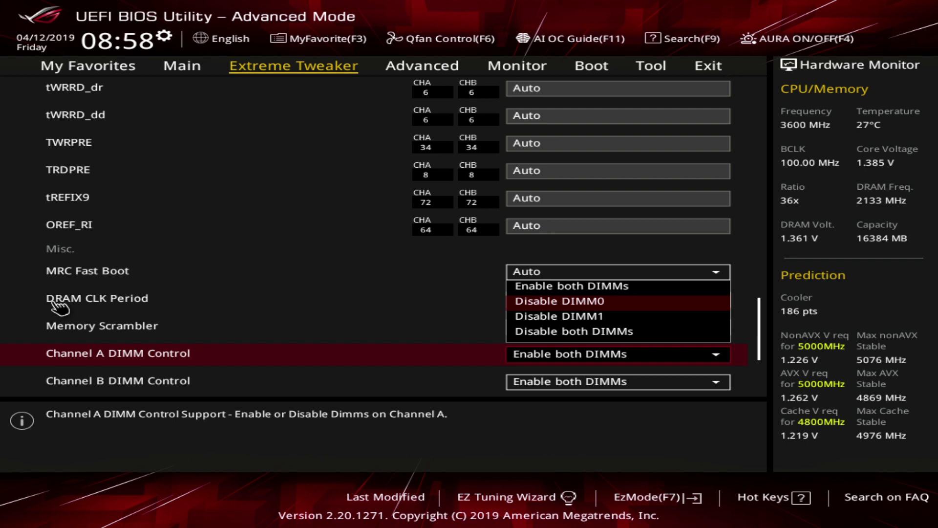
key("Down")
key("Up")
key("Up")
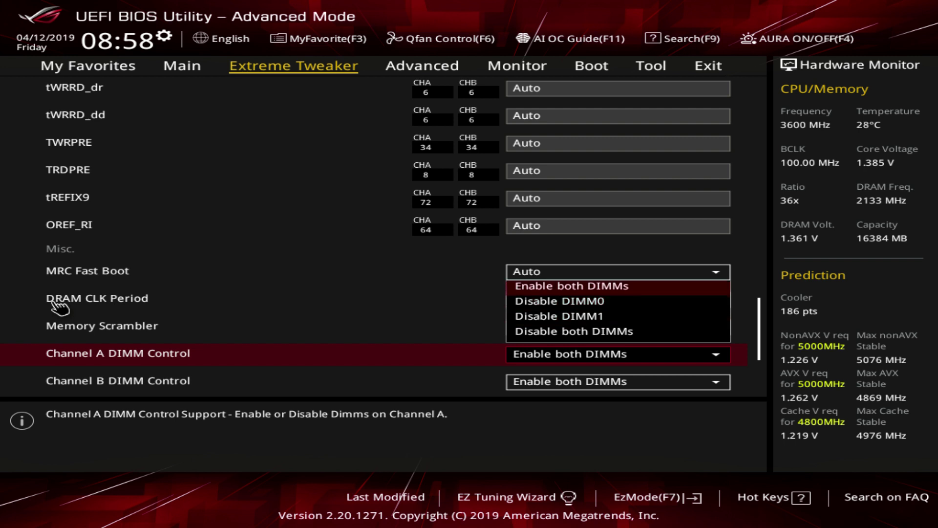
key("Down")
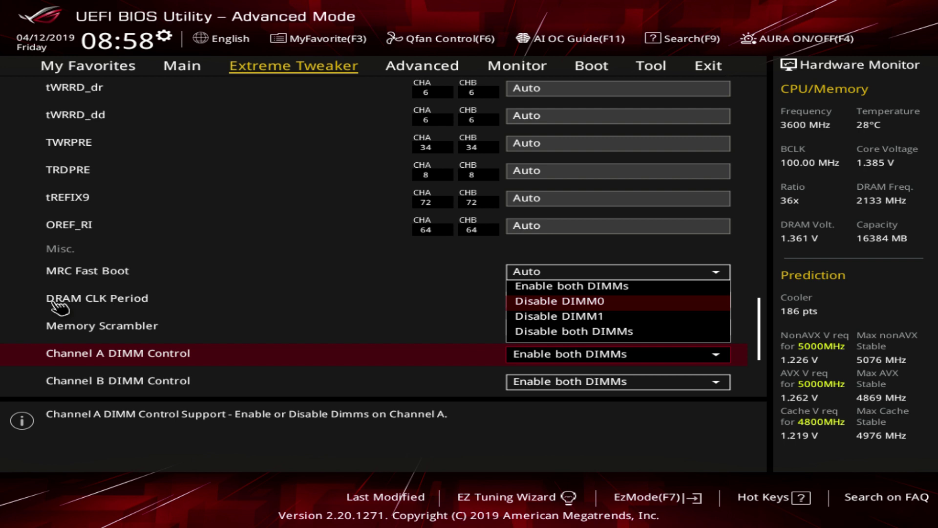
key("Return")
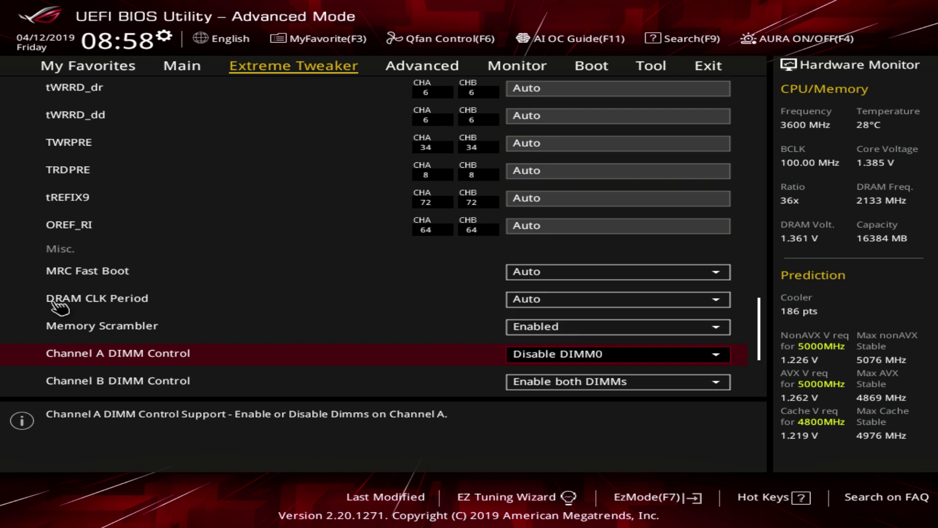
Return Channel A DIMM Control to Enable both DIMMs and continue to the Trace Centering setting.
key("Return")
key("Up")
key("Return")
key("Down")
key("Down")
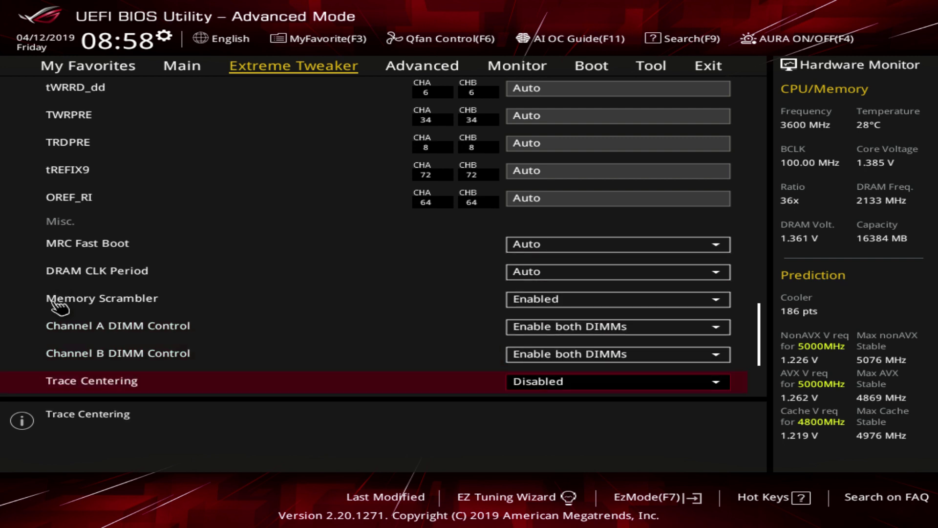
Set Trace Centering to Enabled in the Misc. section of the DRAM timing settings.
key("Up")
key("Down")
key("Down")
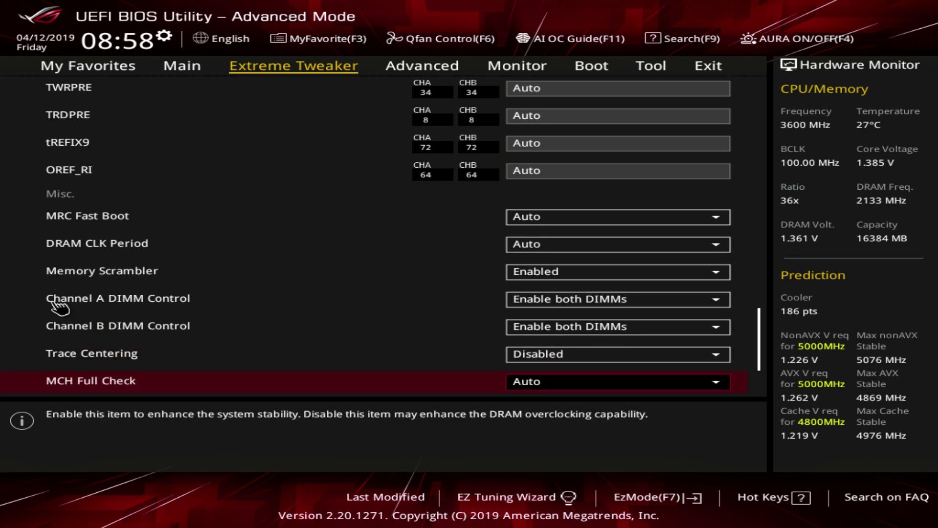
key("Up")
key("Return")
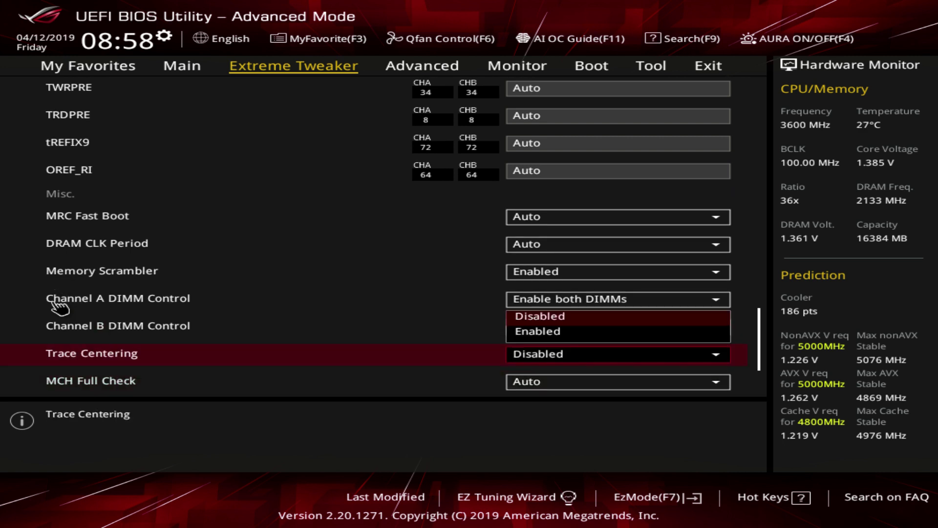
key("Down")
key("Return")
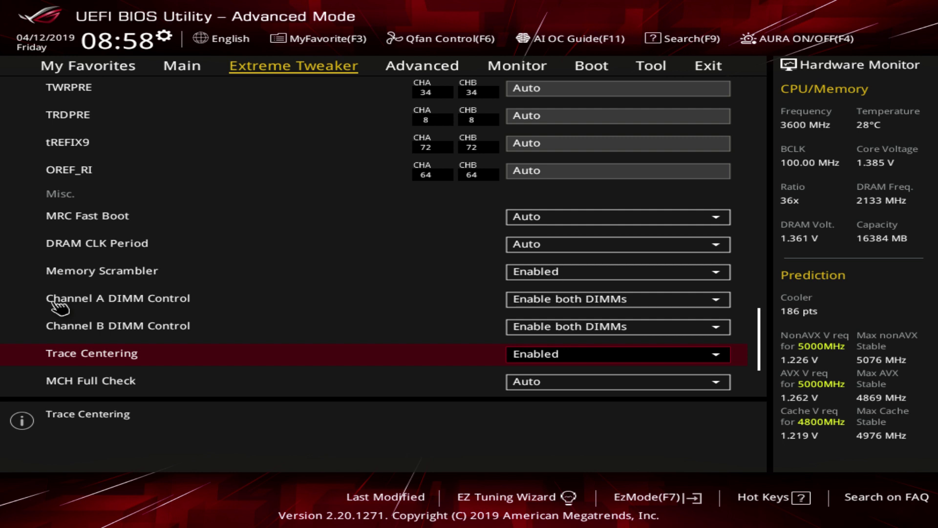
Toggle Trace Centering between Disabled and Enabled, ending on Disabled.
key("Return")
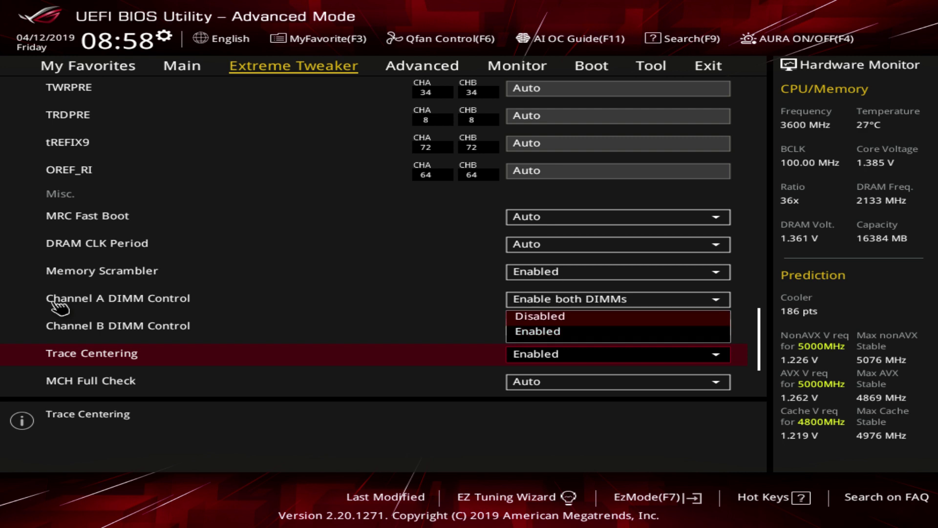
key("Return")
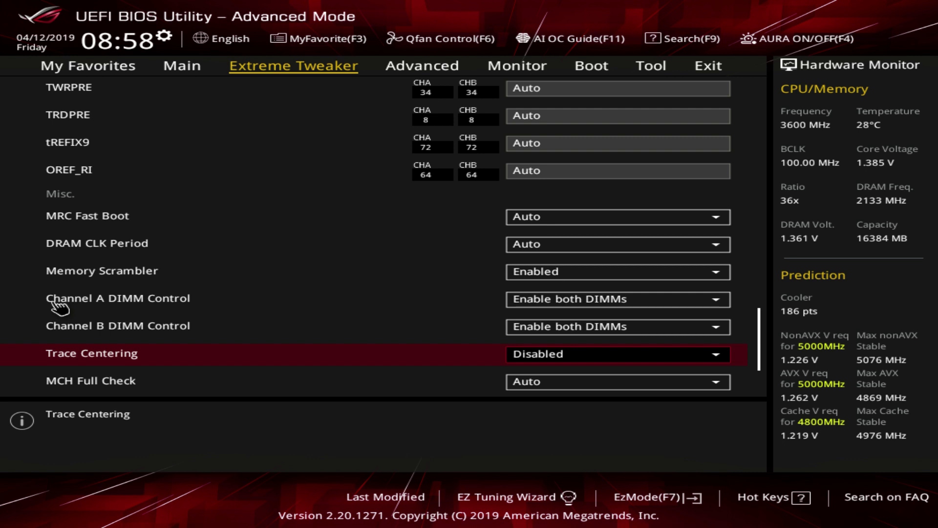
key("Return")
key("Down")
key("Return")
key("Return")
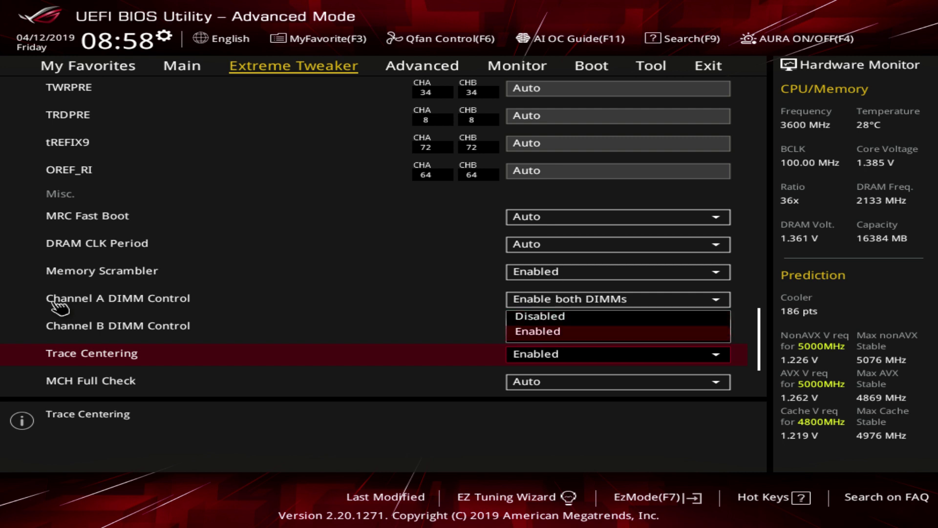
key("Return")
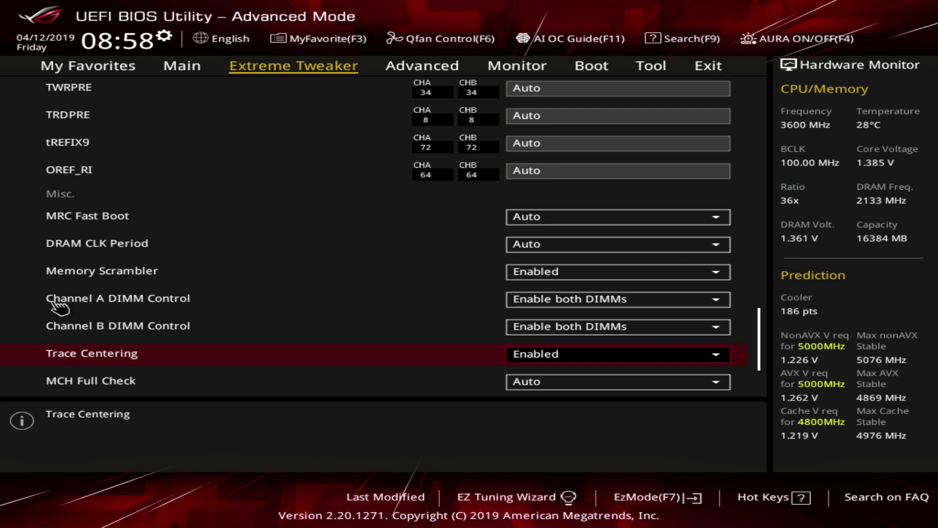
key("Return")
key("Up")
key("Return")
key("Down")
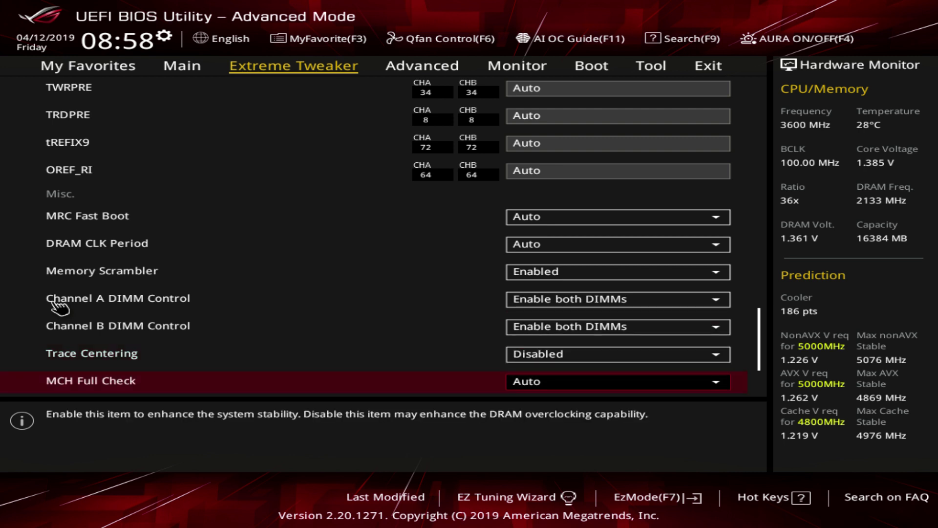
Set MCH Full Check to Enabled.
scroll(59, 307, "down", 1)
key("Return")
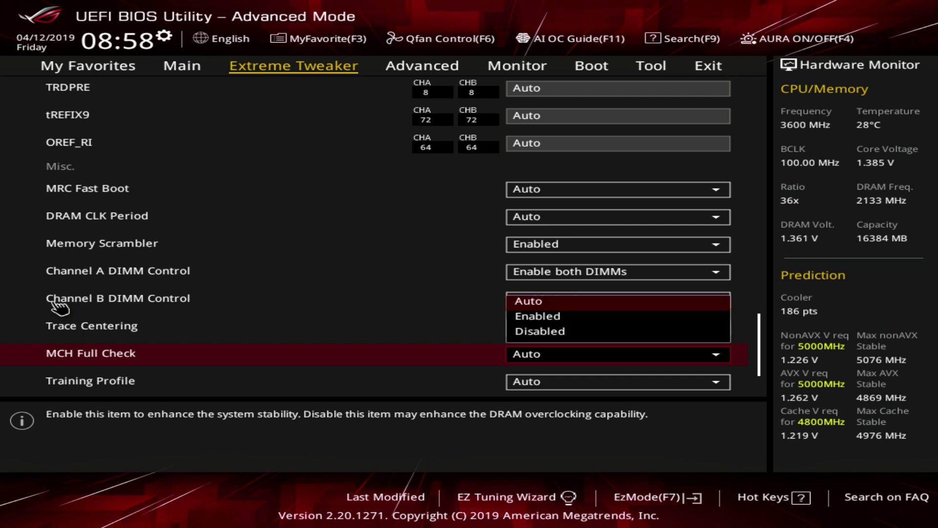
key("Down")
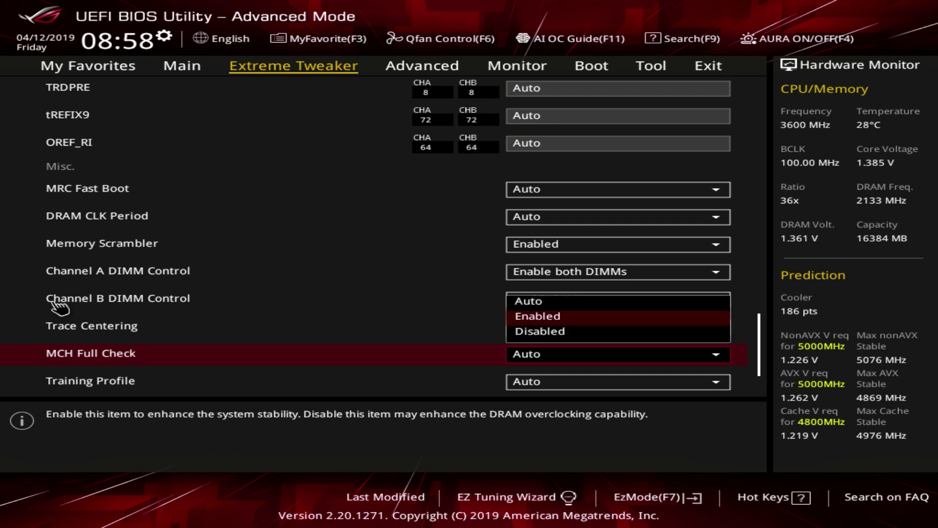
key("Escape")
key("Up")
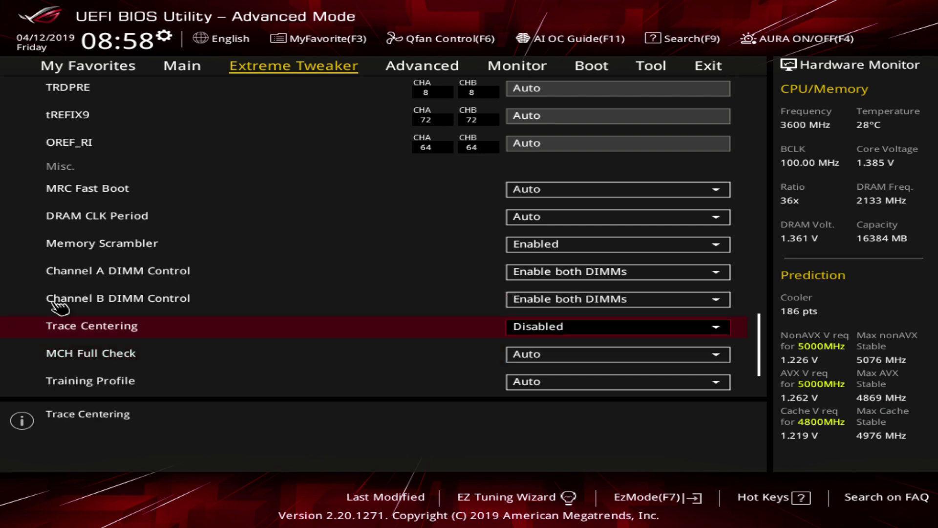
key("Down")
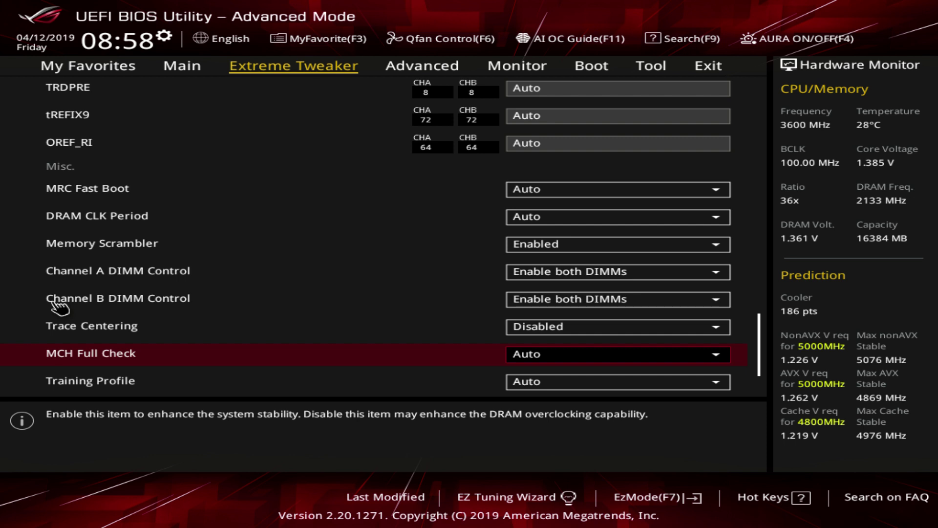
key("Return")
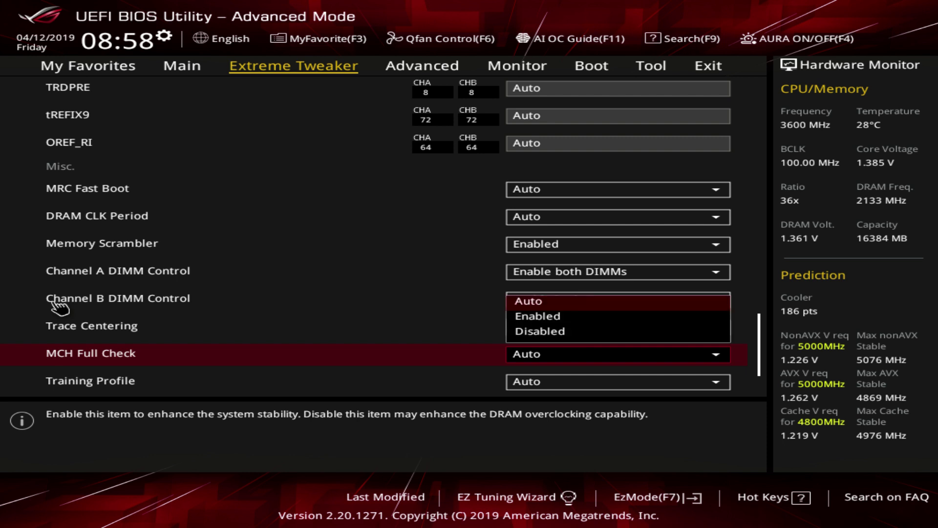
key("Down")
key("Return")
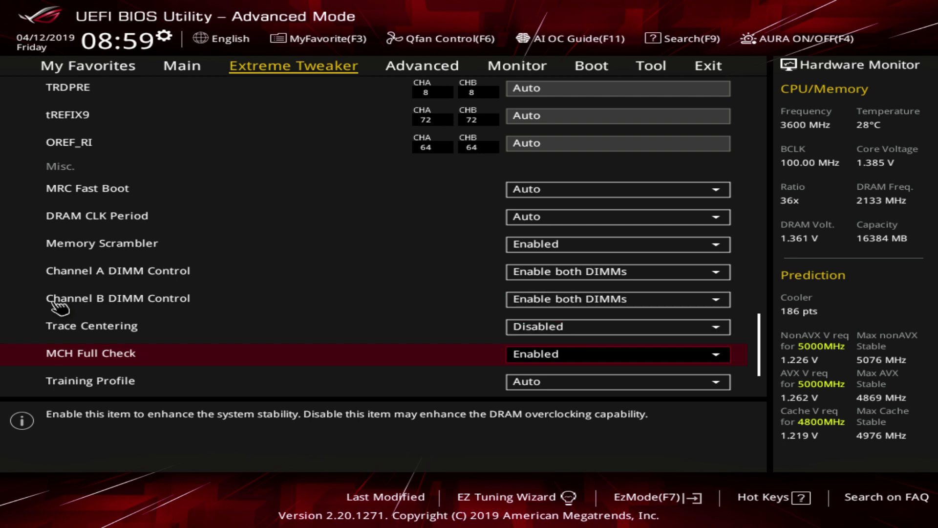
Switch MCH Full Check to Disabled and return it to Auto.
key("Return")
key("Down")
key("Return")
key("Return")
key("Up")
key("Up")
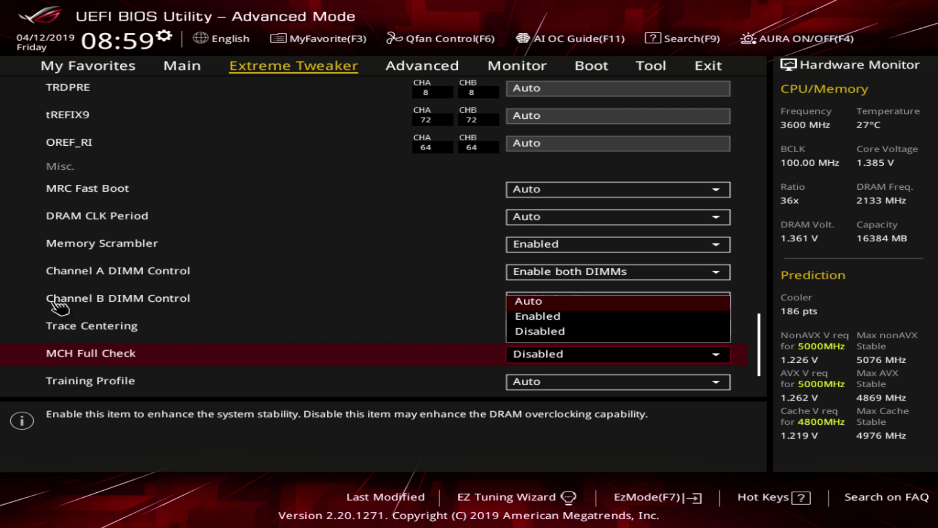
key("Return")
Set the DIMM Training Profile to Standard Profile.
key("Down")
key("Return")
key("Down")
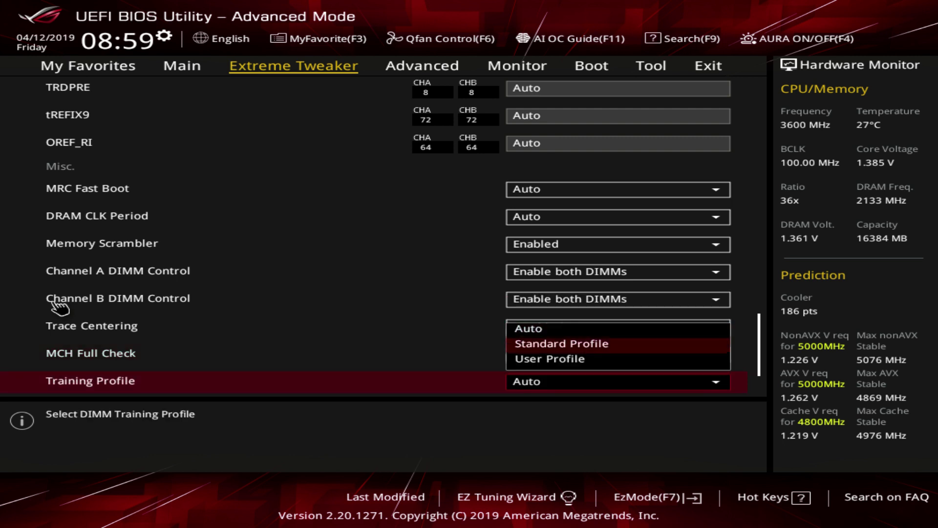
key("Down")
key("Up")
key("Return")
key("Return")
key("Down")
key("Up")
key("Return")
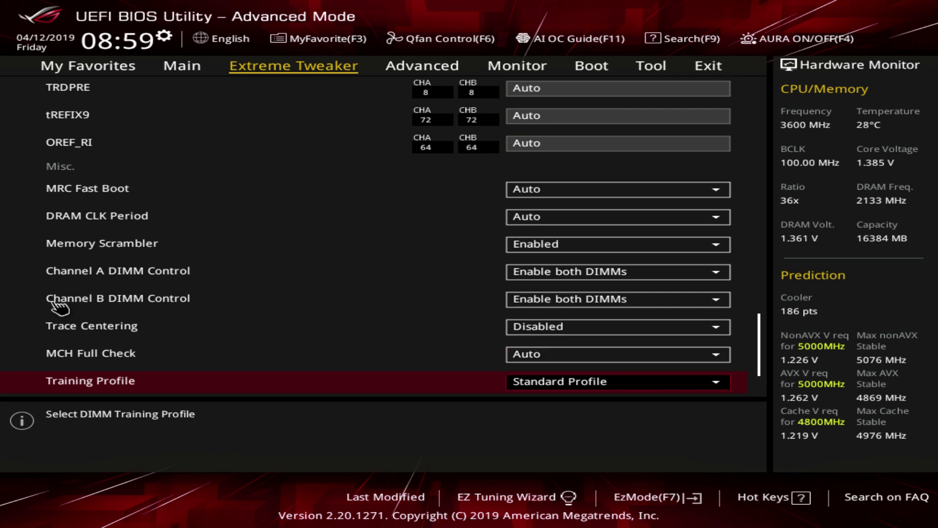
key("Escape")
key("Down")
key("Up")
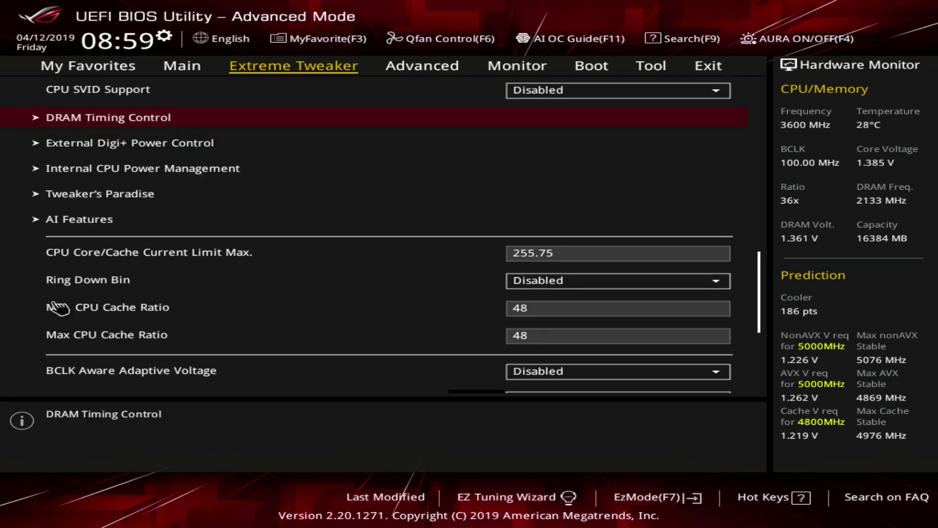
key("Return")
Set the DIMM Training Profile to User Profile.
key("Down")
key("Down")
key("Up")
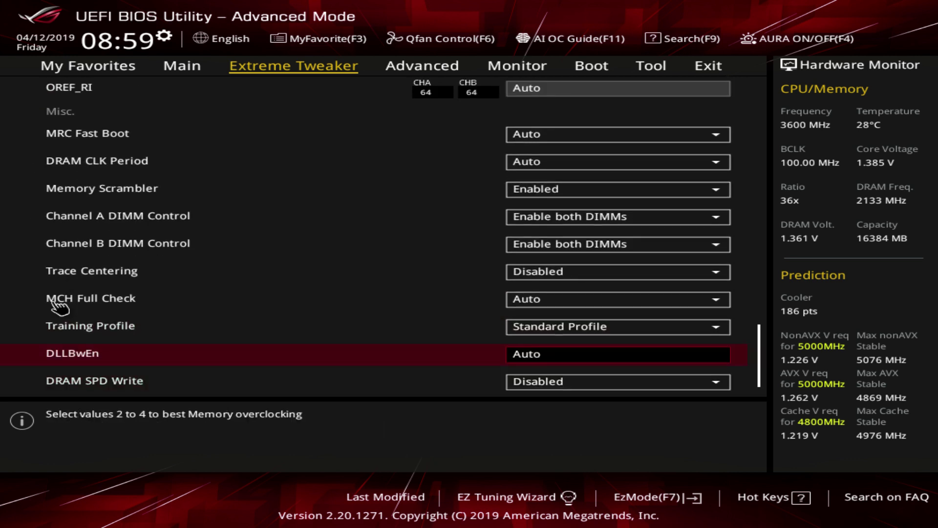
key("Up")
key("Return")
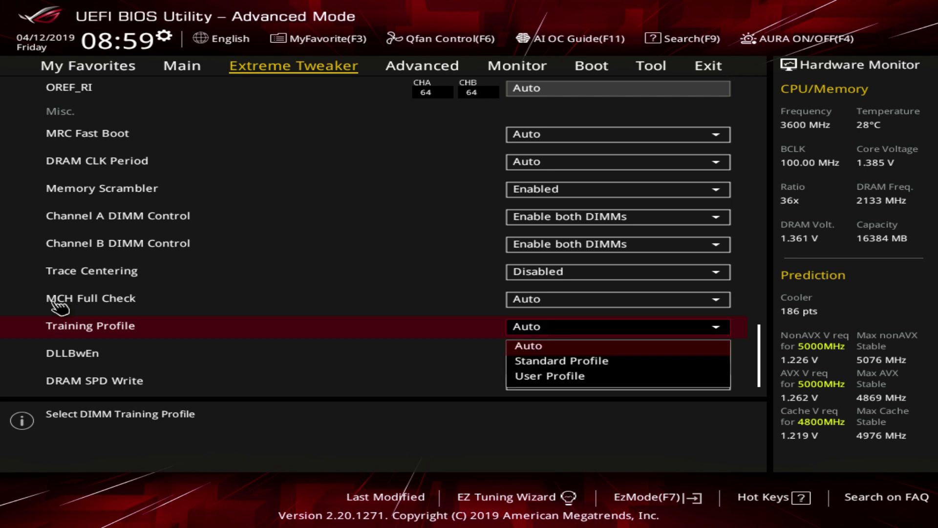
key("Up")
key("Return")
Return the DIMM Training Profile to Auto.
key("Return")
key("Up")
key("Up")
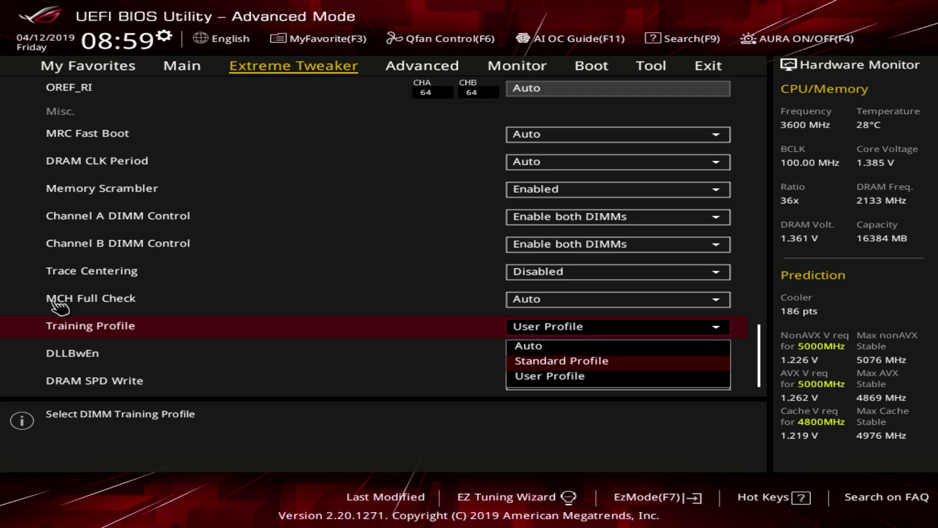
key("Return")
key("Left")
key("Down")
key("Down")
key("Down")
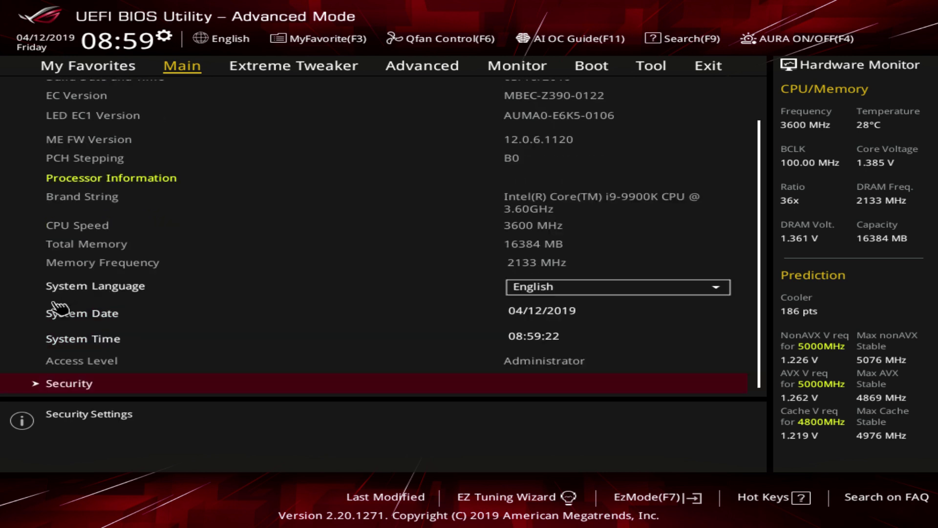
key("Right")
key("Down")
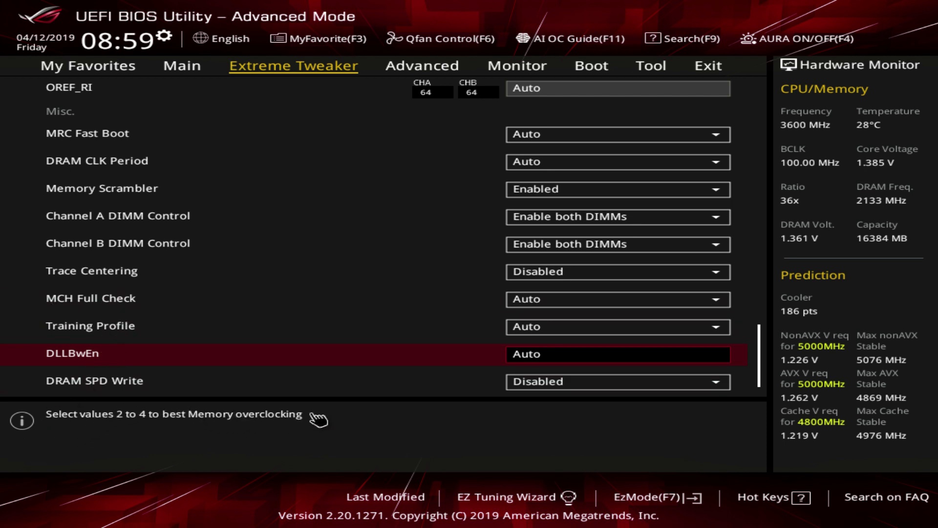
Examine the descriptions of DLLBwEn and DRAM SPD Write and the options available for DRAM SPD Write.
key("Down")
key("Up")
key("Down")
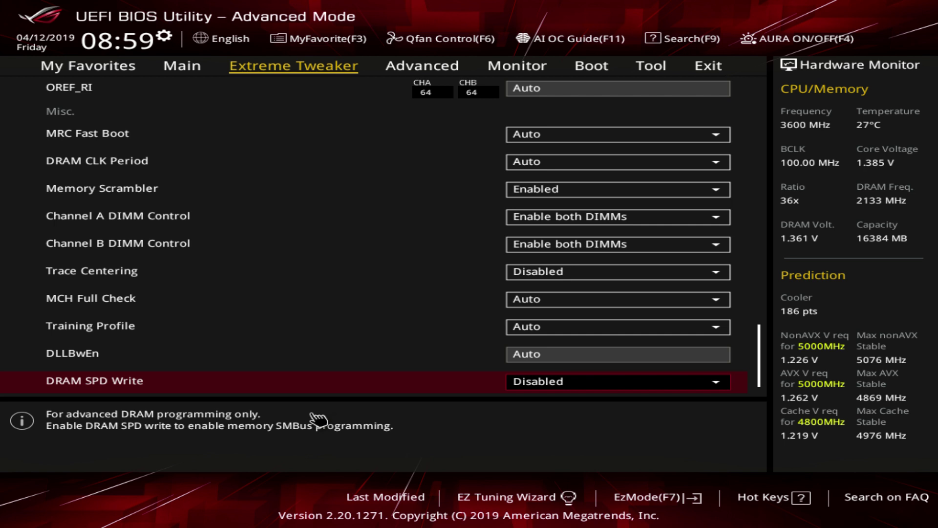
key("Return")
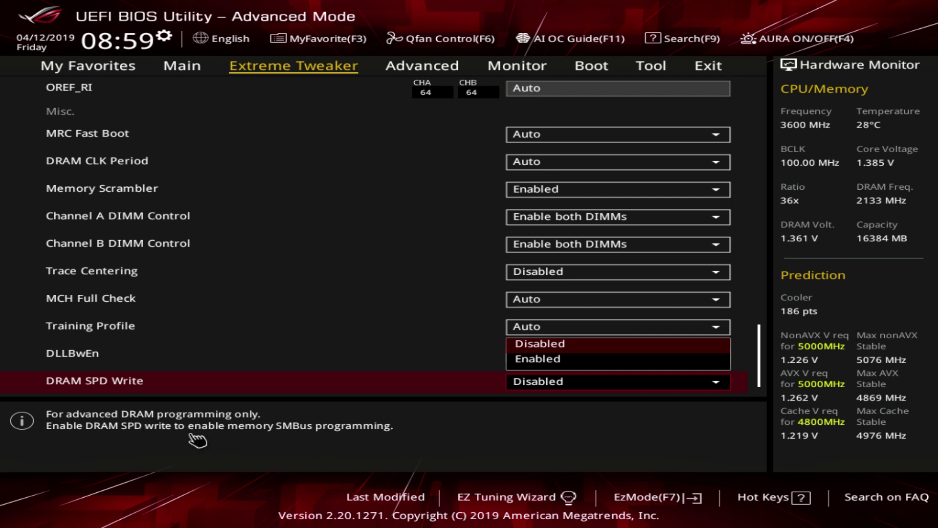
key("Escape")
key("Down")
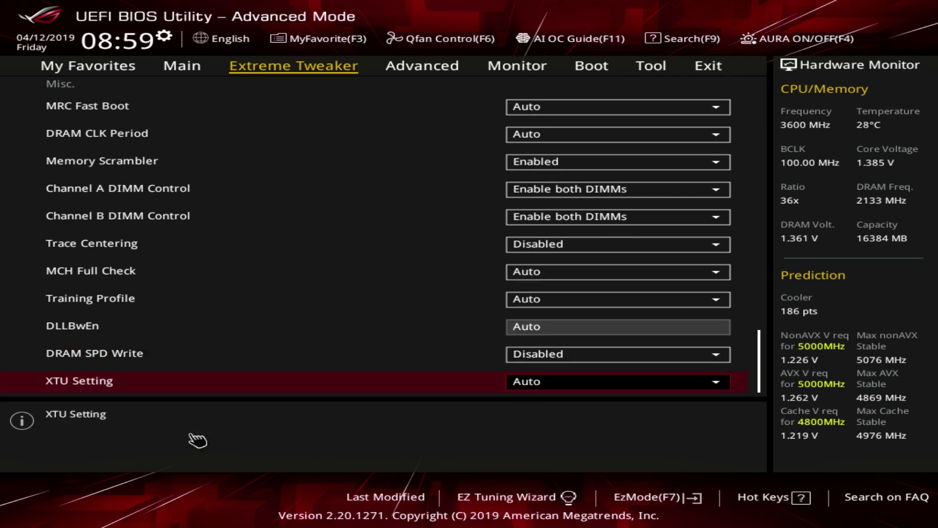
key("Up")
key("Return")
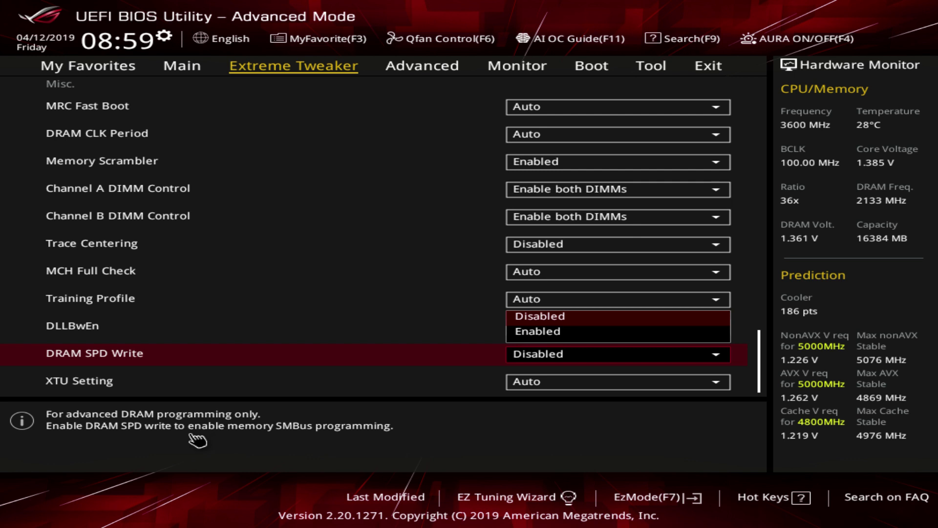
key("Escape")
key("Down")
key("Up")
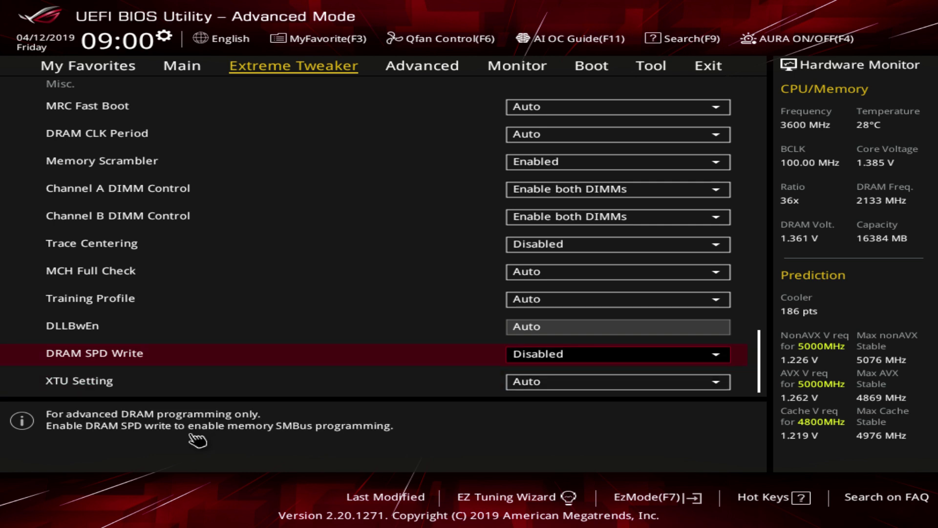
Examine the range of options for XTU Setting and keep it on Auto.
key("Down")
key("Down")
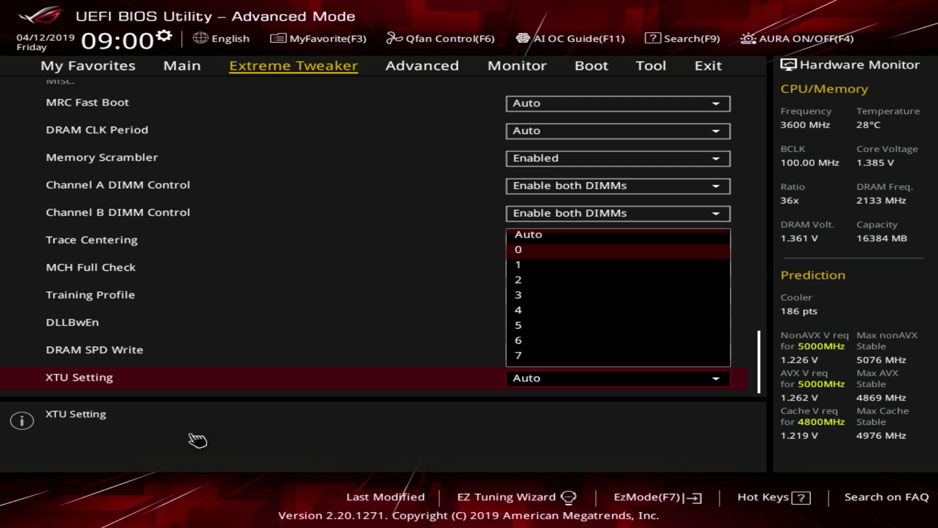
key("Down")
key("End")
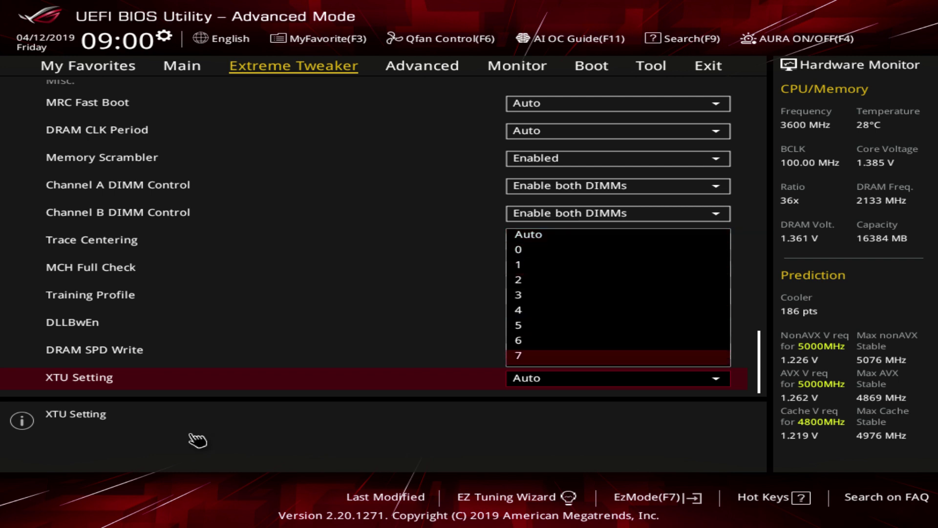
key("Up")
key("Home")
key("Down")
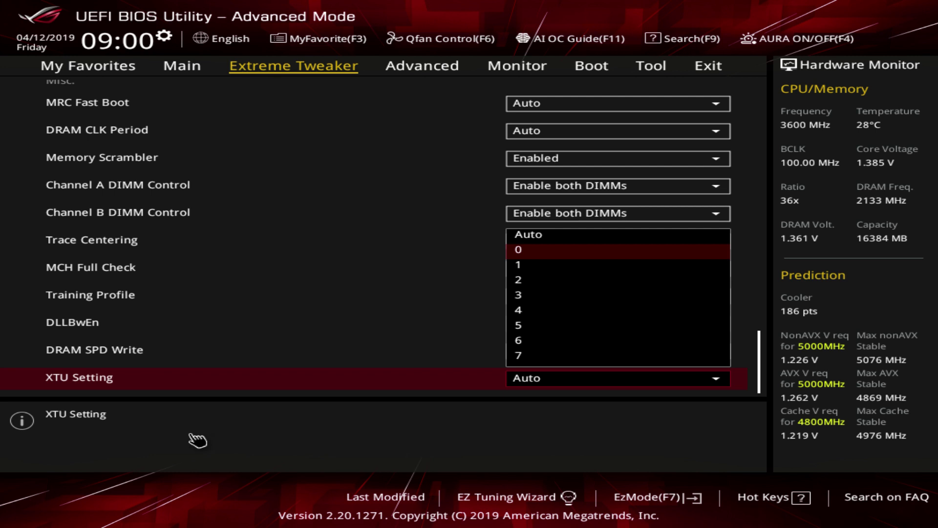
key("Up")
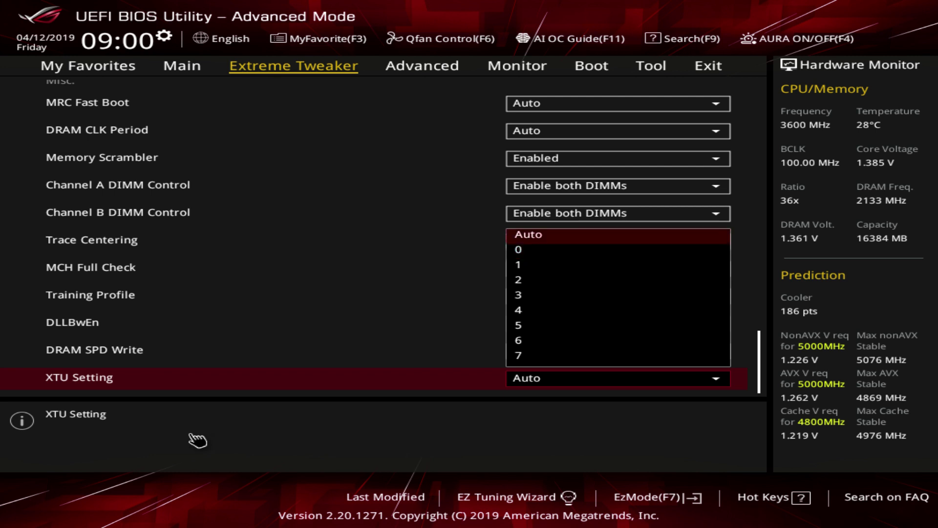
key("Return")
key("Up")
key("Down")
key("Up")
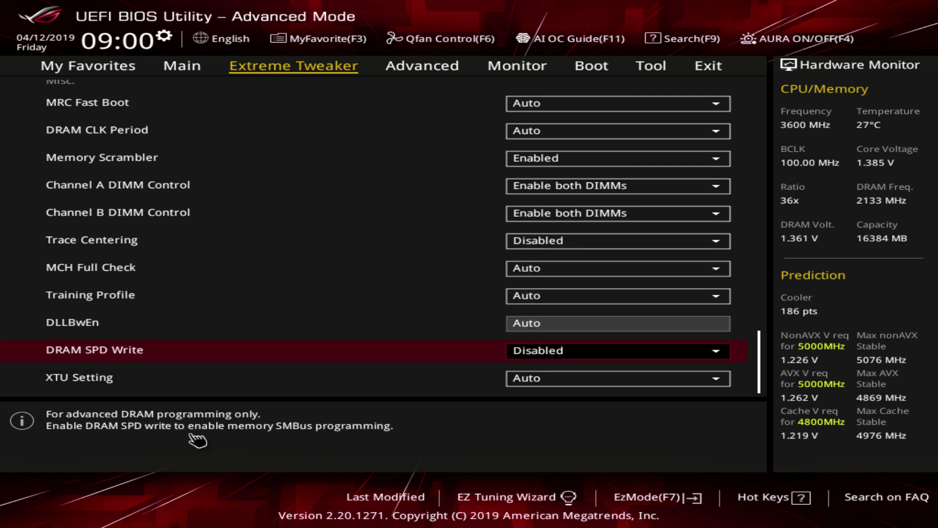
key("Down")
key("Return")
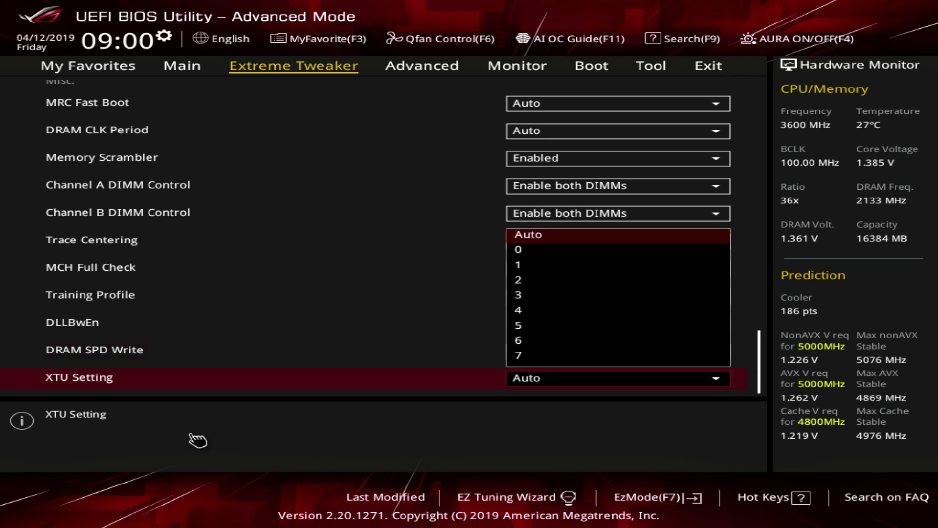
key("Return")
key("Return")
key("Return")
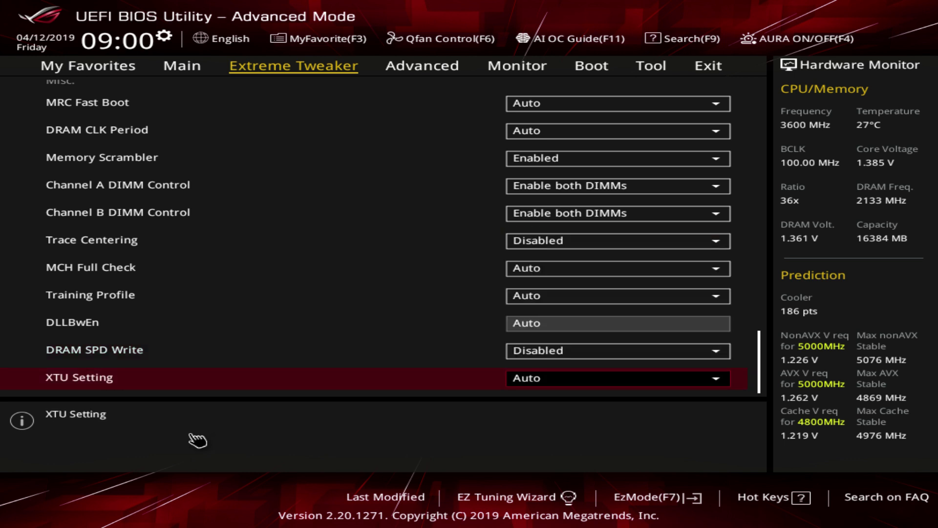
key("Up")
key("Up")
key("Down")
key("Down")
key("Up")
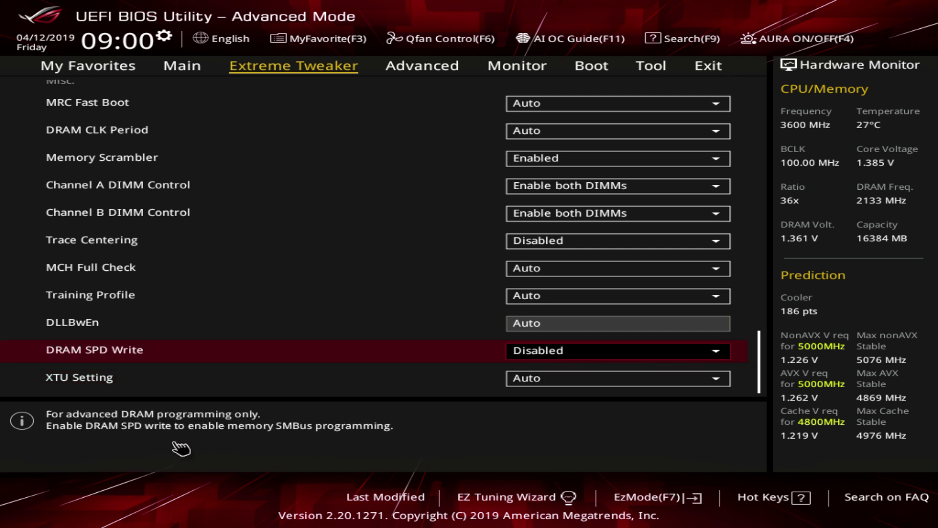
Open the Skew Control settings within DRAM Timing Control.
key("Up")
key("Up")
key("Up")
key("Up")
key("Up")
key("Up")
key("Up")
key("Up")
key("Up")
key("Up")
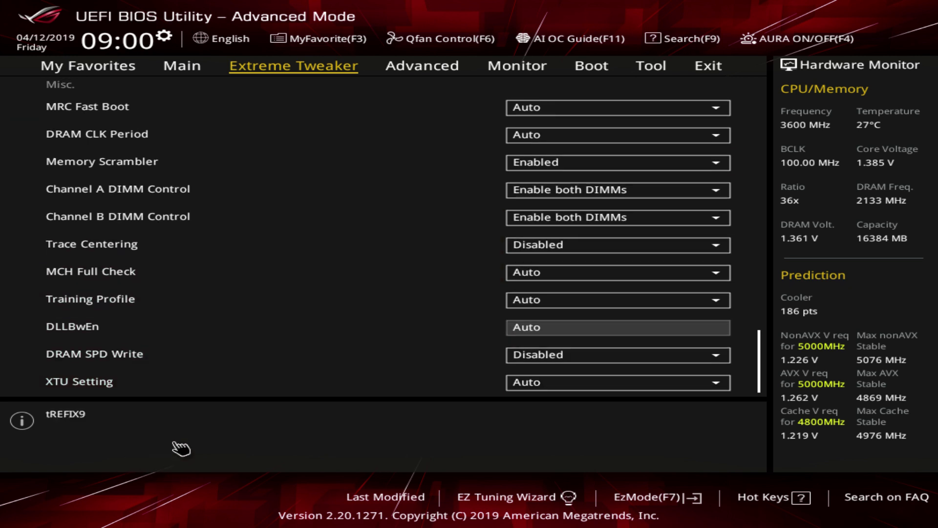
key("Up")
key("Up")
key("Up")
key("Up")
key("Up")
key("Up")
key("Up")
key("Up")
key("Up")
key("Up")
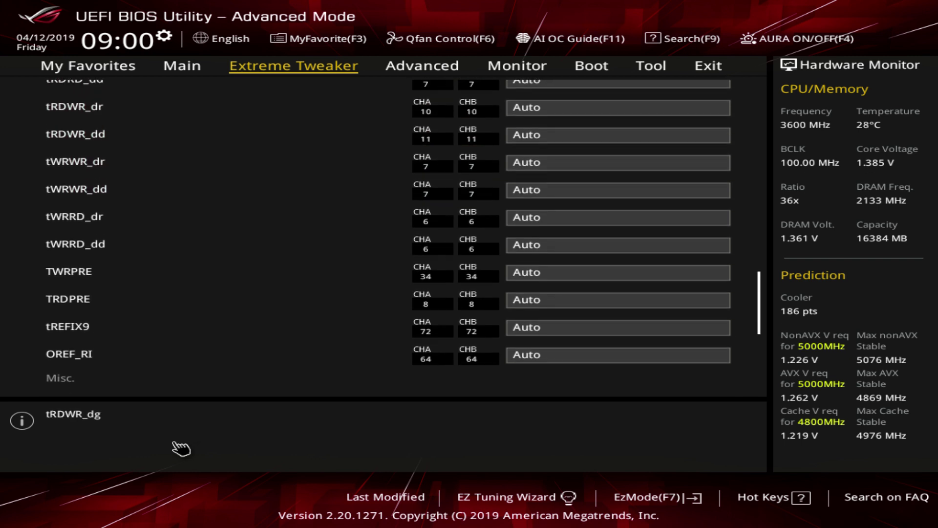
key("Up")
key("Up")
key("Up")
key("Up")
key("Up")
key("Up")
key("Up")
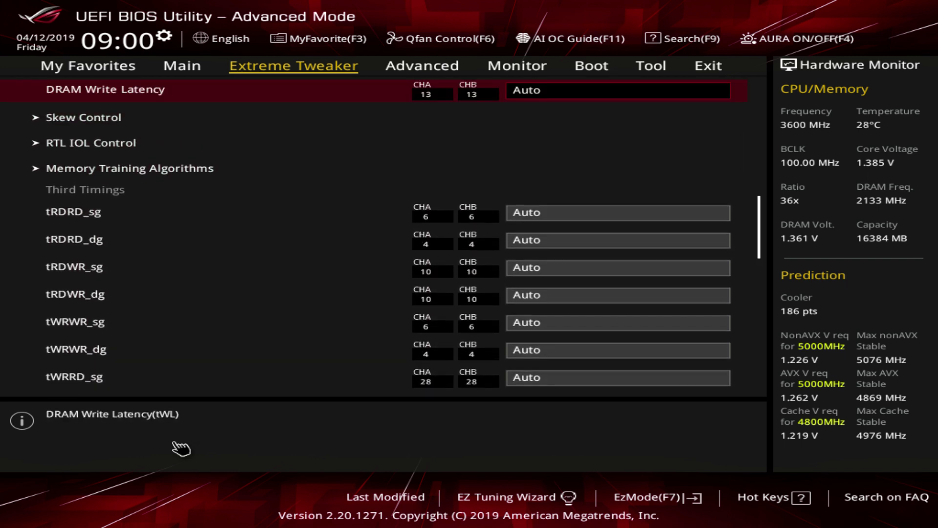
key("Down")
key("Return")
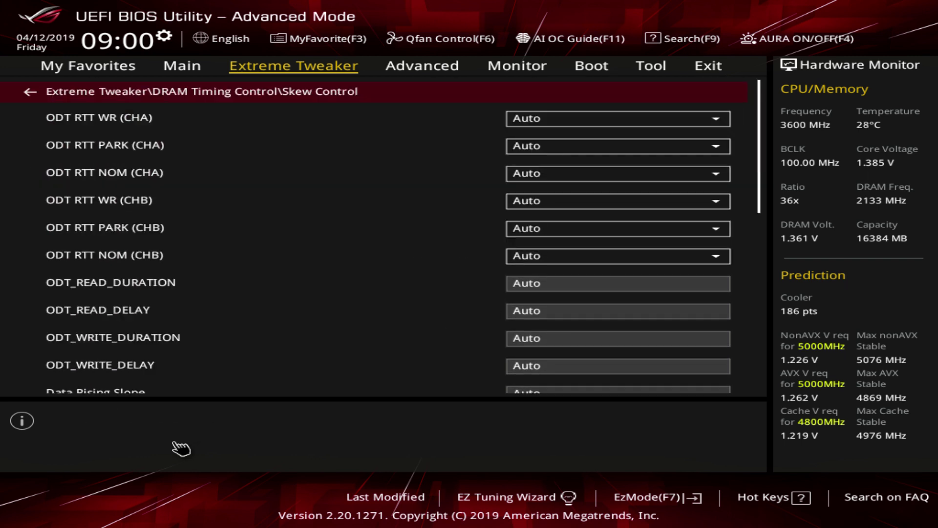
Examine the options available for ODT RTT WR, ODT RTT PARK and ODT RTT NOM on channel A, keeping each on Auto.
key("Down")
key("Return")
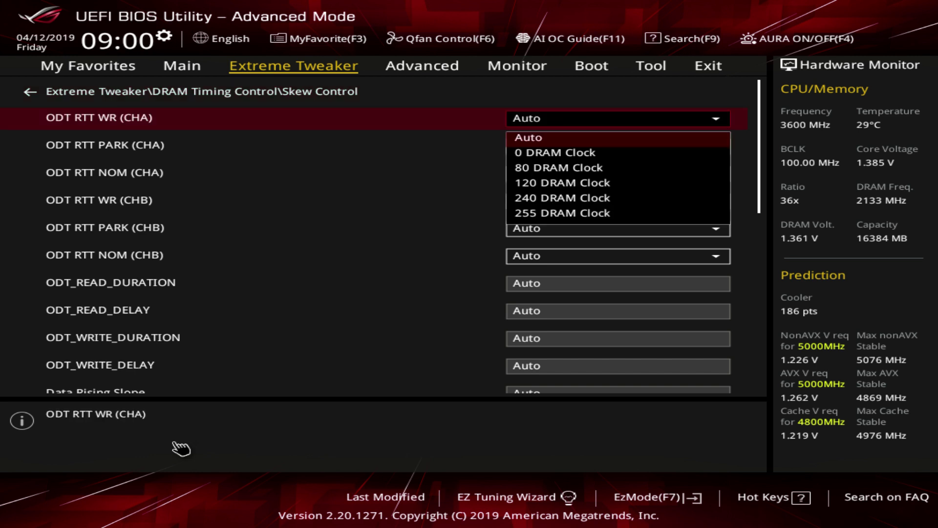
key("Escape")
key("Down")
key("Return")
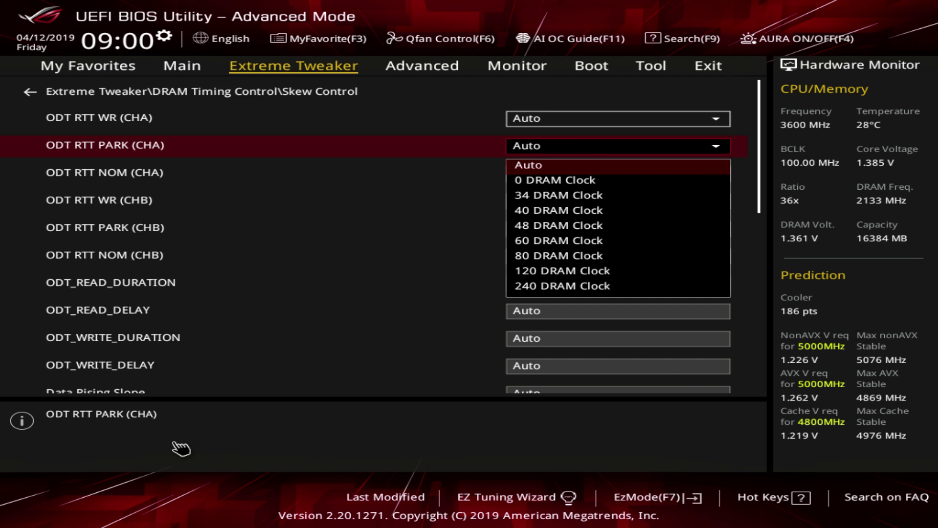
key("Escape")
key("Down")
key("Return")
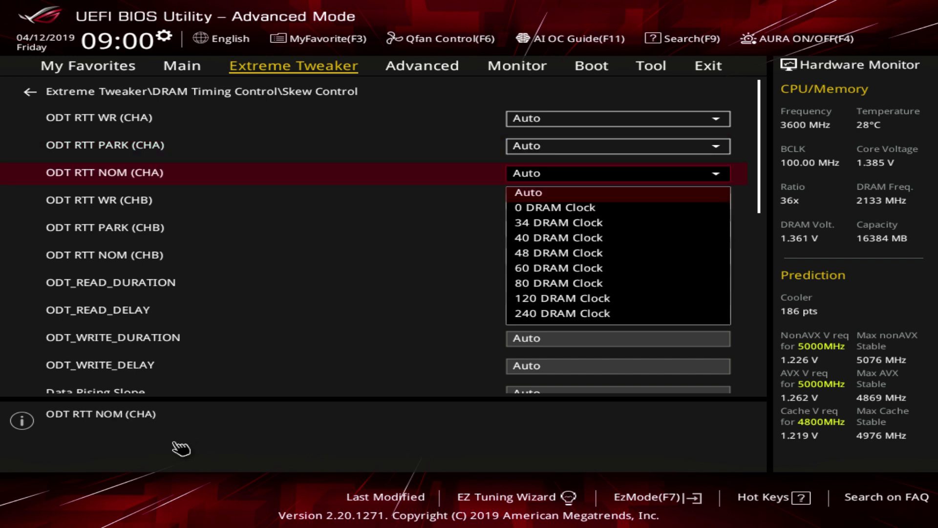
key("Down")
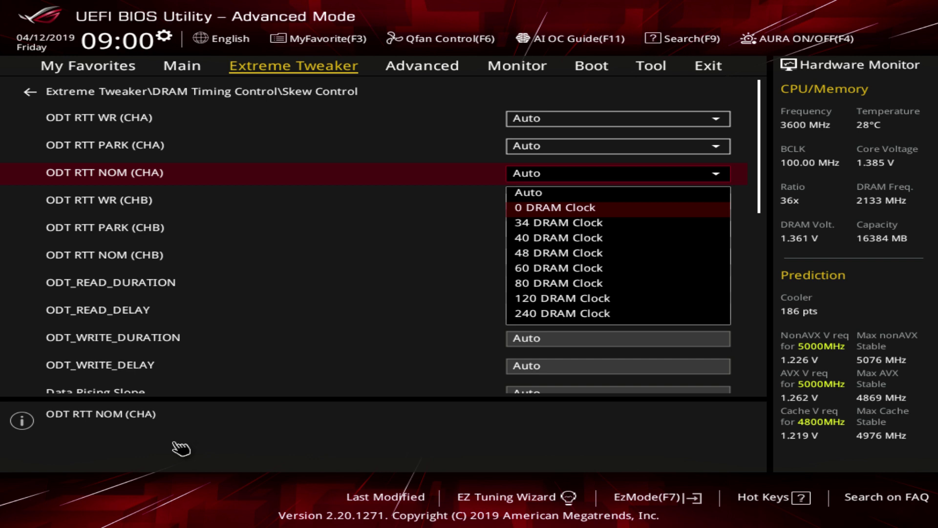
key("Escape")
Examine the options available for ODT RTT WR and ODT RTT PARK on channel B without changing them.
key("Down")
key("Return")
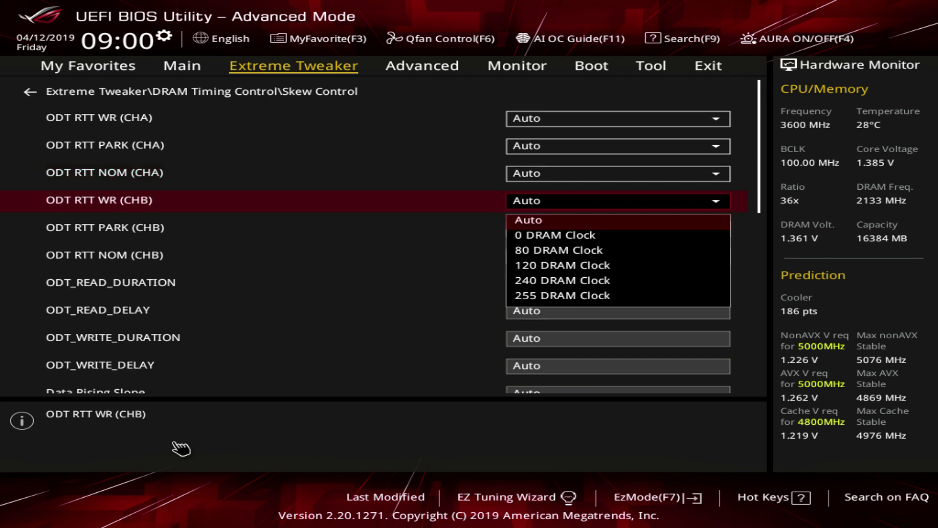
key("Down")
key("Escape")
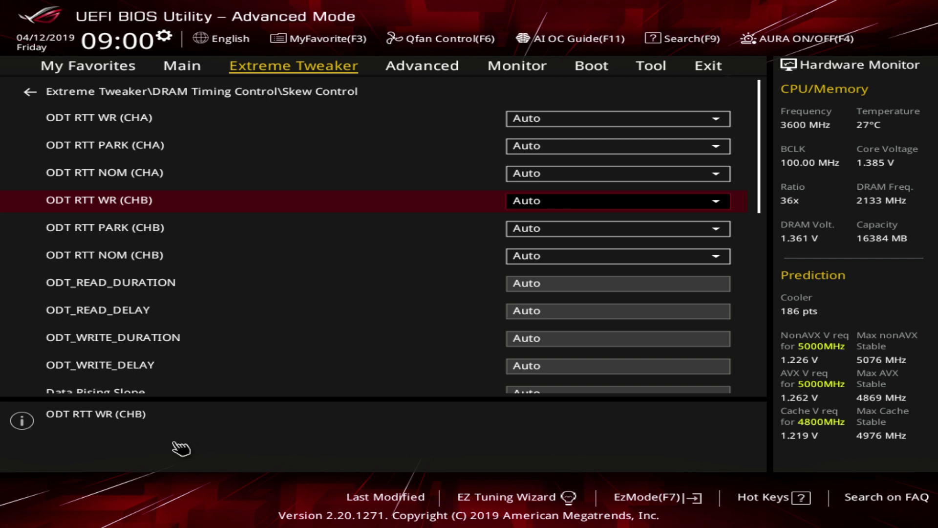
key("Down")
key("Return")
key("Down")
key("Down")
key("Down")
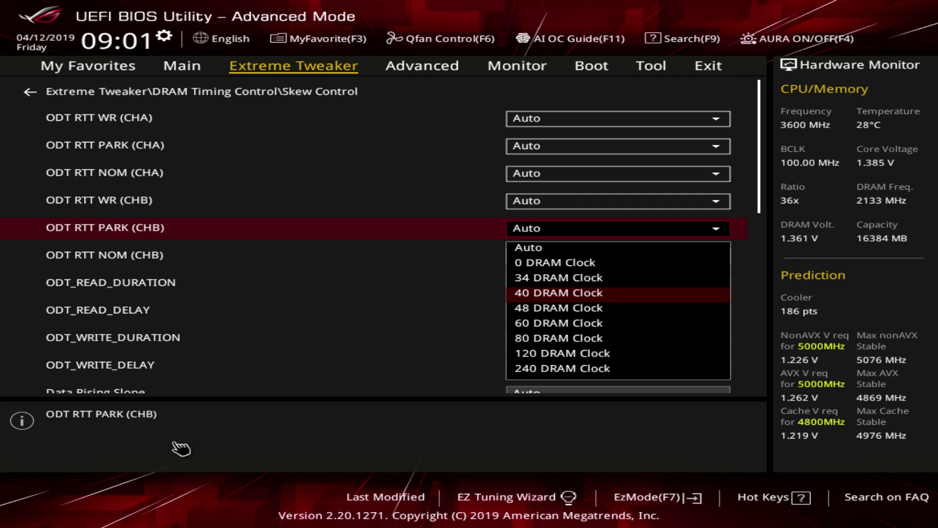
key("Escape")
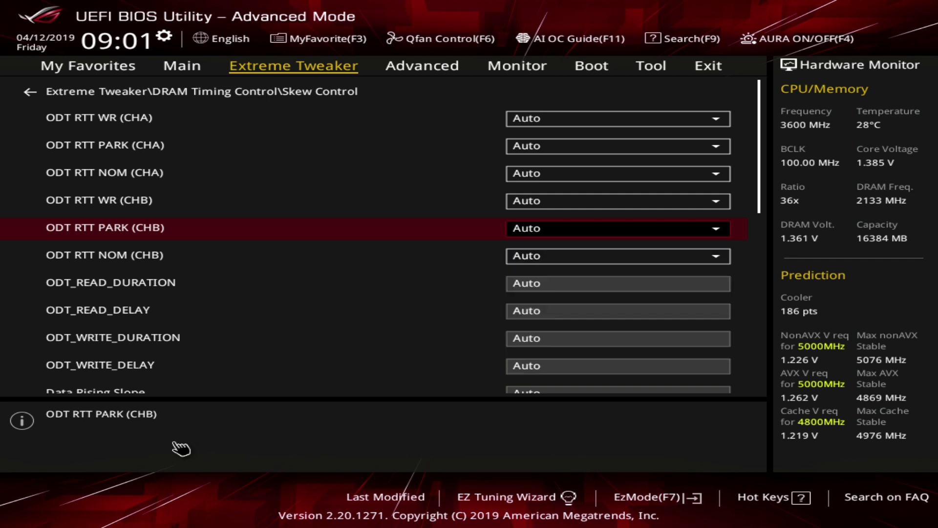
Return to the channel A entries and examine the DRAM Clock choices for ODT RTT PARK (CHA), keeping it on Auto.
key("Up")
key("Up")
key("Up")
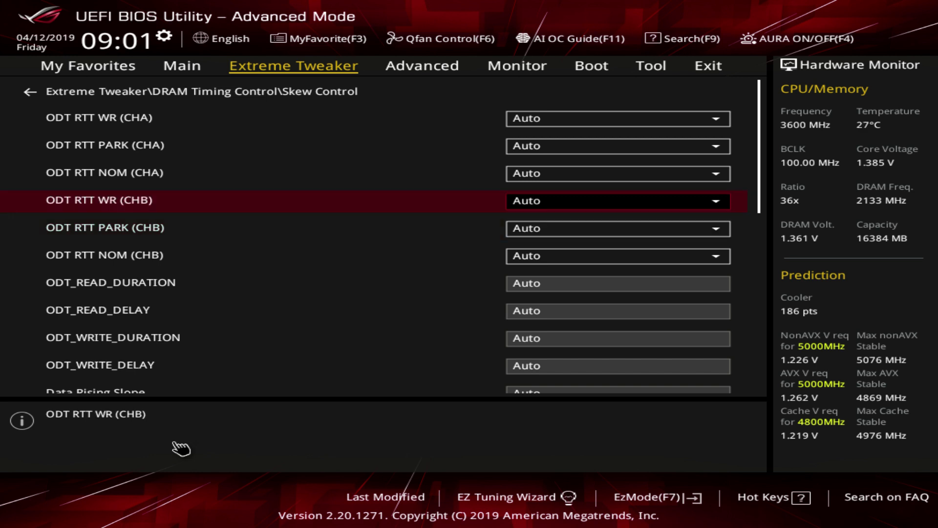
key("Up")
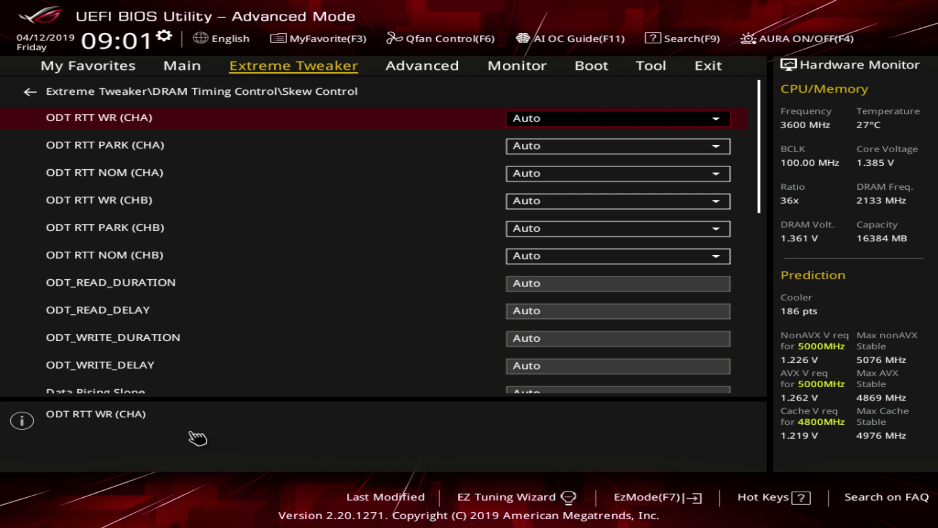
key("Down")
key("Down")
key("Up")
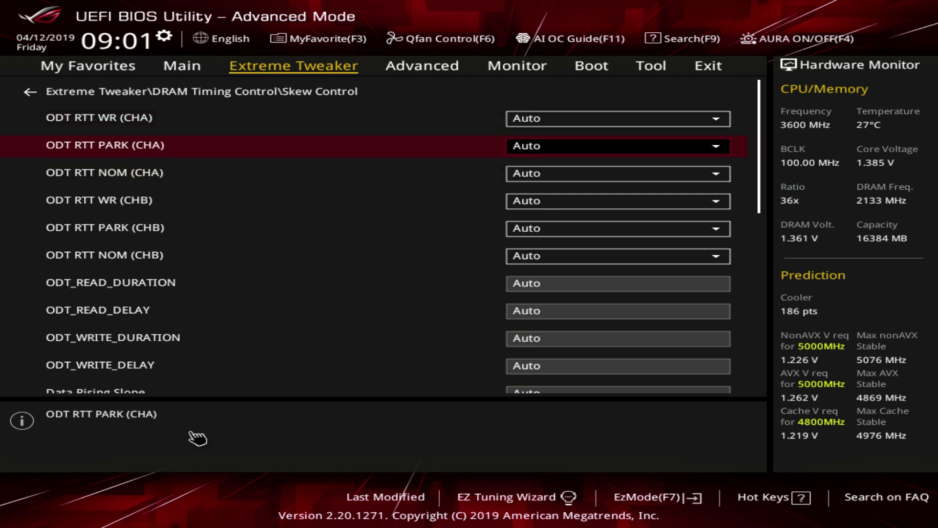
key("Return")
key("Down")
key("Down")
key("Down")
key("Down")
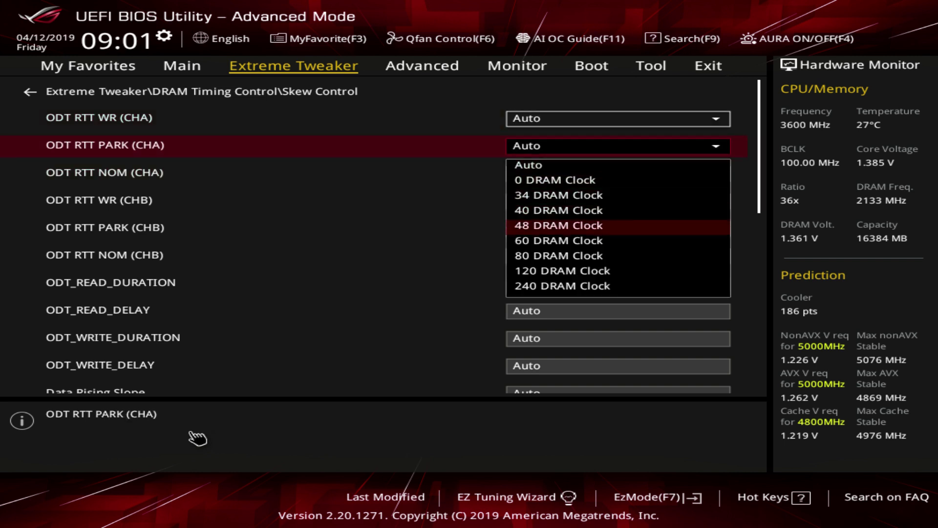
key("Up")
key("Up")
key("Up")
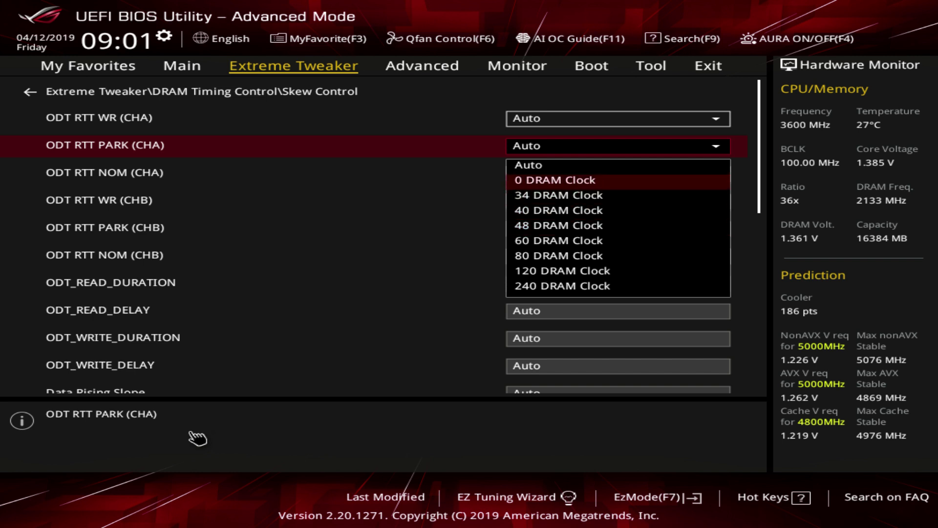
key("Down")
key("Down")
key("Down")
key("Down")
key("Down")
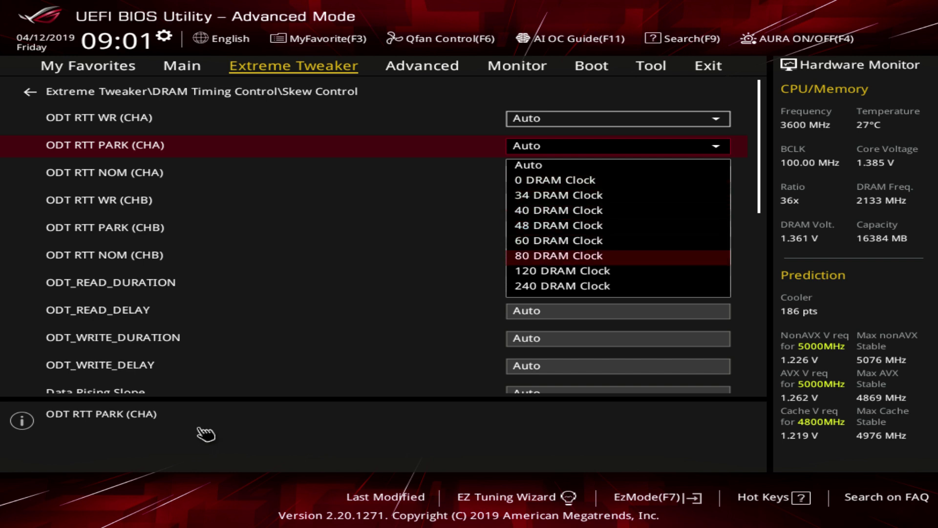
key("Escape")
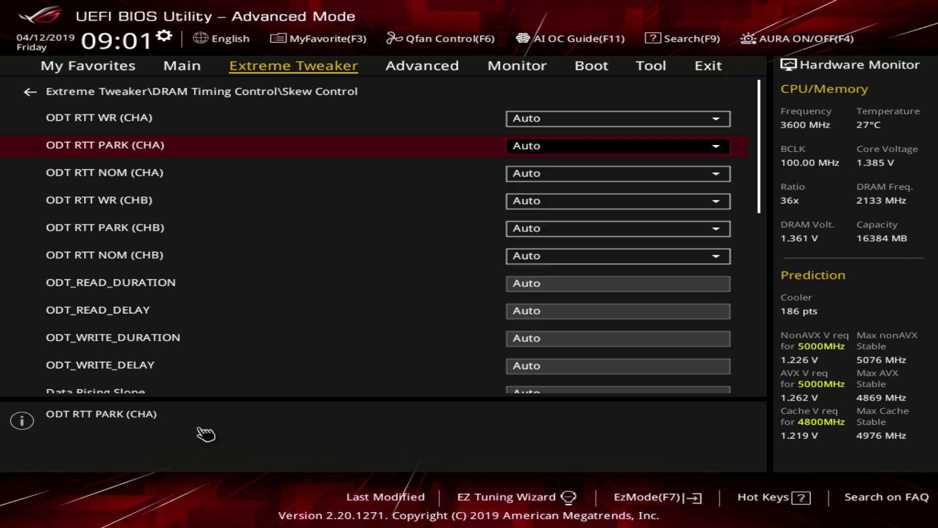
Check the DRAM Clock choices for ODT RTT PARK (CHB) again and leave it on Auto.
key("Down")
key("Down")
key("Down")
key("Down")
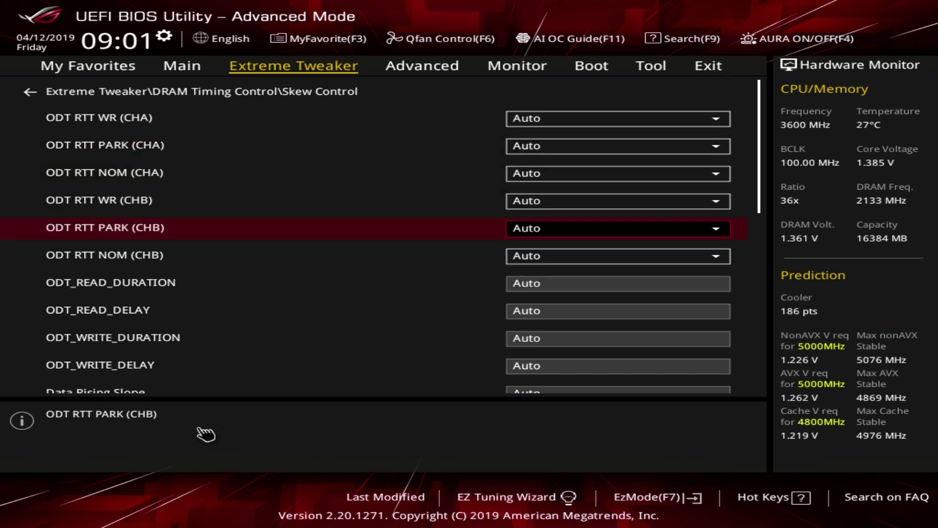
key("Return")
key("Down")
key("Escape")
Look through the remaining Skew Control entries, from the ODT read and write settings to the falling slope offsets.
key("Down")
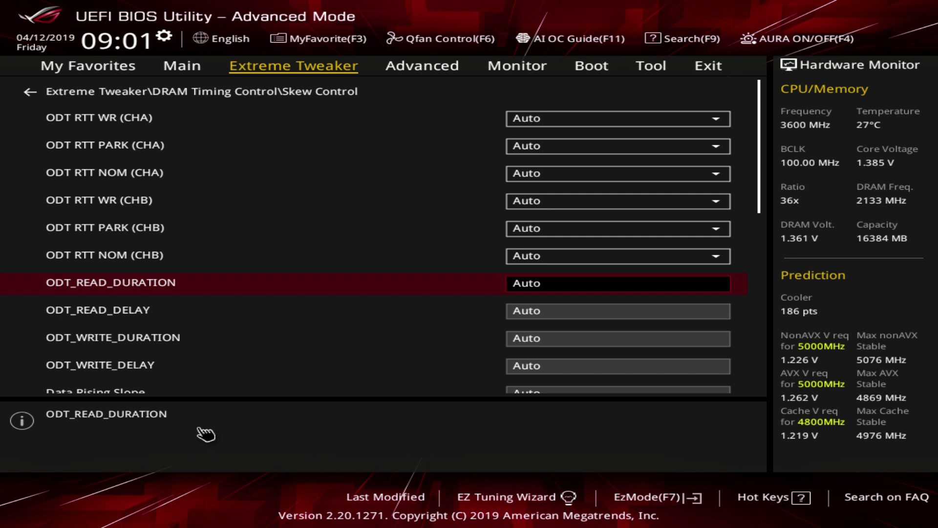
key("Down")
key("Down")
key("Down")
key("Down")
key("Down")
key("Down")
key("Down")
key("Down")
key("Down")
key("Down")
key("Down")
key("Down")
key("Down")
key("Down")
key("Down")
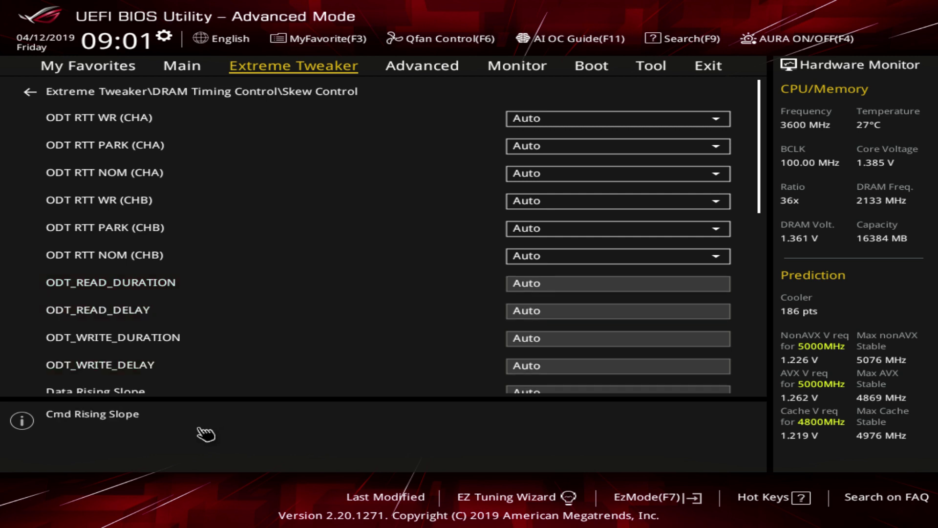
key("Up")
key("Down")
key("Down")
key("Down")
key("Down")
key("Down")
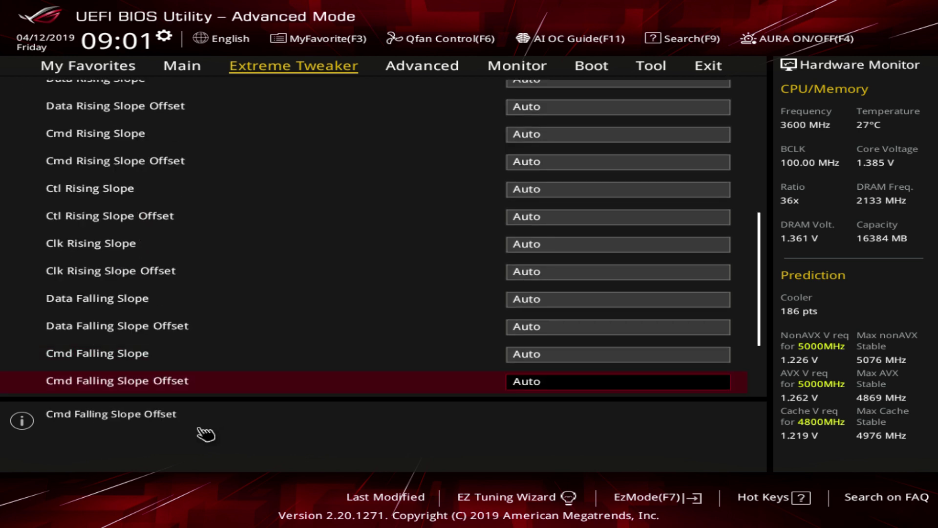
Look back through the falling and rising slope settings up to the start of the Skew Control list.
key("Up")
key("Up")
key("Up")
key("Up")
key("Up")
key("Up")
key("Up")
key("Up")
key("Up")
key("Up")
key("Up")
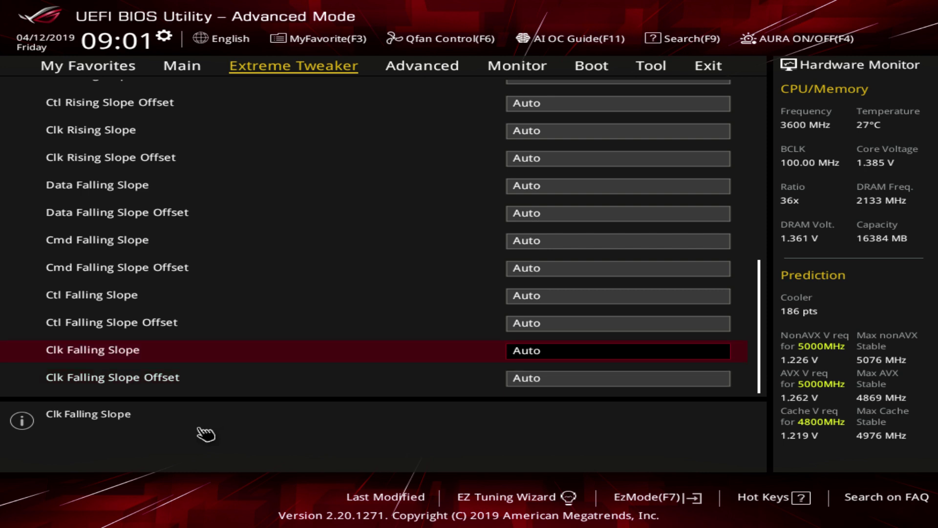
key("Up")
key("Up")
key("Up")
key("Up")
key("Up")
key("Up")
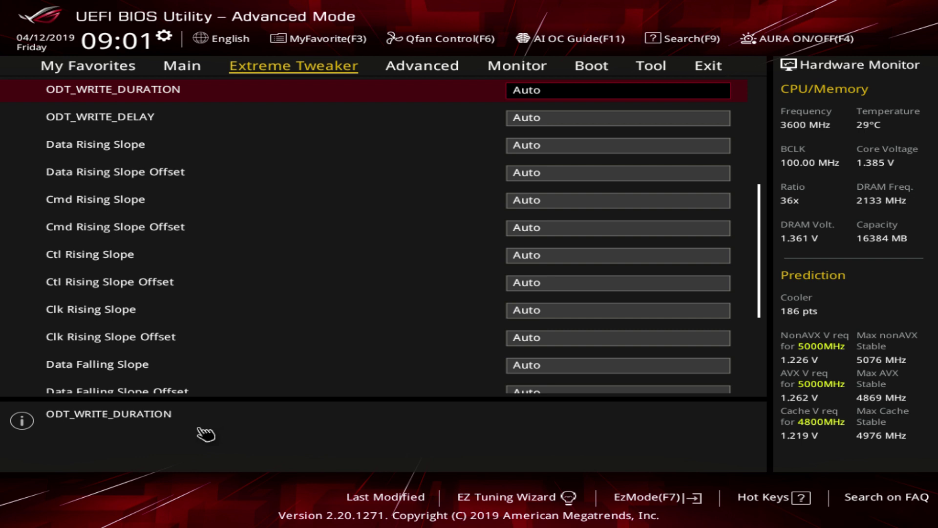
key("Up")
key("Up")
key("Up")
key("Up")
key("Up")
key("Up")
key("Up")
key("Right")
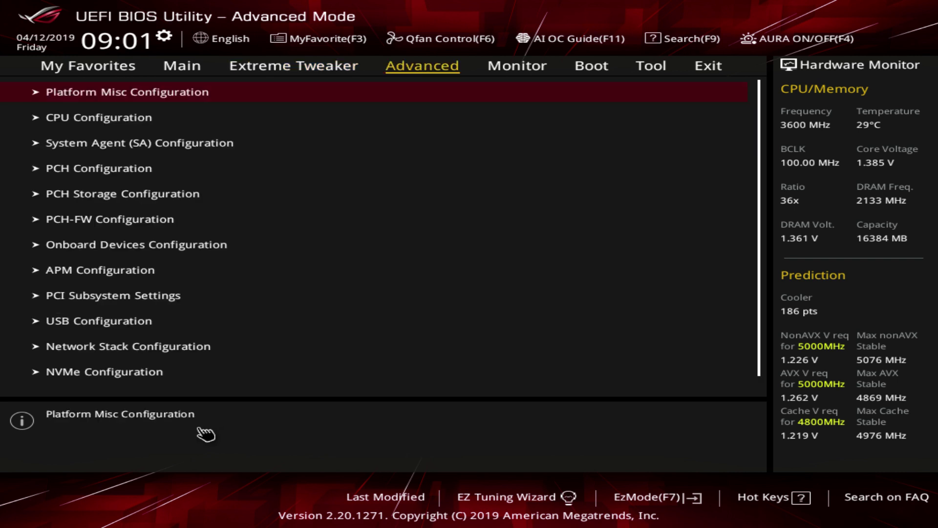
key("Down")
key("Left")
Examine the ODT read and write duration and delay settings in Skew Control.
key("Down")
key("Down")
key("Down")
key("Down")
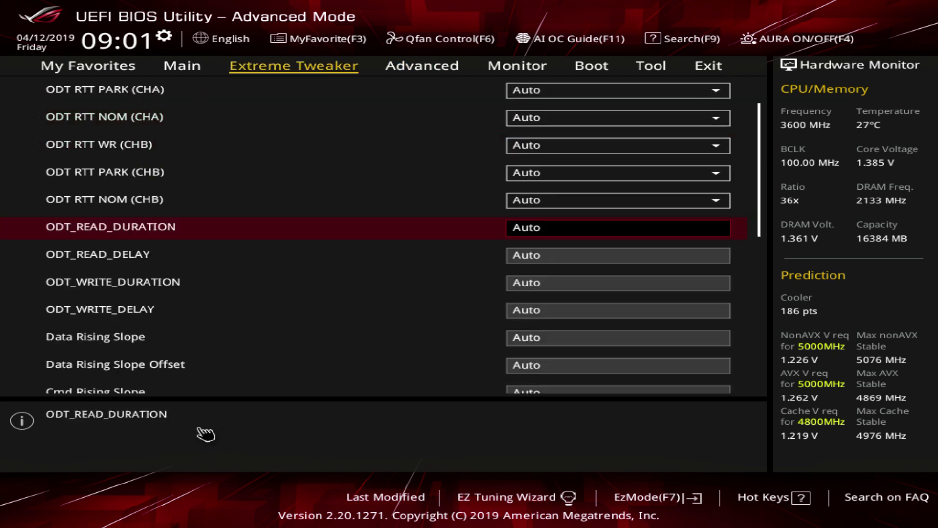
key("Down")
key("Down")
key("Down")
key("Down")
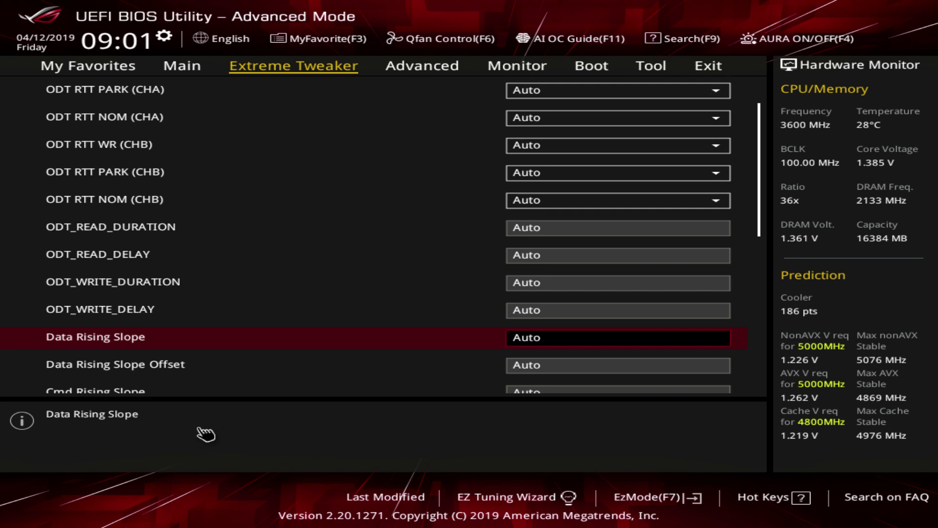
Examine the Data, Cmd, Ctl and Clk Rising Slope settings and their offsets.
key("Down")
key("Down")
key("Down")
key("Down")
key("Down")
key("Down")
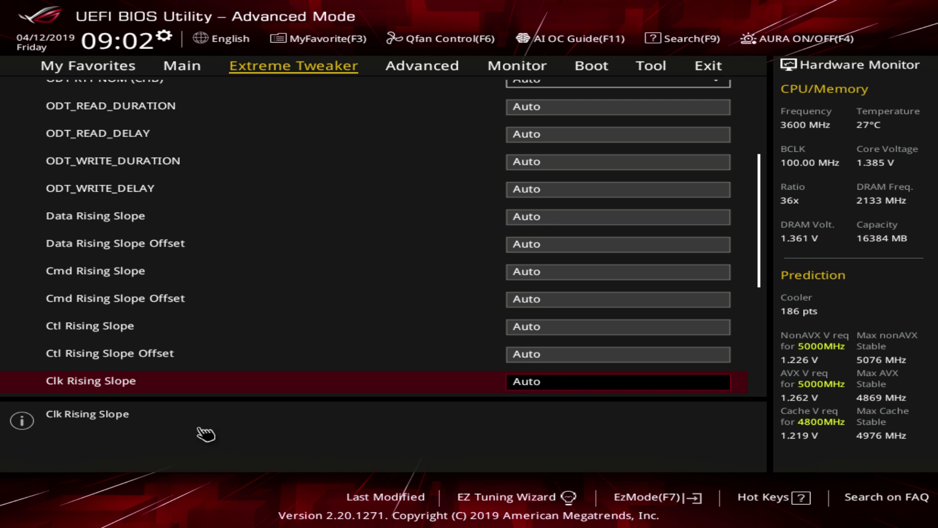
key("Up")
key("Up")
key("Up")
key("Up")
key("Up")
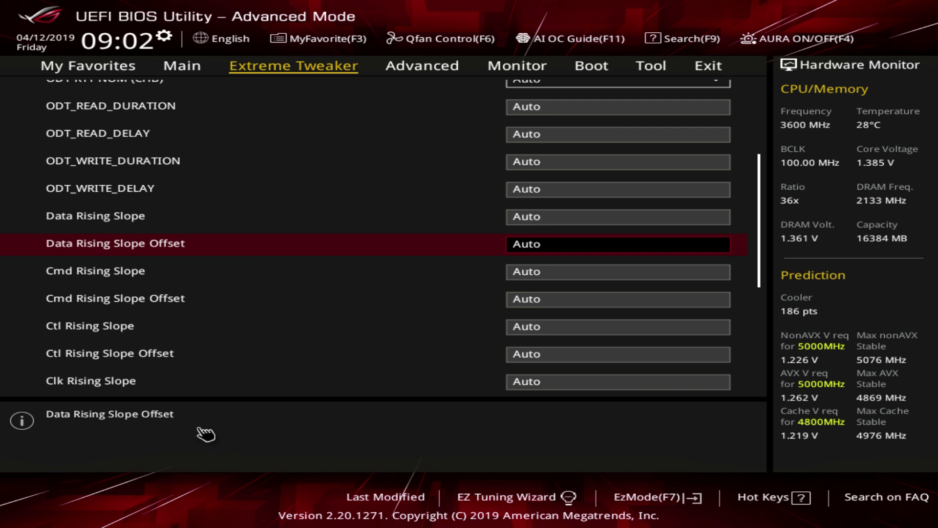
Go back from the rising slope settings to review ODT_READ_DURATION and ODT_WRITE_DURATION.
key("Up")
key("Up")
key("Up")
key("Up")
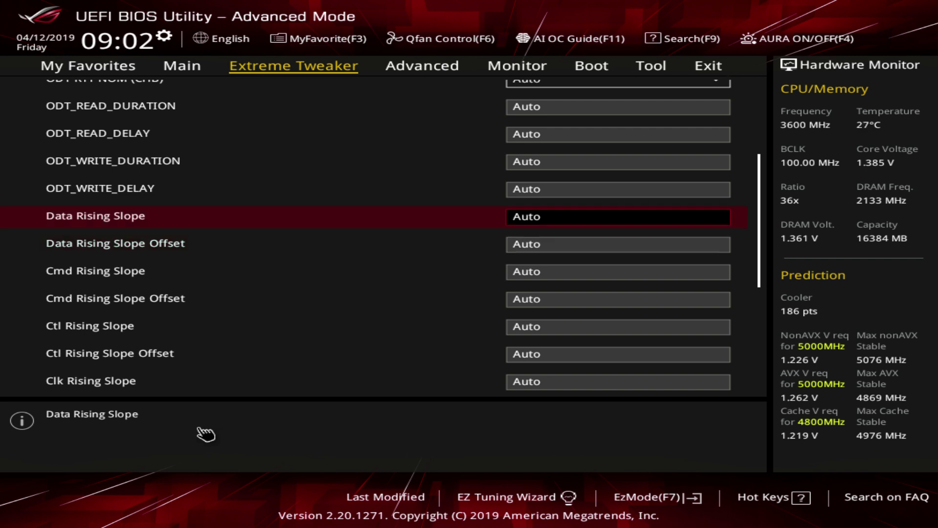
key("Up")
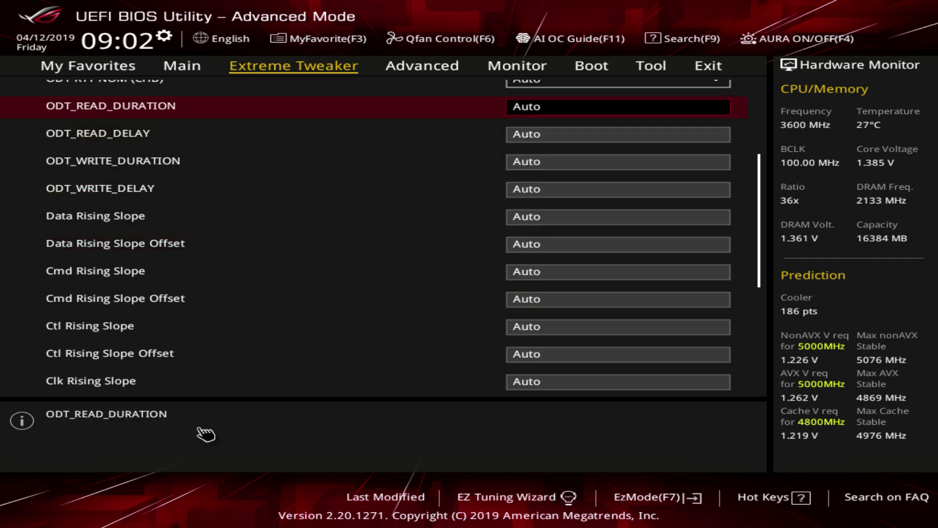
key("Down")
key("Down")
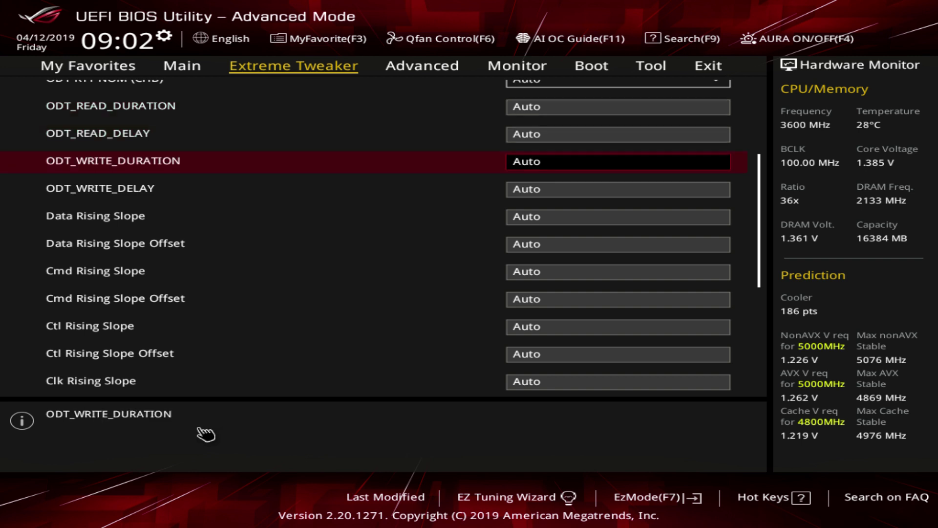
Review the ODT write and rising slope settings in Skew Control, then return to ODT_WRITE_DELAY.
key("Down")
key("Down")
key("Down")
key("Down")
key("Down")
key("Down")
key("Down")
key("Down")
key("Up")
key("Up")
key("Up")
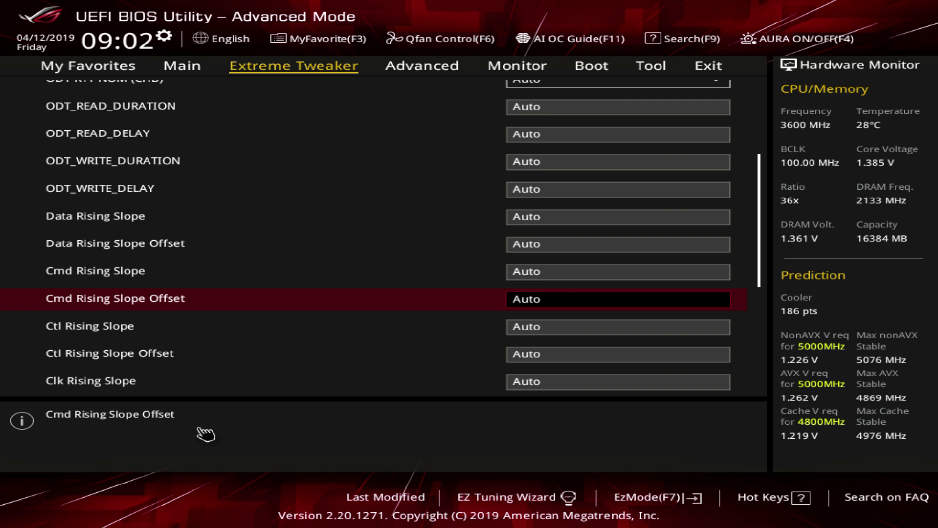
key("Up")
key("Up")
key("Up")
key("Up")
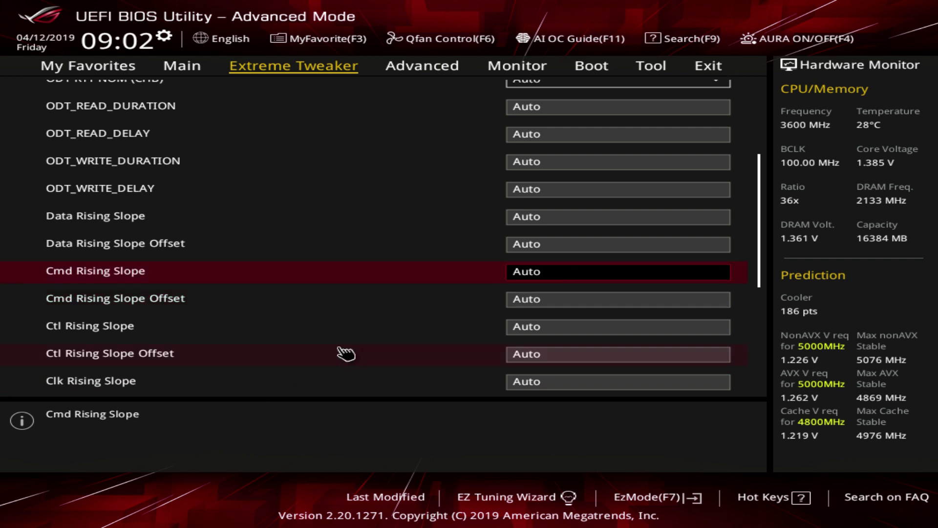
key("Up")
key("Down")
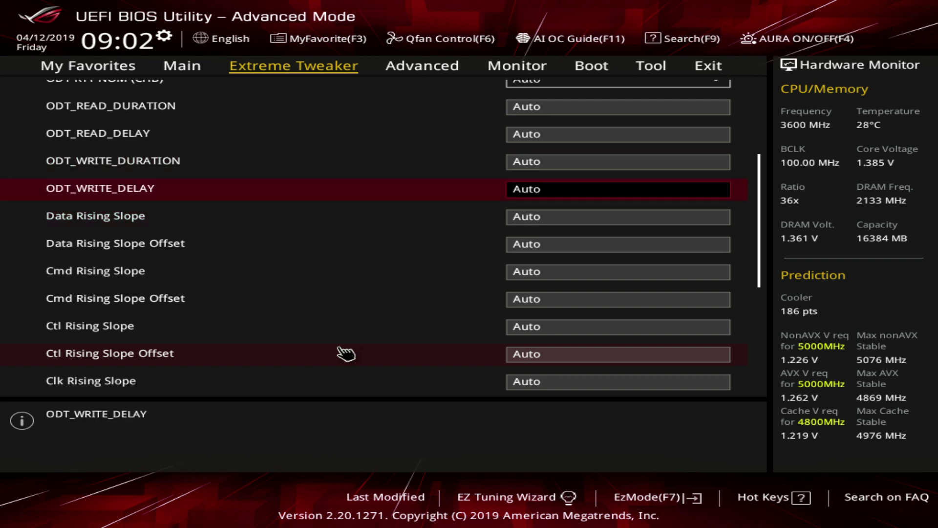
Go through the rising and falling slope settings down to Clk Falling Slope Offset.
key("Down")
key("Down")
key("Down")
key("Down")
key("Down")
key("Down")
key("Down")
key("Down")
key("Down")
key("Down")
key("Down")
key("Down")
key("Down")
key("Down")
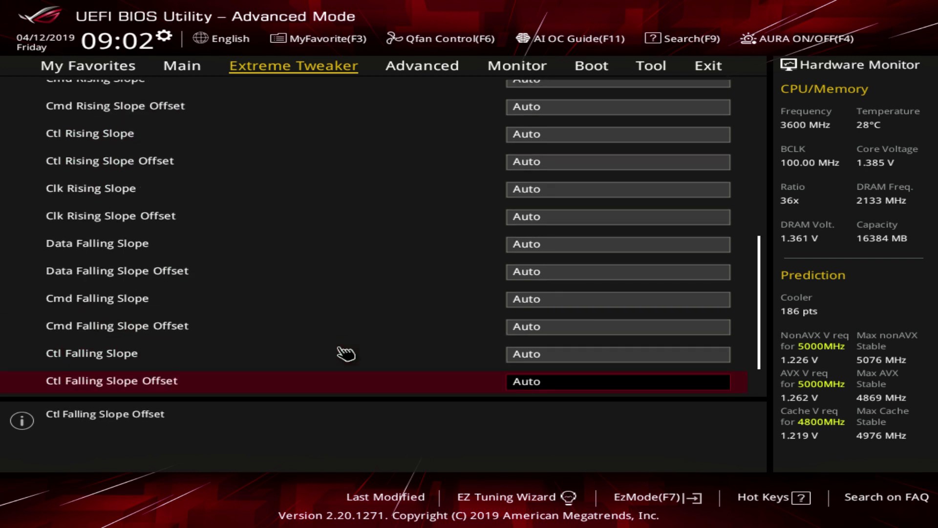
key("Down")
key("Down")
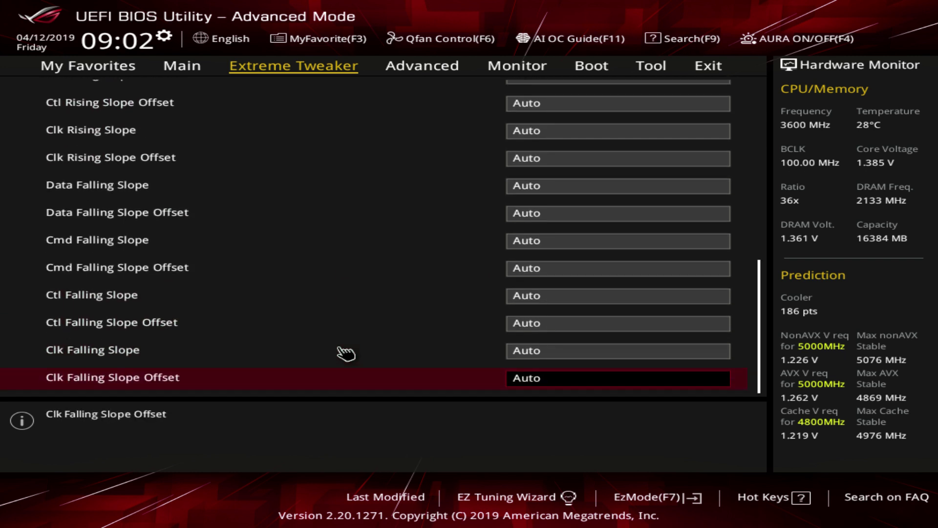
Look back over the Clk, Ctl, Cmd and Data Falling Slope settings up to Clk Rising Slope Offset.
key("Up")
key("Up")
key("Up")
key("Up")
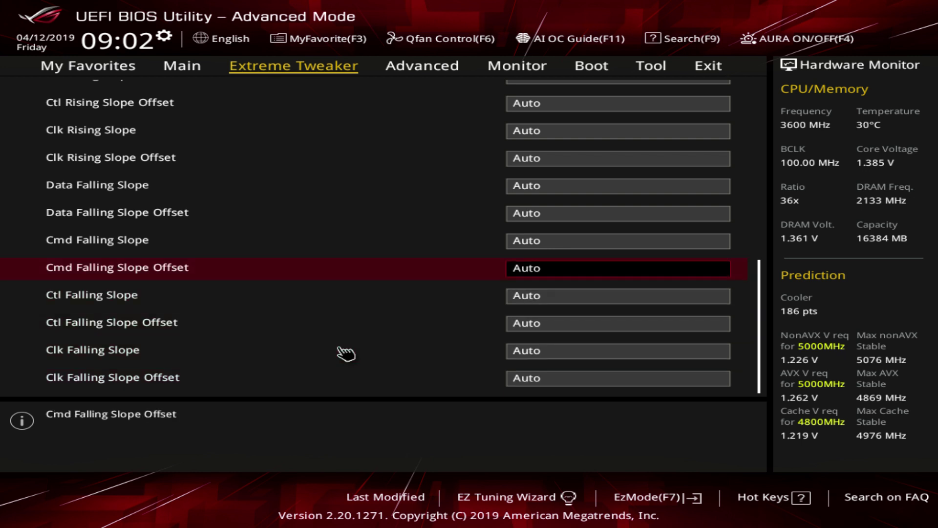
key("Up")
key("Up")
key("Up")
key("Up")
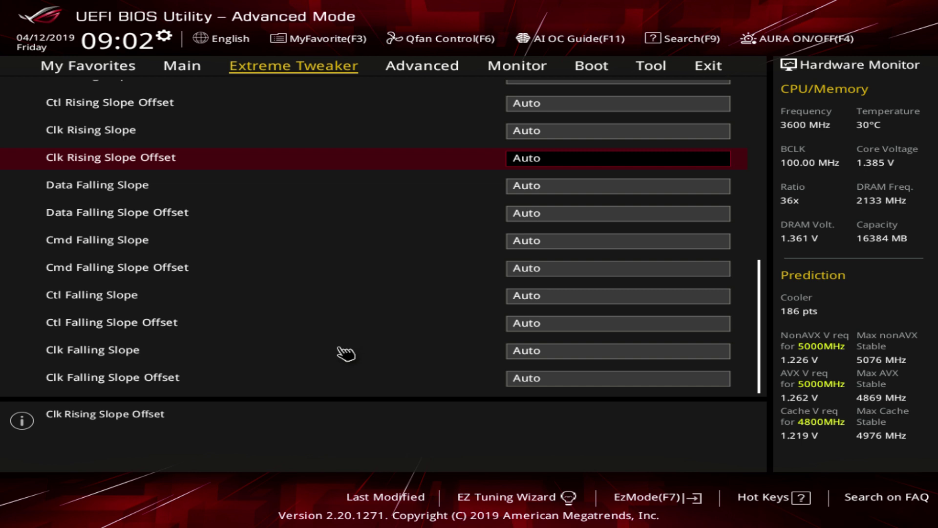
Return to the ODT RTT settings for channels A and B, examine them and leave Skew Control.
key("Up")
key("Up")
key("Up")
key("Up")
key("Up")
key("Up")
key("Up")
key("Up")
key("Up")
key("Up")
key("Up")
key("Up")
key("Up")
key("Up")
key("Up")
key("Up")
key("Up")
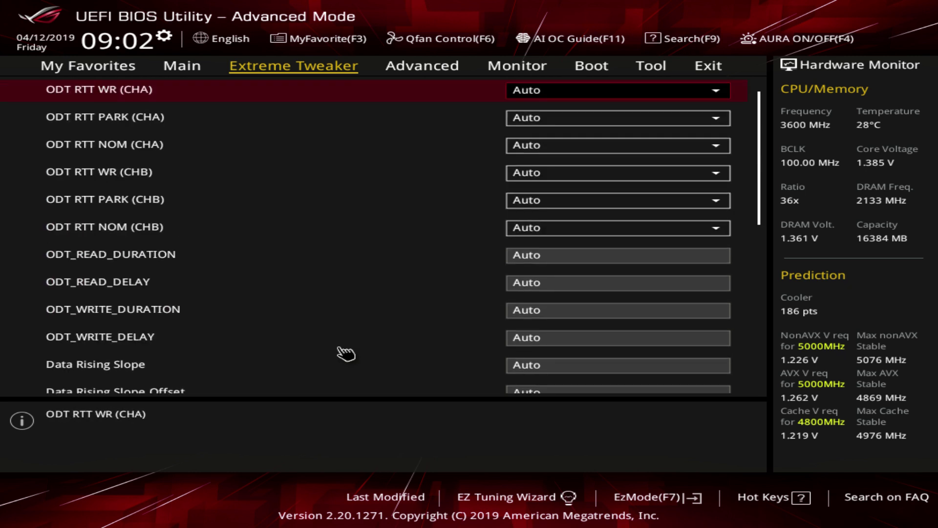
key("Down")
key("Down")
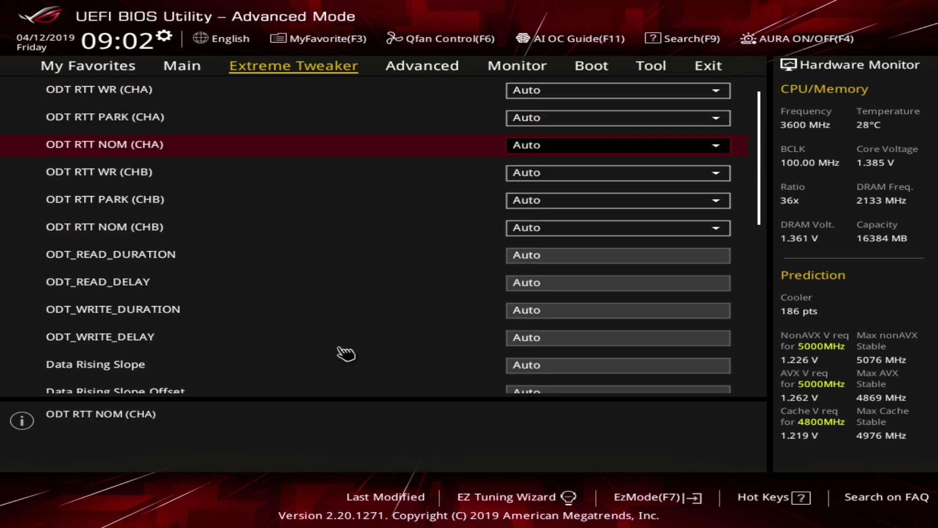
key("Down")
key("Down")
key("Down")
key("Down")
key("Page_Up")
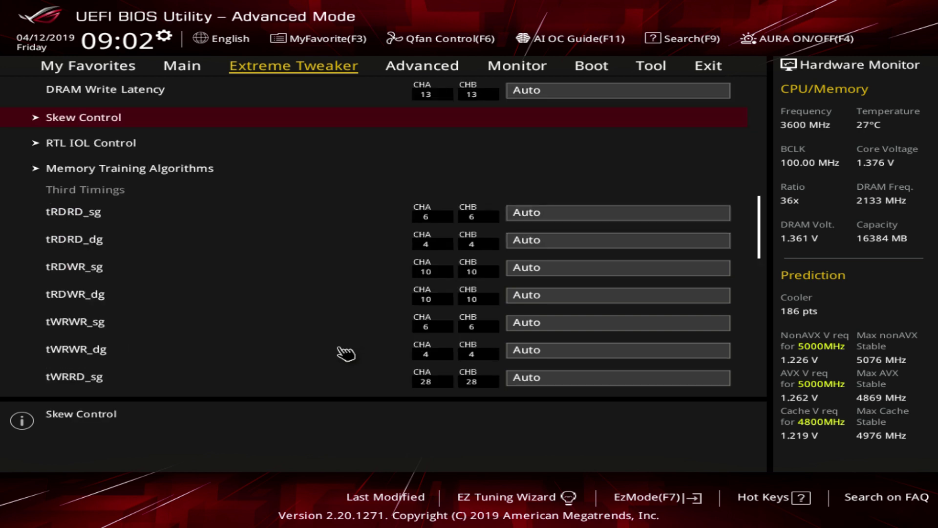
Reopen Skew Control, check the settings down to Ctl Rising Slope Offset and return to DRAM Timing Control.
key("Page_Down")
key("Down")
key("Down")
key("Down")
key("Down")
key("Down")
key("Down")
key("Down")
key("Down")
key("Down")
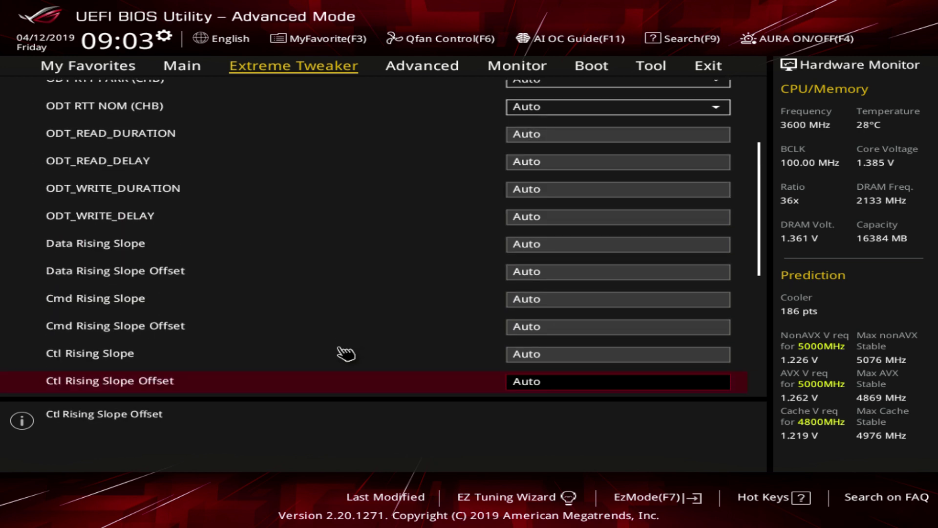
key("Page_Up")
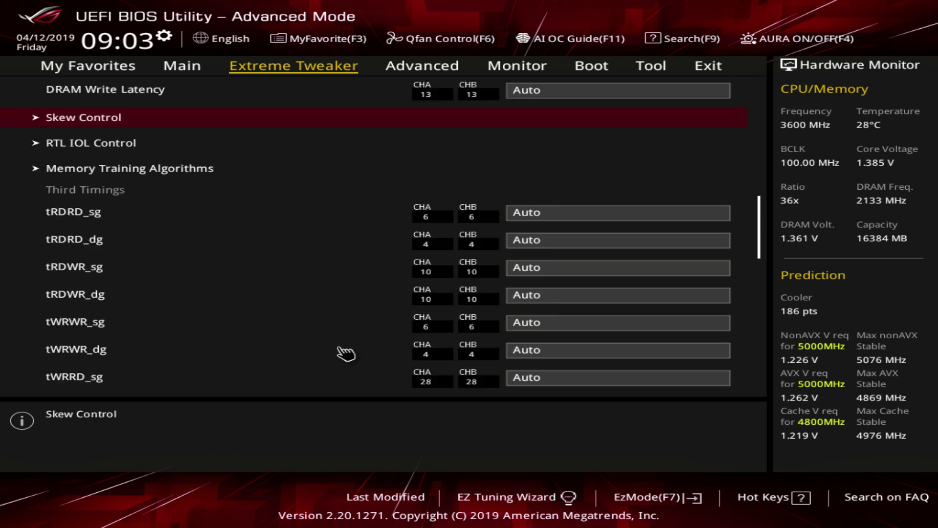
Open the RTL IOL Control settings at DRAM RTL INIT value.
key("Down")
key("Return")
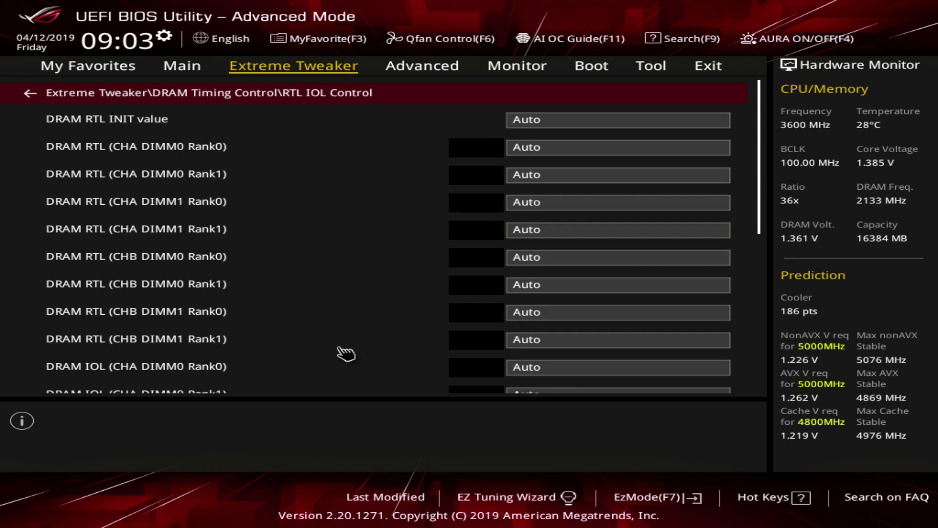
key("Down")
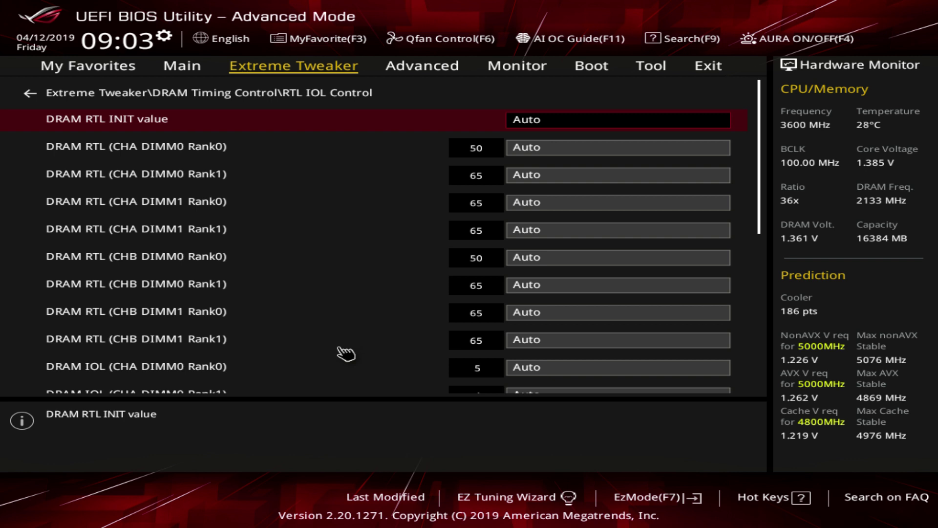
Set DRAM RTL (CHA DIMM0 Rank0) to 51.
key("Down")
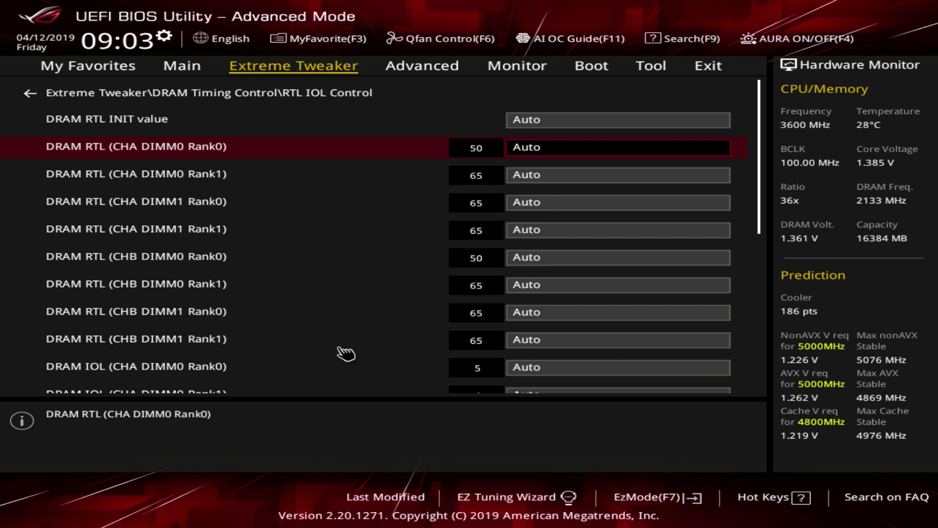
type("51")
key("Down")
key("Down")
key("Down")
key("Down")
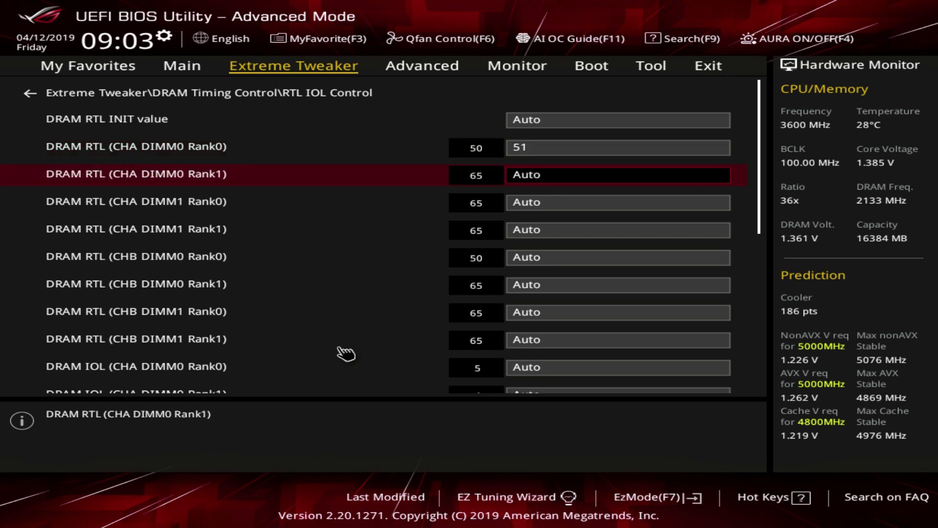
Set DRAM RTL (CHA DIMM0 Rank0) to 49.
key("Up")
key("Up")
key("Up")
key("Up")
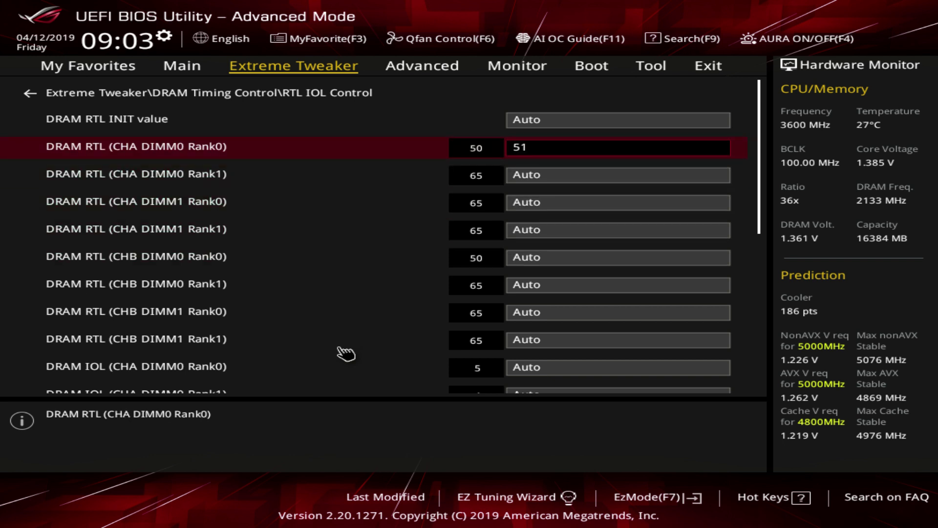
type("49")
Set DRAM RTL (CHB DIMM0 Rank0) to 56.
key("Down")
key("Down")
key("Down")
key("Down")
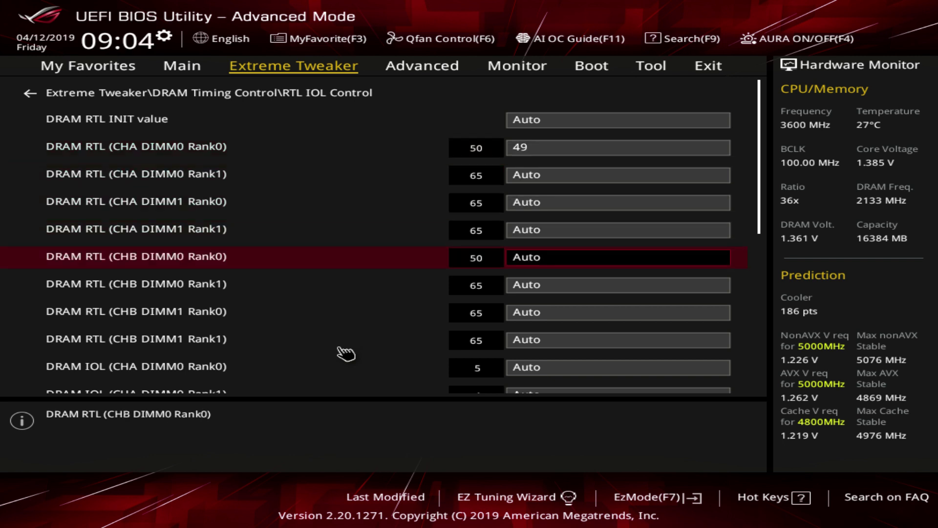
type("56")
Set DRAM IOL (CHA DIMM0 Rank0) to 6.
key("Down")
key("Down")
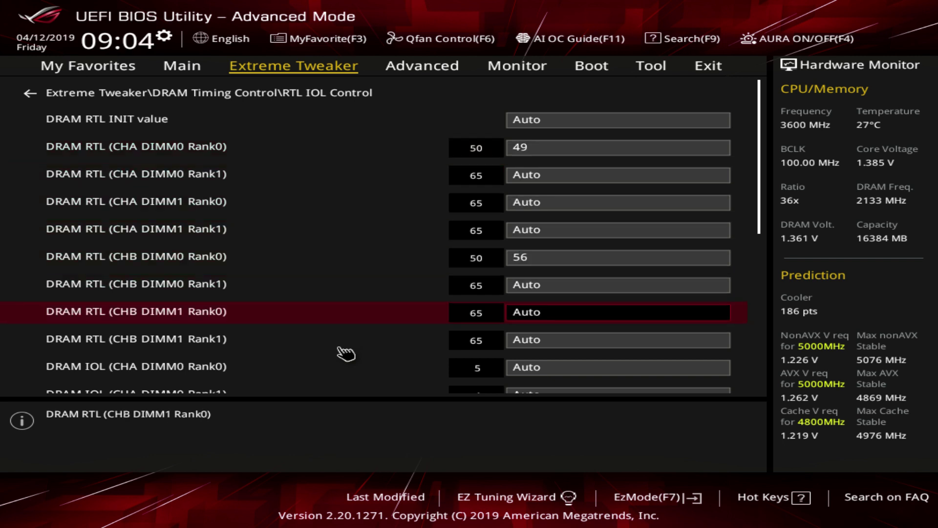
key("Down")
key("Down")
type("6")
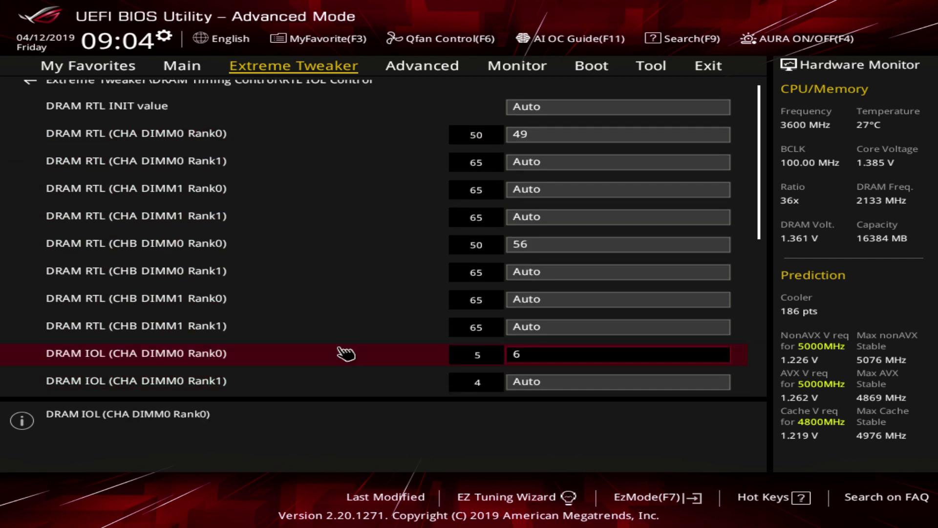
Try 6 for DRAM IOL (CHA DIMM0 Rank1) and restore it to Auto.
key("Down")
key("Down")
key("Up")
type("6a")
key("Down")
key("Down")
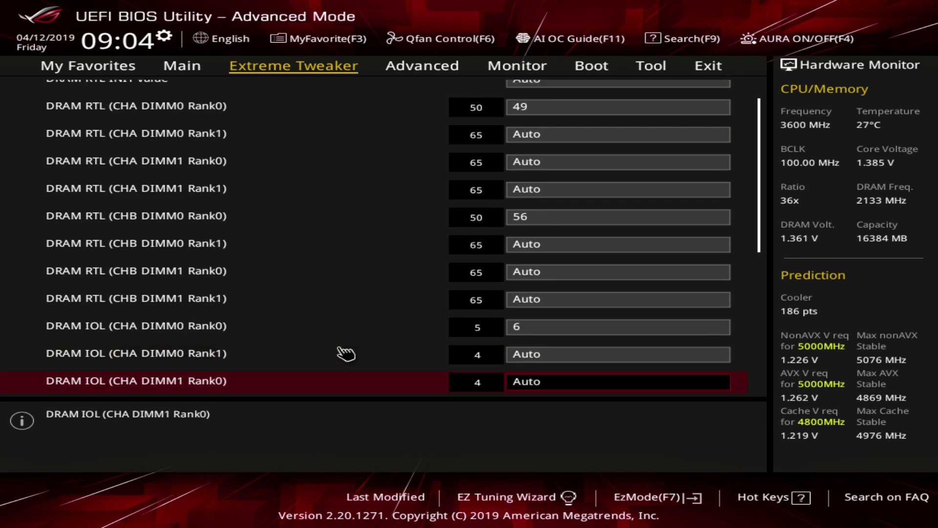
Check the channel A DRAM IOL entries for DIMM0 and DIMM1.
key("Up")
key("Up")
key("Up")
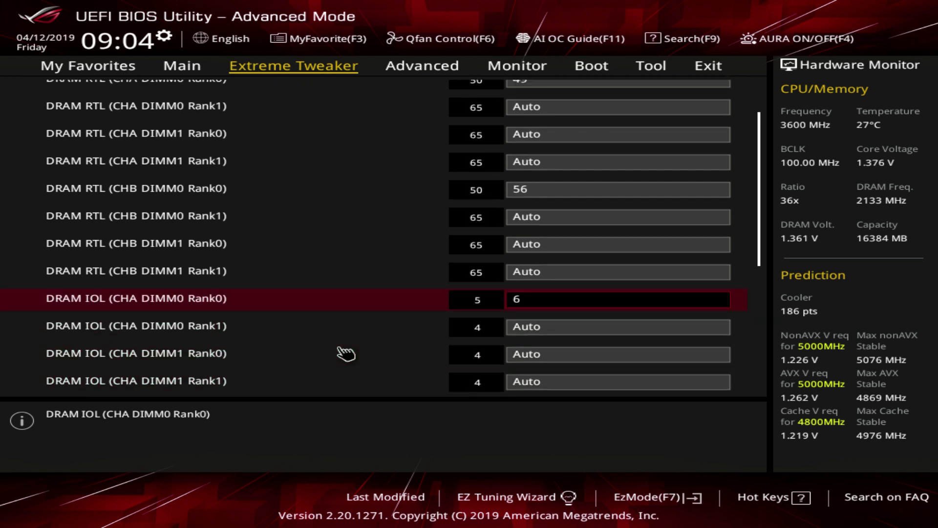
key("Down")
key("Down")
key("Up")
key("Down")
key("Down")
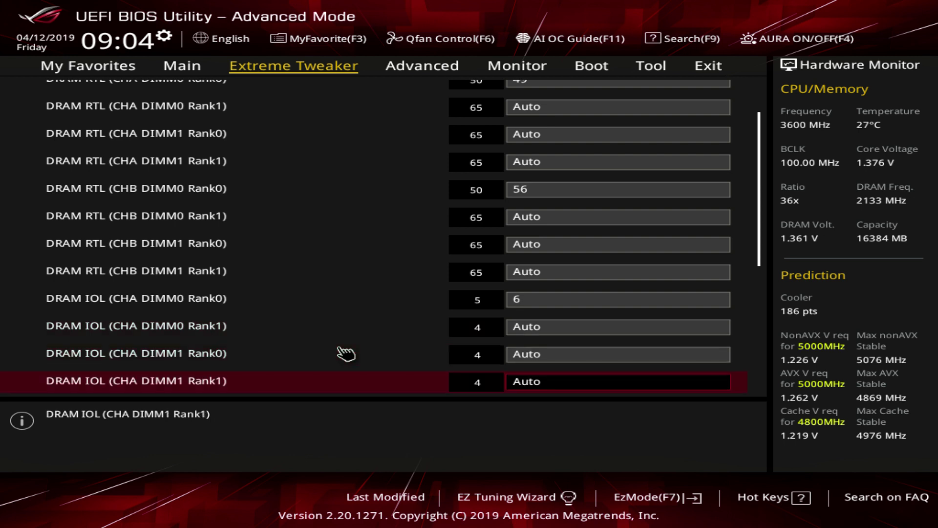
key("Up")
key("Up")
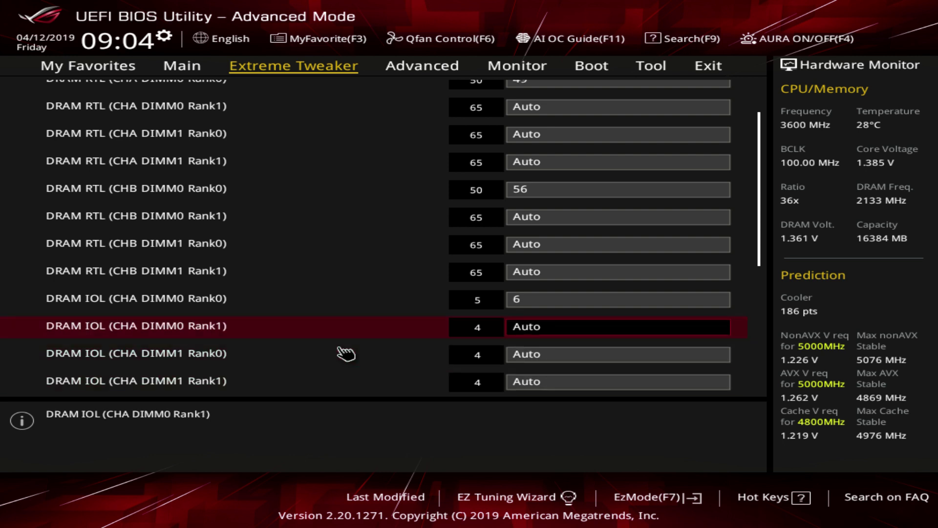
Set DRAM IOL (CHB DIMM0 Rank0) to 8.
key("Down")
key("Down")
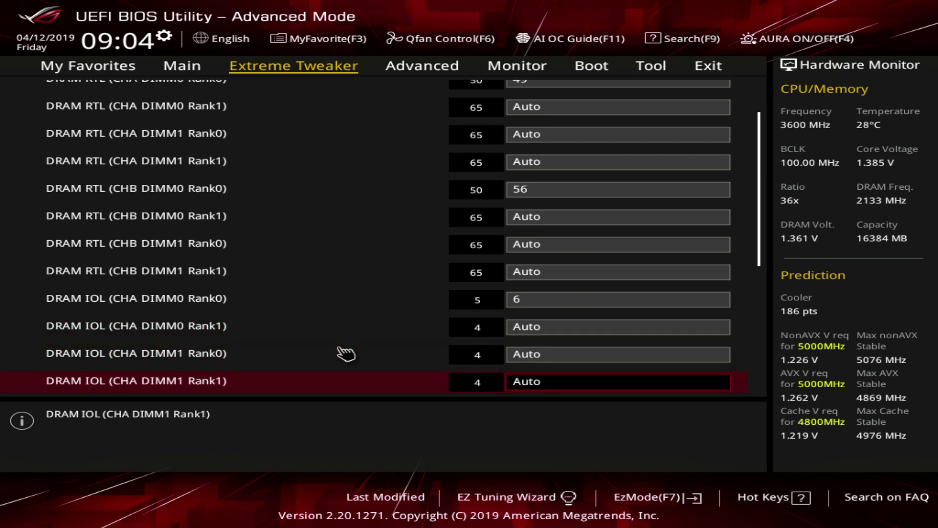
key("Down")
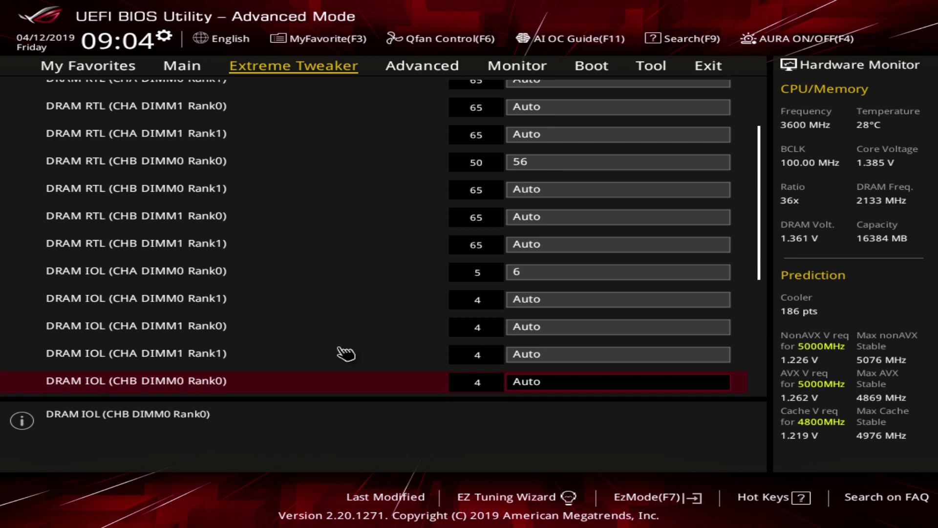
type("5")
scroll(346, 353, "down", 1)
type("8")
Look back over the entered IOL and RTL values up to DRAM RTL (CHA DIMM0 Rank0).
key("Up")
key("Up")
key("Up")
key("Up")
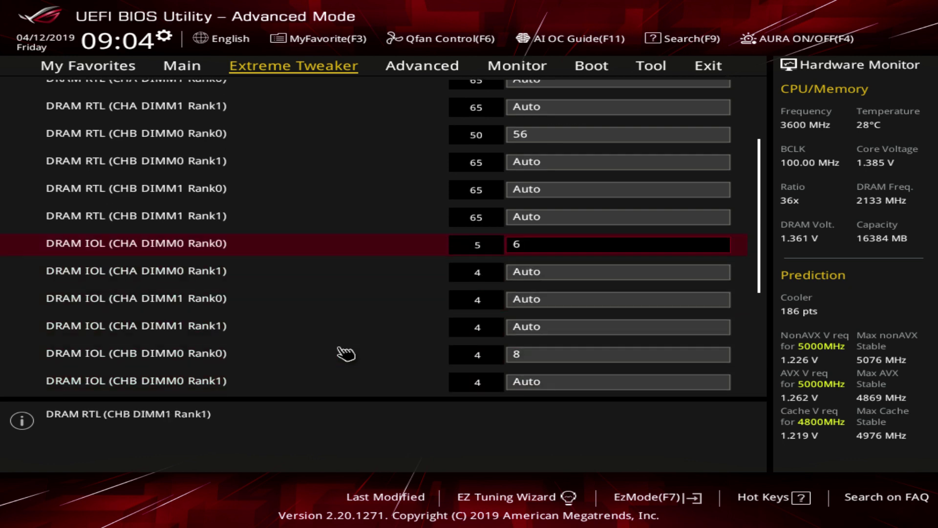
key("Up")
key("Up")
key("Up")
key("Up")
key("Up")
key("Up")
key("Up")
key("Up")
key("Up")
key("Up")
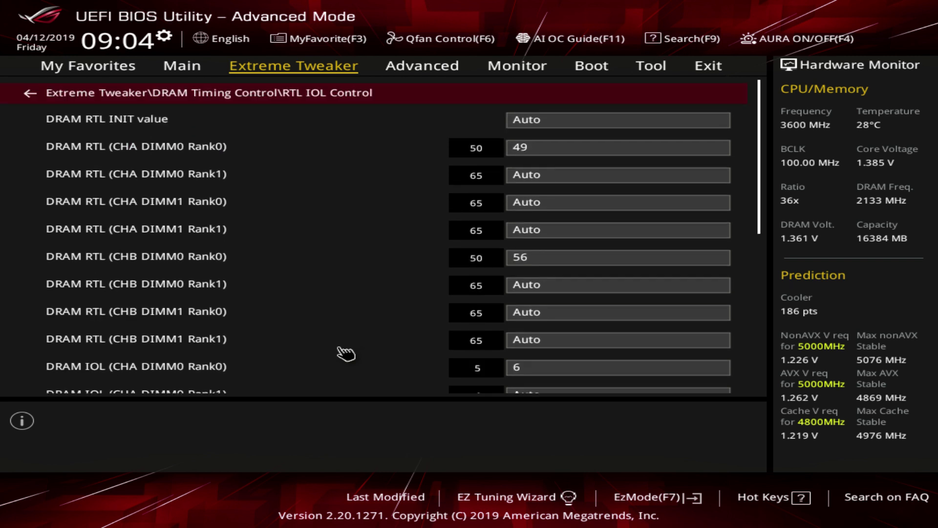
key("Down")
key("Down")
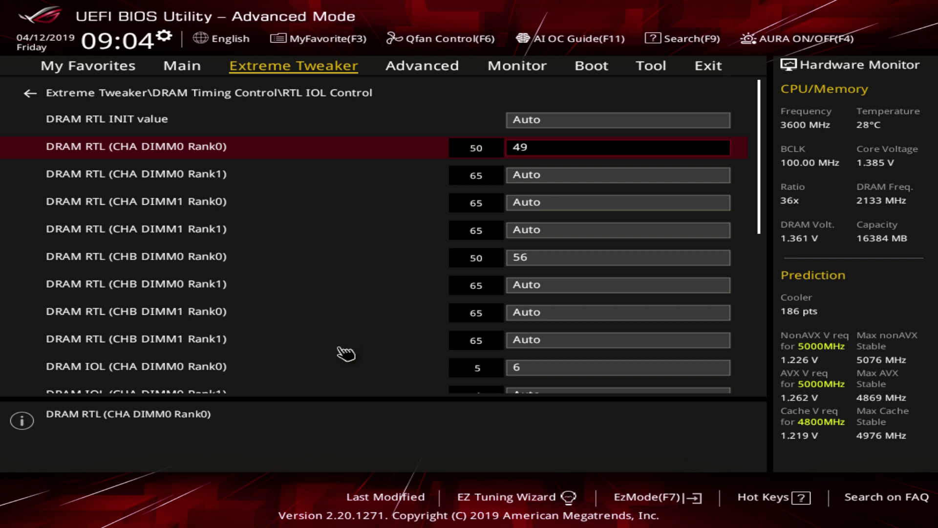
Set DRAM RTL (CHB DIMM0 Rank0) to 50.
key("Down")
key("Up")
key("Down")
key("Down")
key("Down")
key("Down")
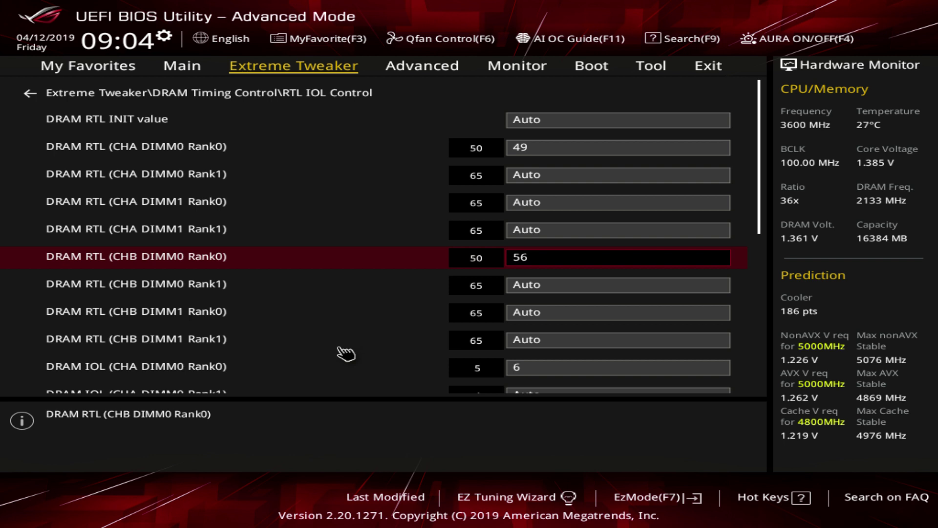
key("BackSpace")
type("0")
key("Down")
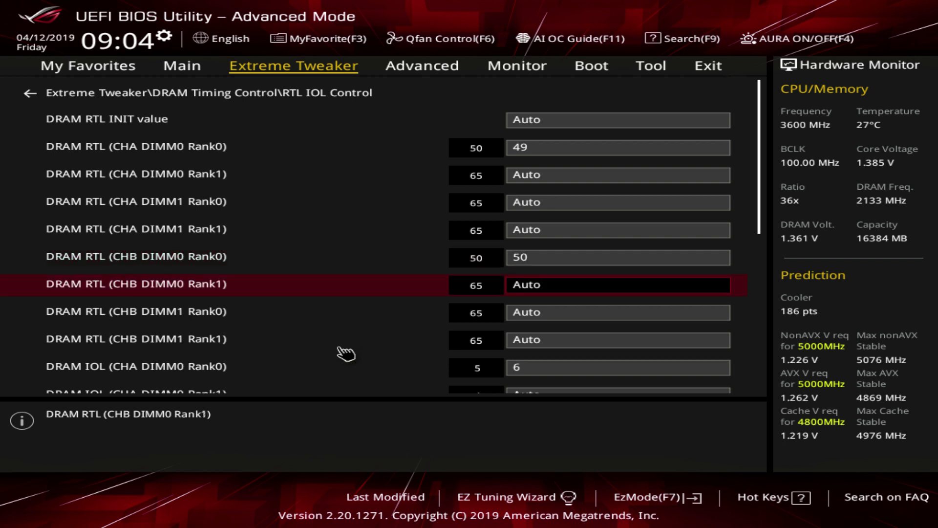
Set DRAM IOL (CHB DIMM0 Rank0) to 6.
key("Down")
key("Down")
key("Down")
key("Down")
key("Down")
key("Down")
key("Down")
key("Down")
key("Down")
key("Down")
key("Down")
key("Down")
key("Down")
key("Up")
key("Up")
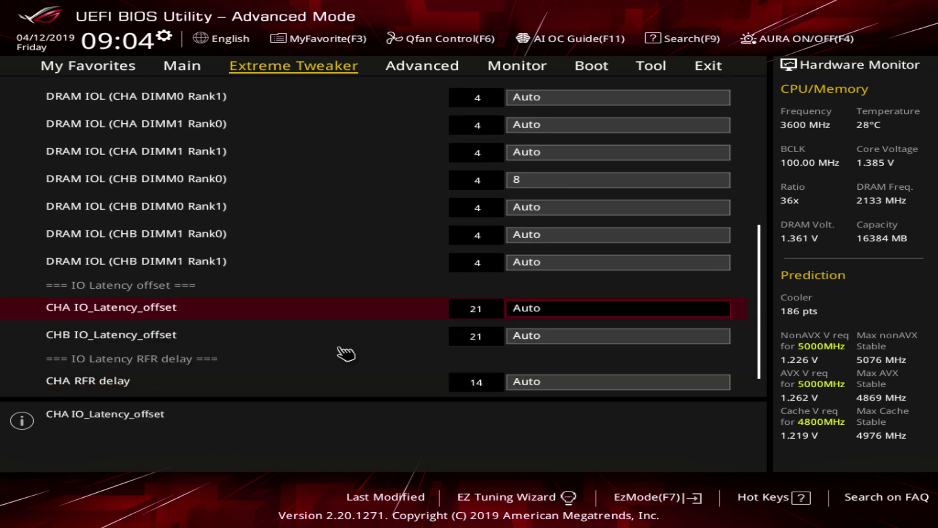
key("Up")
key("Up")
key("Up")
key("Up")
key("BackSpace")
type("6")
Review the IOL and RTL entries back up to DRAM RTL INIT value.
key("Up")
key("Up")
key("Up")
key("Up")
key("Up")
key("Up")
key("Up")
key("Up")
key("Up")
key("Up")
key("Up")
key("Up")
key("Up")
key("Up")
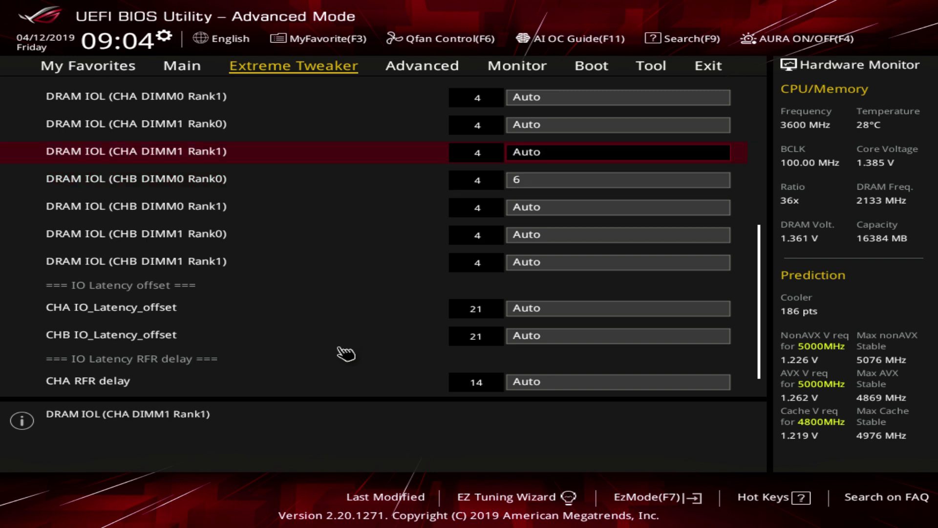
key("Down")
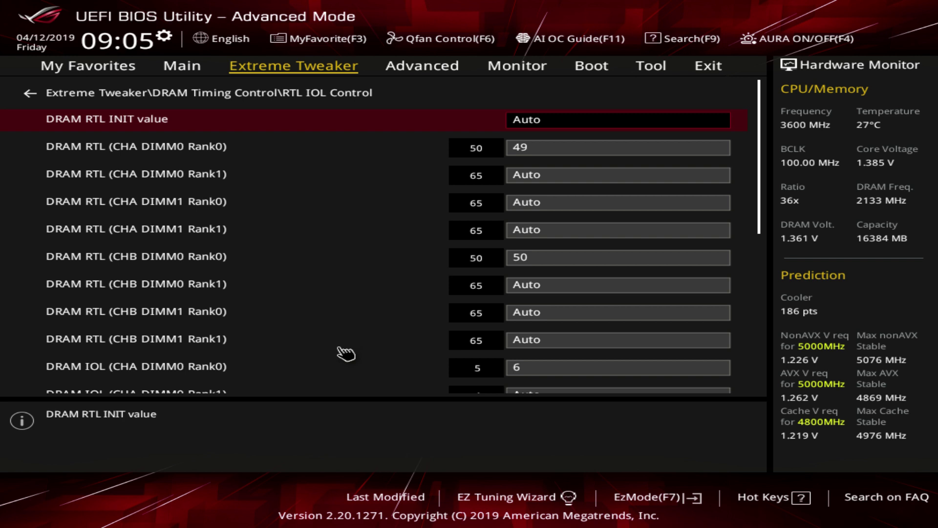
Reset DRAM IOL (CHB DIMM0 Rank0) to Auto.
key("Down")
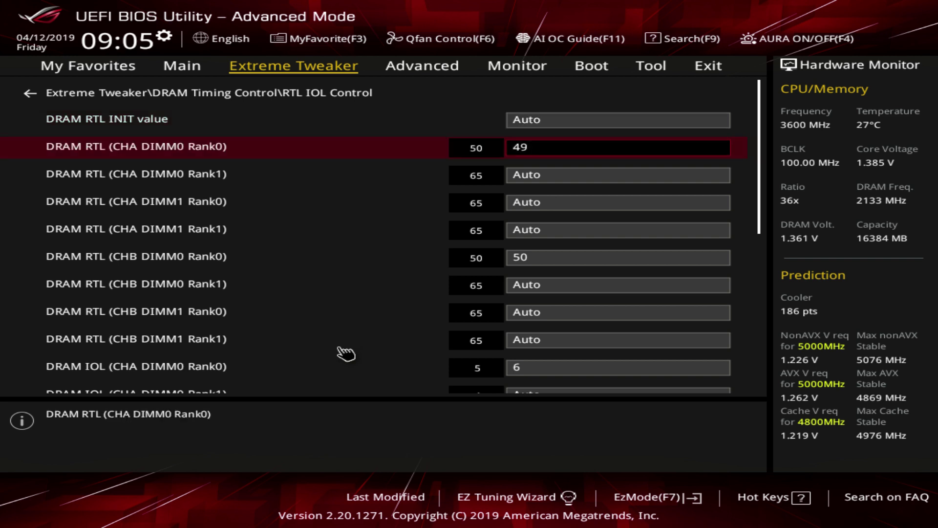
key("Down")
key("Down")
key("Down")
key("Down")
key("Down")
key("Down")
key("Down")
key("Down")
key("Down")
key("Down")
key("Down")
key("Down")
key("Down")
key("Down")
key("Down")
key("Down")
key("Down")
key("Down")
key("Down")
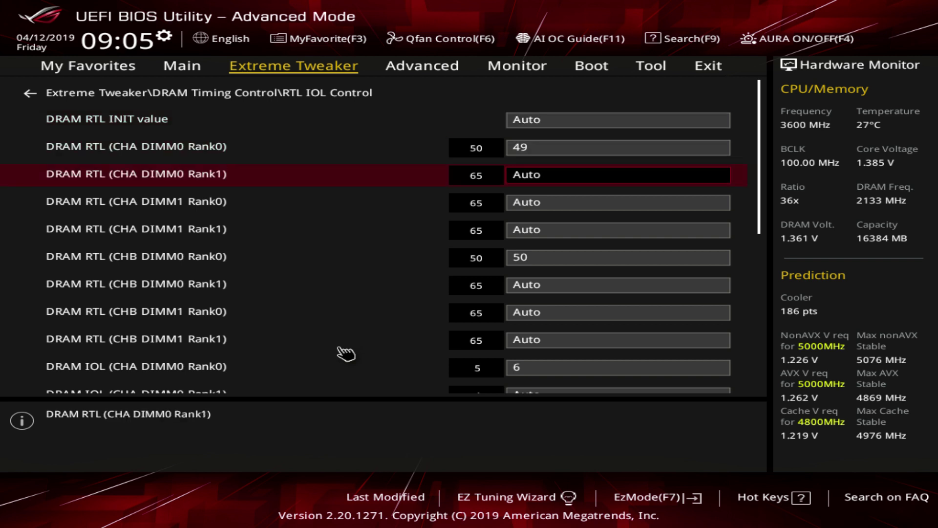
key("Up")
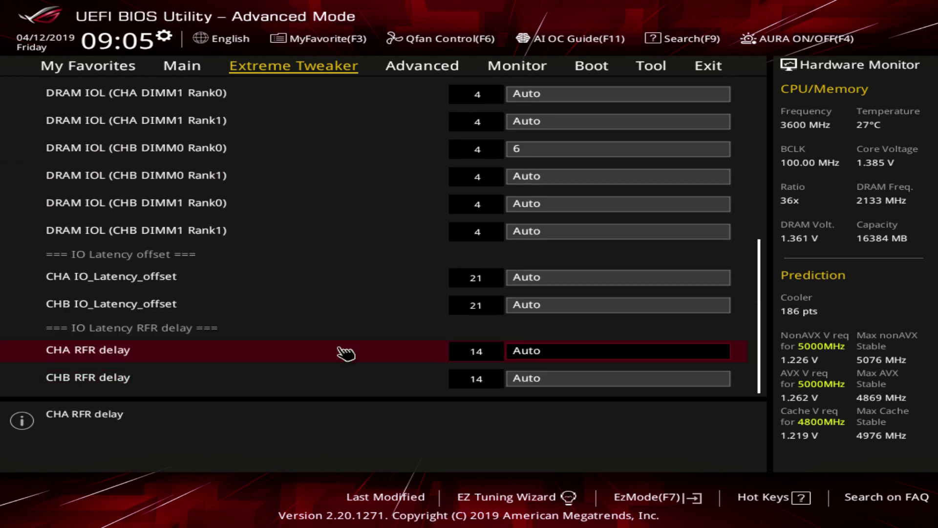
key("Page_Up")
key("Down")
key("Up")
key("Down")
key("Down")
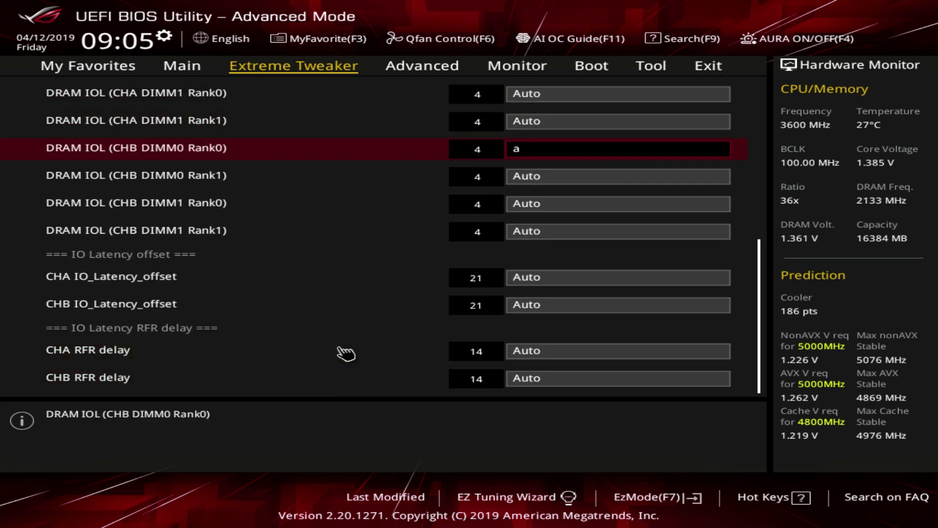
Reset DRAM IOL (CHA DIMM0 Rank0) to Auto.
key("Up")
key("Up")
key("Up")
key("Up")
key("Up")
key("Down")
key("BackSpace")
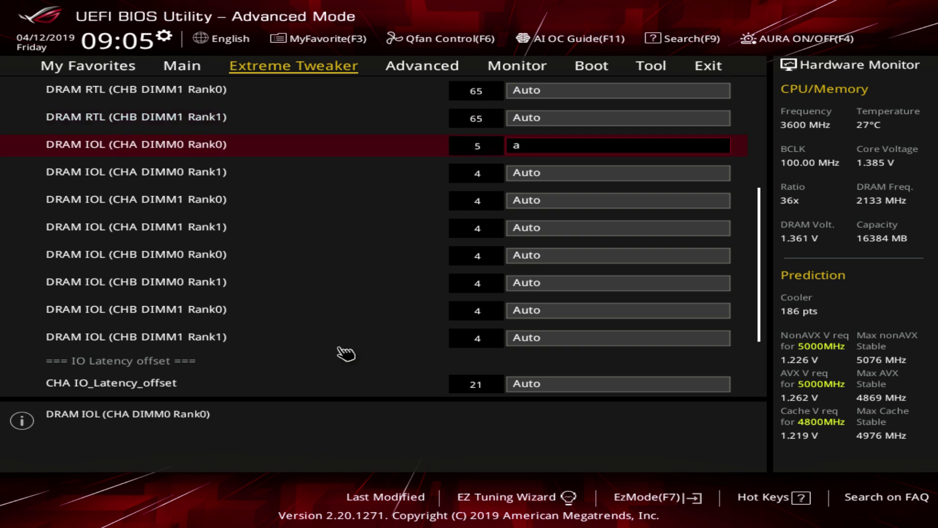
Reset DRAM RTL (CHA DIMM0 Rank0) to Auto.
key("Up")
key("Up")
scroll(346, 353, "up", 3)
scroll(346, 353, "up", 3)
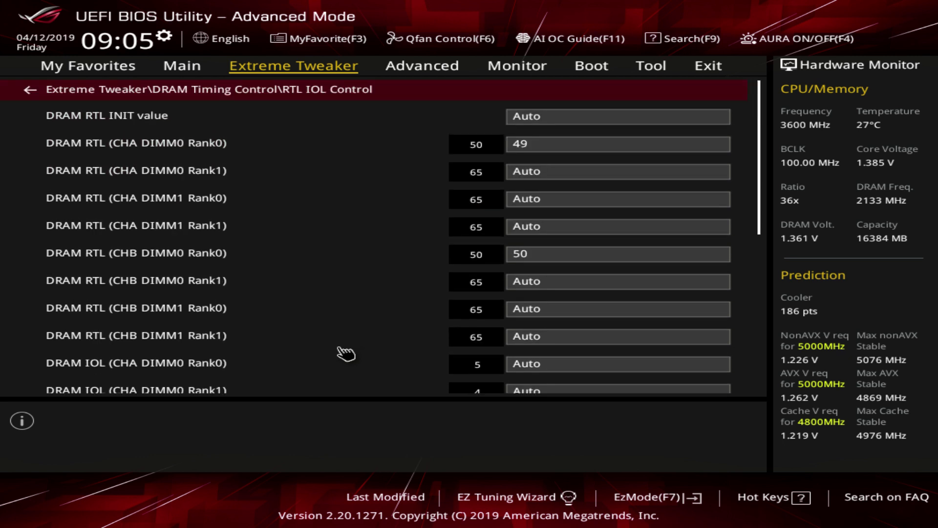
key("Up")
key("Down")
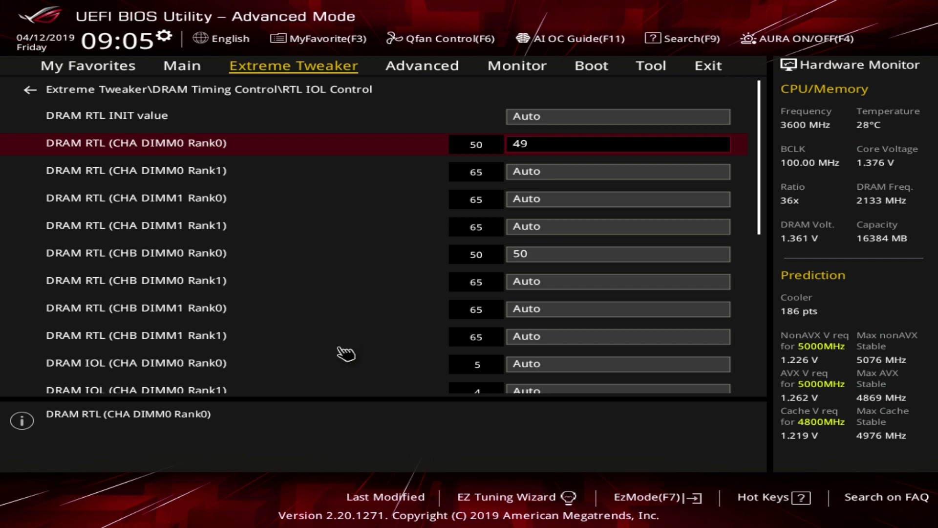
type("a")
key("Down")
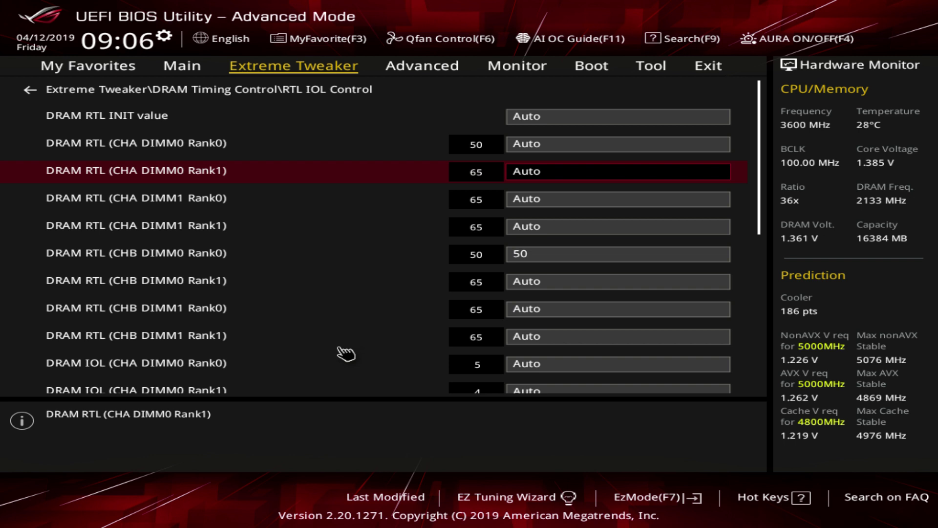
Reset DRAM RTL (CHB DIMM0 Rank0) to Auto.
key("Down")
key("Down")
key("Down")
key("BackSpace")
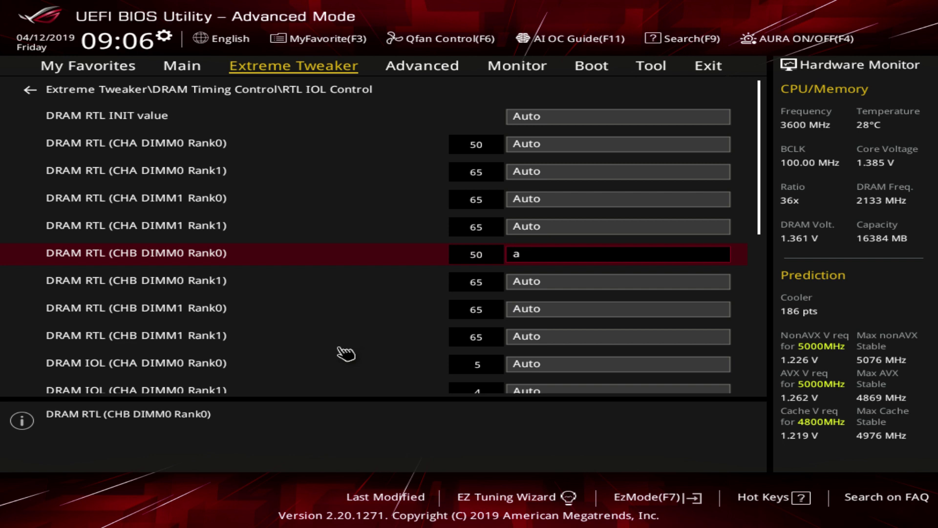
key("Down")
Check the DRAM IOL entries of both channels down to CHA IO_Latency_offset.
key("Down")
key("Down")
key("Down")
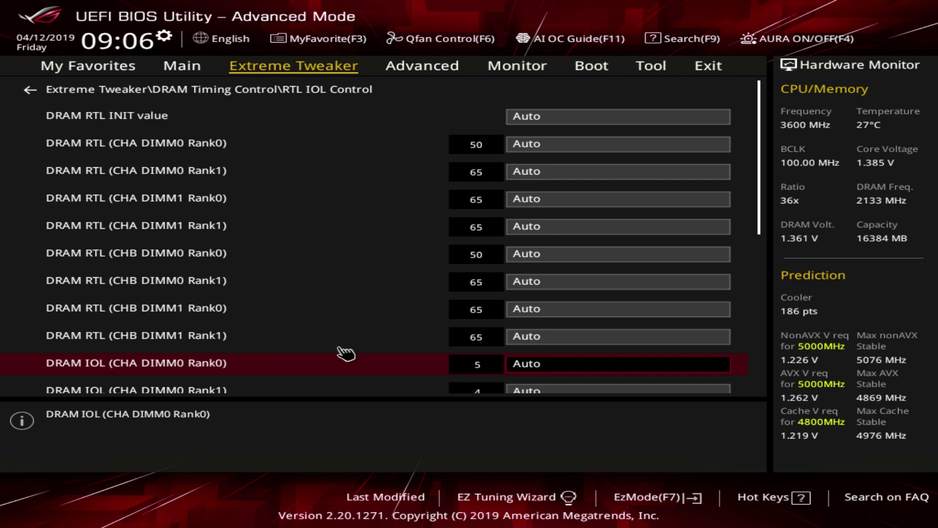
key("Down")
key("Down")
key("Down")
key("Down")
key("Down")
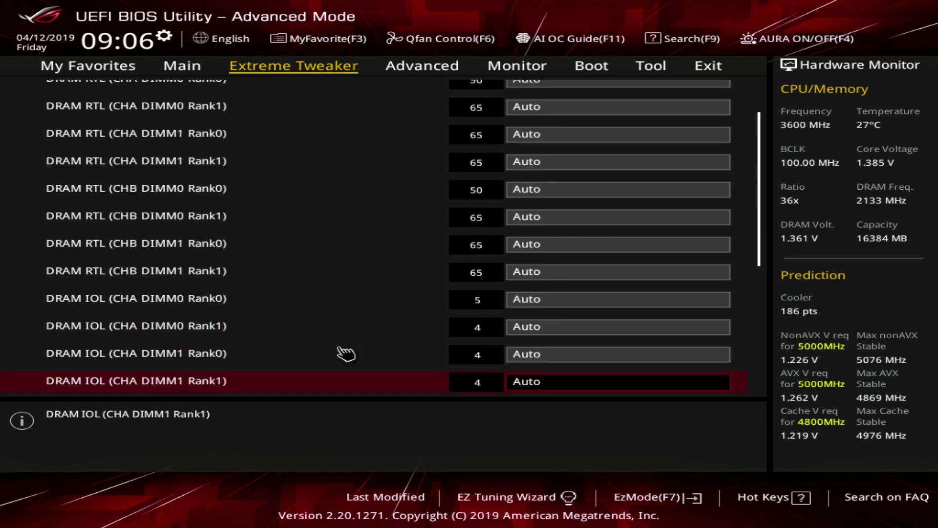
key("Up")
key("Down")
key("Down")
key("Down")
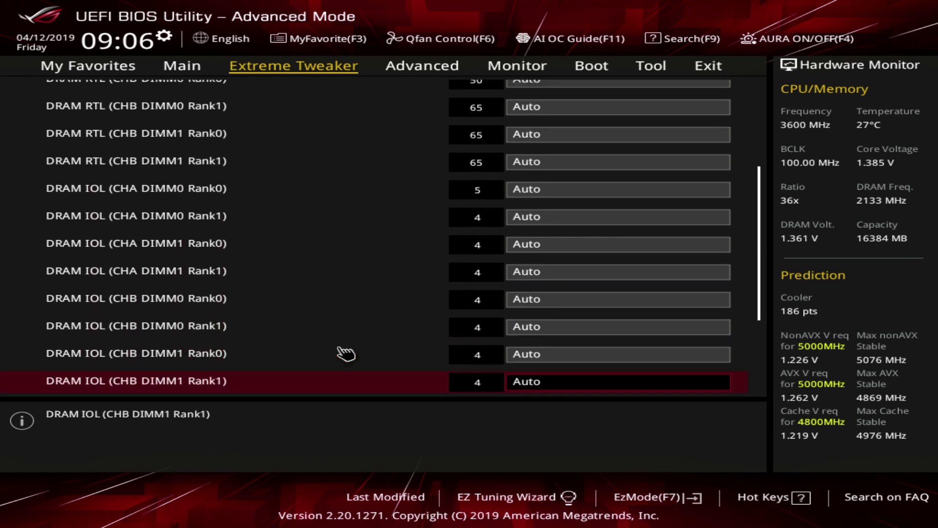
key("Down")
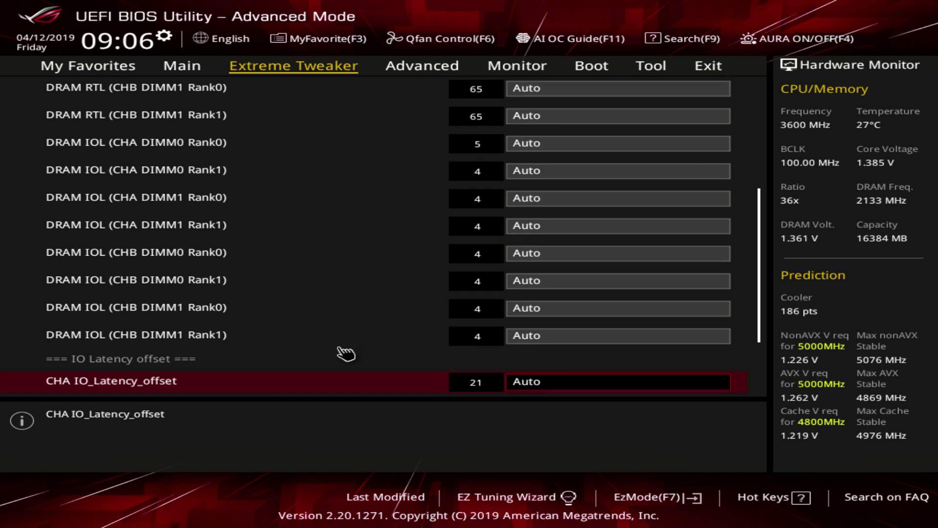
Examine the IO_Latency_offset and RFR delay entries for channels A and B.
key("Up")
key("Down")
key("Down")
key("Down")
key("Up")
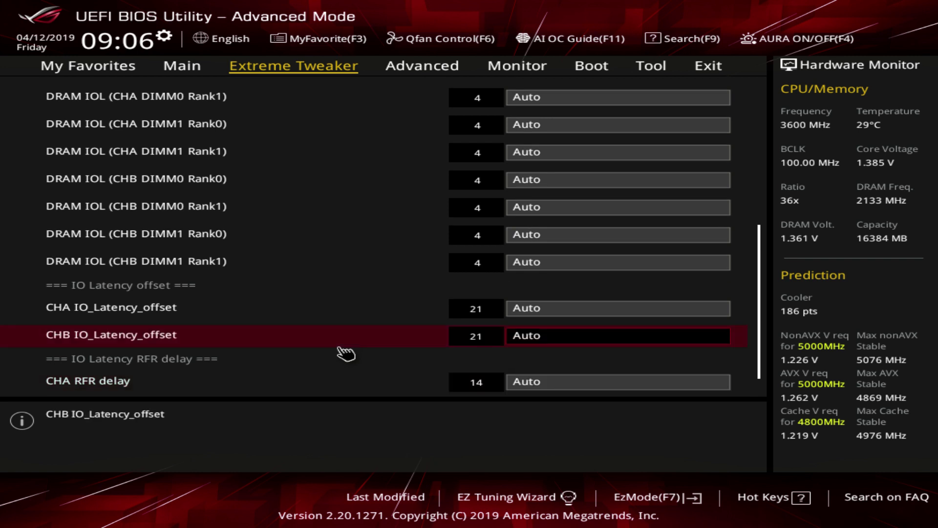
key("Down")
key("Down")
key("Up")
key("Down")
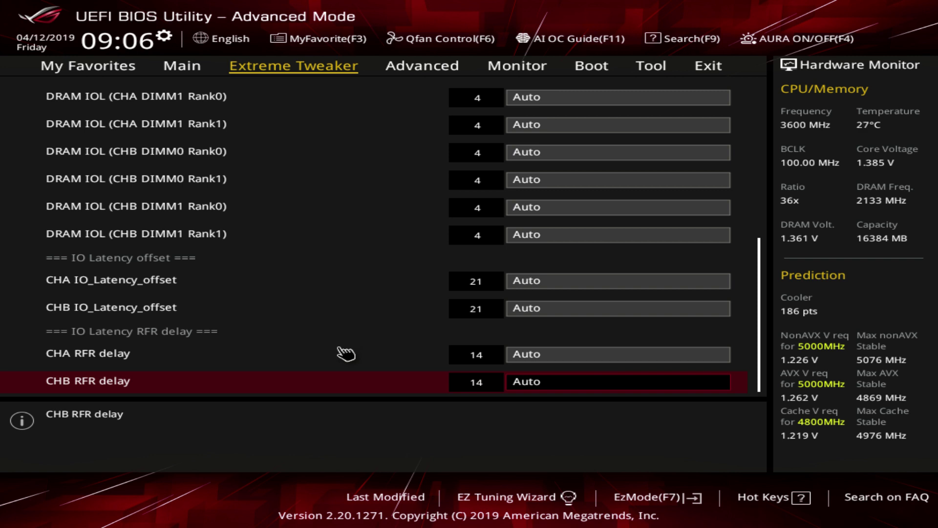
Leave RTL IOL Control and open Memory Training Algorithms in DRAM Timing Control.
key("Escape")
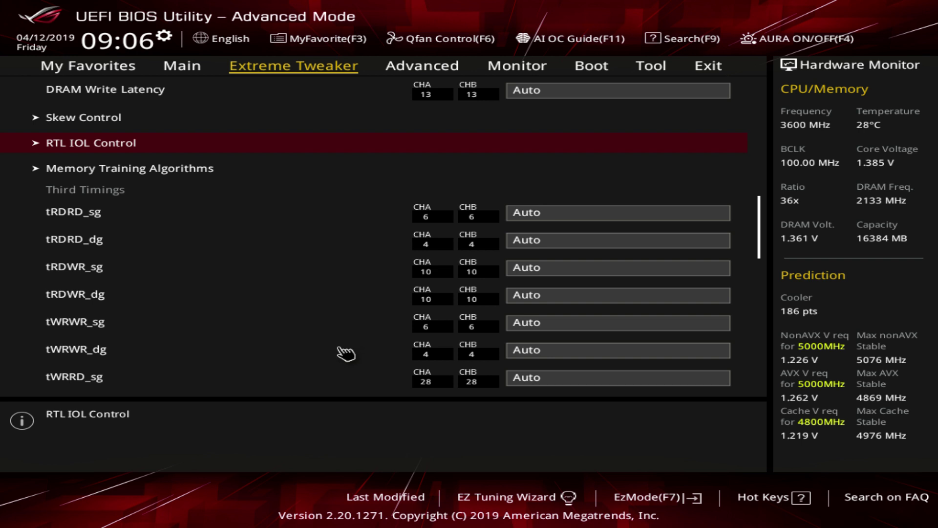
key("Down")
key("Return")
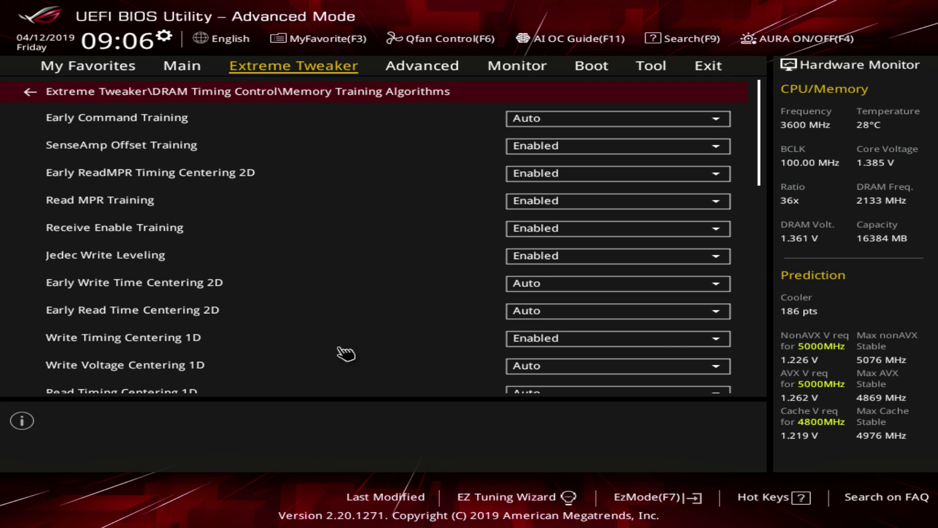
Examine the memory training options from Early Command Training down to DIMM RON Training.
key("Down")
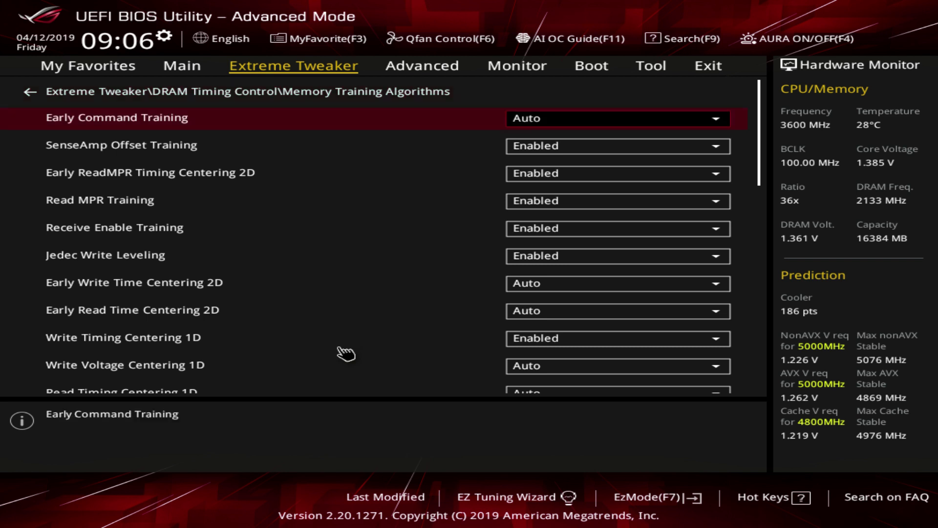
key("Down")
key("Down")
key("Down")
key("Down")
key("Down")
key("Down")
key("Down")
key("Down")
key("Down")
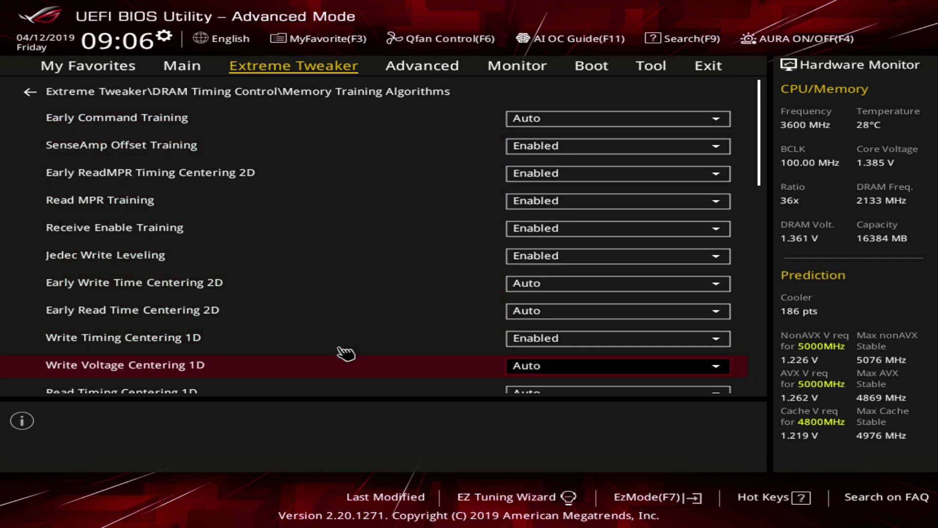
key("Down")
key("Down")
key("Down")
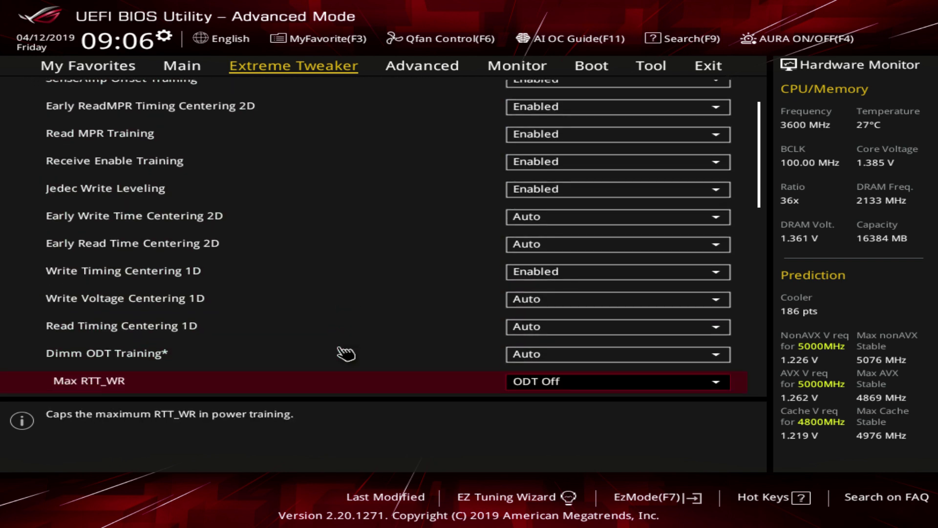
key("Down")
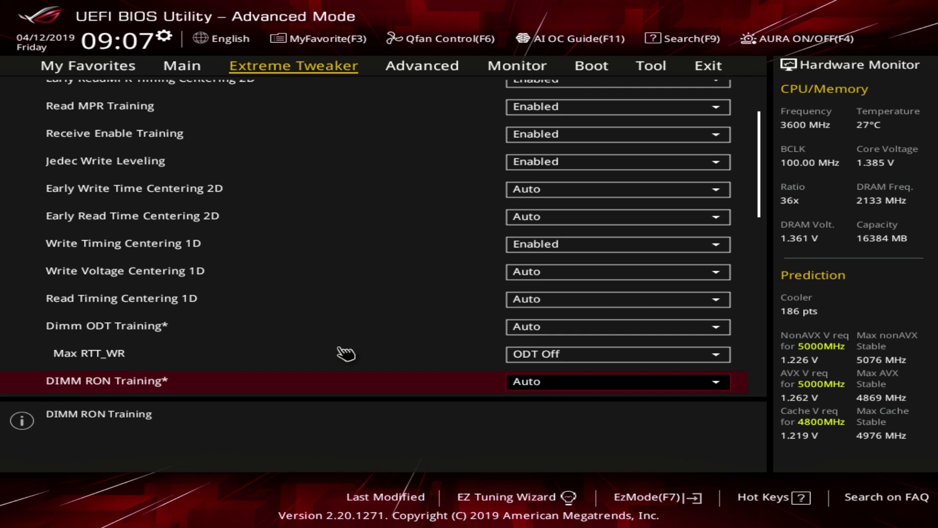
Look back over the training options from DIMM RON Training up to Read MPR Training.
key("Up")
key("Up")
key("Up")
key("Up")
key("Up")
key("Up")
key("Up")
key("Up")
key("Up")
key("Up")
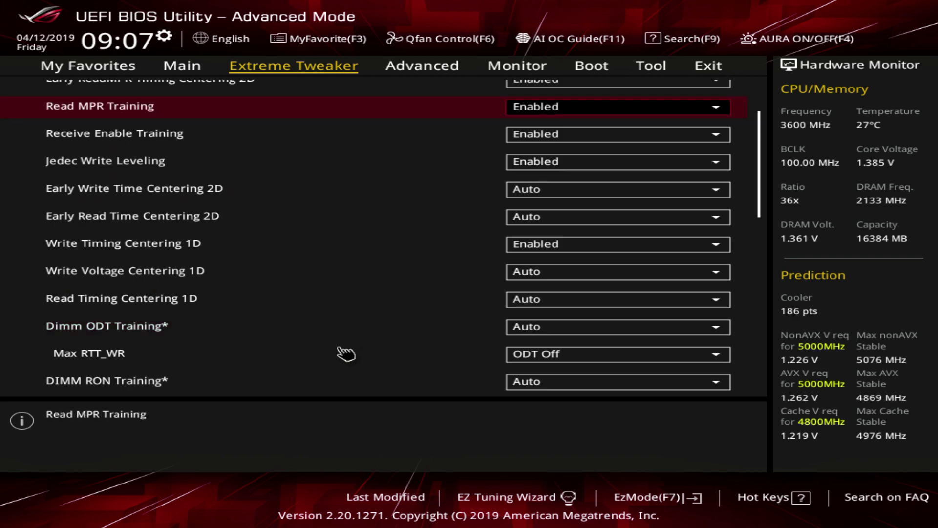
Examine the remaining training options down through Late Command Training and Memory Test to Receive Enable Centering 1D.
key("Down")
key("Down")
key("Down")
key("Down")
key("Down")
key("Down")
key("Down")
key("Down")
key("Down")
key("Down")
key("Down")
key("Down")
key("Down")
key("Down")
key("Down")
key("Down")
key("Down")
key("Down")
key("Down")
key("Down")
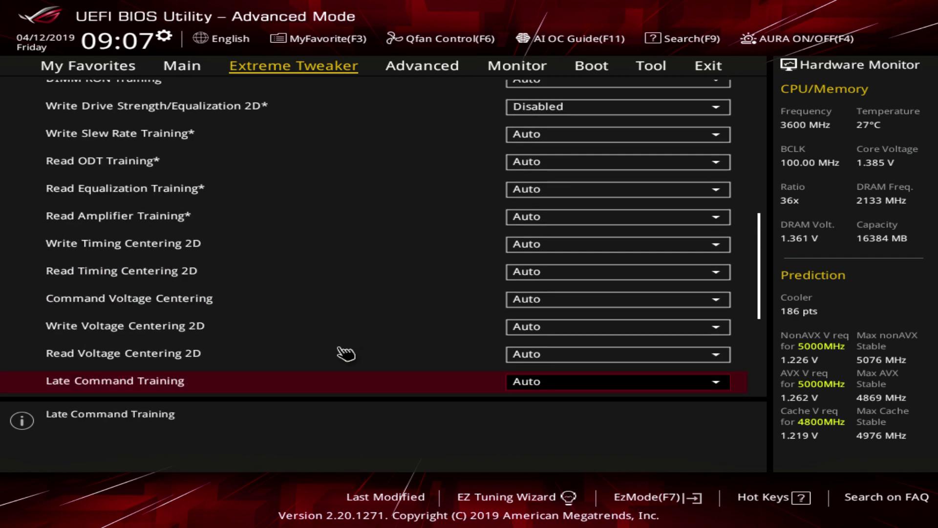
key("Up")
key("Down")
key("Down")
key("Down")
key("Down")
key("Down")
key("Down")
key("Down")
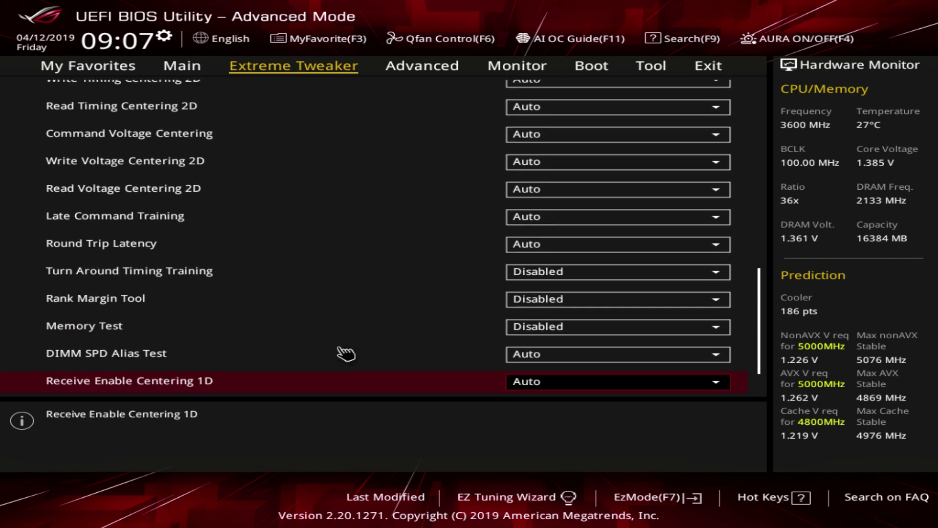
Examine the final training options down to Write Drive Strength Up/Dn independently, and look back up to Early Command Training.
key("Down")
key("Down")
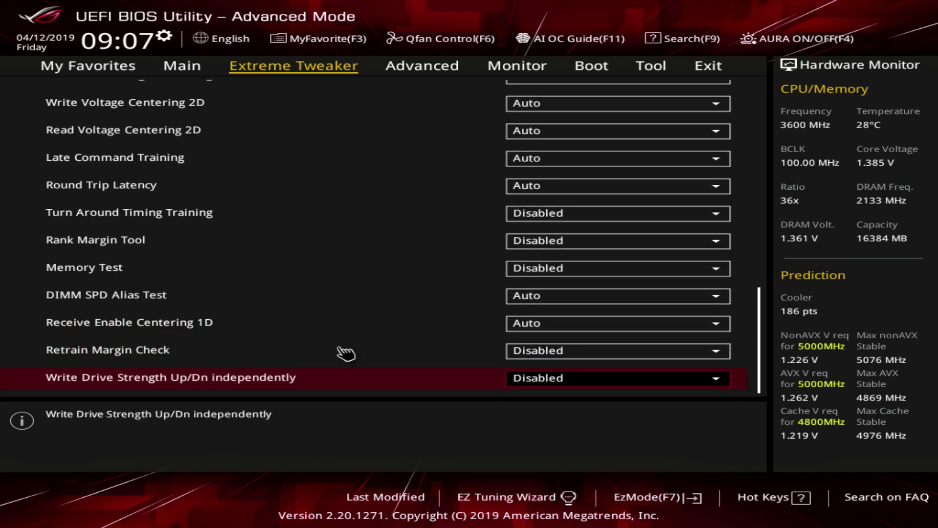
key("Up")
key("Up")
key("Up")
key("Up")
key("Up")
key("Up")
key("Up")
key("Up")
key("Up")
key("Up")
key("Up")
key("Up")
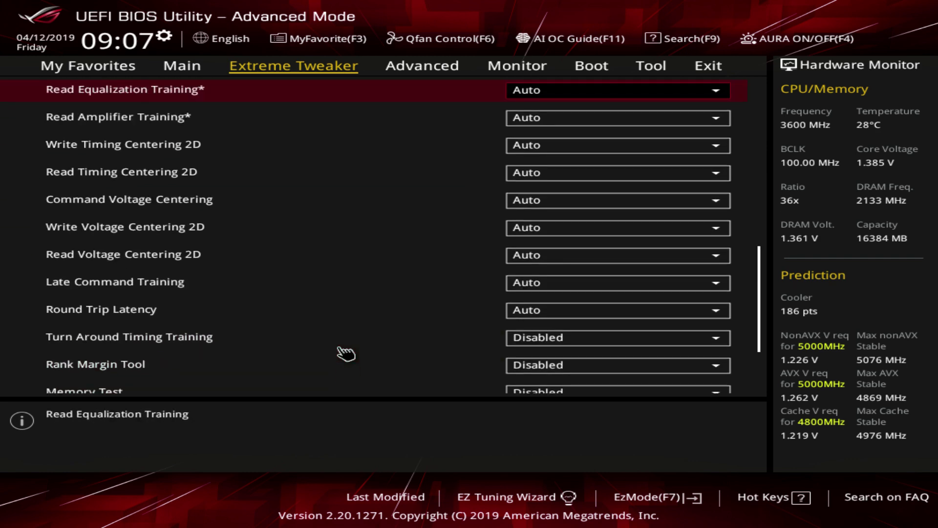
key("Up")
key("Up")
key("Up")
key("Up")
key("Up")
key("Up")
key("Up")
key("Up")
key("Up")
key("Up")
key("Up")
key("Up")
key("Up")
key("Up")
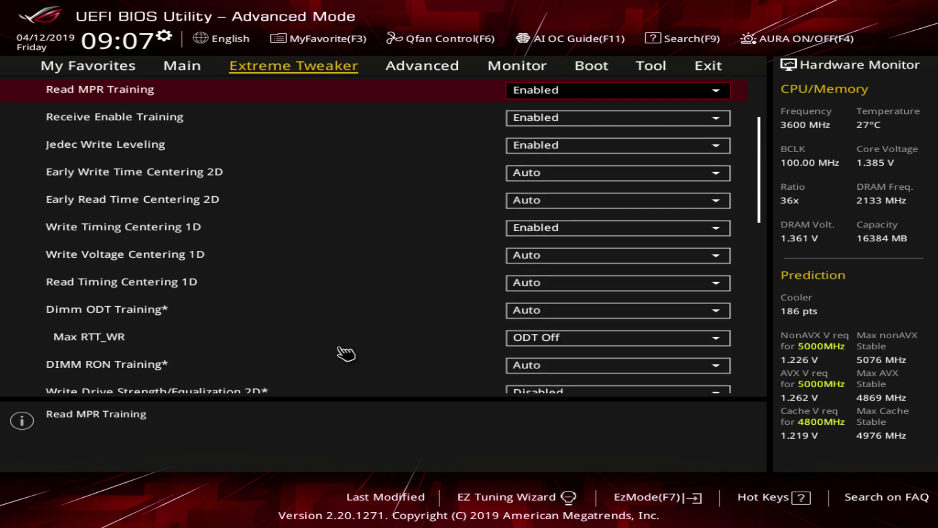
key("Up")
key("Up")
key("Up")
key("Up")
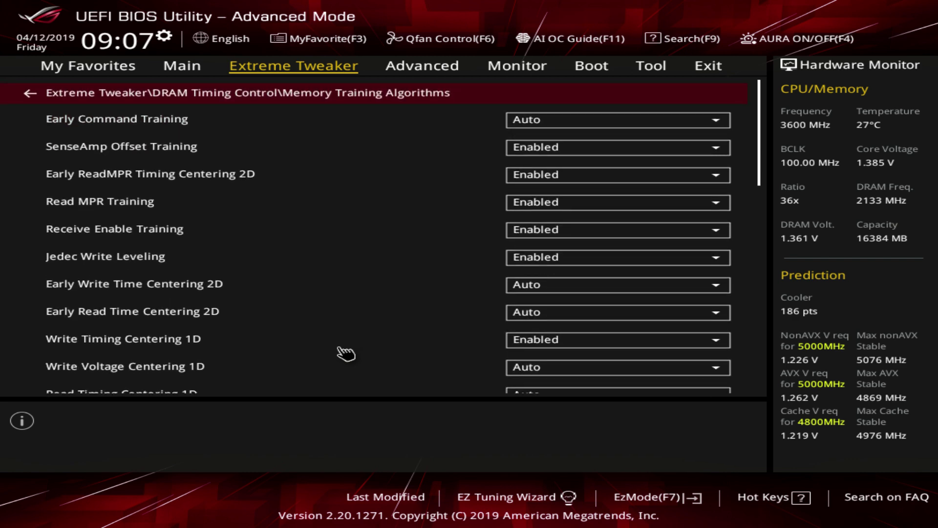
Look over the memory training options again as far as Read Voltage Centering 2D and return to the start of the list.
key("Down")
key("Up")
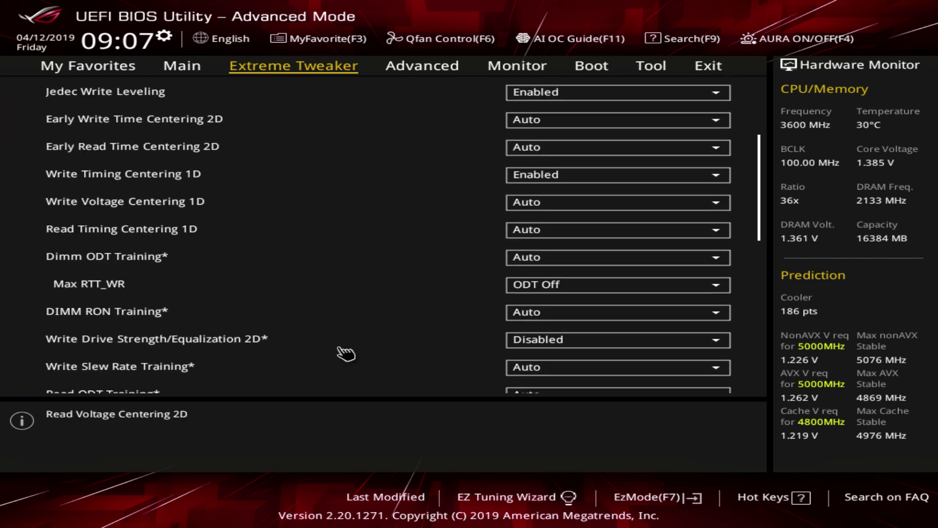
key("Up")
key("Up")
key("Up")
key("Up")
key("Up")
key("Up")
key("Up")
key("Up")
key("Up")
key("Up")
key("Up")
key("Up")
key("Up")
key("Up")
key("Up")
key("Up")
key("Up")
key("Up")
key("Up")
key("Up")
key("Up")
key("Up")
key("Up")
key("Up")
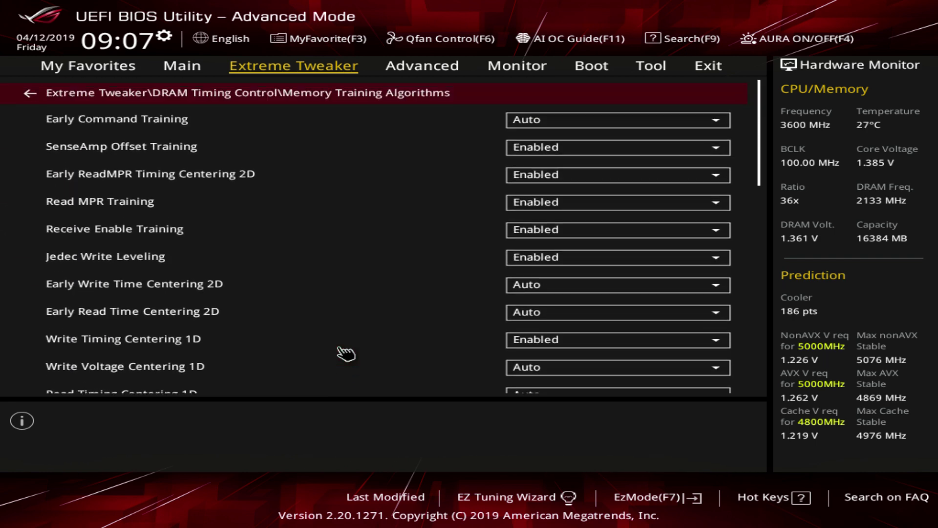
Examine the training options from Early Command Training through DIMM RON Training and Read Amplifier Training to Read Voltage Centering 2D.
key("Down")
key("Down")
key("Down")
key("Down")
key("Down")
key("Down")
key("Down")
key("Down")
key("Down")
key("Down")
key("Down")
key("Down")
key("Down")
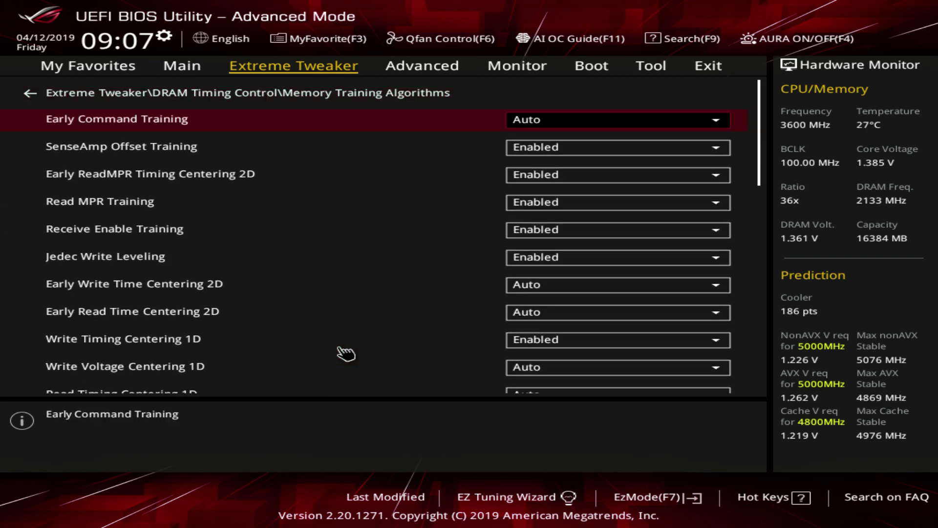
key("Down")
key("Down")
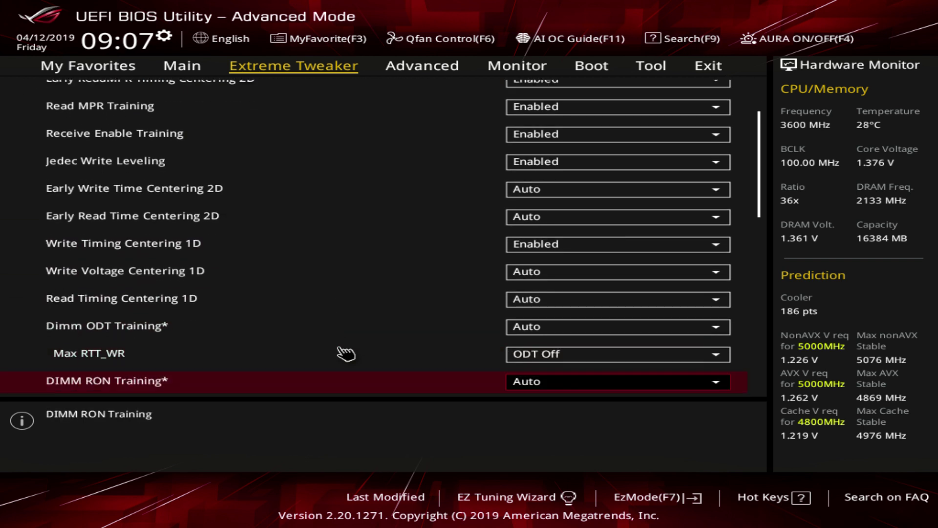
key("Down")
key("Down")
key("Down")
key("Down")
key("Down")
key("Down")
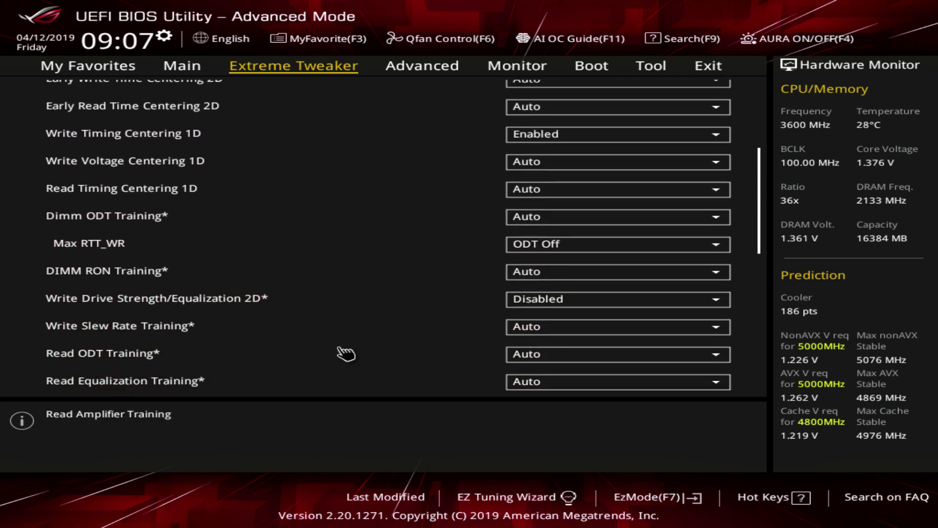
key("Down")
key("Down")
key("Down")
key("Down")
key("Down")
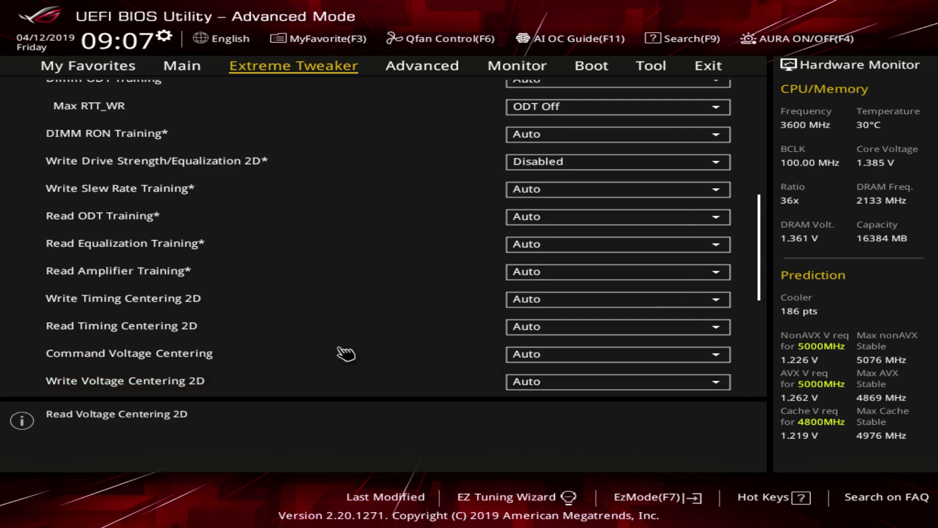
key("Down")
Leave Memory Training Algorithms and examine the Third Timings in DRAM Timing Control down to the Misc. section.
key("Escape")
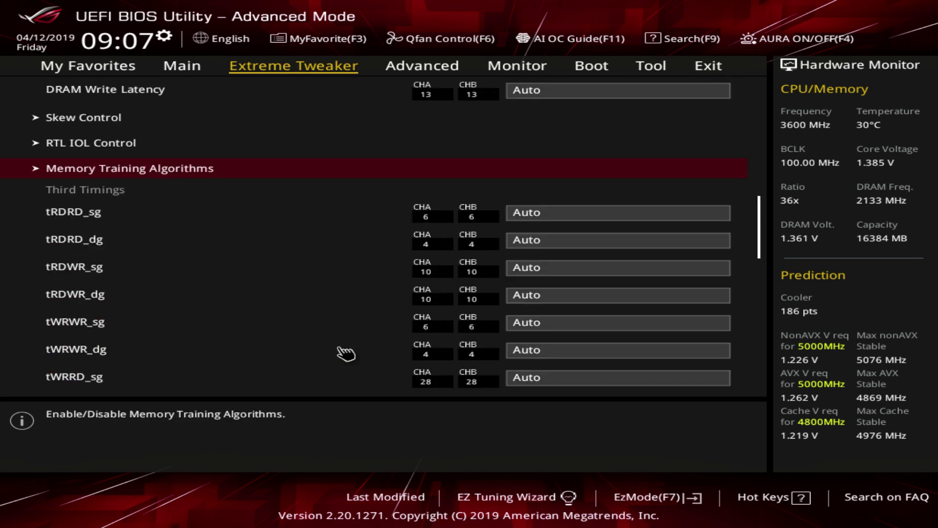
key("Down")
key("Down")
key("Down")
key("Down")
key("Down")
key("Down")
key("Down")
key("Down")
key("Down")
key("Down")
key("Down")
key("Down")
key("Down")
key("Down")
key("Down")
key("Down")
key("Down")
key("Down")
key("Down")
key("Down")
key("Down")
key("Down")
key("Down")
key("Down")
key("Down")
key("Down")
key("Down")
key("Down")
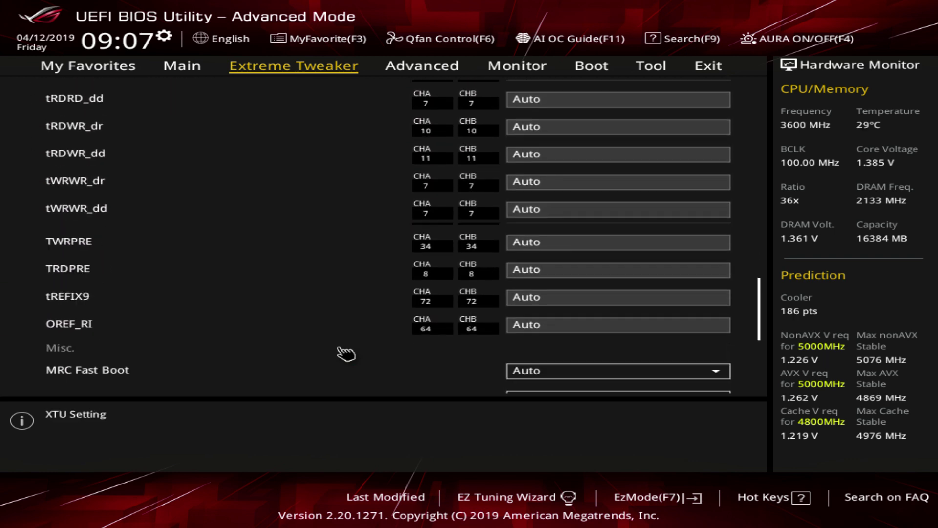
Leave DRAM Timing Control and open External Digi+ Power Control in Extreme Tweaker.
key("Escape")
key("Down")
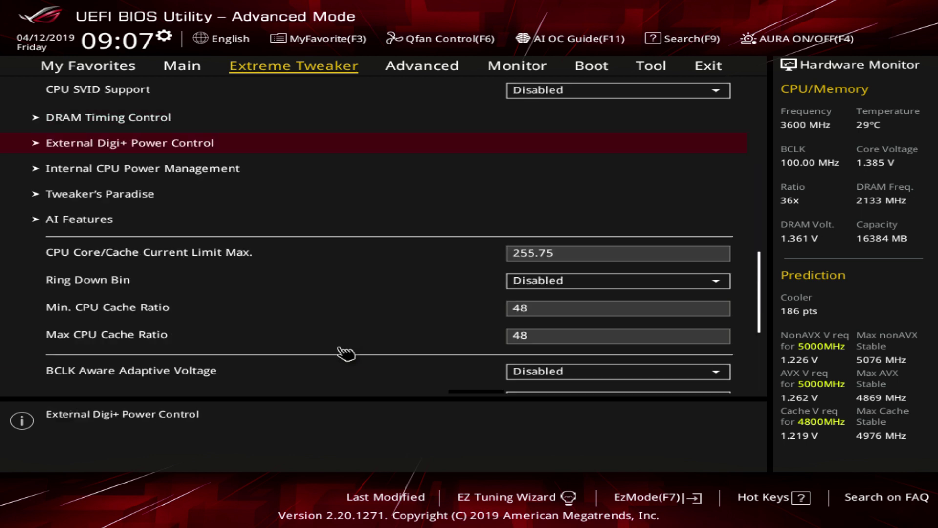
key("Return")
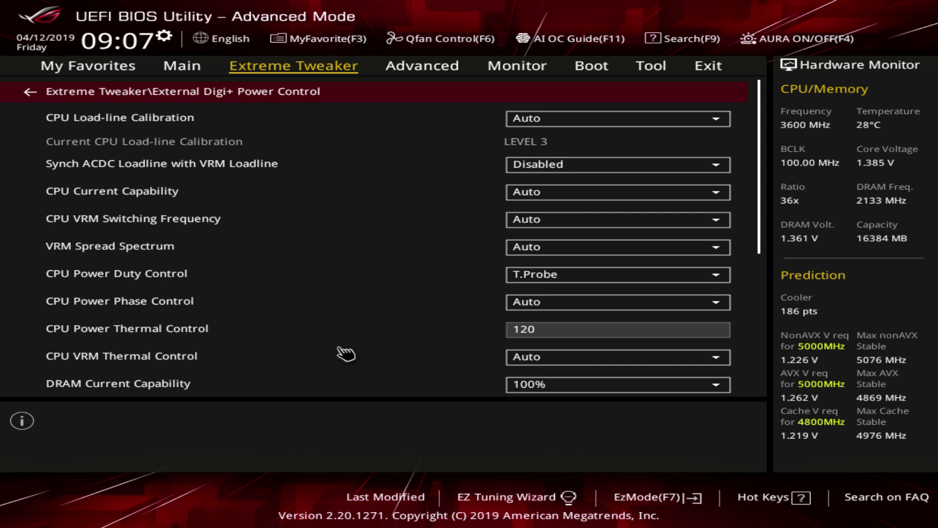
Open the CPU Load-line Calibration choices and look through the levels up to Level 8.
key("Down")
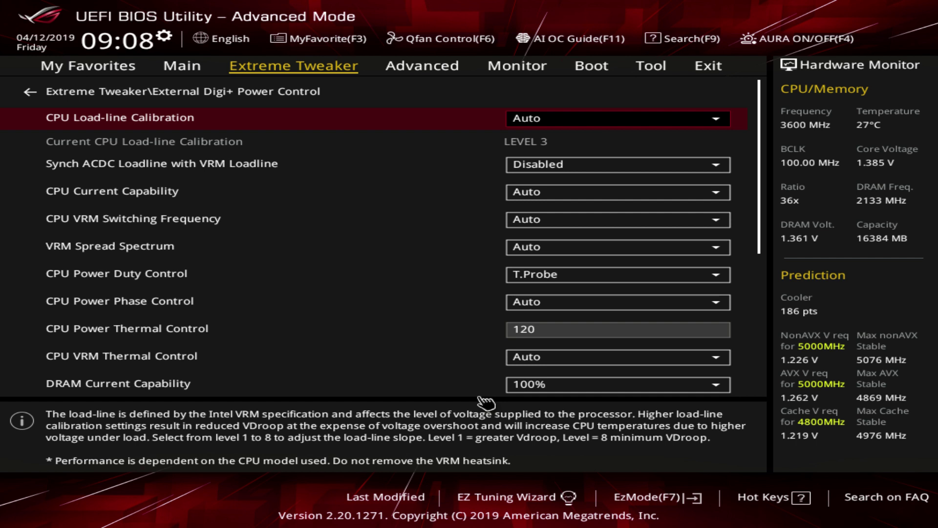
key("Return")
key("Down")
key("Down")
key("Down")
key("Down")
key("Down")
key("Down")
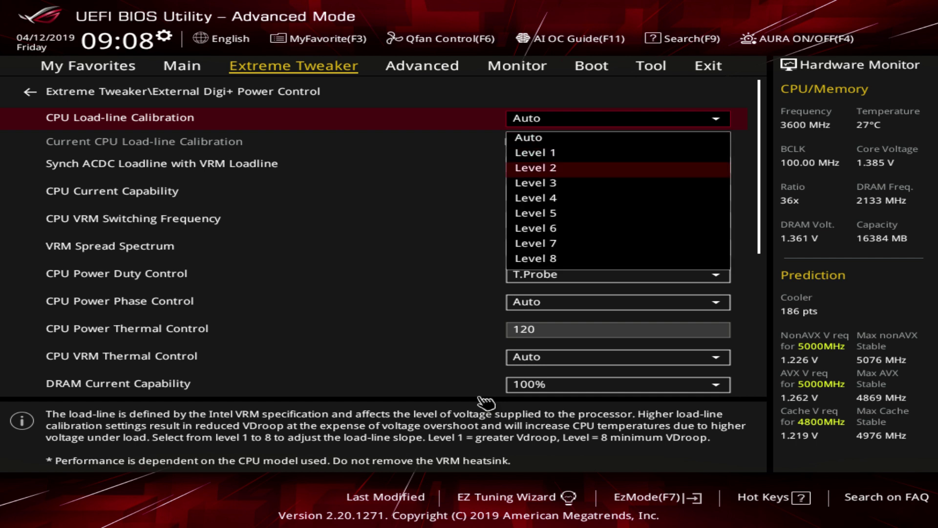
key("Down")
key("Down")
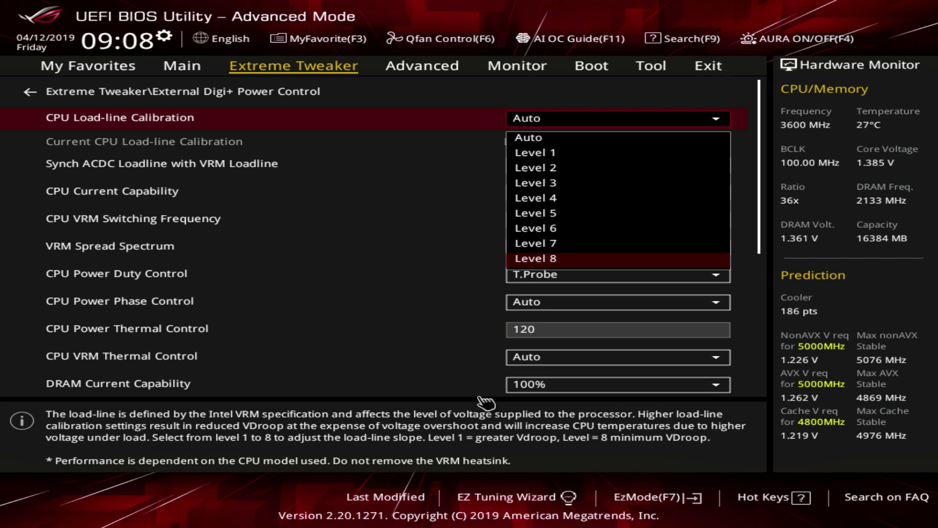
Compare Level 4 and Level 5 among the CPU Load-line Calibration choices and return to Level 8.
key("Up")
key("Up")
key("Up")
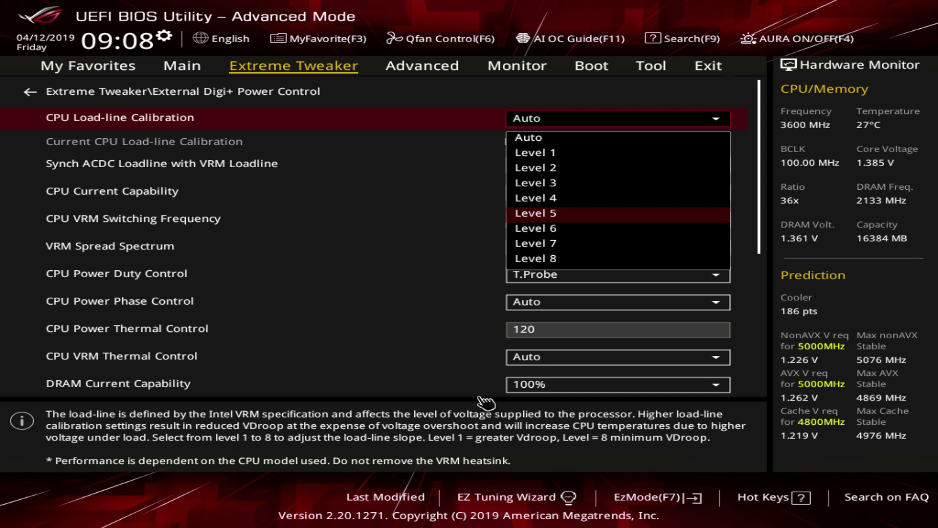
key("Down")
key("Up")
key("Up")
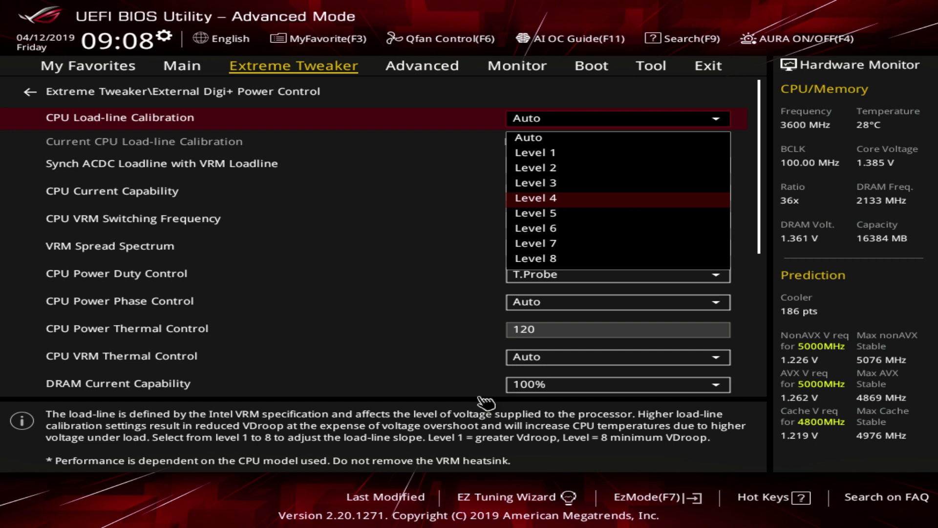
key("Down")
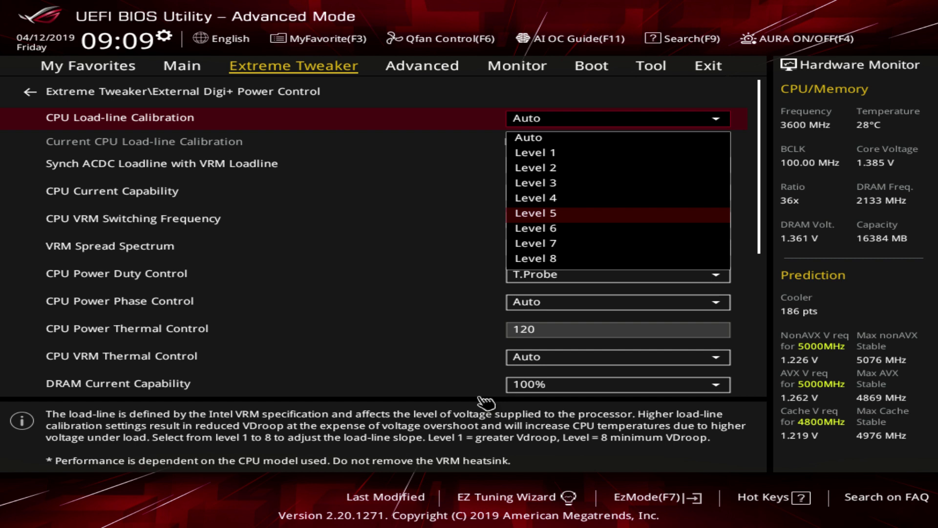
key("Down")
key("Down")
key("Down")
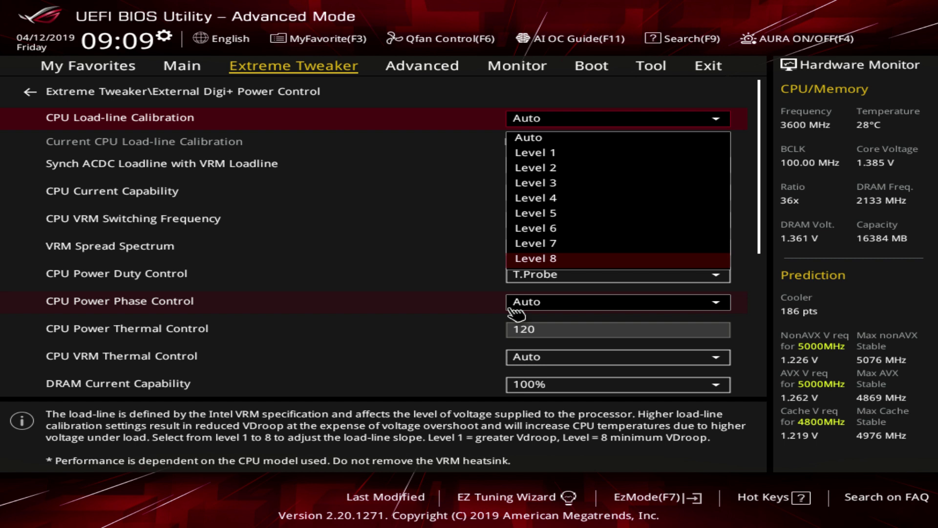
Review the CPU Load-line Calibration choices from Level 8 back through Level 6 to Level 5.
key("Up")
key("Up")
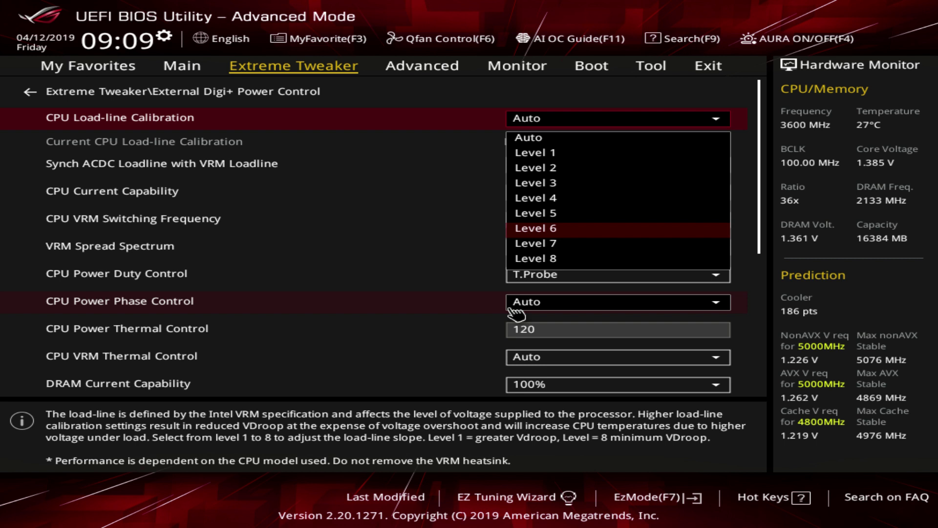
key("Down")
key("Down")
key("Up")
key("Up")
key("Up")
key("Down")
key("Up")
key("Down")
key("Up")
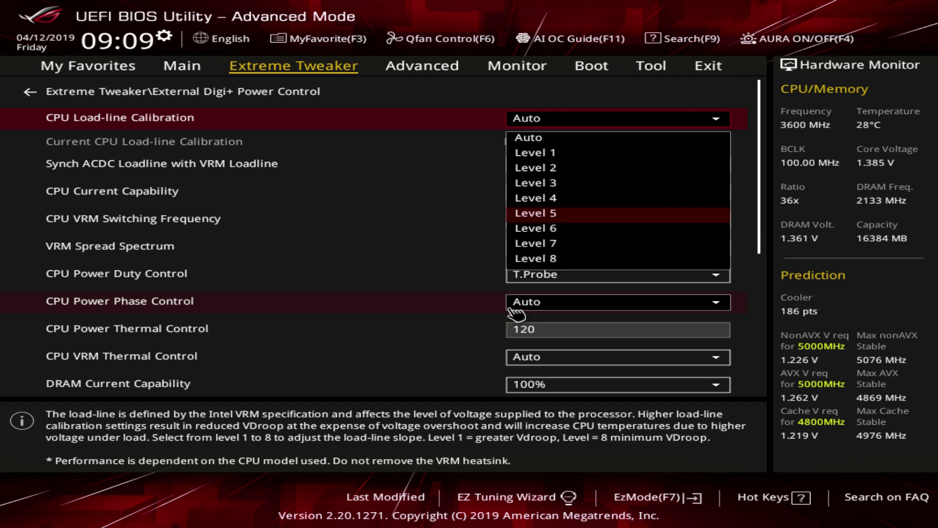
Compare Level 5 with Level 6 for CPU Load-line Calibration and dismiss the choices without selecting a level.
key("Down")
key("Down")
key("Up")
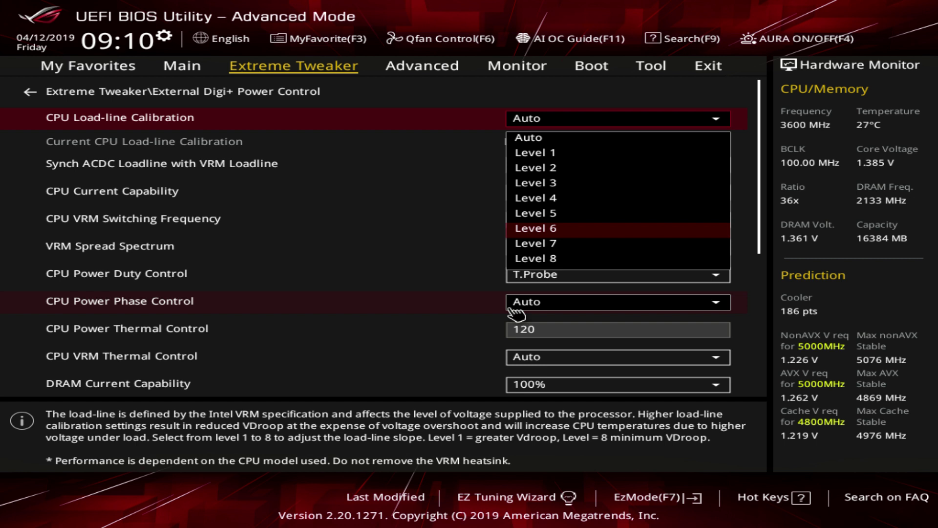
key("Up")
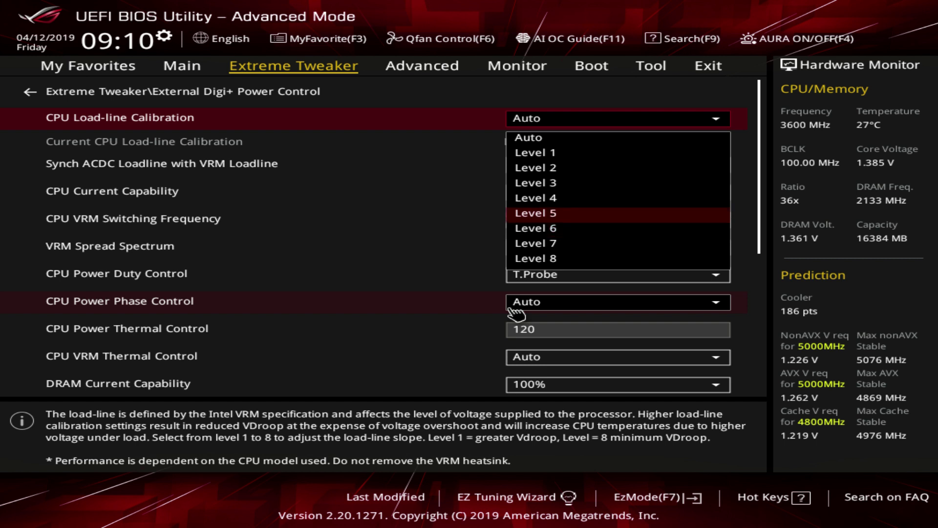
key("Down")
key("Up")
key("Down")
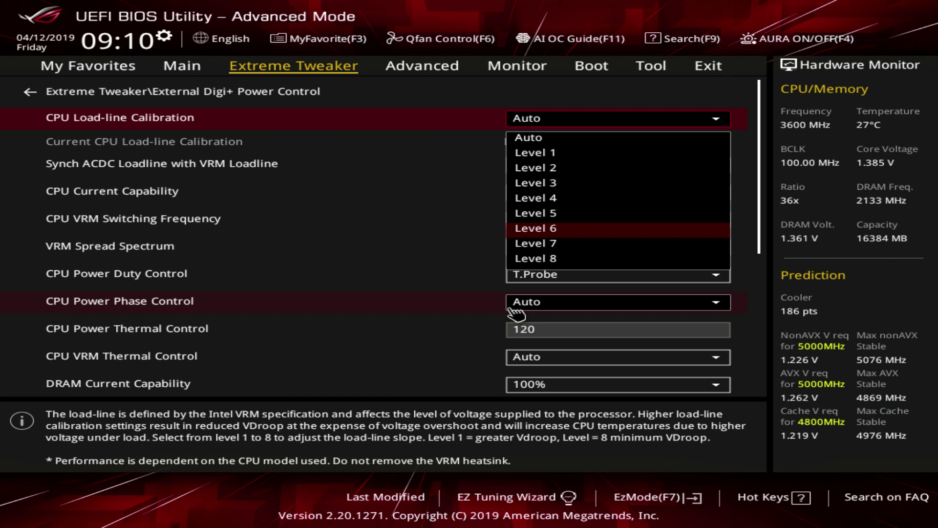
key("Down")
key("Up")
key("Up")
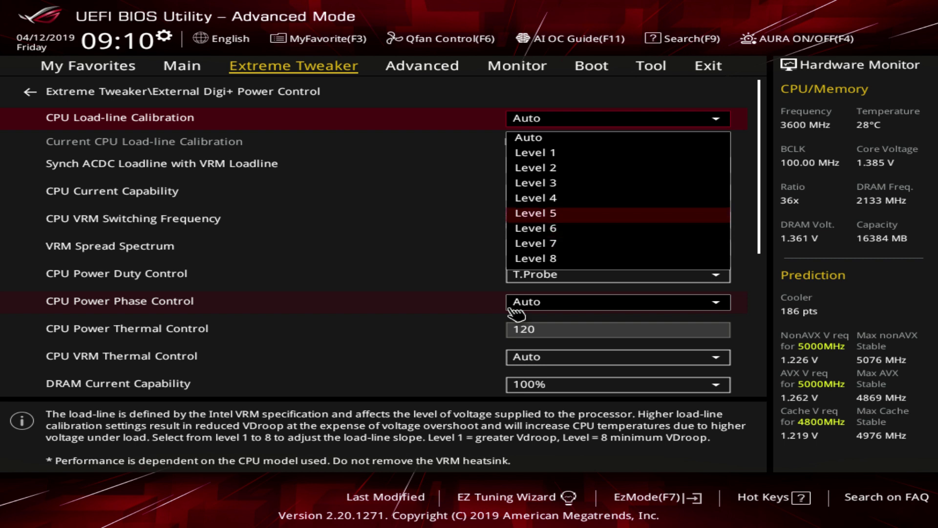
key("Escape")
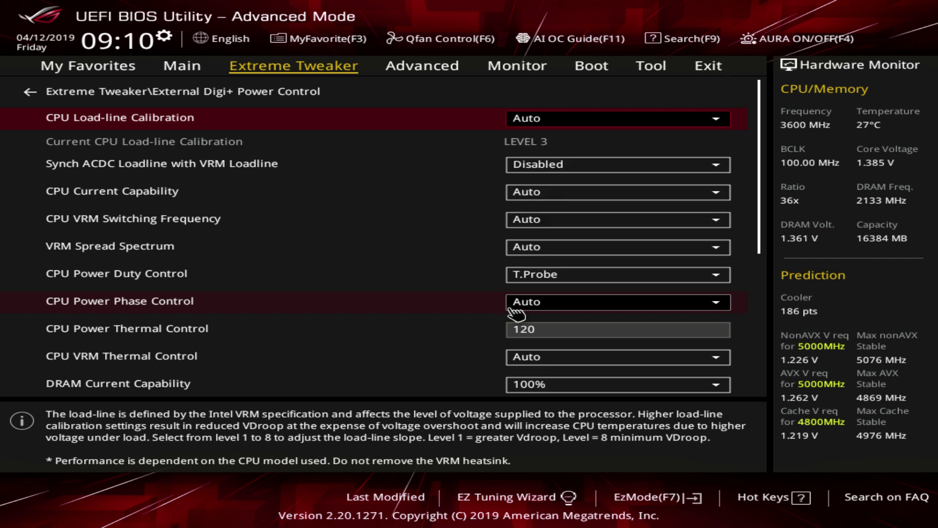
Set CPU Load-line Calibration to Level 6.
key("Return")
key("Down")
key("Down")
key("Down")
key("Down")
key("Down")
key("Down")
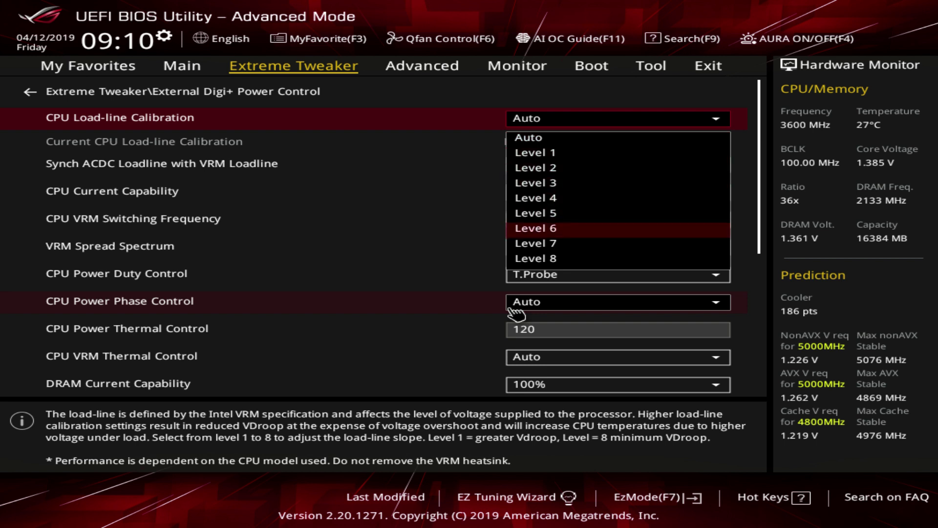
key("Return")
Look at the choices for Synch ACDC Loadline with VRM Loadline and dismiss them without selecting one.
key("Down")
key("Down")
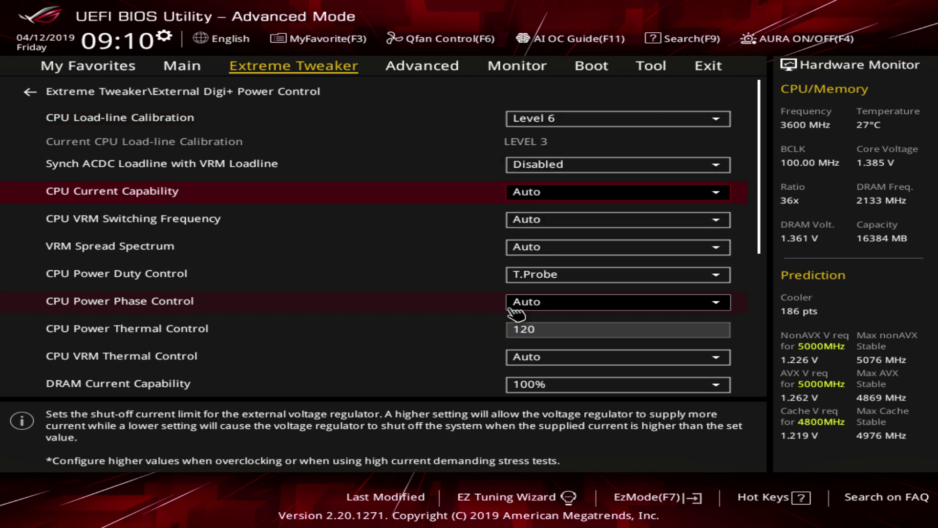
key("Up")
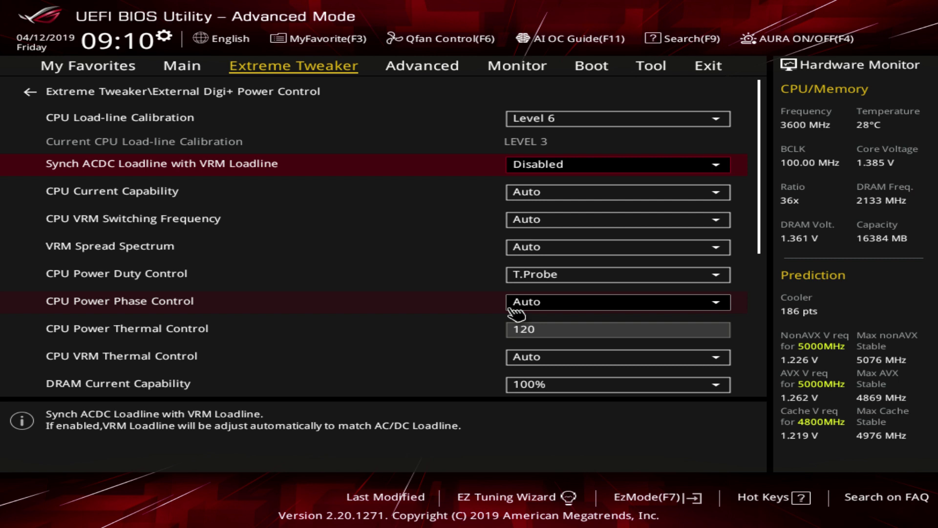
key("Return")
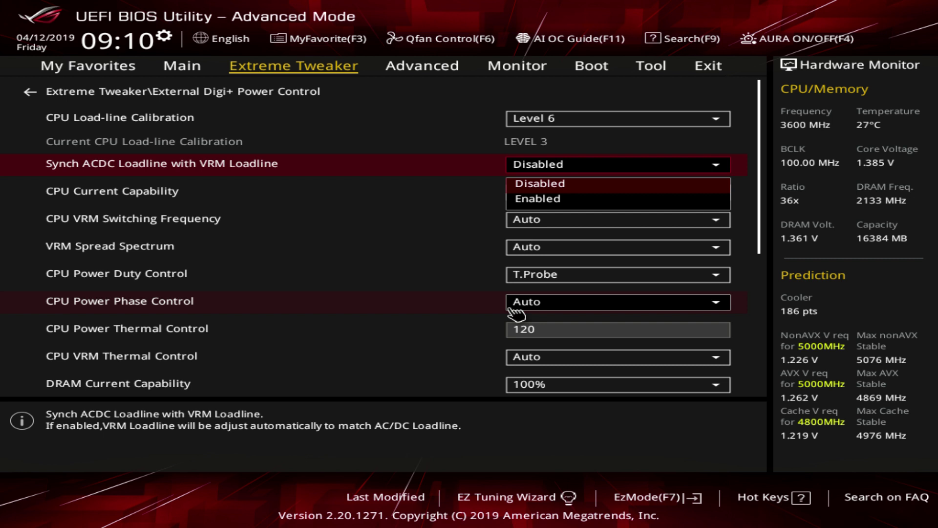
key("Escape")
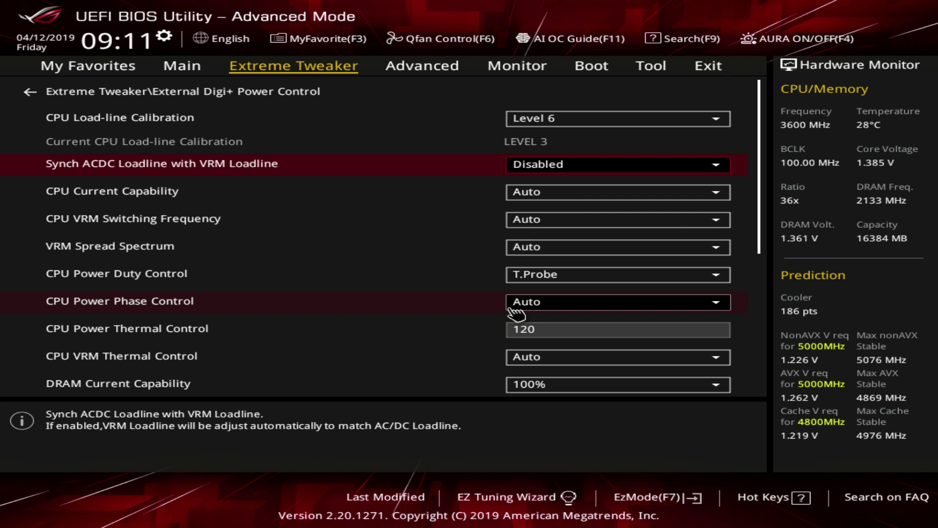
Set CPU Current Capability to 200%.
key("Down")
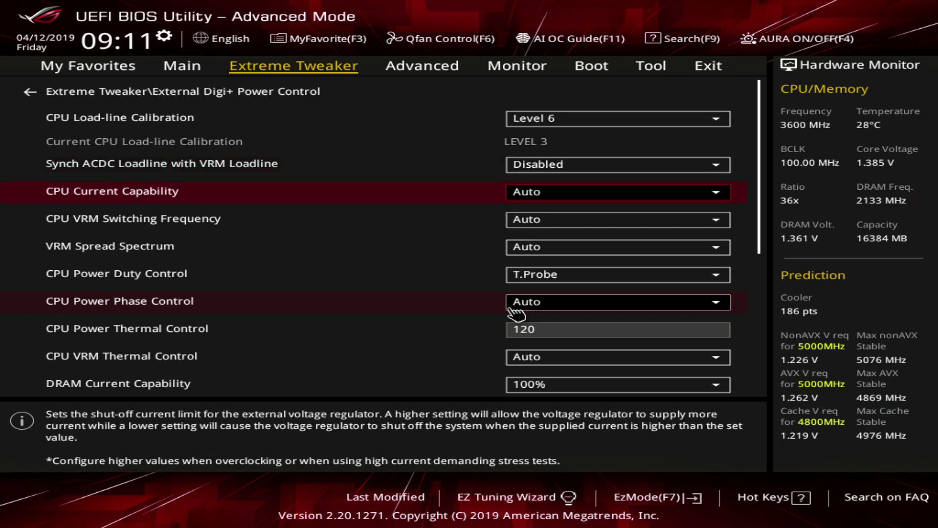
key("Return")
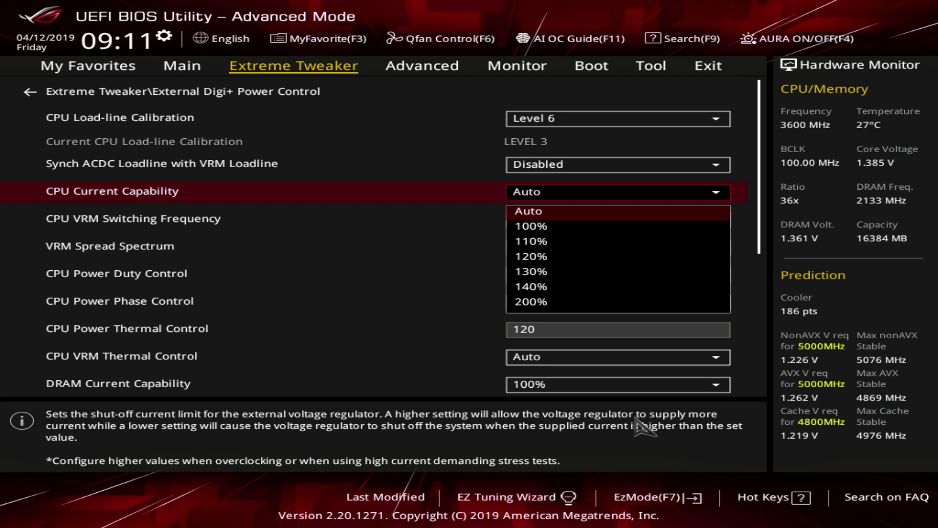
key("Down")
key("Down")
key("Down")
key("Down")
key("Down")
key("Down")
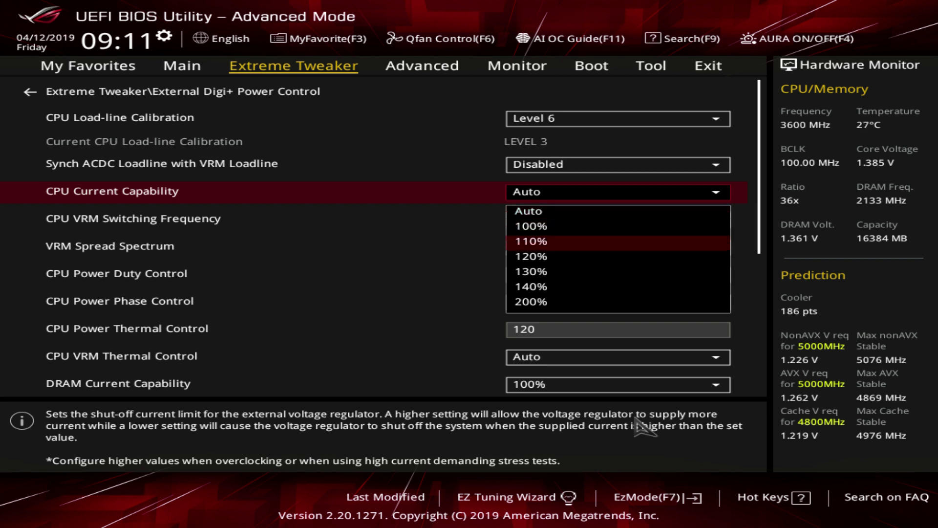
key("Return")
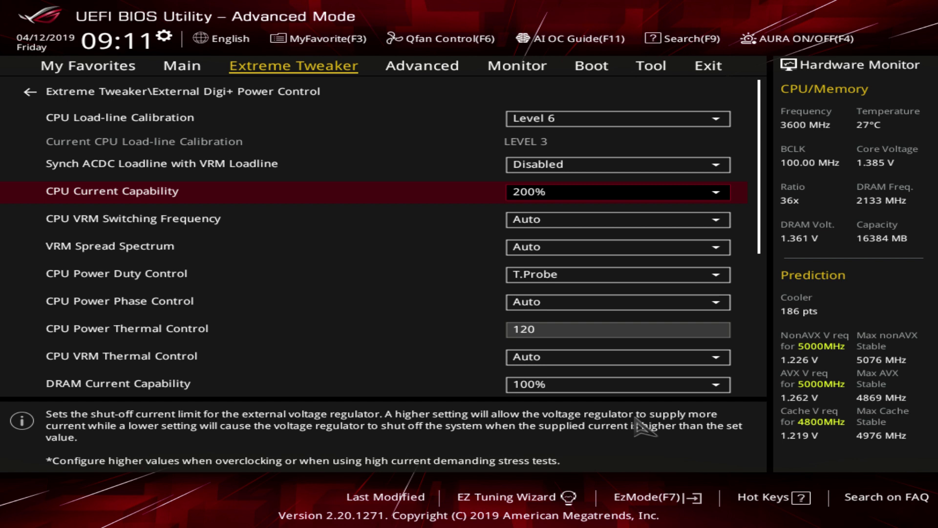
Set CPU VRM Switching Frequency to Manual and view the fixed frequency setting below it.
key("Down")
key("Return")
key("Down")
key("Return")
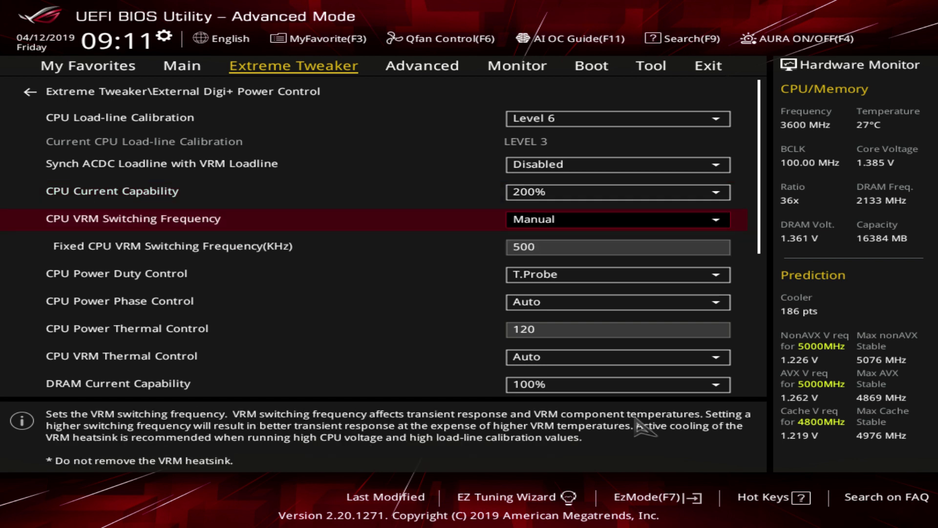
key("Down")
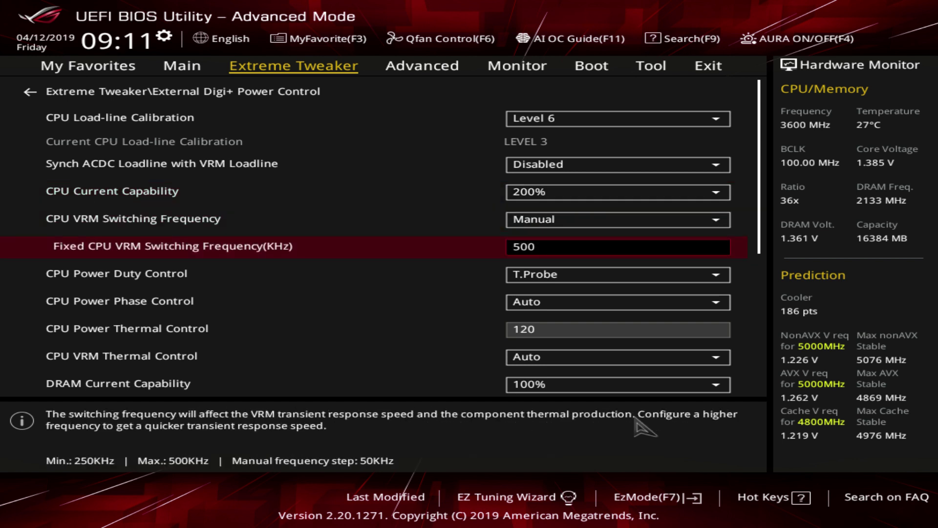
key("Up")
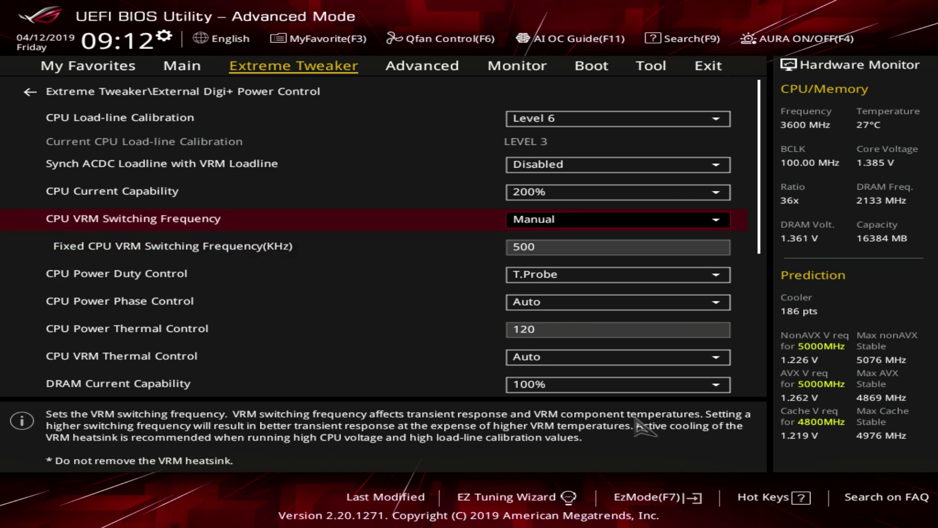
Switch CPU VRM Switching Frequency to Auto and return it to Manual.
key("Return")
key("Up")
key("Return")
key("Down")
key("Up")
key("Return")
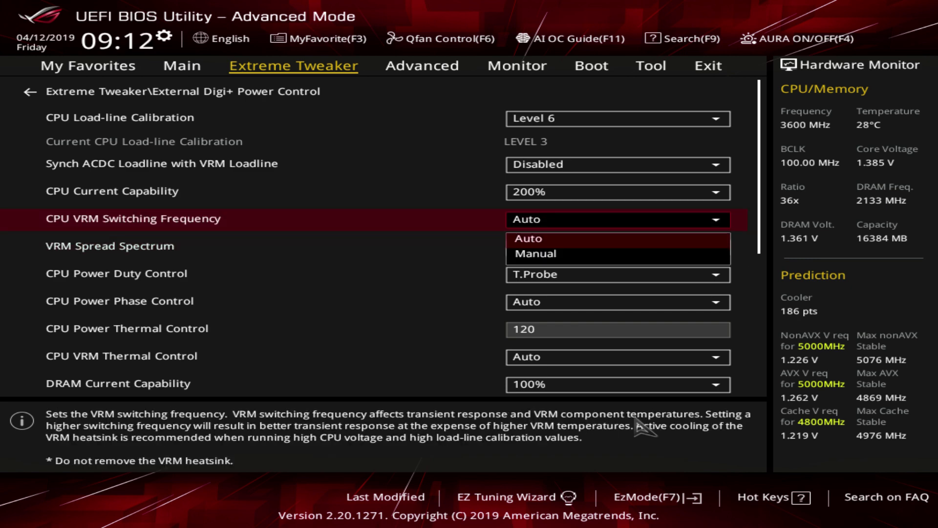
key("Down")
key("Return")
key("Down")
key("Up")
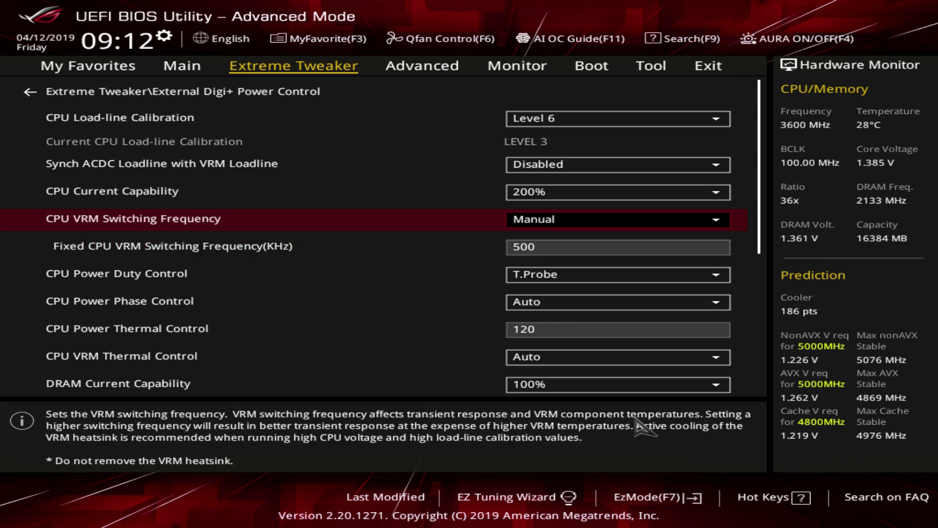
Step the Fixed CPU VRM Switching Frequency up and down repeatedly, finishing at 500 KHz.
key("Down")
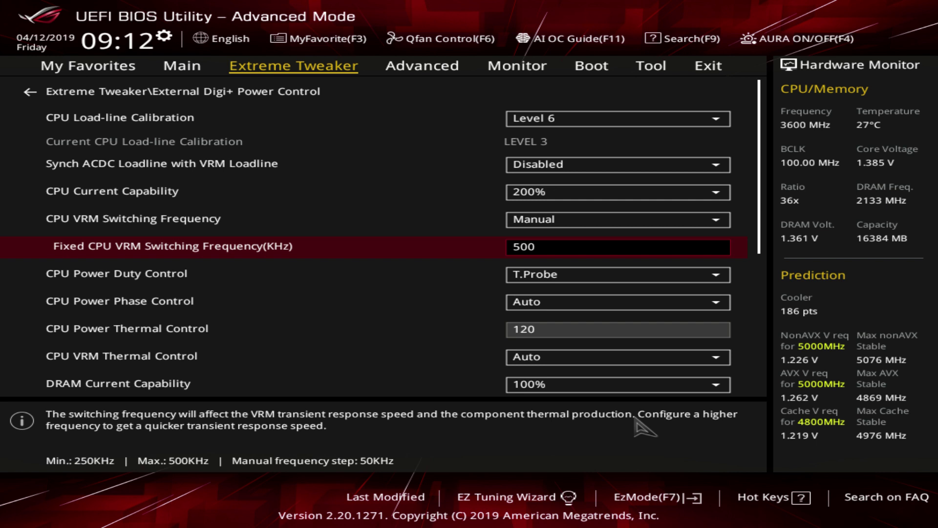
key("plus")
key("plus")
key("plus")
key("plus")
key("plus")
key("plus")
key("plus")
key("plus")
key("plus")
key("plus")
key("minus")
key("minus")
key("minus")
key("minus")
key("minus")
key("minus")
key("minus")
key("minus")
key("minus")
key("minus")
key("plus")
key("plus")
key("plus")
key("plus")
key("plus")
key("plus")
key("plus")
key("plus")
key("plus")
key("plus")
key("minus")
key("minus")
key("minus")
key("minus")
key("minus")
key("plus")
key("plus")
key("plus")
key("plus")
key("plus")
key("minus")
key("minus")
key("minus")
key("minus")
key("minus")
key("minus")
key("minus")
key("minus")
key("minus")
key("minus")
key("Up")
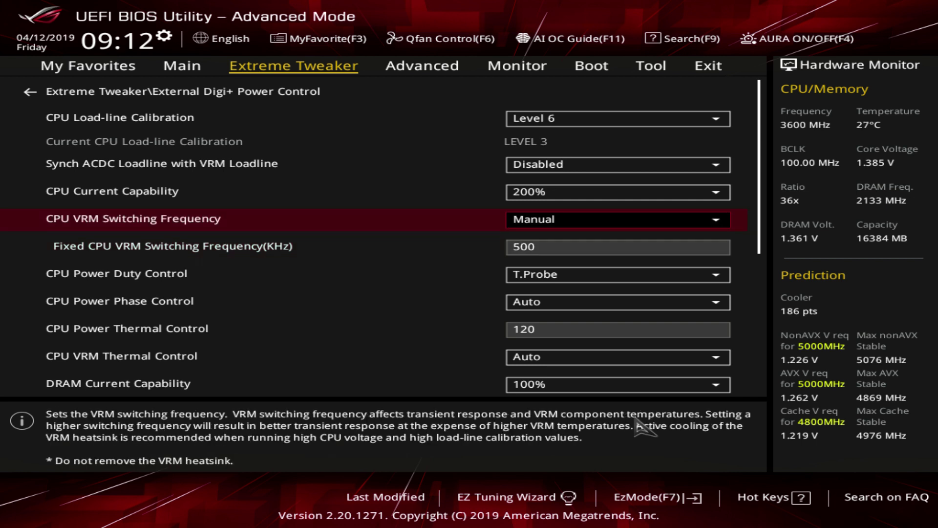
key("Down")
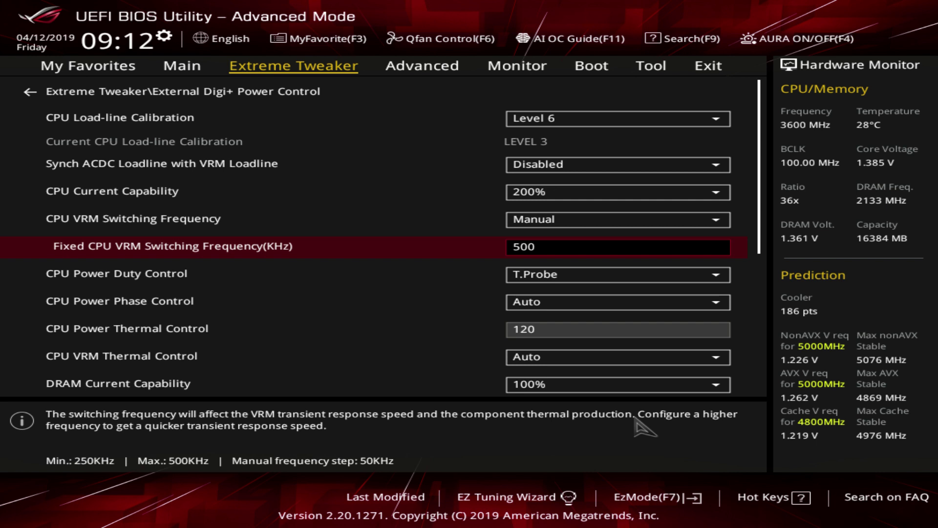
key("plus")
key("plus")
key("minus")
key("minus")
Switch CPU Power Duty Control to Extreme and return it to T.Probe.
key("Down")
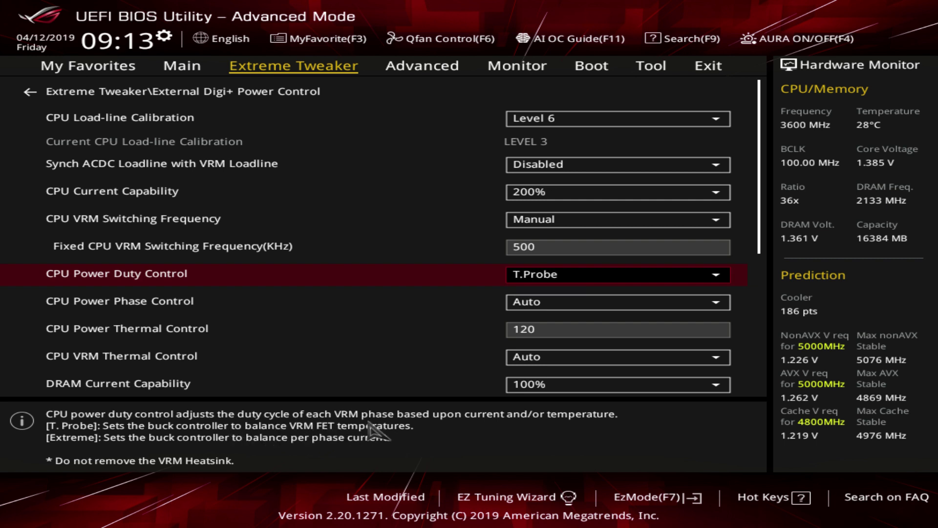
key("Return")
key("Down")
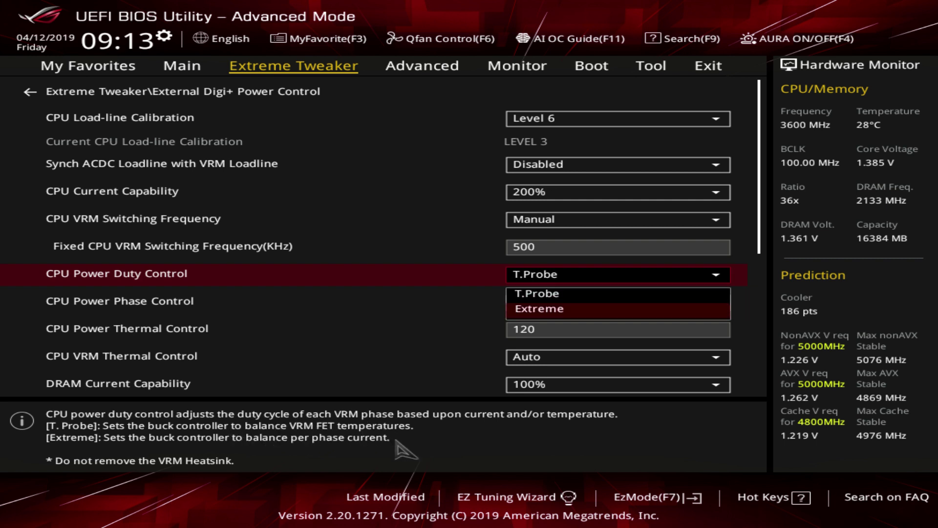
key("Return")
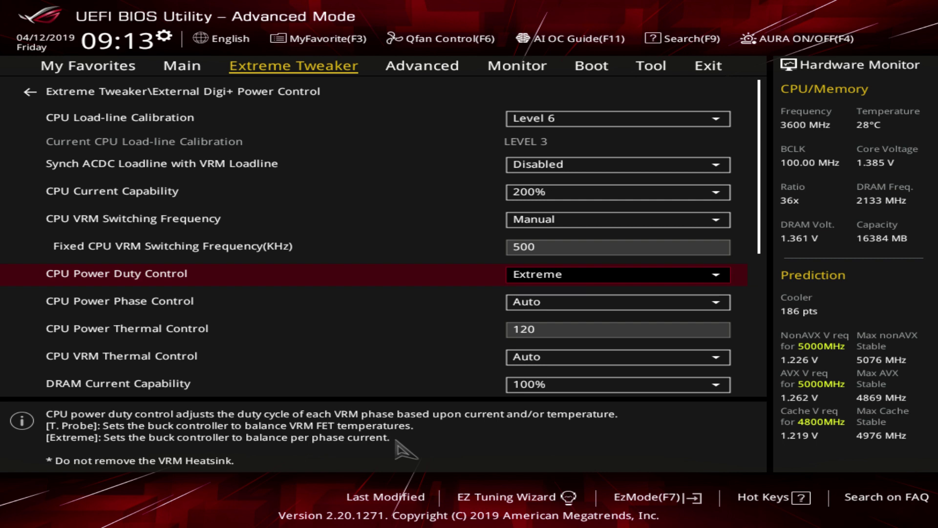
key("Return")
key("Up")
key("Return")
Look through the CPU Power Phase Control choices and set it to Extreme.
key("Down")
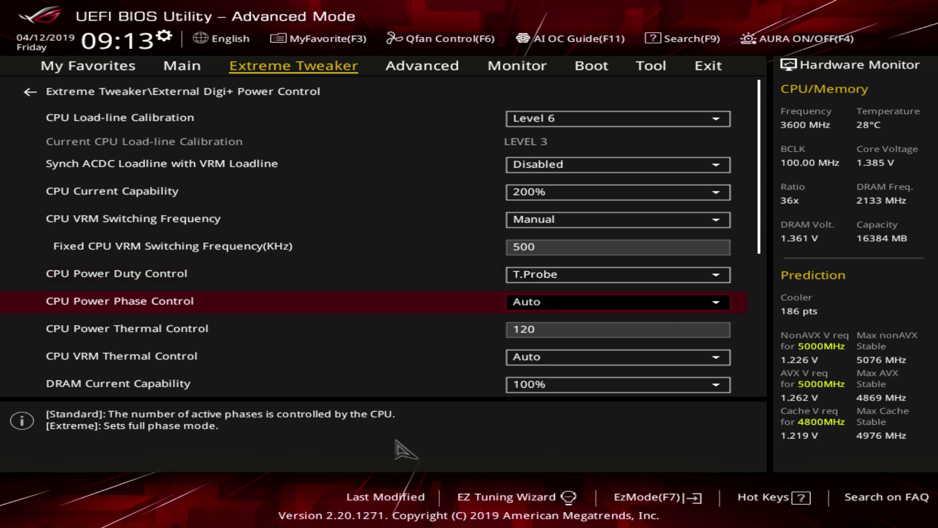
key("Return")
key("Down")
key("Down")
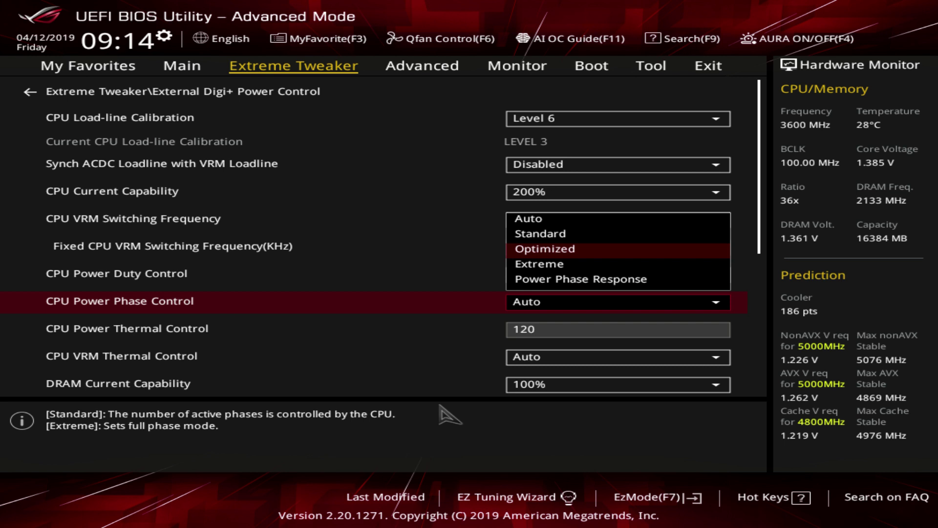
key("Down")
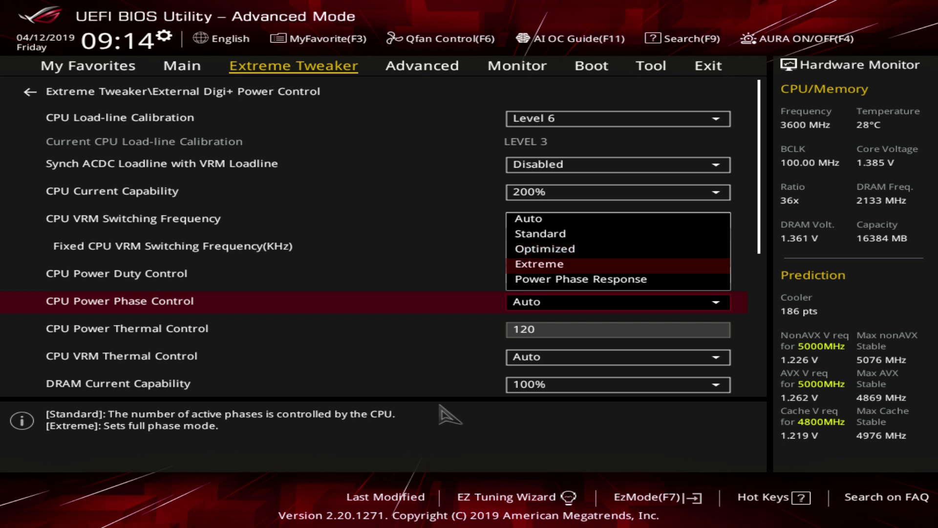
key("Return")
Change CPU Power Phase Control to Standard.
key("Return")
key("Down")
key("Up")
key("Up")
key("Up")
key("Return")
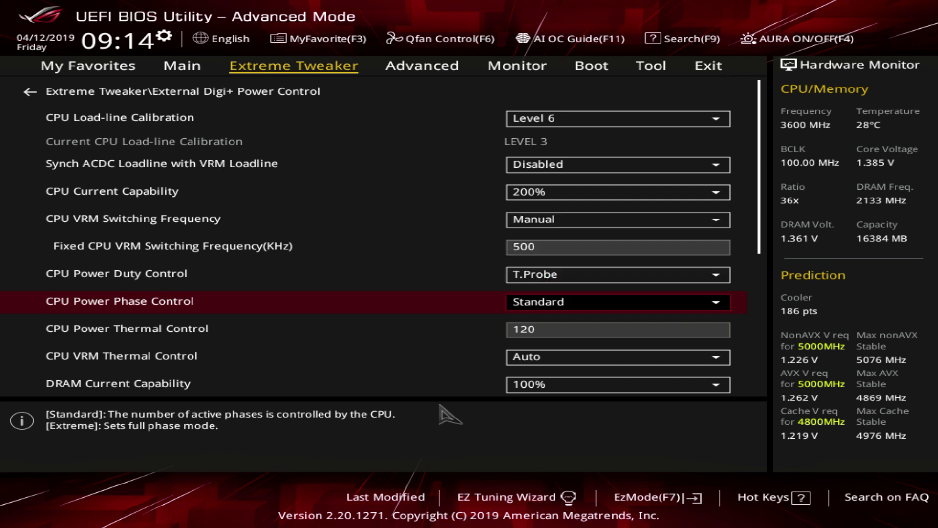
Set CPU Power Phase Control to Power Phase Response and its Power Phase Response speed to Ultra Fast.
key("Return")
key("Down")
key("Down")
key("Down")
key("Return")
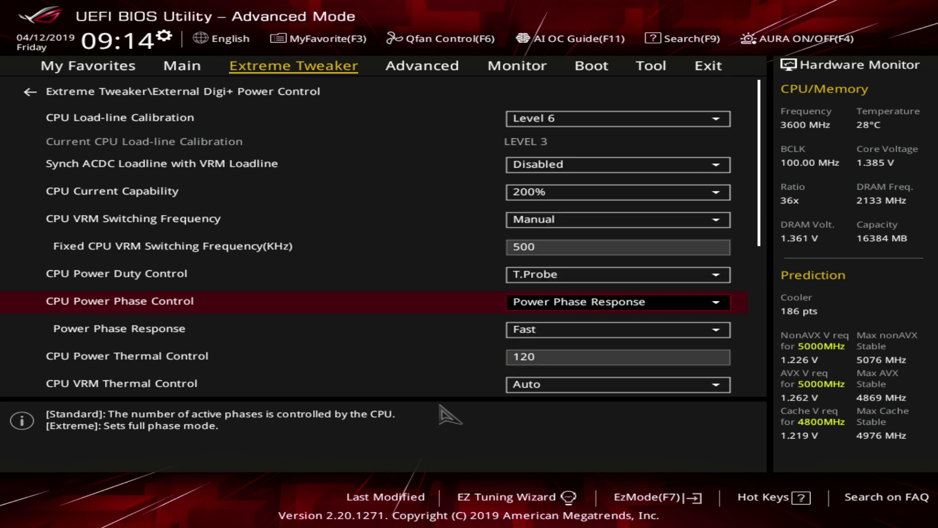
key("Down")
key("Return")
key("Down")
key("Return")
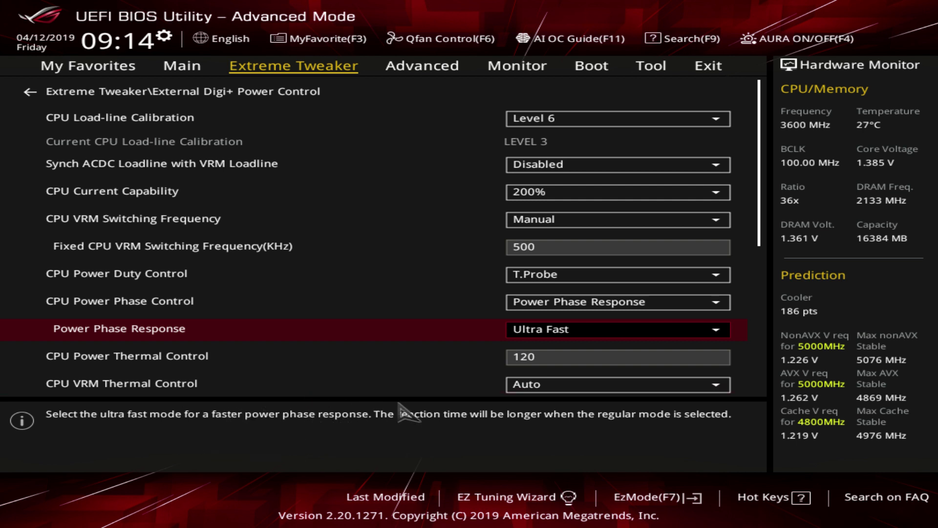
Change the Power Phase Response speed to Regular.
key("Return")
key("Up")
key("Up")
key("Up")
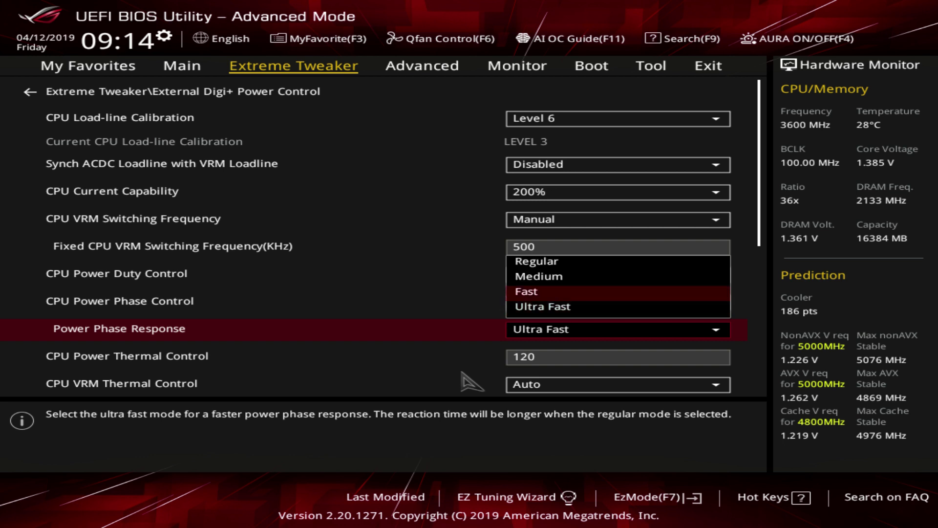
key("Return")
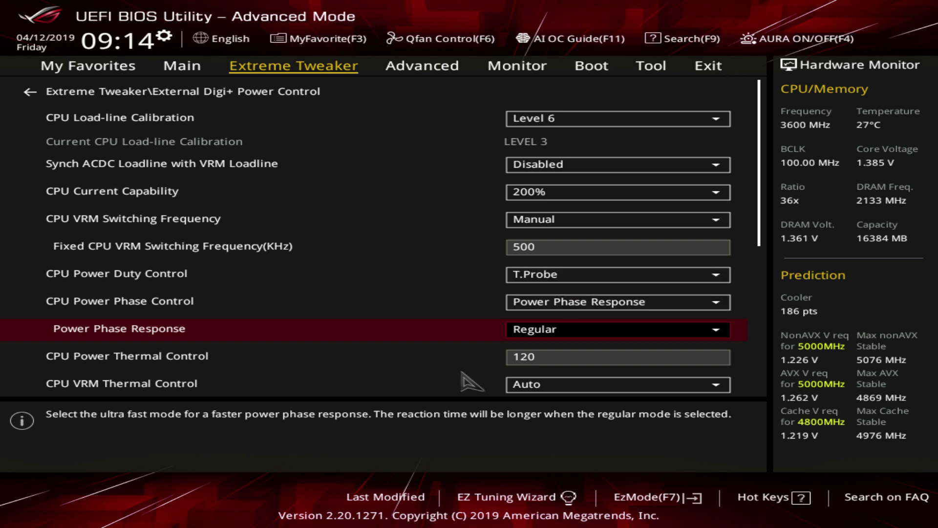
Set the Power Phase Response speed back to Ultra Fast.
key("Return")
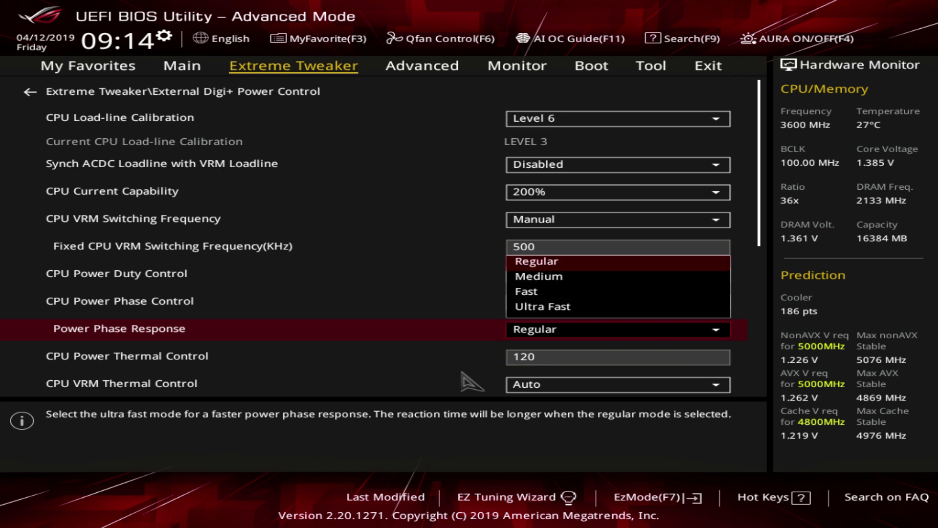
key("Down")
key("Down")
key("Down")
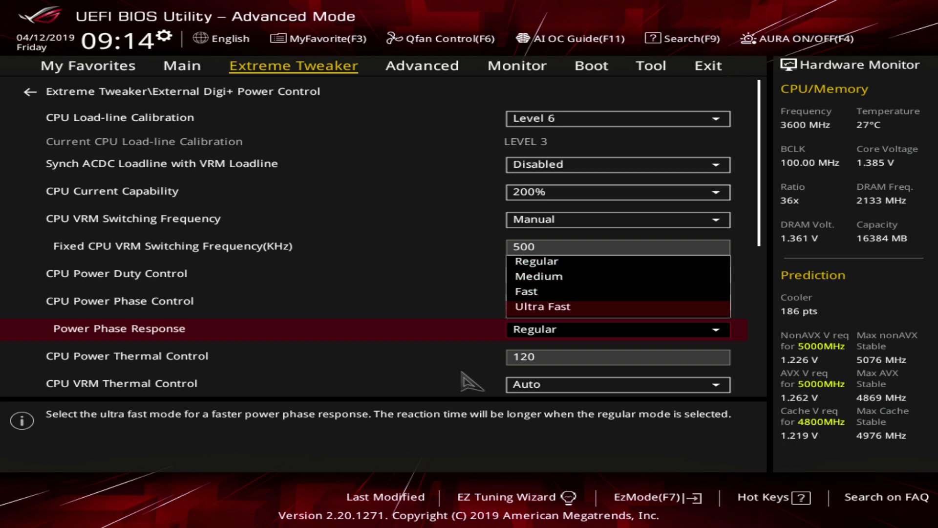
key("Return")
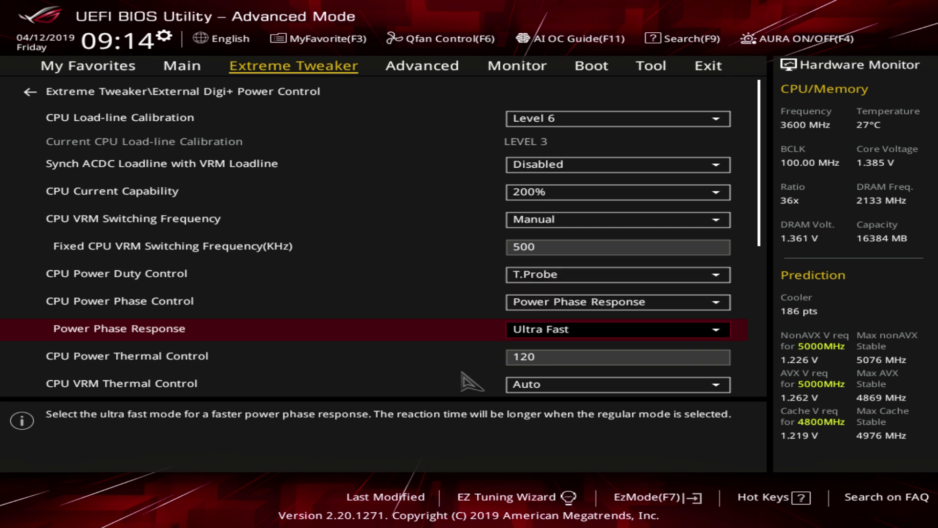
Set CPU Power Phase Control to Extreme and go to the CPU Power Thermal Control setting.
key("Up")
key("Return")
key("Up")
key("Return")
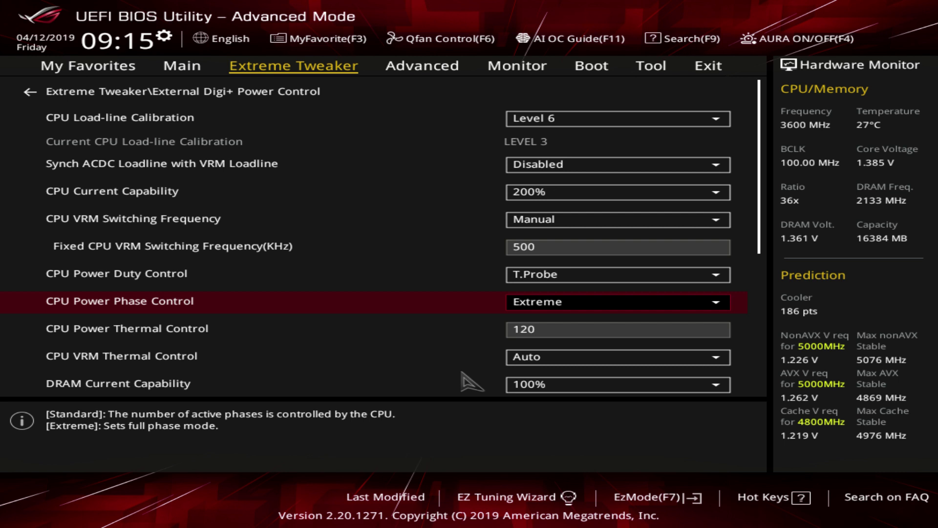
key("Down")
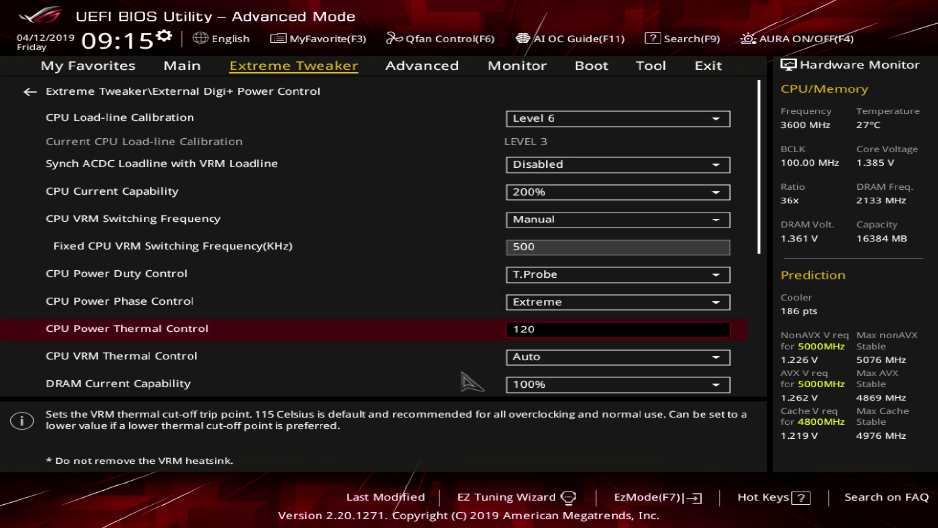
Try higher values for CPU Power Thermal Control and bring it back to 120.
key("plus")
key("plus")
key("plus")
key("plus")
key("plus")
key("plus")
key("plus")
key("plus")
key("plus")
key("plus")
key("plus")
key("plus")
key("plus")
key("plus")
key("plus")
key("plus")
key("plus")
key("plus")
key("minus")
key("minus")
key("minus")
key("minus")
key("minus")
key("minus")
key("minus")
key("minus")
key("minus")
key("minus")
key("minus")
key("minus")
key("minus")
key("minus")
key("minus")
key("minus")
key("minus")
key("minus")
key("plus")
key("plus")
key("plus")
key("plus")
key("plus")
key("plus")
key("plus")
key("plus")
key("plus")
key("minus")
key("minus")
key("minus")
key("minus")
key("minus")
key("minus")
key("minus")
key("minus")
key("minus")
key("plus")
key("plus")
key("plus")
key("plus")
key("plus")
key("plus")
key("plus")
key("plus")
key("plus")
key("plus")
key("plus")
key("plus")
key("plus")
key("plus")
key("plus")
key("plus")
key("plus")
key("plus")
key("plus")
key("plus")
key("minus")
key("minus")
key("minus")
key("minus")
key("minus")
key("minus")
key("minus")
key("minus")
key("minus")
key("minus")
key("minus")
key("minus")
key("minus")
key("minus")
key("minus")
key("minus")
key("minus")
key("minus")
key("minus")
key("minus")
Set CPU VRM Thermal Control to Disabled and compare it with the CPU Power Thermal Control setting.
key("Down")
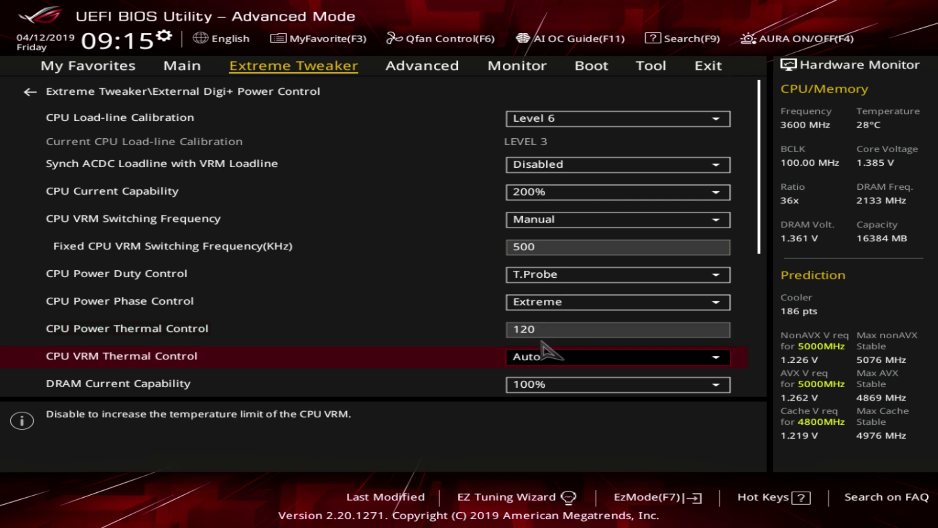
key("Up")
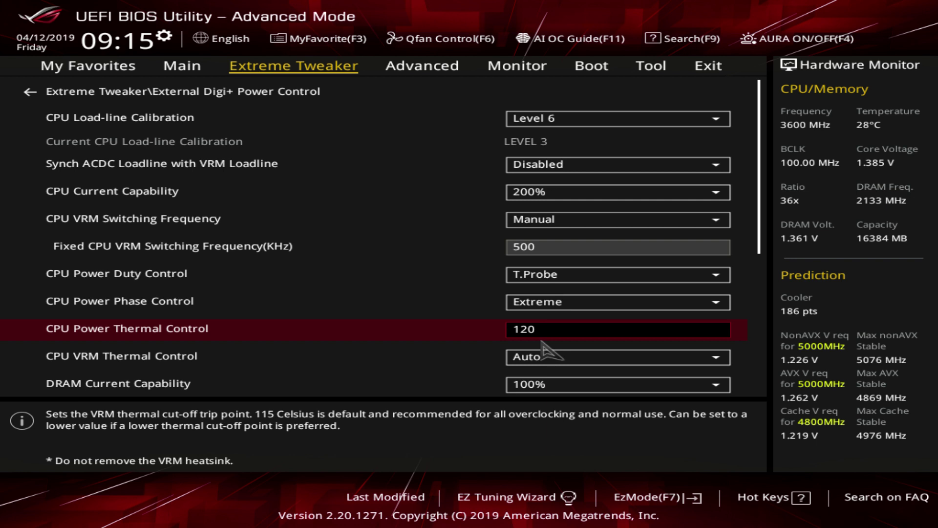
key("Down")
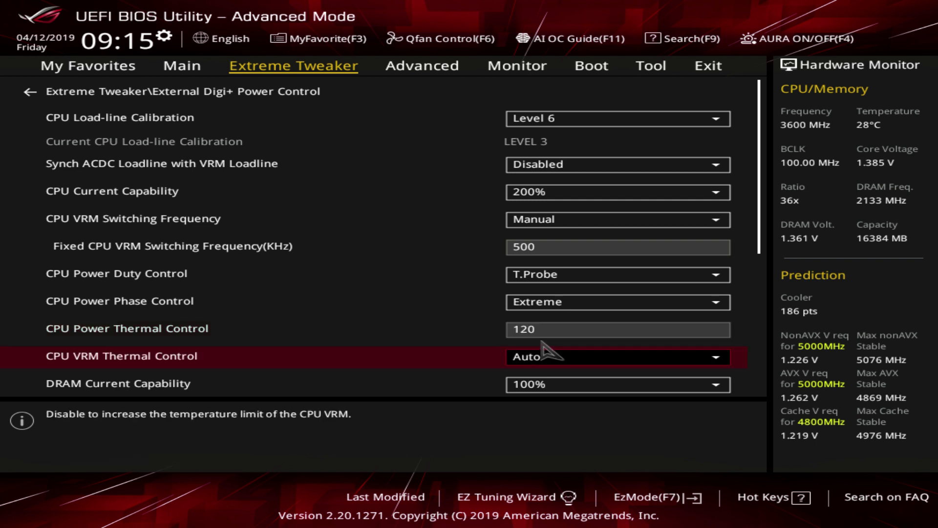
key("Return")
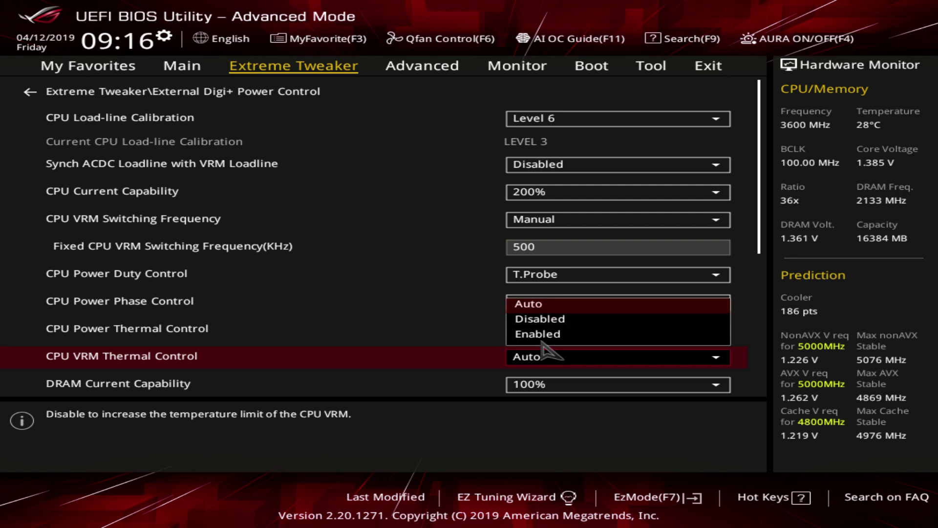
key("Down")
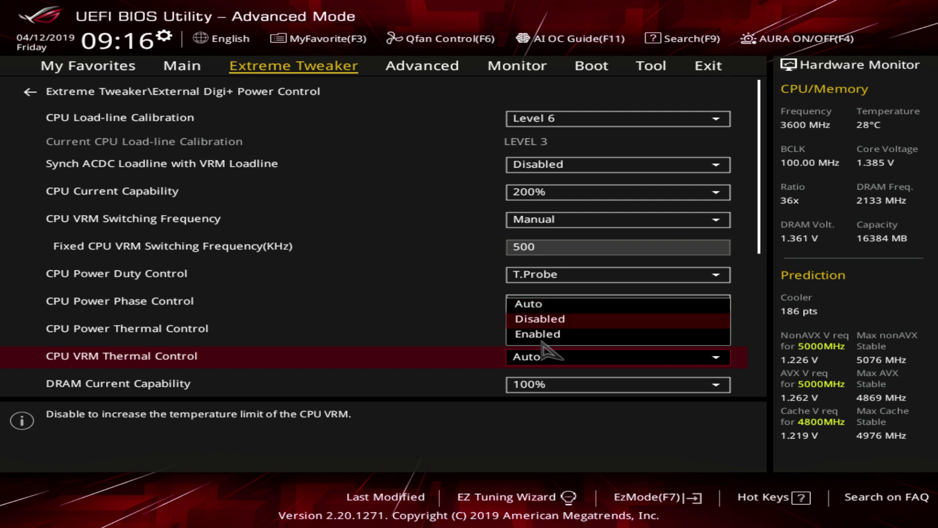
key("Return")
key("Up")
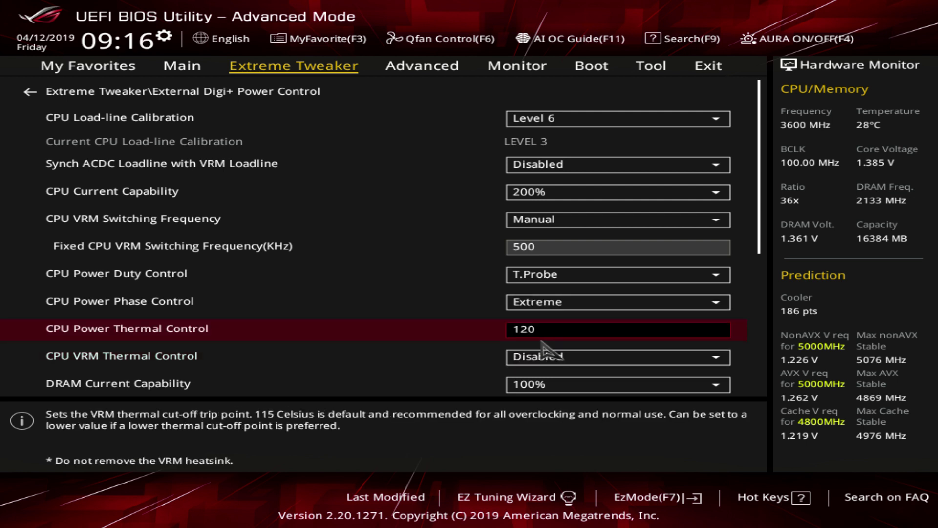
key("Down")
key("Up")
key("Down")
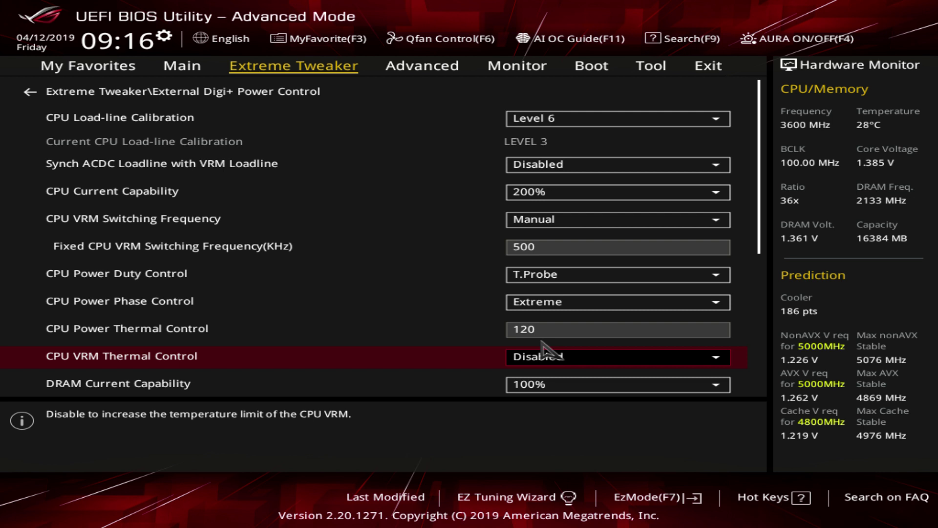
Set CPU VRM Thermal Control to Enabled.
key("Return")
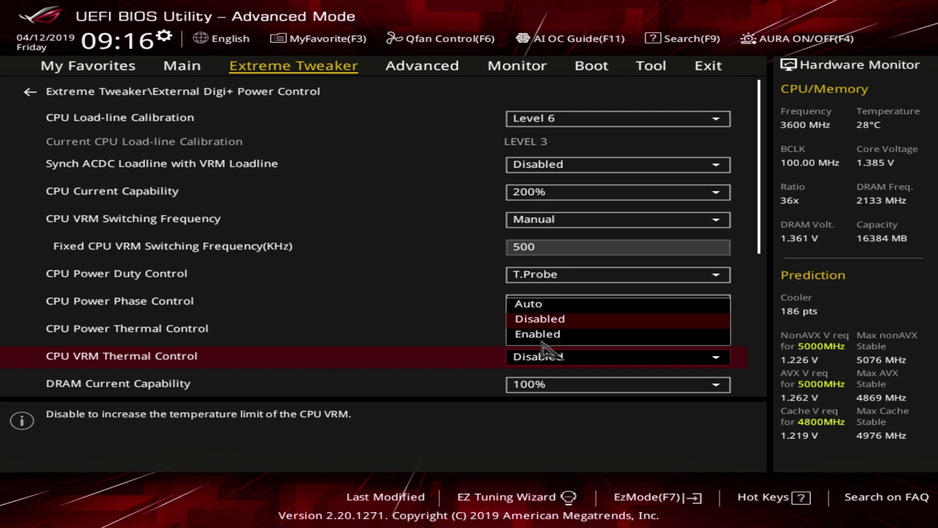
key("Down")
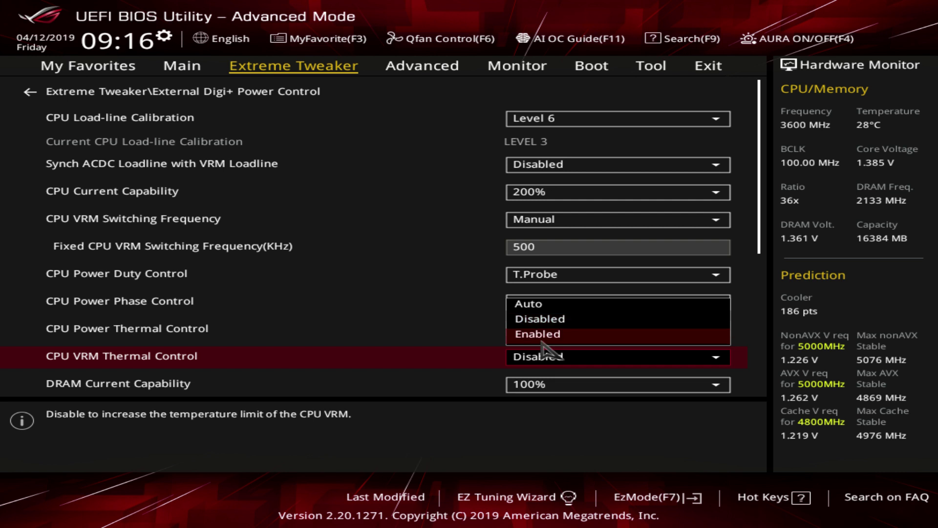
key("Return")
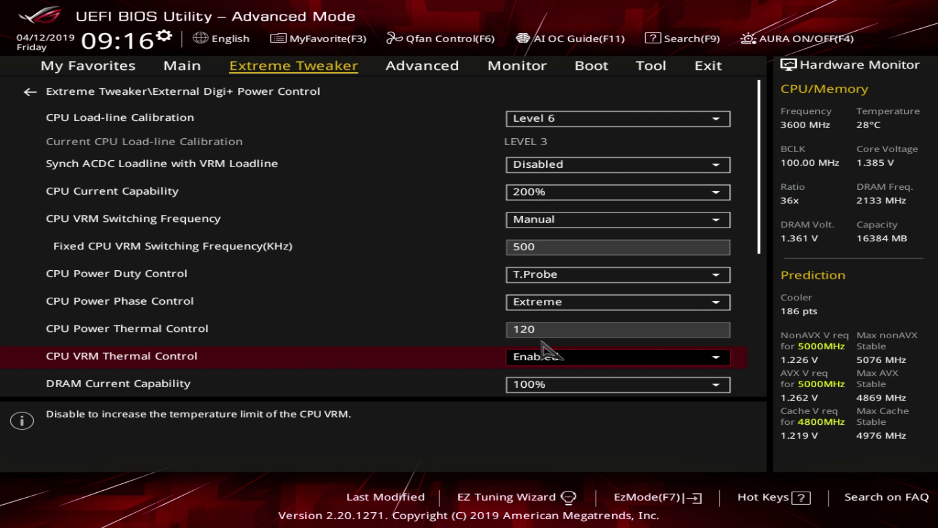
Set DRAM Current Capability to 130%.
key("Down")
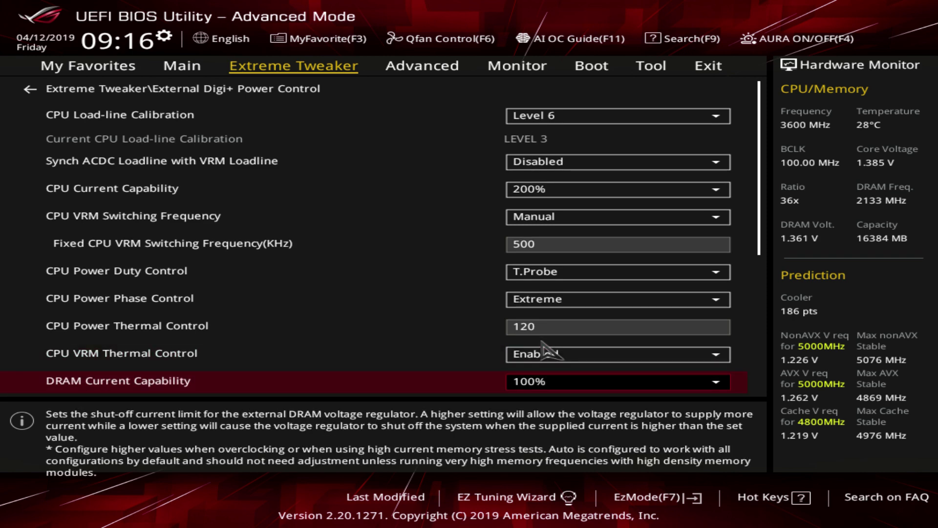
key("Down")
key("Up")
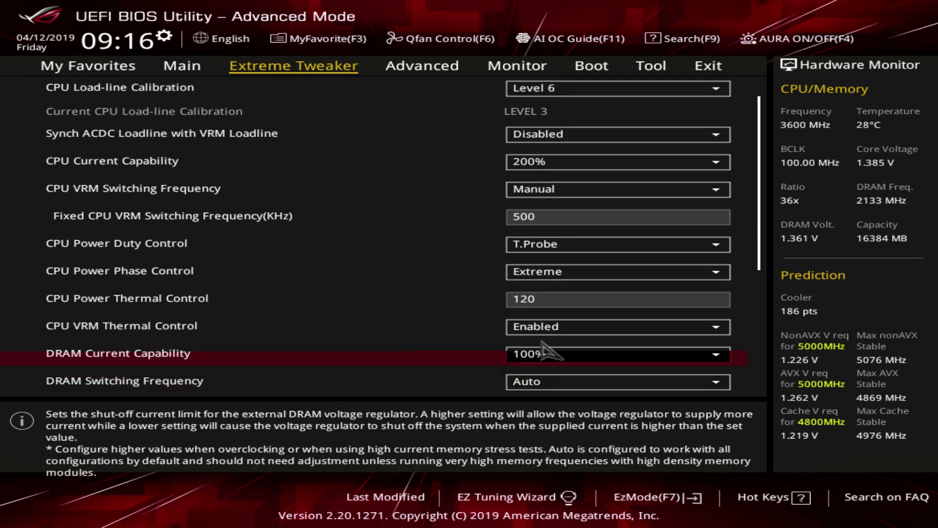
key("Return")
key("Down")
key("Down")
key("Down")
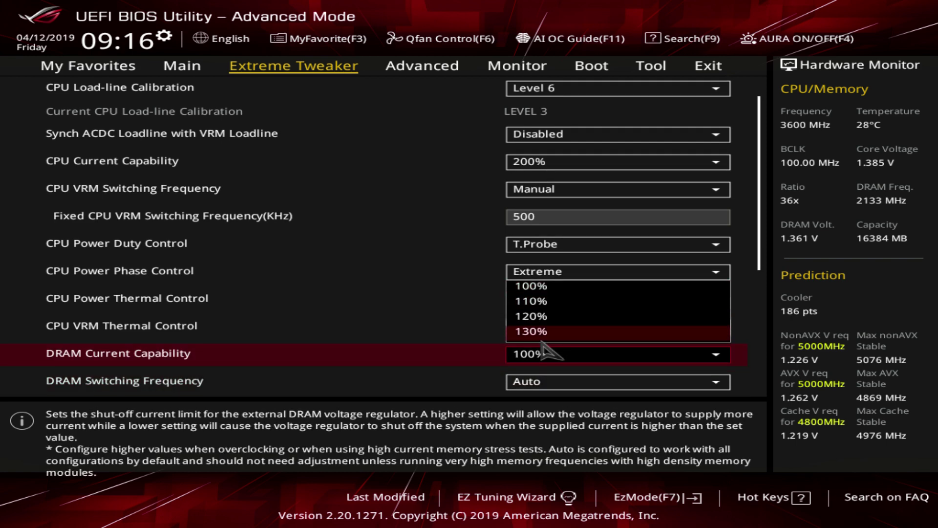
key("Return")
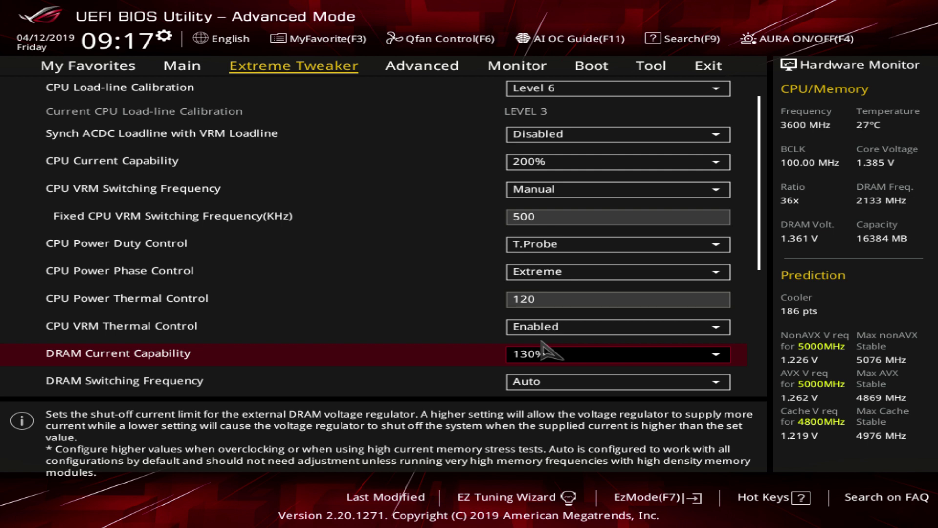
Review the CPU VRM Thermal Control and DRAM Current Capability settings.
key("Down")
key("Up")
key("Up")
key("Up")
key("Up")
key("Up")
key("Up")
key("Up")
key("Up")
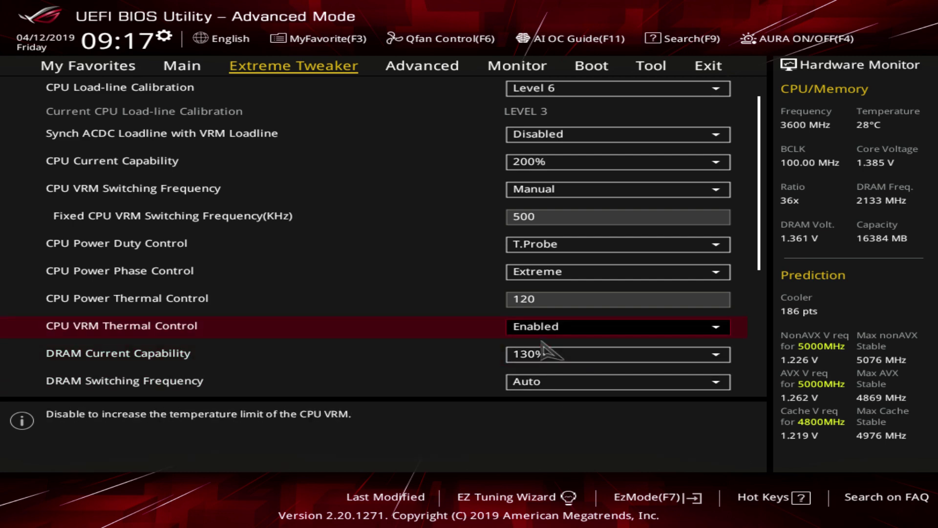
key("Down")
key("Down")
key("Down")
key("Down")
key("Down")
key("Down")
key("Down")
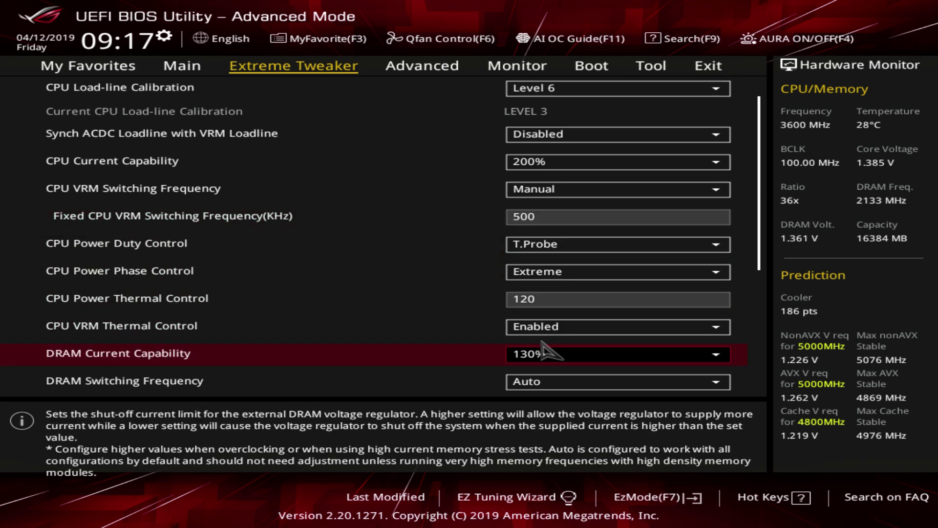
Set DRAM Switching Frequency to Manual with a Fixed DRAM Switching Frequency of 500 KHz.
key("Down")
key("Down")
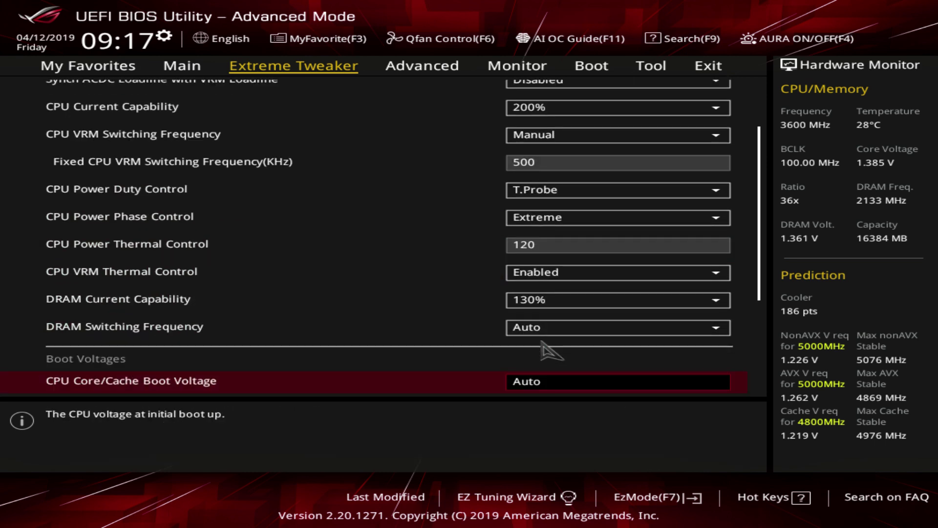
key("Up")
key("Return")
key("Down")
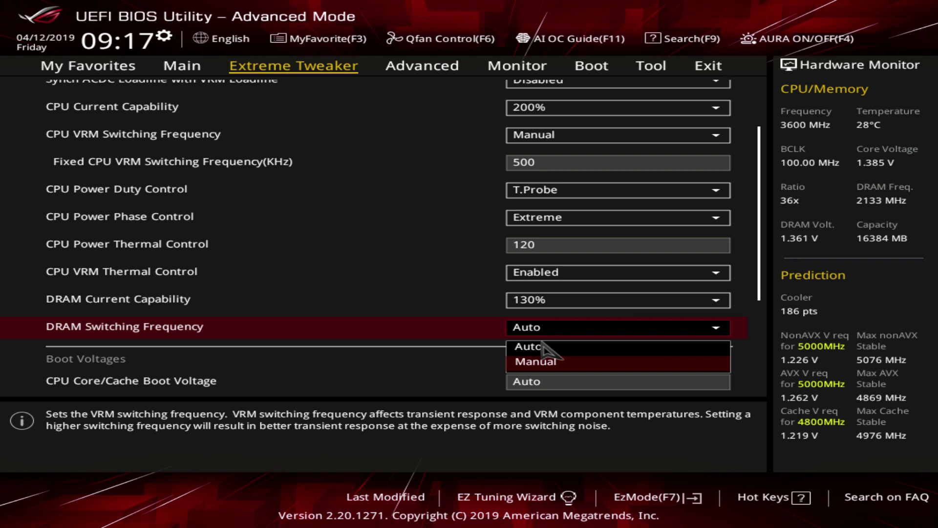
key("Return")
key("Down")
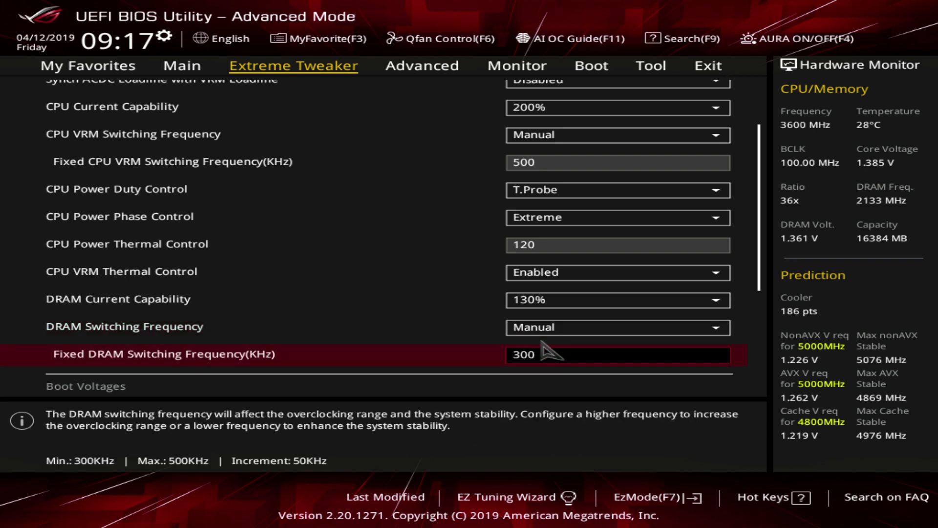
key("plus")
key("plus")
key("plus")
key("plus")
Go back to the Fixed CPU VRM Switching Frequency setting and examine its description and range.
key("Up")
key("Down")
key("Up")
key("Up")
key("Up")
key("Up")
key("Up")
key("Up")
key("Up")
key("Up")
key("Down")
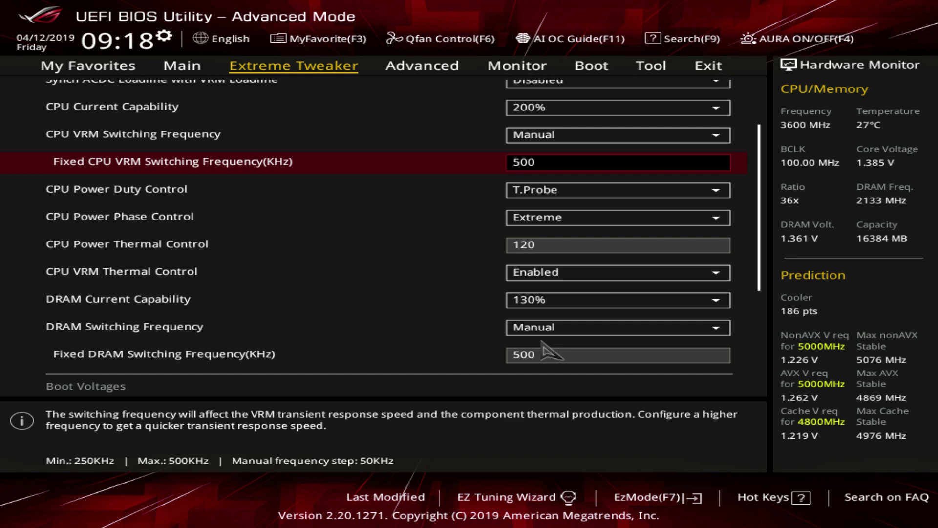
Examine the description and allowed range of the Fixed DRAM Switching Frequency setting.
key("Down")
key("Down")
key("Down")
key("Down")
key("Down")
key("Down")
key("Down")
key("Down")
key("Down")
key("Up")
key("Up")
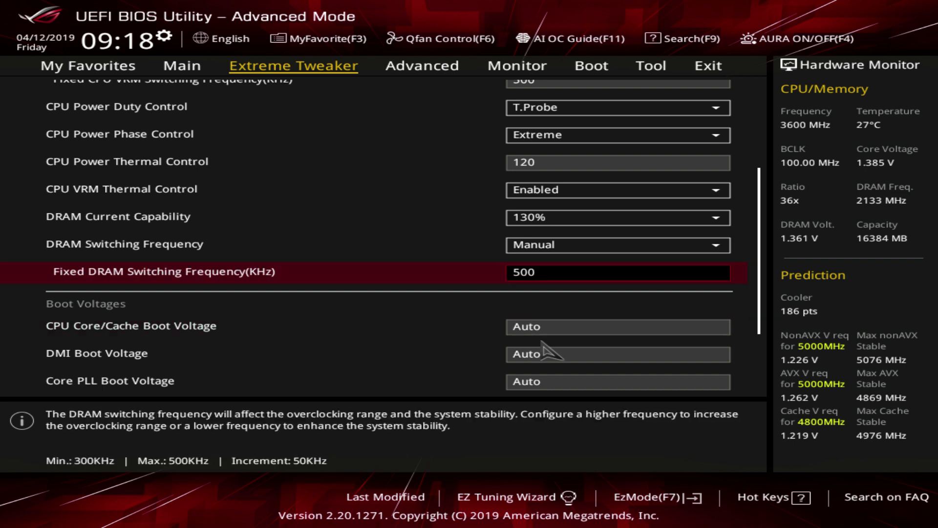
Review the Boot Voltages settings, including Core PLL and CPU System Agent, and return to CPU Core/Cache Boot Voltage.
key("Down")
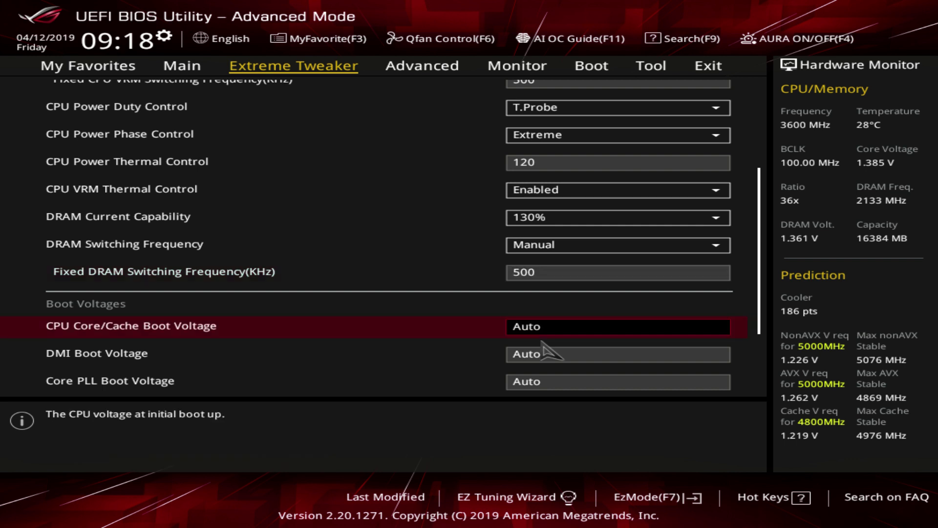
key("Down")
key("Down")
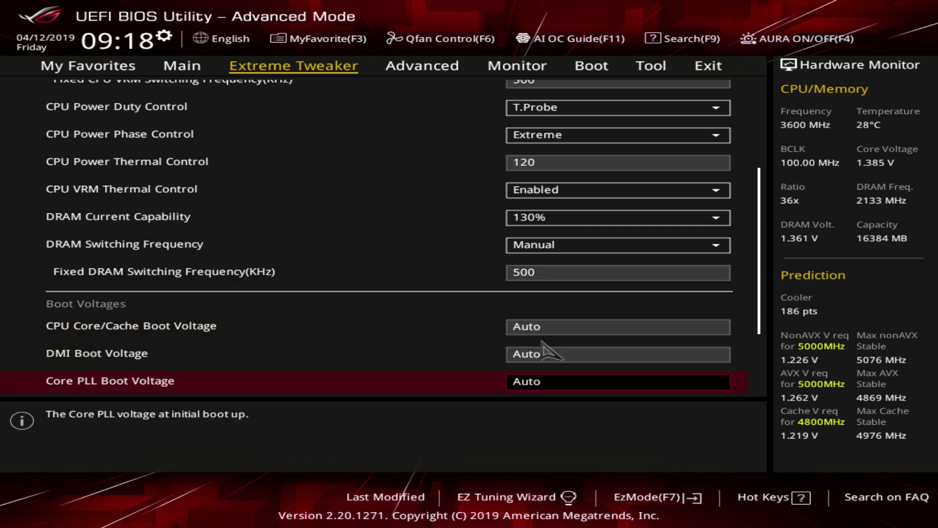
key("Down")
key("Down")
key("Down")
key("Down")
key("Up")
key("Up")
key("Up")
key("Up")
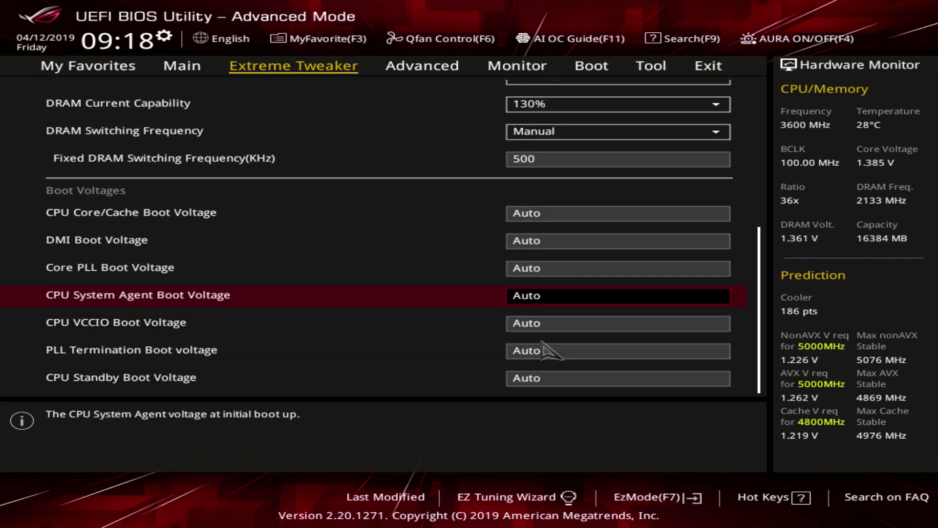
key("Up")
key("Up")
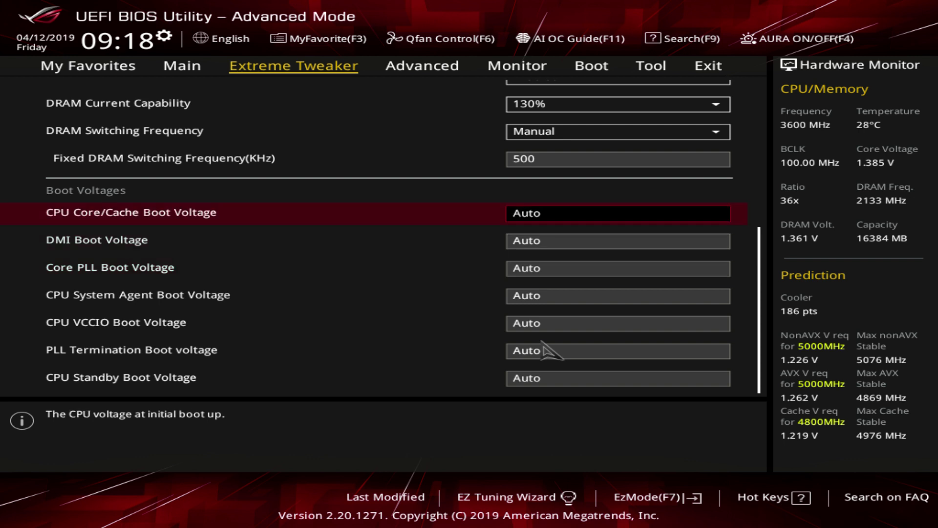
Look through the boot voltages again, including CPU VCCIO, and return to Fixed DRAM Switching Frequency.
key("Down")
key("Up")
key("Down")
key("Down")
key("Down")
key("Down")
key("Down")
key("Down")
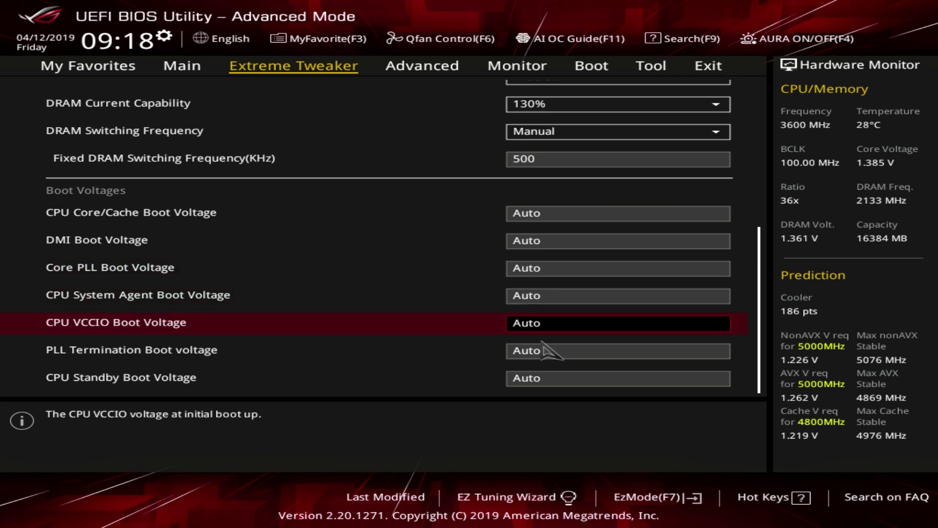
key("Up")
key("Up")
key("Up")
key("Up")
key("Up")
key("Up")
key("Up")
key("Up")
key("Down")
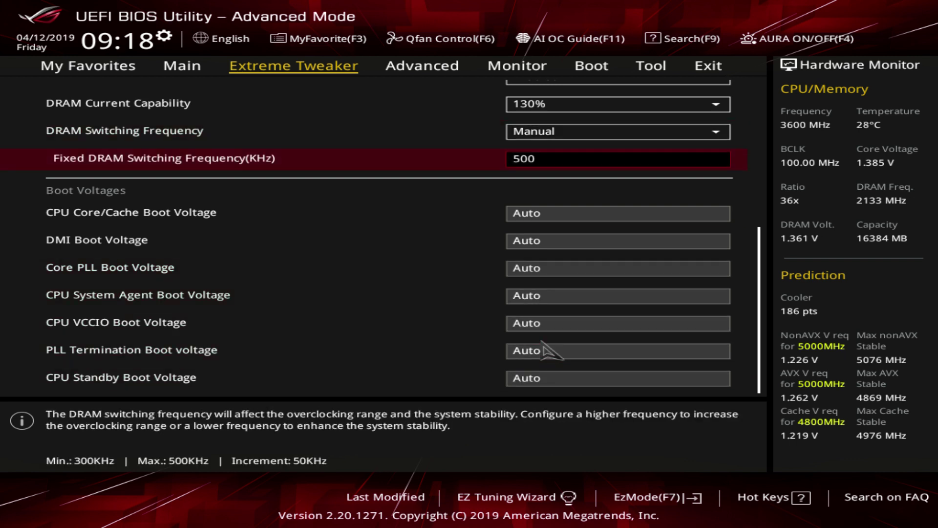
Leave External Digi+ Power Control and open the Internal CPU Power Management settings.
key("Down")
key("Page_Up")
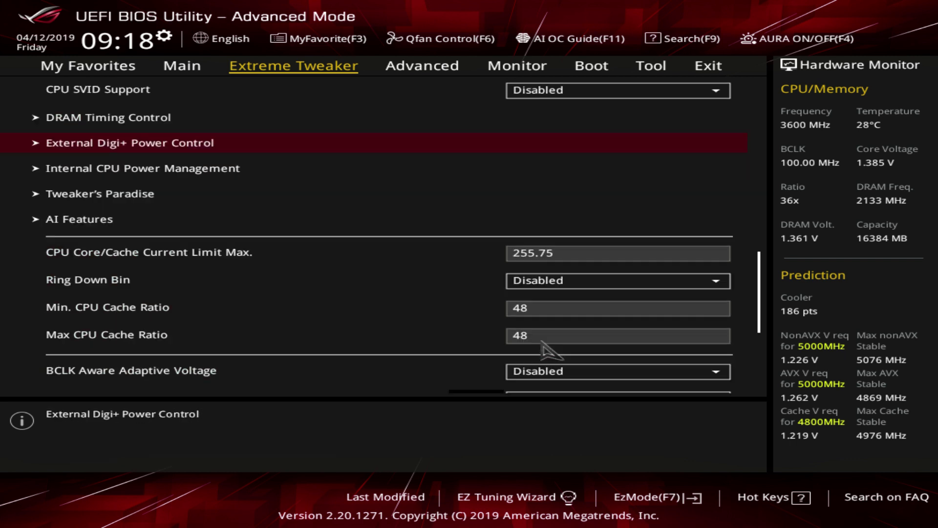
key("Down")
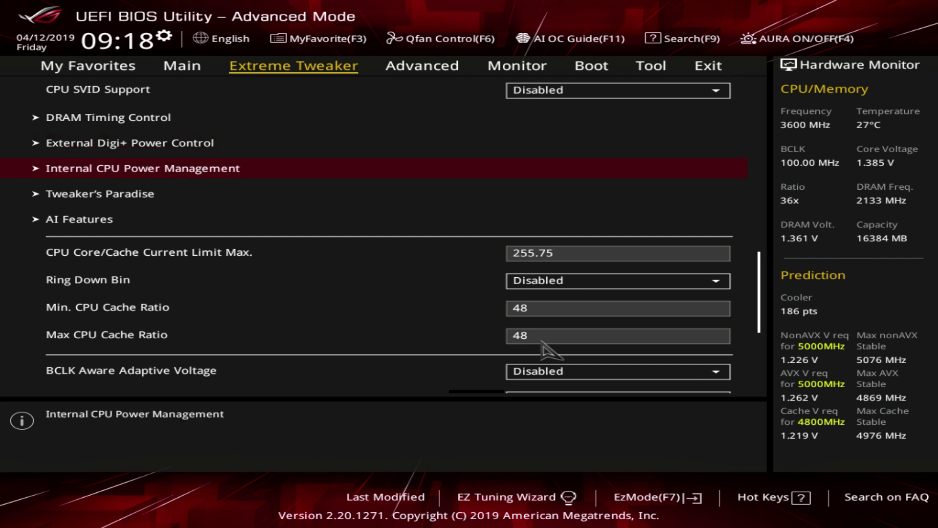
key("Return")
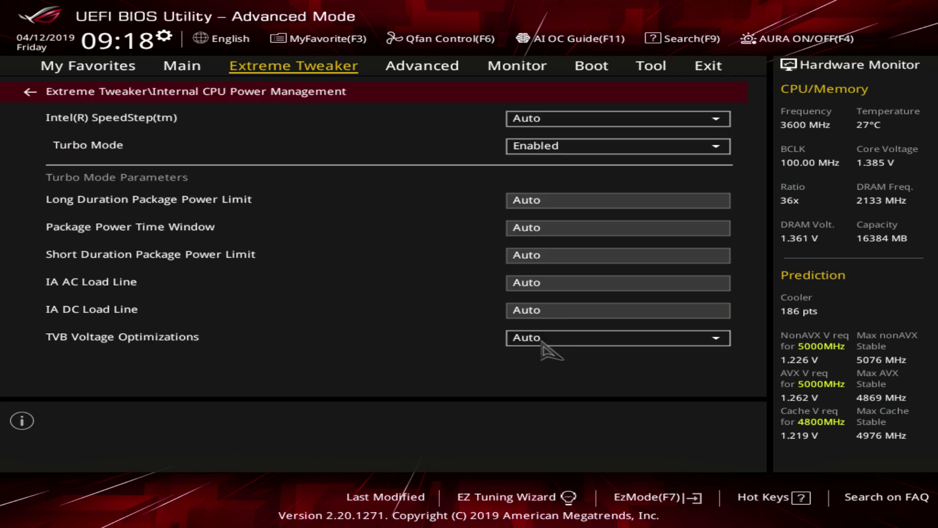
Try Intel SpeedStep set to Disabled and put it back to Auto.
key("Down")
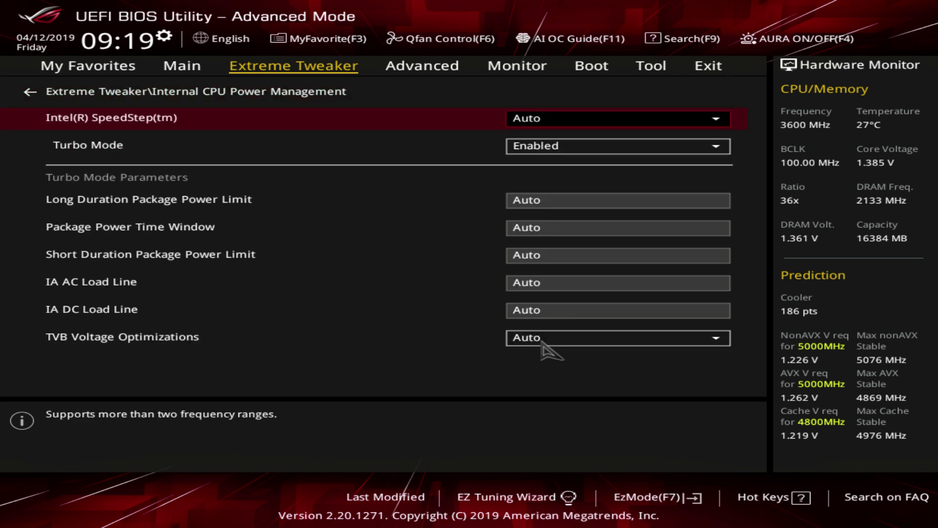
key("Return")
key("Down")
key("Return")
key("Return")
key("Up")
key("Return")
key("Return")
key("Down")
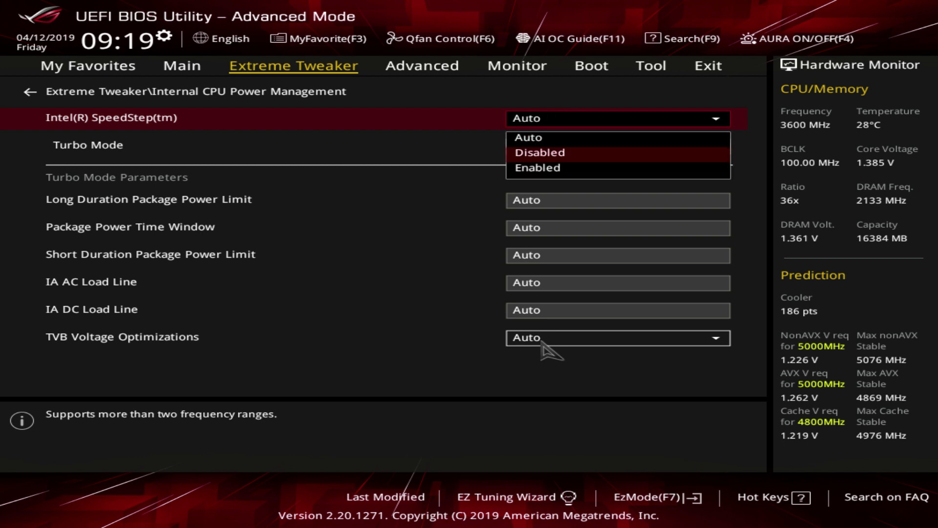
key("Return")
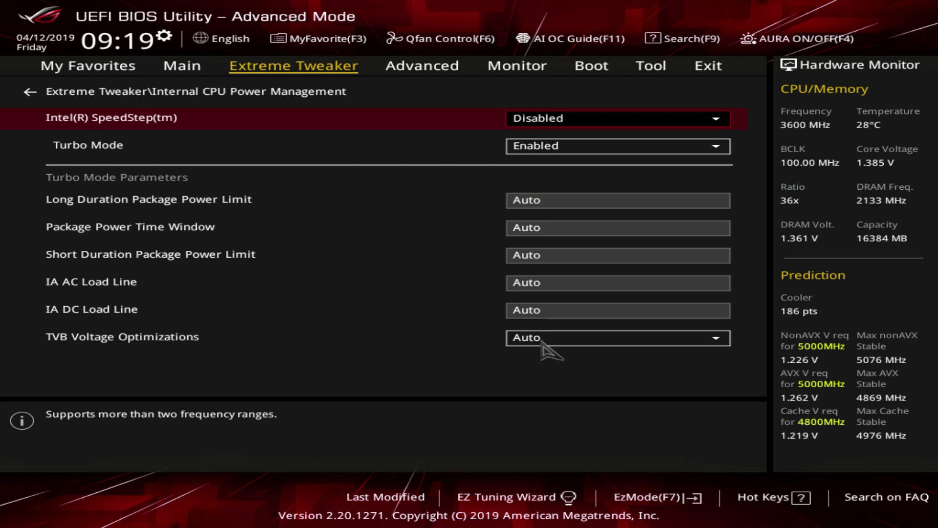
key("Return")
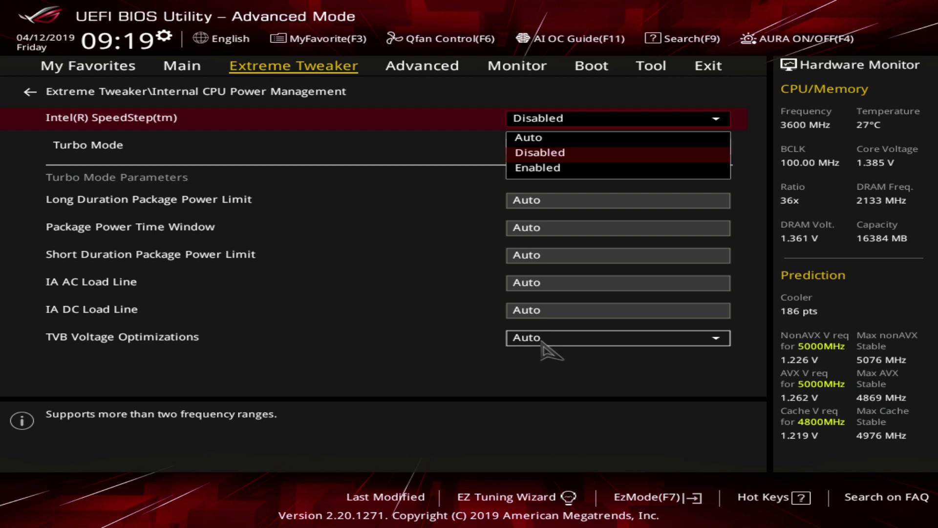
key("Up")
key("Return")
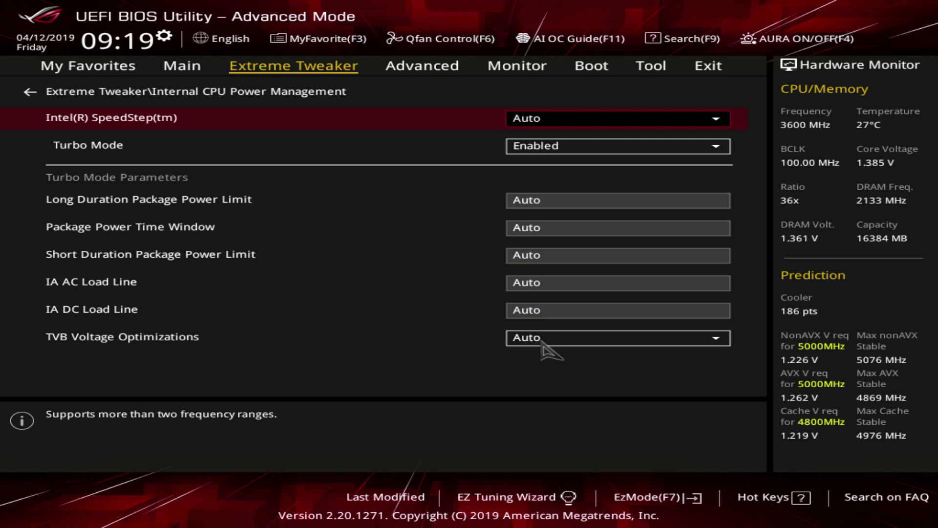
Try disabling Turbo Mode and switch it back to Enabled.
key("Down")
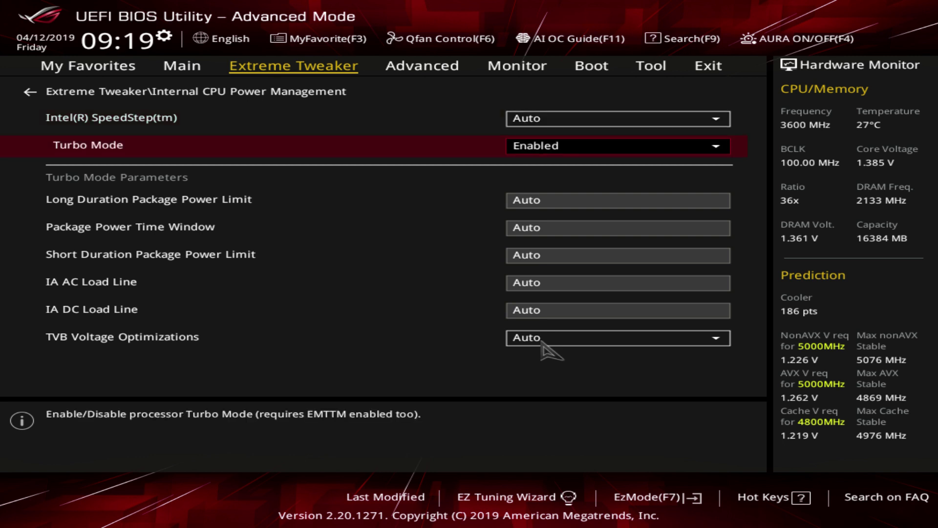
key("Return")
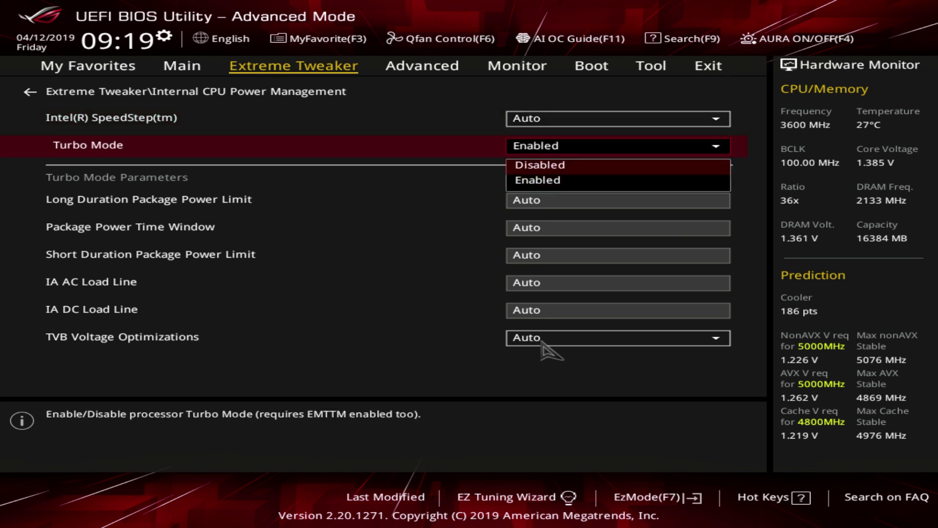
key("Return")
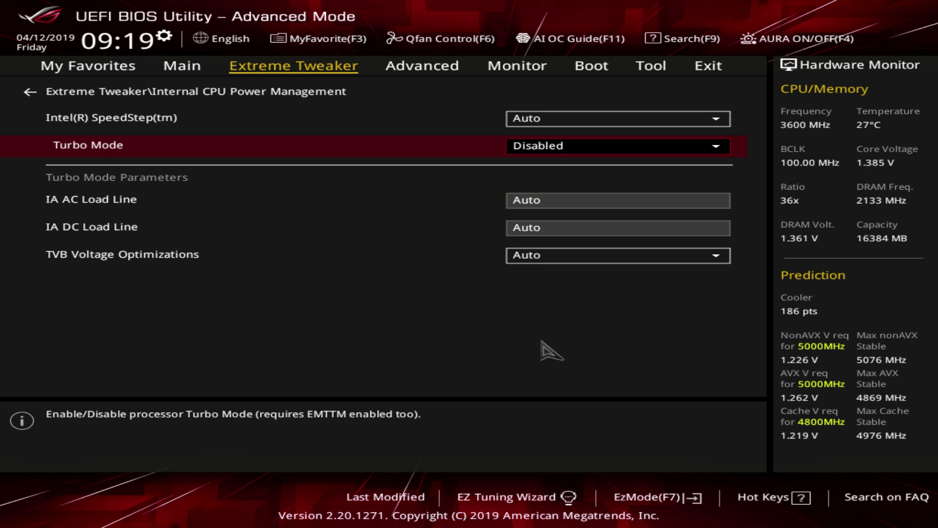
key("Return")
key("Down")
key("Return")
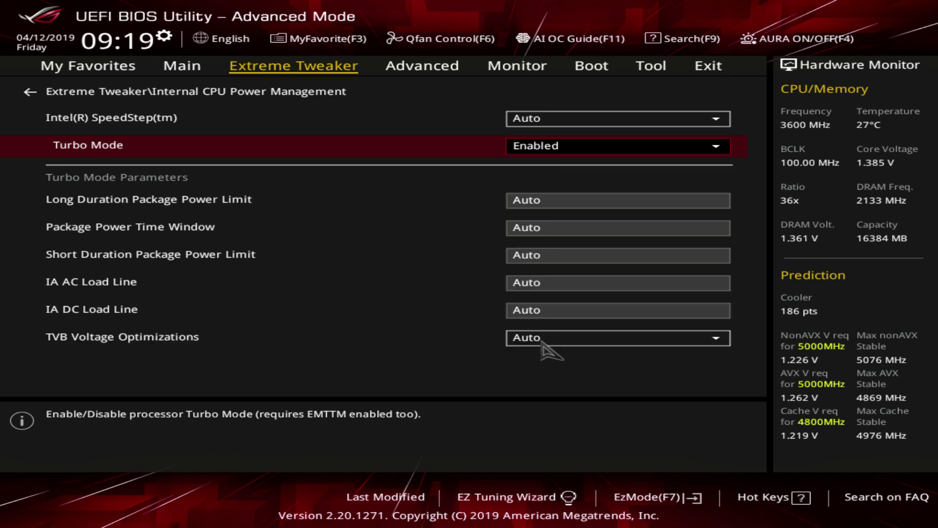
Set the Long Duration and Short Duration Package Power Limits to the maximum of 4095.
key("Down")
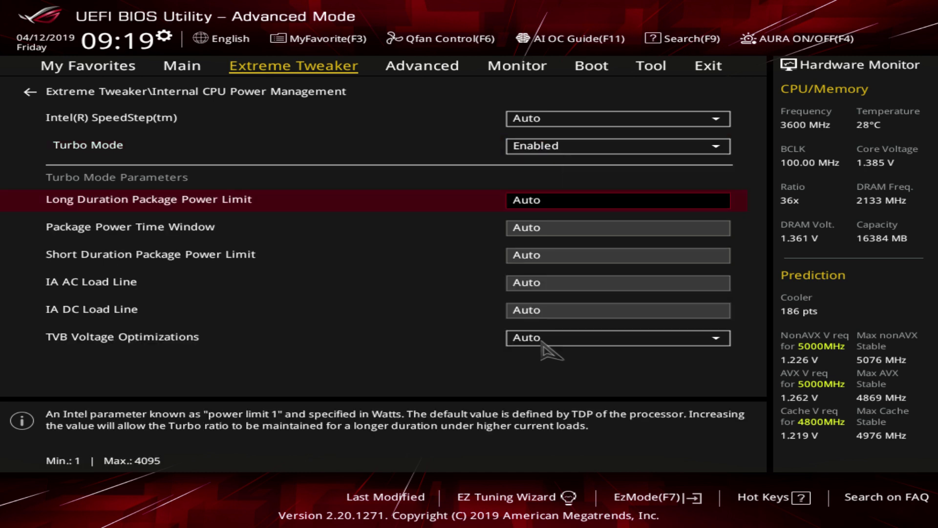
type("999999999999")
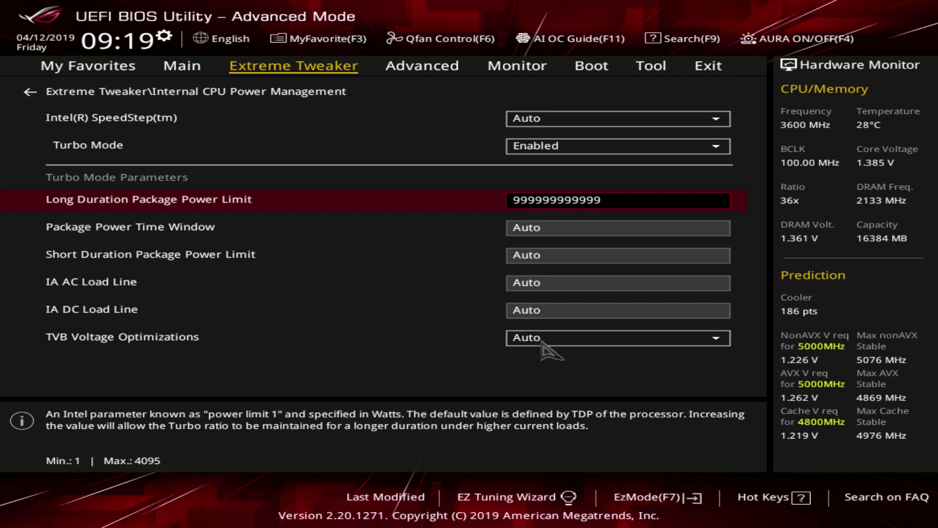
key("Down")
key("Down")
type("9")
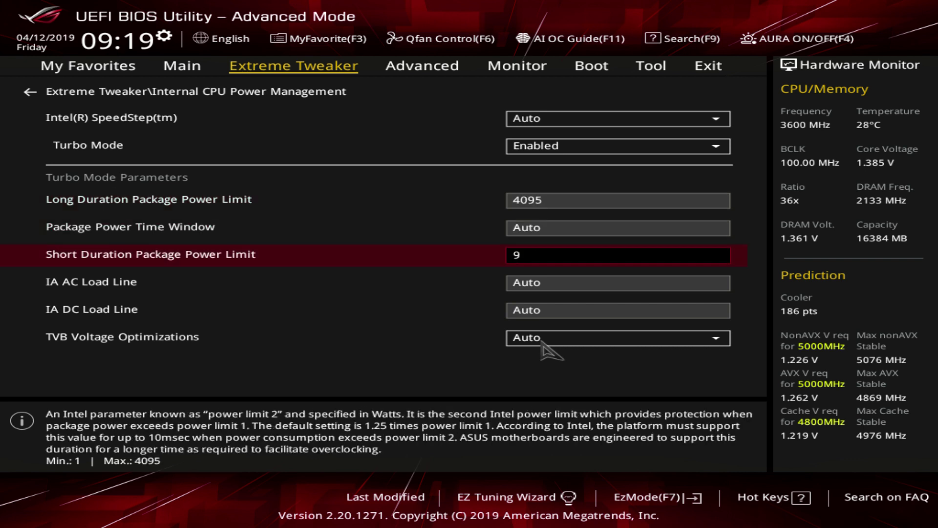
type("999999999999")
key("Up")
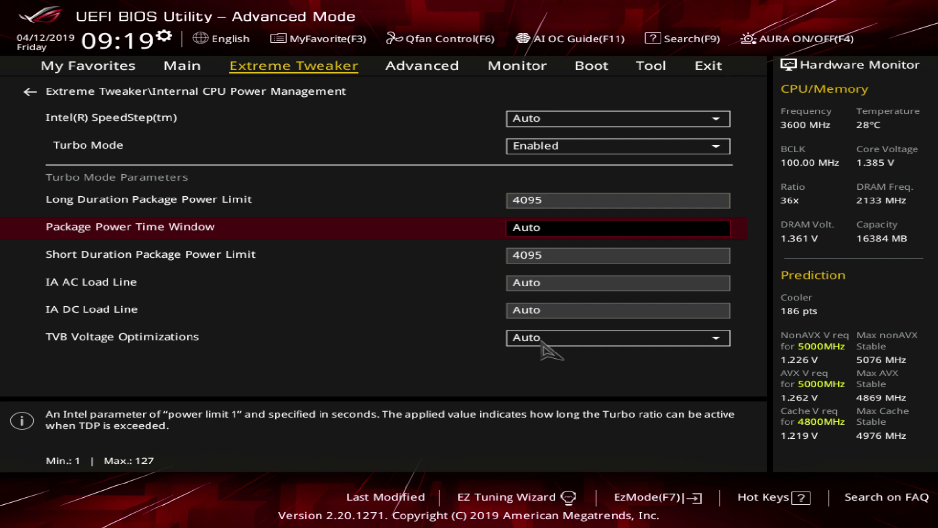
Review the descriptions of the IA AC Load Line and IA DC Load Line settings.
key("Down")
key("Down")
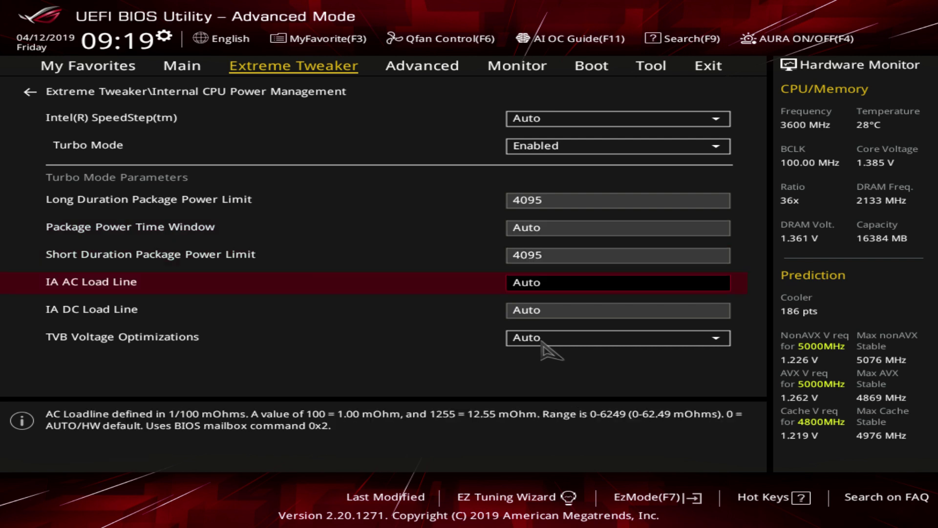
key("Down")
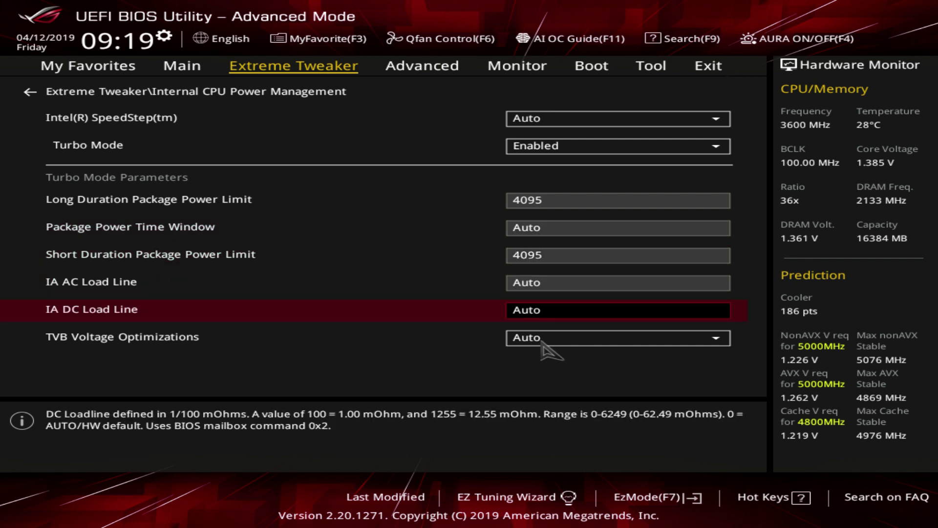
key("Up")
key("Up")
key("Down")
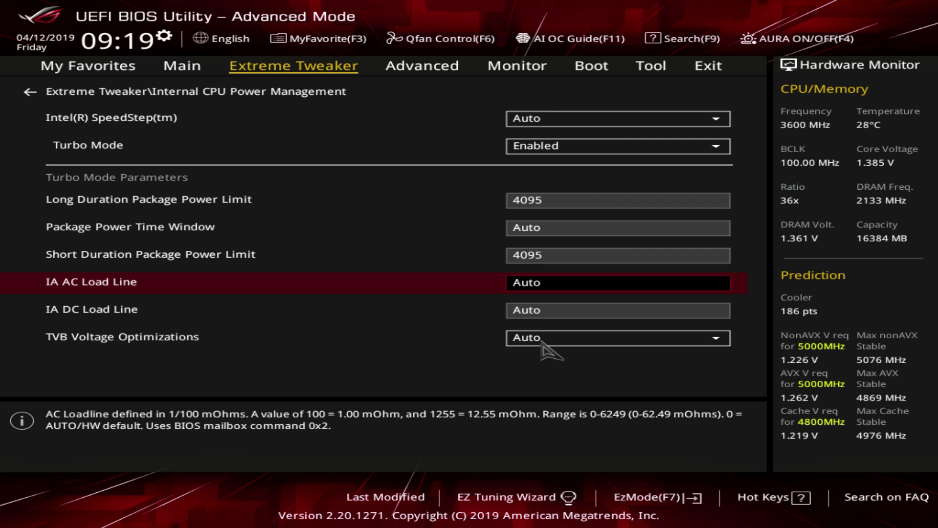
Compare the CPU SVID Support setting on the main Extreme Tweaker page with IA AC Load Line in Internal CPU Power Management.
key("Escape")
key("Up")
key("Up")
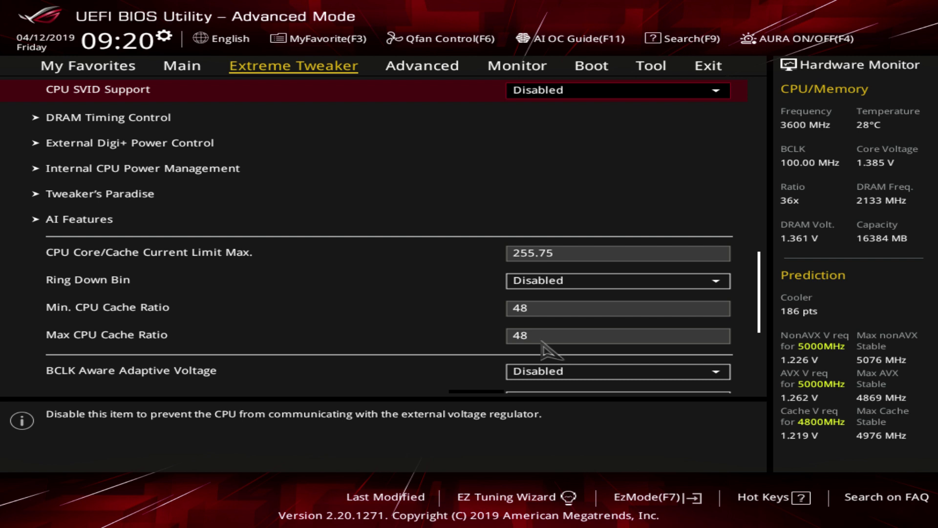
key("Down")
key("Down")
key("Down")
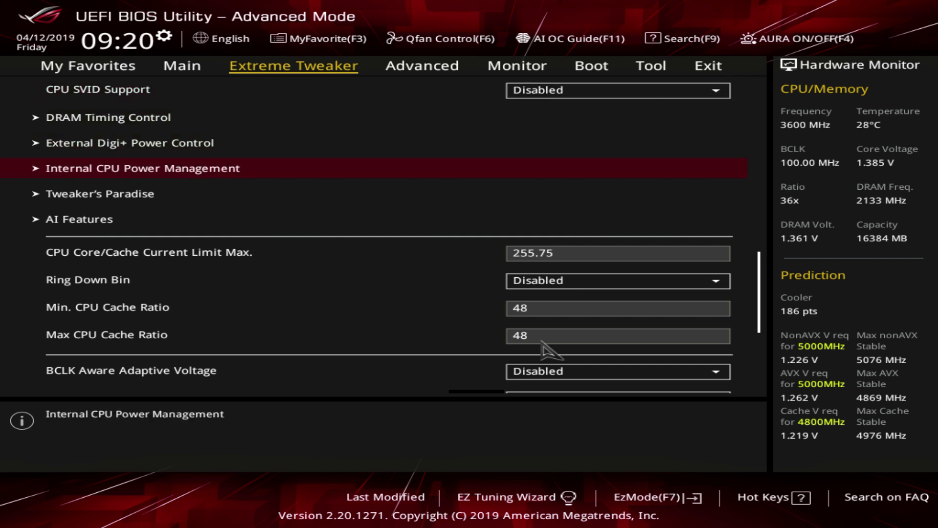
key("Return")
key("Down")
key("Up")
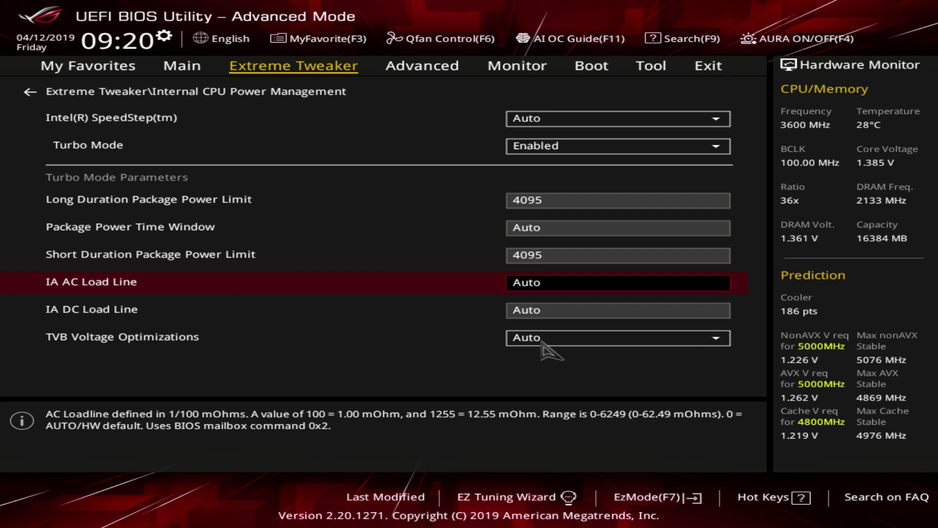
key("Escape")
key("Up")
key("Up")
key("Up")
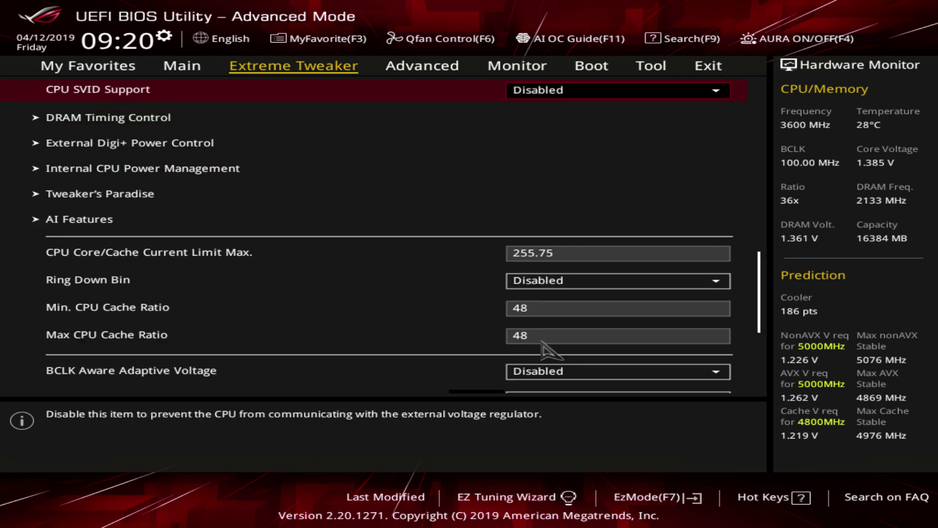
scroll(547, 349, "up", 1)
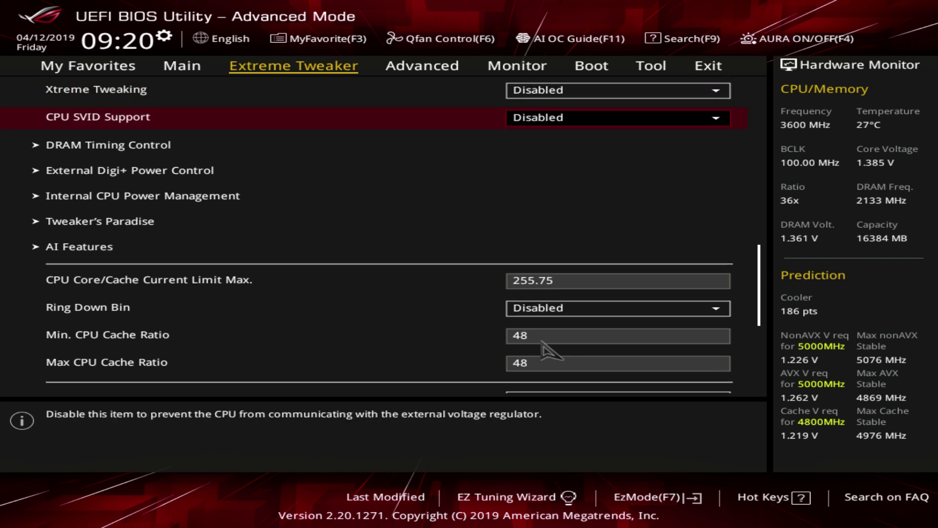
key("Down")
key("Down")
key("Down")
key("Down")
key("Up")
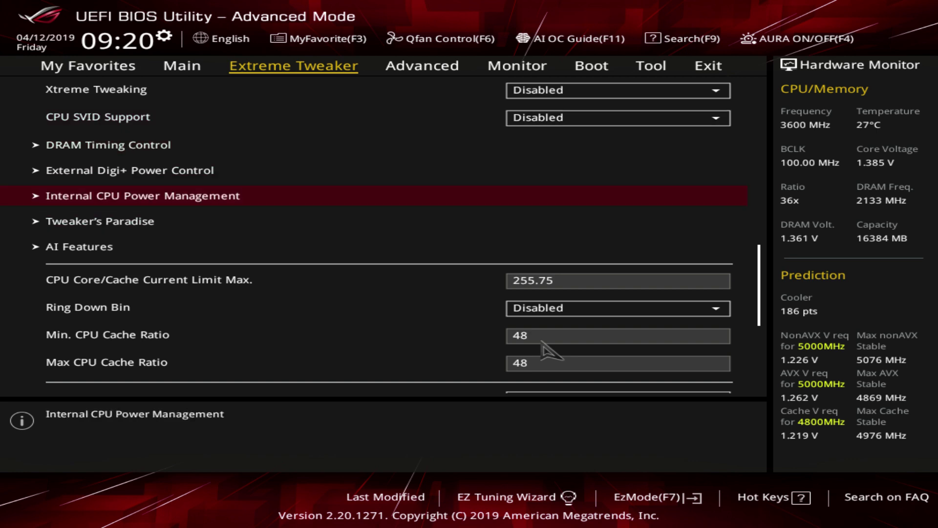
key("Return")
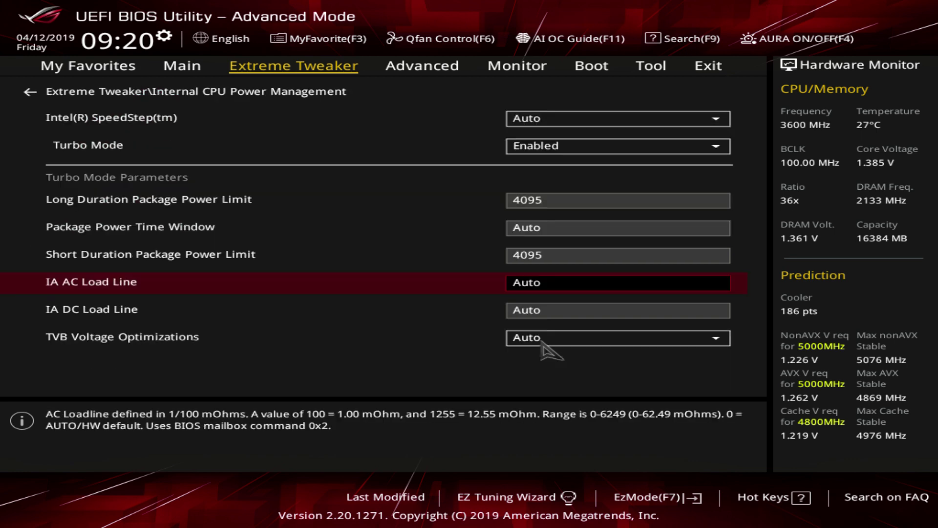
Briefly recheck Internal CPU Power Management and External Digi+ Power Control, and return to the DRAM Timing Control entry in Extreme Tweaker.
key("Escape")
key("Return")
key("Down")
key("Up")
key("Escape")
key("Up")
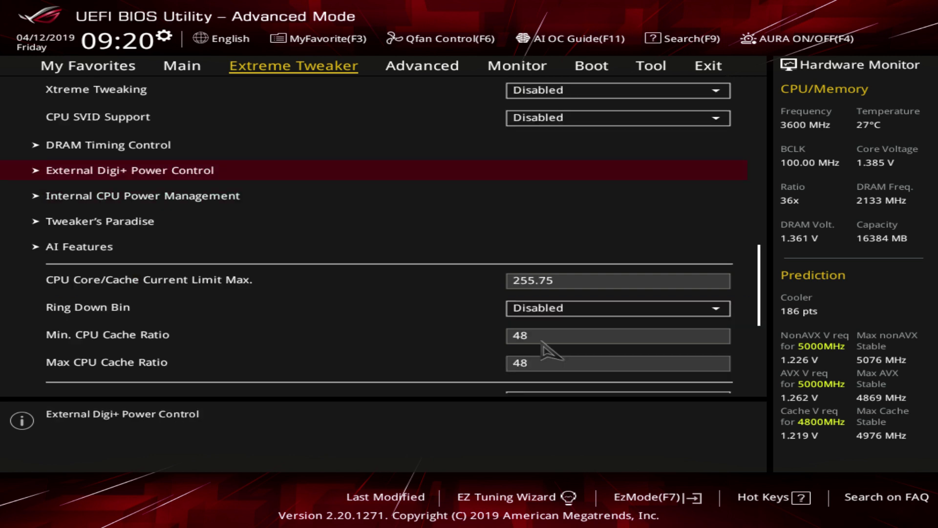
key("Return")
key("Down")
key("Escape")
key("Up")
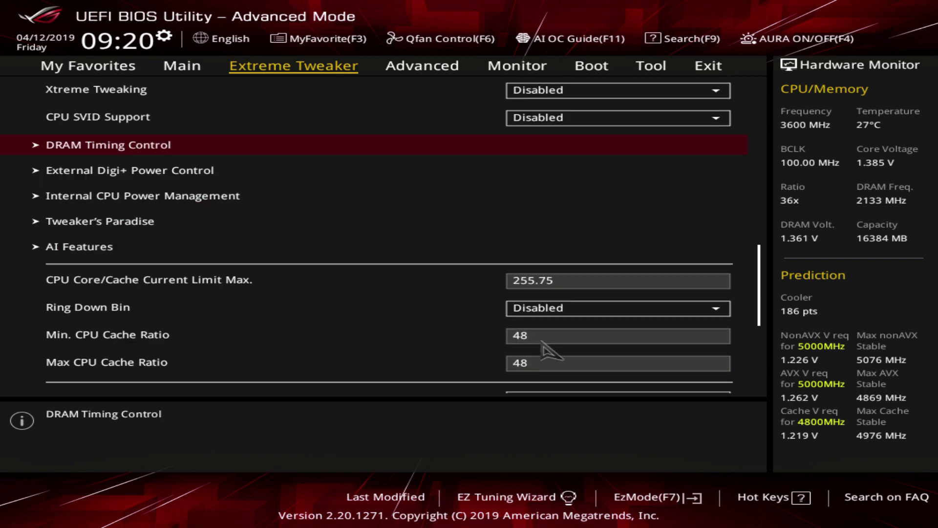
Switch Synch ACDC Loadline with VRM Loadline in External Digi+ Power Control to its other option, and set it back to Disabled.
key("Up")
key("Down")
key("Down")
key("Return")
key("Up")
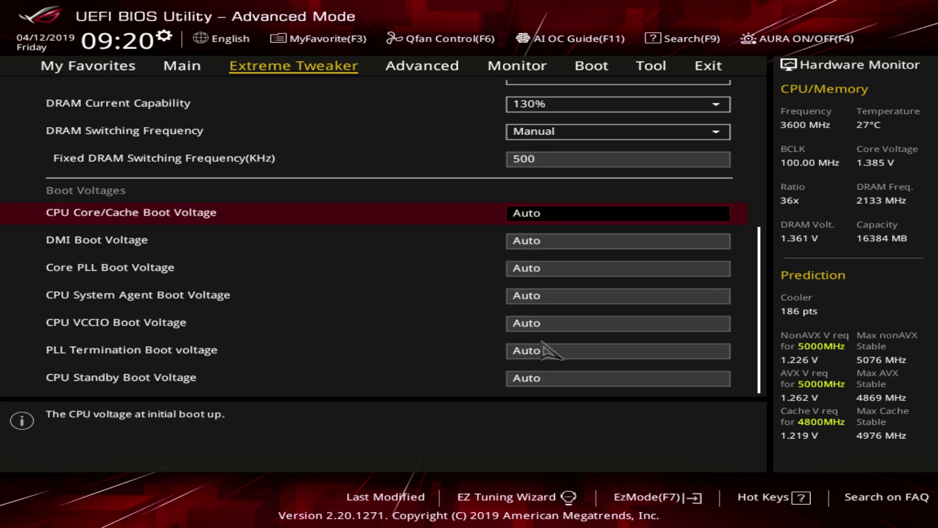
key("Home")
key("Down")
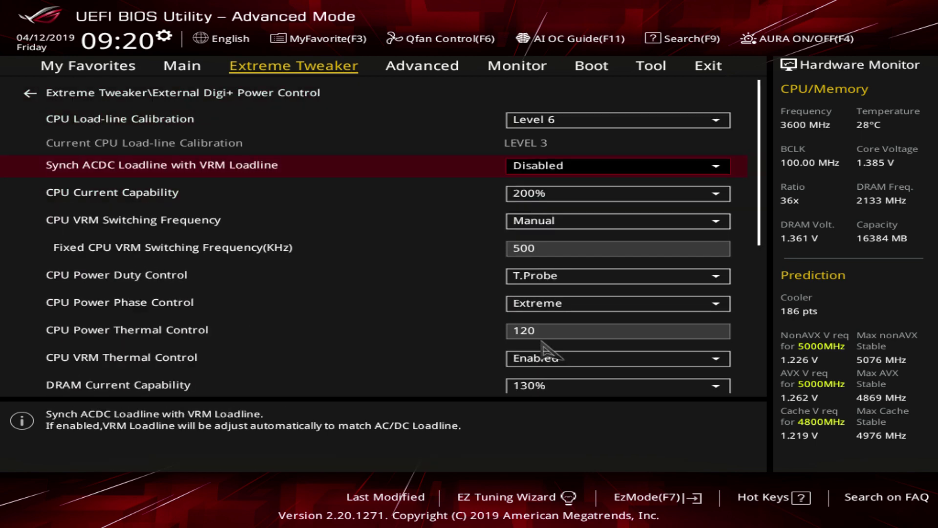
key("Return")
key("Down")
key("Return")
key("Return")
key("Up")
key("Return")
key("Escape")
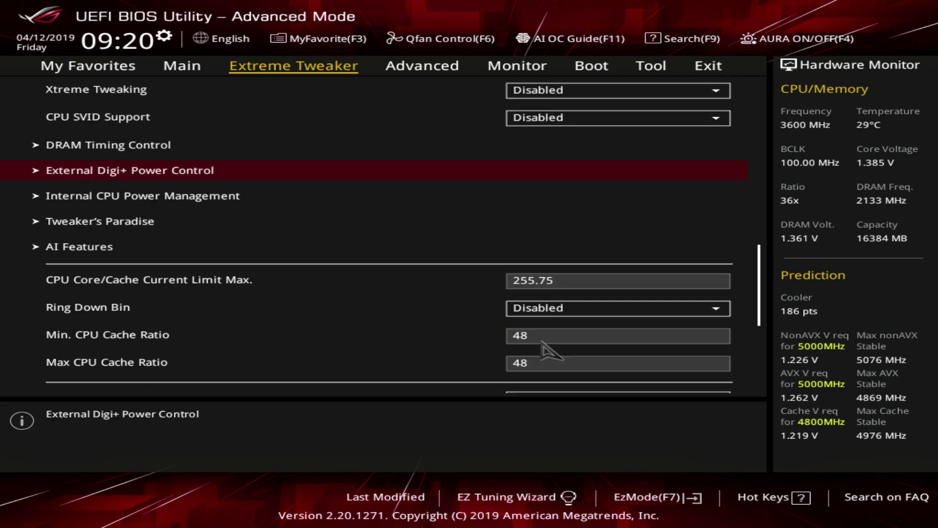
Review the TVB Voltage Optimizations description and its options in Internal CPU Power Management.
key("Down")
key("Return")
key("Down")
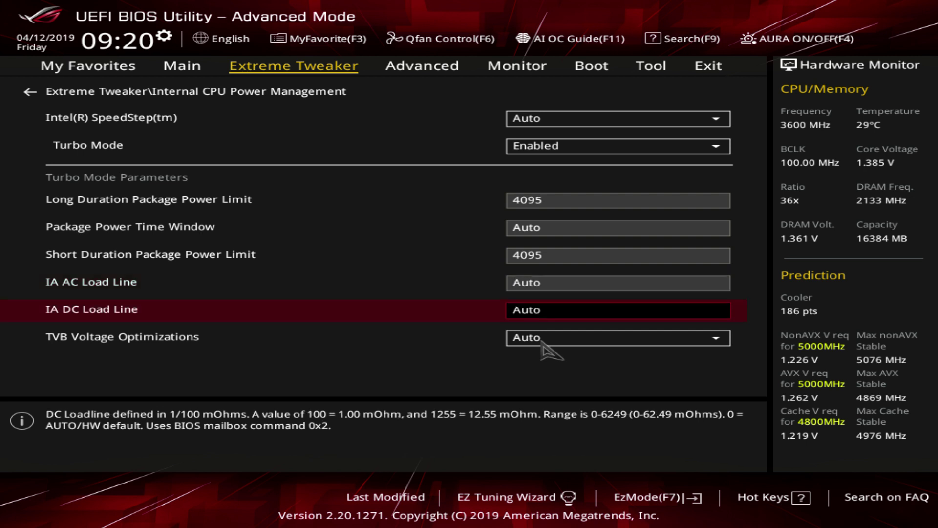
key("Down")
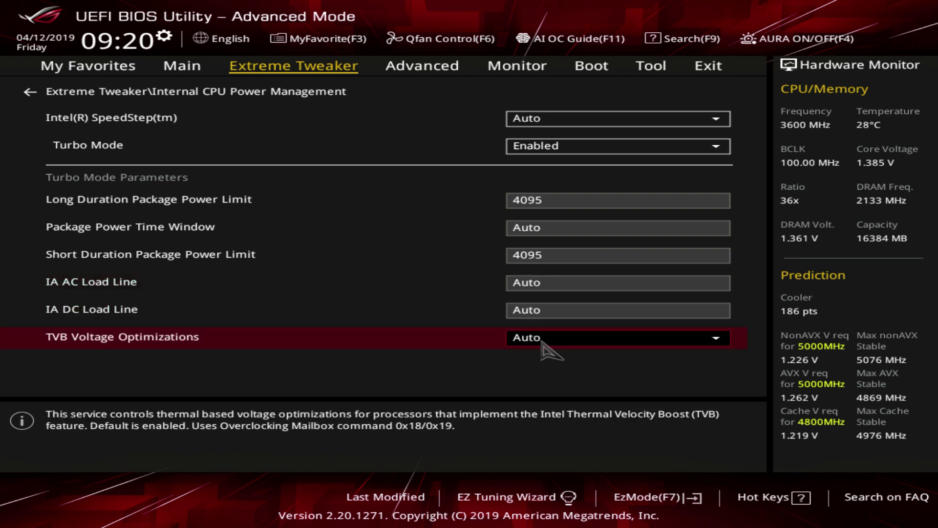
key("Return")
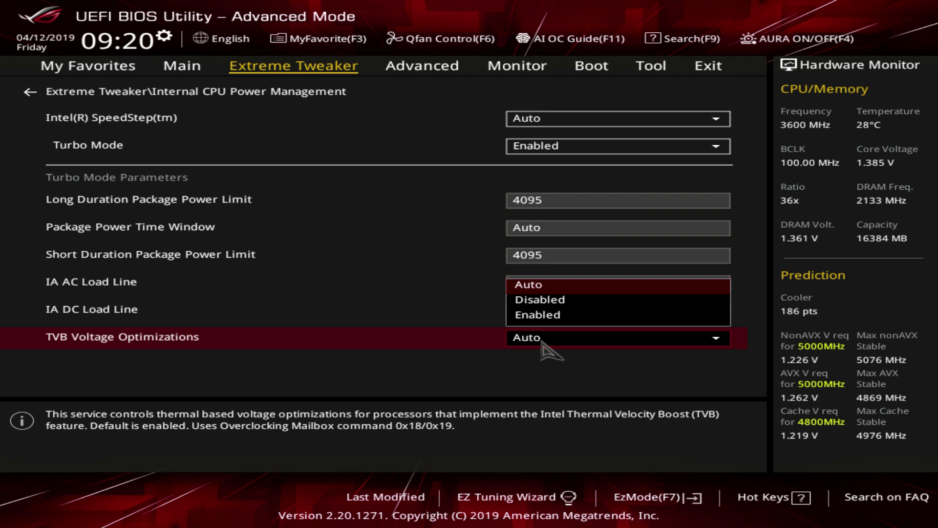
key("Return")
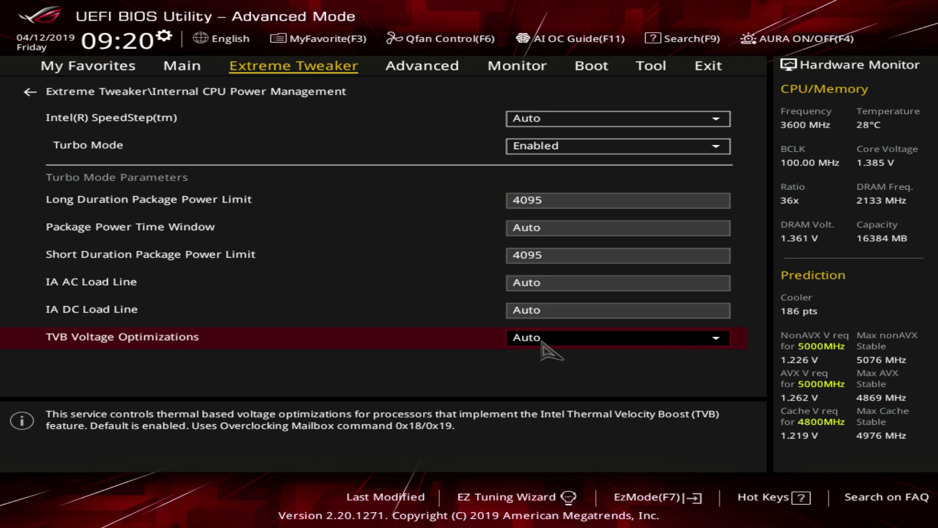
key("Escape")
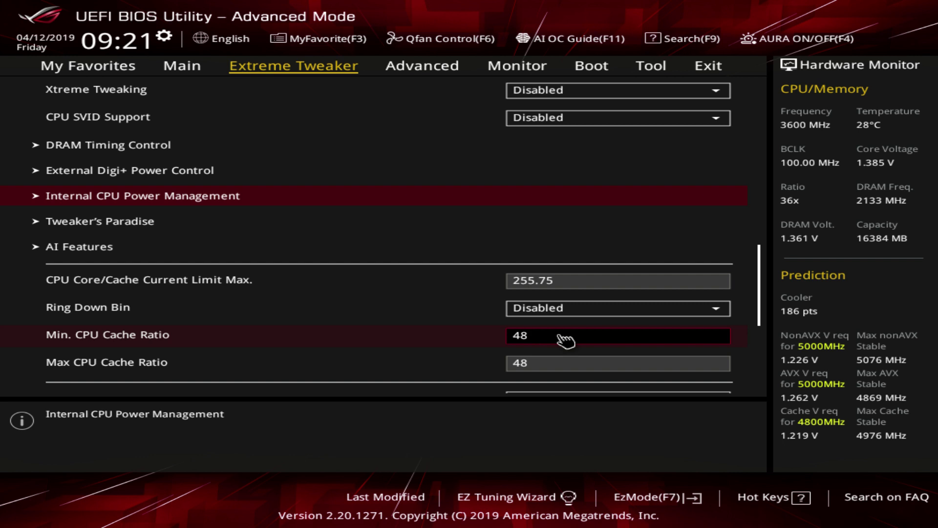
Enable Realtime Memory Timing in Tweaker's Paradise, and set it back to Disabled.
key("Down")
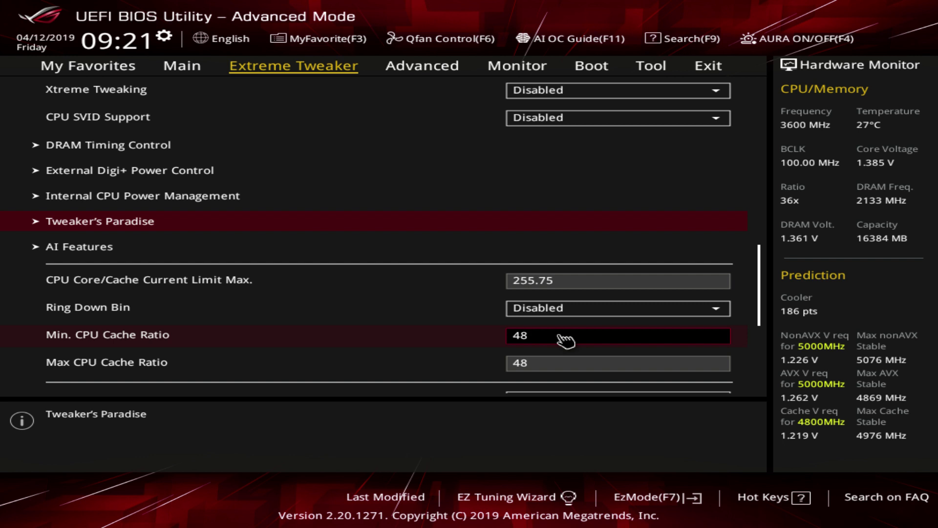
key("Return")
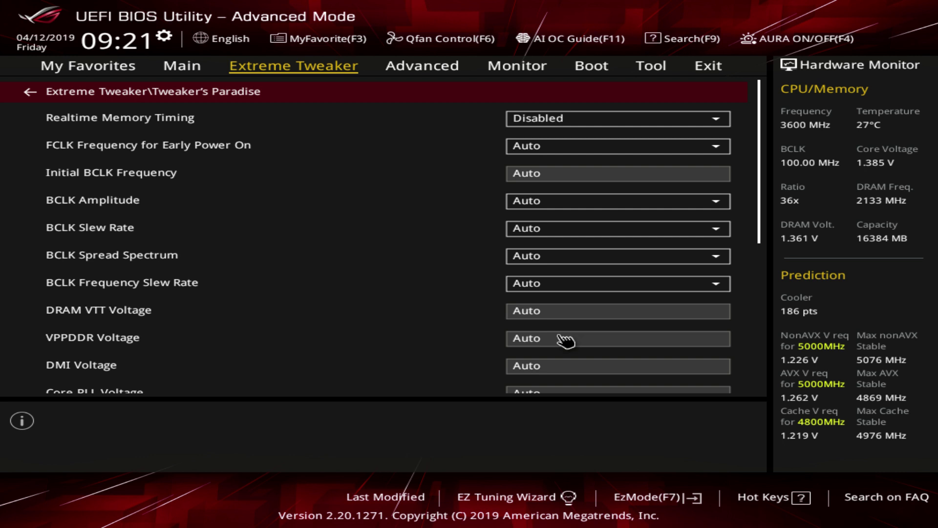
key("Down")
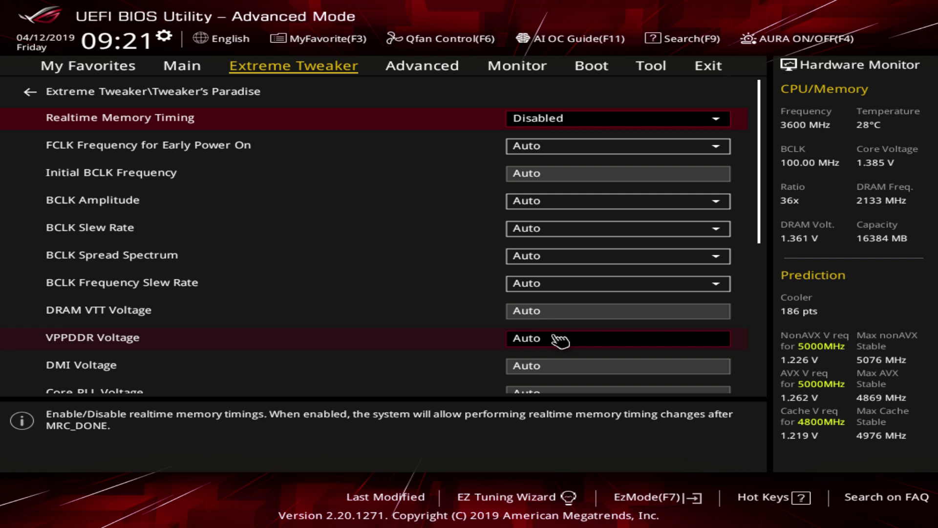
key("Return")
key("Down")
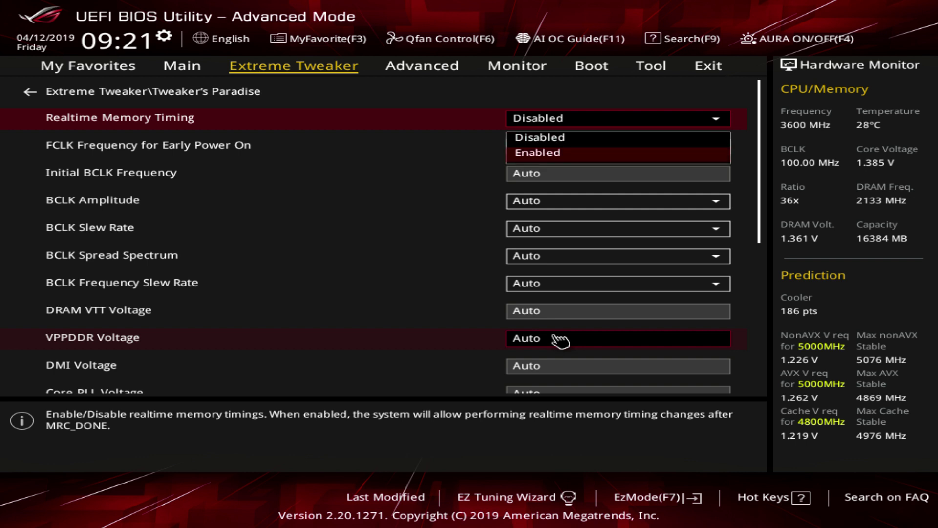
key("Return")
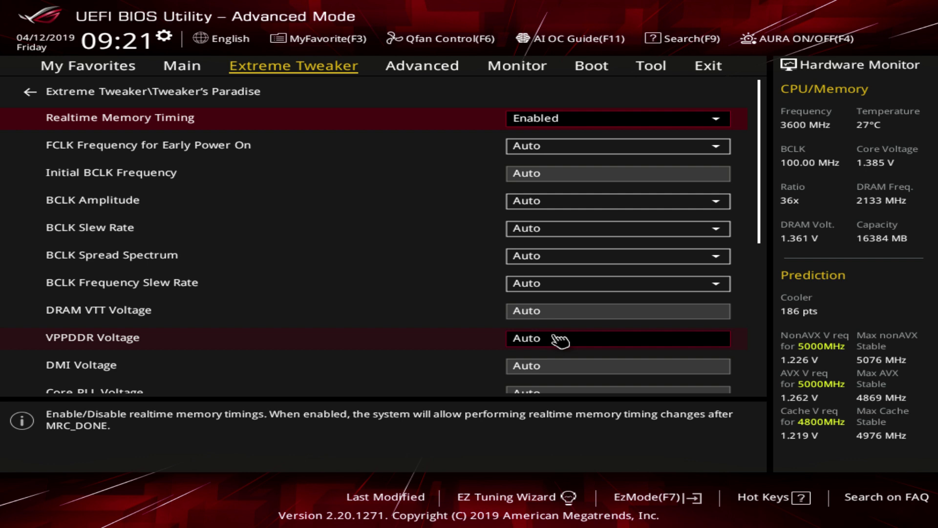
key("Return")
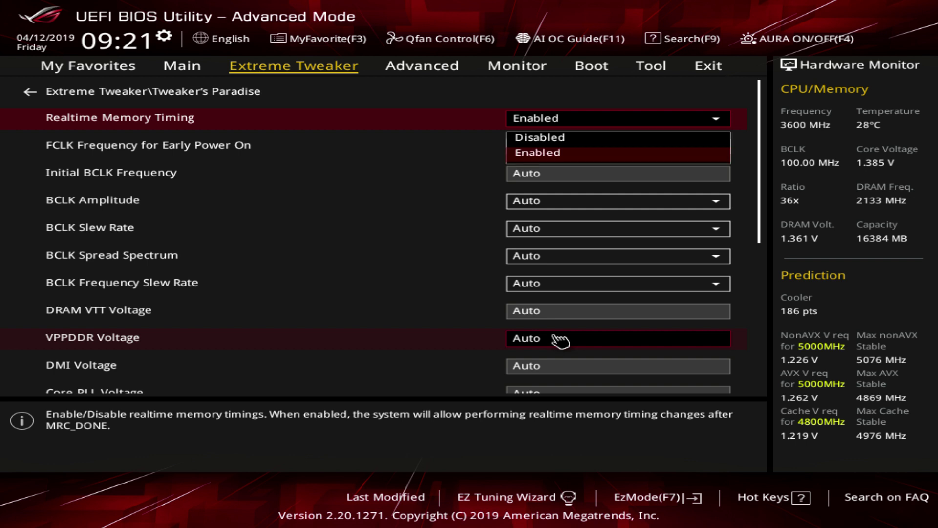
key("Up")
key("Return")
Set FCLK Frequency for Early Power On to Normal (800Mhz), and return it to Auto.
key("Down")
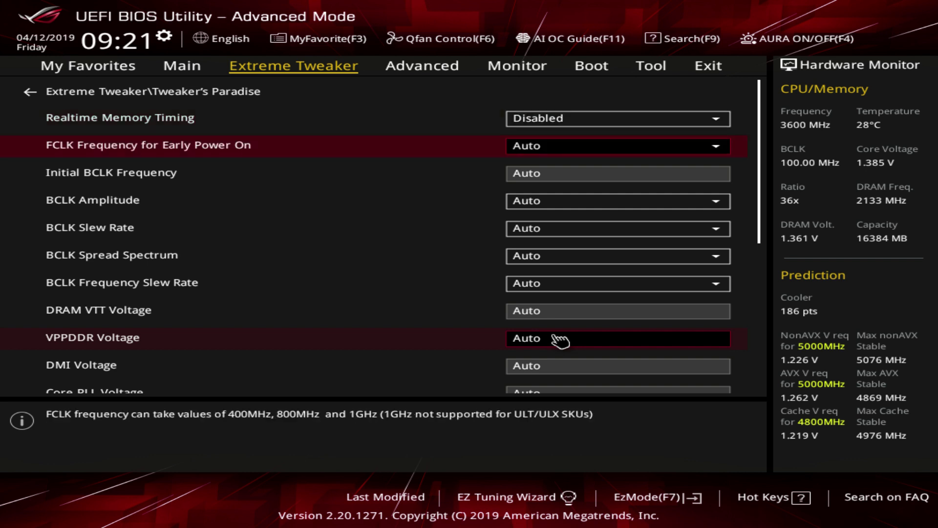
key("Return")
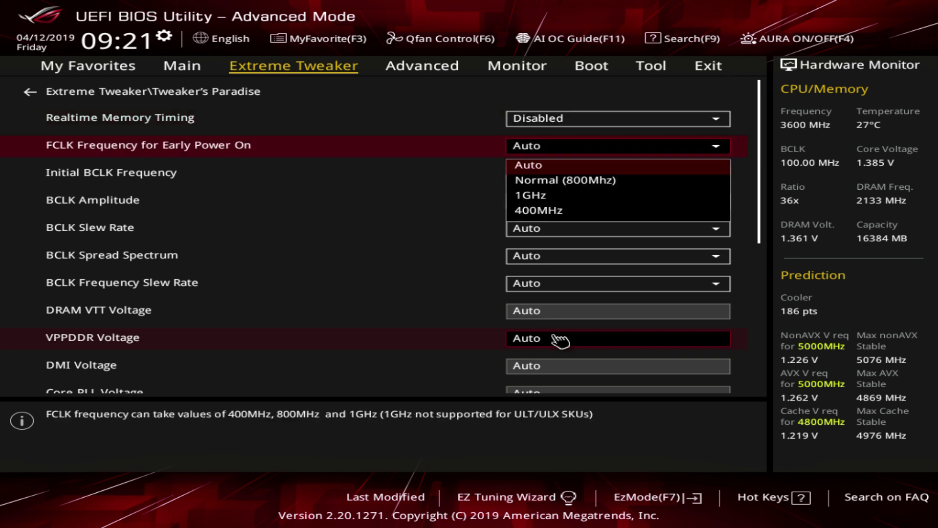
key("Down")
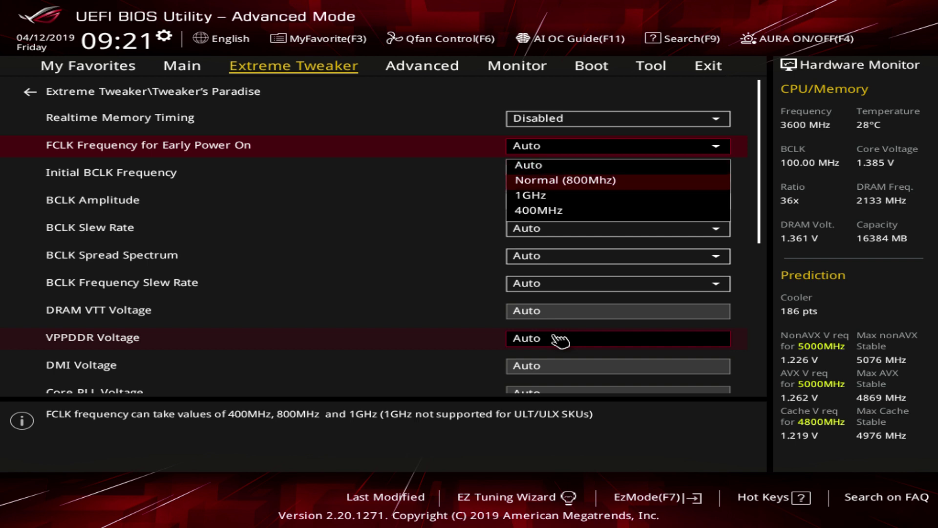
key("Down")
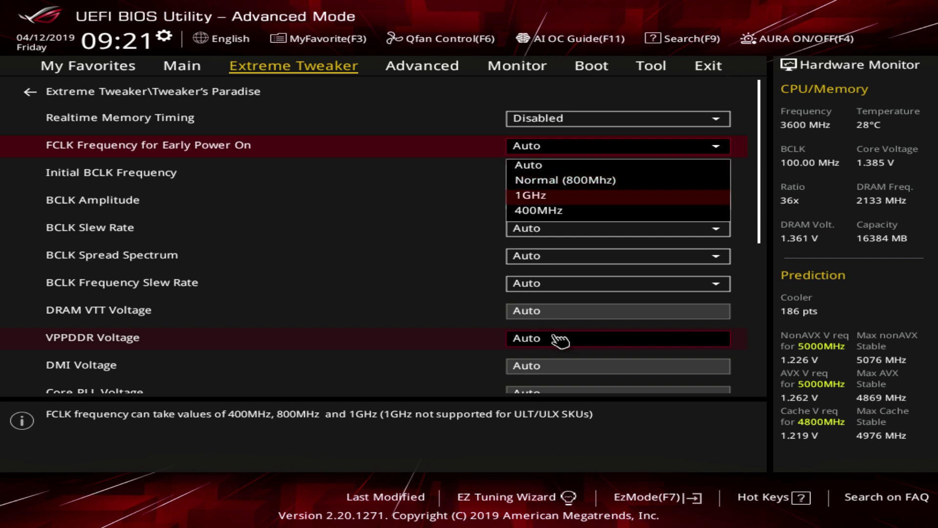
key("Up")
key("Return")
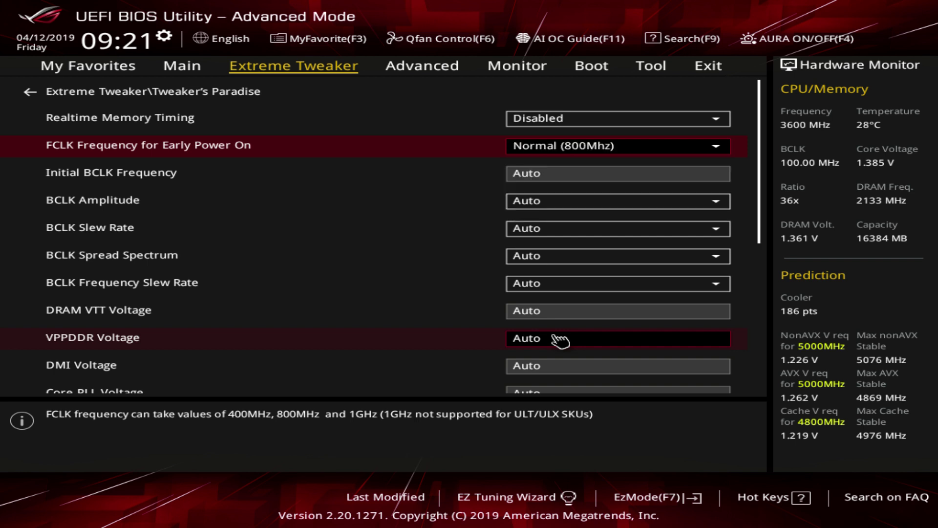
key("Return")
key("Up")
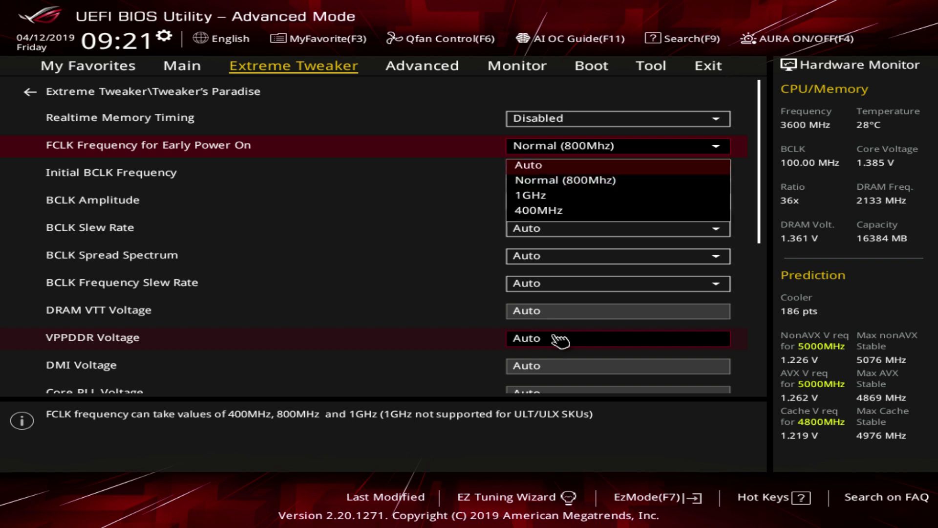
key("Return")
View the Initial BCLK Frequency entry, and set the BCLK Frequency on the main Extreme Tweaker page to 102 MHz.
key("Down")
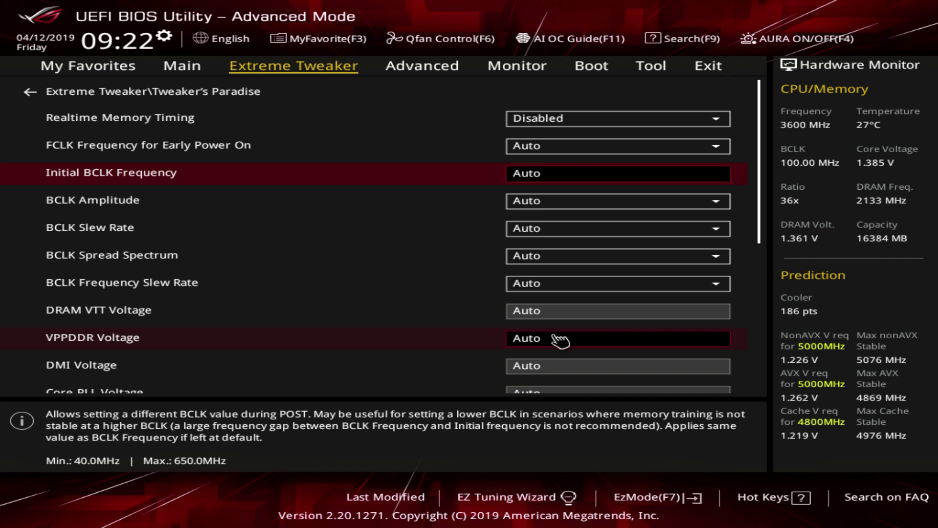
key("Escape")
key("Up")
key("Up")
key("Up")
key("Up")
key("Up")
key("Up")
key("Up")
key("Up")
key("Up")
key("Up")
key("Up")
key("Up")
key("Down")
key("Down")
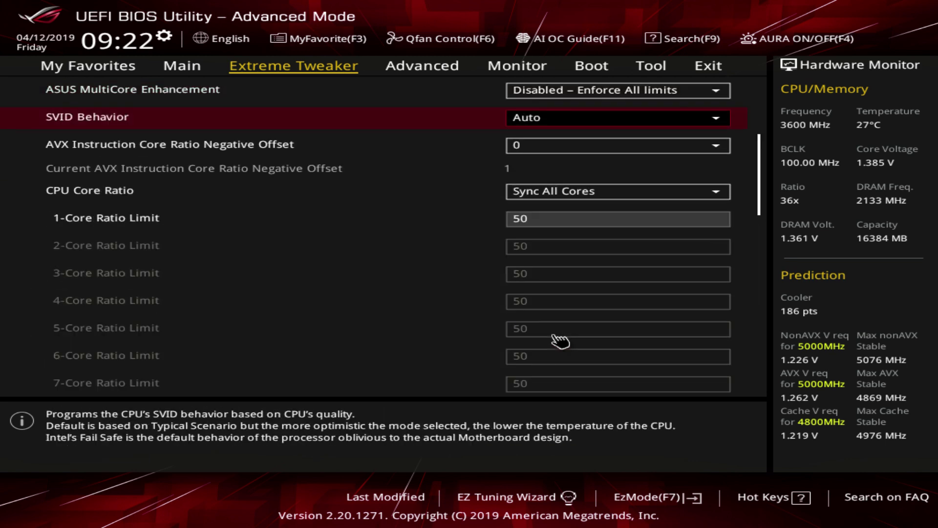
key("Down")
key("Up")
key("Up")
key("Up")
key("Up")
key("Up")
key("Up")
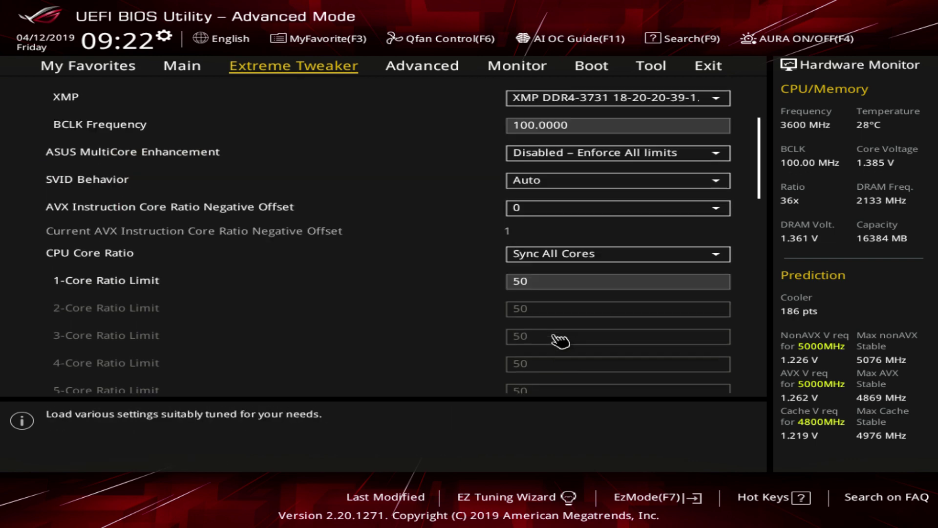
key("Down")
key("Down")
type("102")
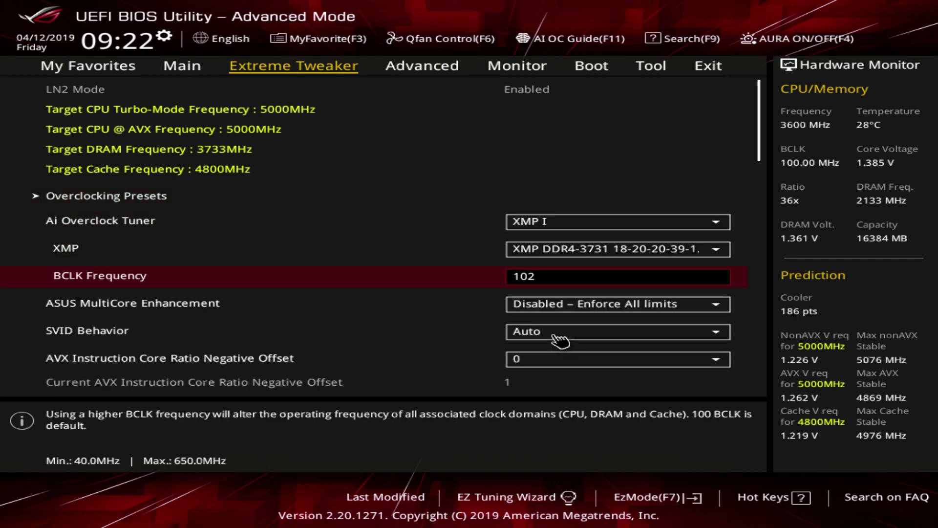
key("Return")
Set the Initial BCLK Frequency in Tweaker's Paradise to 100 MHz.
key("Down")
key("Down")
key("Down")
key("Down")
key("Down")
key("Down")
key("Down")
key("Down")
key("Down")
key("Down")
key("Down")
key("Down")
key("Down")
key("Down")
key("Down")
key("Down")
key("Down")
key("Down")
key("Down")
key("Down")
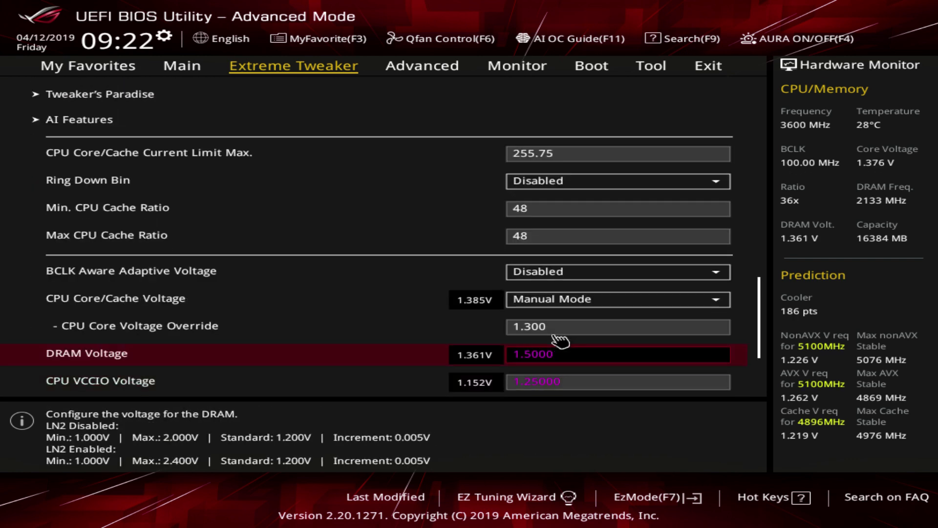
key("Up")
key("Up")
key("Up")
key("Up")
key("Up")
key("Up")
key("Up")
key("Up")
key("Up")
key("Up")
key("Up")
key("Up")
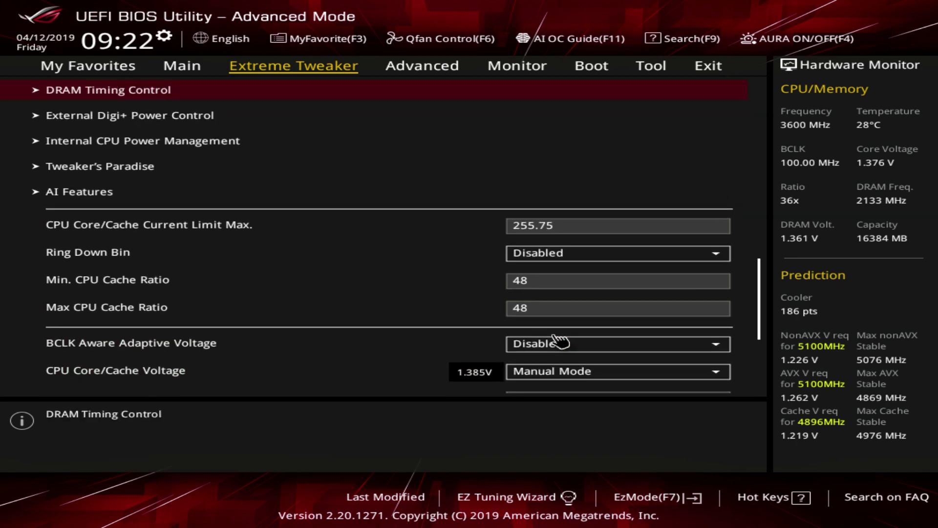
key("Down")
key("Down")
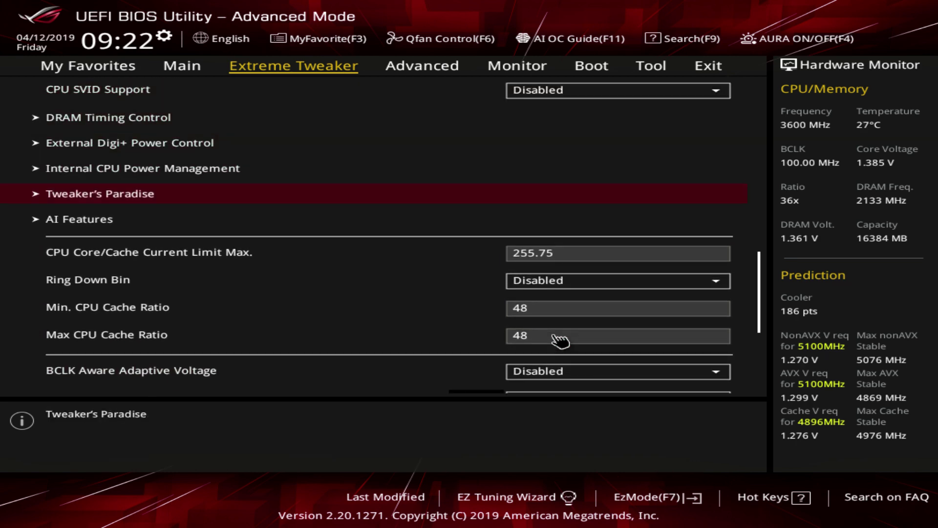
key("Return")
key("Down")
key("Down")
key("Up")
key("Up")
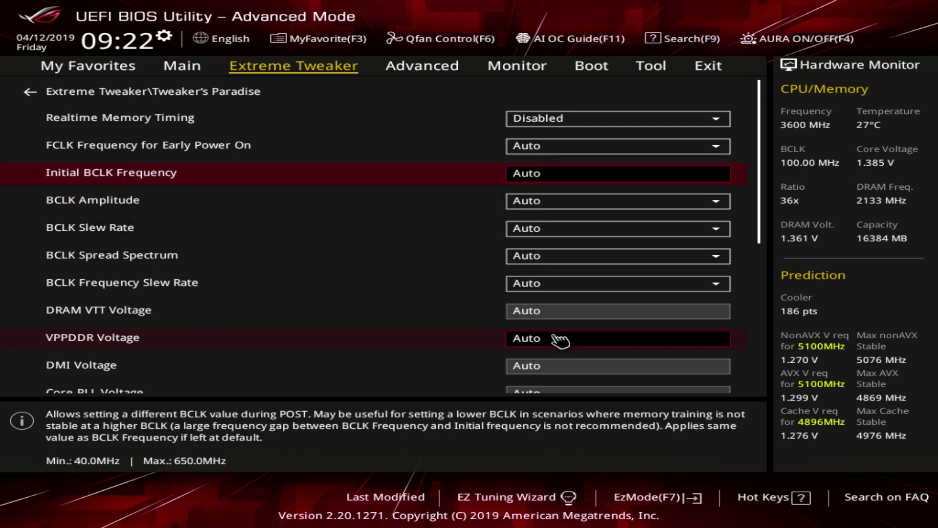
type("100")
key("Up")
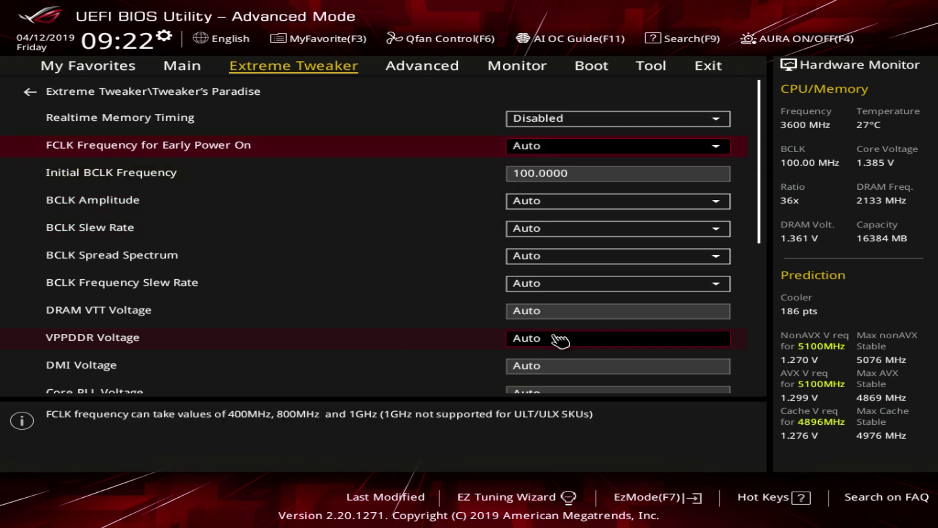
Return the Initial BCLK Frequency to Auto and leave Tweaker's Paradise.
key("Down")
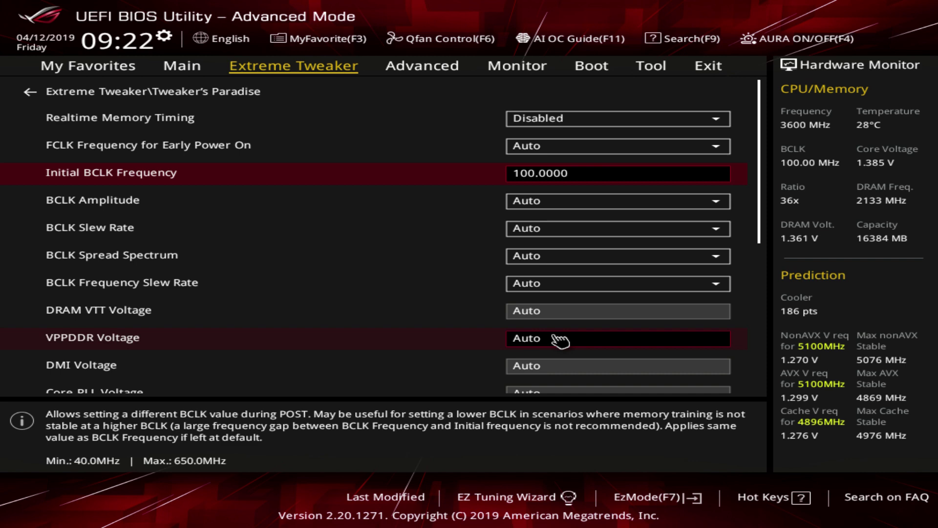
type("a")
key("Up")
key("Escape")
Set the BCLK Frequency on the main Extreme Tweaker page back to 100 MHz.
key("Up")
key("Up")
key("Up")
key("Up")
key("Up")
key("Up")
key("Up")
key("Up")
key("Up")
key("Up")
key("Up")
key("Up")
key("Up")
key("Up")
key("Up")
key("Up")
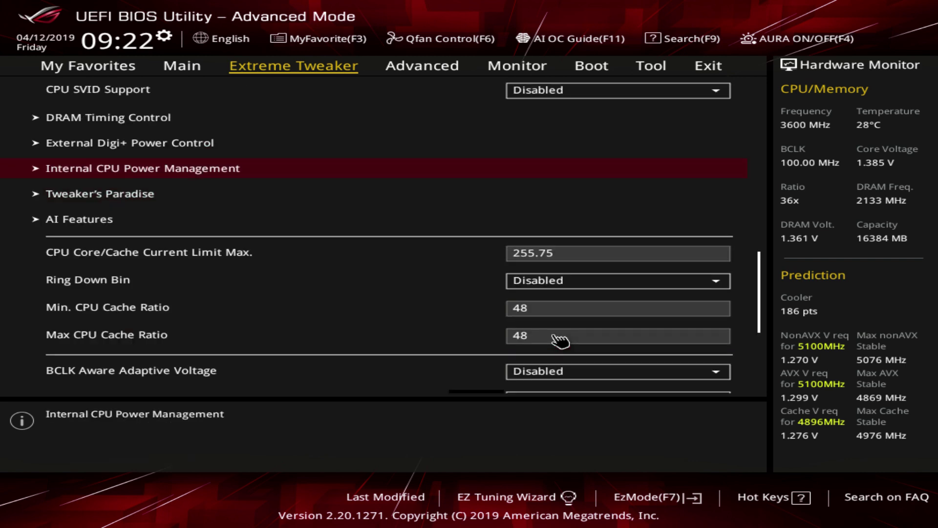
key("Down")
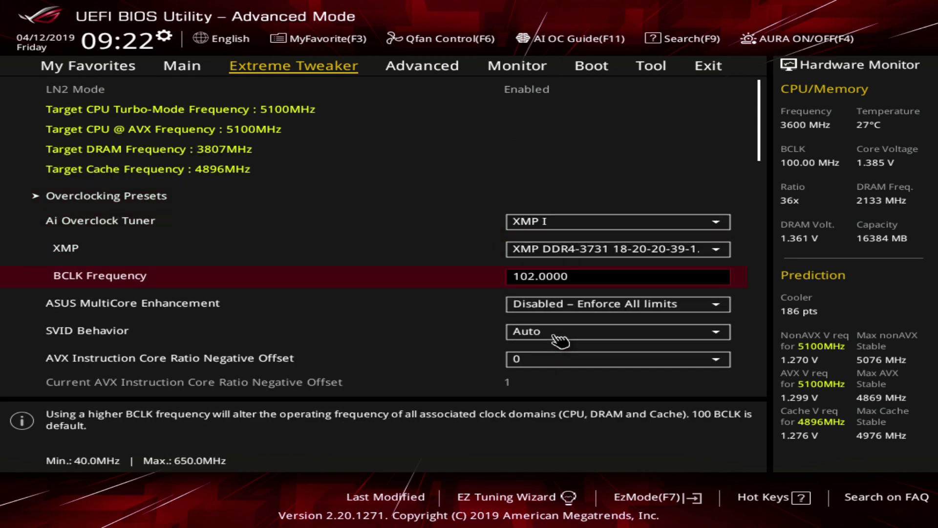
type("100")
key("Up")
Reopen Tweaker's Paradise and go to the Initial BCLK Frequency entry to view its description.
key("Down")
key("Down")
key("Down")
key("Down")
key("Down")
key("Down")
key("Down")
key("Down")
key("Down")
key("Down")
key("Down")
key("Down")
key("Down")
key("Down")
key("Down")
key("Down")
key("Down")
key("Down")
key("Down")
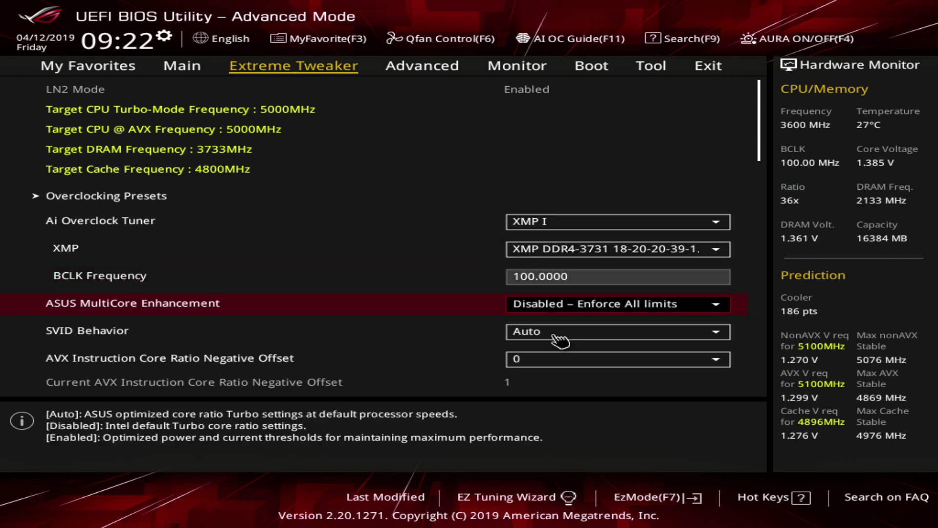
key("Up")
key("Up")
key("Up")
key("Up")
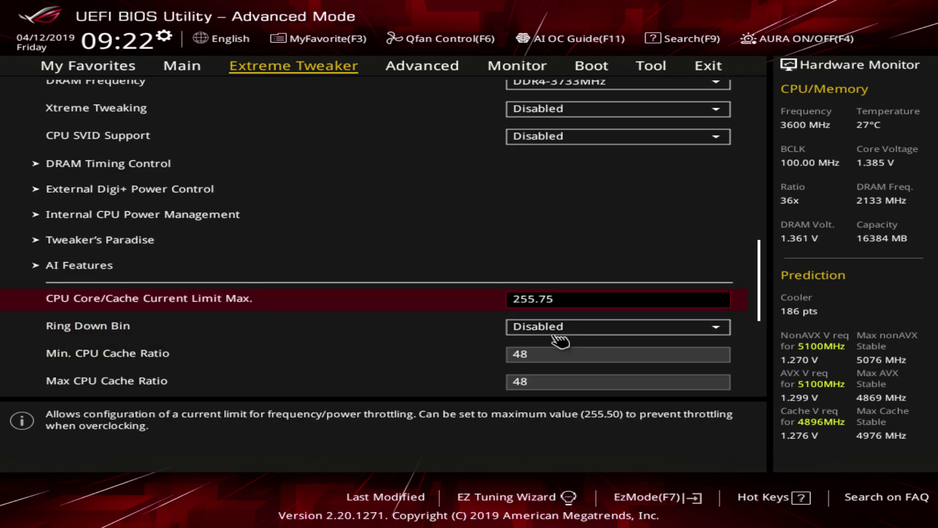
key("Return")
key("Down")
key("Down")
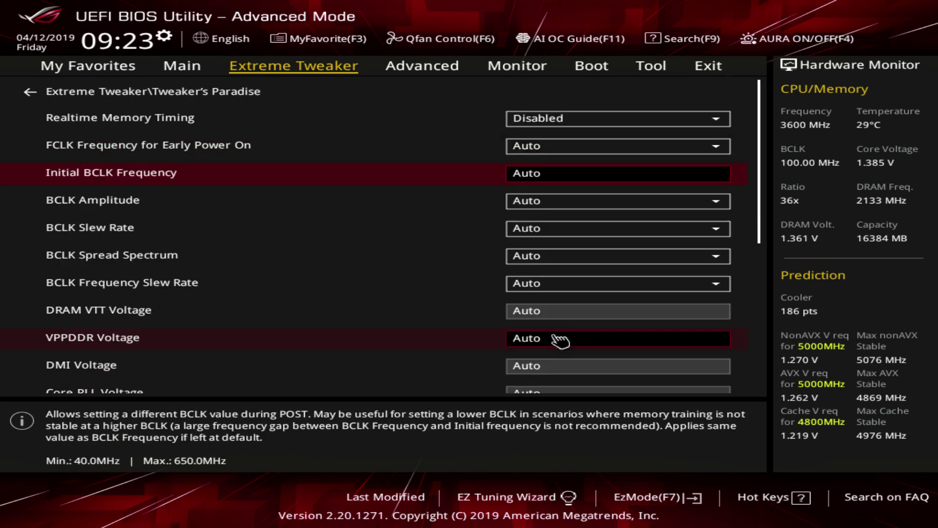
Open the BCLK Amplitude options in Tweaker's Paradise, browse from 700mV to 1000mV, and keep Auto selected.
key("Return")
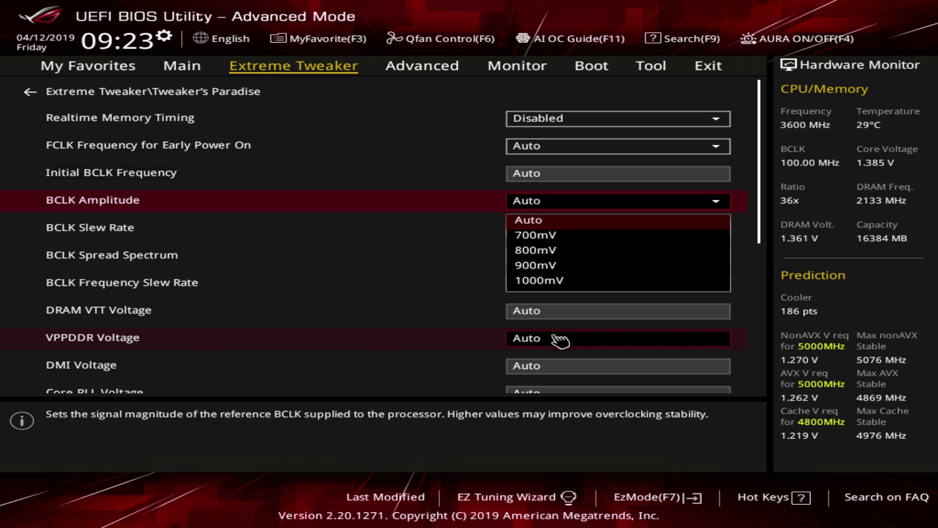
key("Down")
key("Down")
key("Down")
key("Down")
key("Up")
key("Up")
key("Up")
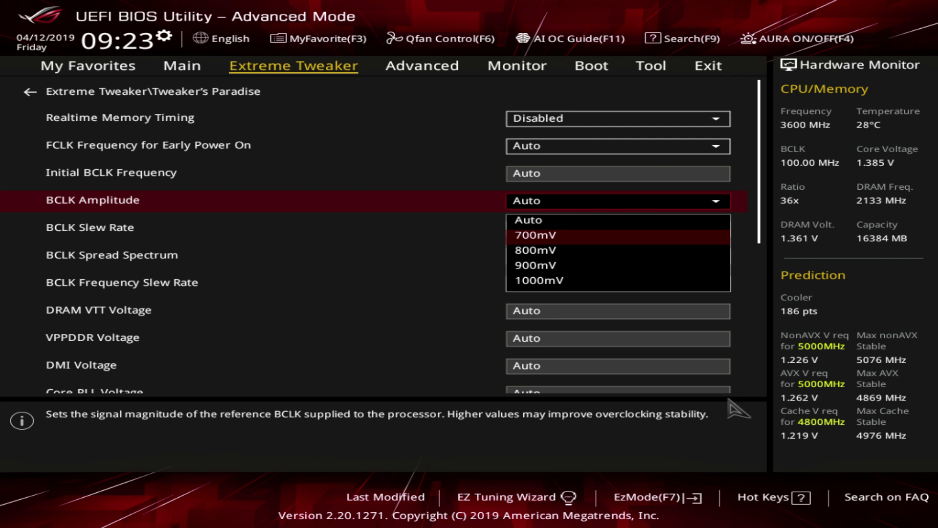
key("Down")
key("Down")
key("Down")
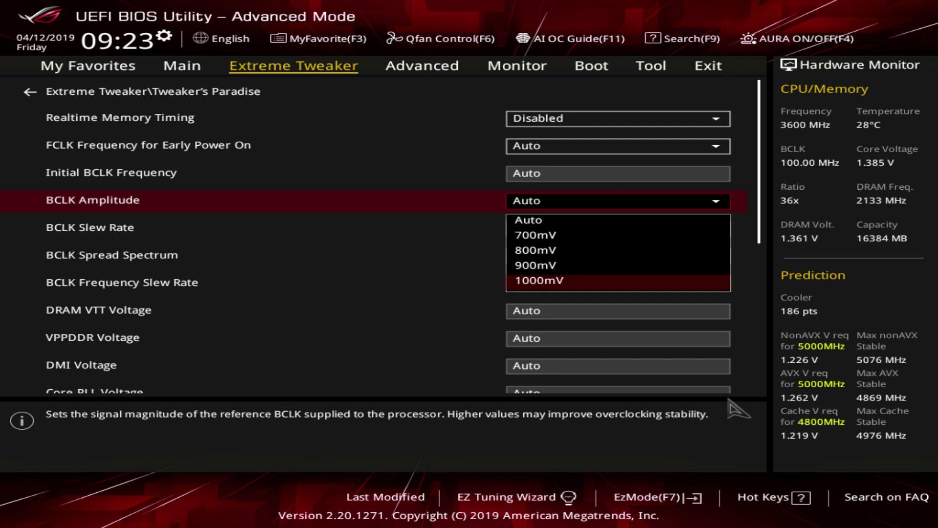
key("Up")
key("Up")
key("Up")
key("Up")
key("Return")
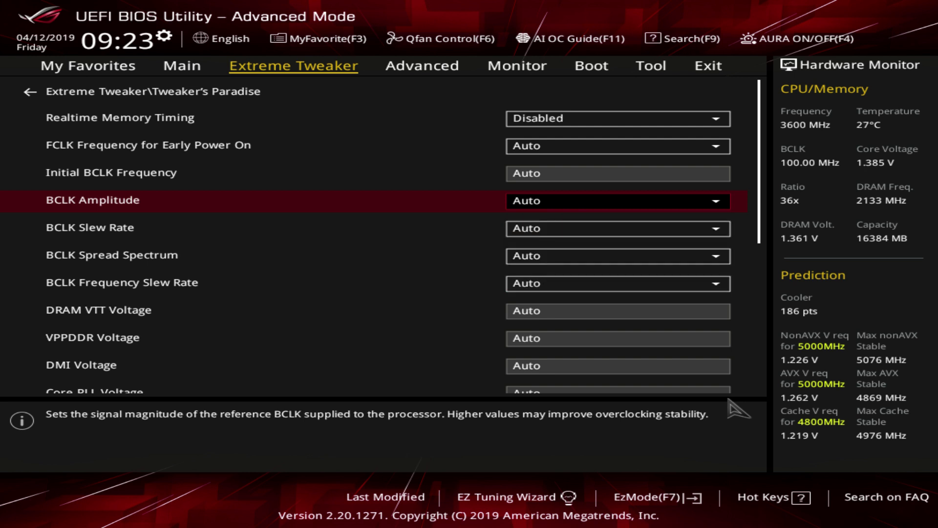
Set the BCLK Amplitude to 1000mV.
key("Return")
key("Down")
key("Down")
key("Down")
key("Down")
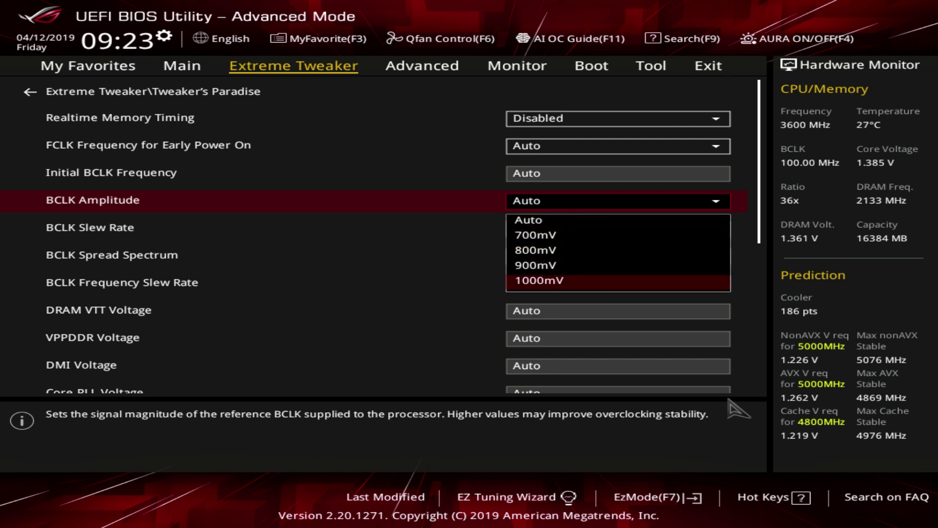
key("Return")
Lower the BCLK Amplitude to 900mV.
key("Return")
key("Up")
key("Up")
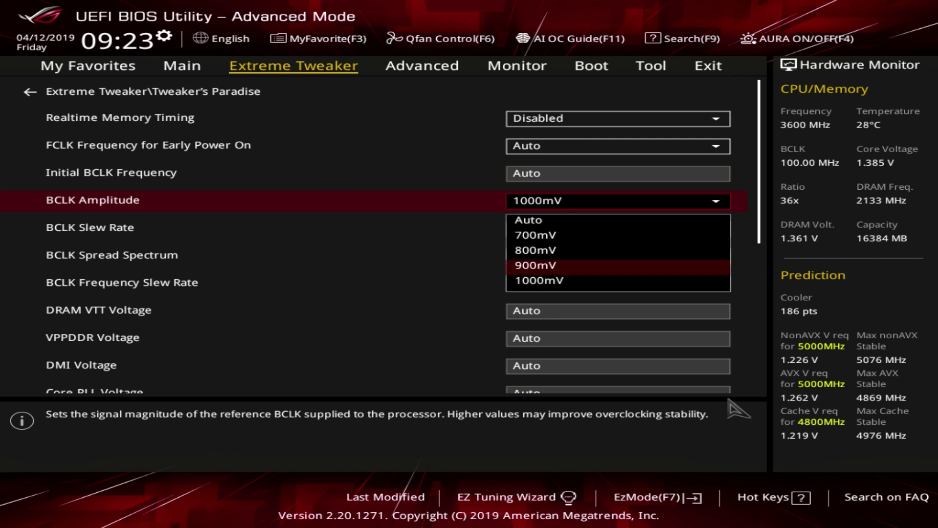
key("Return")
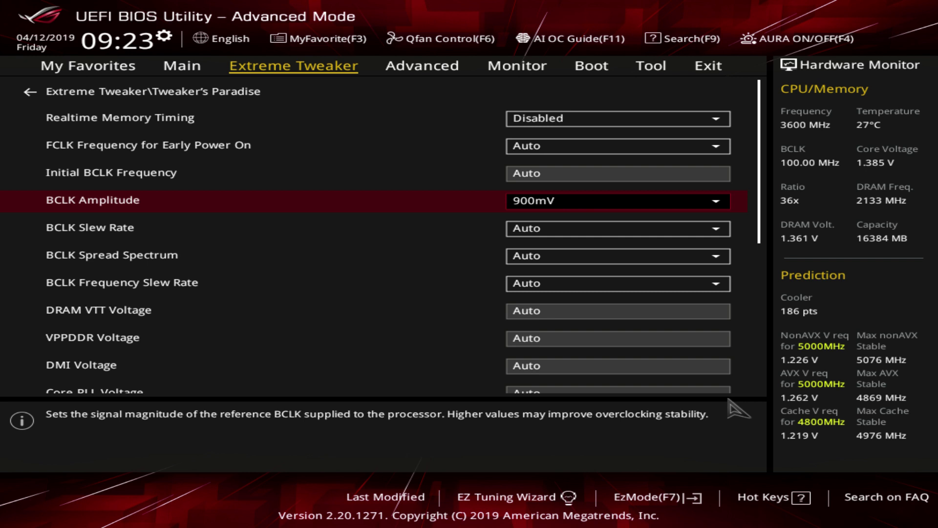
Compare the 800mV to 1000mV amplitude options and return the BCLK Amplitude to Auto.
key("Return")
key("Up")
key("Down")
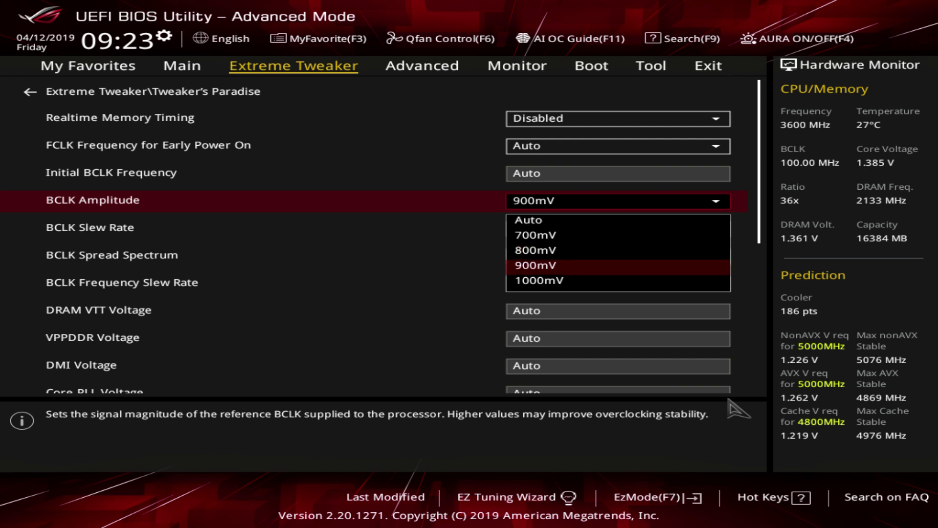
key("Down")
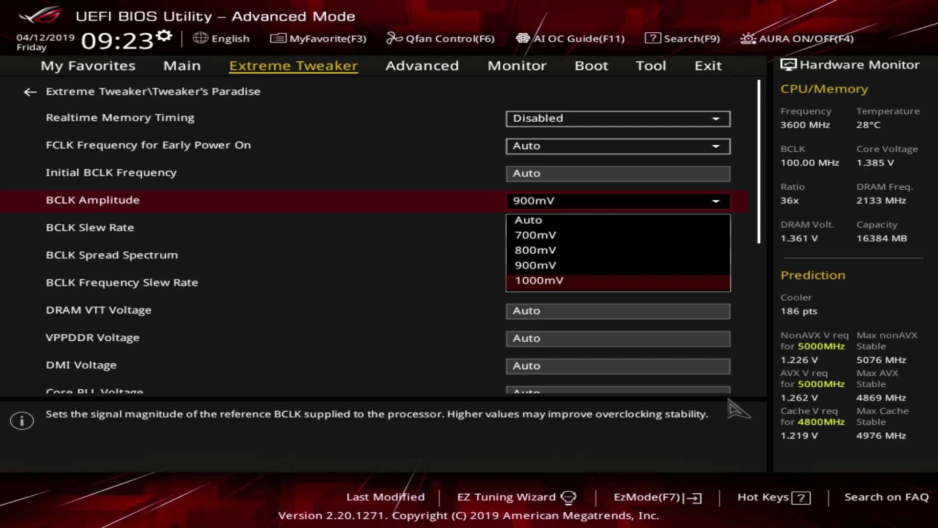
key("Up")
key("Up")
key("Up")
key("Up")
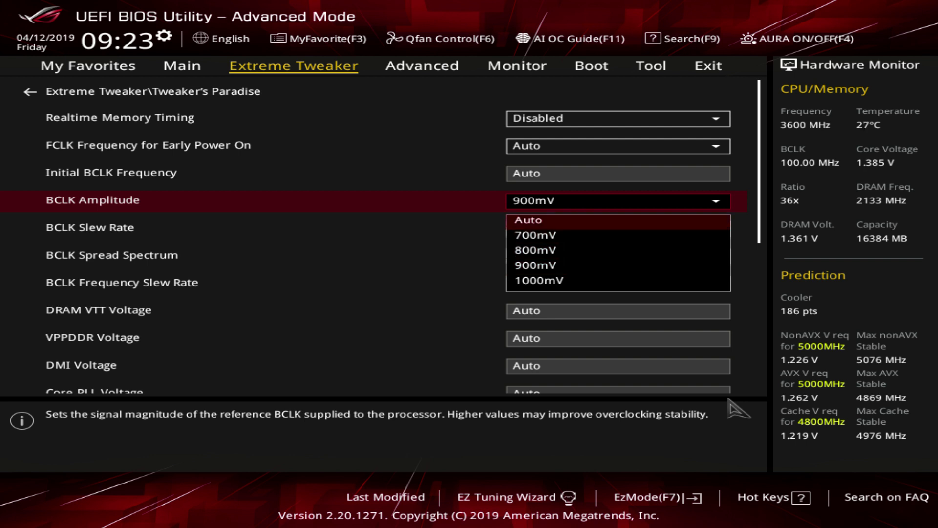
key("Return")
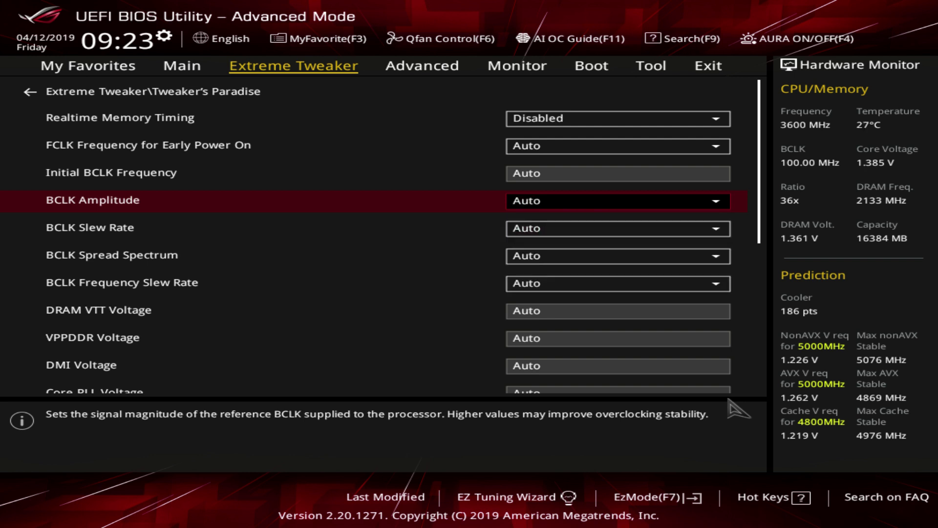
Review the BCLK Amplitude options up to 900mV again and close the list without choosing one.
key("Return")
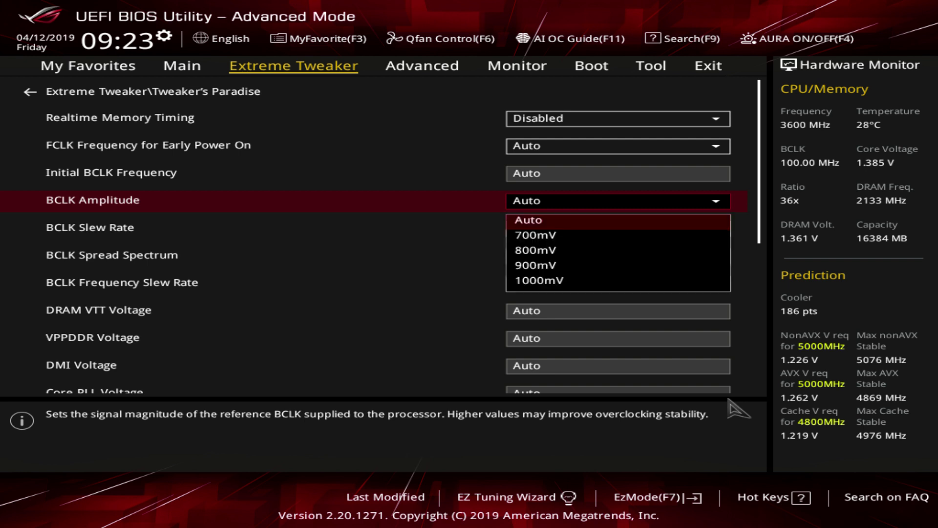
key("Down")
key("Down")
key("Down")
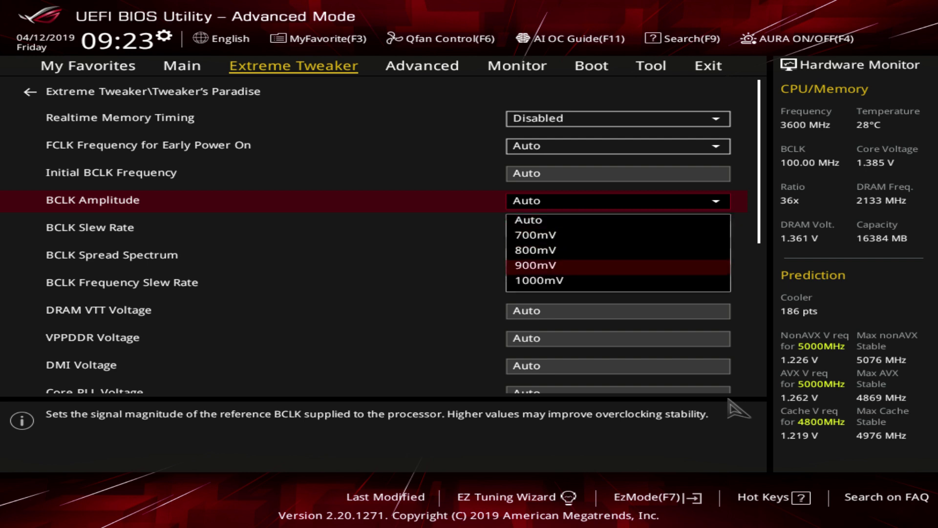
key("Escape")
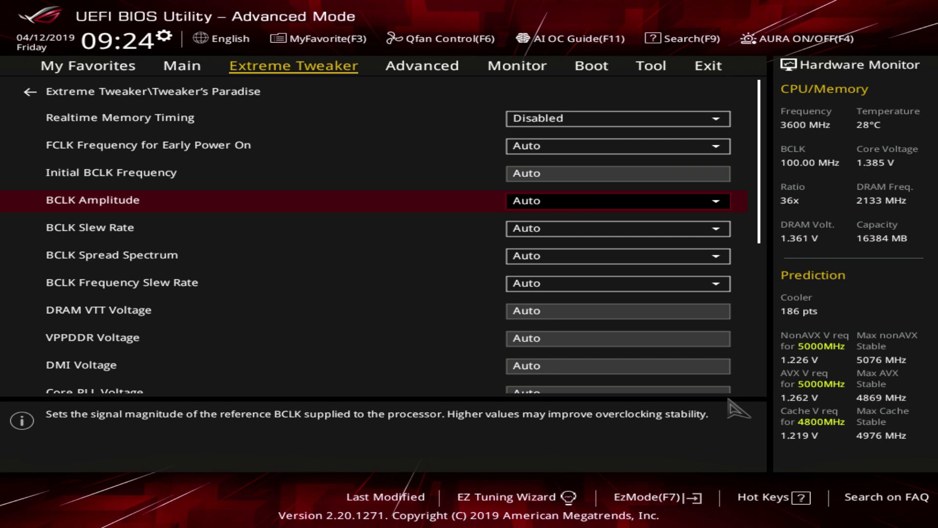
Review the BCLK Slew Rate options from 1.5V/ns to 4.5V/ns and close the list without choosing one.
key("Down")
key("Return")
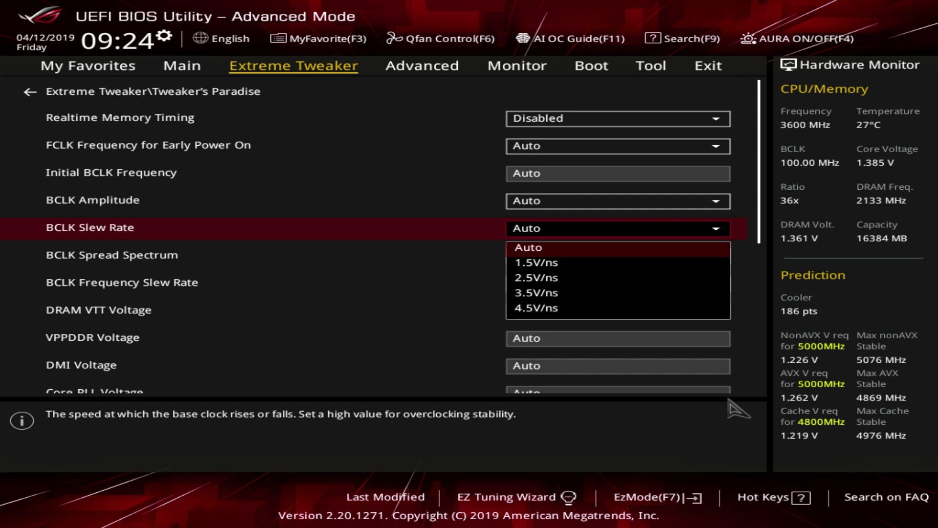
key("Down")
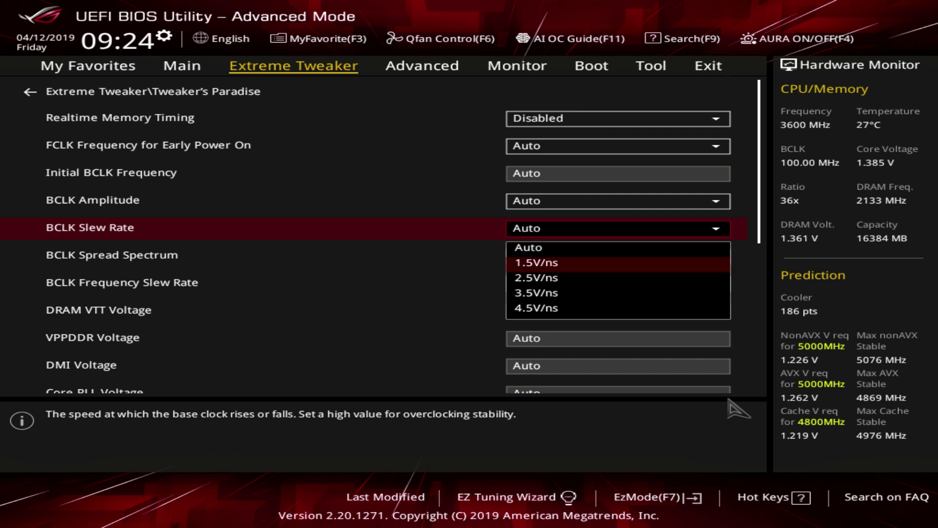
key("Down")
key("Down")
key("Down")
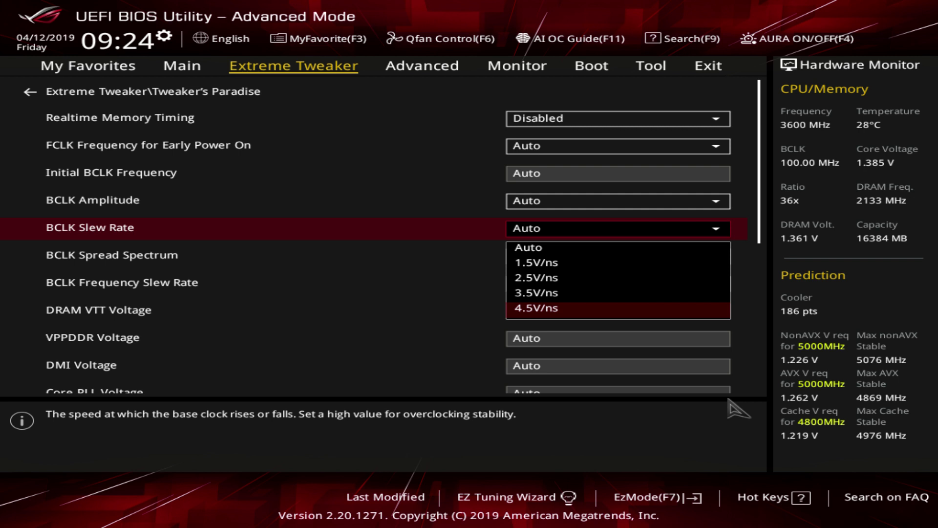
key("Escape")
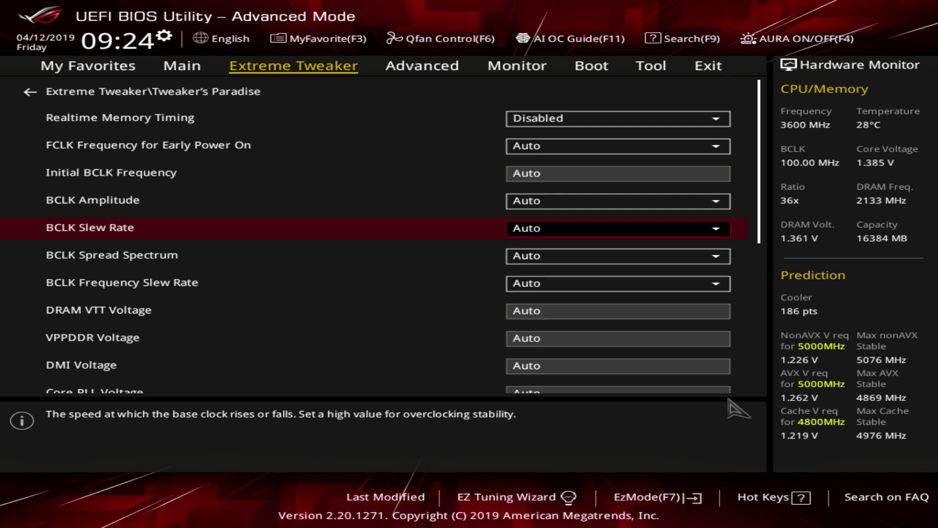
Set BCLK Spread Spectrum to Disabled.
key("Down")
key("Return")
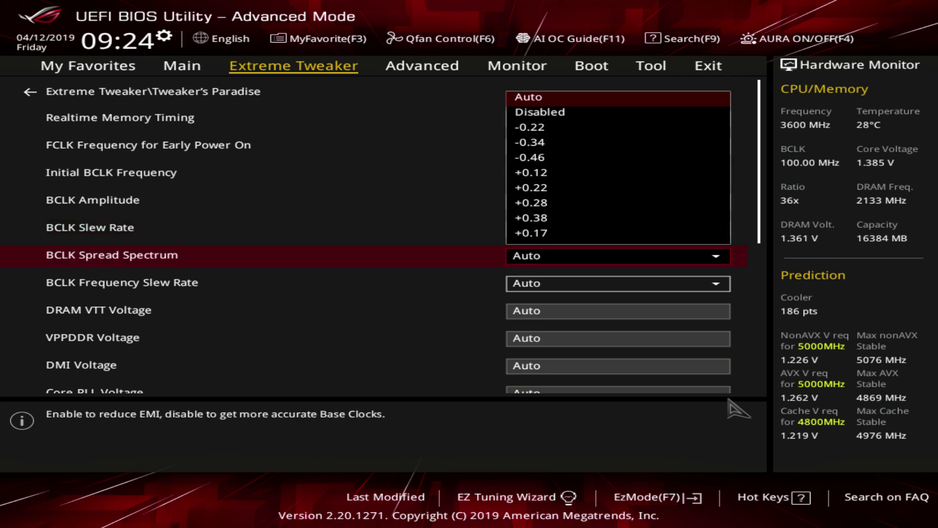
key("Down")
key("Return")
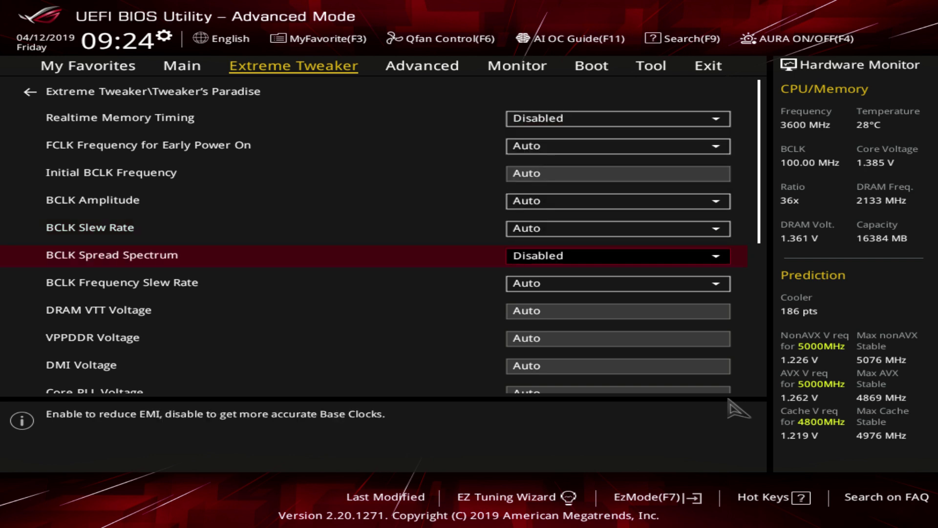
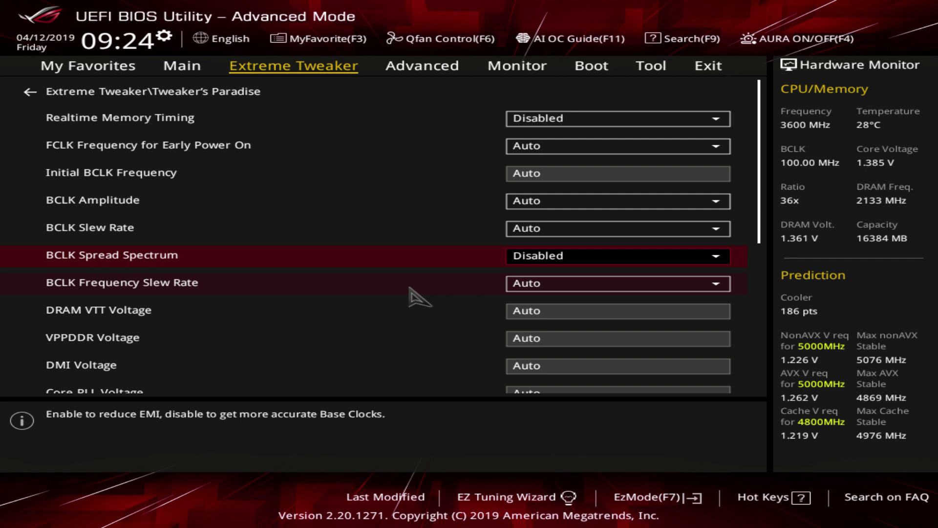
Return BCLK Spread Spectrum to Auto.
key("Return")
key("Up")
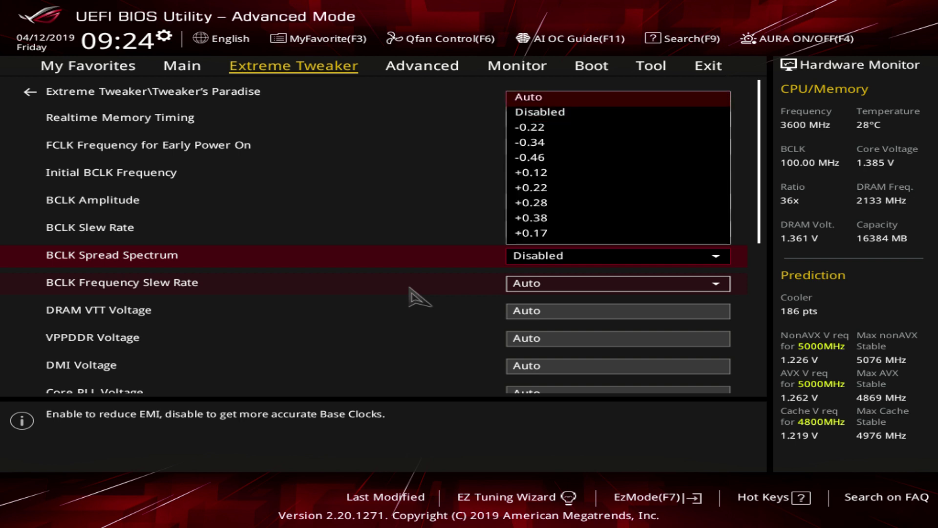
key("Return")
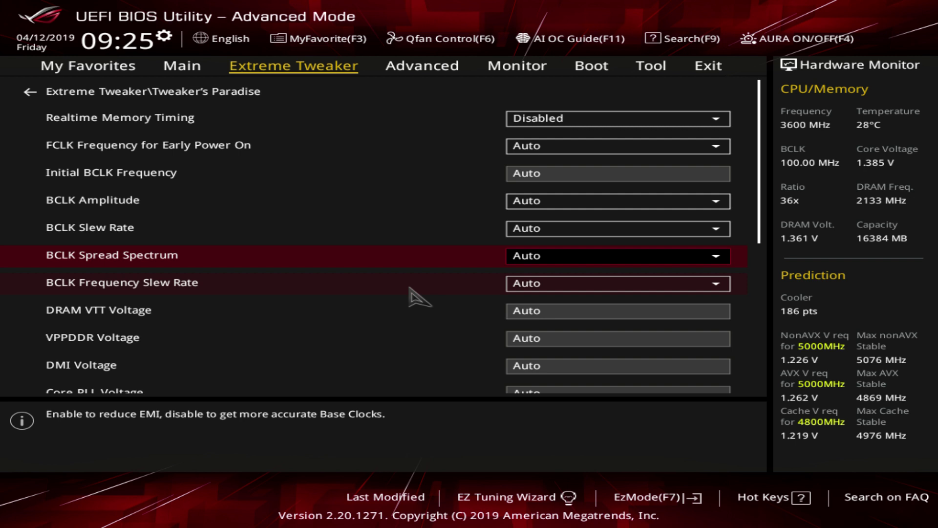
Disable BCLK Spread Spectrum again.
key("Return")
key("Down")
key("Return")
Examine the BCLK Frequency Slew Rate options up to 512us/MHz and keep Auto selected.
key("Down")
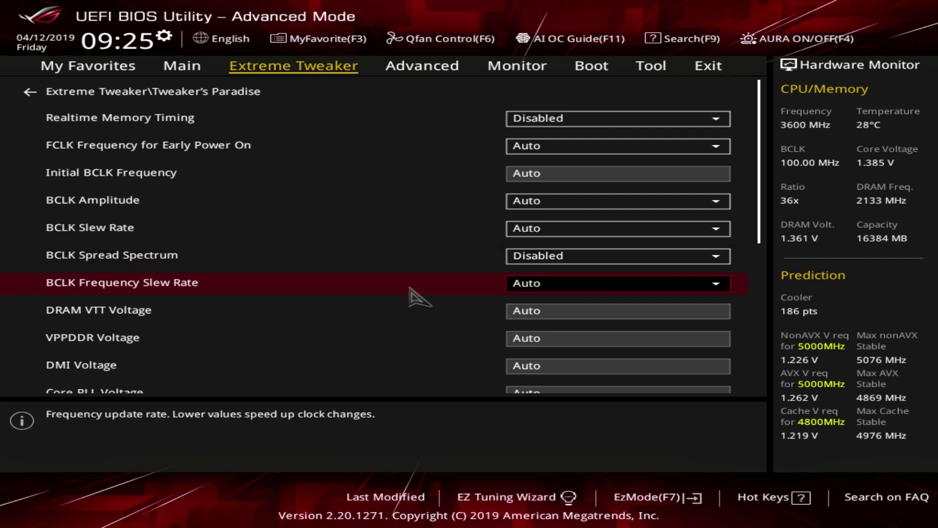
key("Return")
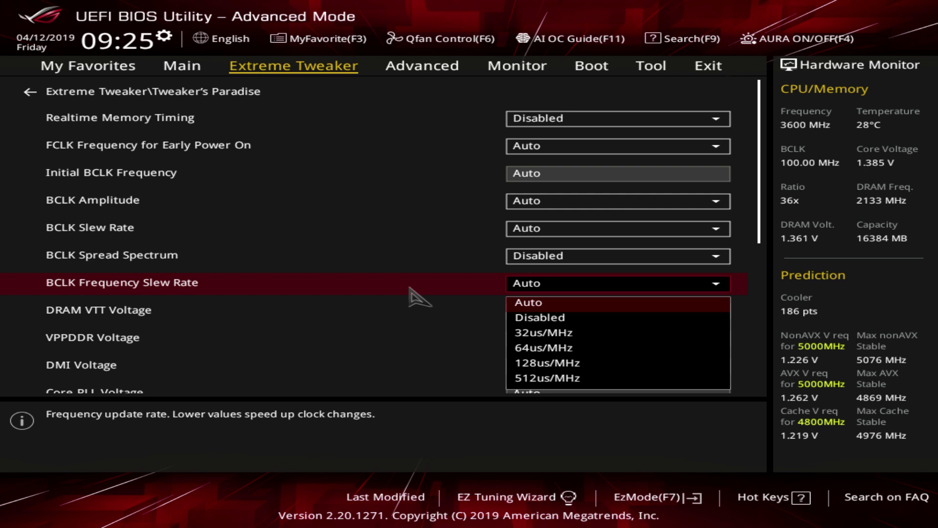
key("Down")
key("Down")
key("Down")
key("Down")
key("Down")
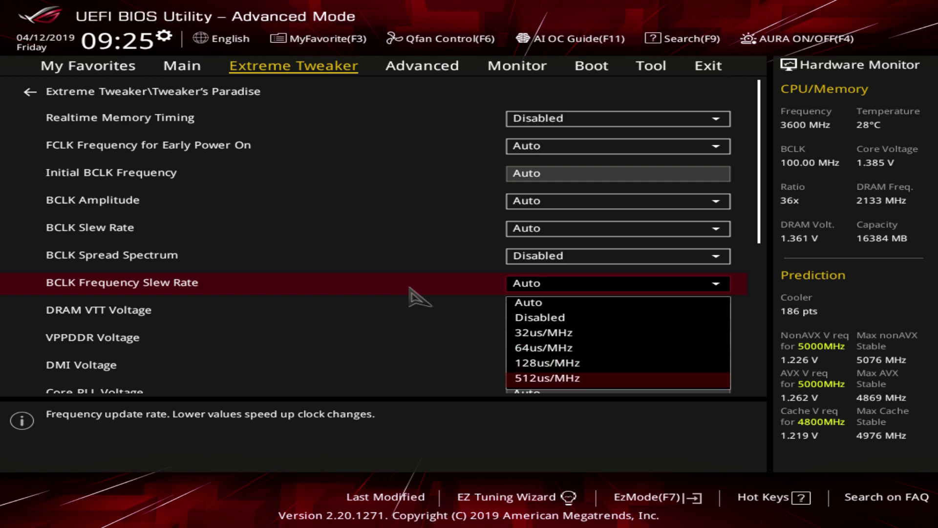
key("Up")
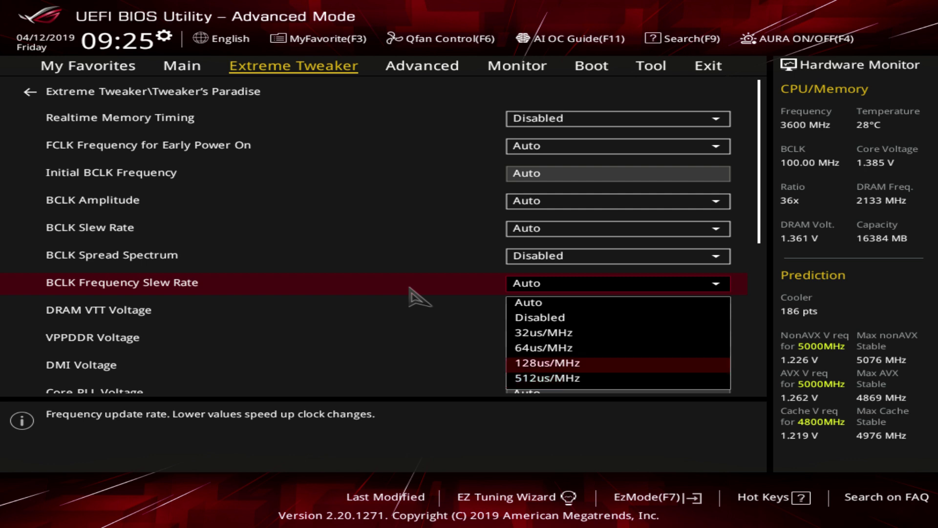
key("Up")
key("Up")
key("Up")
key("Up")
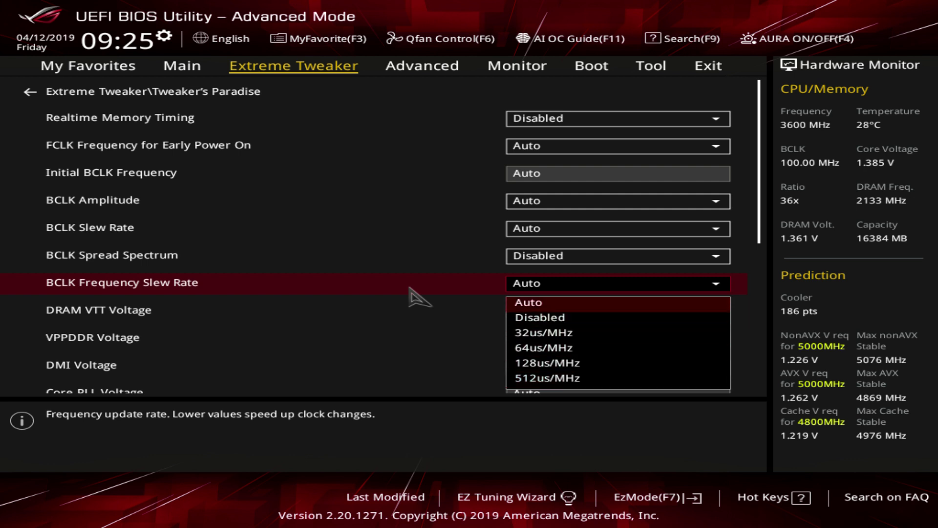
key("Return")
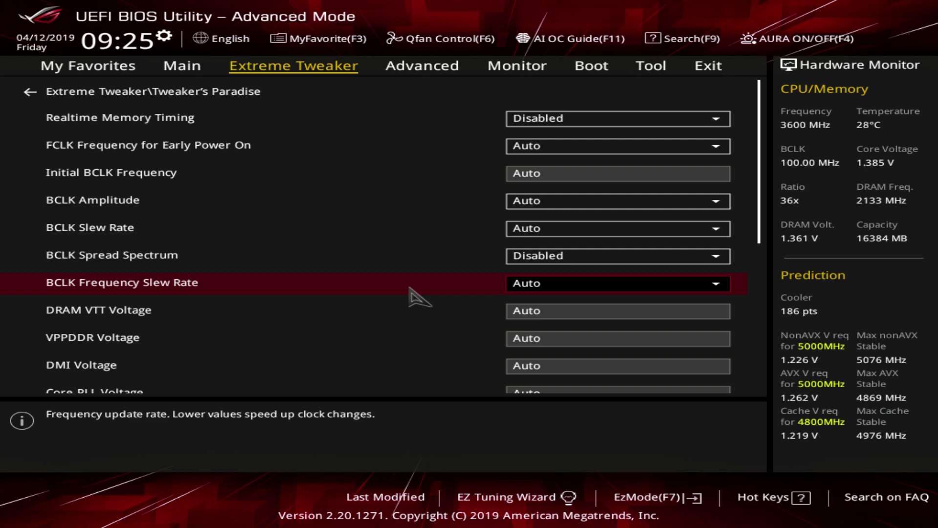
Set the DRAM VTT Voltage to 0.75 V.
key("Down")
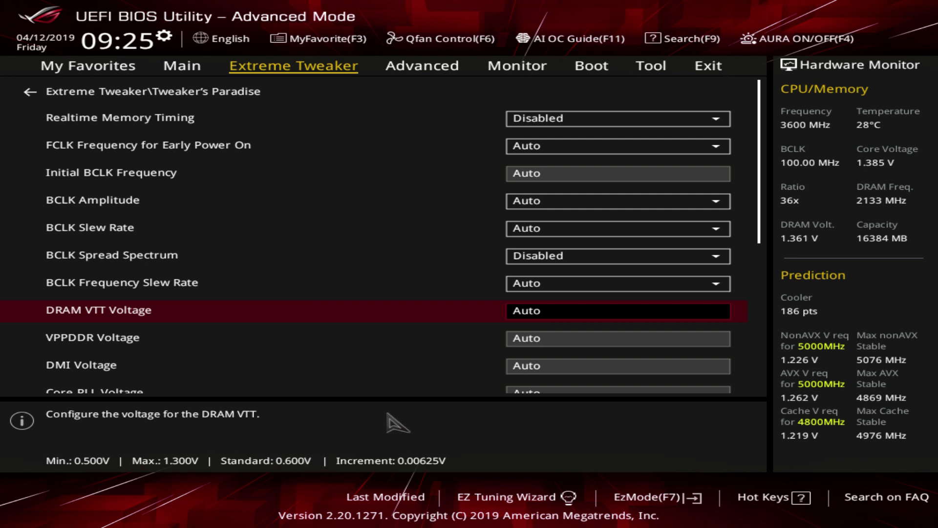
type("0.75")
key("Up")
key("Down")
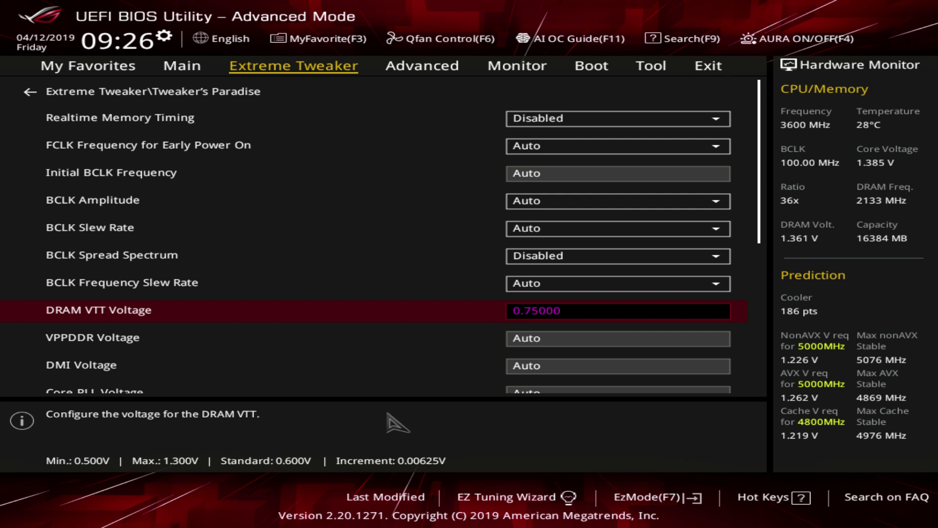
Try DRAM VTT Voltage values of 1 V and 0.93 V in turn.
type("1")
key("Up")
key("Down")
type("0.93")
key("Up")
key("Down")
Try a DRAM VTT Voltage of 1.02 V and bring it back down to 0.93 V.
type("10")
key("BackSpace")
type(".02")
key("Up")
key("Down")
type("0.93")
key("Down")
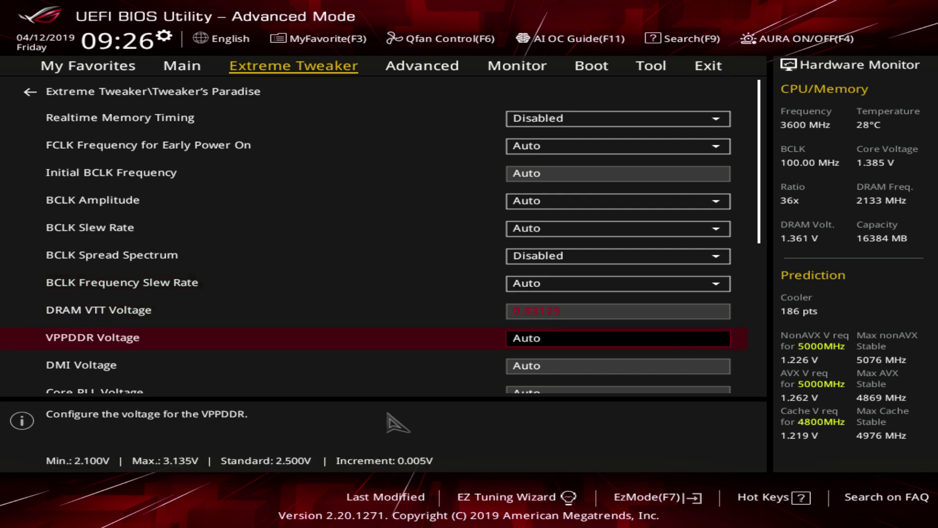
key("Up")
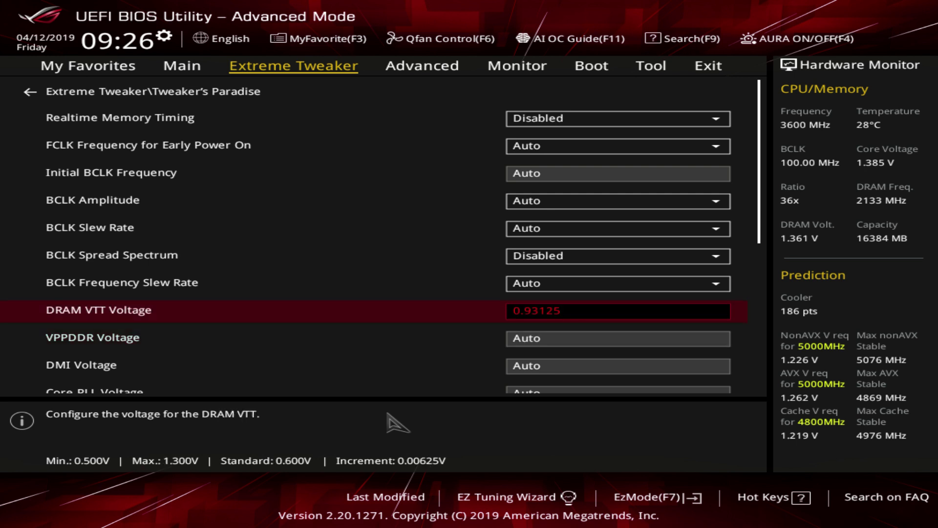
Return the DRAM VTT Voltage to Auto and go to the VPPDDR Voltage entry.
key("plus")
type("a")
key("Up")
key("Down")
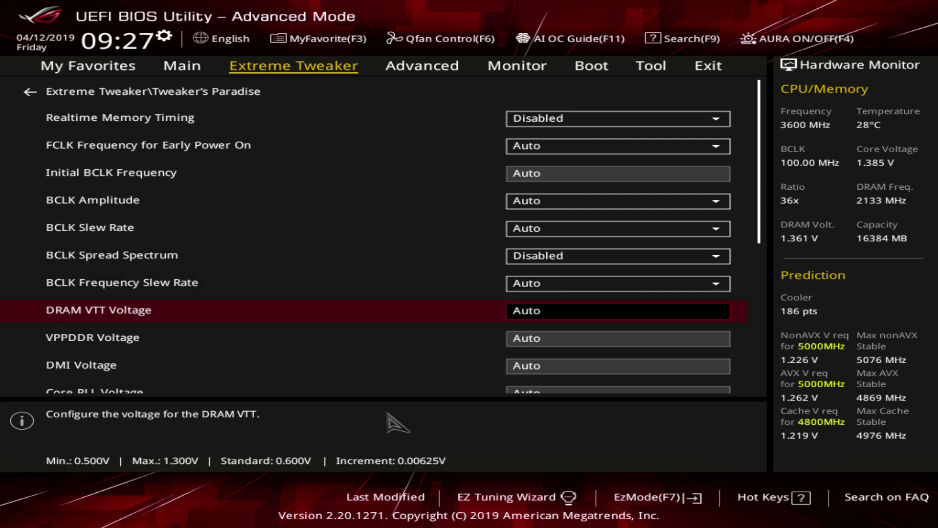
key("Down")
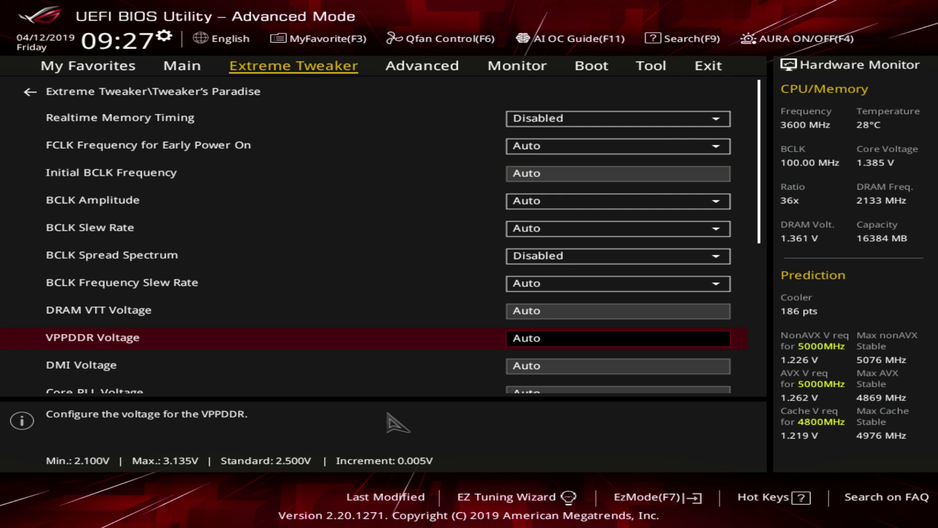
Compare the descriptions and voltage ranges of the VPPDDR Voltage and DMI Voltage entries.
key("Down")
key("Up")
key("Down")
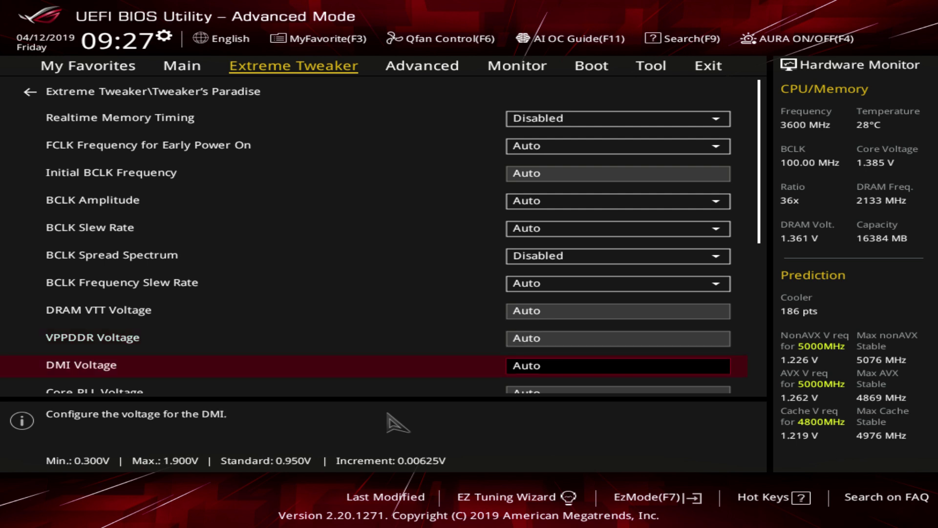
key("Up")
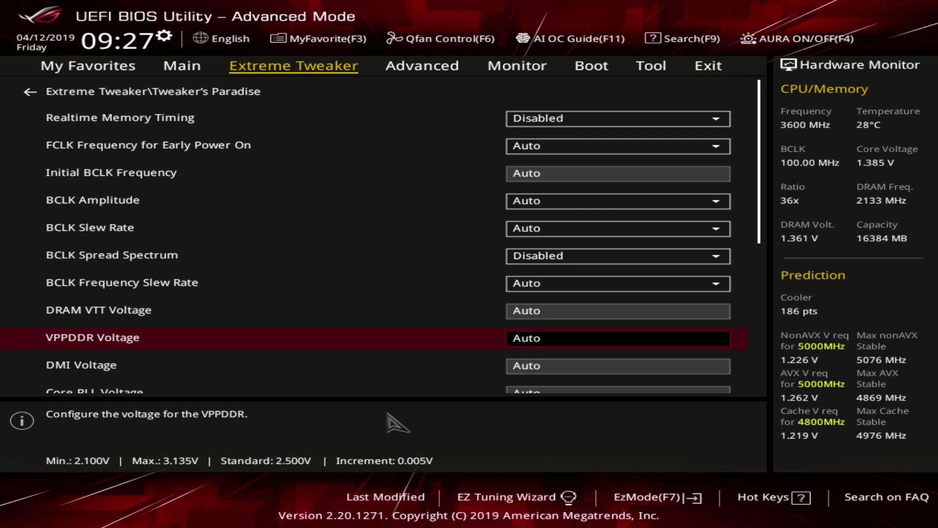
key("Down")
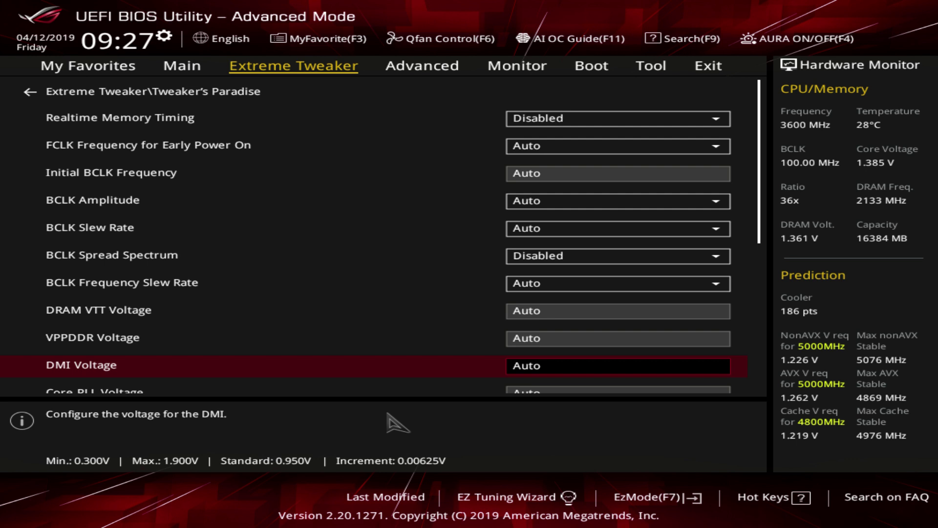
key("Down")
key("Up")
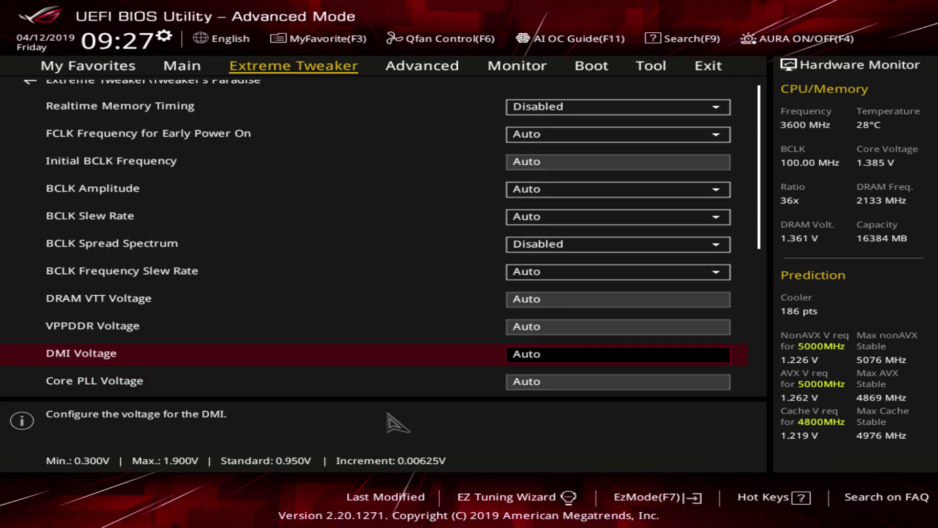
Review the Core PLL, Internal PLL and GT PLL Voltage entries with their allowed ranges.
key("Down")
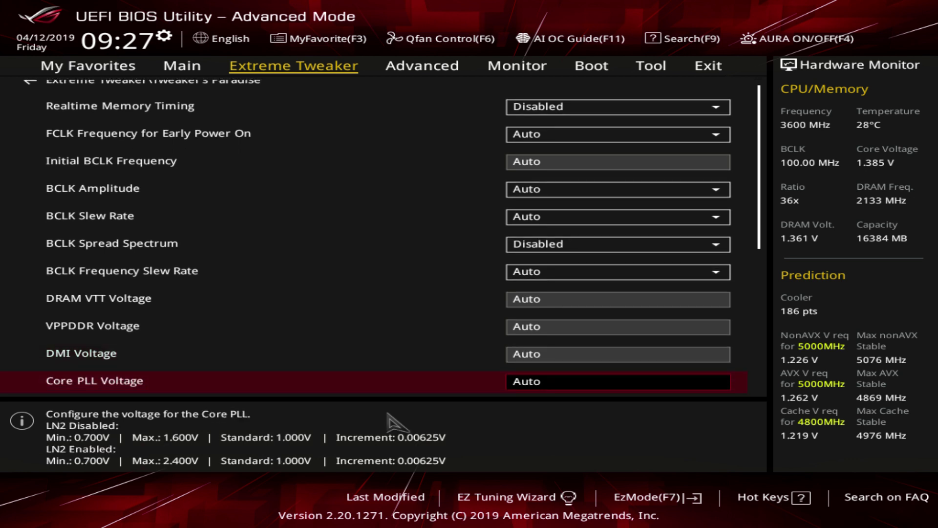
scroll(391, 420, "down", 1)
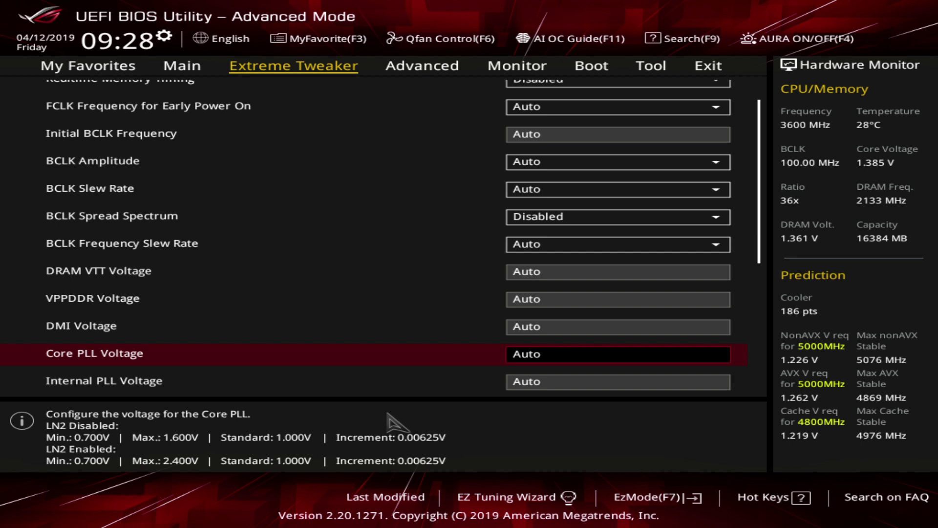
key("Down")
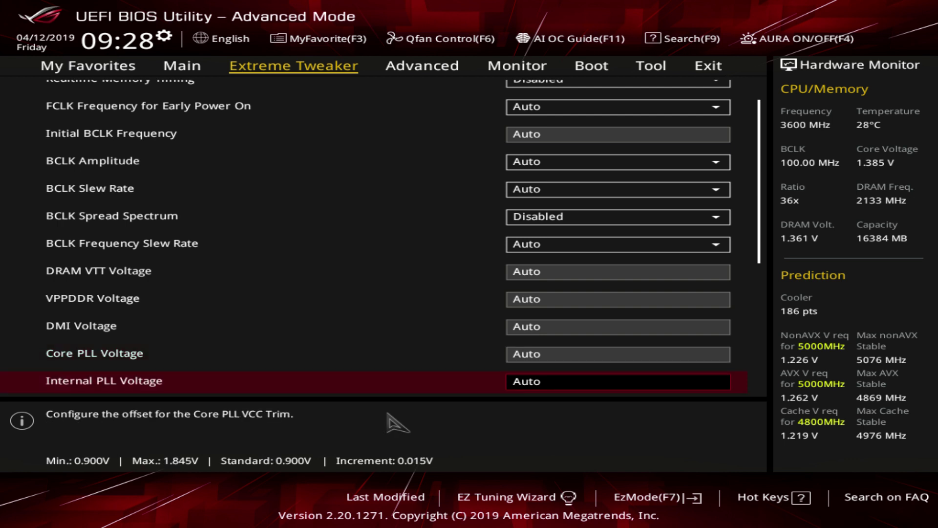
key("Down")
key("Up")
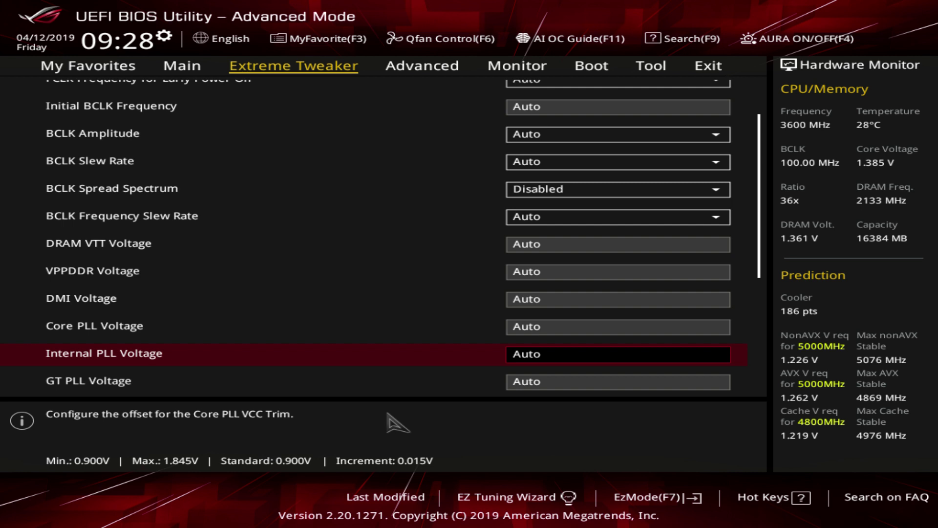
key("Down")
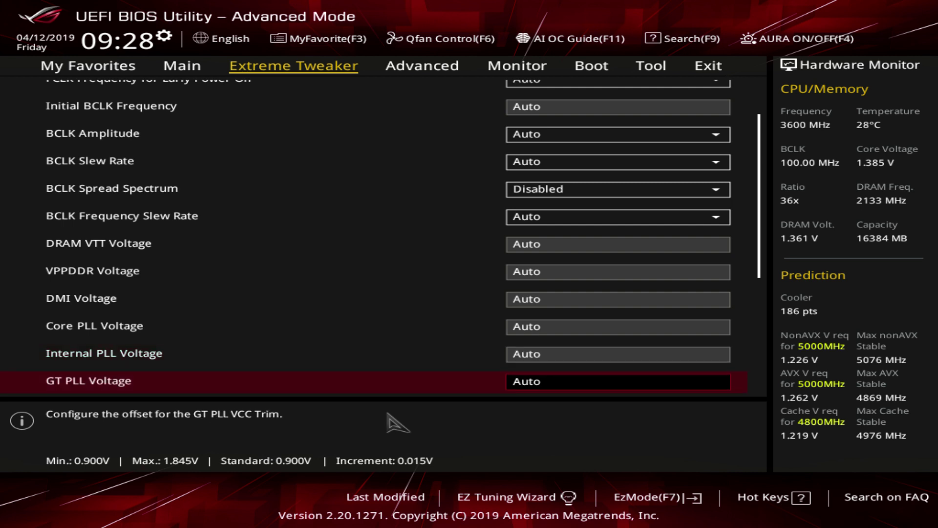
key("Down")
key("Up")
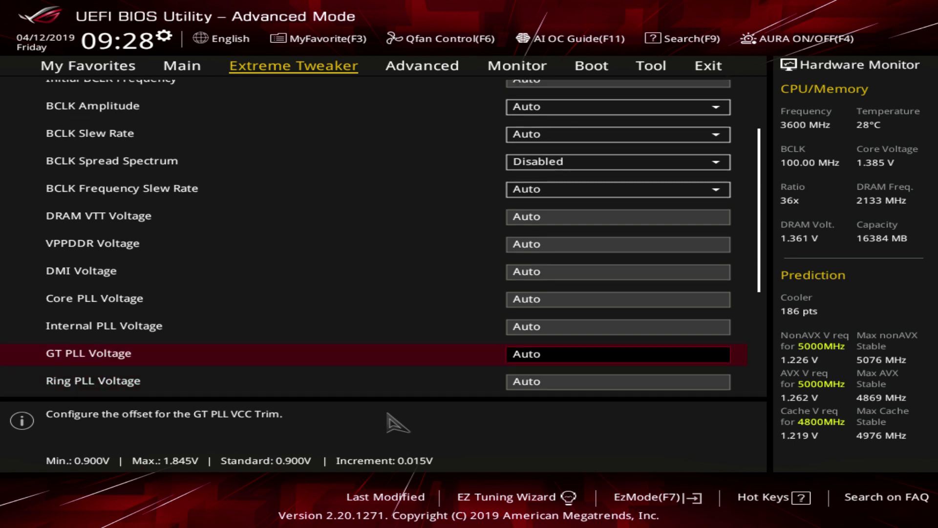
Examine the Ring, System Agent and Memory Controller PLL Voltage entries, ending back on GT PLL Voltage.
key("Down")
key("Down")
key("Down")
key("Down")
key("Up")
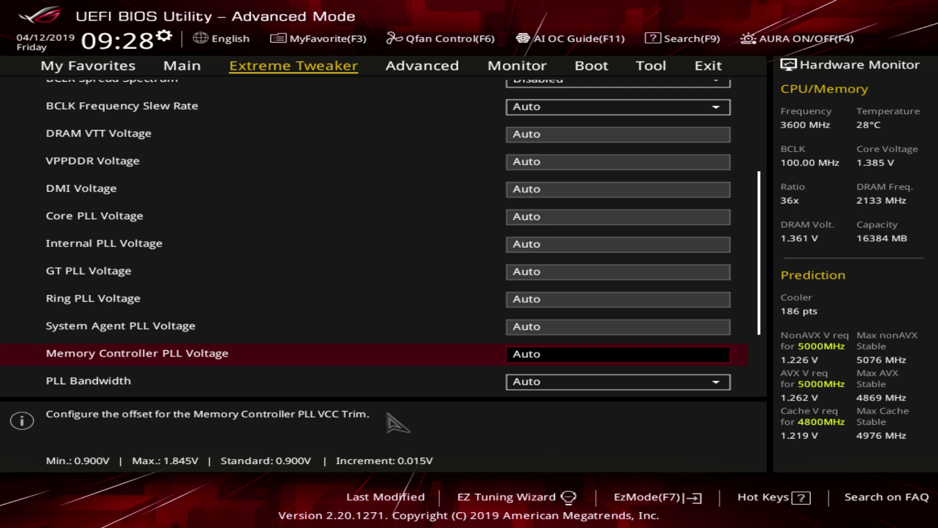
key("Up")
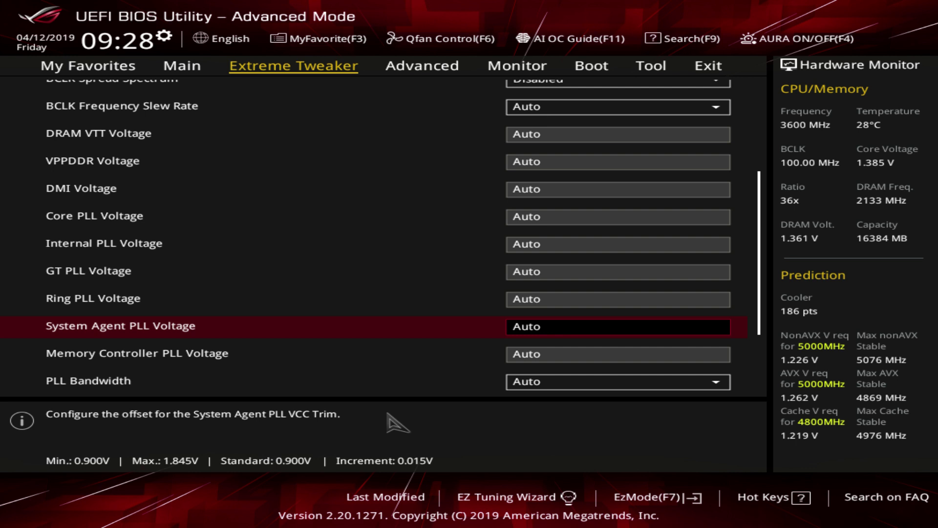
key("Up")
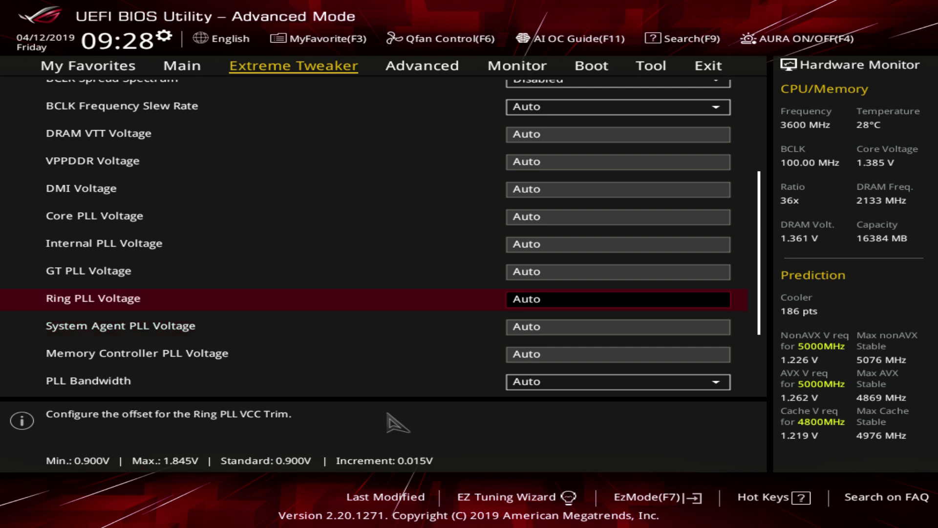
key("Down")
key("Down")
key("Up")
key("Up")
key("Up")
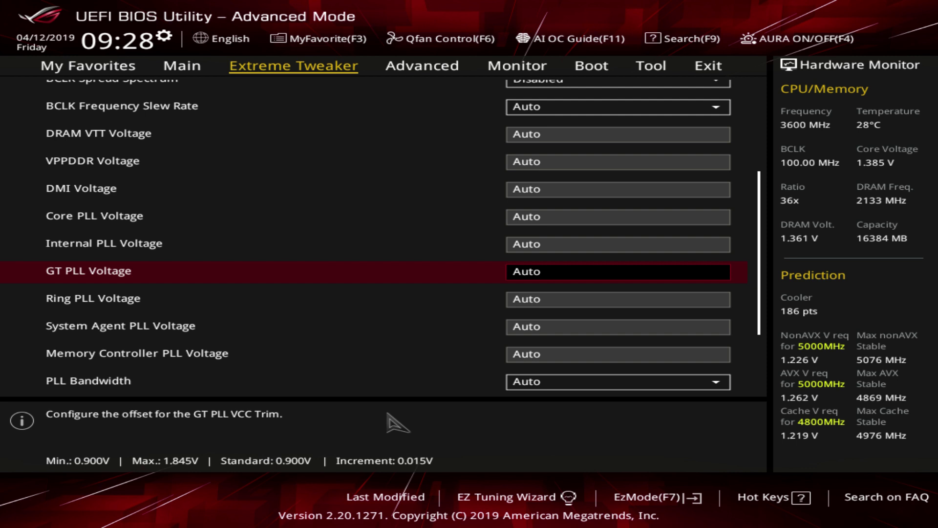
Try a GT PLL Voltage of 1 V and raise it in increments to 1.110 V.
type("1")
key("Down")
key("Up")
key("plus")
key("plus")
key("plus")
key("plus")
key("plus")
key("plus")
key("plus")
key("Down")
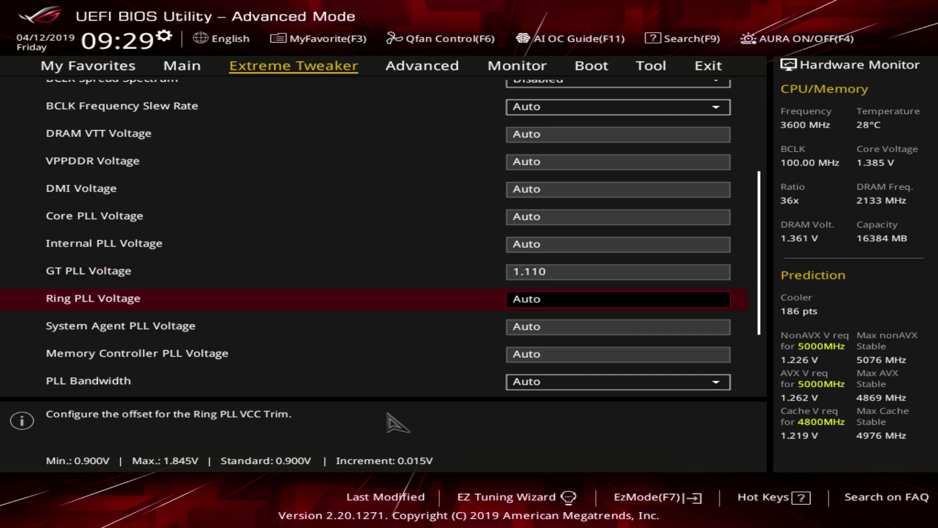
Return the GT PLL Voltage to Auto.
key("Up")
type("a")
key("Down")
key("Up")
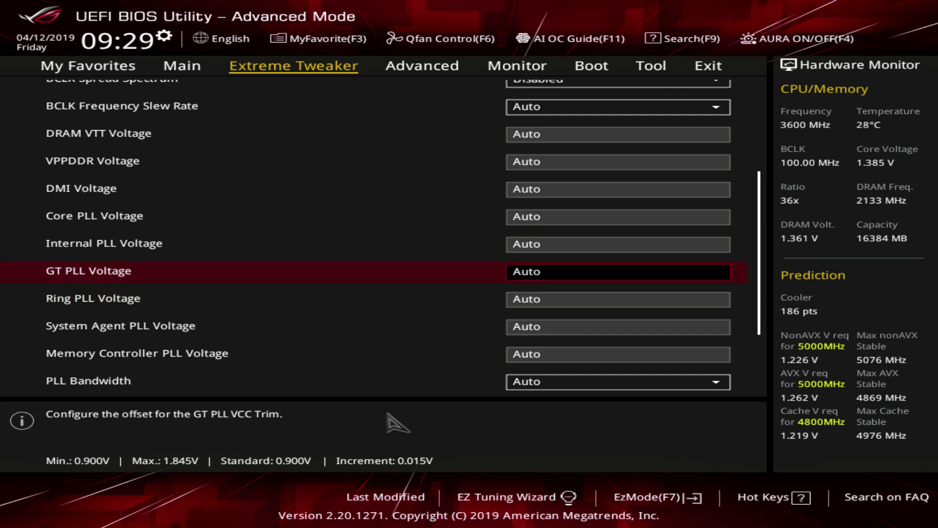
Review the System Agent and Memory Controller PLL Voltage entries and go on to PLL Bandwidth.
key("Down")
key("Down")
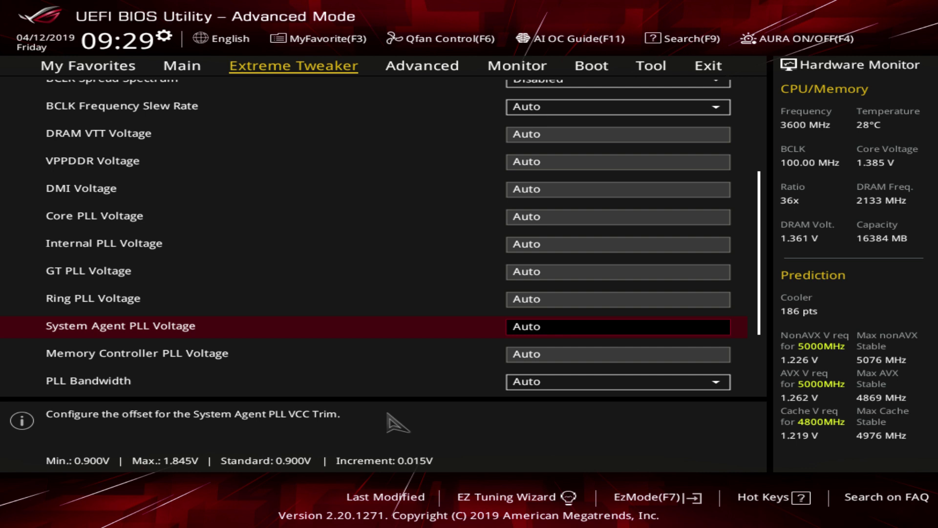
key("Down")
key("Up")
key("Down")
key("Down")
key("Up")
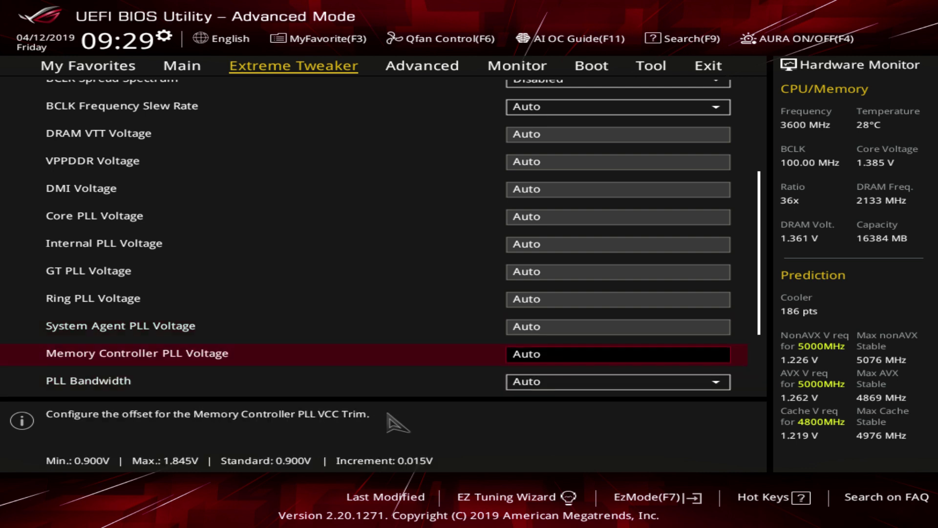
key("Up")
key("Down")
key("Down")
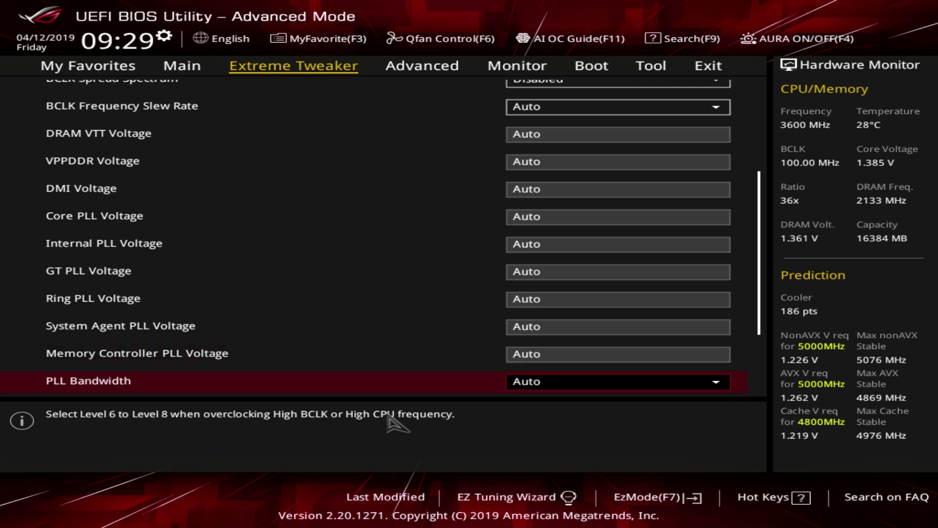
Look through all the PLL Bandwidth options from Auto up to Level 10 and back.
key("Return")
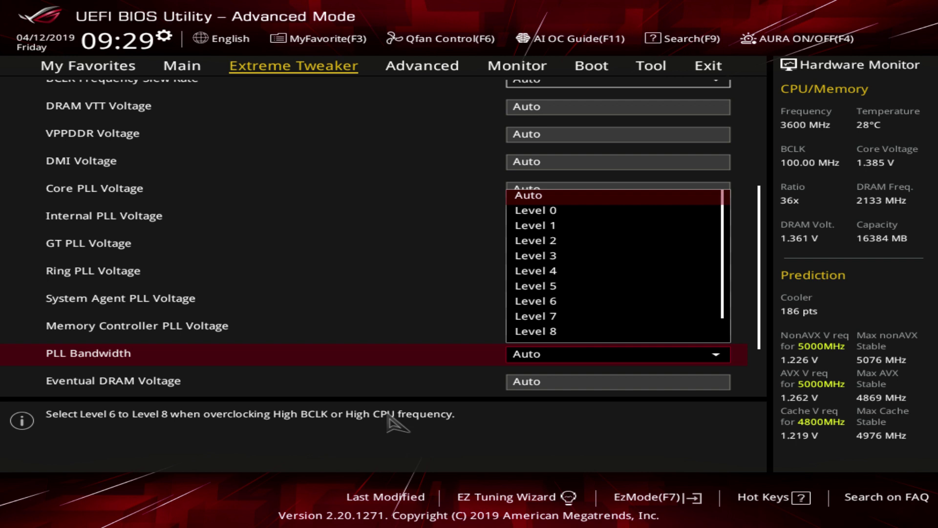
key("Down")
key("Down")
key("Down")
key("Down")
key("Down")
key("Down")
key("Down")
key("Down")
key("Down")
key("Down")
key("Down")
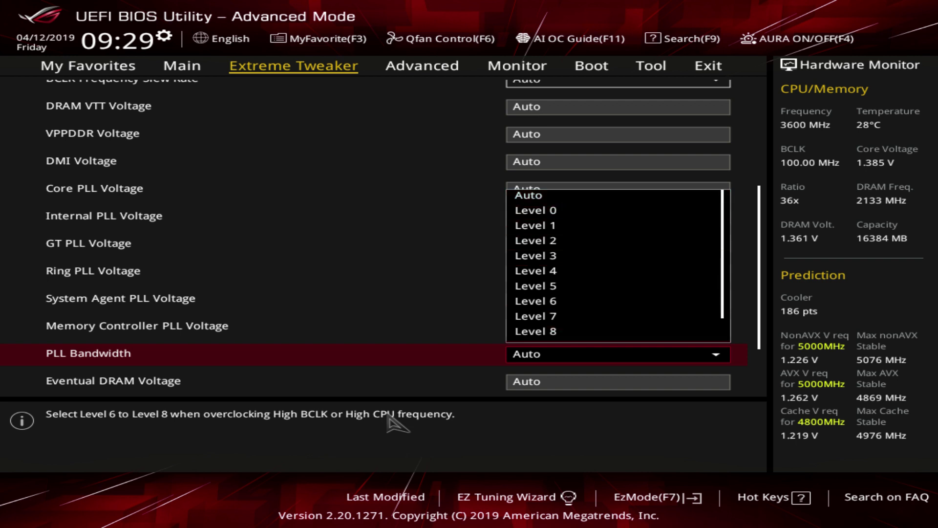
key("Up")
key("Up")
key("Up")
key("Up")
key("Up")
key("Up")
key("Up")
key("Up")
key("Up")
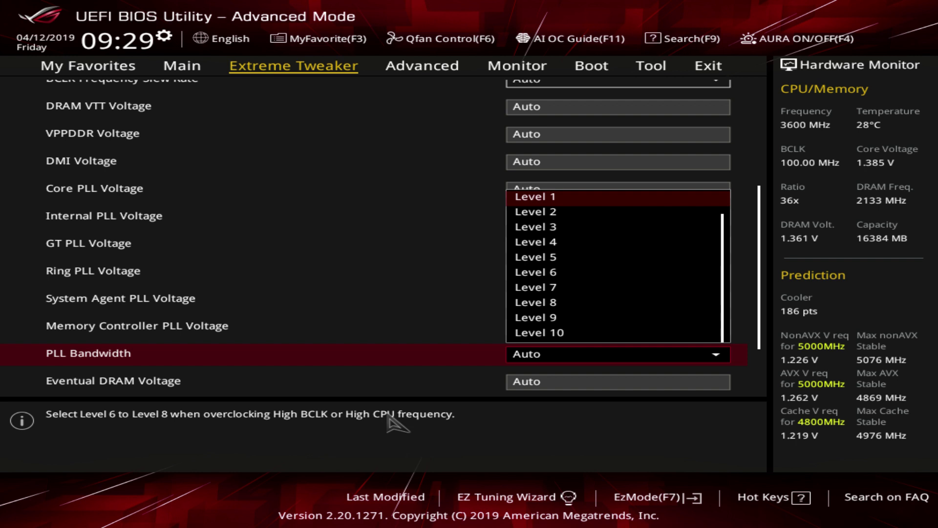
key("Up")
key("Up")
Examine the lower PLL Bandwidth levels and keep the setting on Auto.
key("Down")
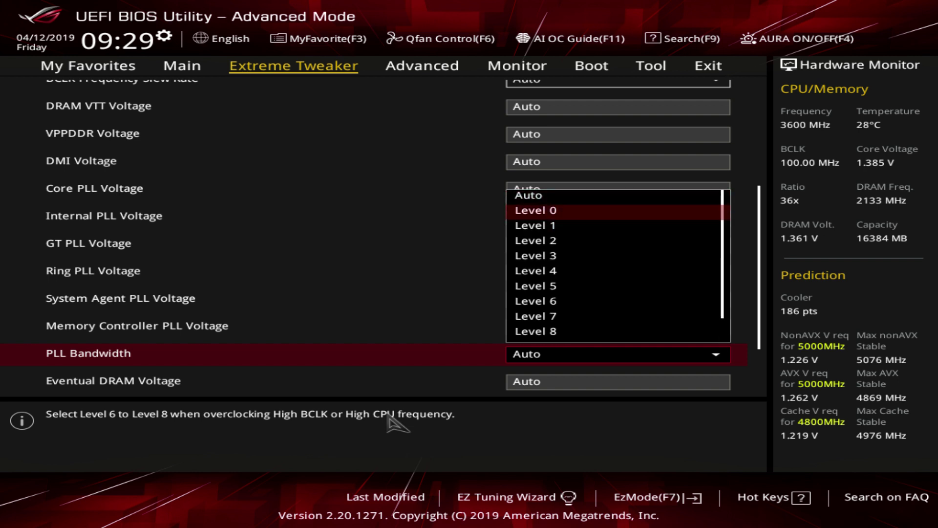
key("Down")
key("Down")
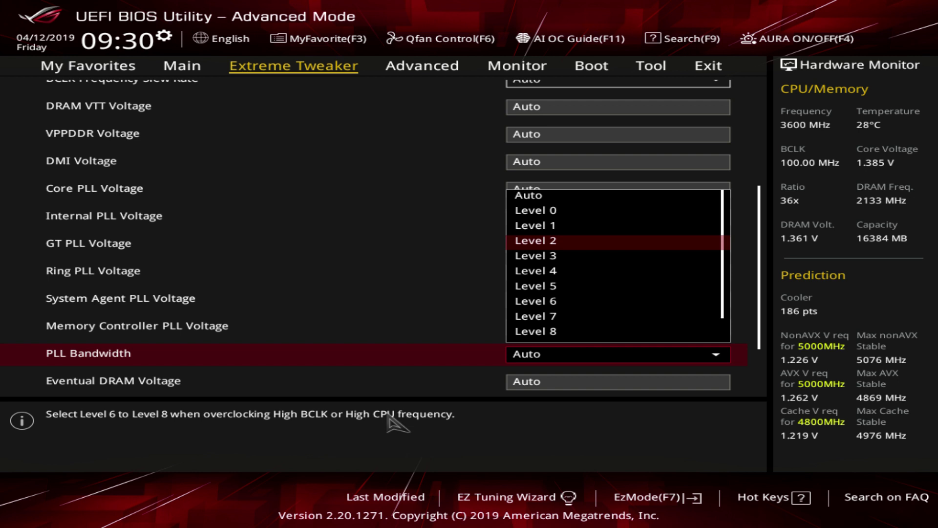
key("Down")
key("Down")
key("Down")
key("Up")
key("Up")
key("Up")
key("Up")
key("Up")
key("Up")
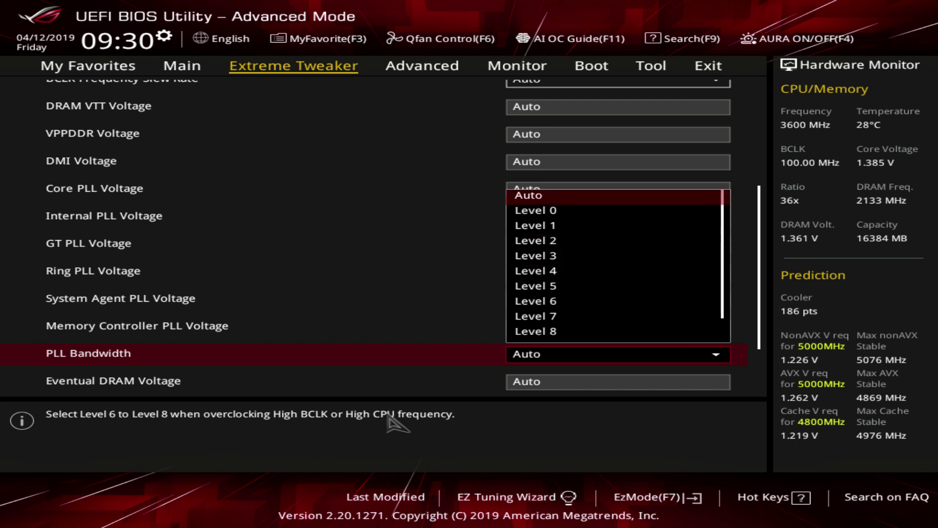
key("Return")
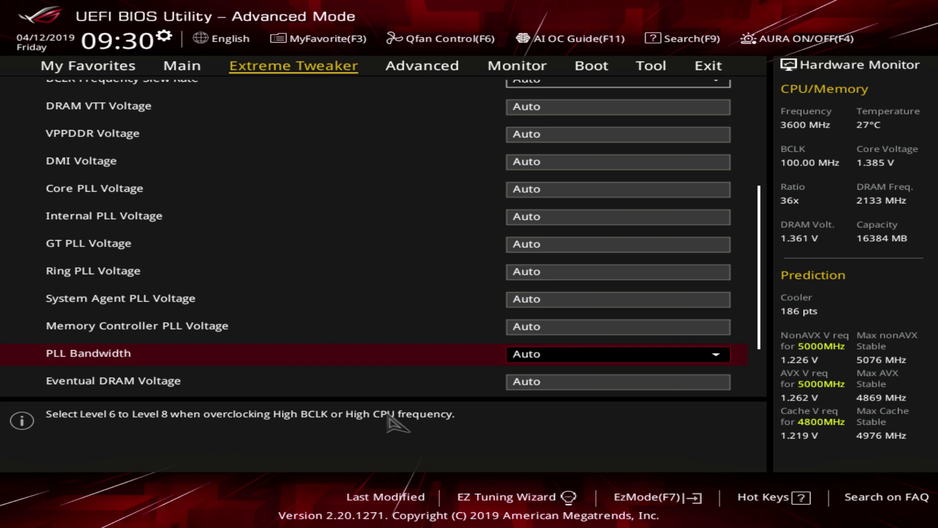
Check the description and voltage range of the Eventual DRAM Voltage entry.
key("Down")
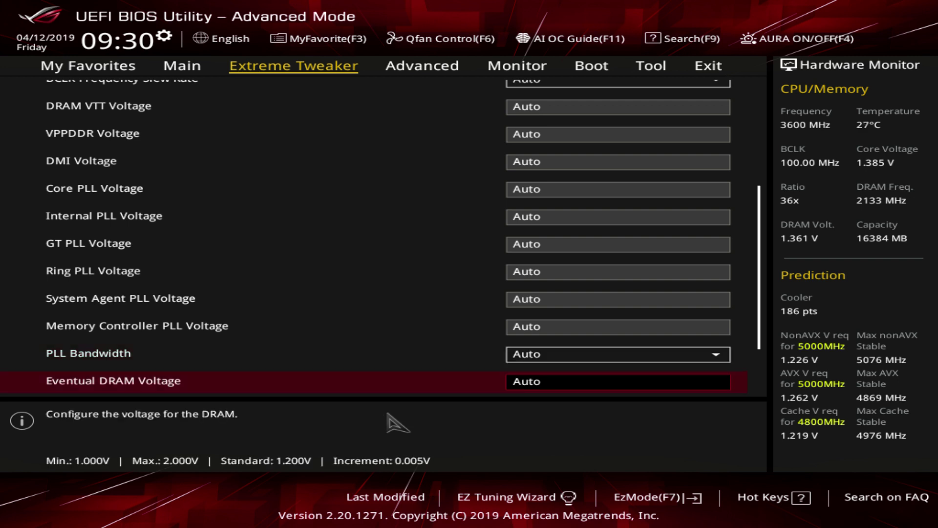
key("Down")
key("Up")
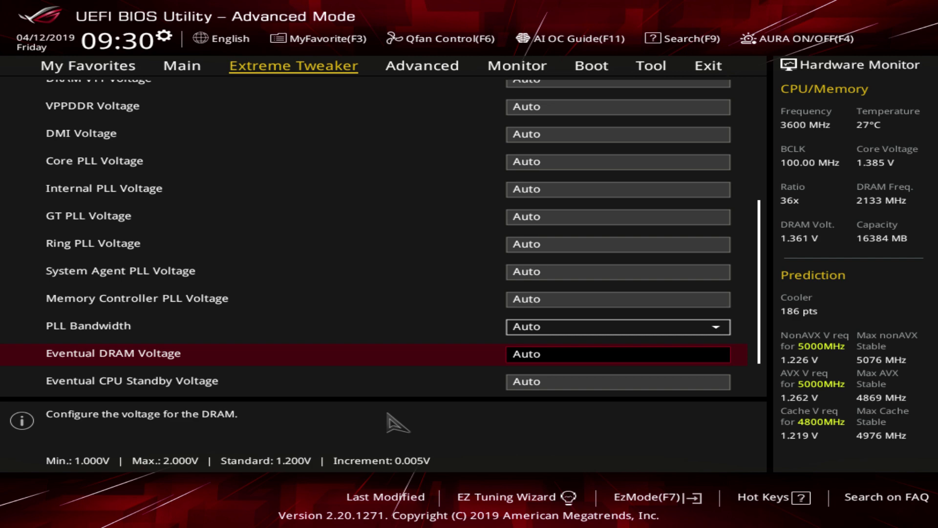
Leave Tweaker's Paradise and set the DRAM Voltage in the main Extreme Tweaker list to 1.85 V, trying 2 V first.
key("Page_Up")
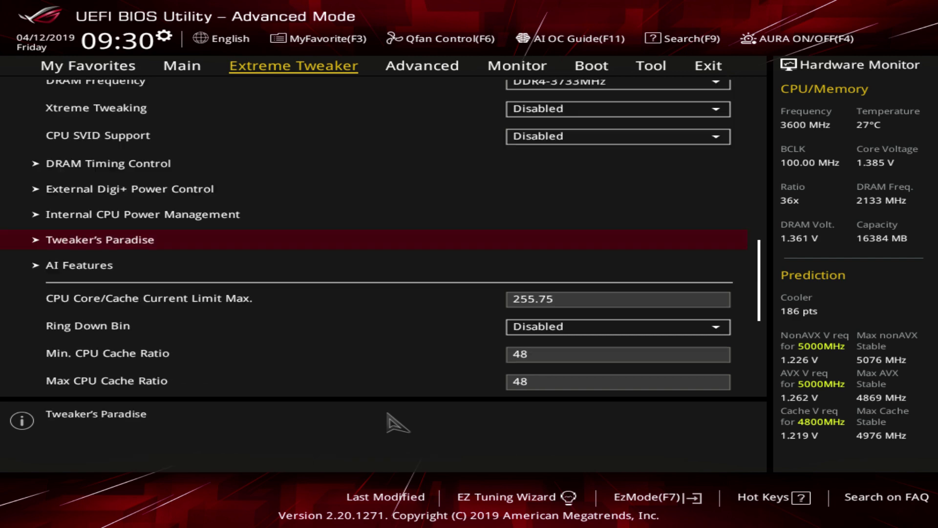
key("Down")
key("Down")
key("Down")
key("Down")
key("Down")
key("Down")
key("Down")
key("Down")
key("Down")
key("Down")
key("Down")
key("Down")
key("Down")
key("Up")
key("Up")
key("Up")
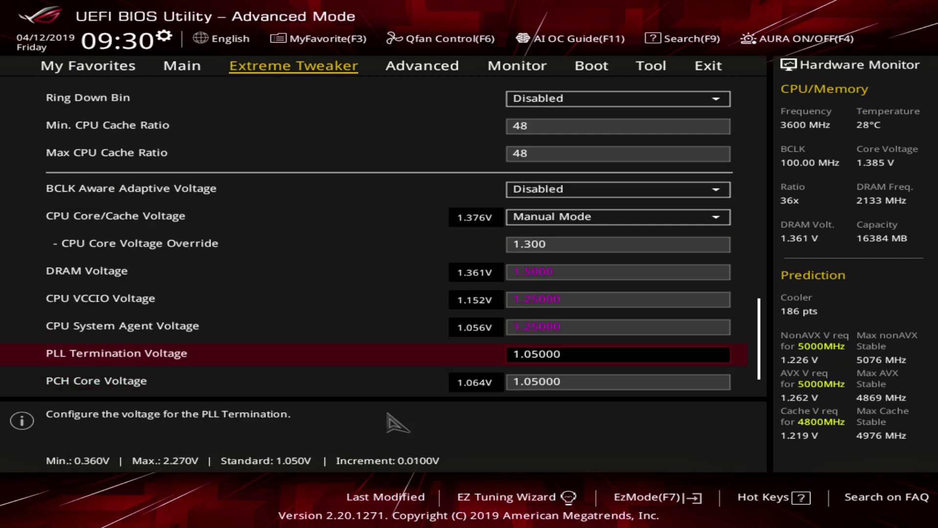
key("Up")
type("2")
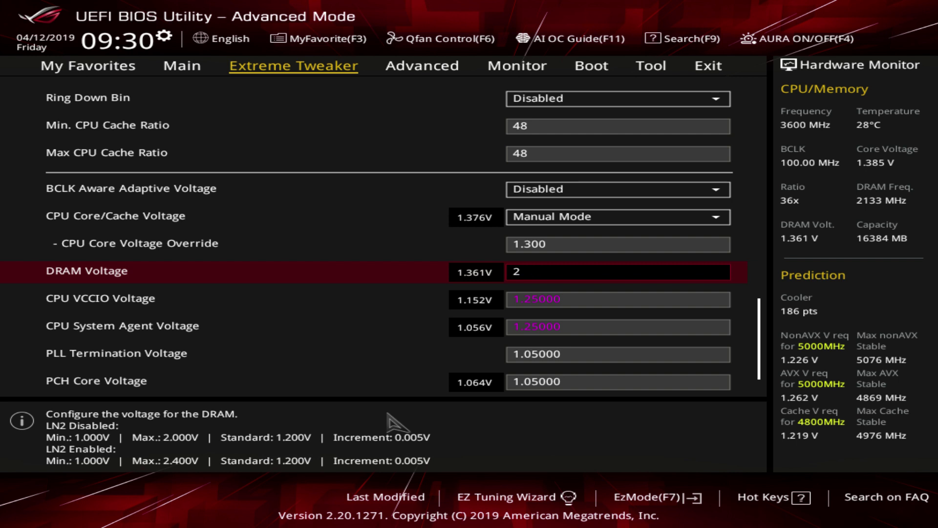
key("Return")
type("1.85")
key("Up")
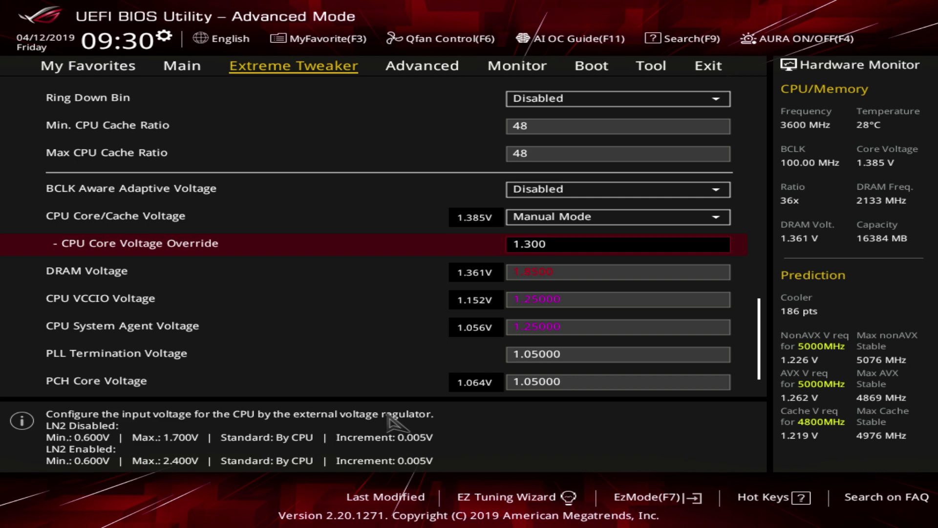
Go back into Tweaker's Paradise and return to the Eventual DRAM Voltage entry.
key("Up")
key("Up")
key("Up")
key("Up")
key("Up")
key("Up")
key("Up")
key("Up")
key("Up")
key("Up")
key("Up")
key("Up")
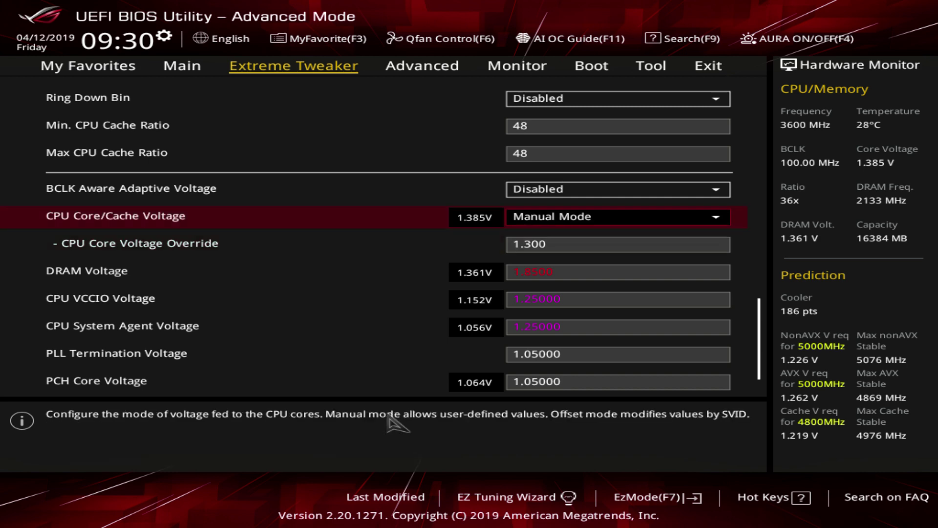
key("Down")
key("Down")
key("Down")
key("Down")
key("Down")
key("Down")
key("Down")
key("Down")
key("Down")
key("Down")
key("Down")
key("Down")
key("Down")
key("Down")
key("Down")
key("Down")
key("Down")
key("Down")
key("Down")
key("Down")
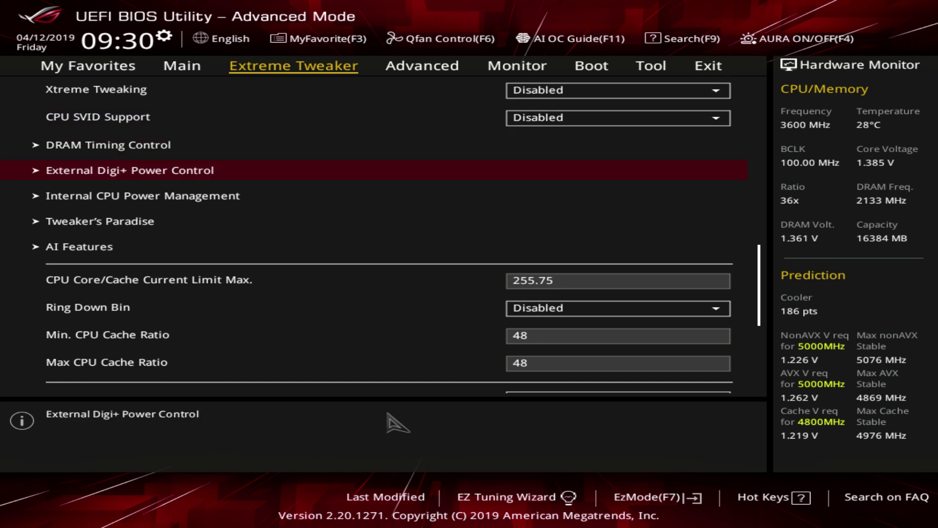
key("Up")
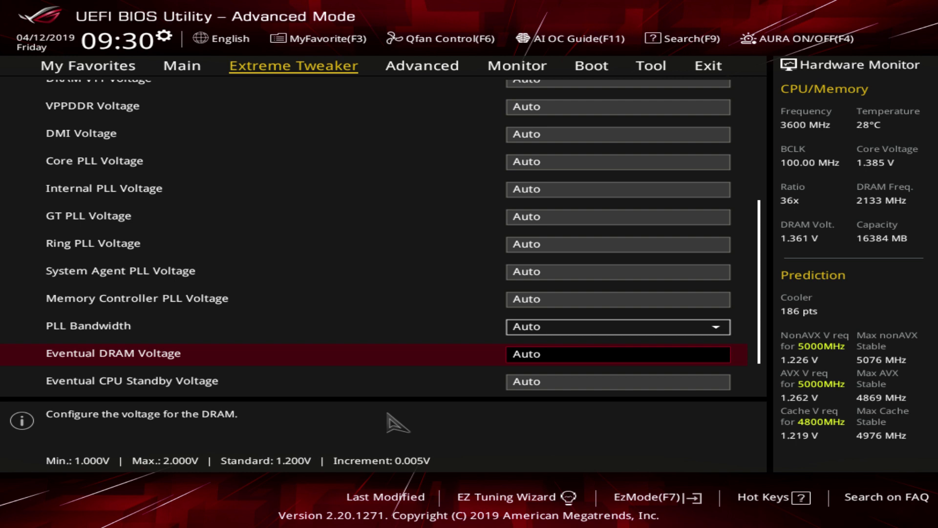
Try an Eventual DRAM Voltage of 2 V and return the entry to Auto.
type("2")
key("Up")
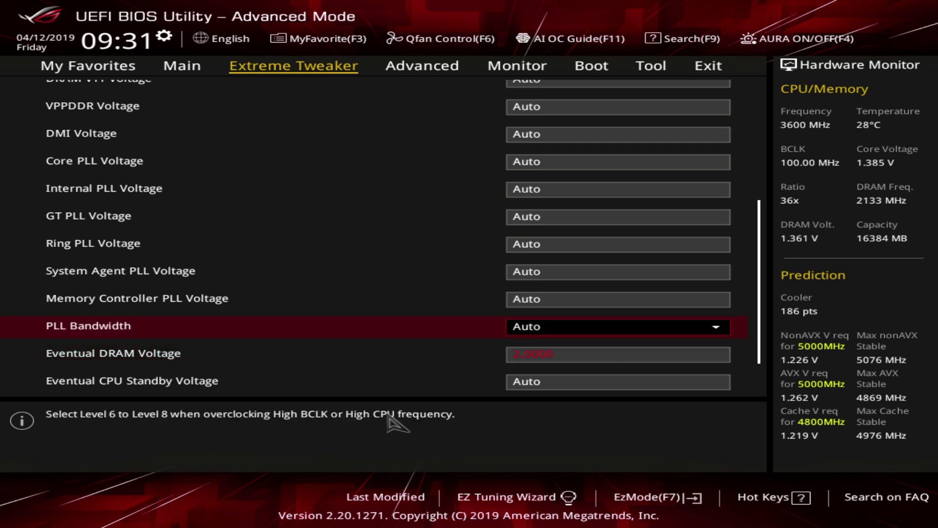
left_click(481, 354)
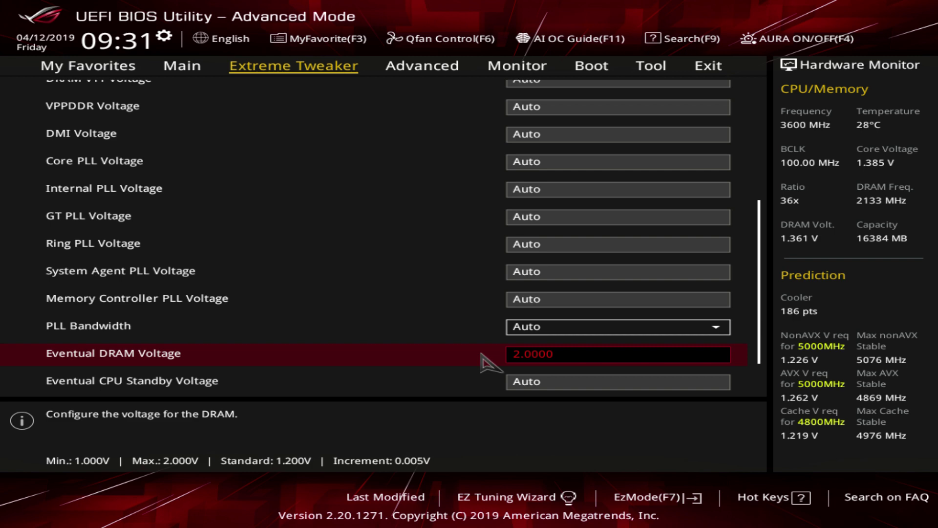
type("a")
Leave Tweaker's Paradise and set the DRAM Voltage in the main Extreme Tweaker list to 1.5 V.
key("Down")
key("Down")
key("Down")
key("Down")
key("Down")
key("Down")
key("Down")
key("Down")
key("Down")
key("Down")
key("Down")
key("Down")
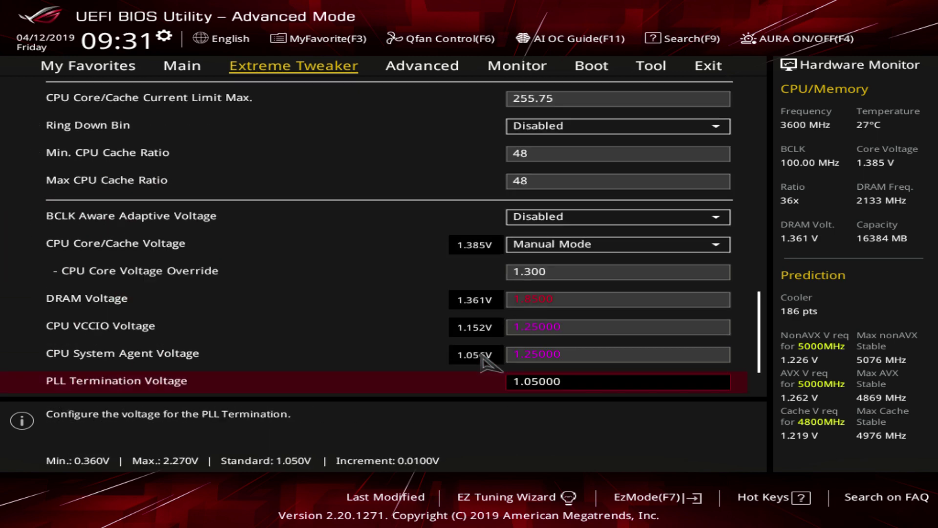
key("Up")
key("Up")
key("Up")
type("1.5")
key("Up")
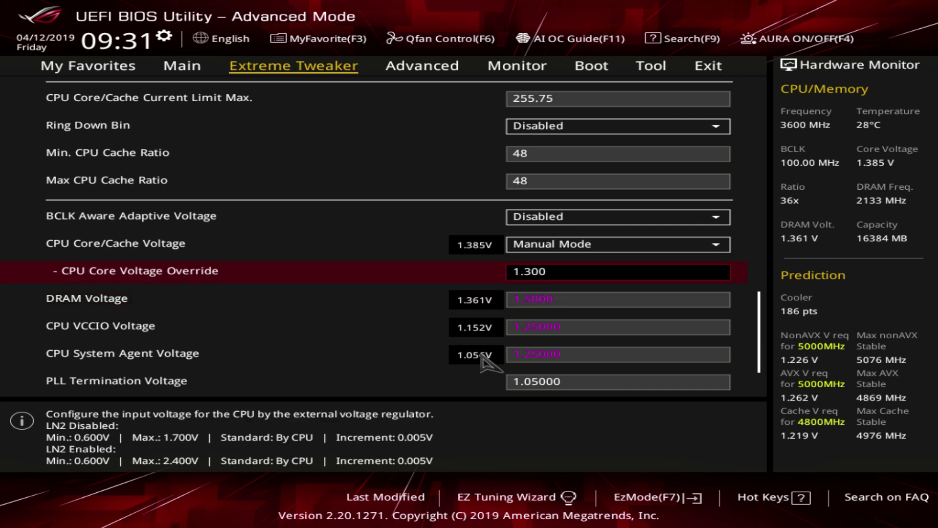
Reopen Tweaker's Paradise and check the description and voltage range of the Eventual CPU Standby Voltage entry.
key("Up")
key("Up")
key("Up")
key("Up")
key("Up")
key("Up")
key("Up")
key("Up")
key("Up")
key("Up")
key("Up")
key("Up")
key("Up")
key("Up")
key("Up")
key("Up")
key("Down")
key("Down")
key("Down")
key("Down")
key("Down")
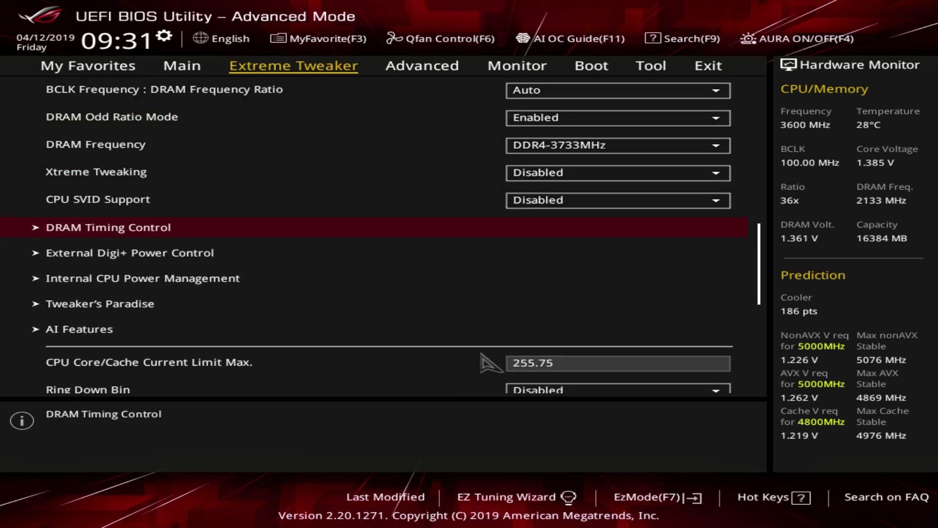
key("Down")
key("Down")
key("Down")
key("Down")
key("Down")
key("Down")
key("Down")
key("Down")
key("Down")
key("Down")
key("Down")
key("Down")
key("Down")
key("Down")
key("Down")
key("Down")
key("Down")
key("Down")
key("Down")
key("Down")
key("Down")
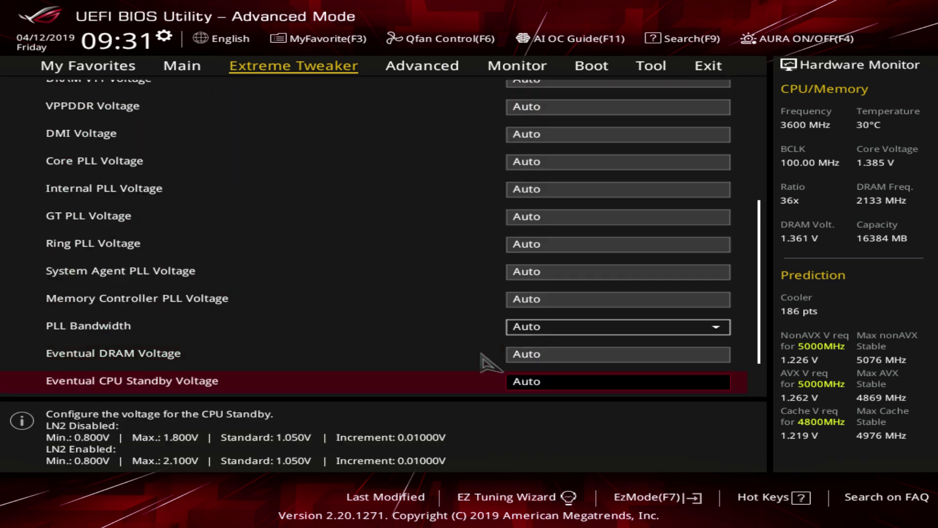
key("Down")
key("Up")
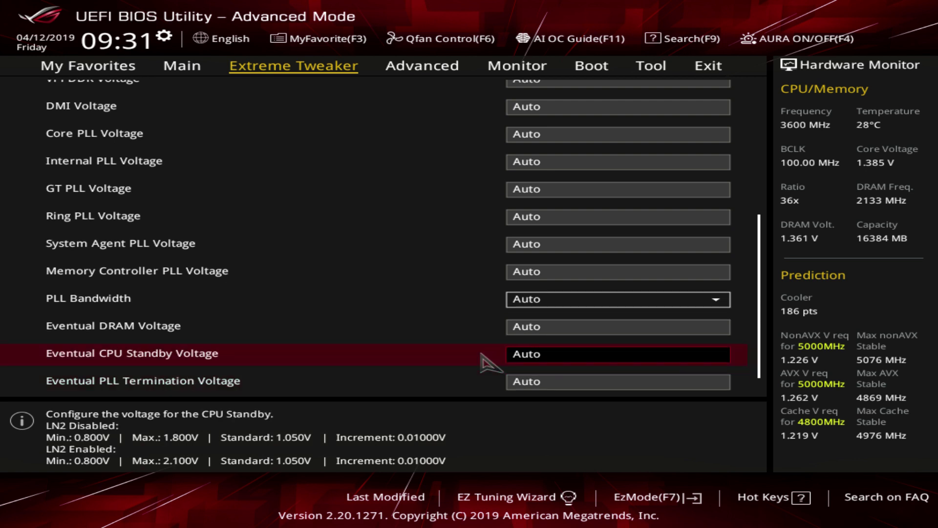
Check the CPU Standby Voltage and PCH Core Voltage entries in the main Extreme Tweaker list.
scroll(488, 362, "up", 20)
scroll(489, 363, "down", 14)
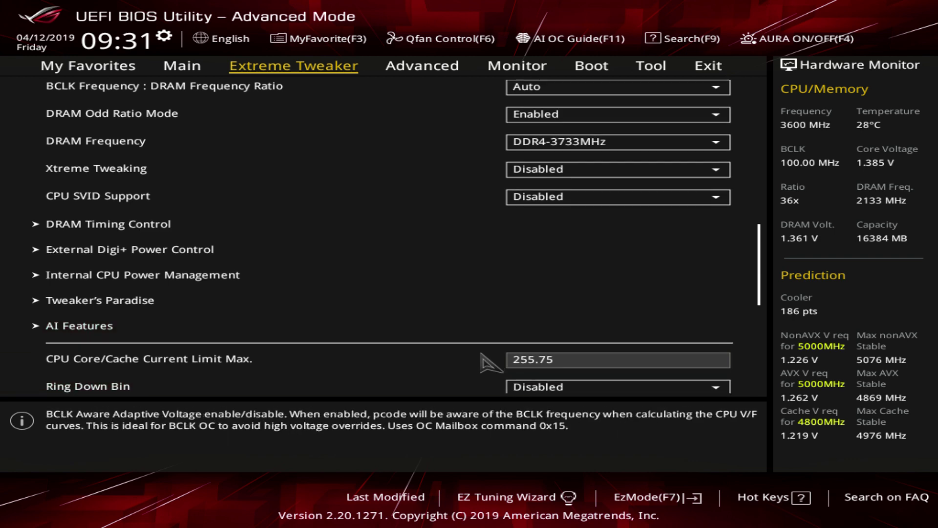
key("Up")
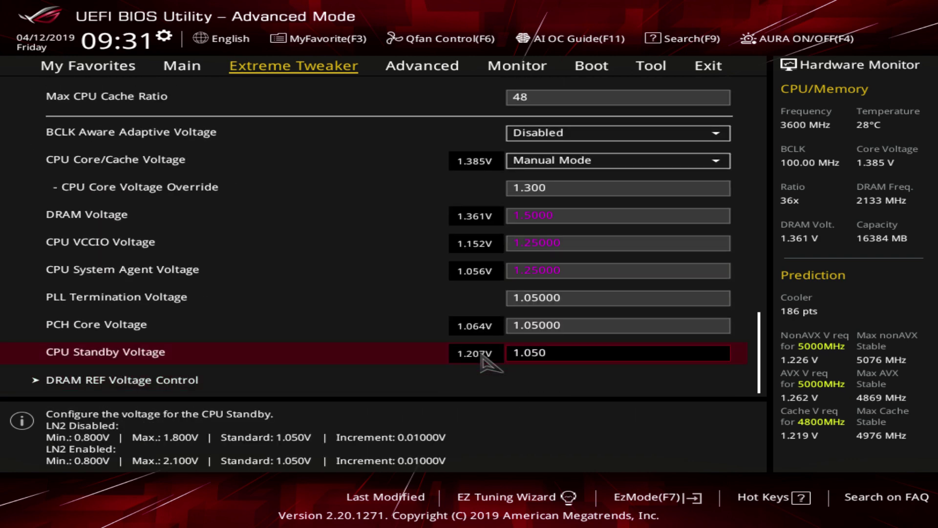
scroll(489, 362, "up", 12)
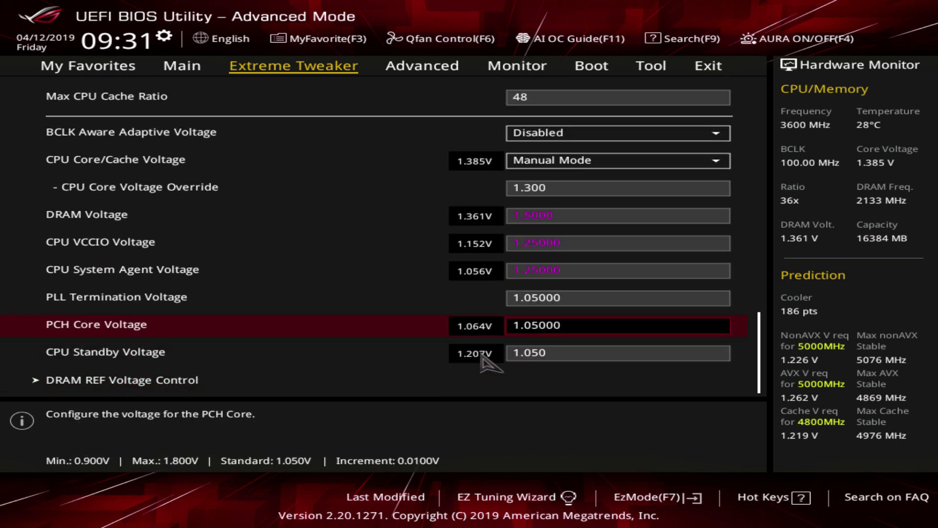
Open External Digi+ Power Control and check the CPU Standby Boot Voltage entry under Boot Voltages.
scroll(486, 363, "up", 2)
scroll(487, 363, "down", 2)
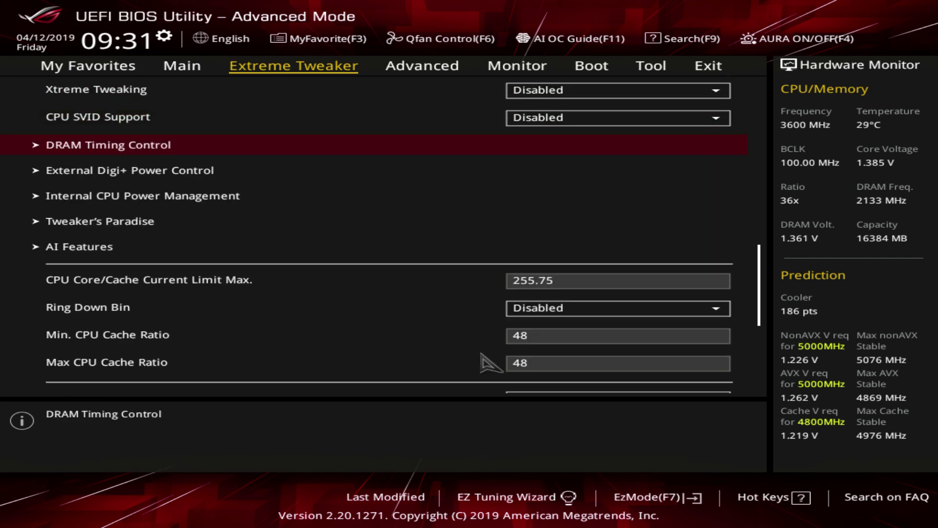
key("Return")
scroll(488, 362, "down", 17)
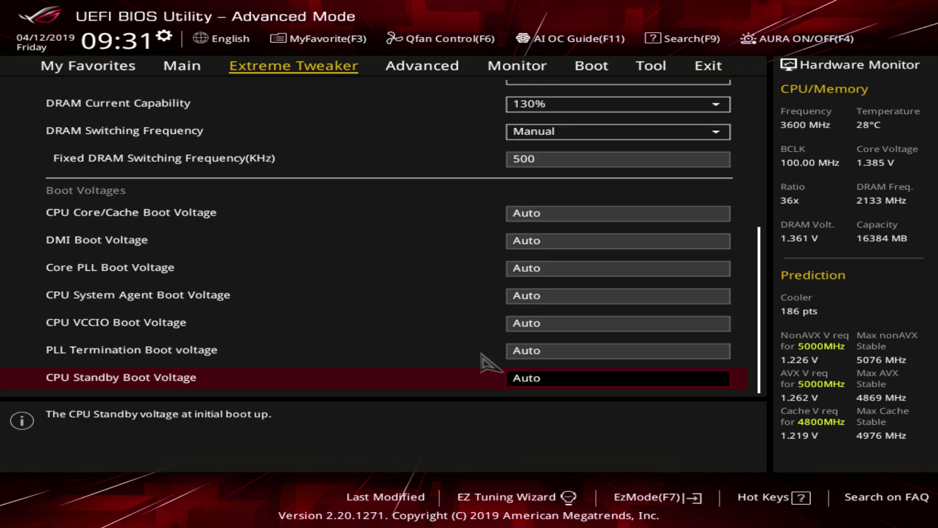
View the Eventual PLL Termination Voltage in Tweaker's Paradise and compare it with the termination and standby voltages in the main Extreme Tweaker list.
key("Escape")
scroll(481, 362, "down", 20)
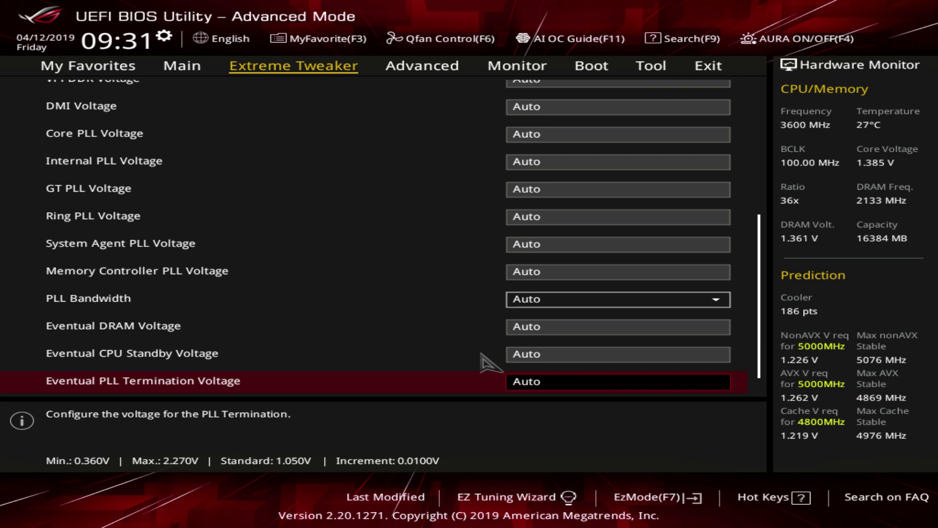
key("Escape")
key("Down")
key("Down")
key("Down")
key("Down")
key("Down")
key("Down")
key("Down")
key("Down")
key("Down")
key("Down")
key("Down")
key("Down")
key("Down")
key("Down")
key("Down")
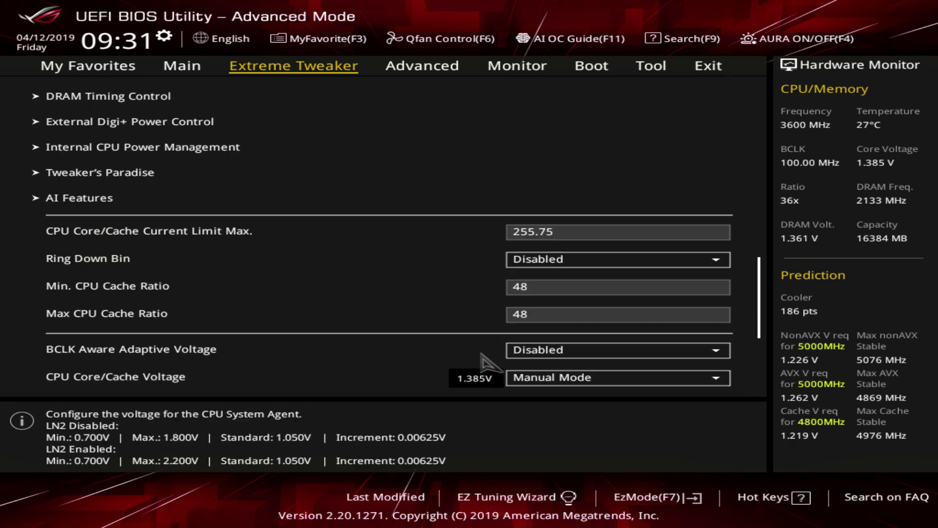
key("Up")
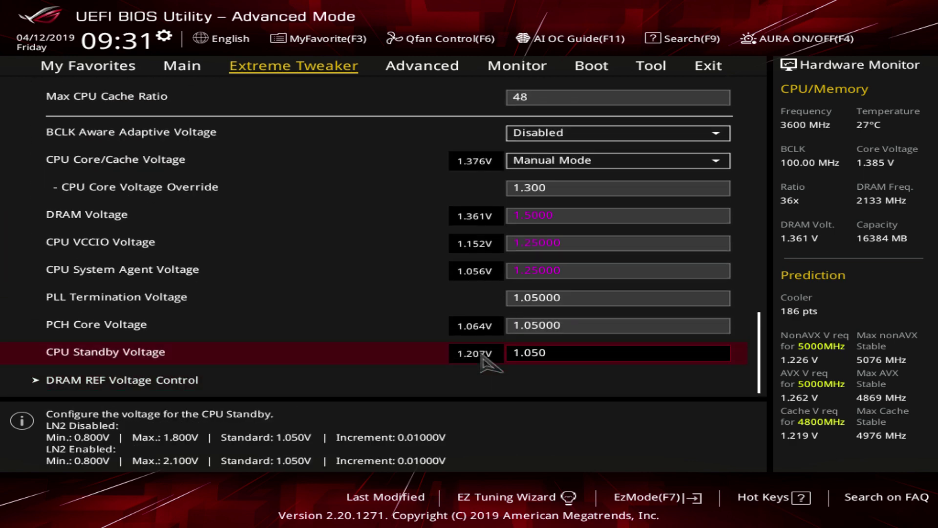
Return to Tweaker's Paradise and go to the Eventual CPU Standby Voltage entry.
key("Escape")
key("Escape")
key("Up")
key("Up")
key("Up")
key("Up")
key("Up")
key("Up")
key("Up")
key("Up")
key("Up")
key("Up")
key("Up")
key("Up")
key("Up")
key("Up")
key("Up")
key("Up")
key("Up")
key("Up")
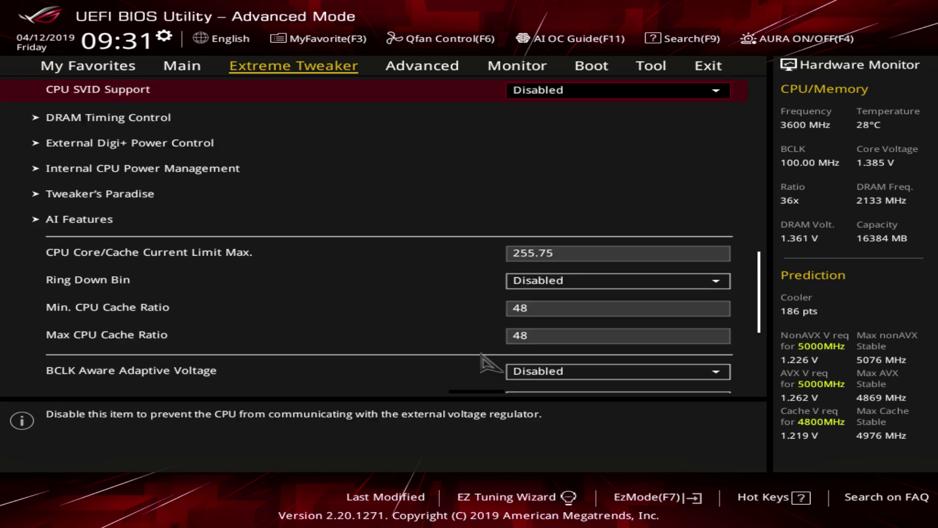
key("Down")
key("Down")
key("Down")
key("Down")
key("Down")
key("Down")
key("Down")
key("Down")
key("Down")
key("Down")
key("Down")
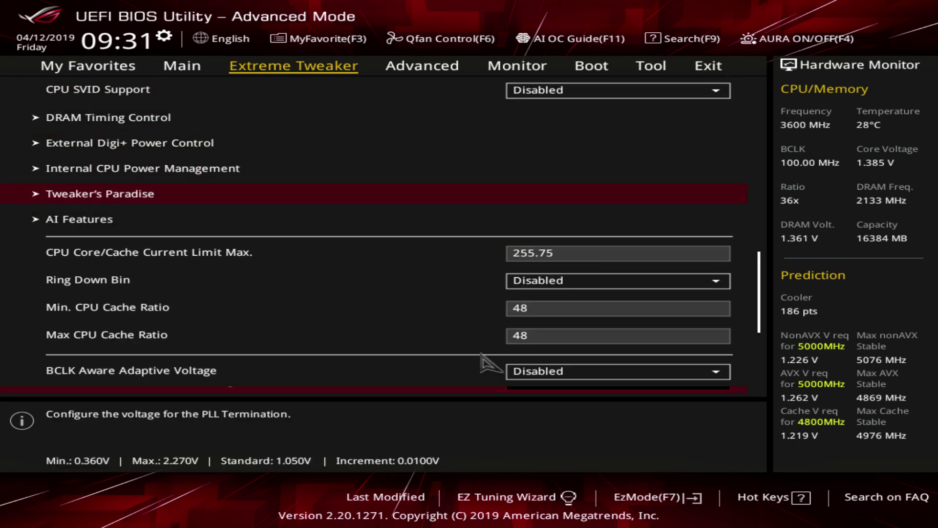
key("Up")
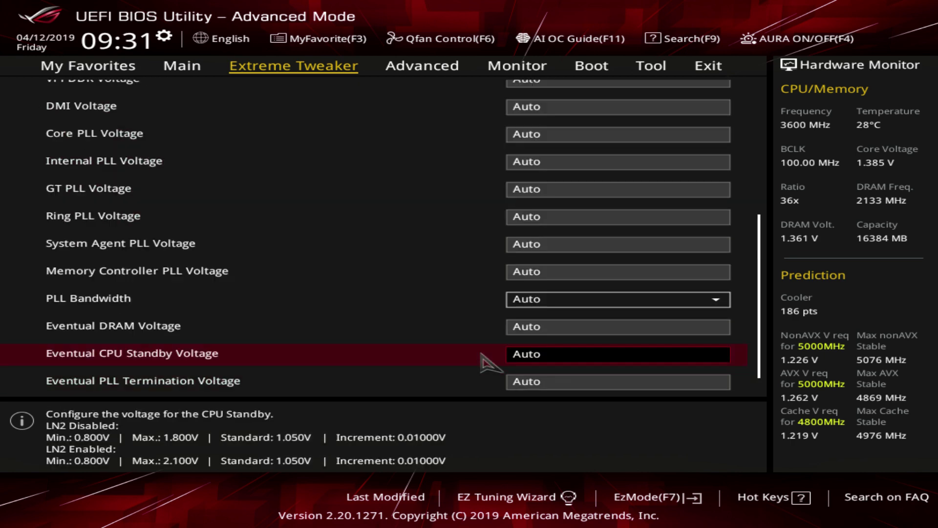
Check the descriptions and voltage ranges of the Eventual PLL Termination Voltage and Eventual DMI Voltage entries.
key("Down")
key("Down")
key("Up")
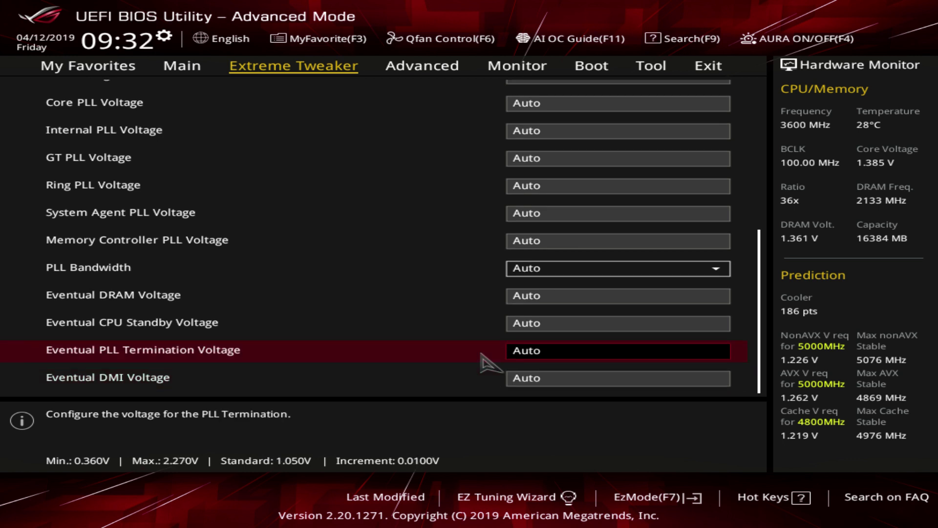
key("Down")
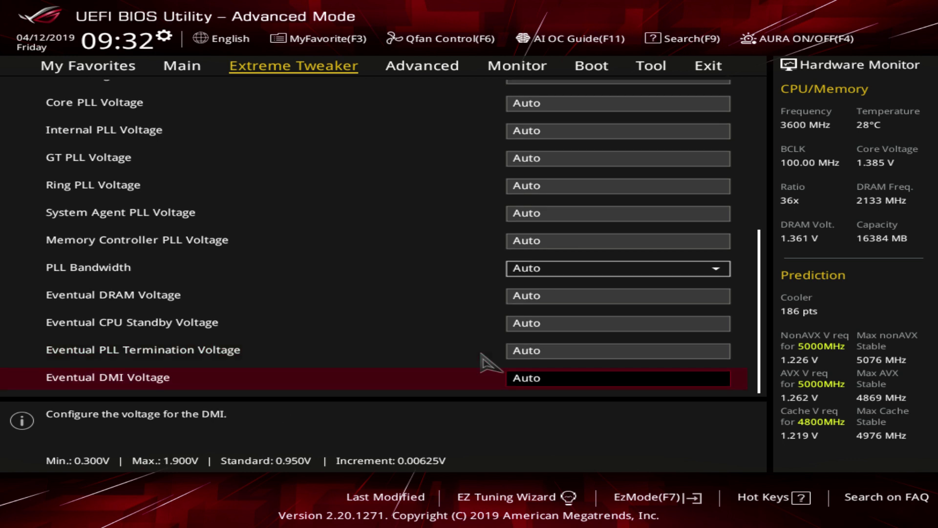
key("Up")
Leave Tweaker's Paradise and examine the AI Features options from Package Temperature Threshold to Recalibrate Cooler.
key("Escape")
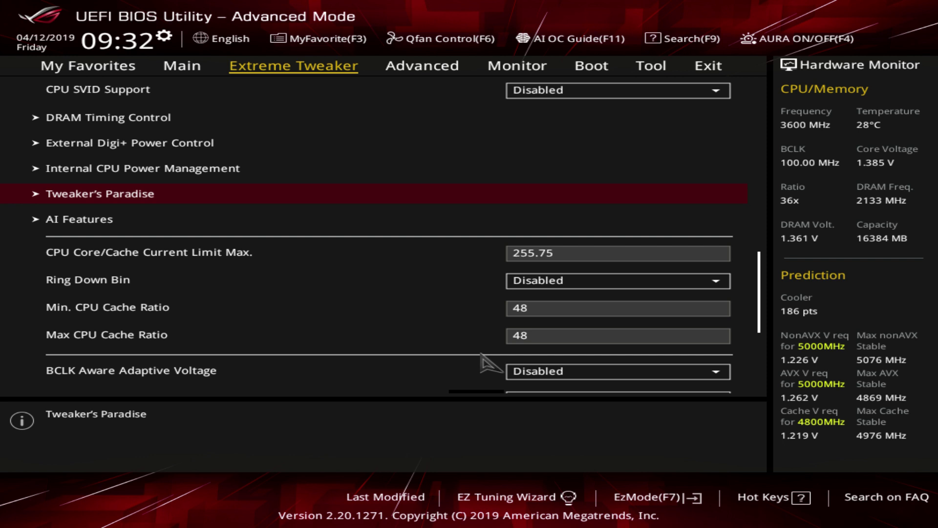
key("Down")
key("Return")
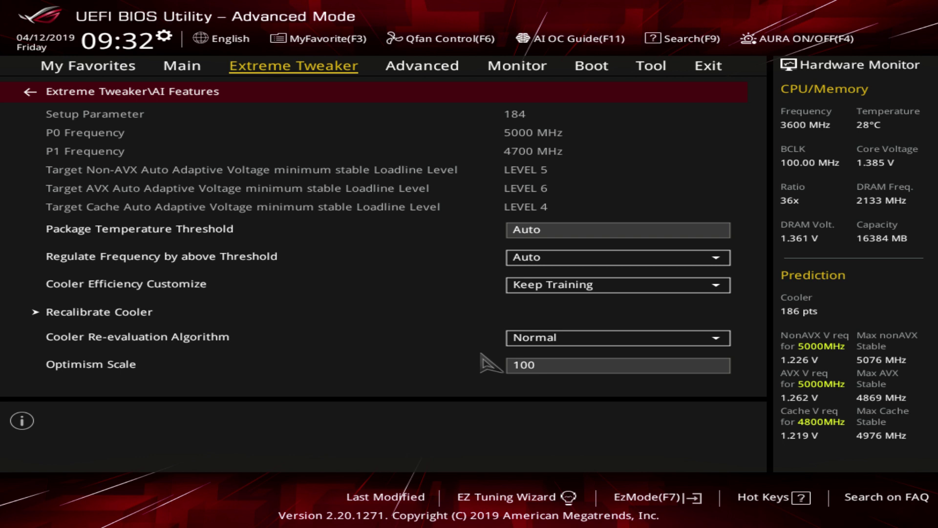
key("Down")
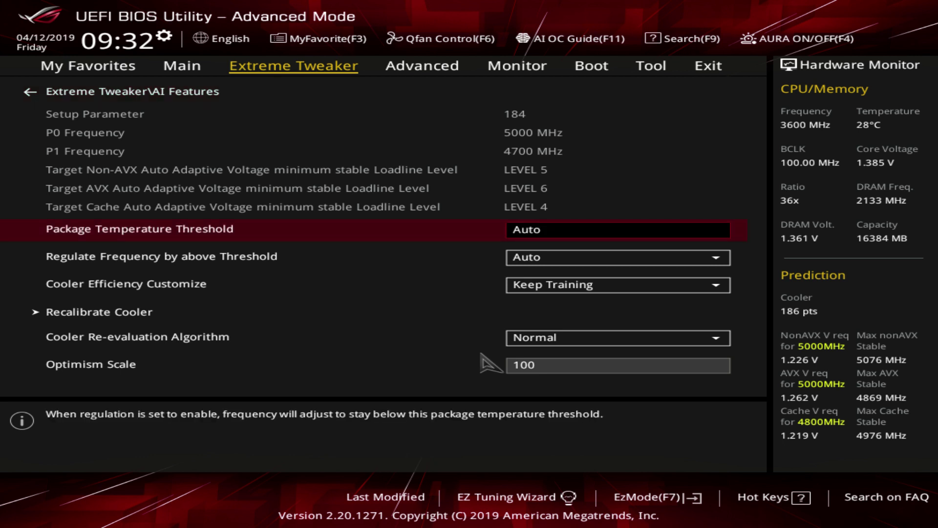
key("Down")
key("Down")
key("Down")
key("Down")
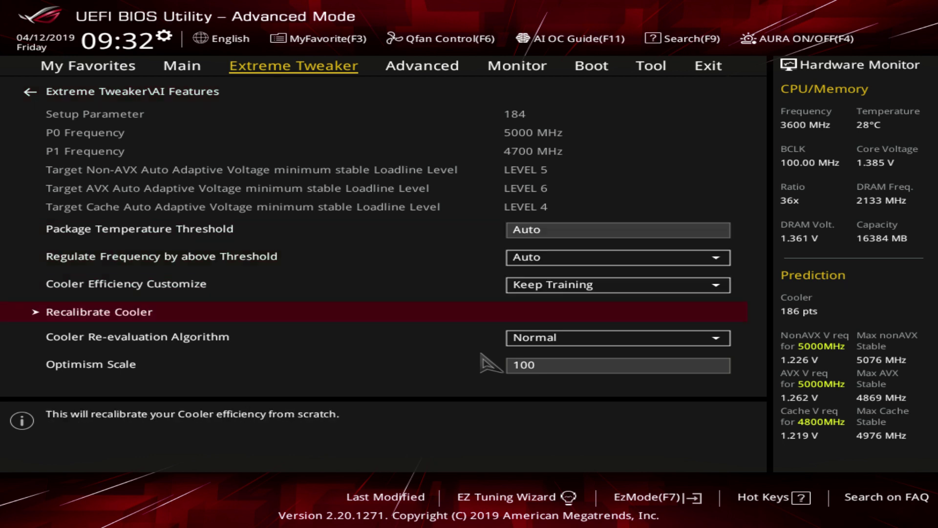
key("Up")
key("Escape")
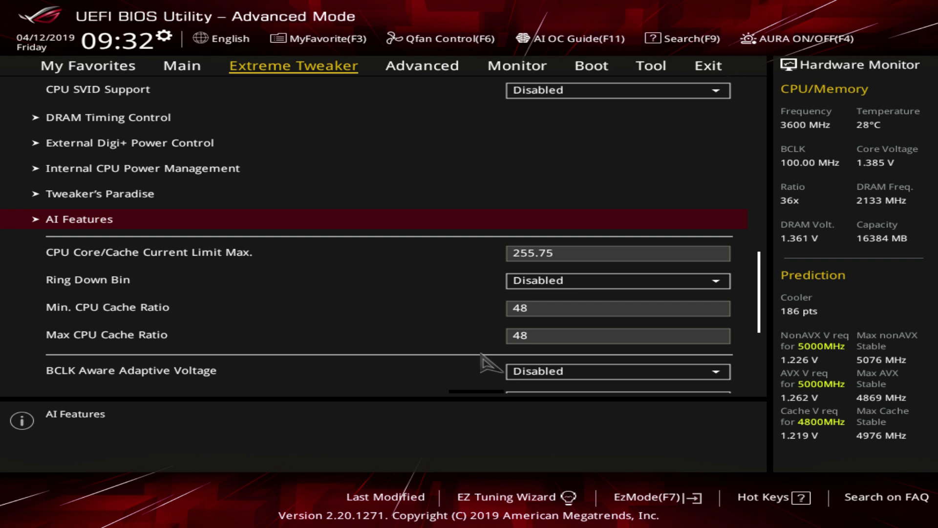
Switch from Extreme Tweaker to the Advanced settings and select Platform Misc Configuration.
key("Right")
key("Up")
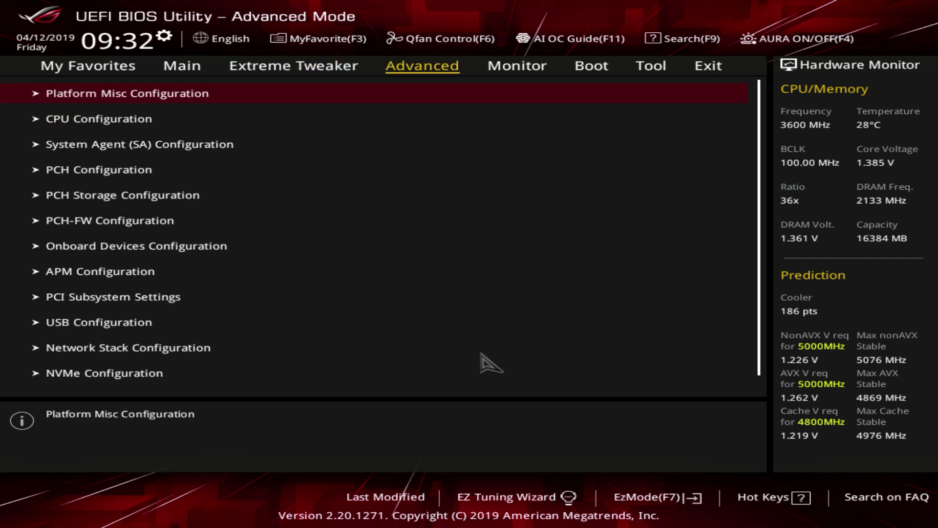
Open Platform Misc Configuration and look through its PCI Express power management settings.
key("Return")
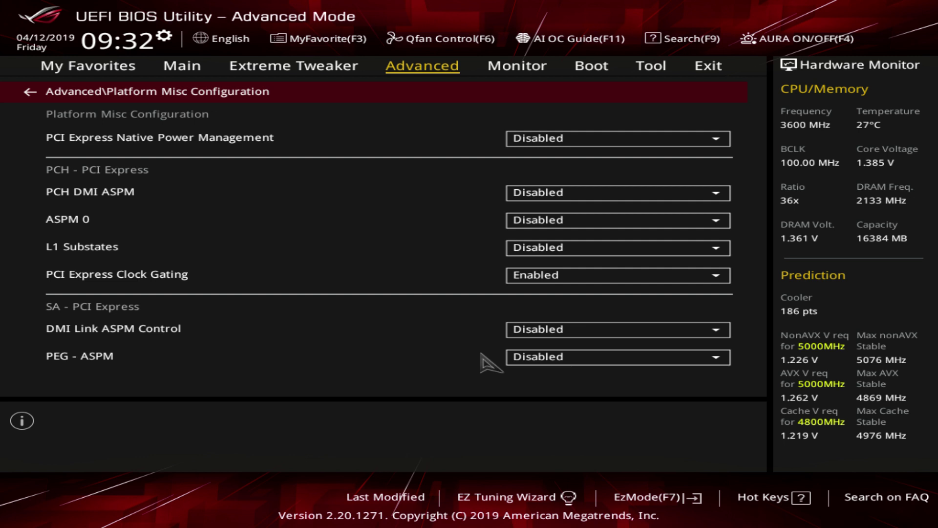
key("Down")
key("Down")
key("Down")
key("Down")
key("Down")
key("Down")
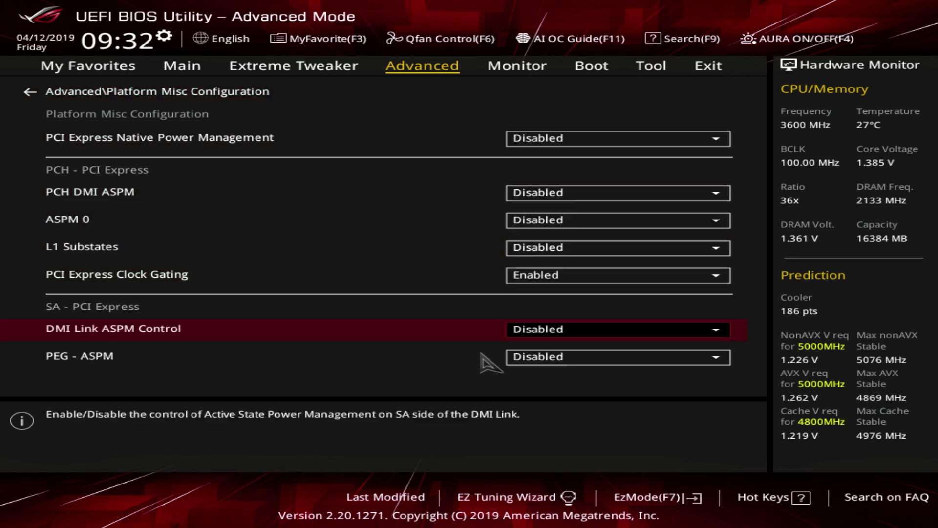
key("Down")
key("Up")
key("Up")
key("Up")
key("Up")
key("Up")
key("Up")
key("Up")
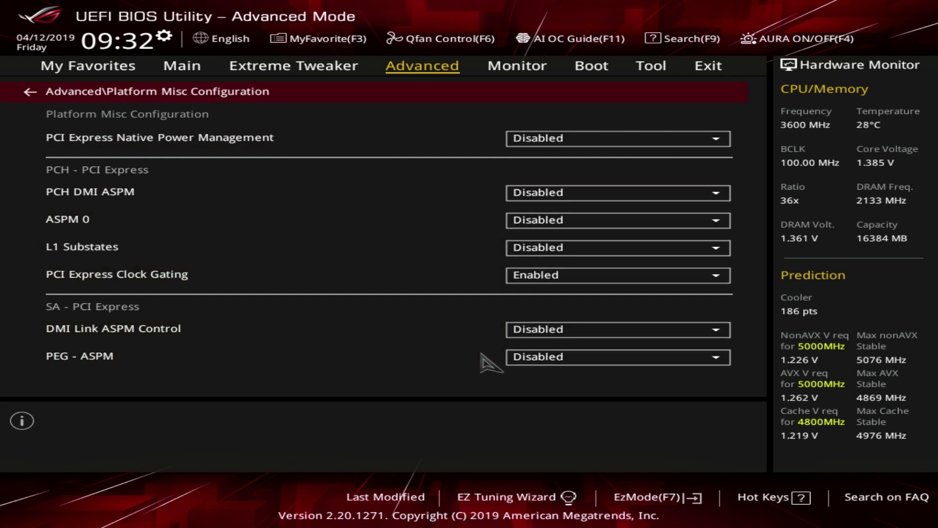
Examine the available options for PCI Express Native Power Management and PCH DMI ASPM.
key("Down")
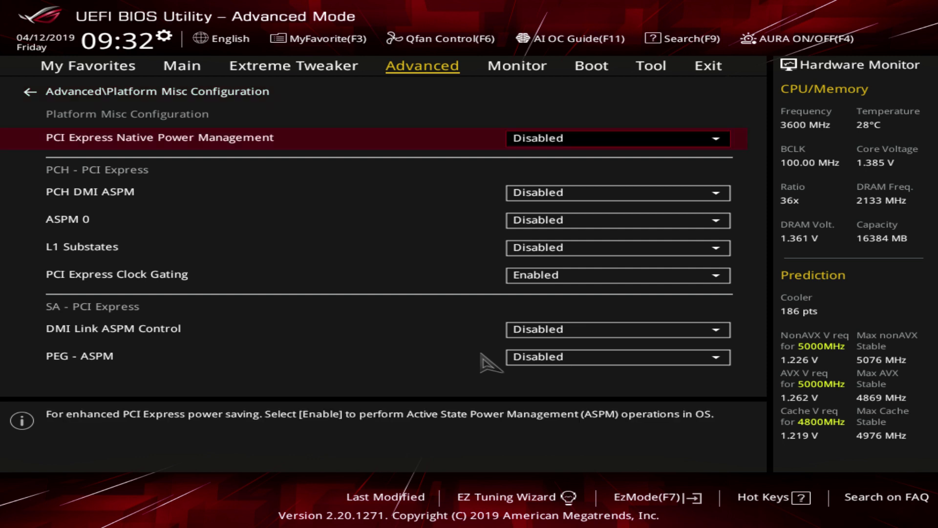
key("Return")
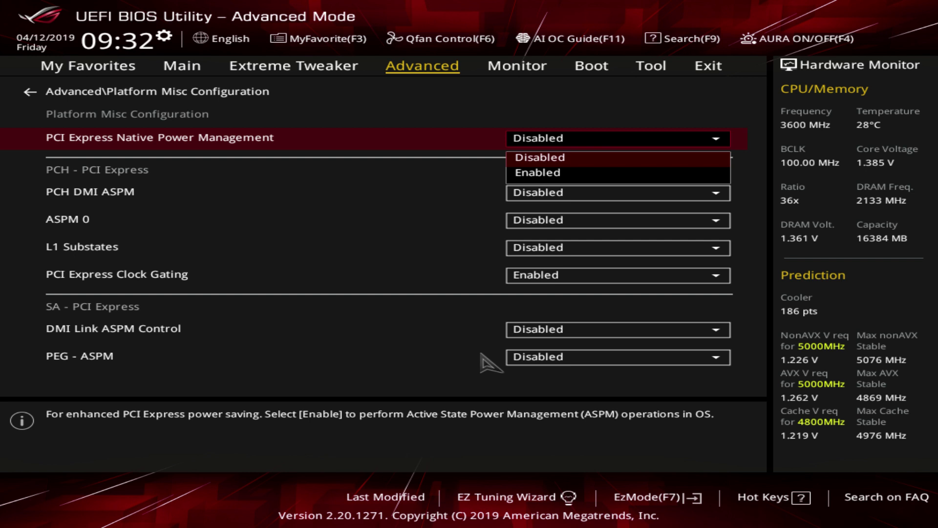
key("Escape")
key("Down")
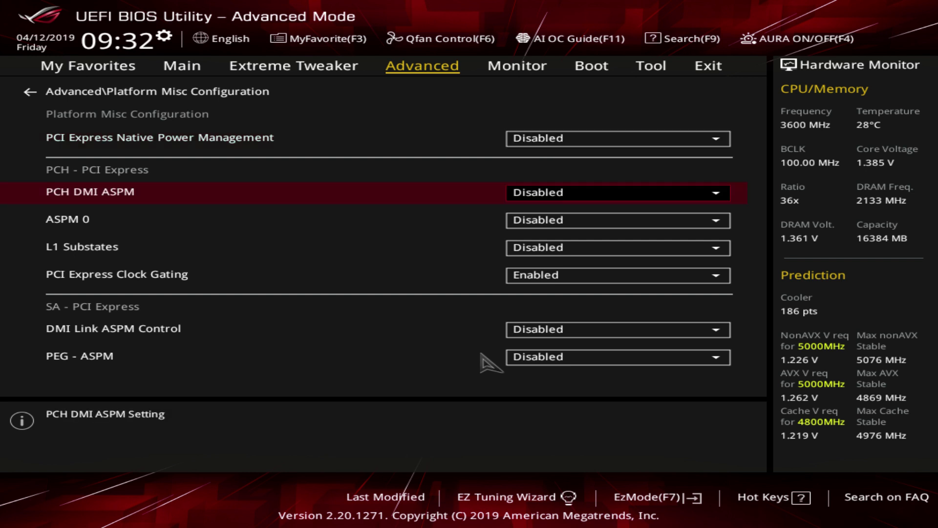
key("Return")
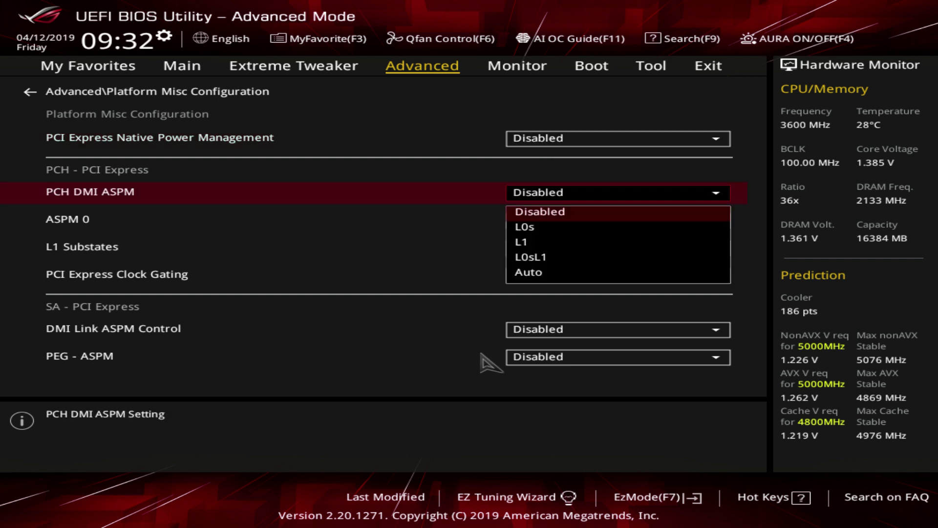
key("Escape")
Examine the available options for ASPM 0, L1 Substates and PCI Express Clock Gating.
key("Down")
key("Return")
key("Escape")
key("Down")
key("Return")
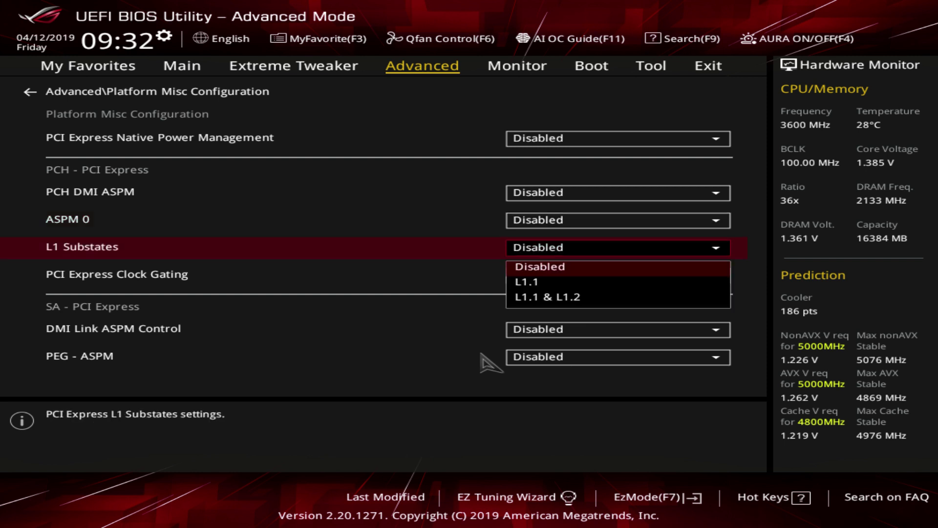
key("Escape")
key("Down")
key("Return")
key("Escape")
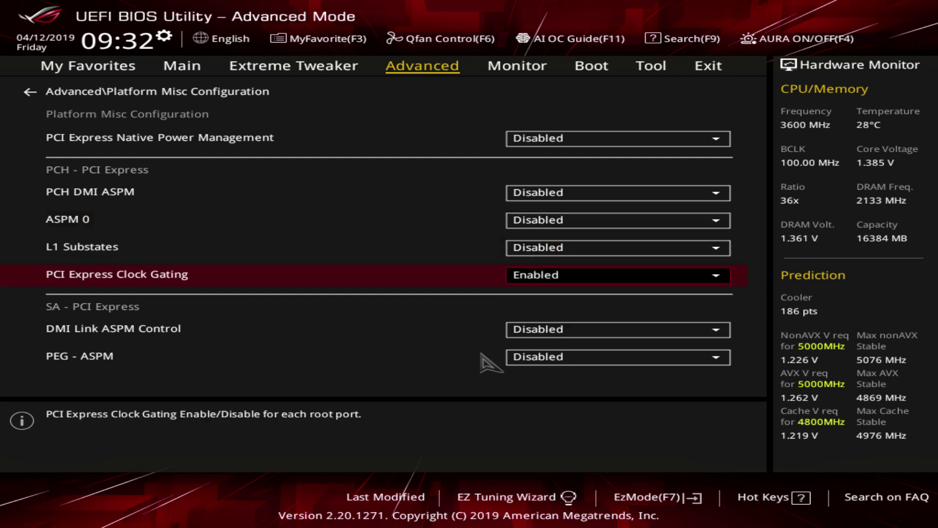
Examine the available options for DMI Link ASPM Control and PEG - ASPM.
key("Down")
key("Return")
key("Escape")
key("Down")
key("Return")
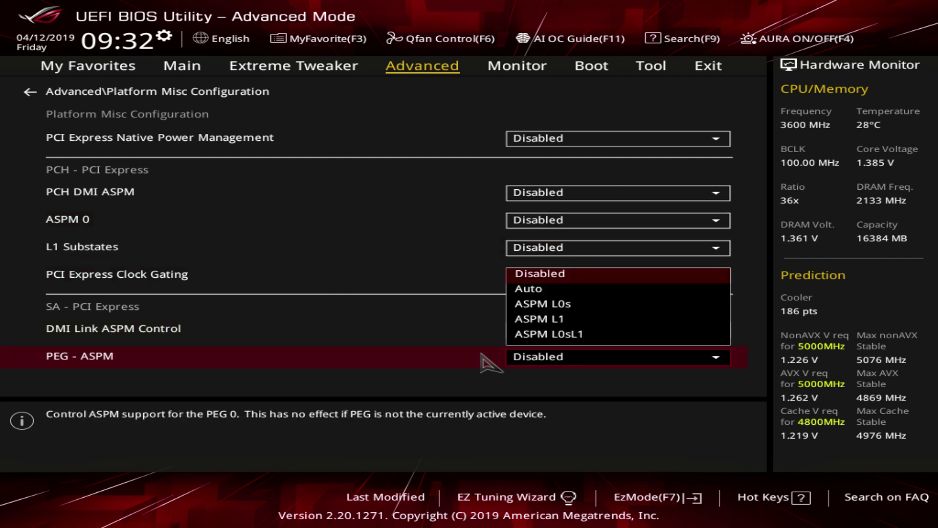
key("Escape")
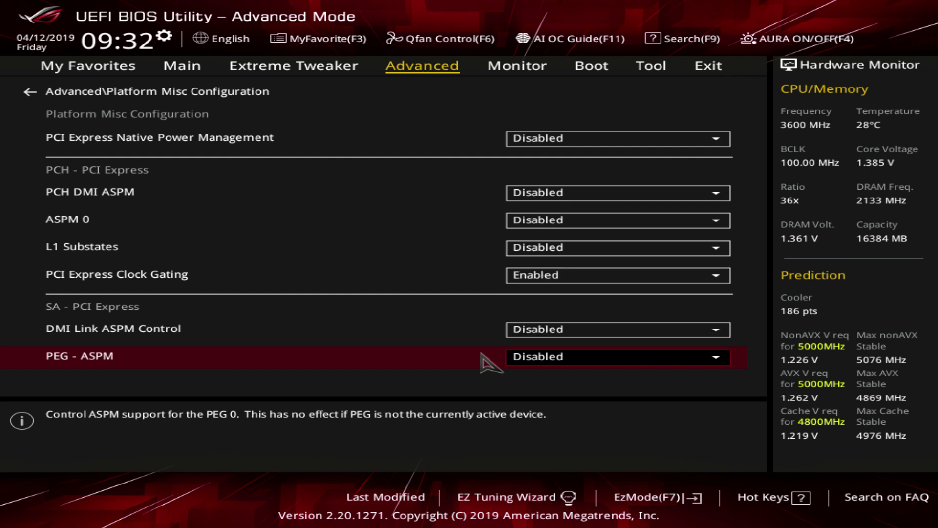
Review the help descriptions of the PCI Express settings from PEG - ASPM back up to PCH DMI ASPM.
key("Up")
key("Down")
key("Up")
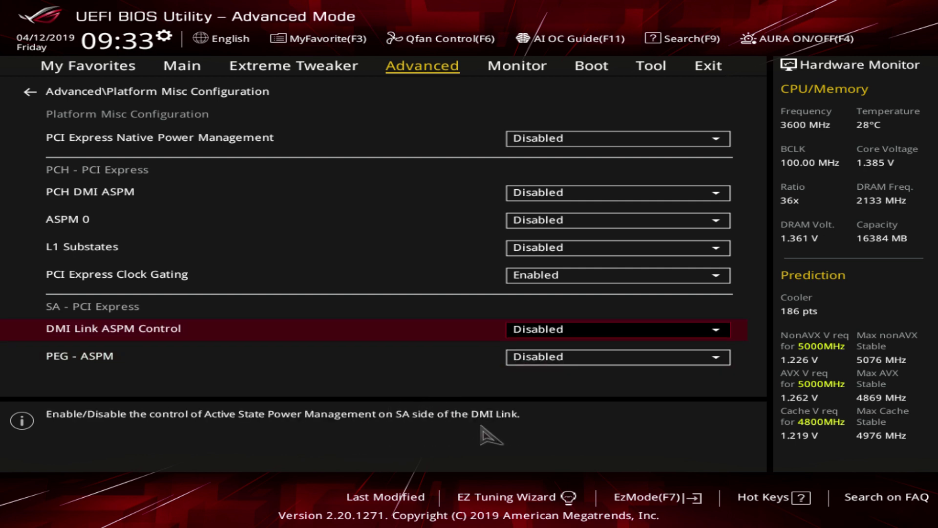
key("Down")
key("Up")
key("Up")
key("Up")
key("Up")
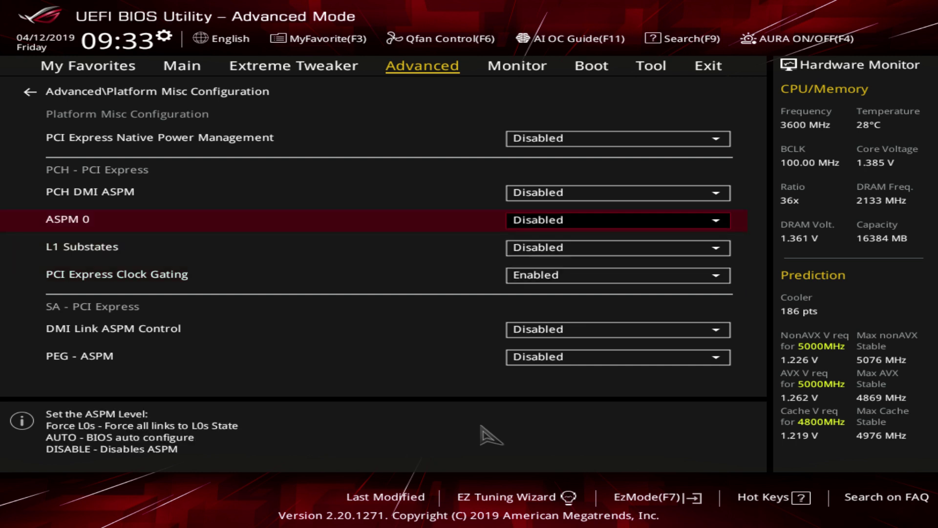
key("Up")
key("Up")
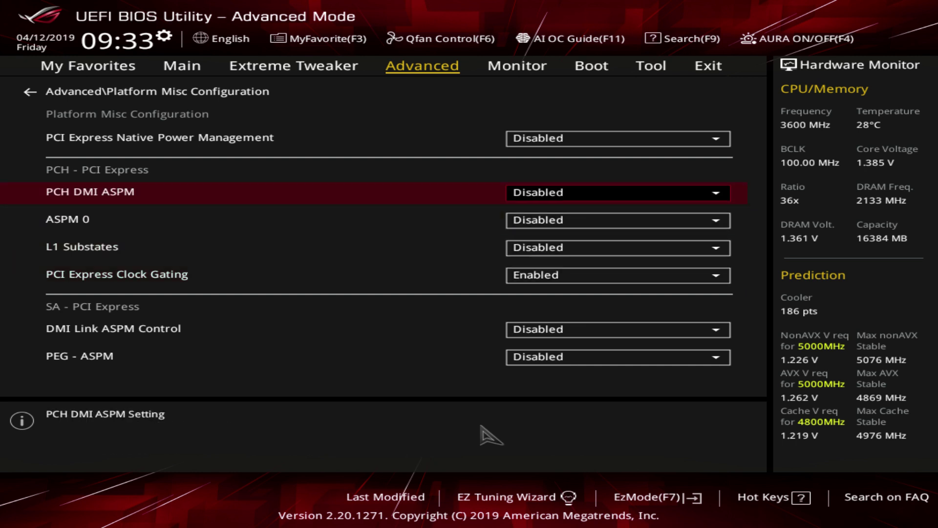
Open CPU Configuration and look over the processor details and the settings beneath them.
key("Escape")
key("Down")
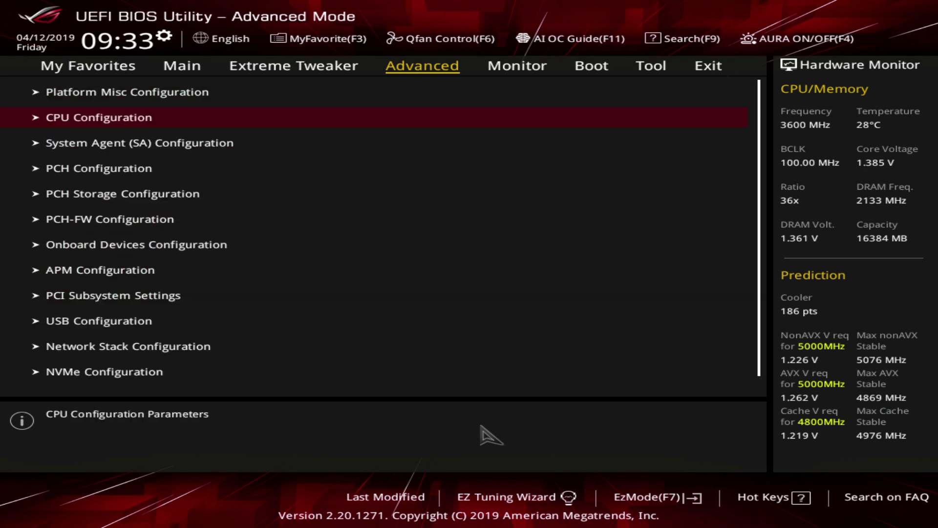
key("Return")
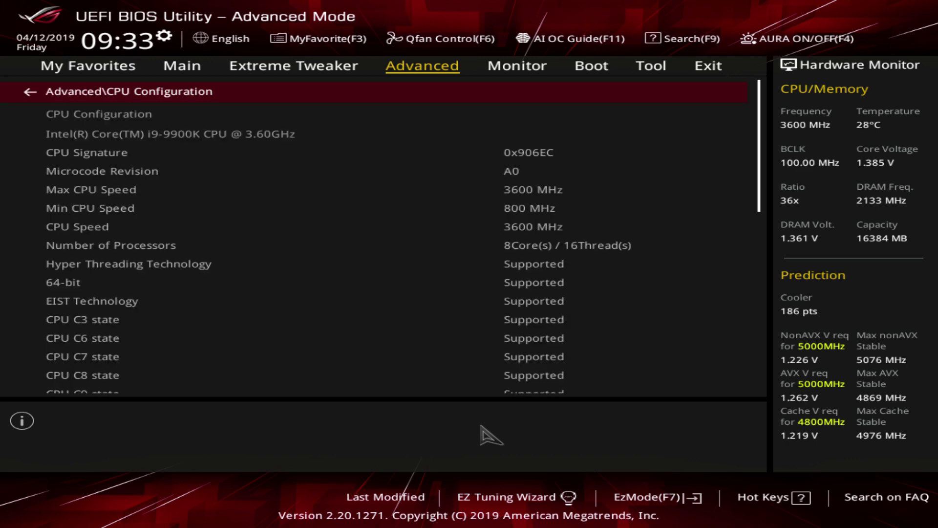
key("Up")
key("Down")
key("Up")
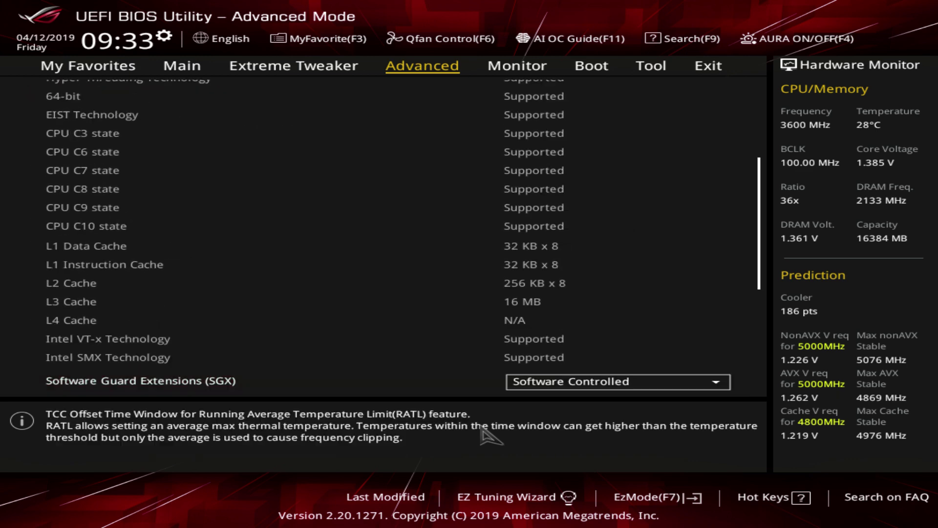
key("Up")
key("Down")
key("Down")
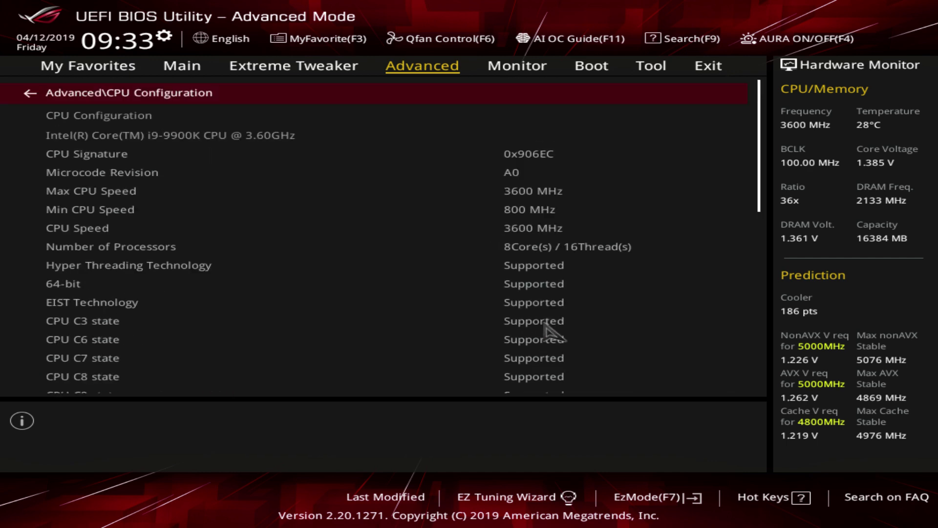
key("Up")
key("Down")
key("Up")
key("Up")
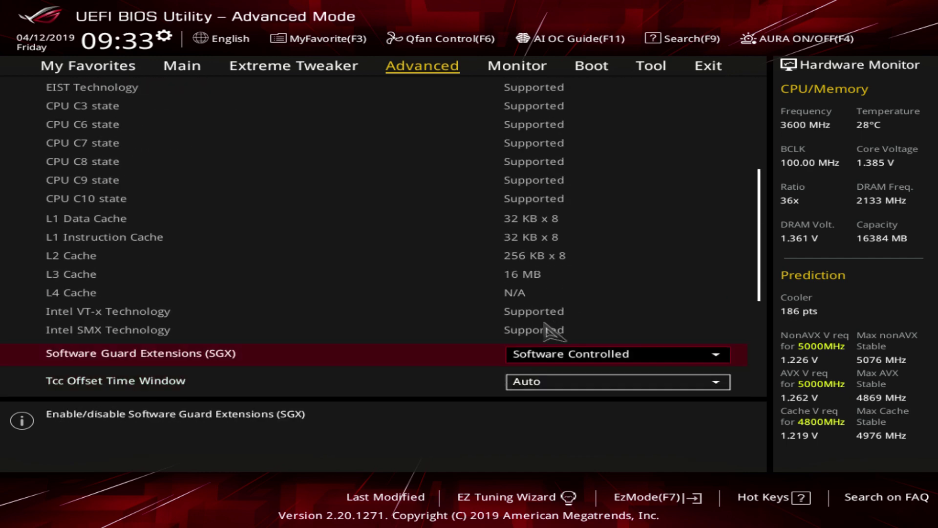
Set Software Guard Extensions (SGX) to Disabled in CPU Configuration.
key("Down")
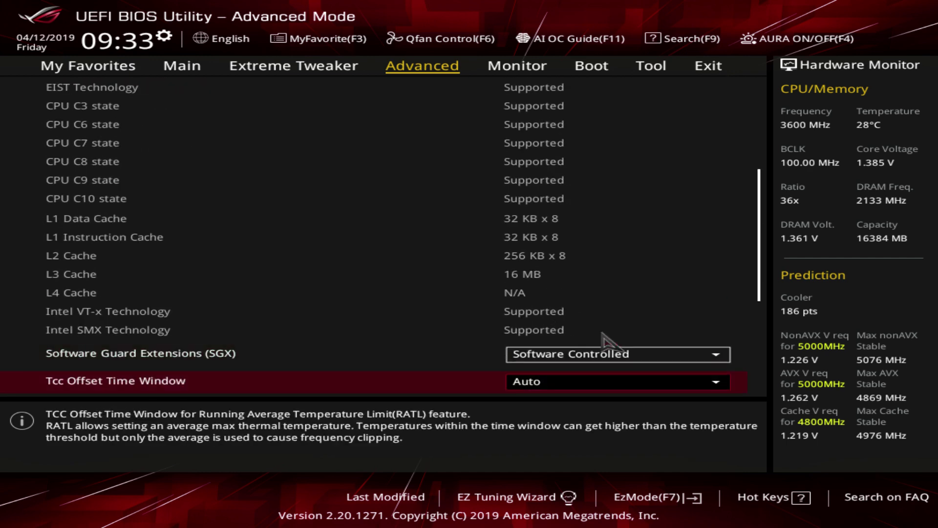
key("Up")
key("Return")
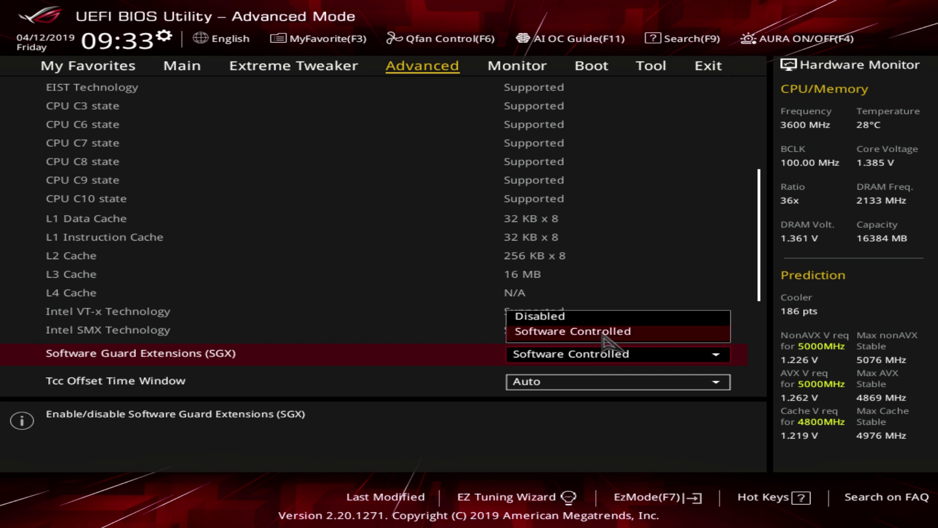
key("Return")
key("Down")
key("Down")
key("Up")
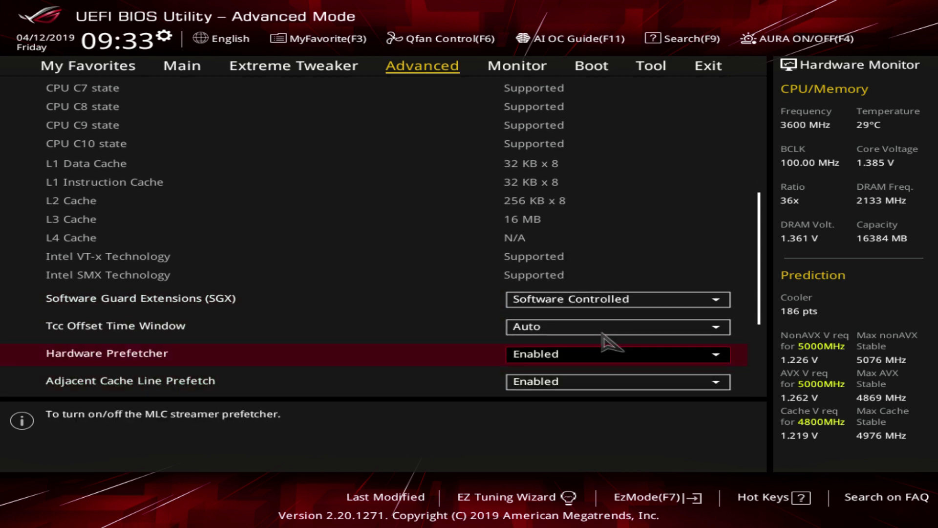
key("Up")
key("Up")
key("Return")
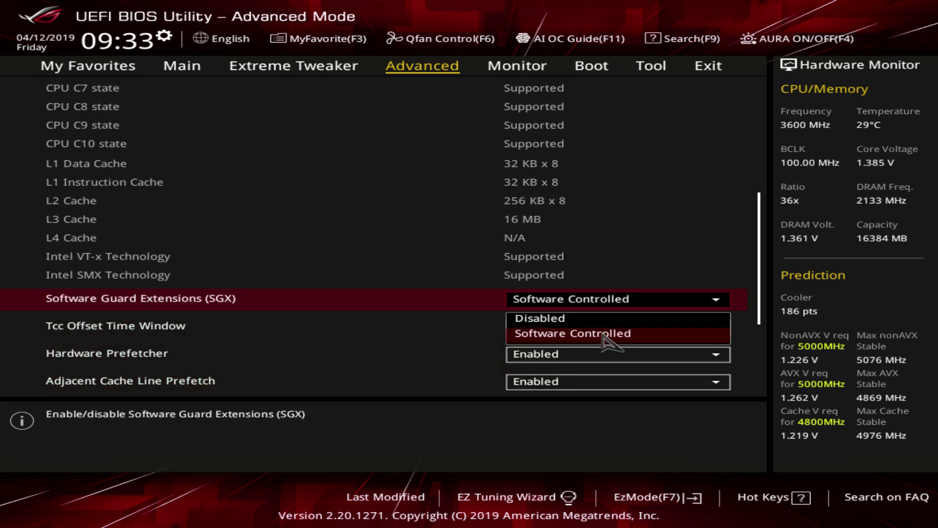
key("Up")
key("Return")
Examine the options for Tcc Offset Time Window, keeping it on Auto.
key("Down")
key("Return")
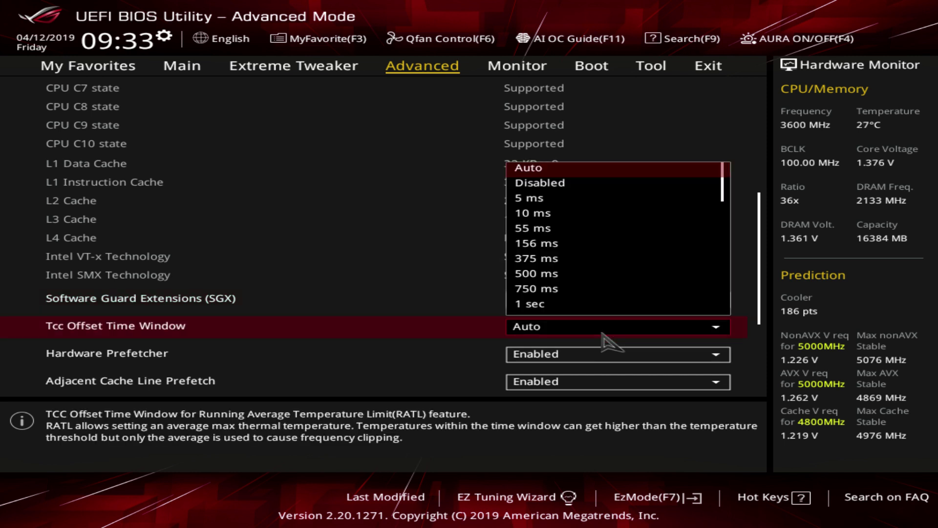
key("Down")
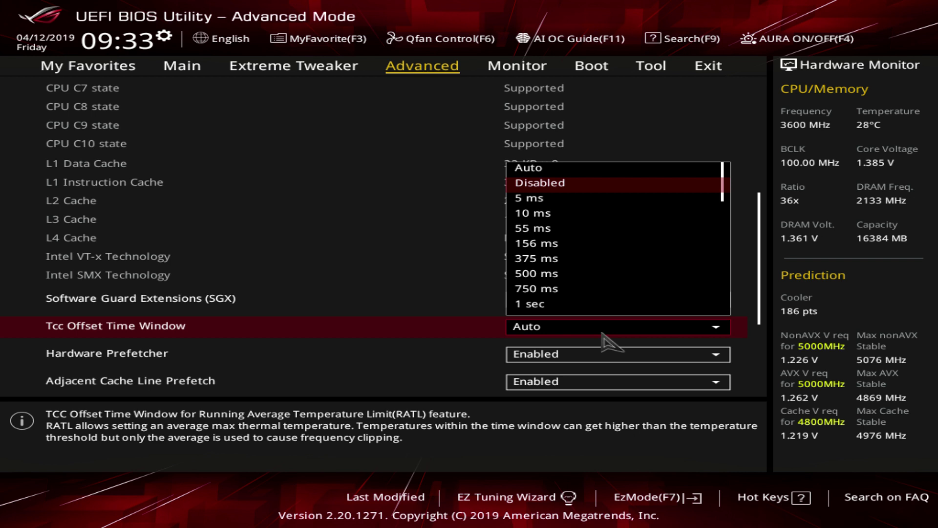
key("Up")
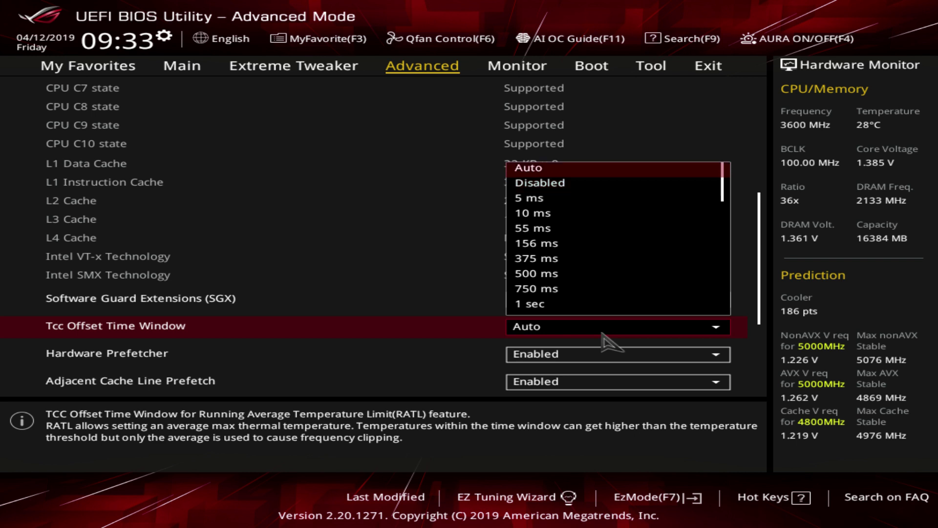
key("Return")
key("Up")
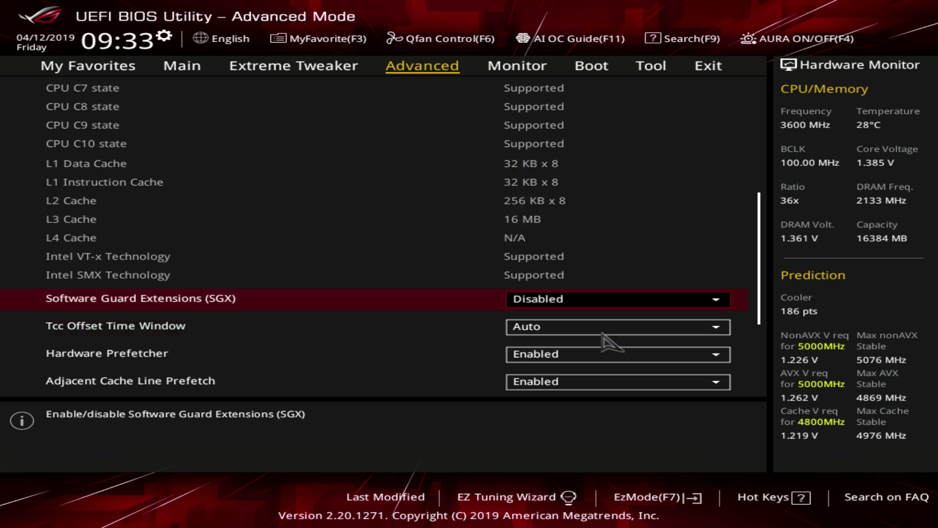
key("Down")
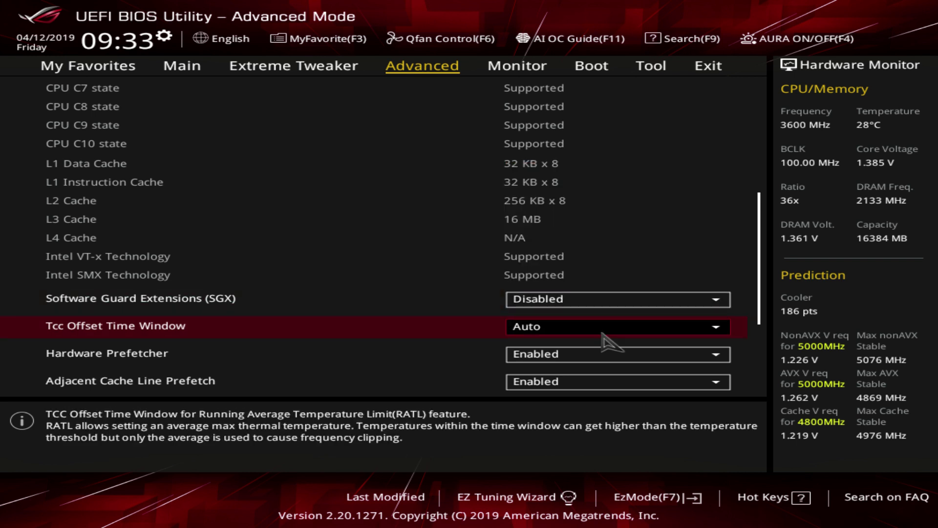
Examine the options for Hardware Prefetcher and Adjacent Cache Line Prefetch without changing them.
key("Down")
key("Return")
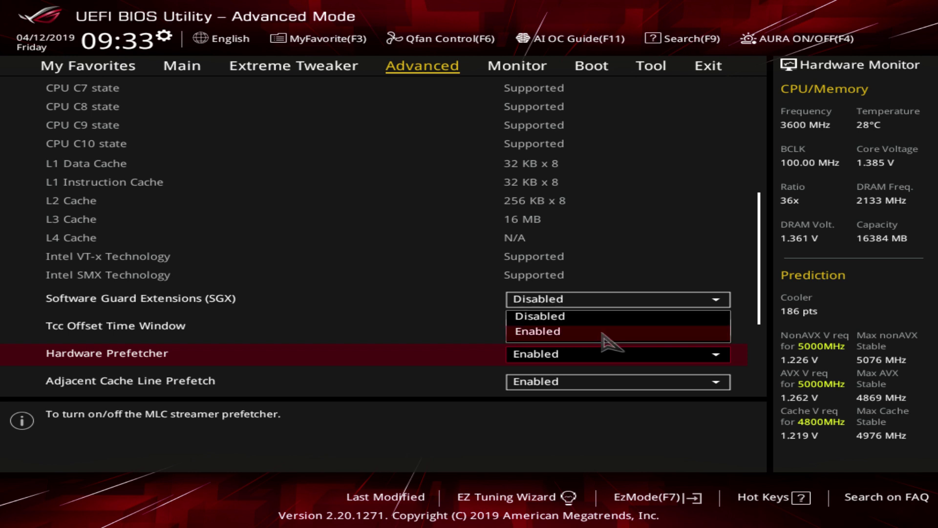
key("Up")
key("Escape")
key("Down")
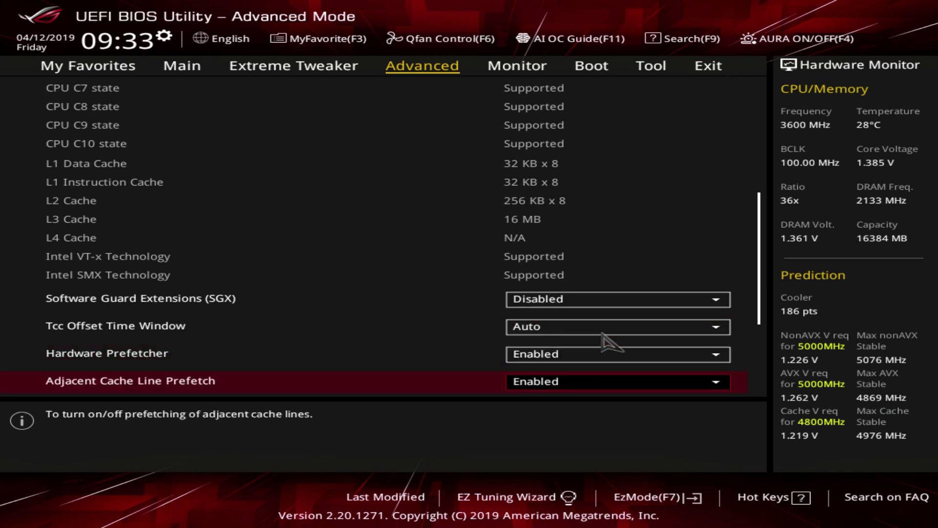
key("Return")
key("Escape")
key("Down")
key("Up")
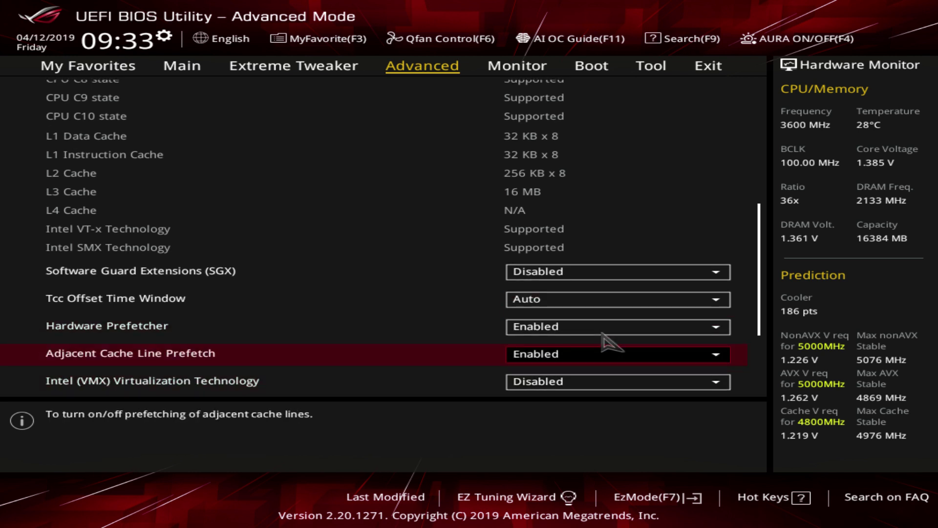
Examine the options for Intel (VMX) Virtualization Technology without changing the setting.
key("Down")
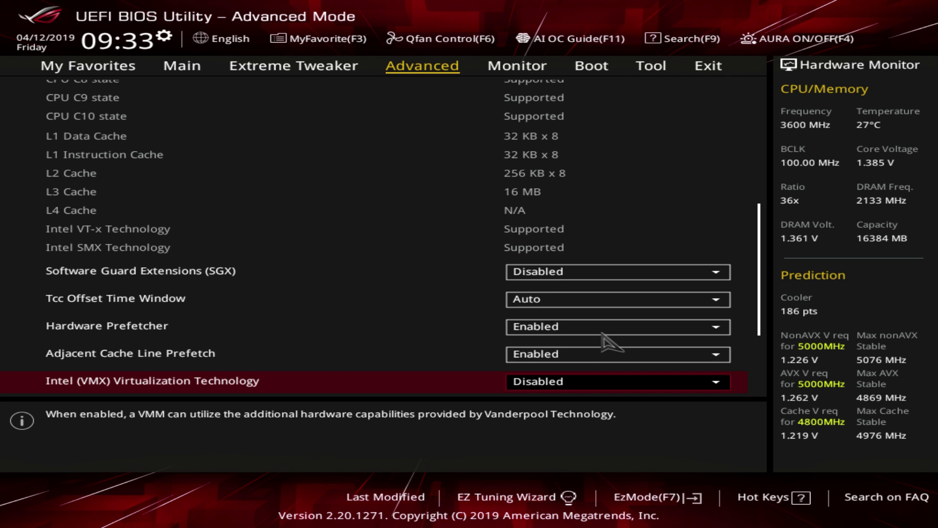
key("Down")
key("Up")
key("Return")
key("Escape")
Try to set Maximum CPU Core Temperature to 120.
key("Down")
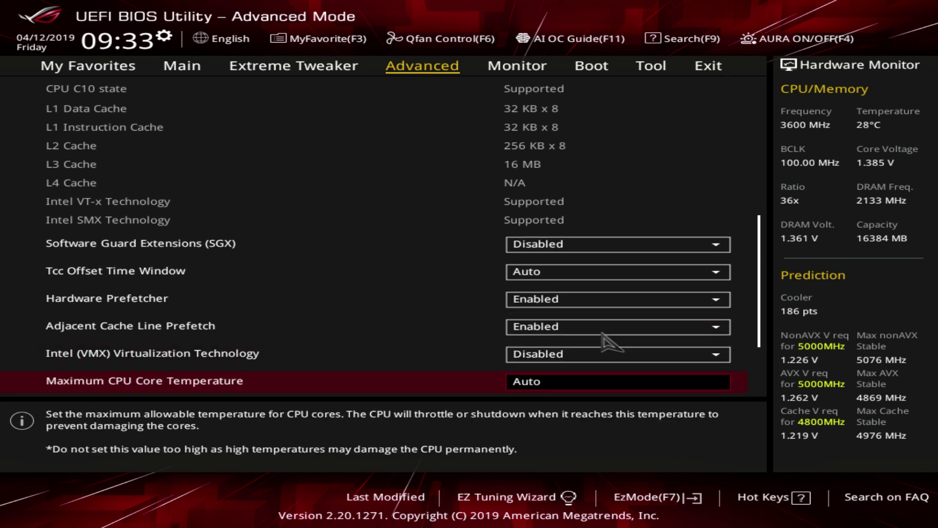
key("Down")
key("Up")
type("1")
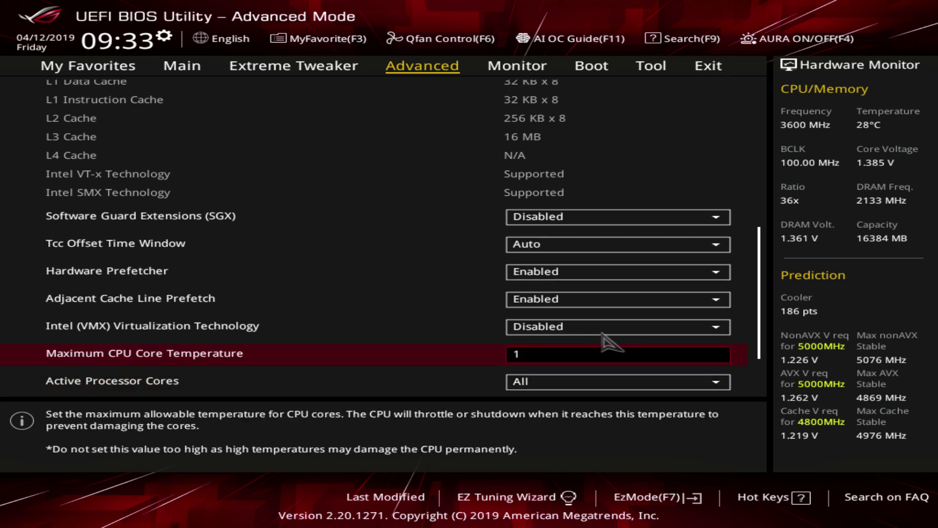
type("20")
key("Return")
Lower Maximum CPU Core Temperature stepwise to 101.
key("Down")
key("Up")
key("minus")
key("minus")
key("minus")
key("minus")
key("minus")
key("minus")
key("minus")
key("minus")
key("minus")
key("minus")
key("minus")
key("minus")
key("minus")
key("minus")
key("Up")
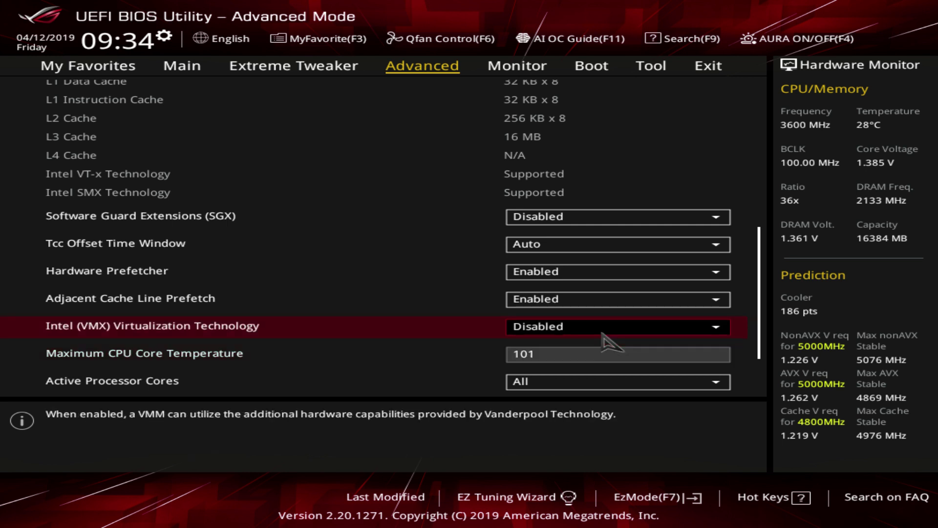
Reset Maximum CPU Core Temperature to Auto.
key("Down")
type("a")
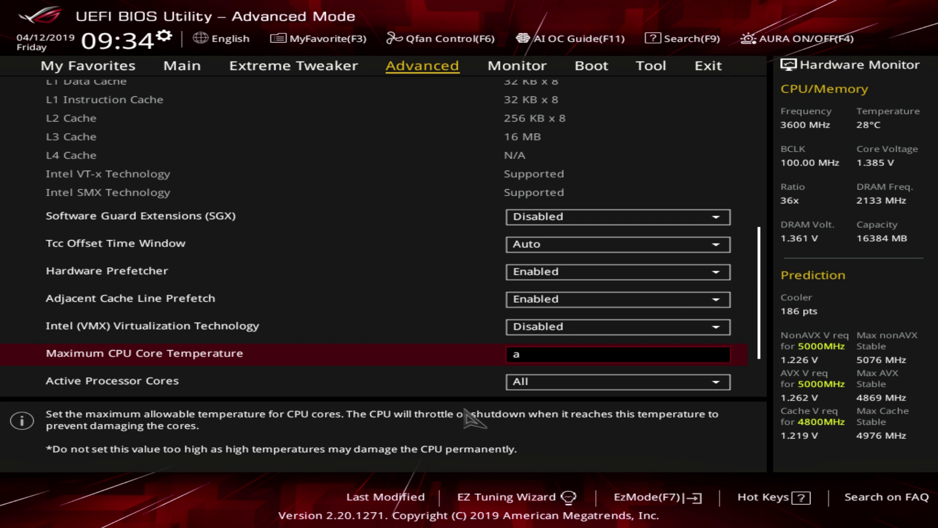
key("Up")
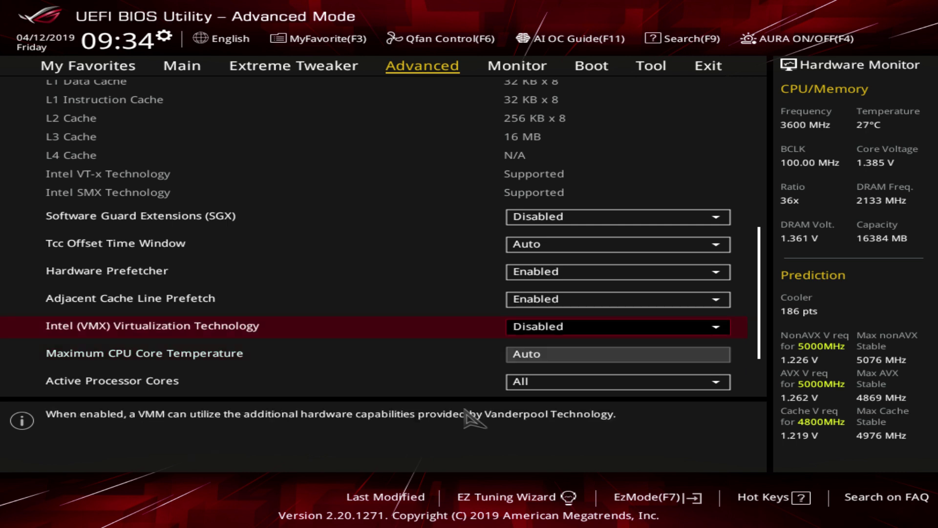
key("Down")
key("Down")
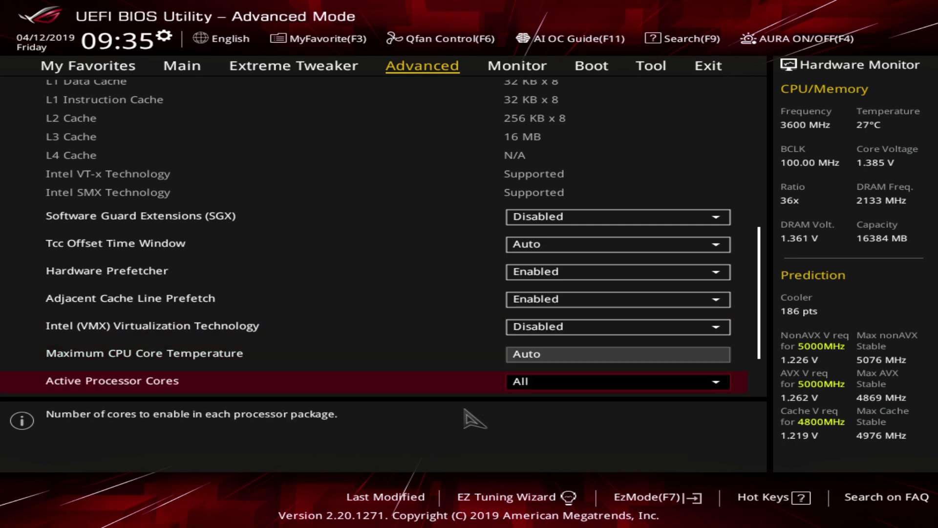
key("Up")
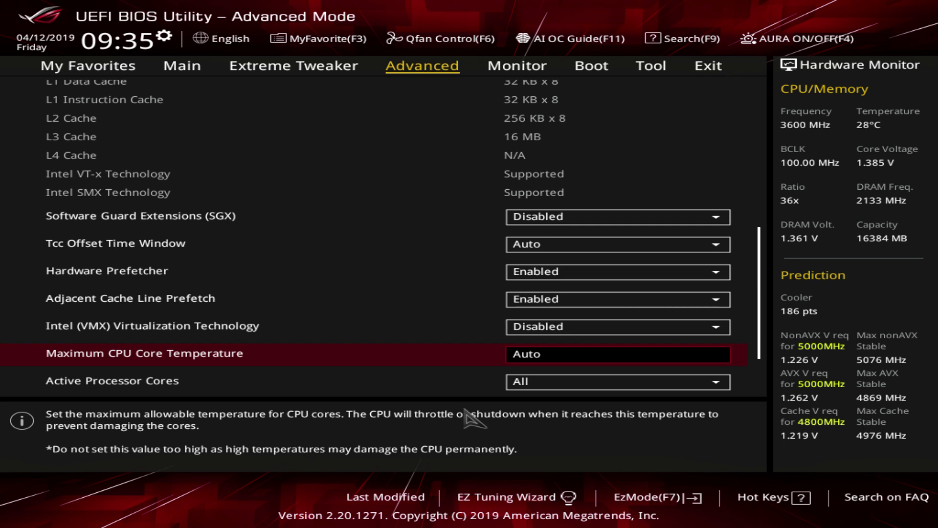
key("Down")
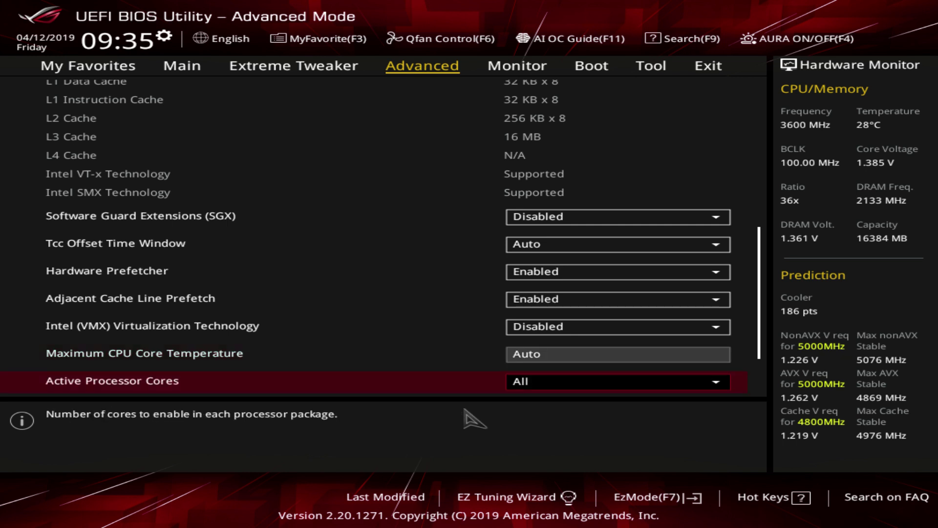
Set Maximum CPU Core Temperature to 96.
key("Down")
key("Up")
key("Up")
type("96")
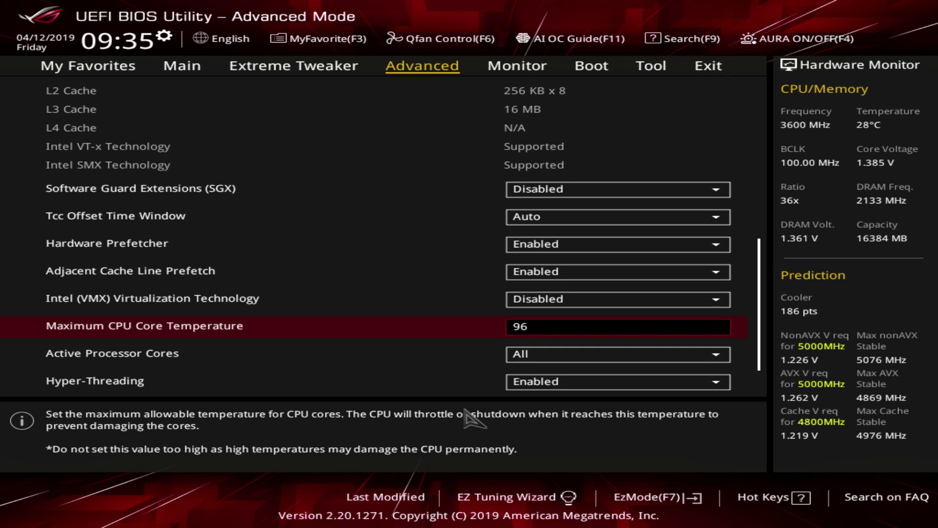
key("Down")
key("Up")
Lower Maximum CPU Core Temperature stepwise as far as it goes, and return it to Auto.
key("minus")
key("minus")
key("minus")
key("minus")
key("minus")
key("minus")
key("minus")
key("minus")
key("minus")
key("minus")
key("minus")
key("minus")
key("minus")
key("minus")
key("minus")
key("minus")
key("minus")
key("minus")
key("minus")
key("minus")
key("minus")
key("minus")
key("minus")
key("minus")
key("minus")
key("minus")
key("minus")
key("minus")
key("minus")
key("minus")
key("minus")
key("minus")
key("plus")
type("a")
key("Down")
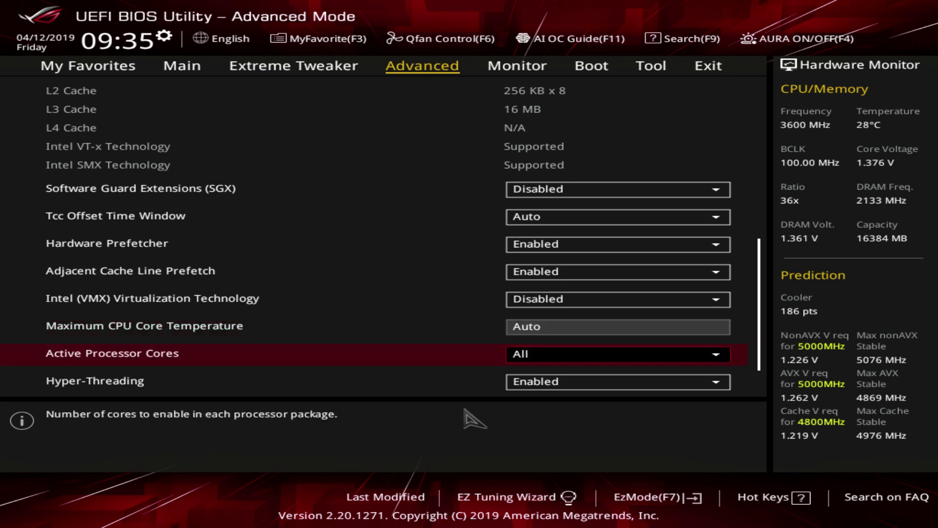
Set Active Processor Cores to 4.
key("Return")
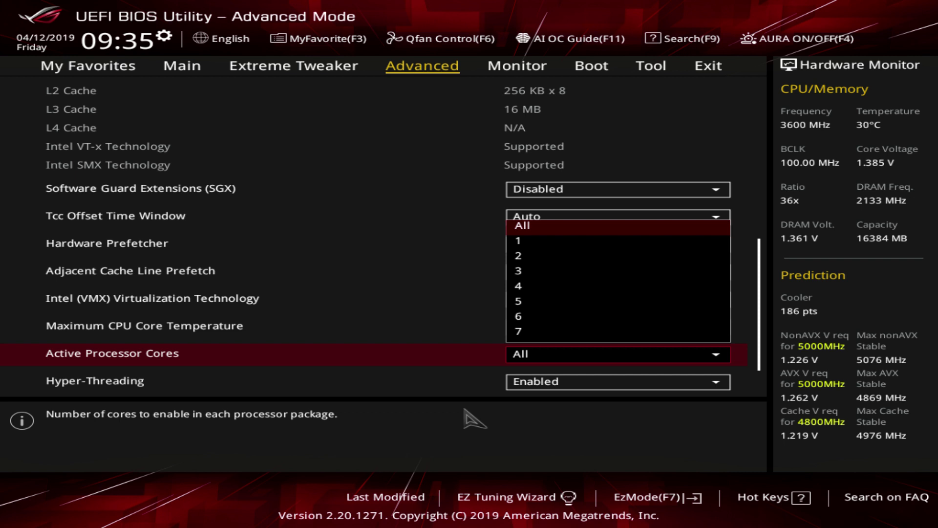
key("Down")
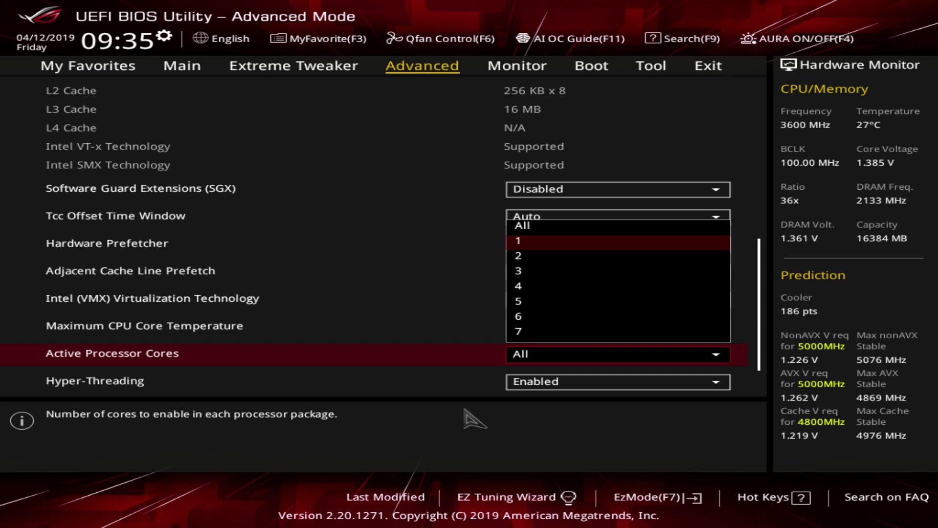
key("Down")
key("Down")
key("Down")
key("Return")
Reduce Active Processor Cores to 2.
key("Return")
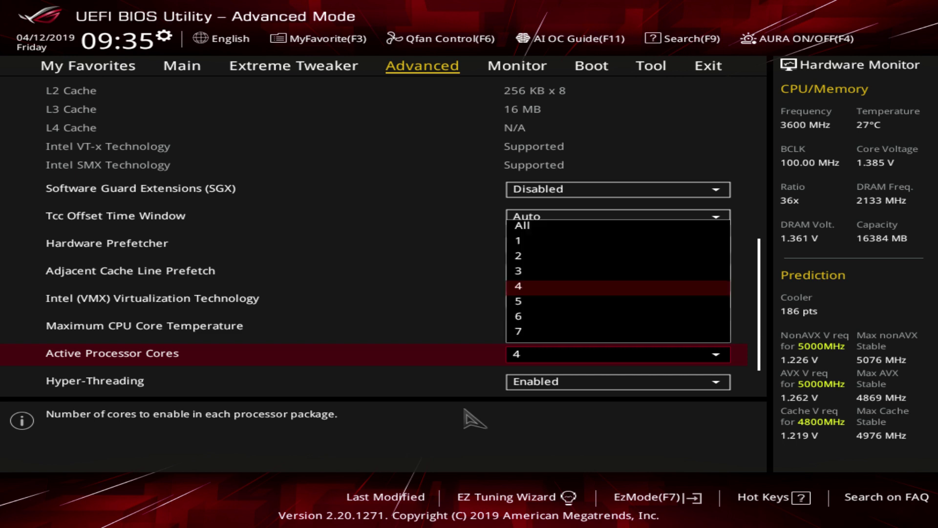
key("Up")
key("Up")
key("Return")
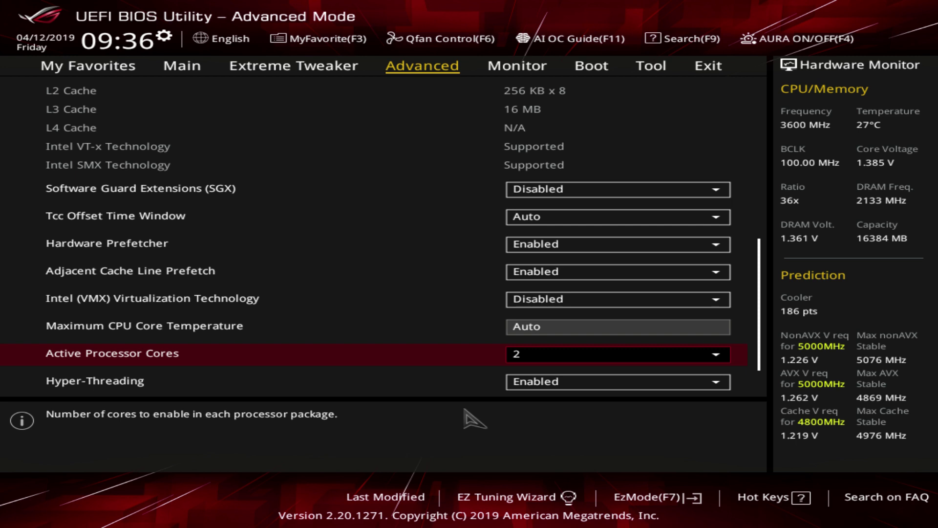
key("Down")
key("Down")
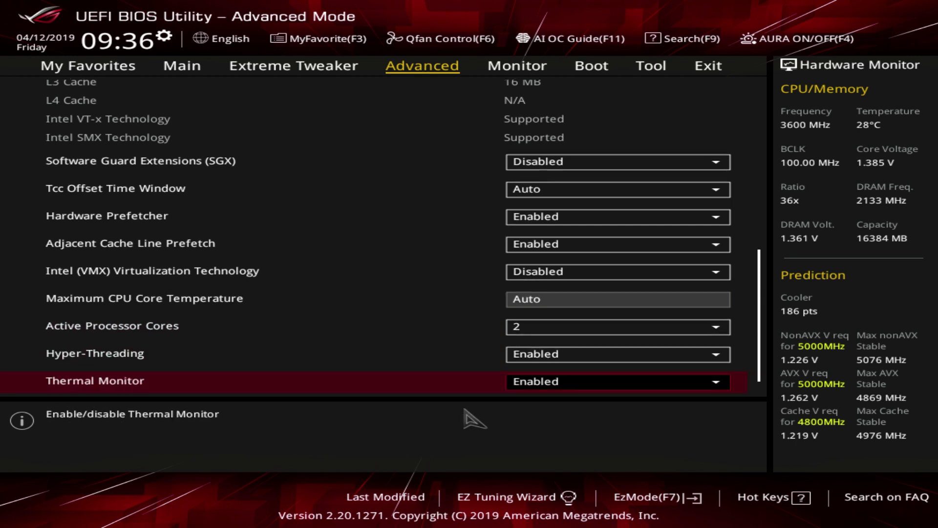
Restore Active Processor Cores to All.
key("Up")
key("Up")
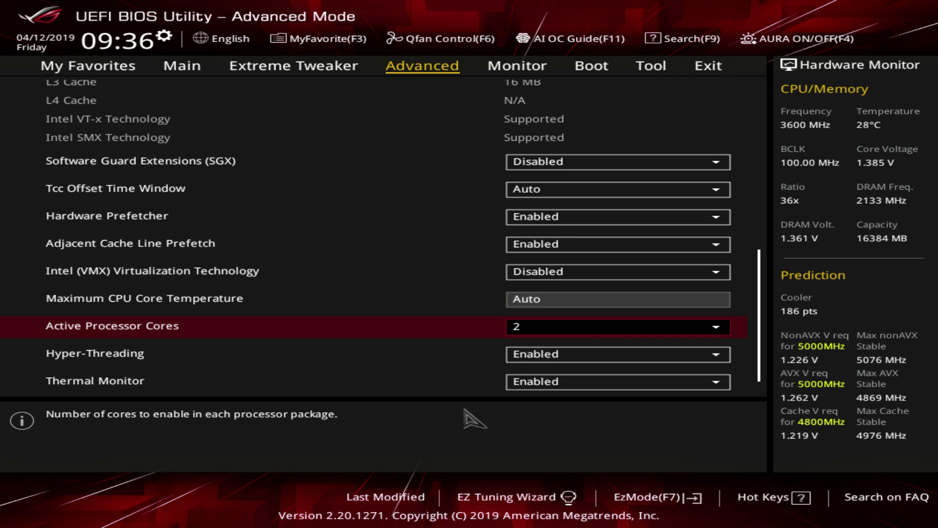
key("Return")
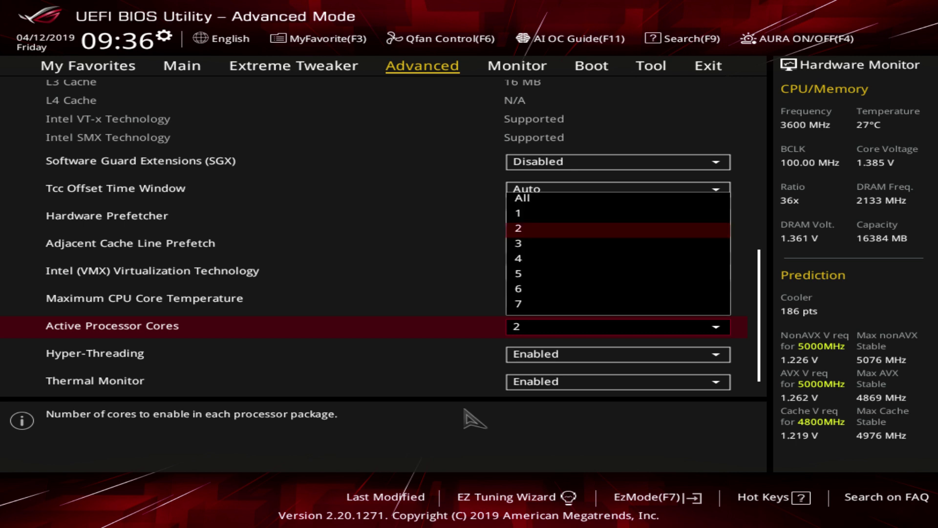
key("Up")
key("Up")
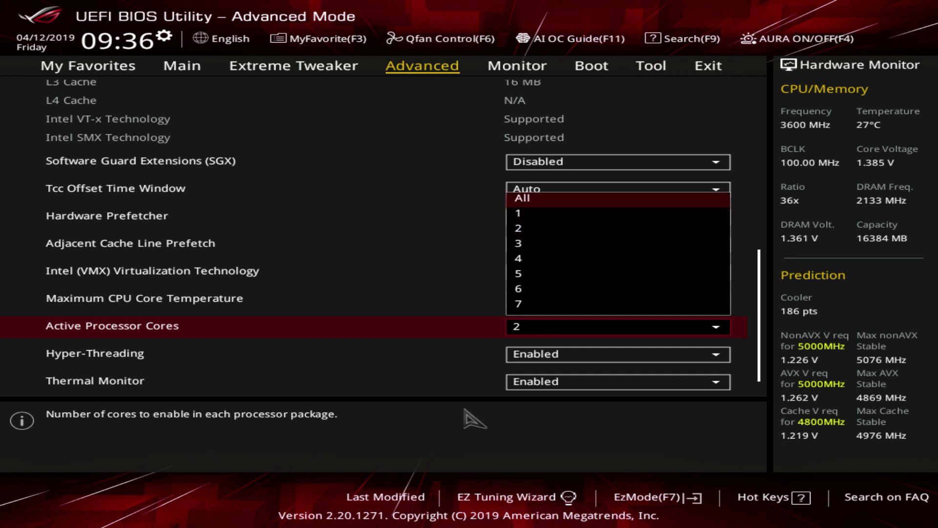
key("Return")
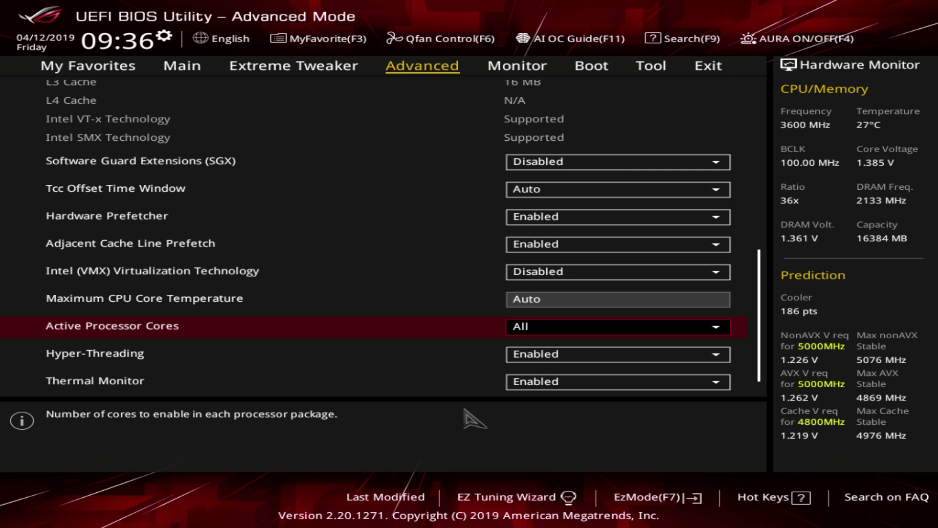
Set Hyper-Threading to Disabled.
key("Down")
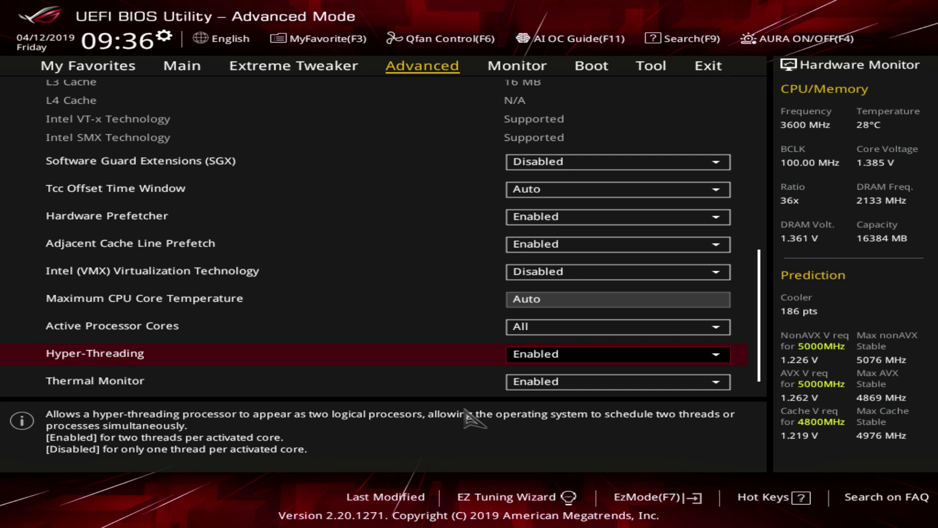
key("Return")
key("Up")
key("Return")
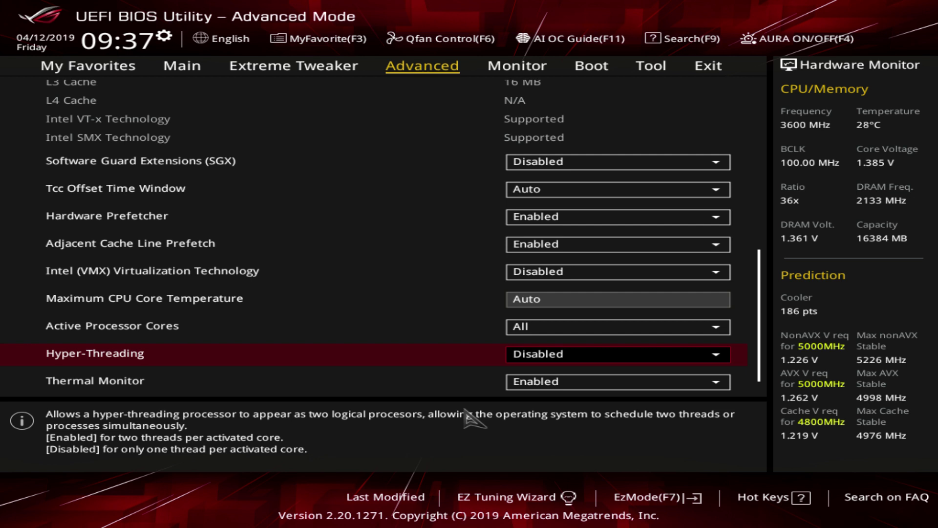
Switch Hyper-Threading to Enabled and back to Disabled.
key("Return")
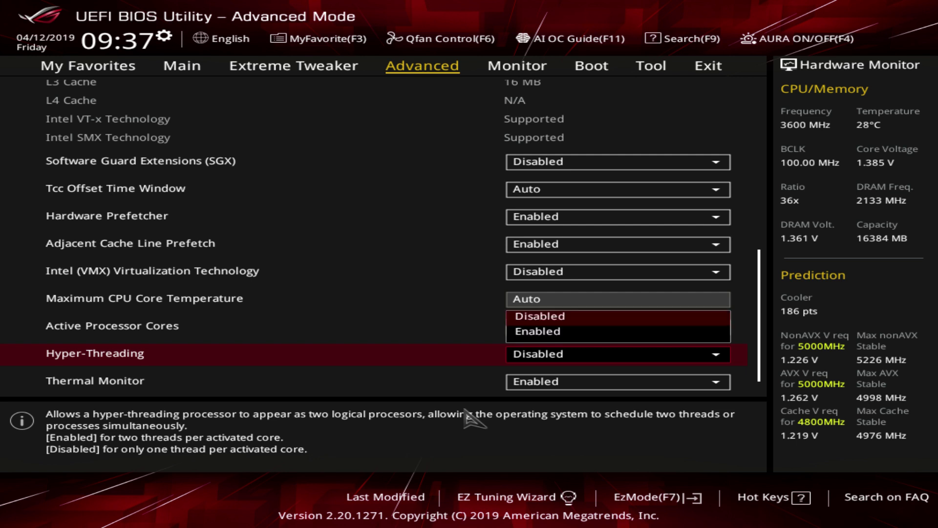
key("Down")
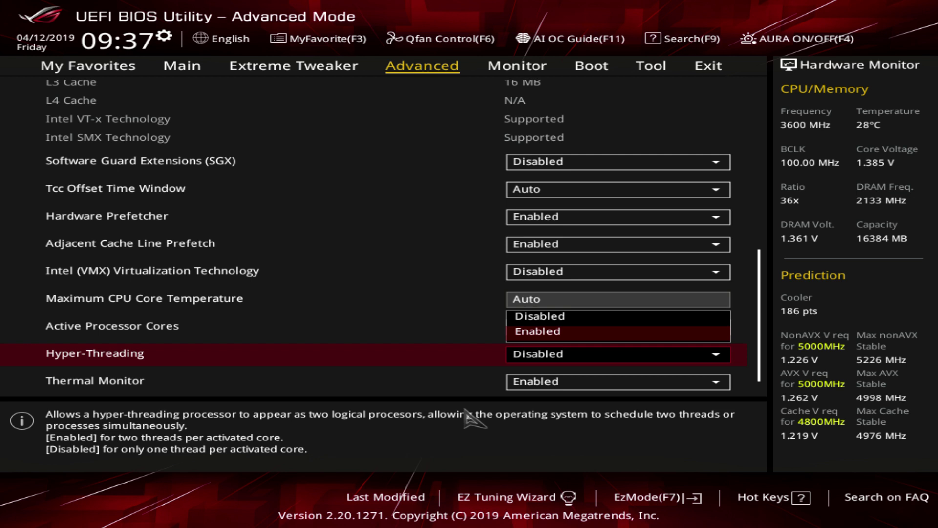
key("Return")
key("Return")
key("Up")
key("Return")
Set Active Processor Cores to 2.
key("Up")
key("Return")
key("Down")
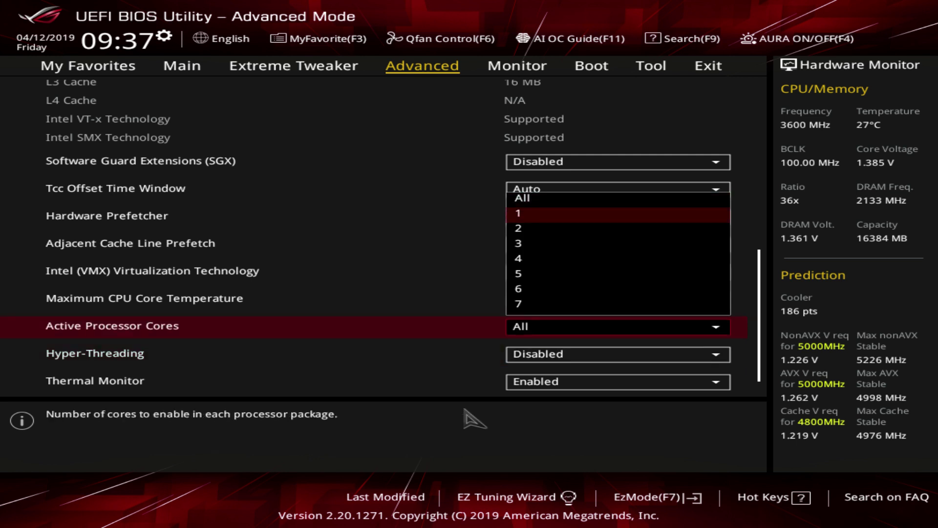
key("Down")
key("Return")
Raise Active Processor Cores to 4.
key("Return")
key("Down")
key("Down")
key("Return")
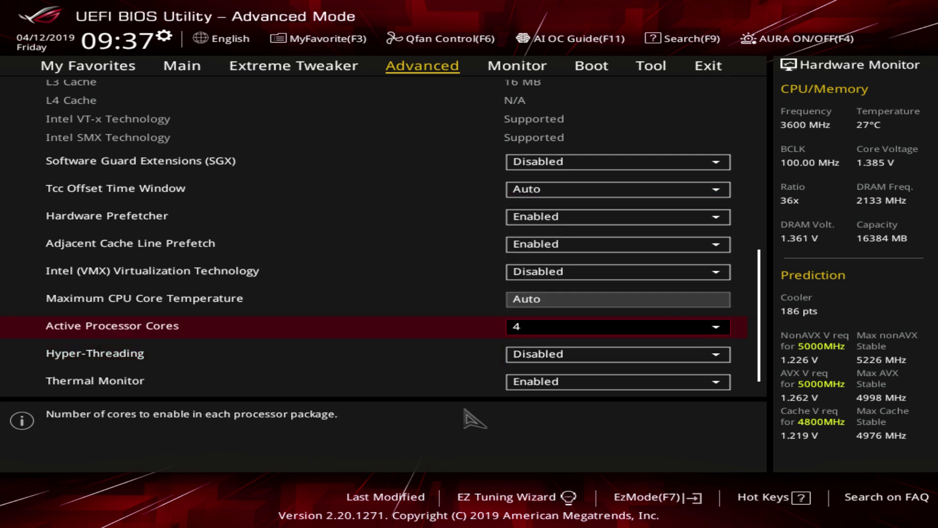
Raise Active Processor Cores to 6.
key("Return")
key("Down")
key("Down")
key("Return")
Set Active Processor Cores back to All and Hyper-Threading back to Enabled.
key("Return")
key("Up")
key("Up")
key("Up")
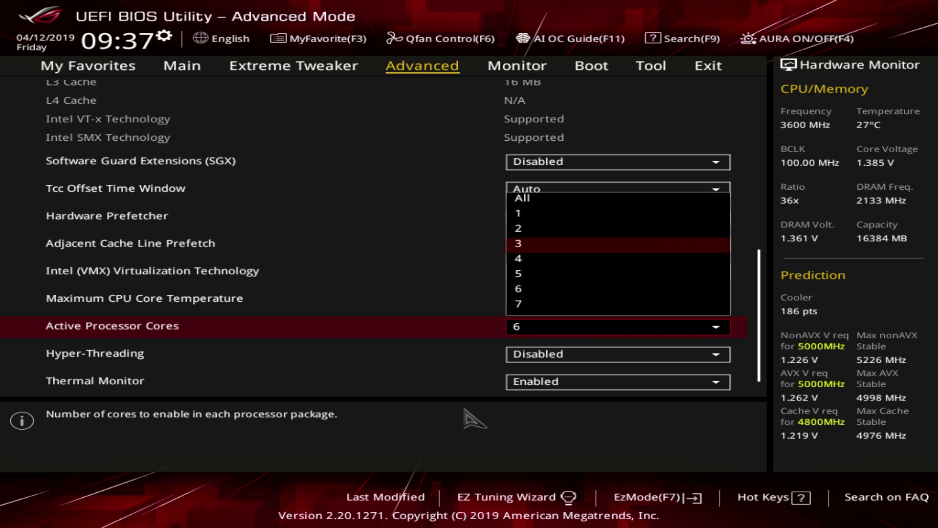
key("Up")
key("Up")
key("Up")
key("Return")
key("Down")
key("Return")
key("Down")
key("Return")
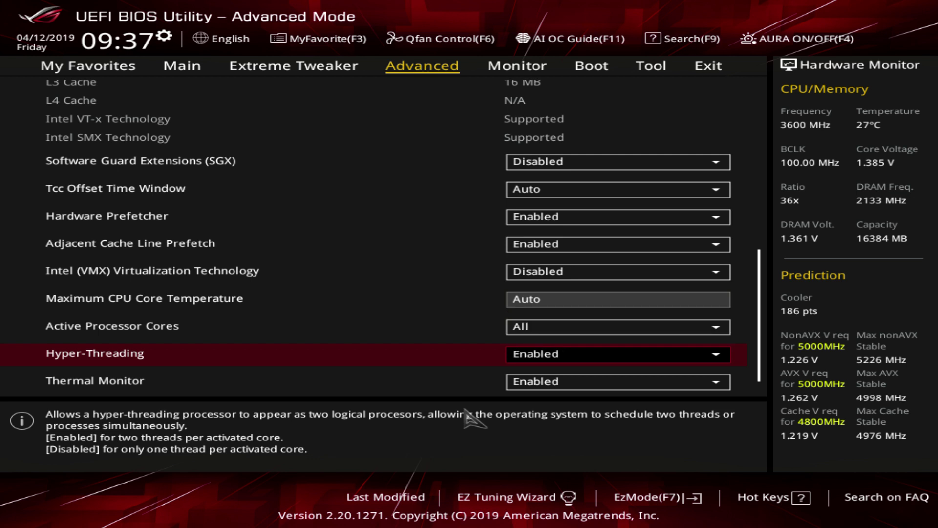
Examine the options for Thermal Monitor without changing the setting.
key("Down")
key("Down")
key("Up")
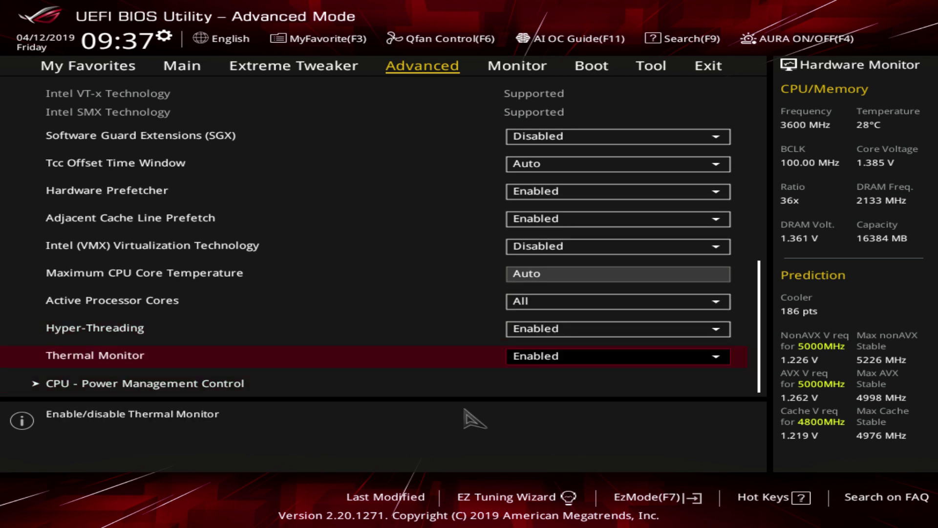
key("Return")
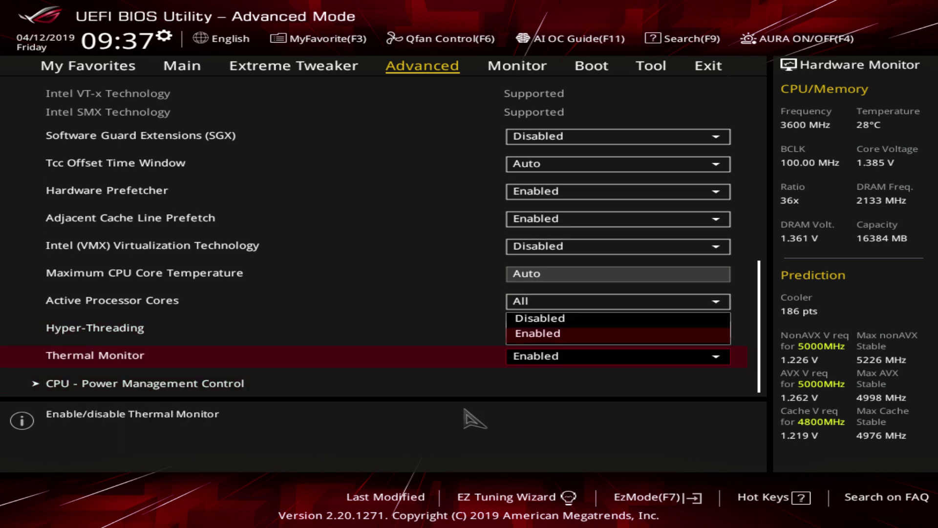
key("Return")
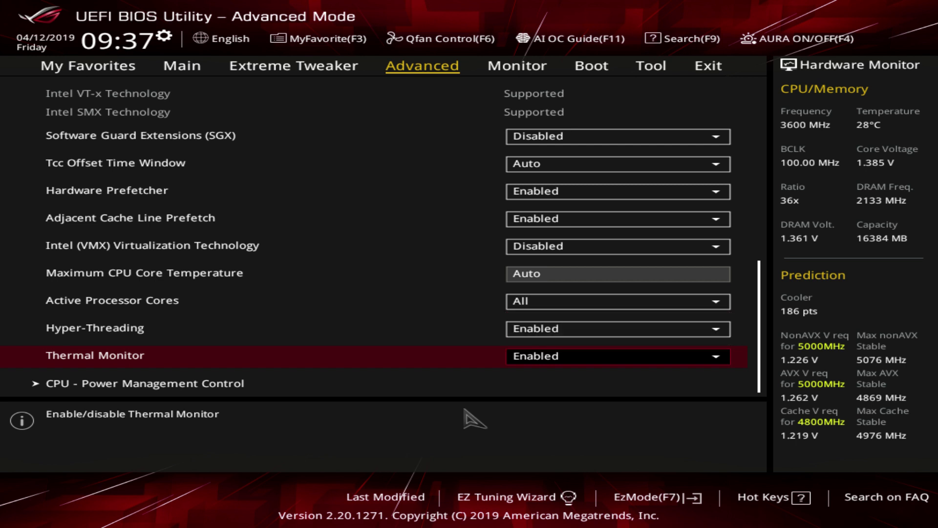
key("Down")
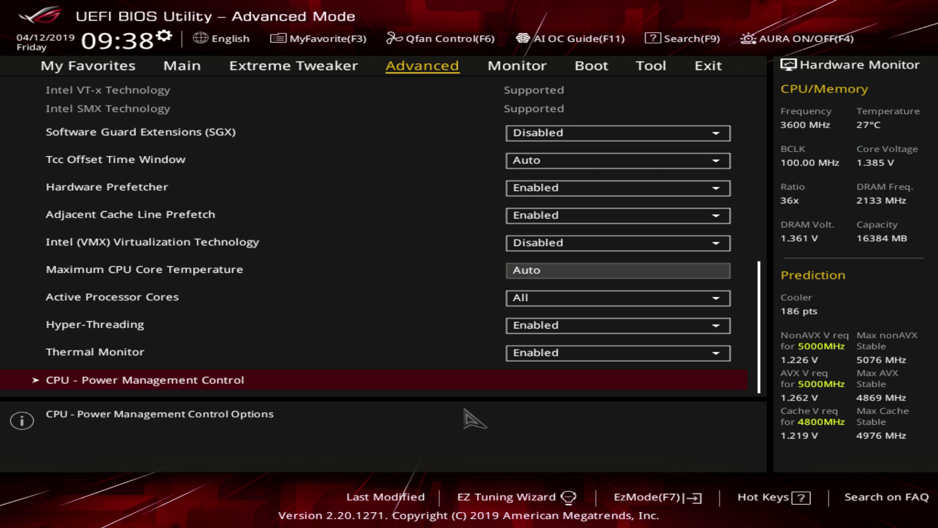
key("Up")
key("Return")
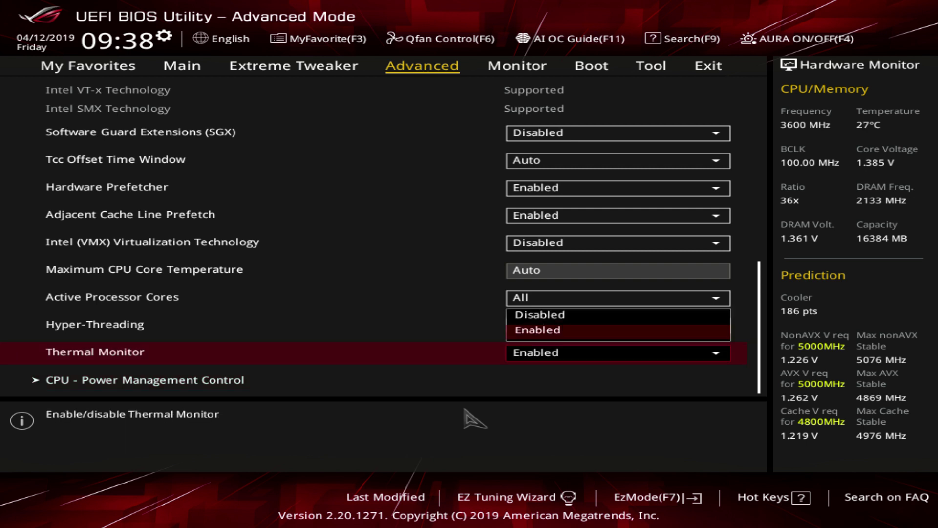
key("Return")
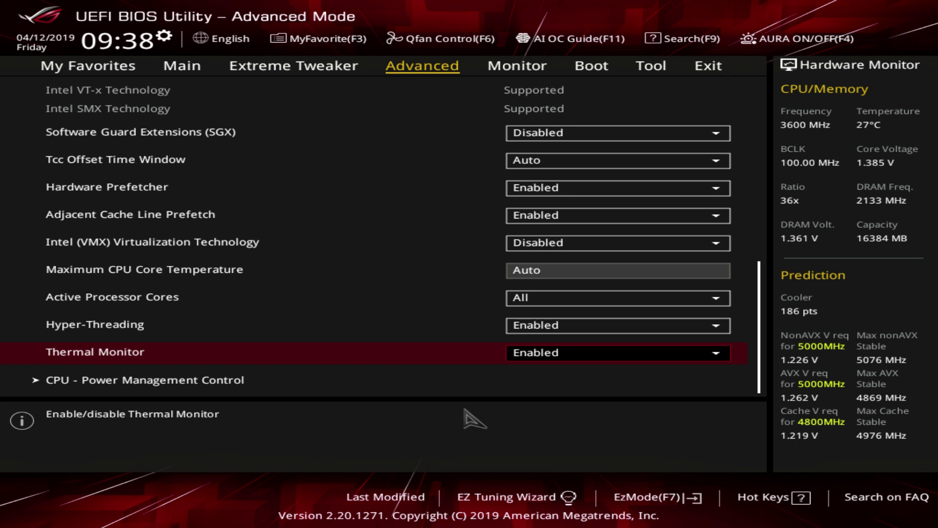
Open CPU - Power Management Control and examine the Boot performance mode options, keeping it on Auto.
key("Down")
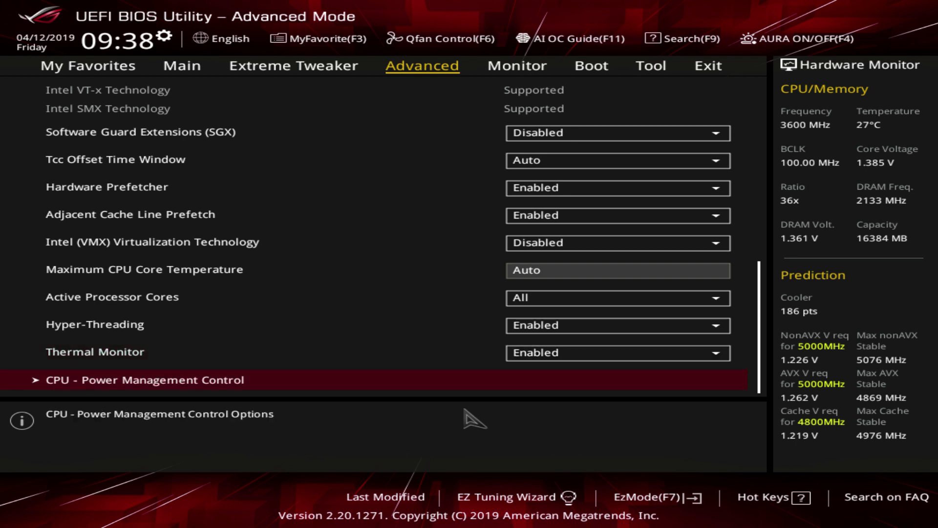
key("Return")
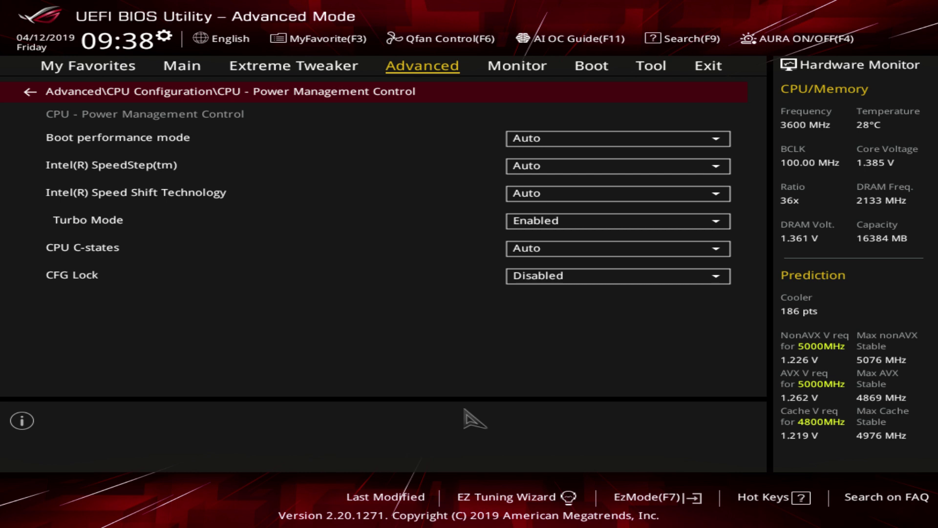
key("Down")
key("Return")
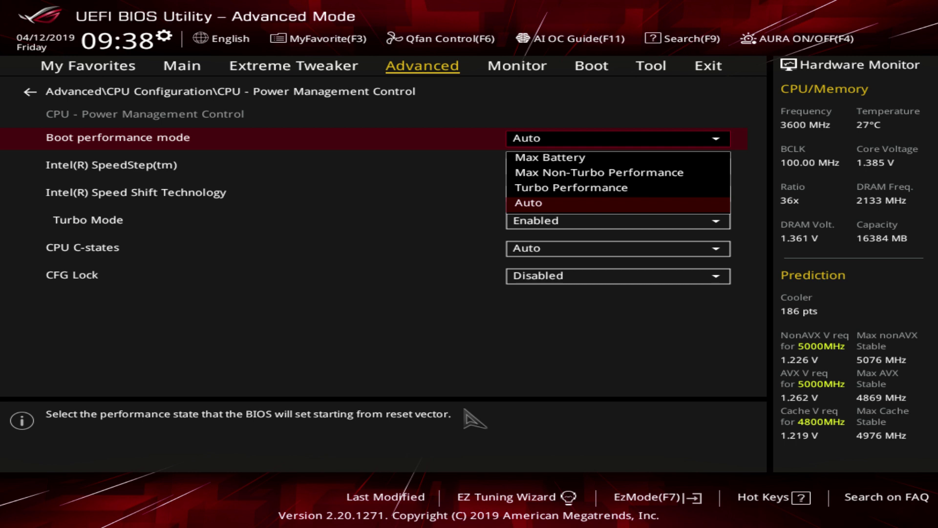
key("Up")
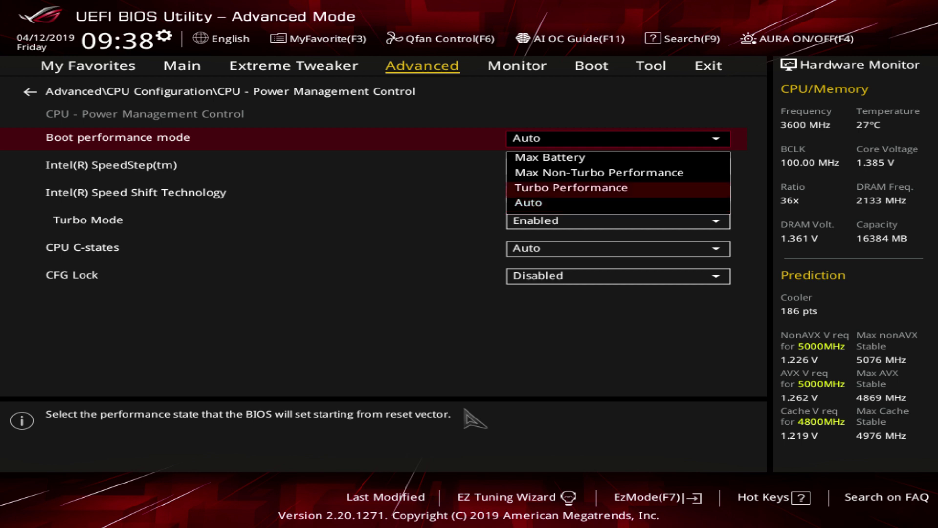
key("Down")
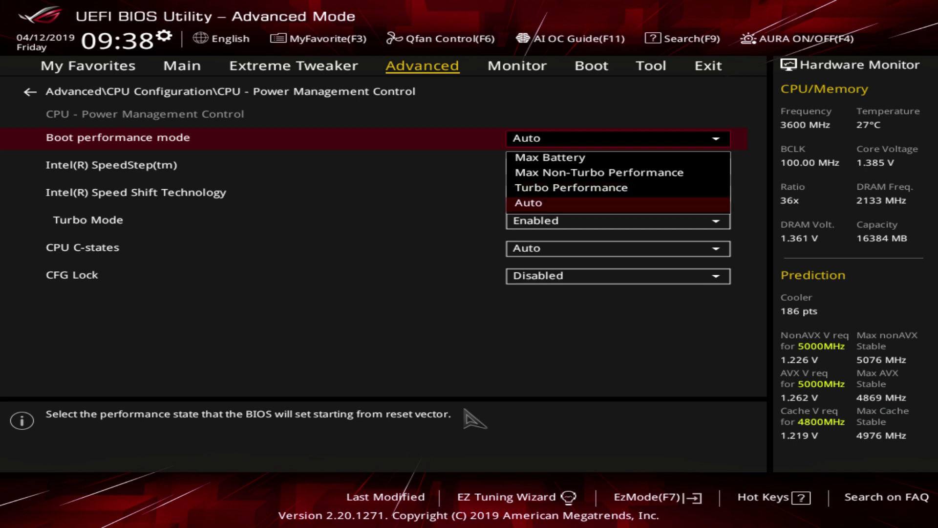
key("Return")
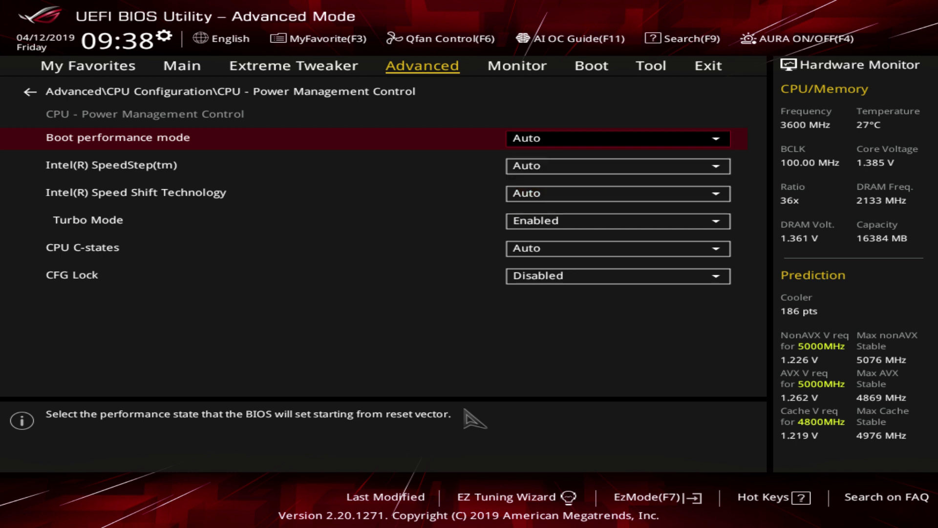
Examine the available options for Intel(R) SpeedStep(tm) without changing the setting.
key("Down")
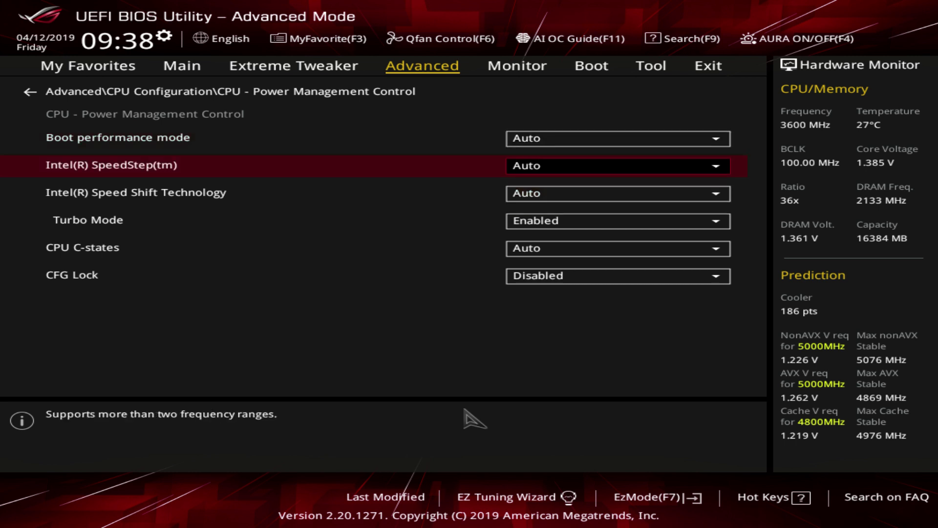
key("Down")
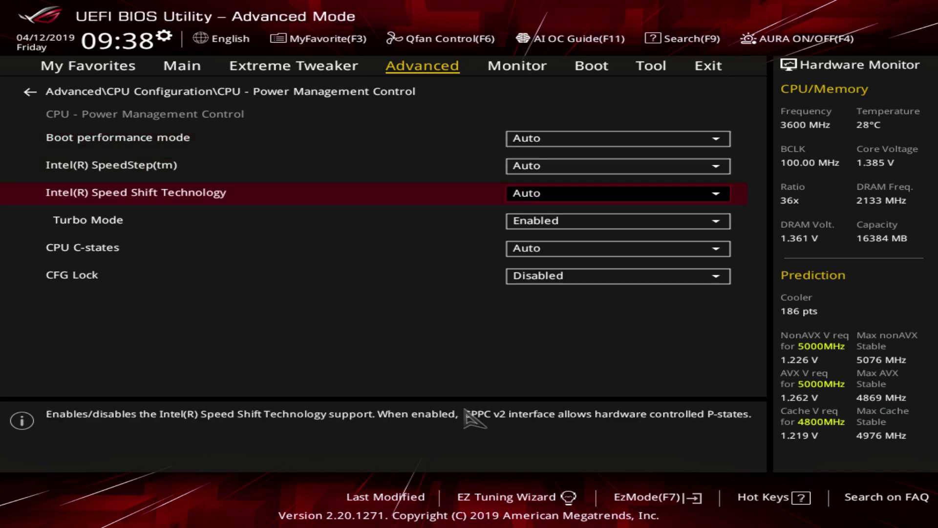
key("Up")
key("Return")
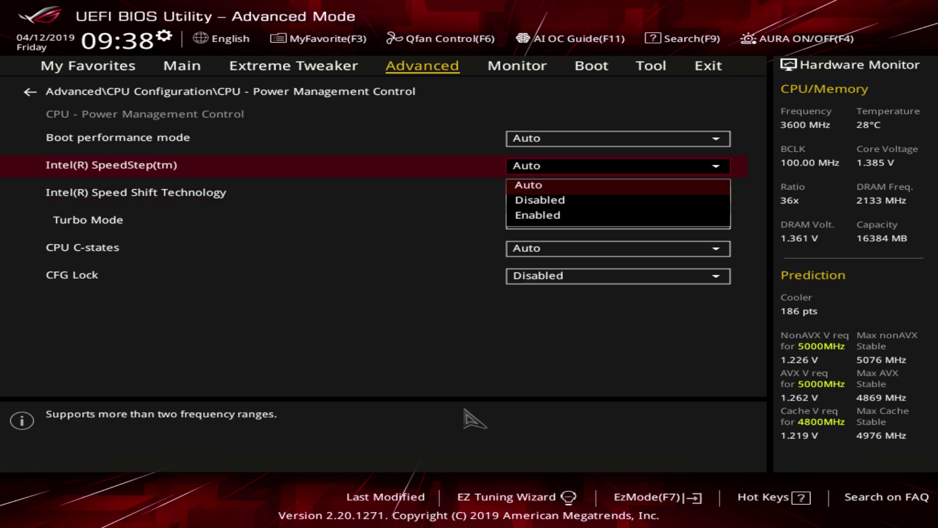
key("Escape")
Examine the Disabled and Enabled options for Turbo Mode without changing the setting.
key("Down")
key("Down")
key("Return")
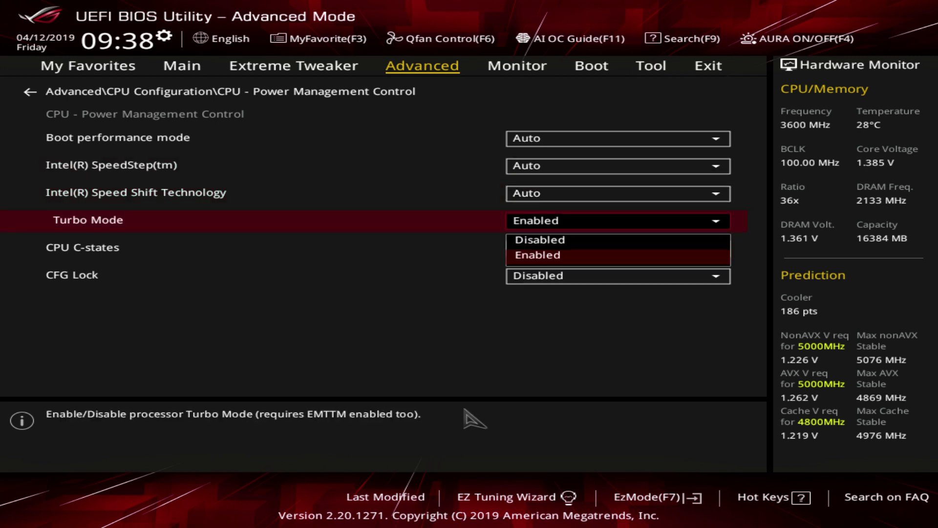
key("Escape")
key("Return")
key("Up")
key("Escape")
Switch Intel(R) Speed Shift Technology to a different option and set it back to Auto.
key("Up")
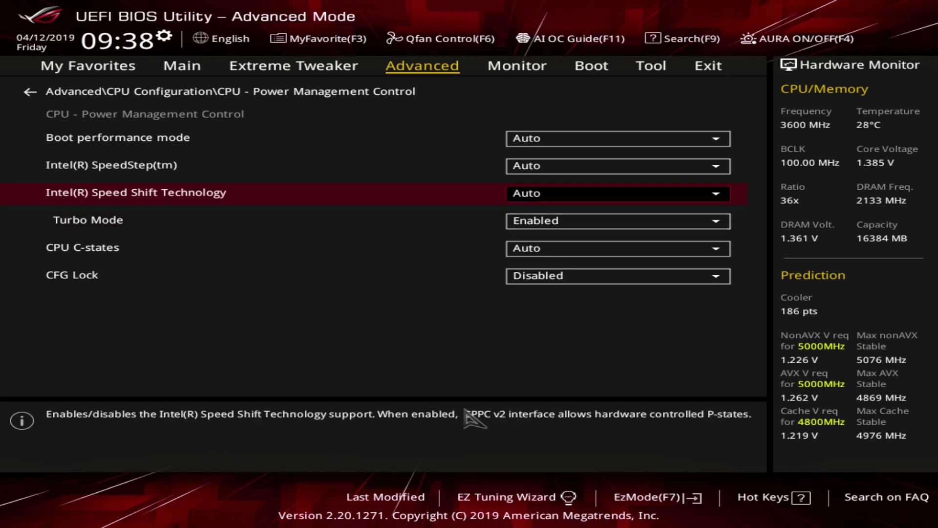
key("Return")
key("Down")
key("Return")
key("Return")
key("Up")
key("Return")
Switch CPU C-states to Disabled and on to Enabled.
key("Down")
key("Down")
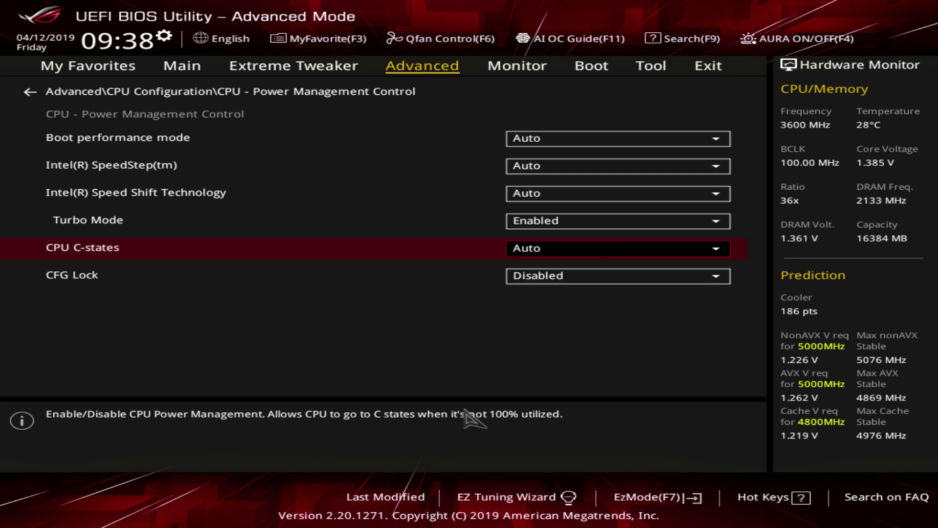
key("Return")
key("Down")
key("Return")
key("Return")
key("Down")
key("Return")
Examine the individual C-state settings, from Enhanced C-states through the CPU C10 Report to Package C State Limit.
key("Down")
key("Down")
key("Down")
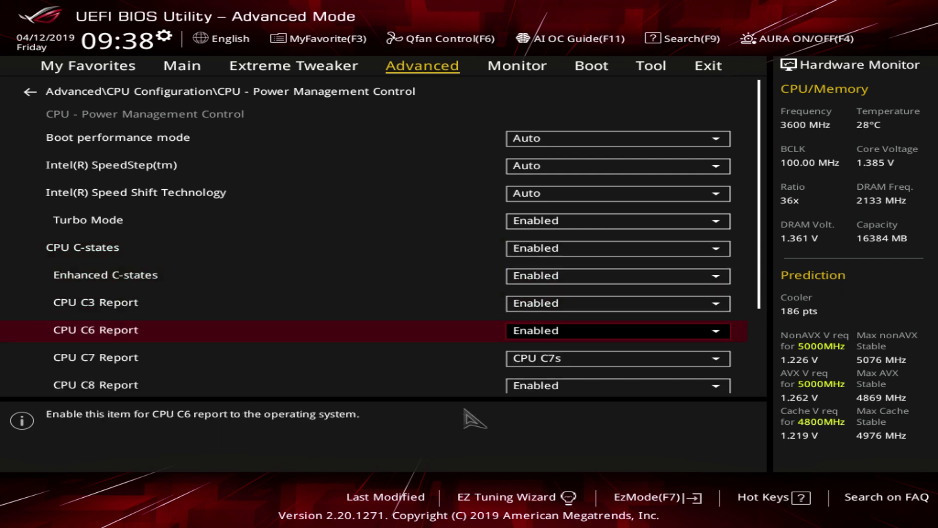
key("Down")
key("Down")
key("Down")
key("Up")
key("Down")
key("Down")
key("Down")
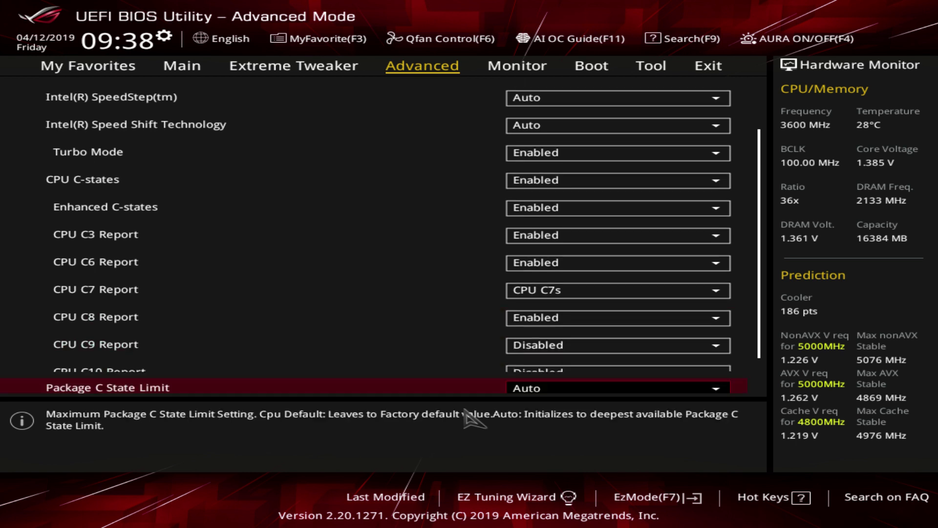
key("Up")
key("Up")
key("Up")
key("Up")
key("Up")
key("Up")
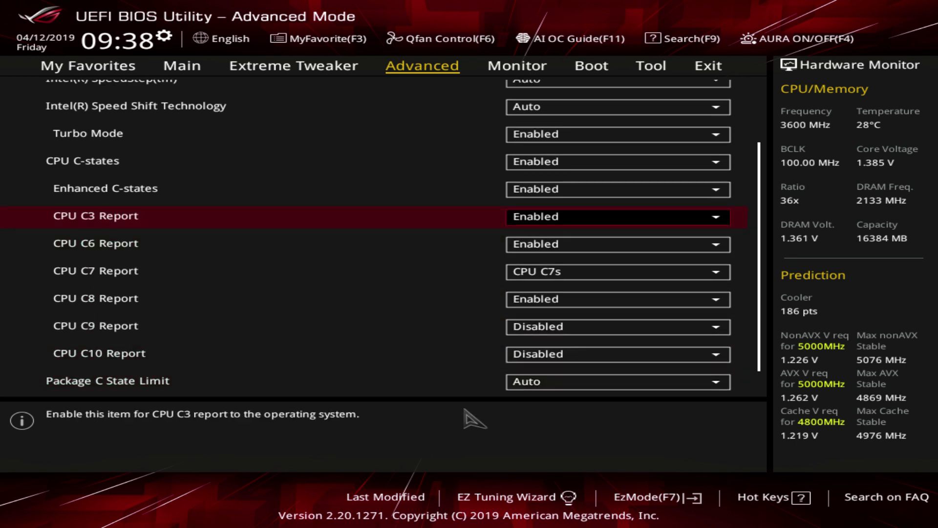
Set CPU C-states back to Auto.
key("Up")
key("Up")
key("Return")
key("Up")
key("Up")
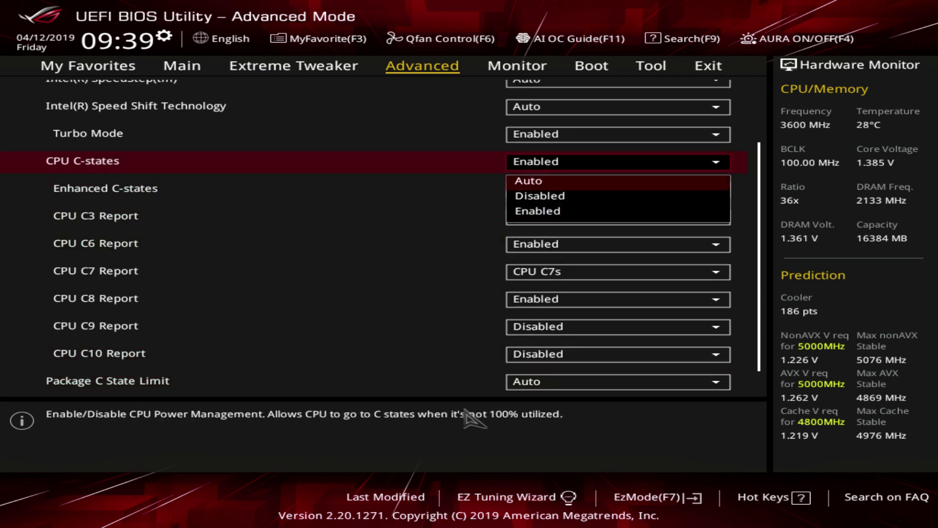
key("Return")
Switch CPU C-states to Disabled and return it to Auto.
key("Return")
key("Down")
key("Return")
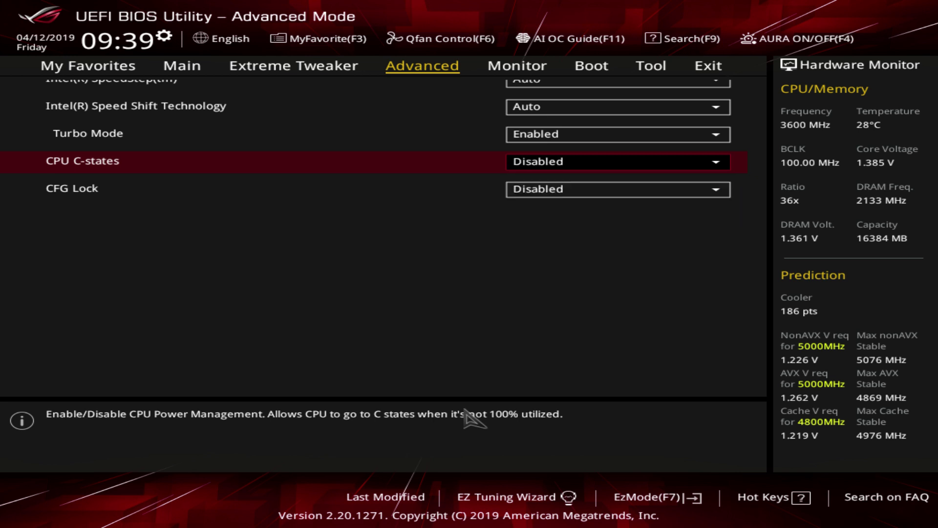
key("Return")
key("Up")
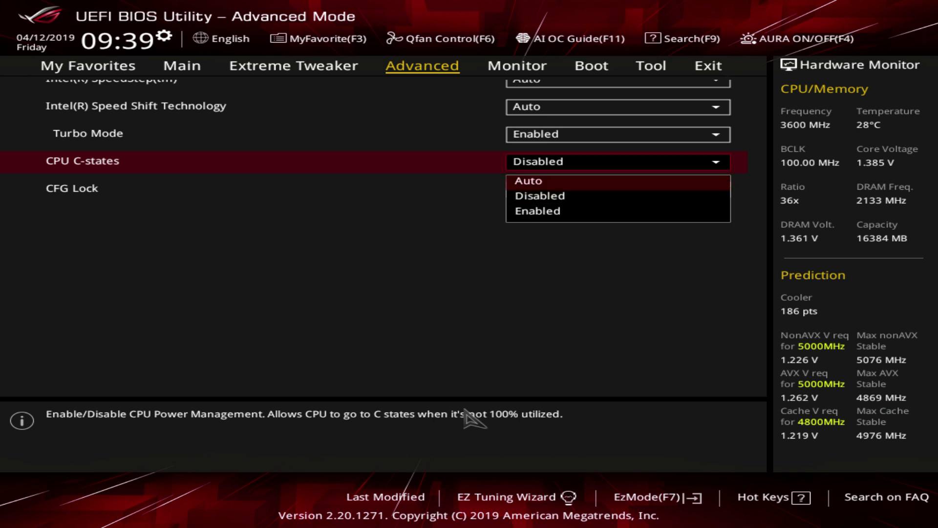
key("Return")
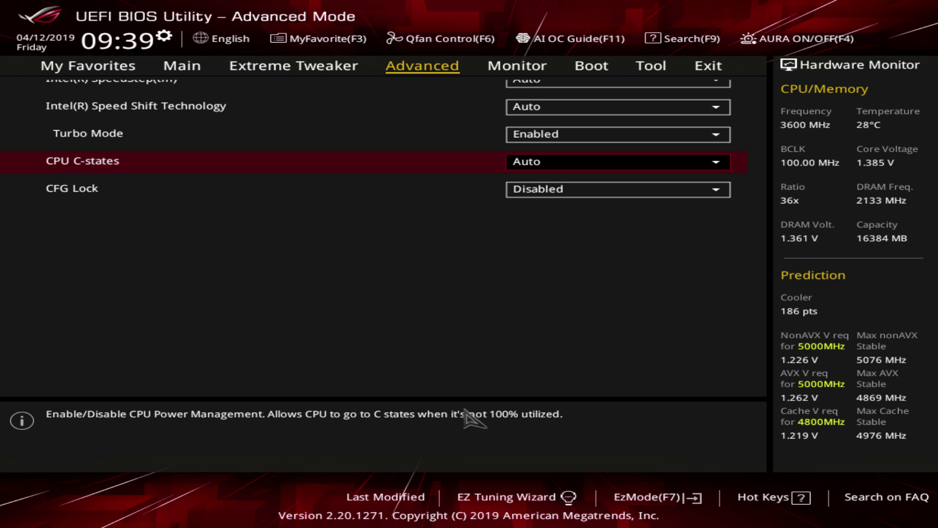
Examine the CFG Lock options, keeping it Disabled, and leave CPU - Power Management Control.
key("Down")
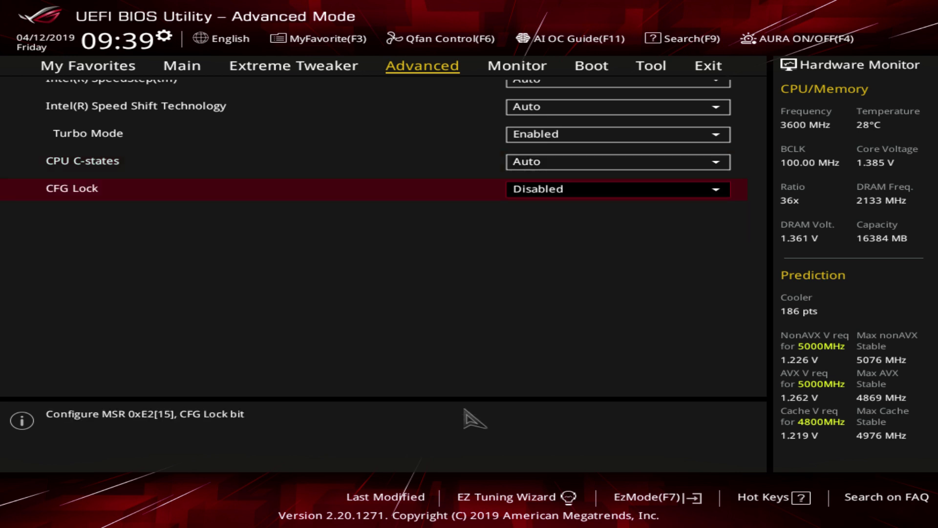
key("Return")
key("Down")
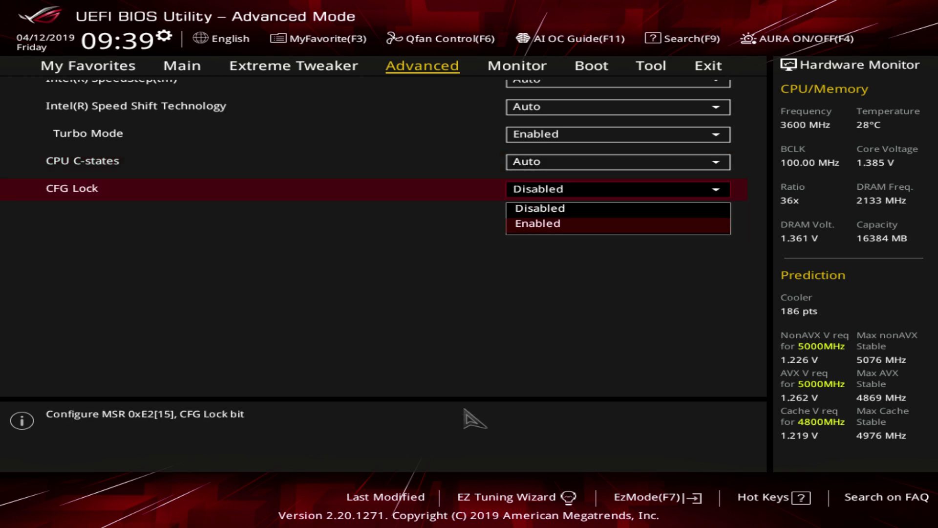
key("Up")
key("Return")
key("Escape")
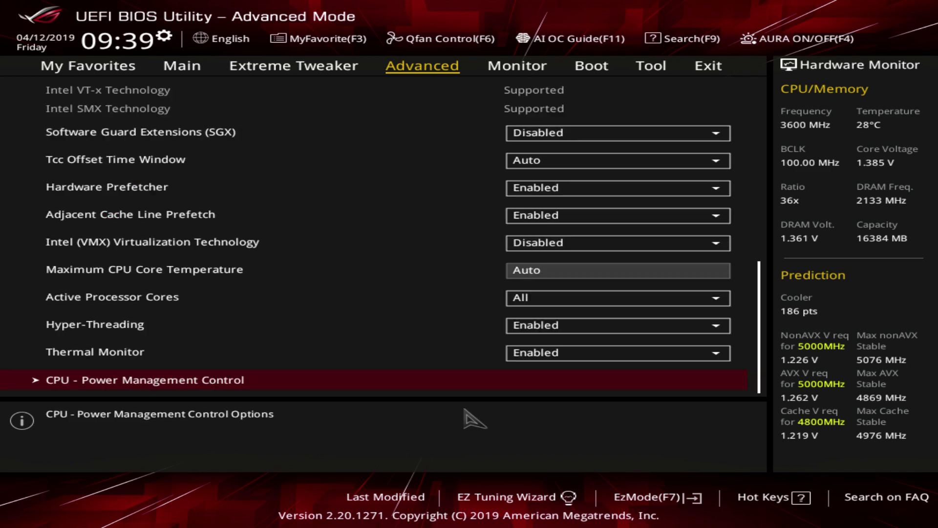
Leave CPU Configuration and open System Agent (SA) Configuration.
key("Escape")
key("Return")
key("Escape")
key("Down")
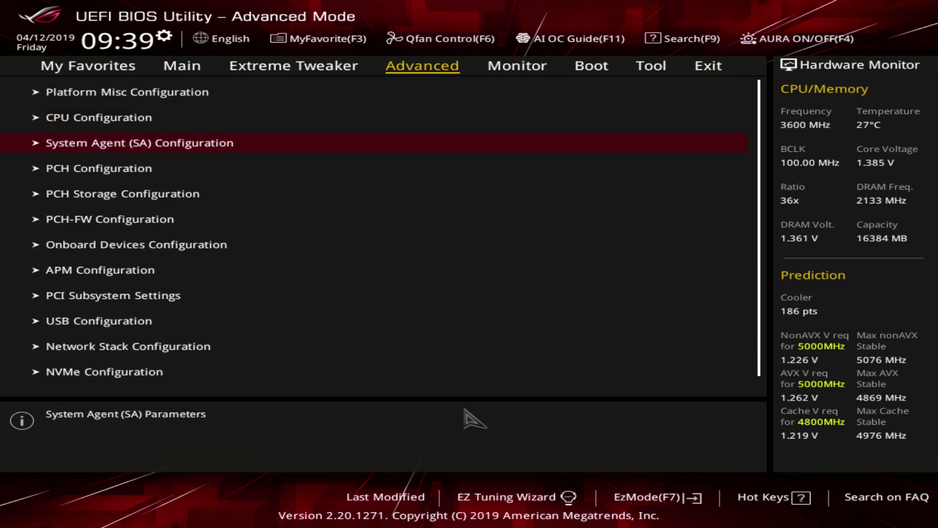
key("Return")
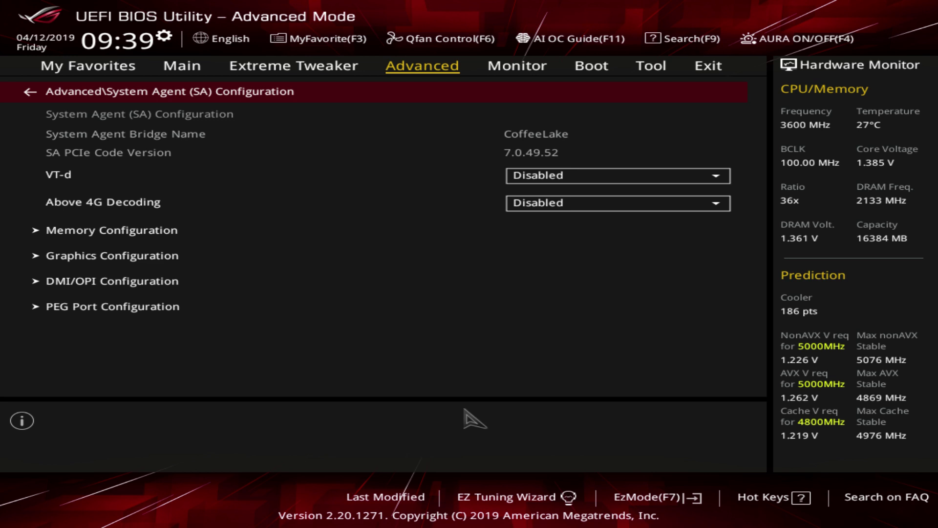
Examine the VT-d options without changing the setting.
key("Down")
key("Return")
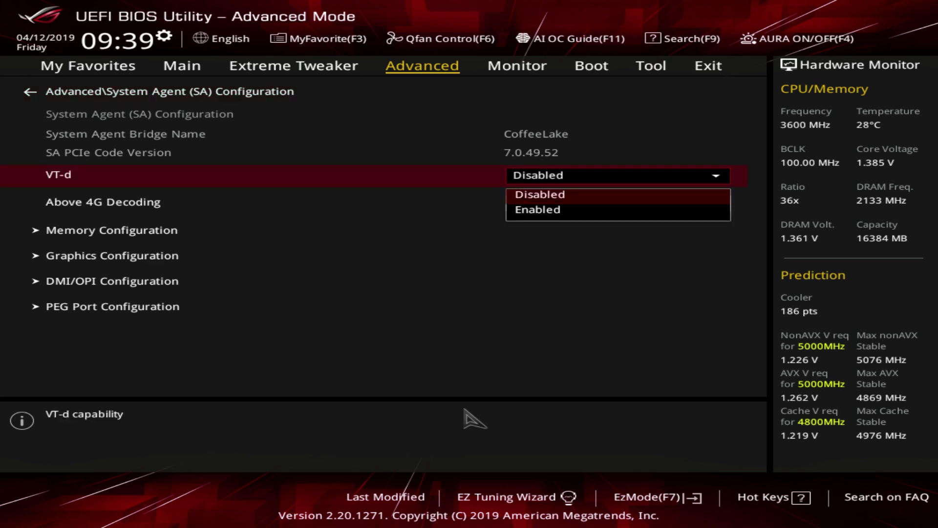
key("Escape")
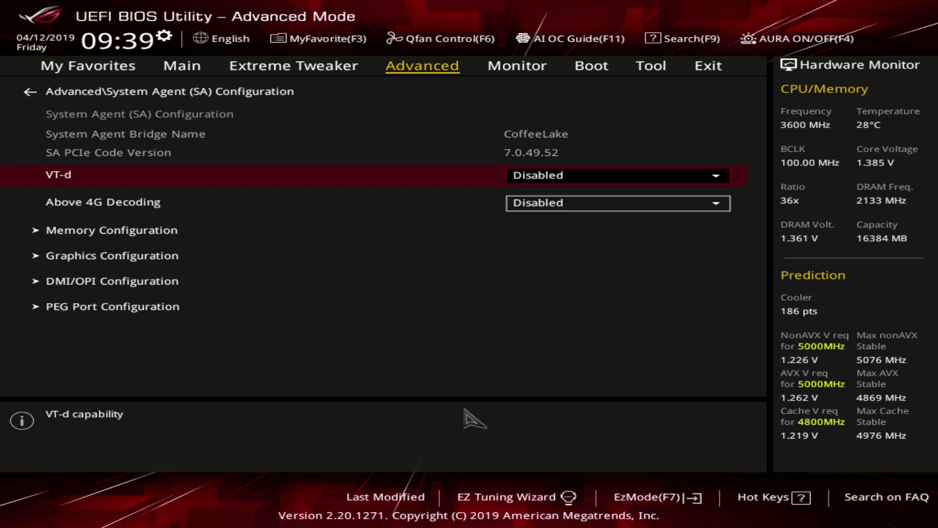
Examine Memory Remap in Memory Configuration and the Above 4G Decoding options without changing either setting.
key("Down")
key("Down")
key("Return")
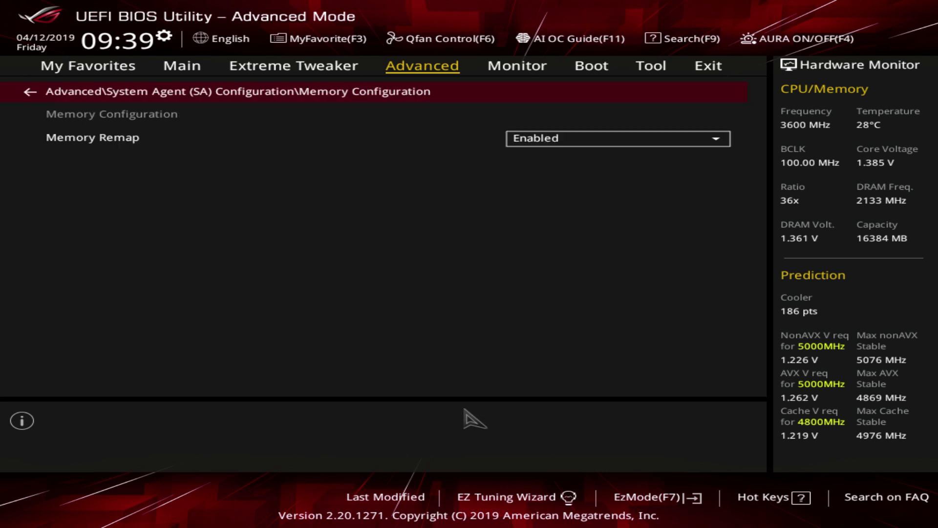
key("Down")
key("Return")
key("Escape")
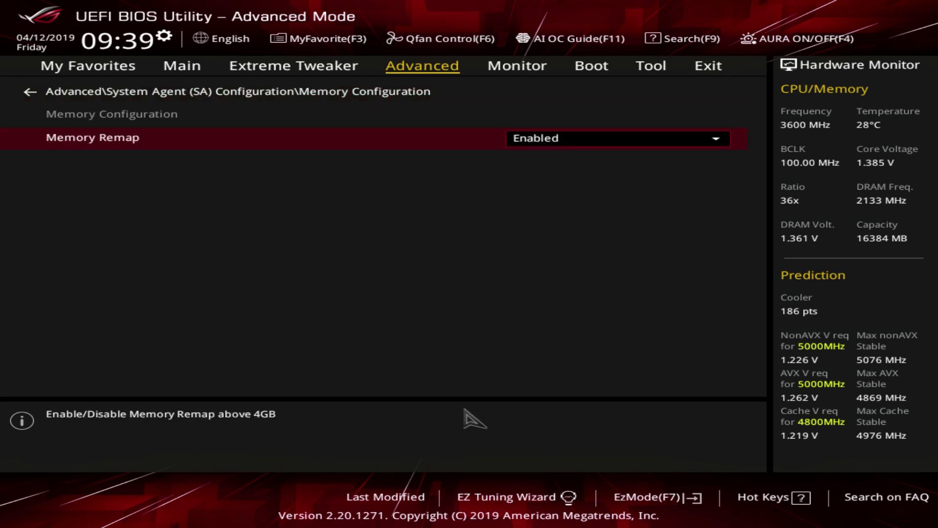
key("Escape")
key("Return")
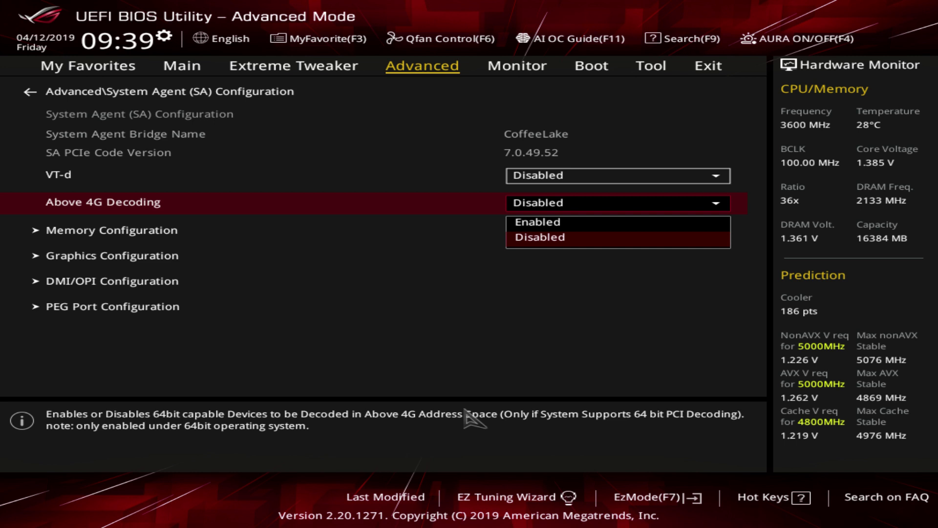
key("Escape")
Switch VT-d to Enabled and set it back to Disabled.
key("Up")
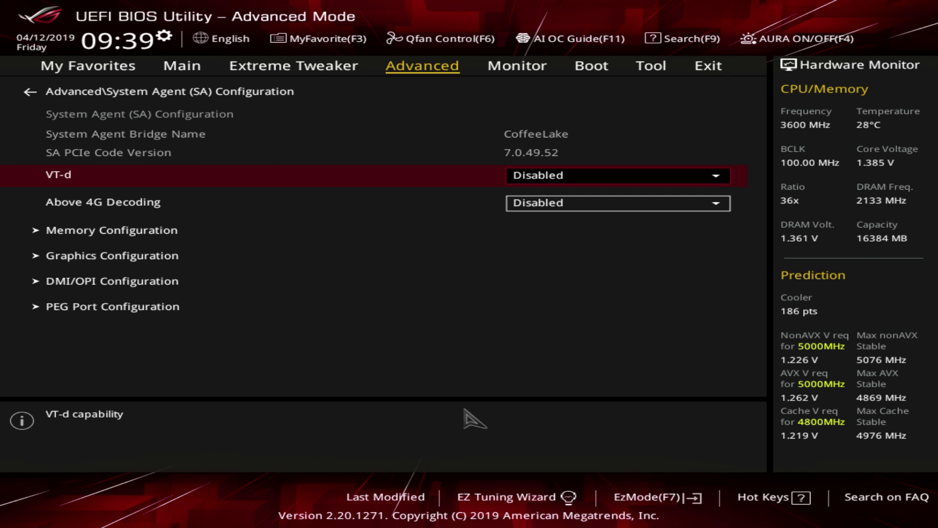
key("Return")
key("Down")
key("Return")
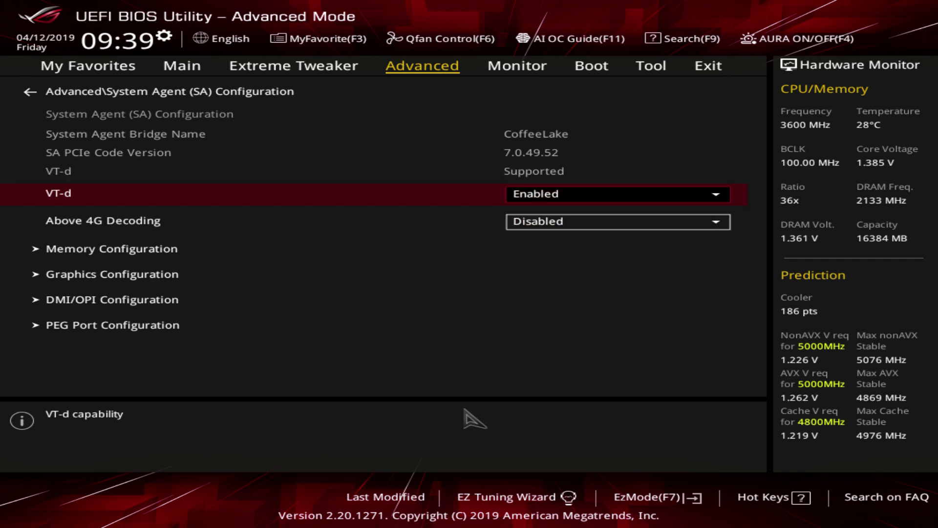
key("Return")
key("Up")
key("Return")
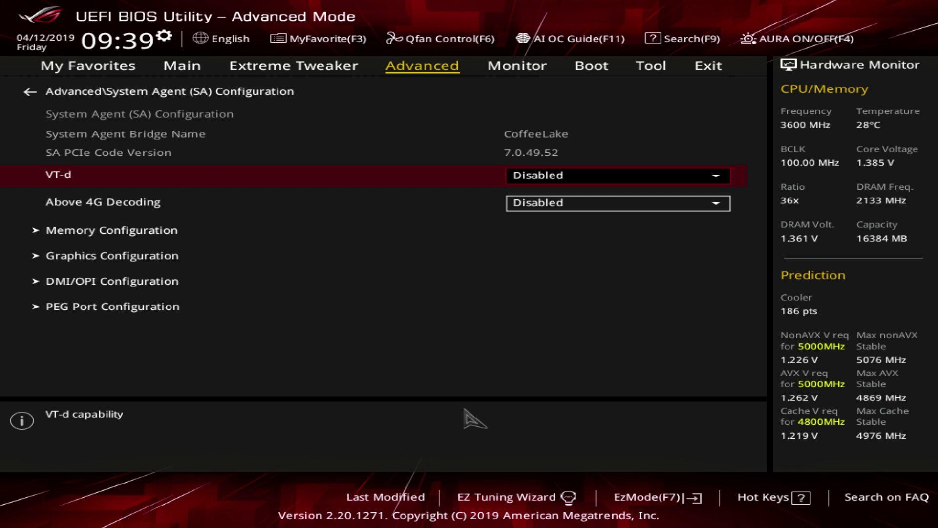
View the Memory Configuration page and return to System Agent (SA) Configuration.
key("Down")
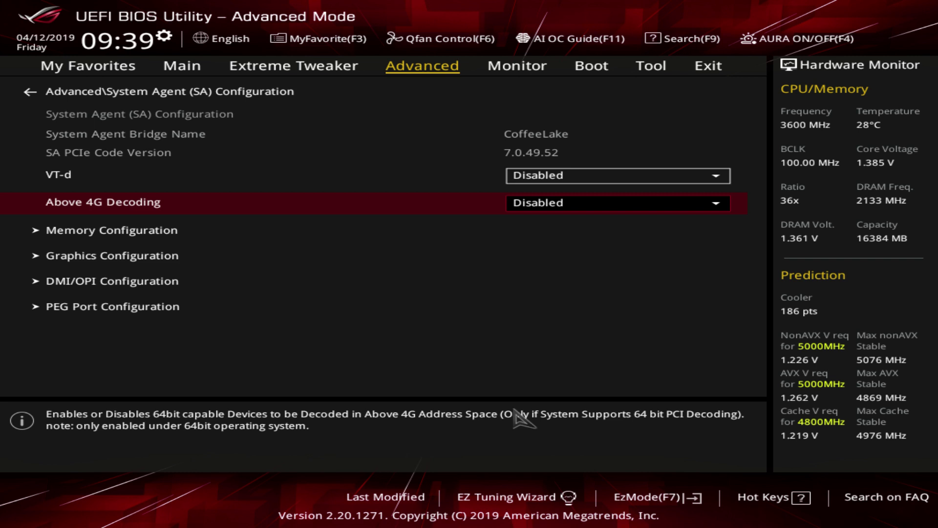
key("Down")
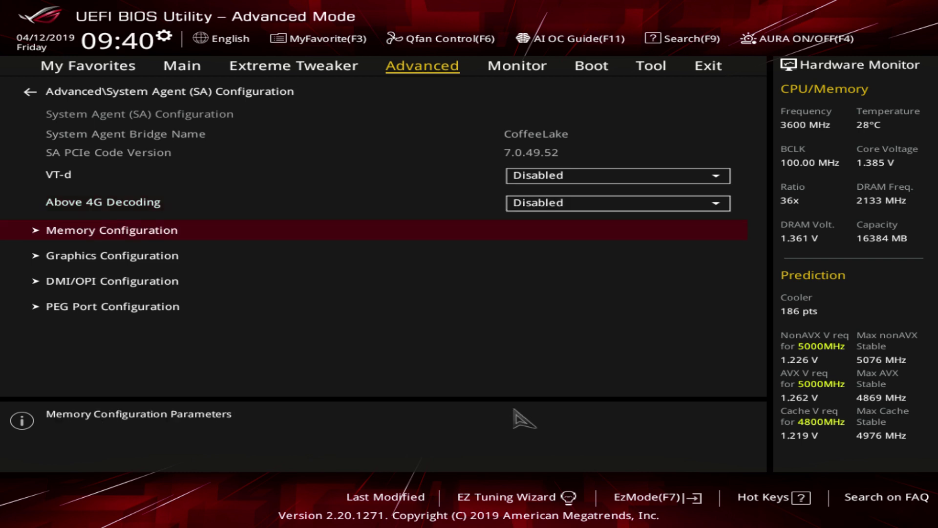
key("Return")
key("Escape")
Open Graphics Configuration and examine the Primary Display options without changing the setting.
key("Down")
key("Return")
key("Down")
key("Return")
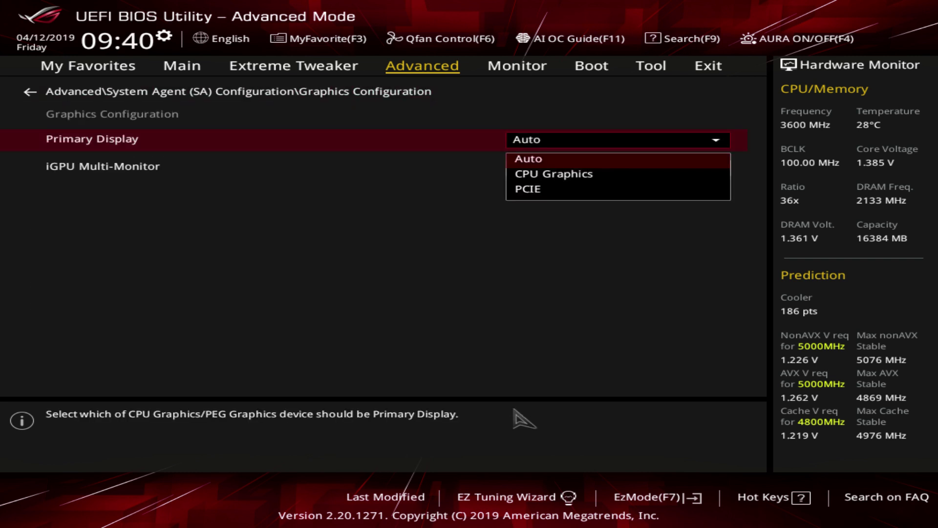
key("Down")
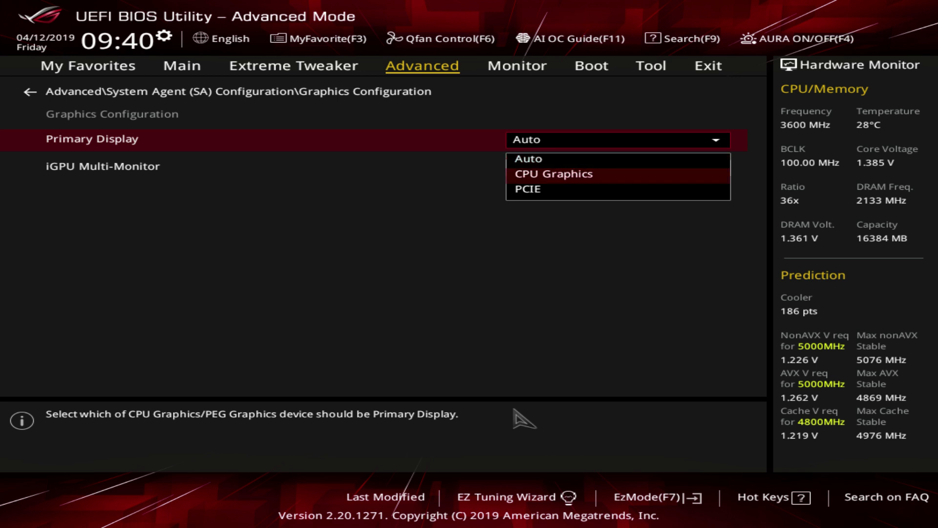
key("Down")
key("Escape")
Examine the iGPU Multi-Monitor options without changing the setting and leave Graphics Configuration.
key("Down")
key("Return")
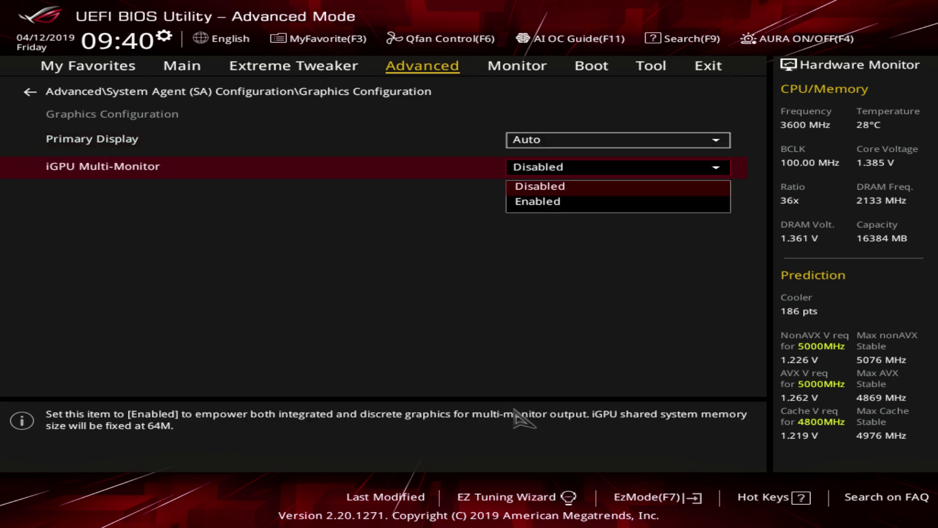
key("Down")
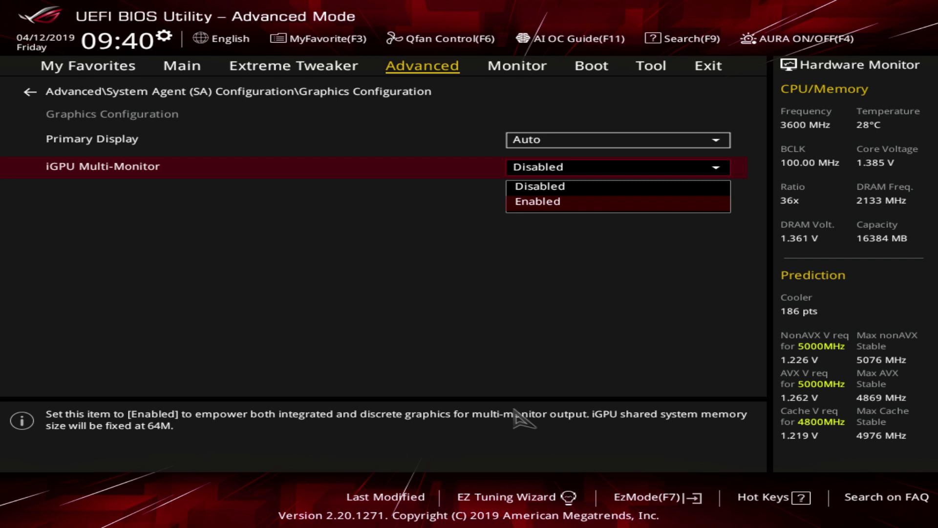
key("Escape")
key("Escape")
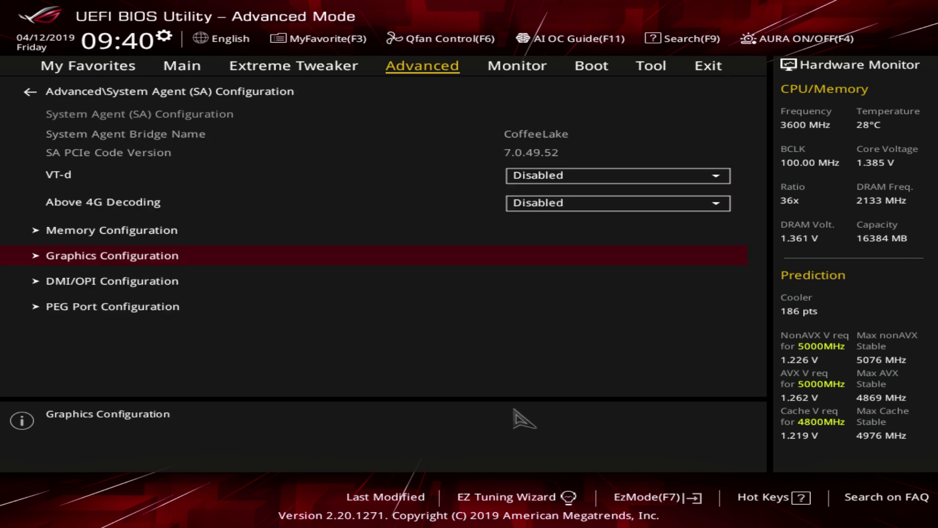
Open DMI/OPI Configuration and set DMI Max Link Speed to Gen3.
key("Down")
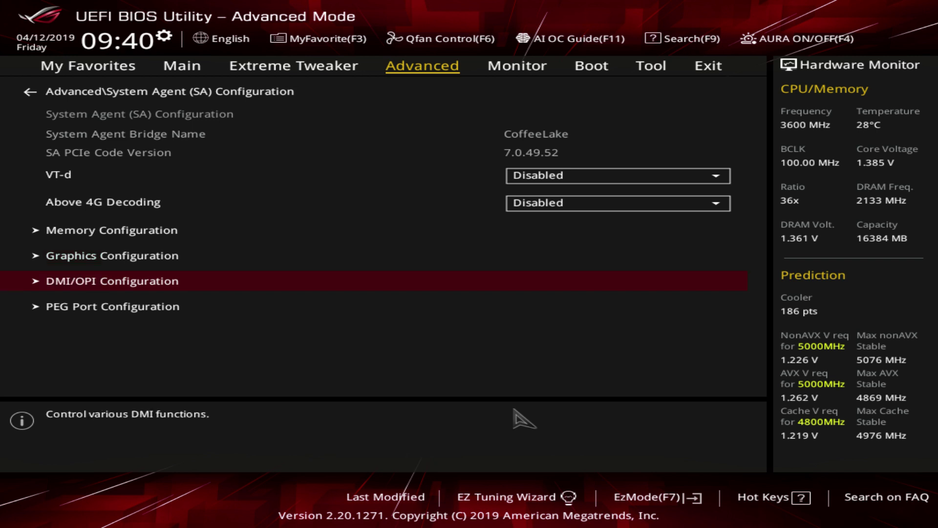
key("Return")
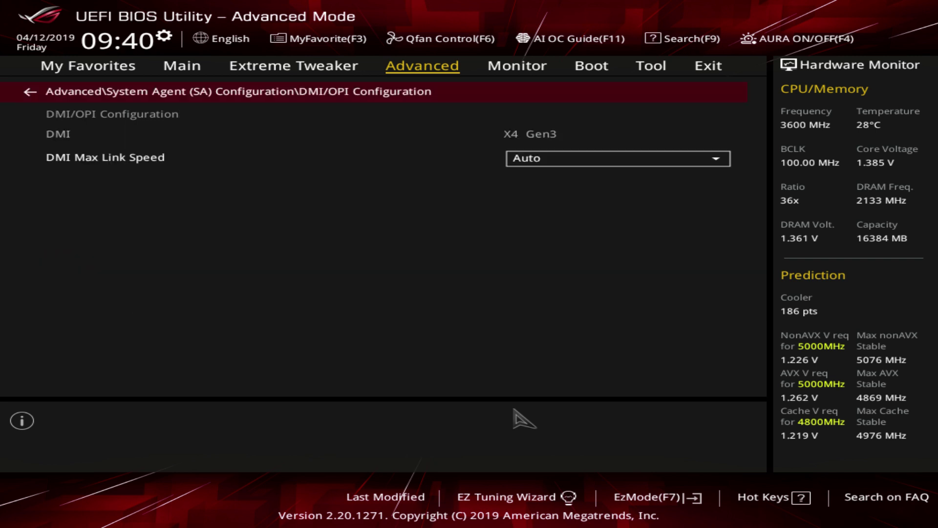
key("Down")
key("Return")
key("Down")
key("Down")
key("Down")
key("Return")
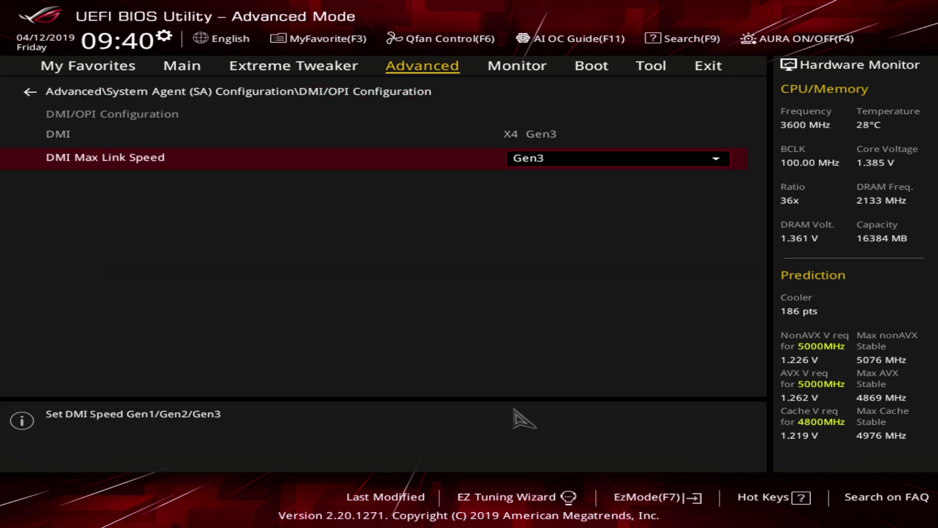
Set DMI Max Link Speed back to Auto and return to System Agent (SA) Configuration.
key("Return")
key("Up")
key("Up")
key("Up")
key("Return")
key("Escape")
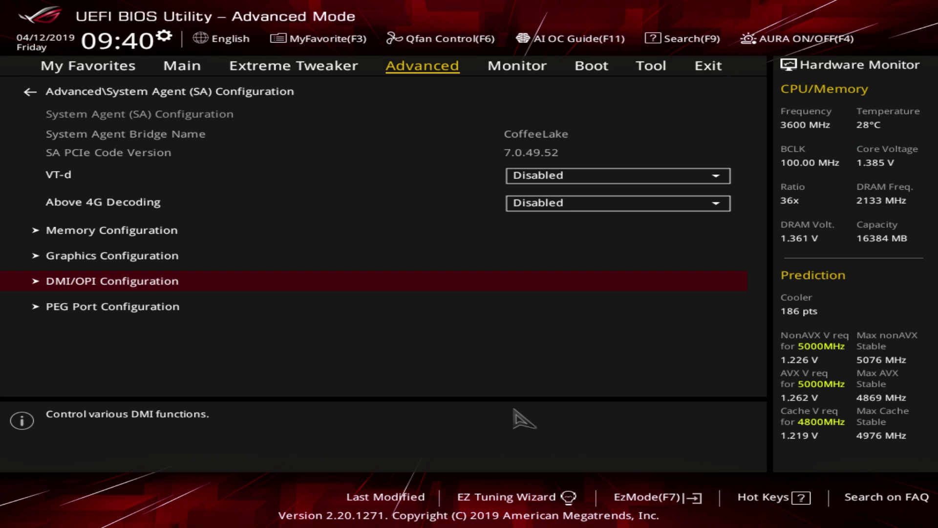
Reopen DMI/OPI Configuration, switch DMI Max Link Speed to Gen1 and back to Auto, and leave the page.
key("Return")
key("Return")
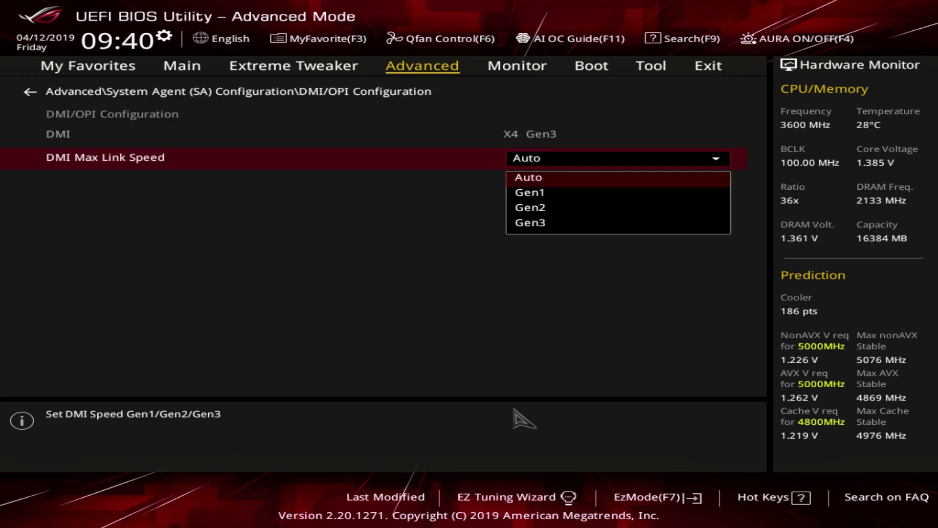
key("Down")
key("Return")
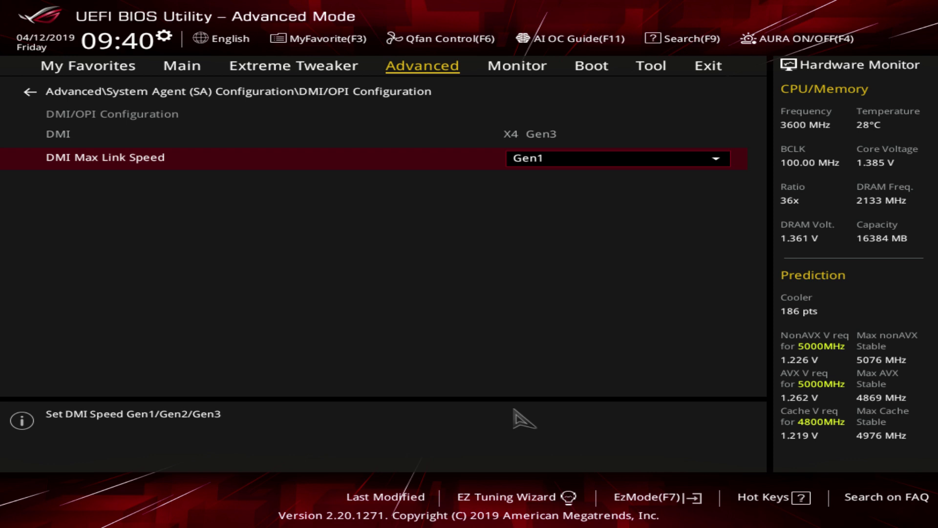
key("Return")
key("Up")
key("Down")
key("Up")
key("Return")
key("Escape")
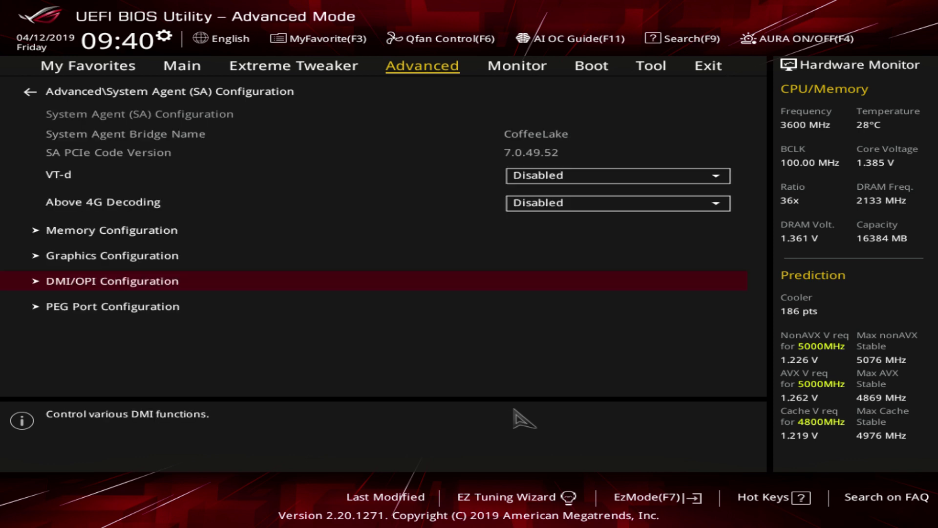
Open PEG Port Configuration and set PCIEX16_1 Link Speed to Gen2.
key("Down")
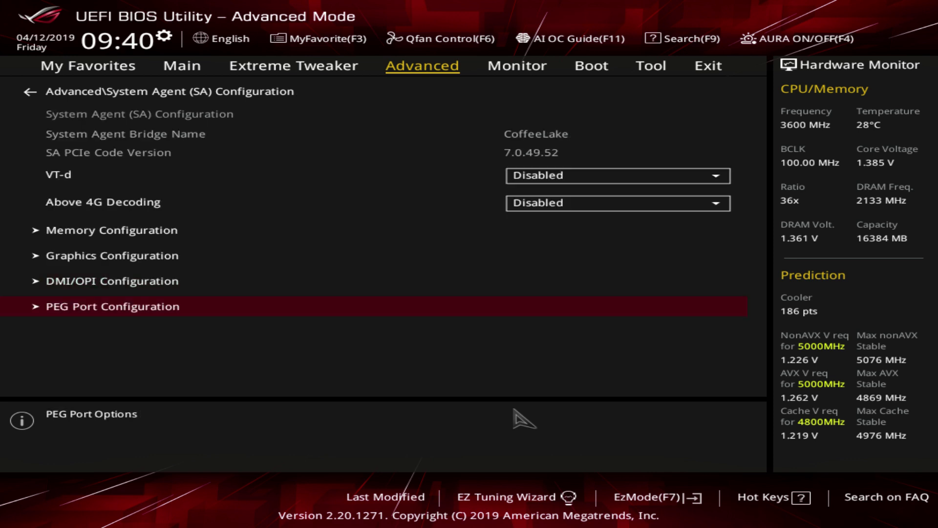
key("Return")
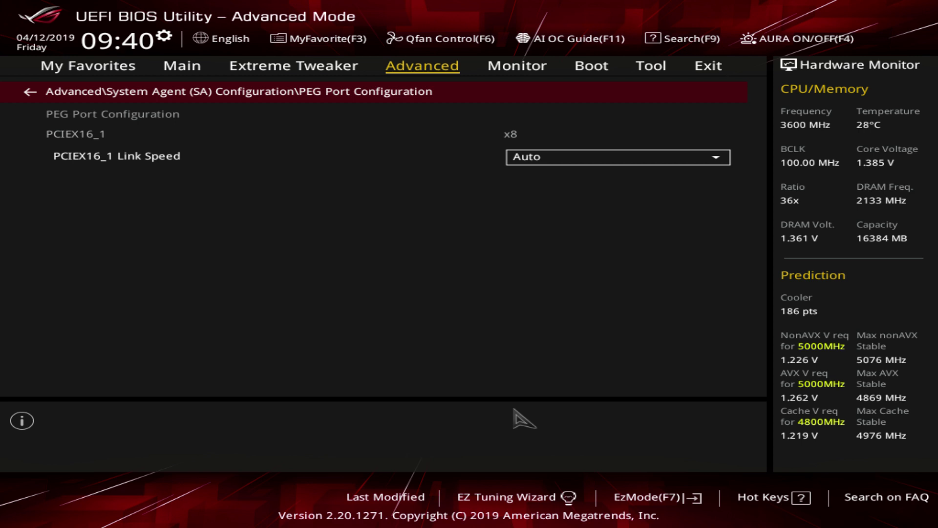
key("Return")
key("Down")
key("Down")
key("Return")
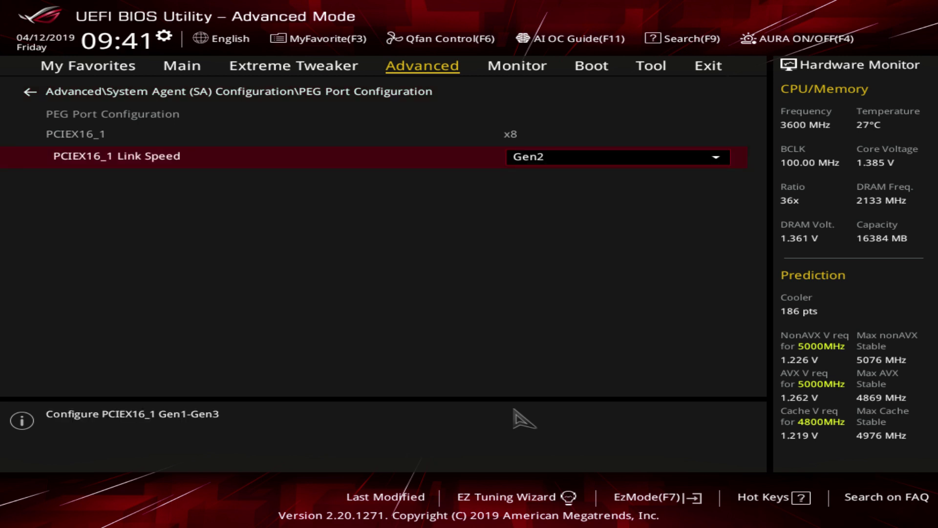
Change PCIEX16_1 Link Speed to Gen1, followed by Gen3.
key("Return")
key("Up")
key("Return")
key("Return")
key("Up")
key("Down")
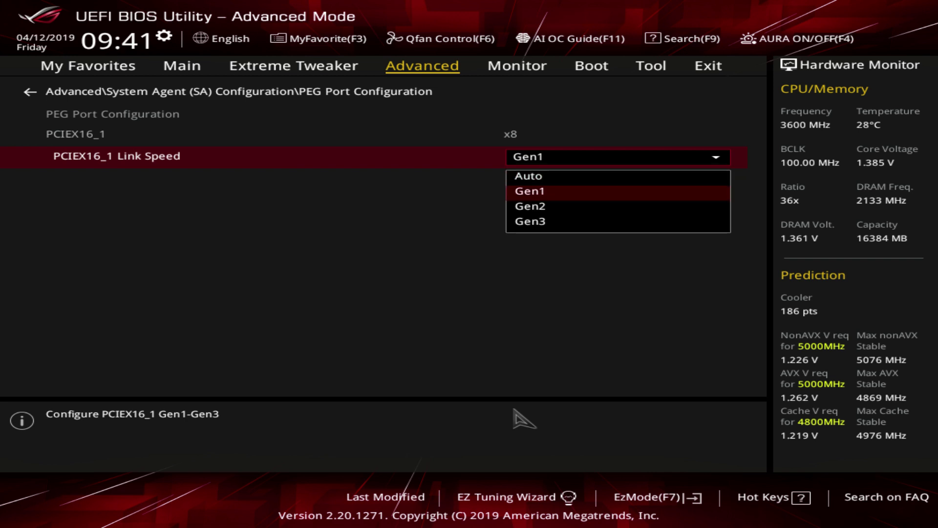
key("Down")
key("Down")
key("Return")
Set PCIEX16_1 Link Speed back to Auto.
key("Return")
key("Up")
key("Up")
key("Up")
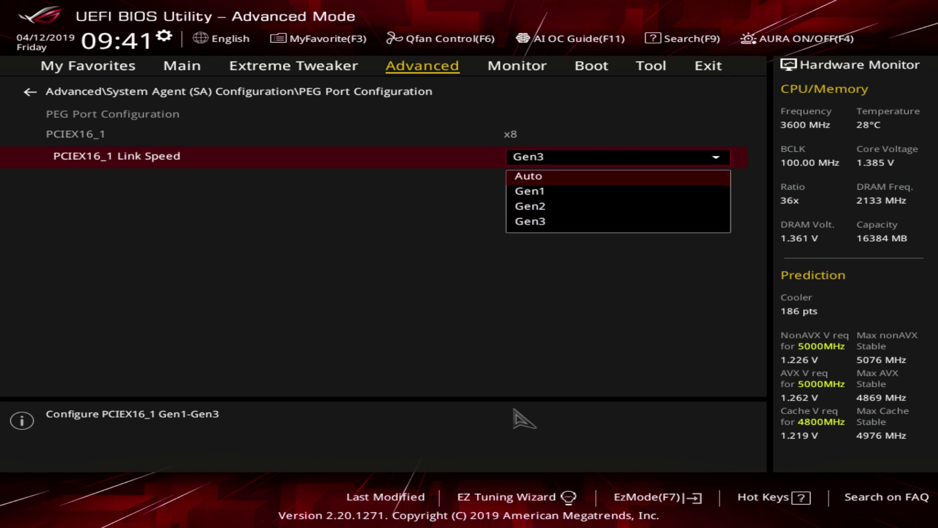
key("Return")
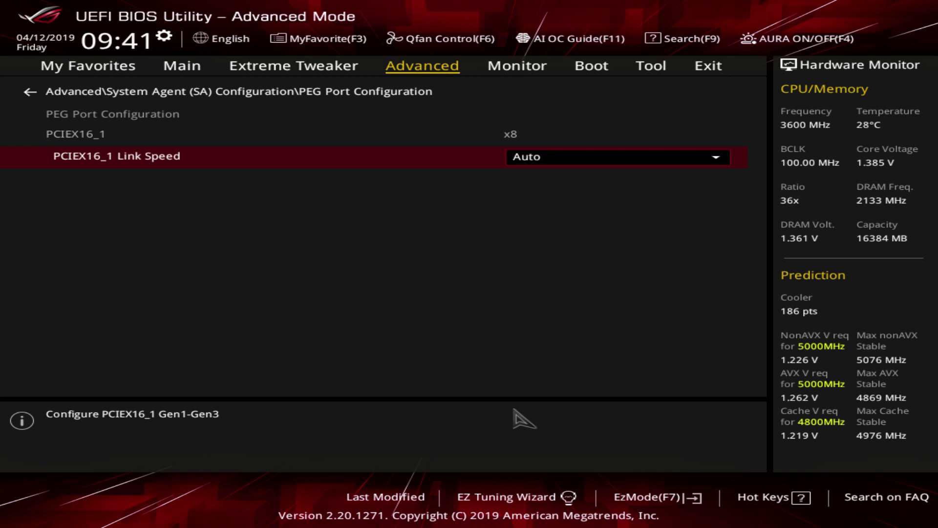
Examine the Gen1, Gen2 and Gen3 options of PCIEX16_1 Link Speed without changing the setting.
key("Return")
key("Down")
key("Down")
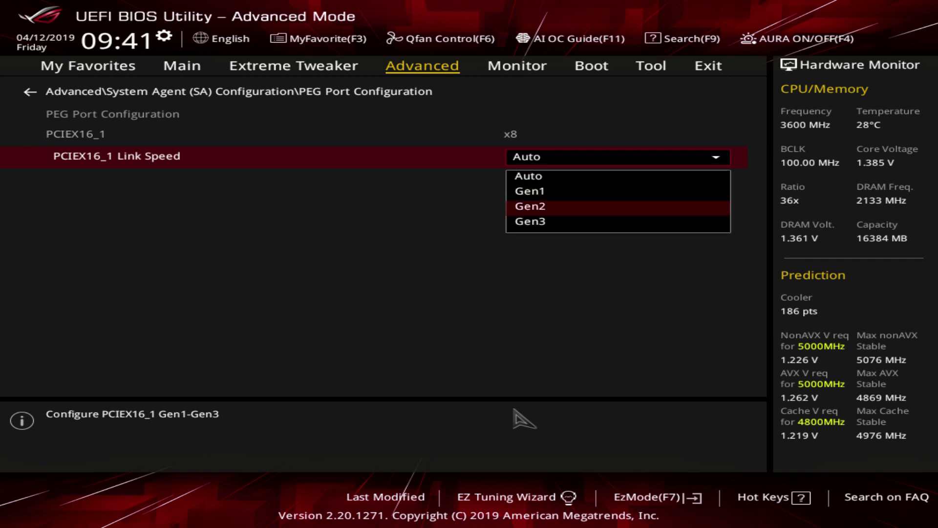
key("Down")
key("Up")
key("Up")
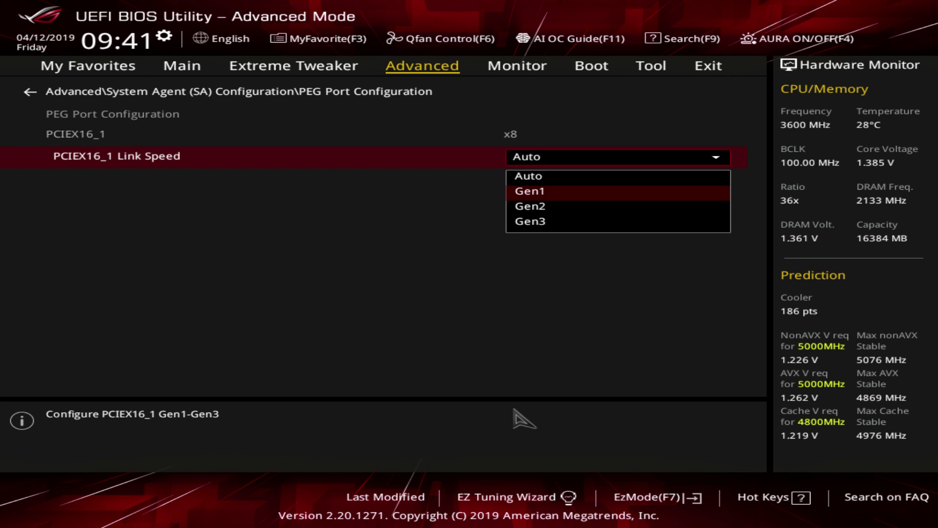
key("Down")
key("Down")
key("Escape")
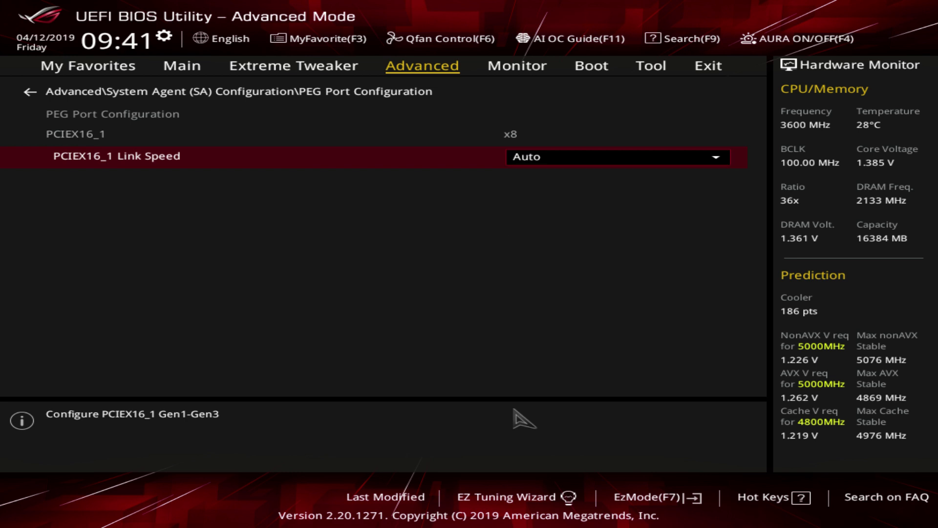
Review the PCIEX16_1 Link Speed options once more without changing the setting and leave PEG Port Configuration.
key("Return")
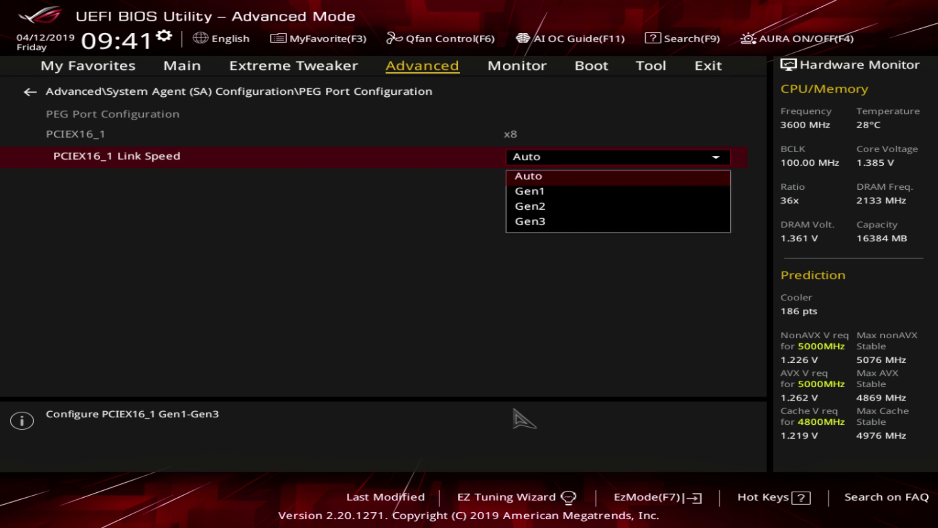
key("Down")
key("Down")
key("Down")
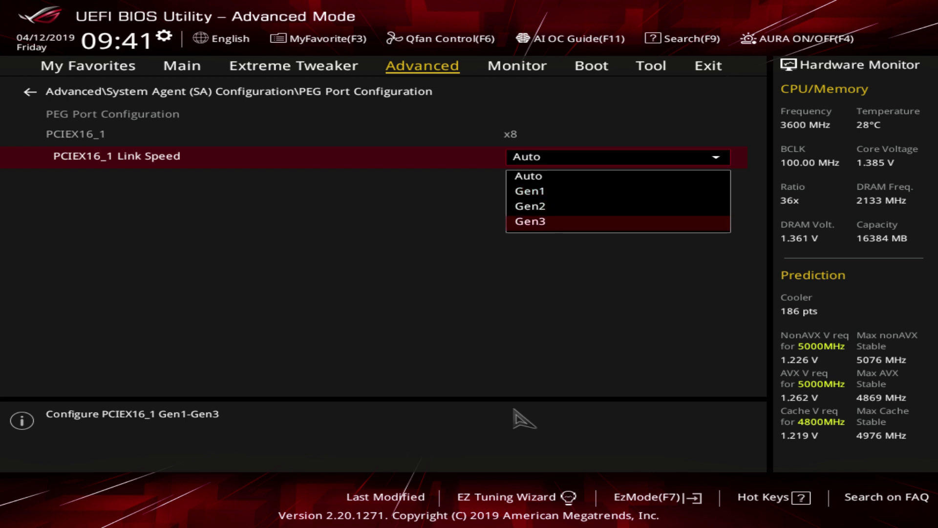
key("Escape")
key("Escape")
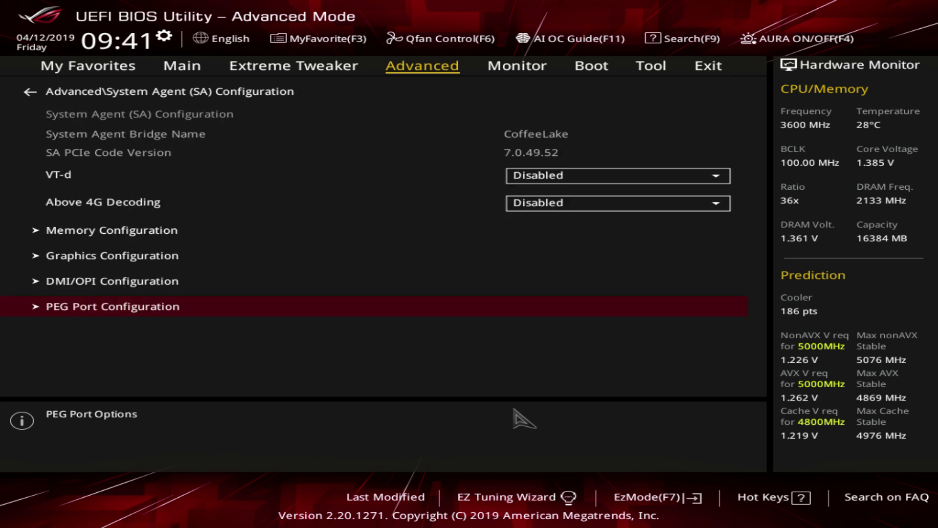
Leave System Agent (SA) Configuration and open PCI Express Configuration within PCH Configuration.
key("Escape")
key("Down")
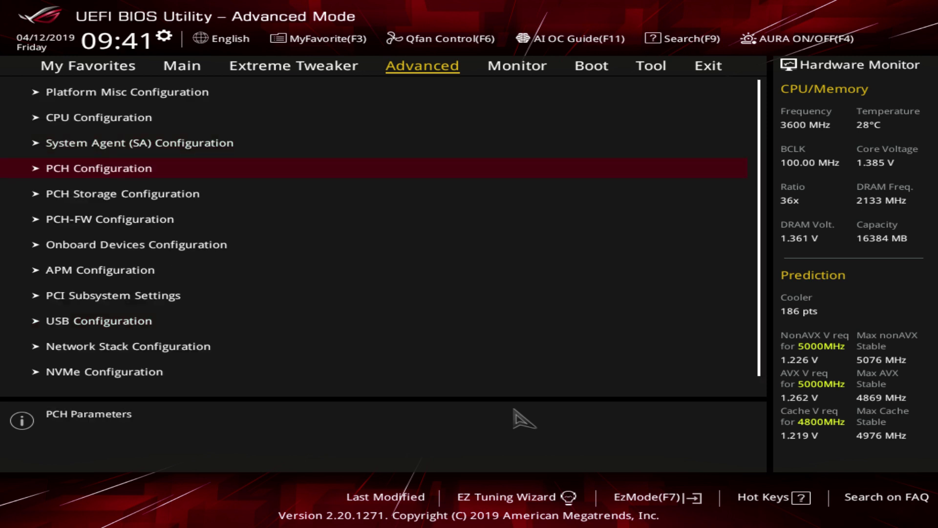
key("Return")
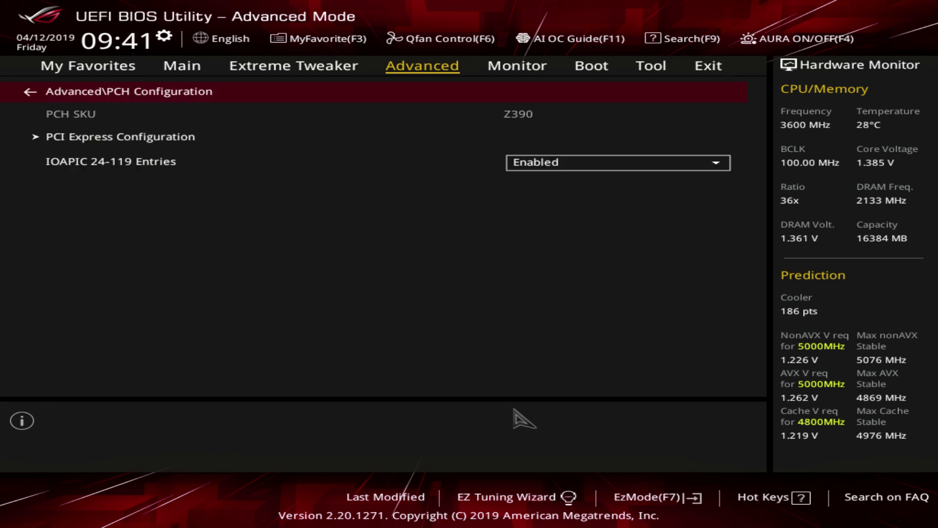
key("Down")
key("Return")
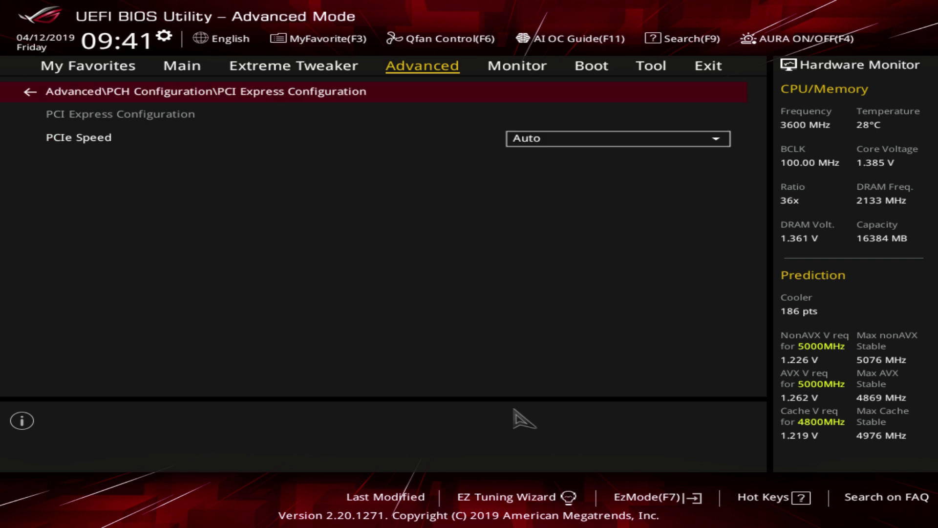
Examine the PCIe Speed options in PCI Express Configuration without changing the setting.
key("Down")
key("Return")
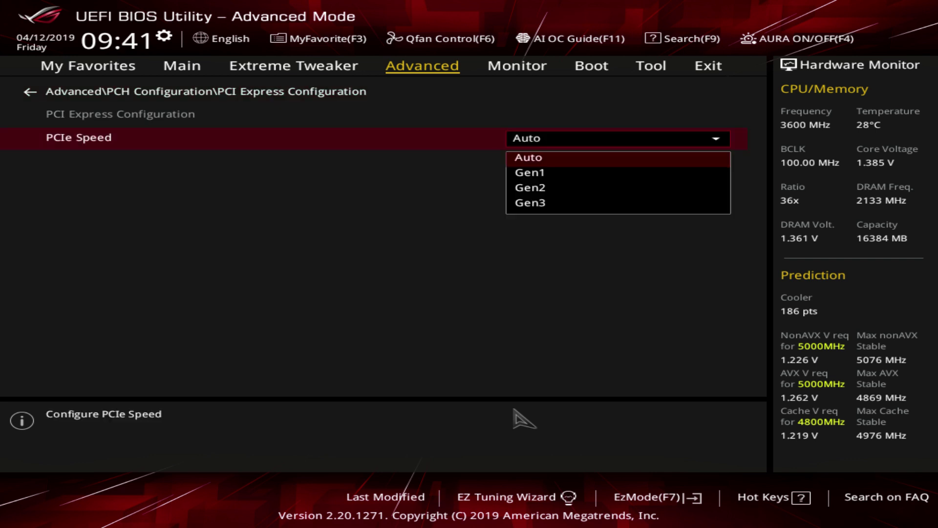
key("Escape")
key("Escape")
key("Return")
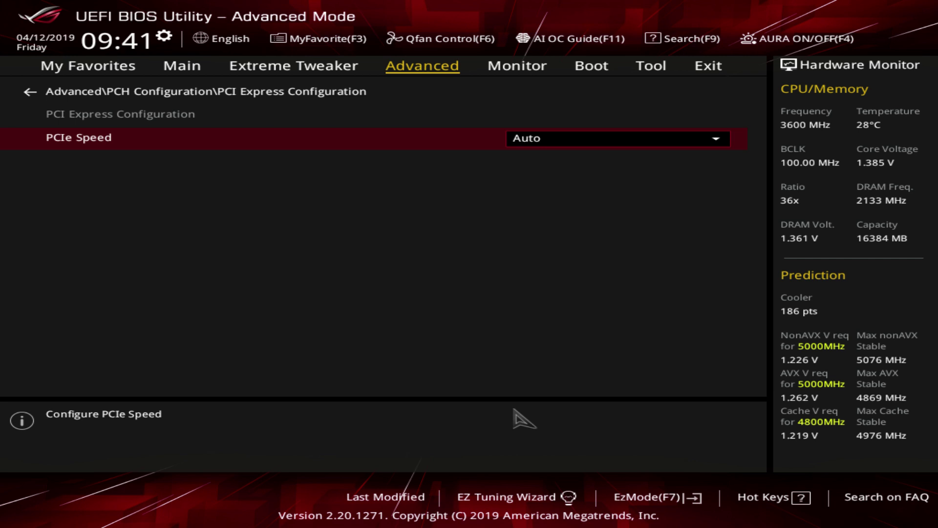
key("Return")
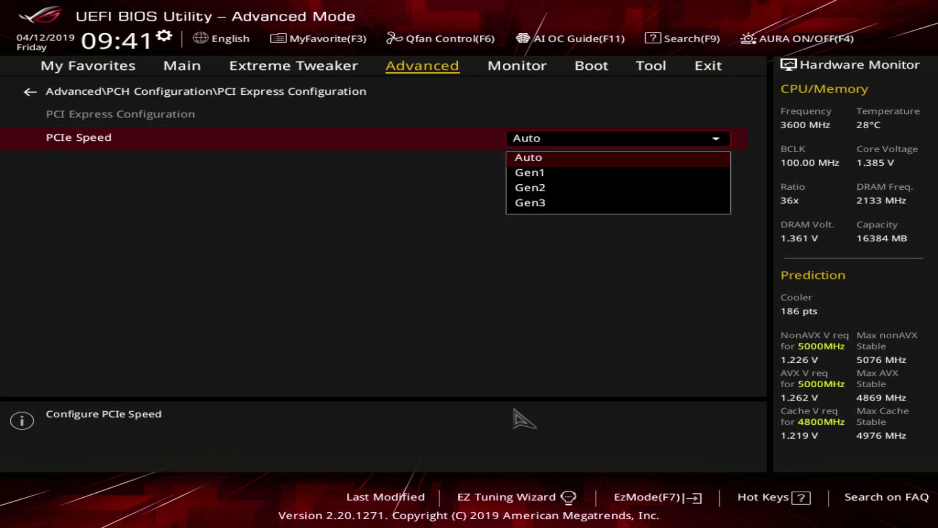
key("Escape")
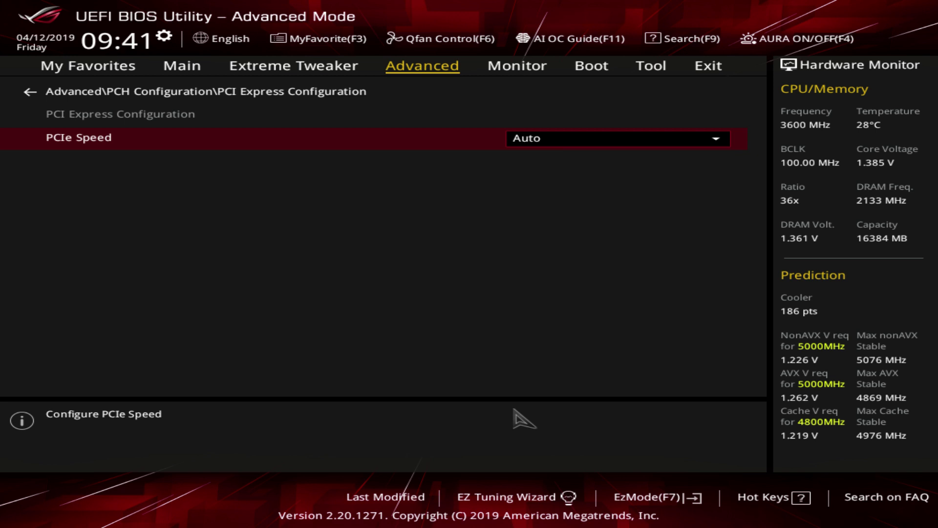
Return to PCH Configuration and examine the IOAPIC 24-119 Entries options without changing the setting.
key("Escape")
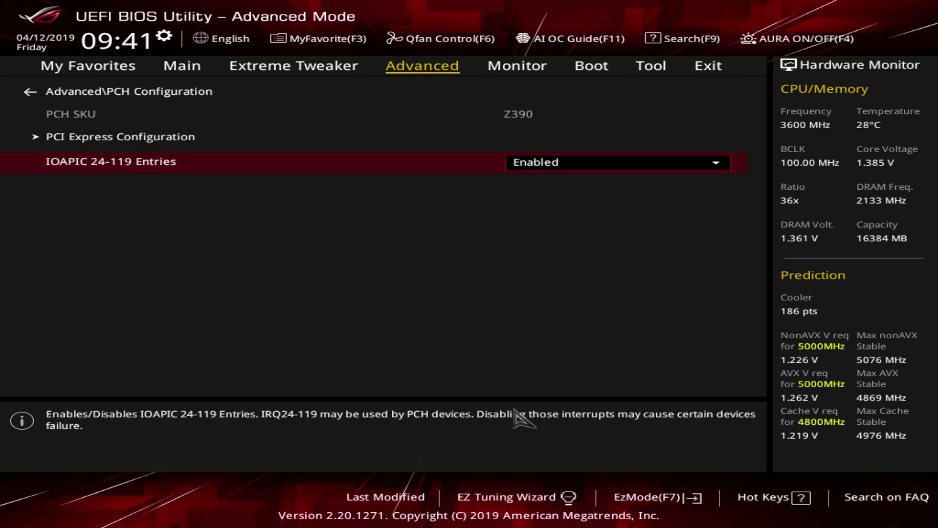
key("Return")
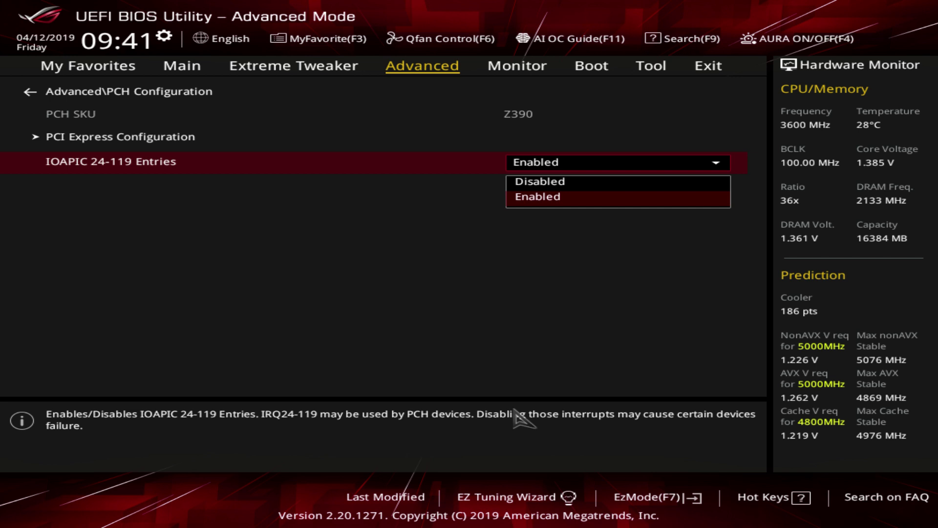
key("Escape")
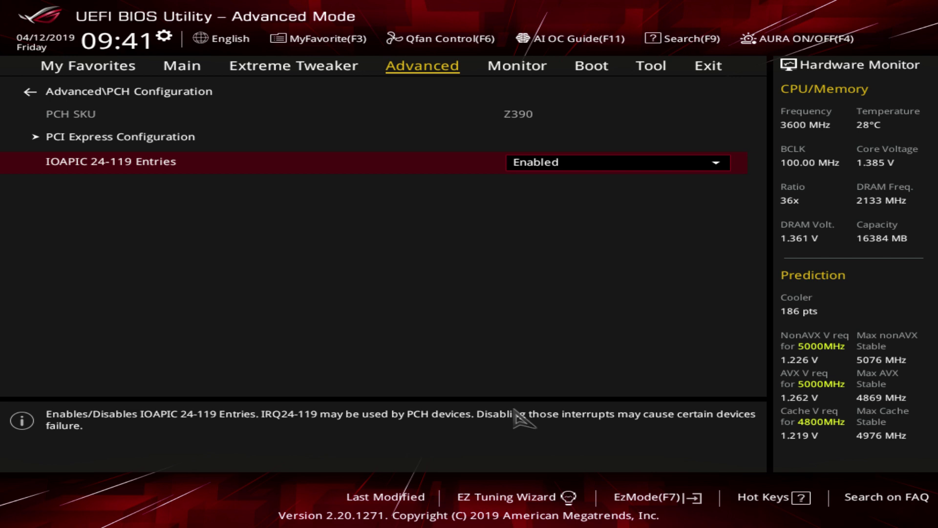
Open PCH Storage Configuration and review its SATA controller, port and hot plug settings through SATA6G_4 Hot Plug.
key("Escape")
key("Down")
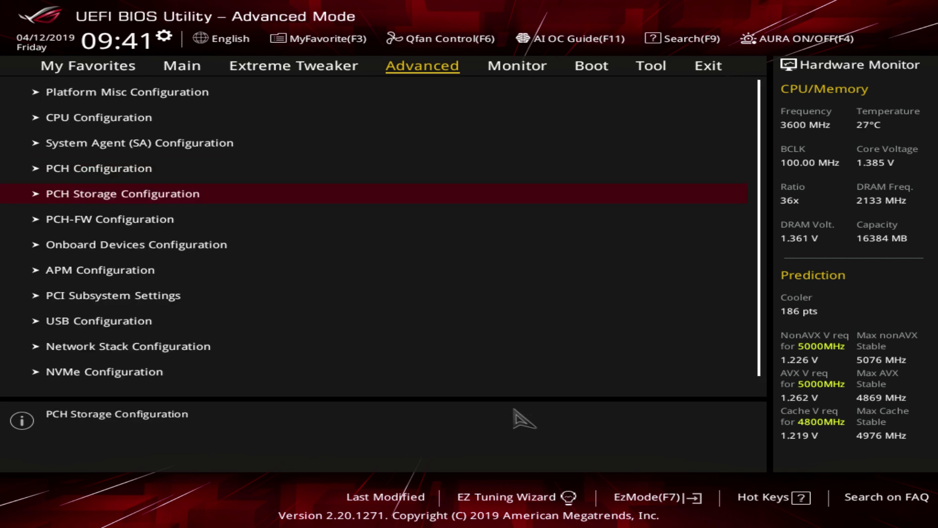
key("Return")
key("Down")
key("Down")
key("Down")
key("Down")
key("Down")
key("Down")
key("Down")
key("Down")
key("Down")
key("Down")
key("Down")
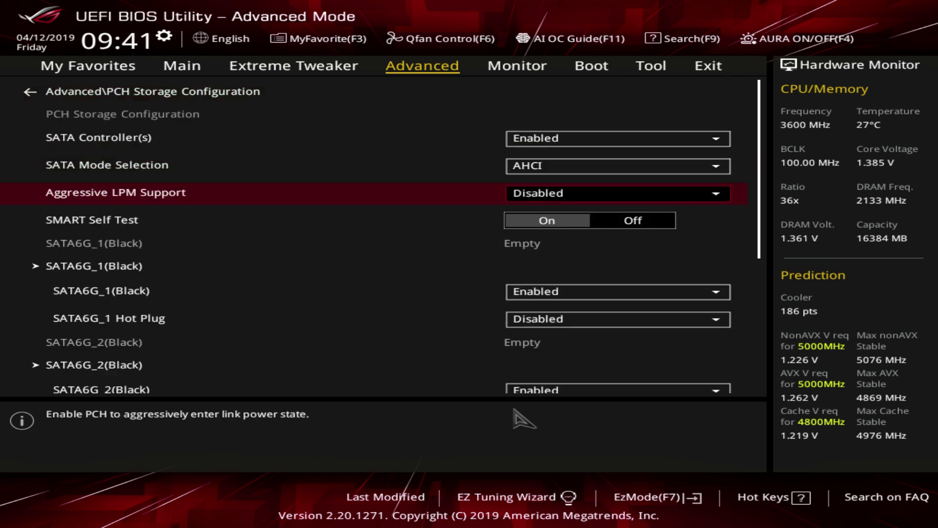
key("Down")
key("Down")
key("Down")
key("Down")
key("Down")
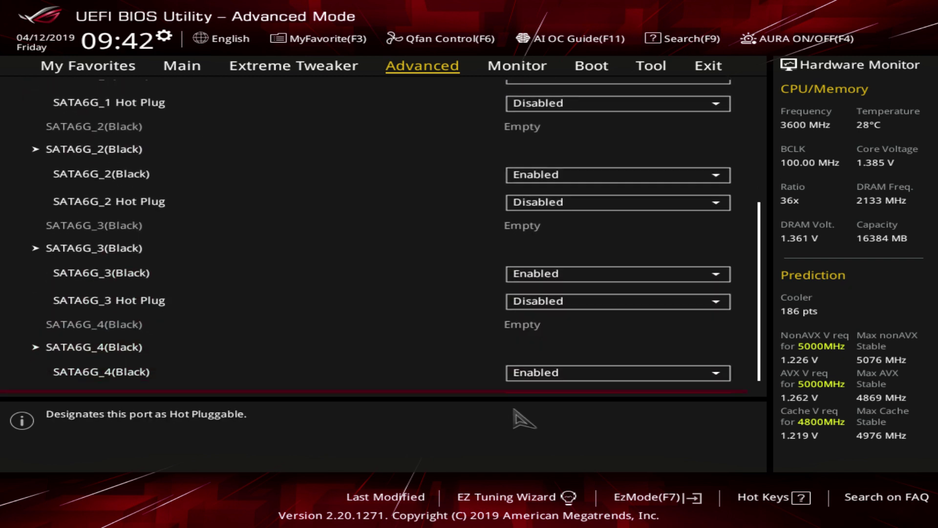
Switch to PCH-FW Configuration and examine the ME State options without changing the setting.
key("Escape")
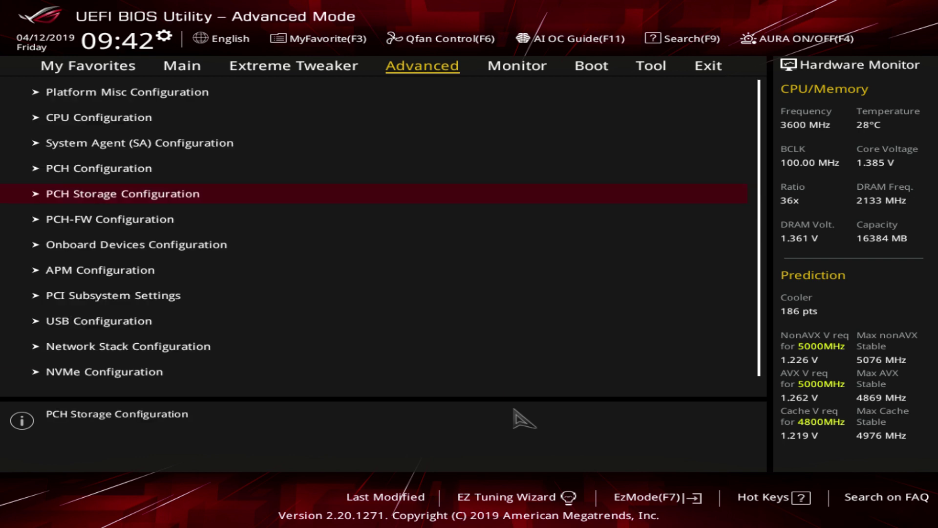
key("Down")
key("Return")
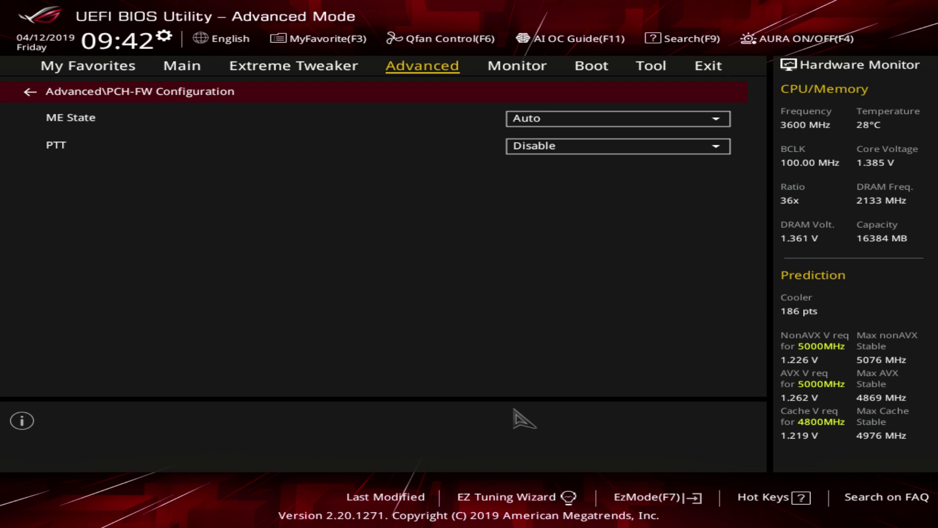
key("Down")
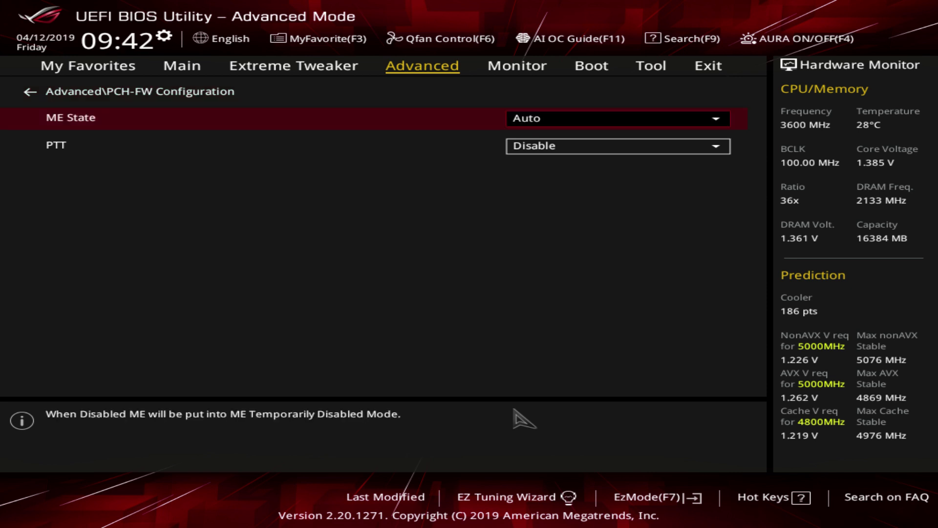
key("Return")
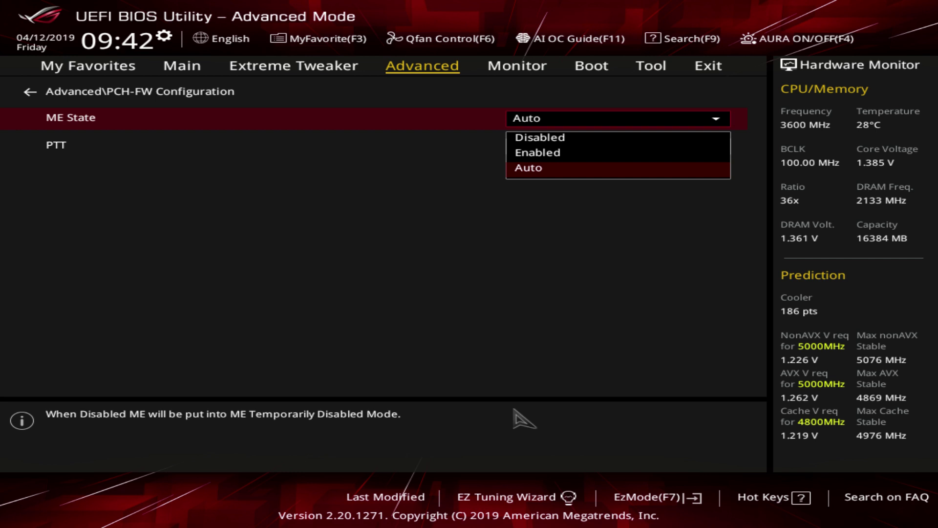
key("Escape")
Examine the PTT options in PCH-FW Configuration without changing the setting.
key("Down")
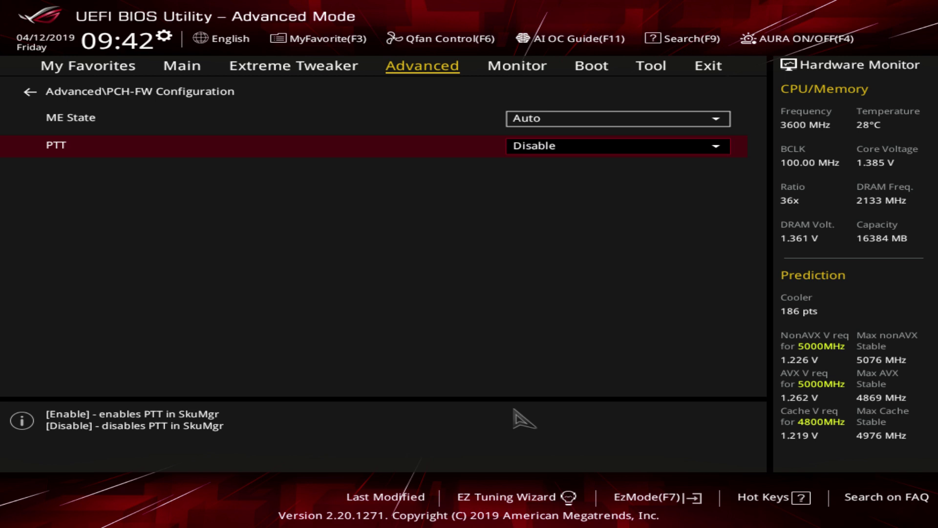
key("Return")
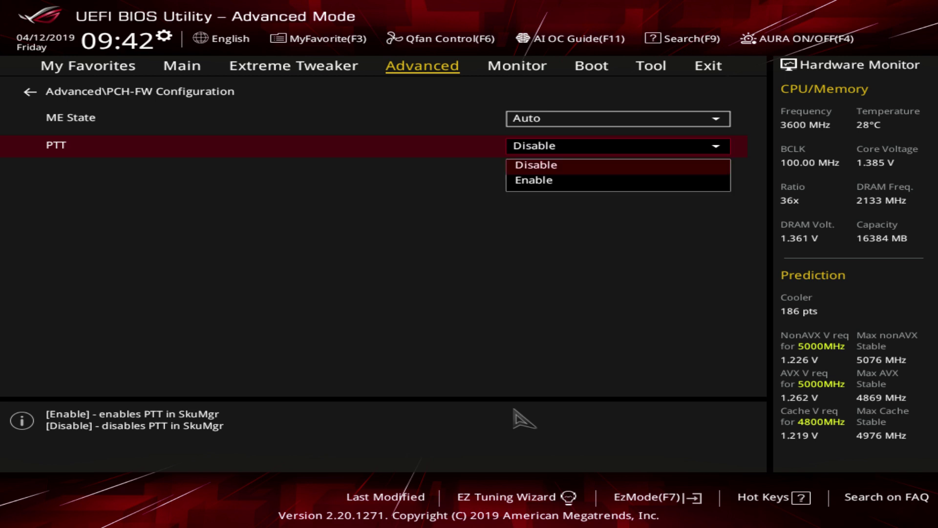
key("Escape")
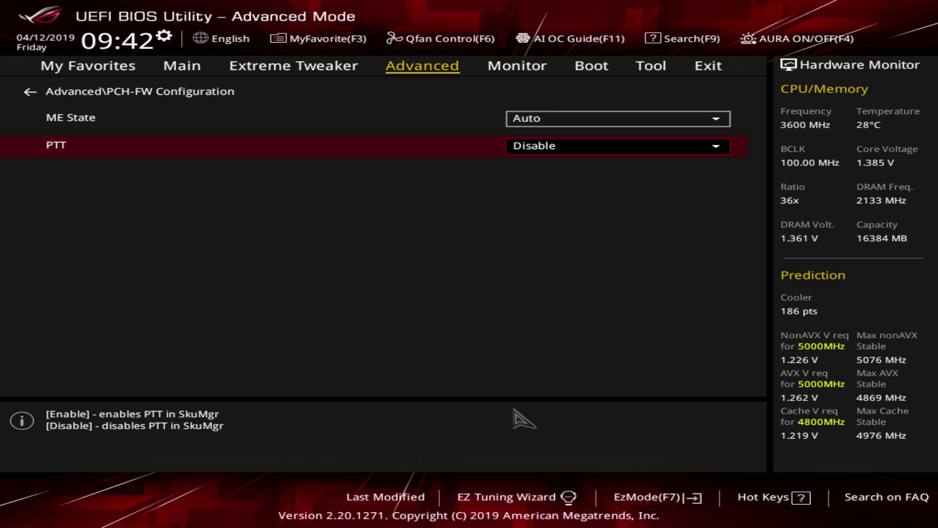
Open Onboard Devices Configuration and review the HD Audio, Intel LAN Controller, Intel PXE Option ROM and working-state LED settings.
key("Escape")
key("Down")
key("Return")
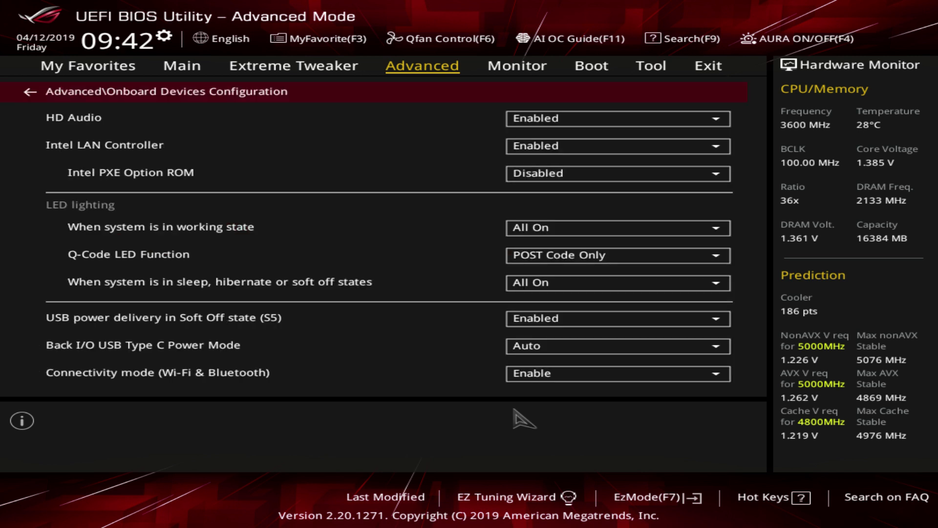
key("Down")
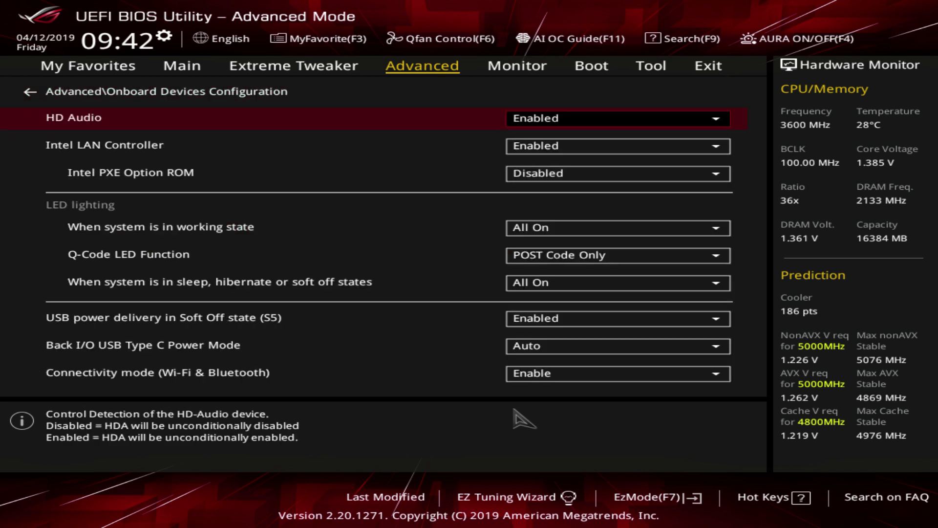
key("Down")
key("Down")
key("Up")
key("Down")
key("Down")
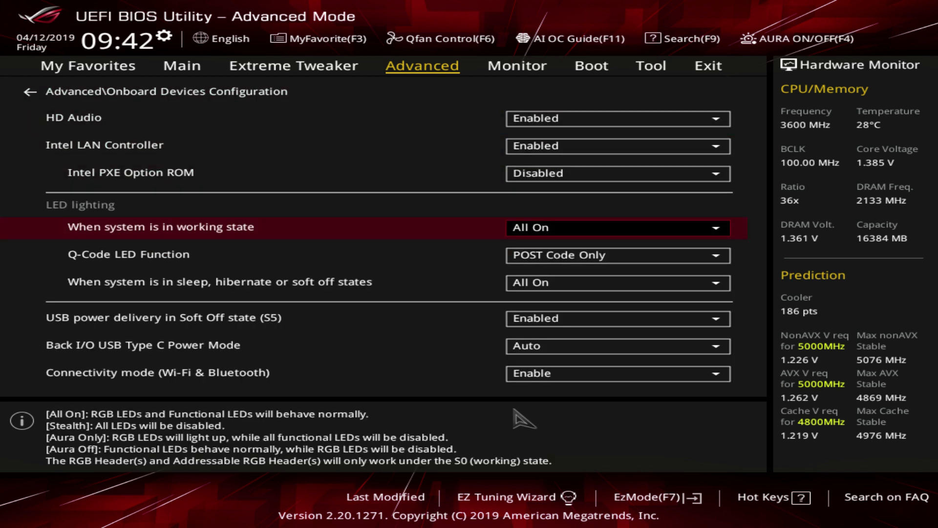
Examine the Q-Code LED Function options under LED lighting without changing the setting.
key("Down")
key("Up")
key("Down")
key("Return")
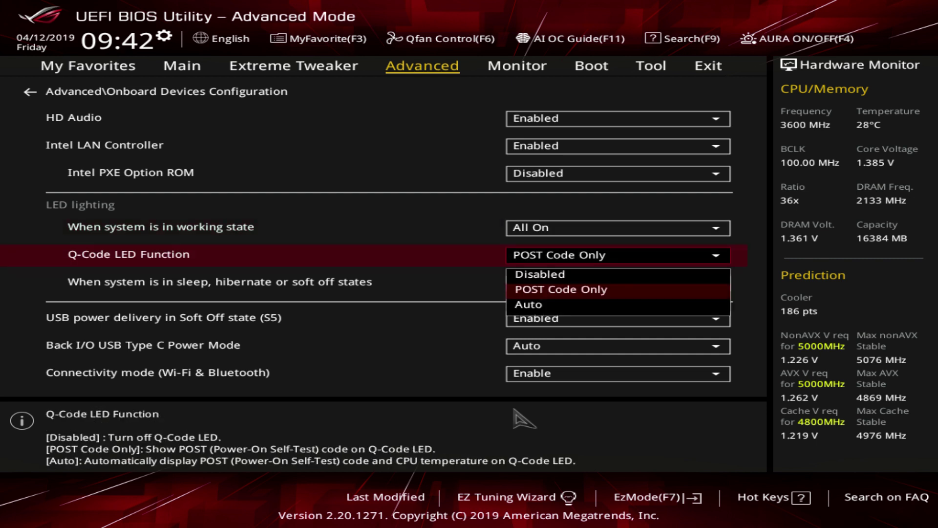
key("Escape")
key("Return")
key("Escape")
Examine the All On, Stealth Mode, Aura Only and Aura Off choices for working-state LED lighting without changing the setting.
key("Up")
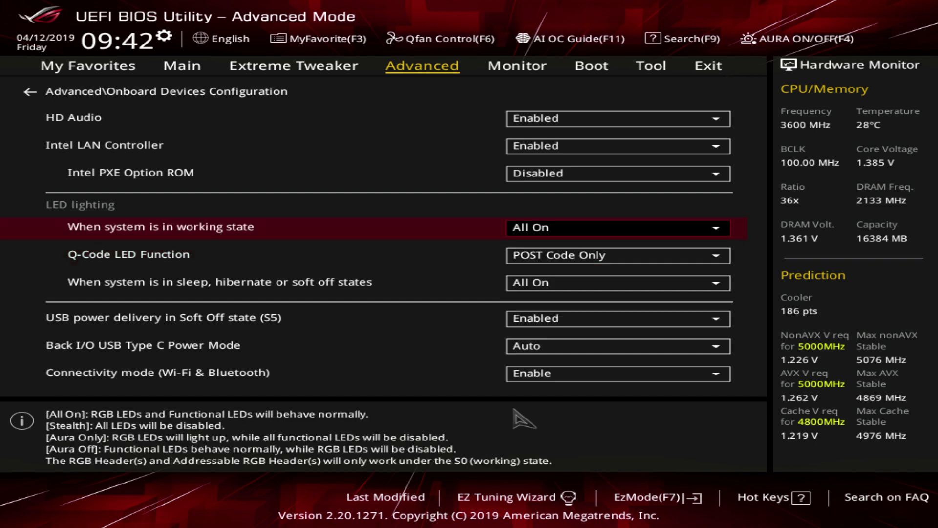
key("Return")
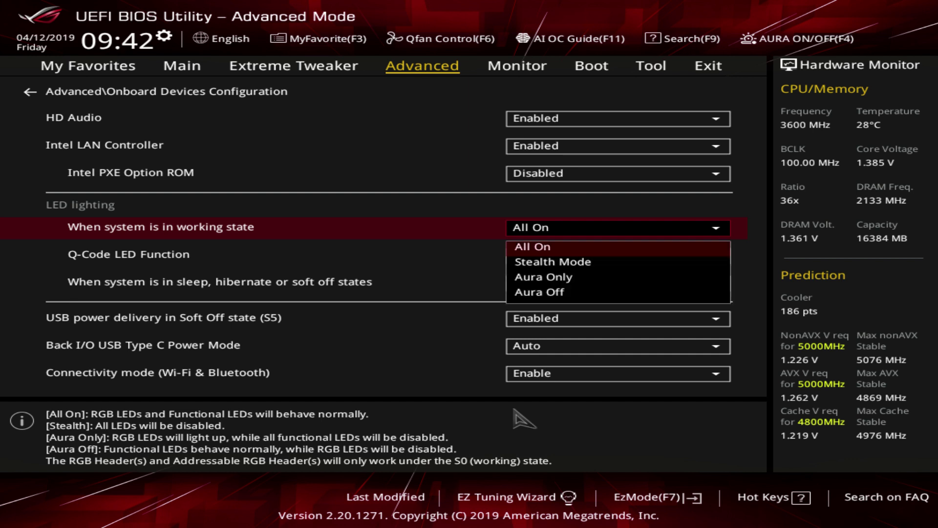
key("Down")
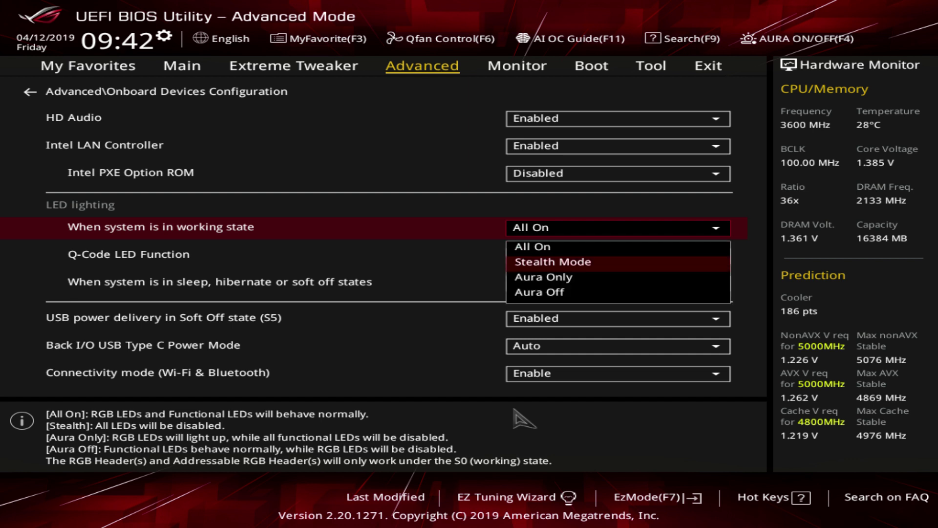
key("Down")
key("Down")
key("Escape")
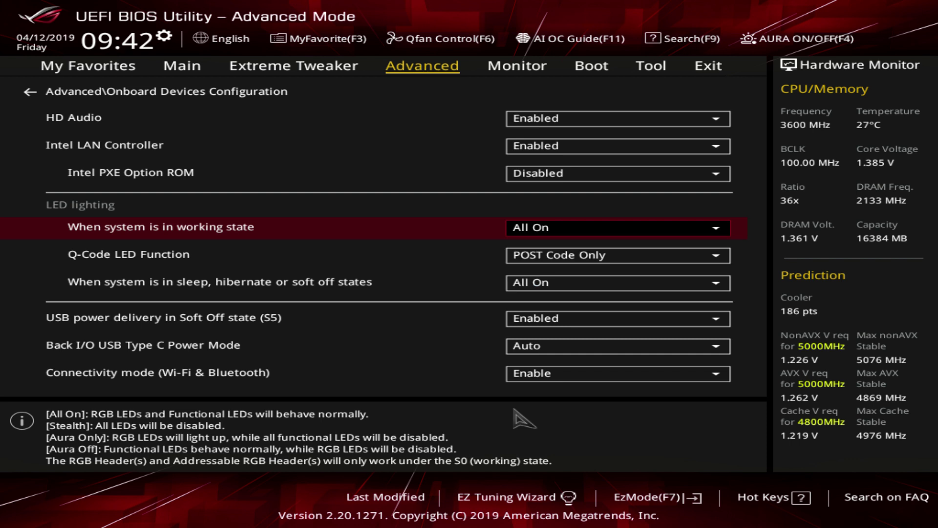
Set the LED lighting for the system's working state to Aura Off.
key("Return")
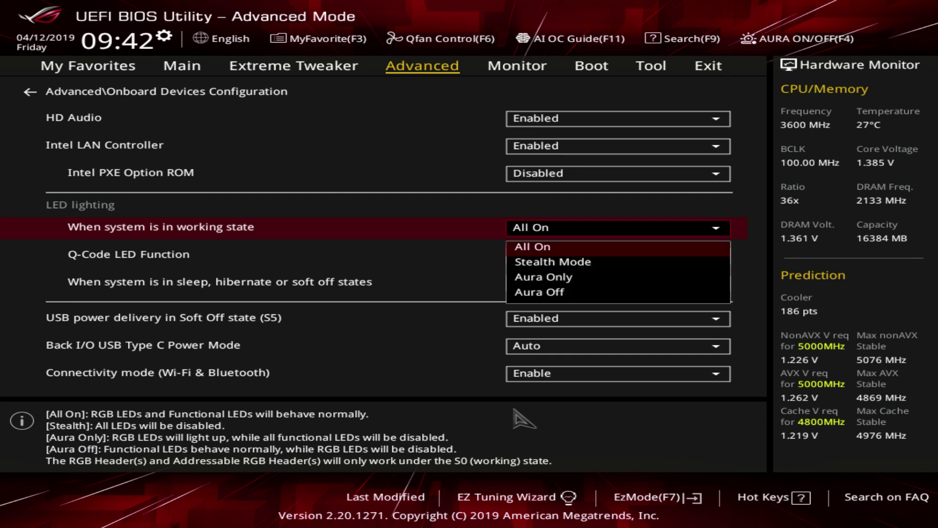
key("Down")
key("Down")
key("Down")
key("Return")
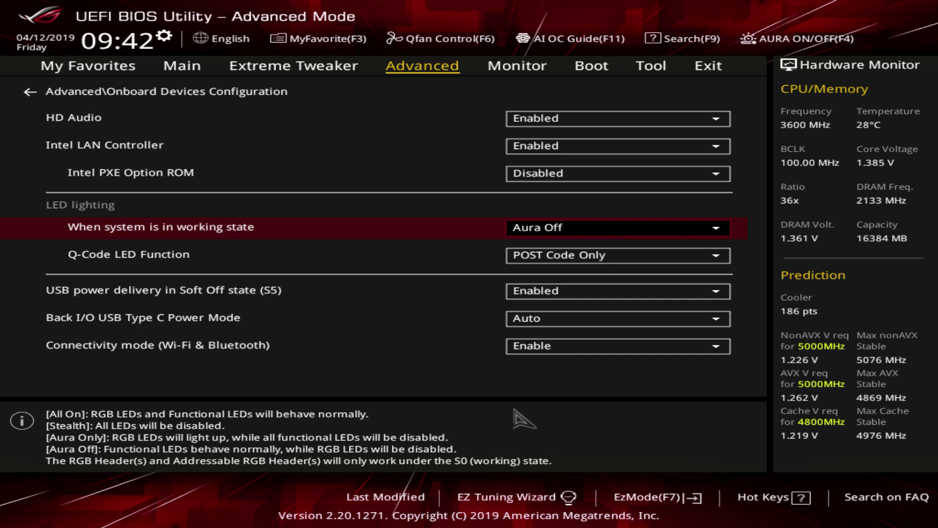
Set the LED lighting for the system's working state back to All On.
key("Return")
key("Up")
key("Up")
key("Up")
key("Return")
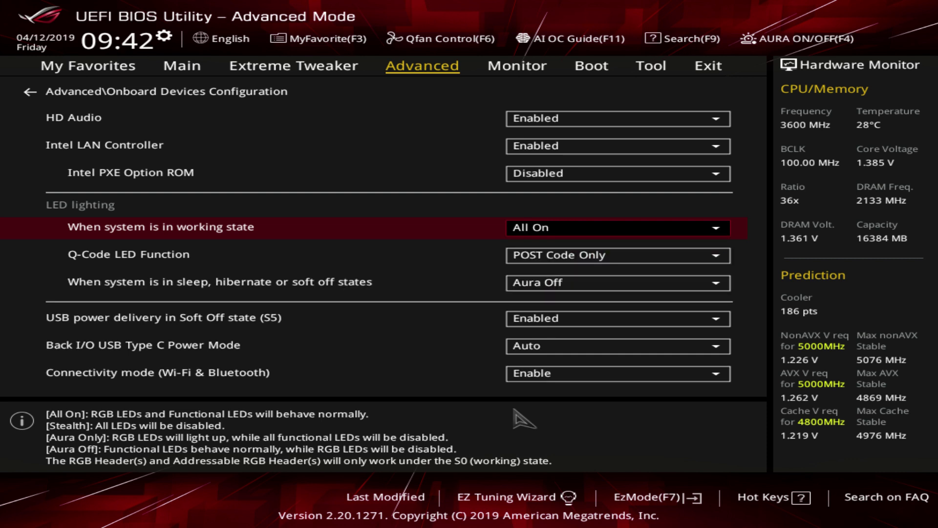
Set the working-state LED lighting to Aura Off once more.
key("Return")
key("Down")
key("Down")
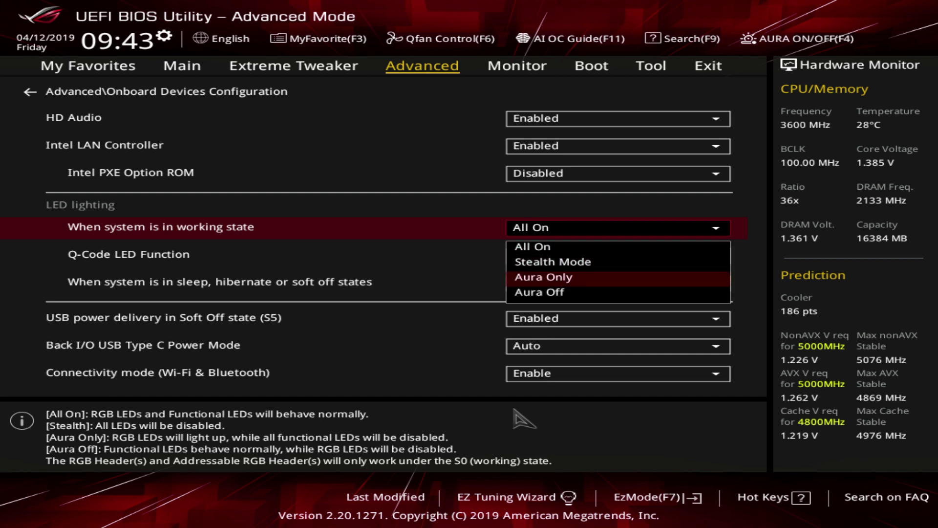
key("Down")
key("Return")
Restore the working-state LED lighting to All On.
key("Return")
key("Up")
key("Up")
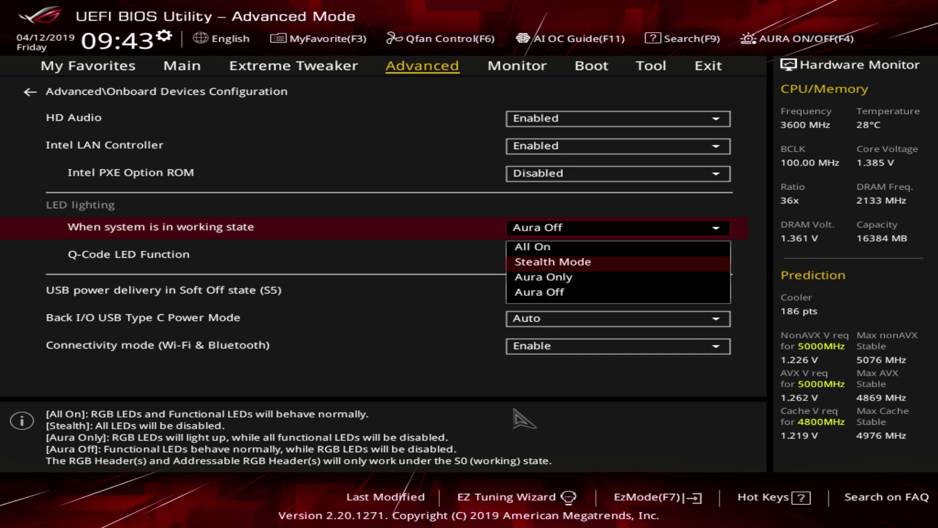
key("Up")
key("Return")
Examine the LED lighting options for sleep, hibernate or soft off states without changing the setting.
key("Down")
key("Down")
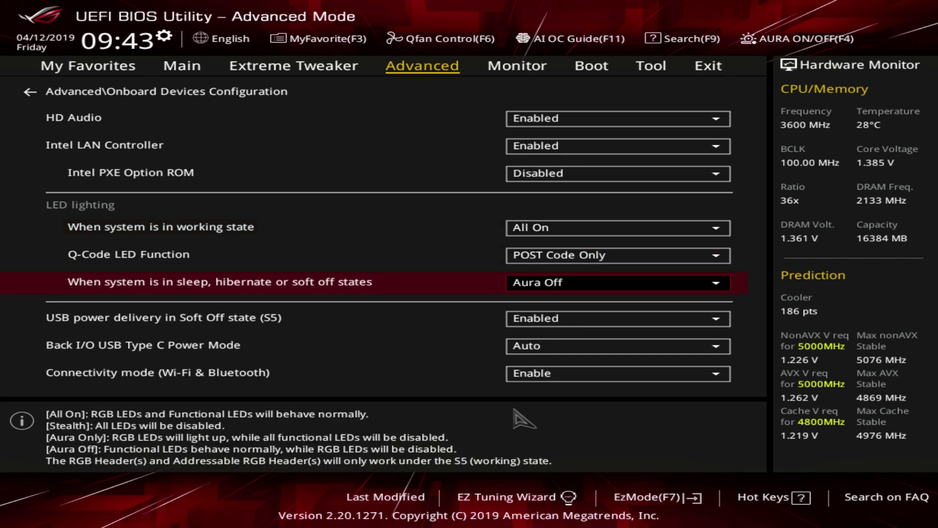
key("Return")
key("Up")
key("Up")
key("Up")
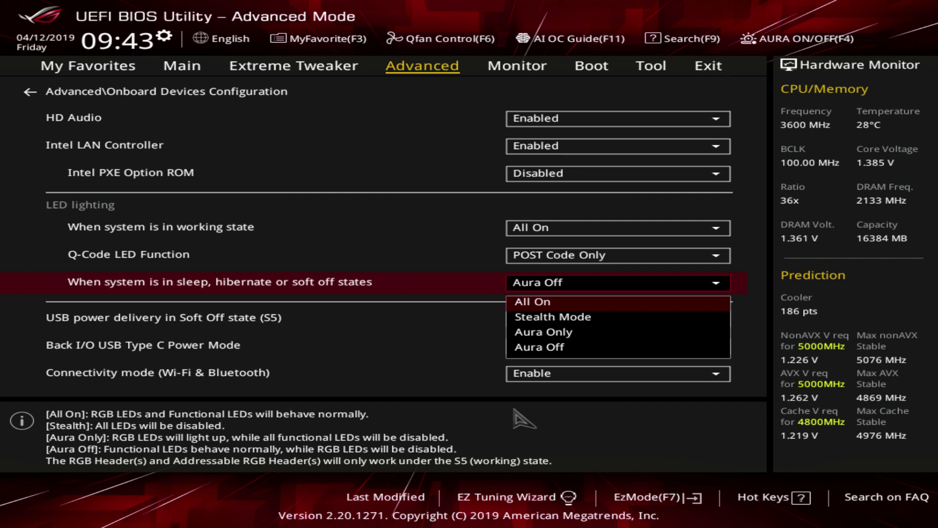
key("Escape")
Set the LED lighting for the system's working state to Stealth Mode.
key("Up")
key("Up")
key("Return")
key("Down")
key("Down")
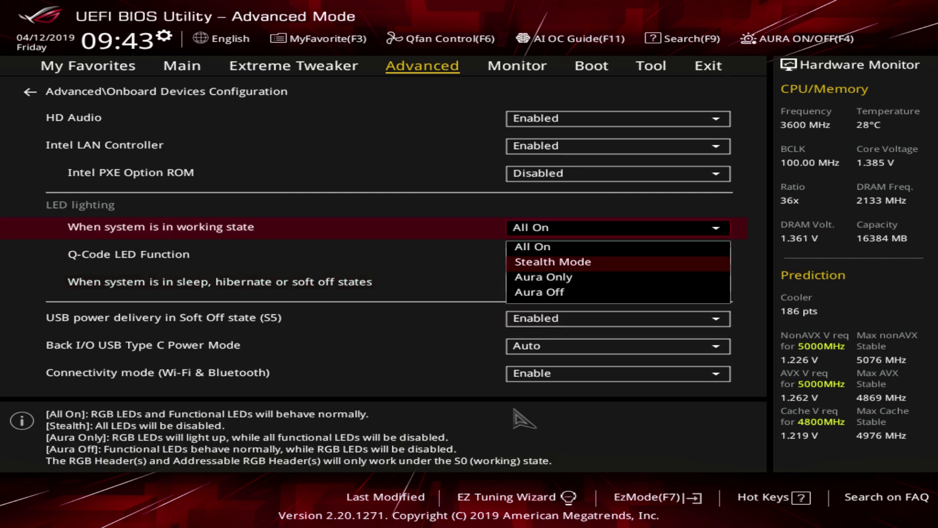
key("Down")
key("Up")
key("Up")
key("Return")
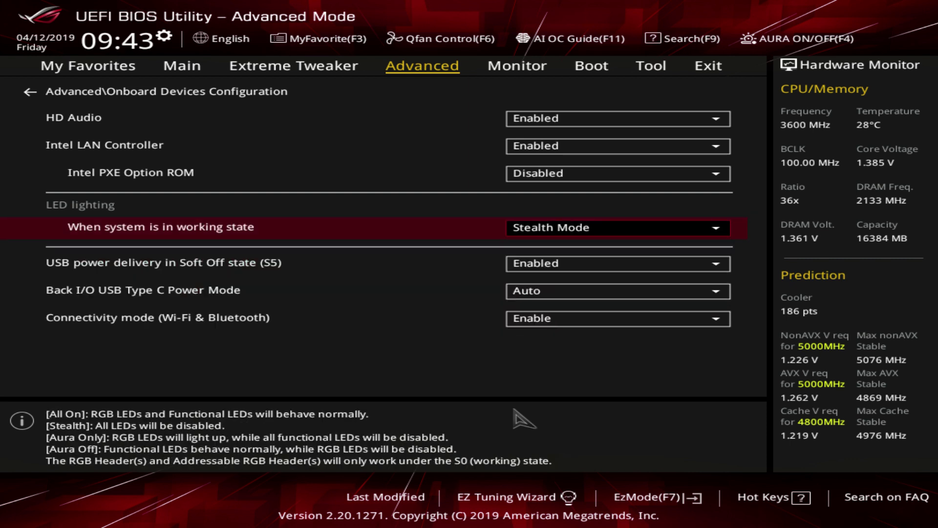
Return the working-state LED lighting from Stealth Mode to All On.
key("Return")
key("Escape")
key("Return")
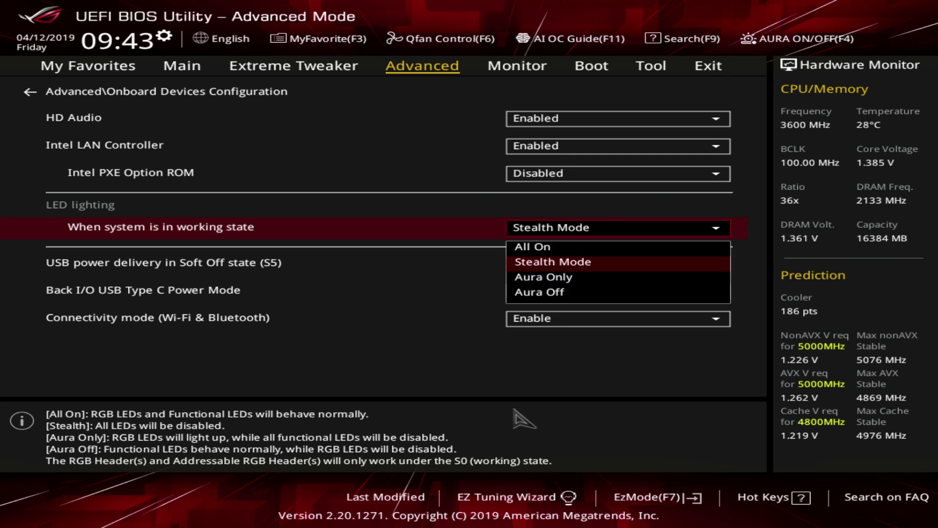
key("Up")
key("Return")
Set the LED lighting for sleep, hibernate or soft off states to All On.
key("Down")
key("Down")
key("Return")
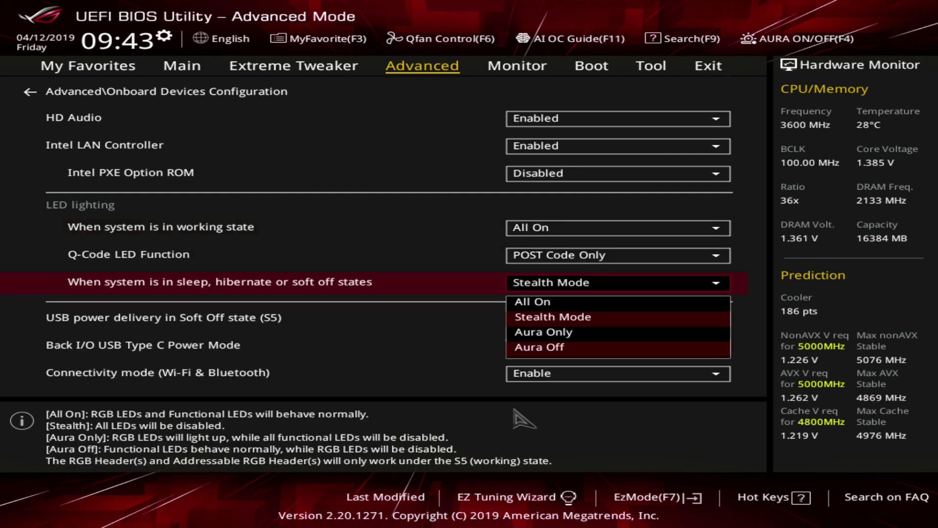
key("Down")
key("Up")
key("Up")
key("Return")
Set the LED lighting for sleep, hibernate or soft off states to Aura Off and go to USB power delivery in S5.
key("Return")
key("Down")
key("Down")
key("Down")
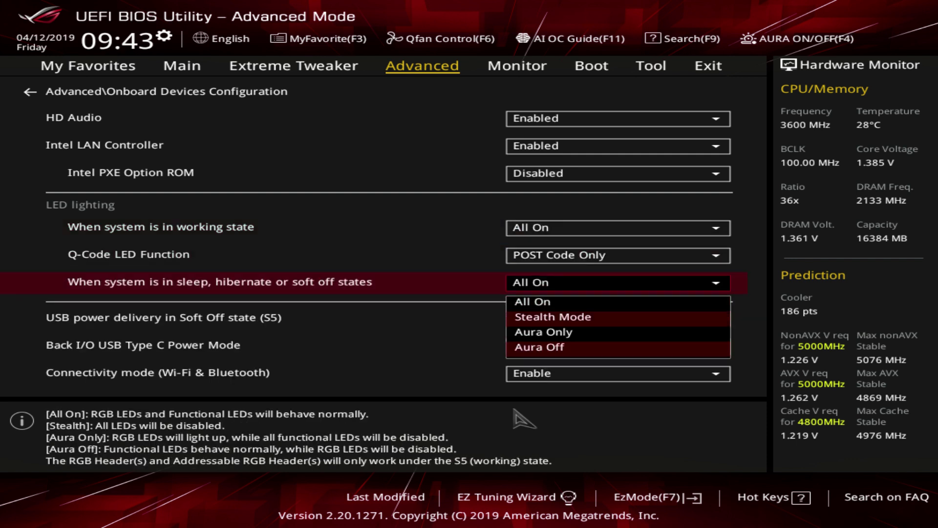
key("Return")
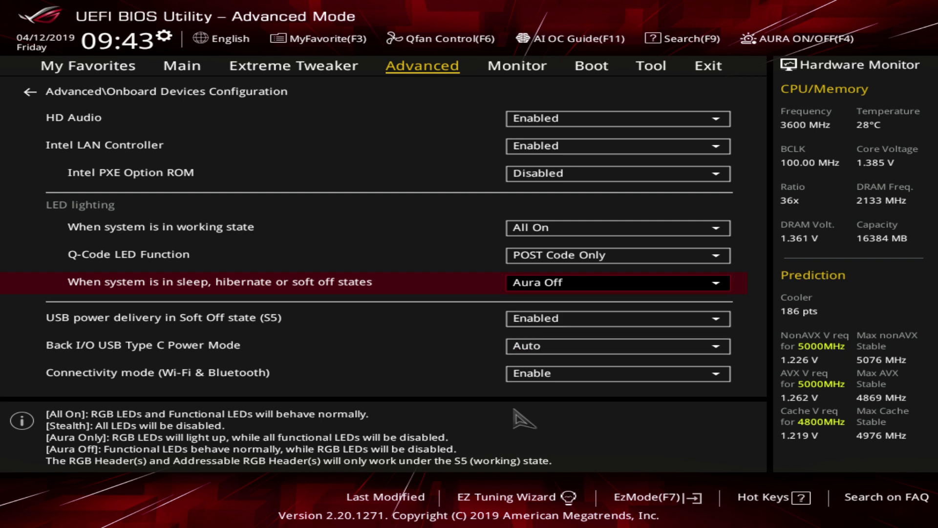
key("Down")
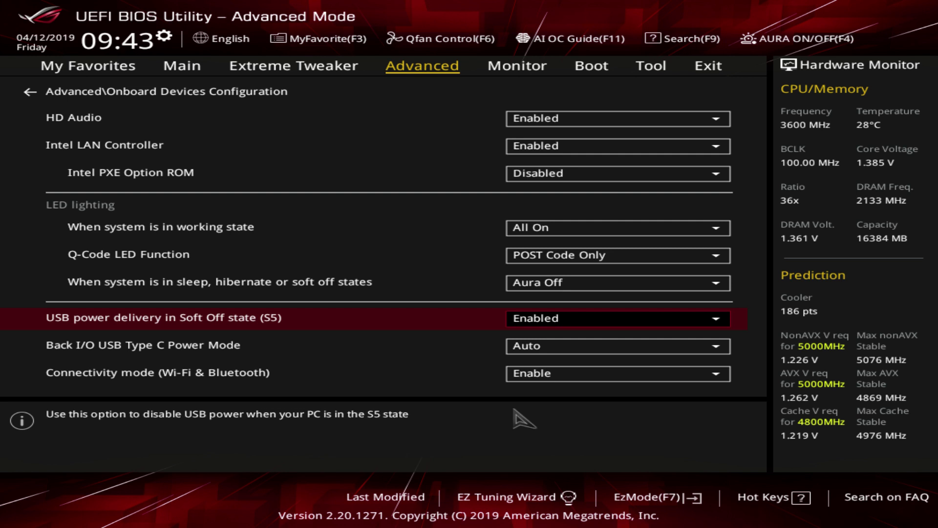
Switch USB power delivery in Soft Off state (S5) to Disabled and back to Enabled.
key("Return")
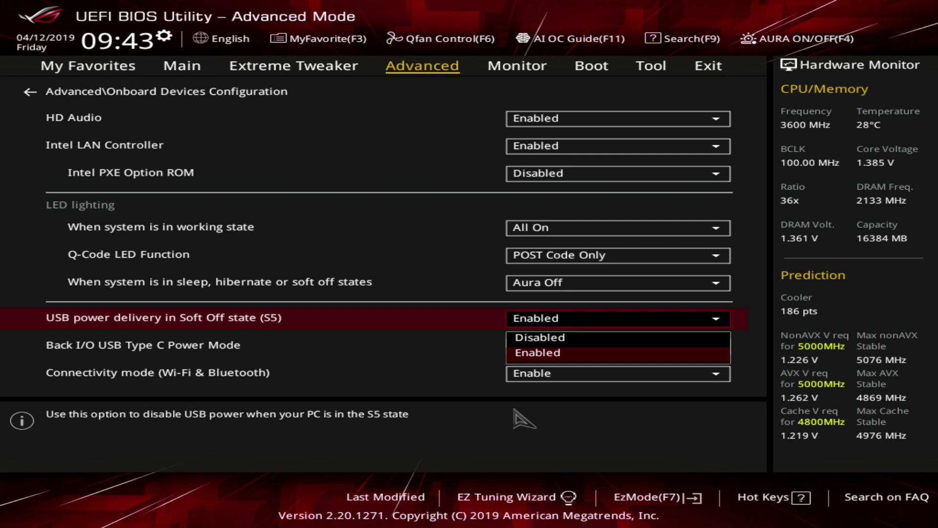
key("Up")
key("Return")
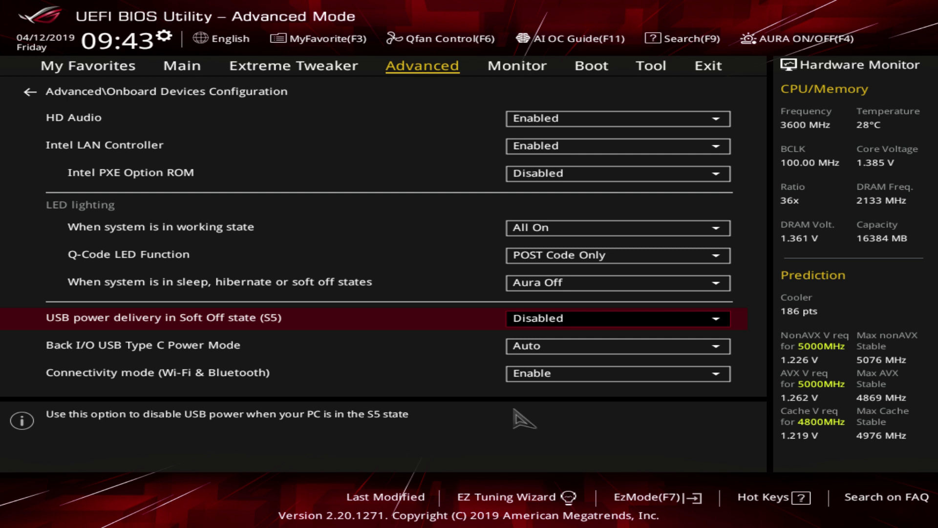
key("Return")
key("Down")
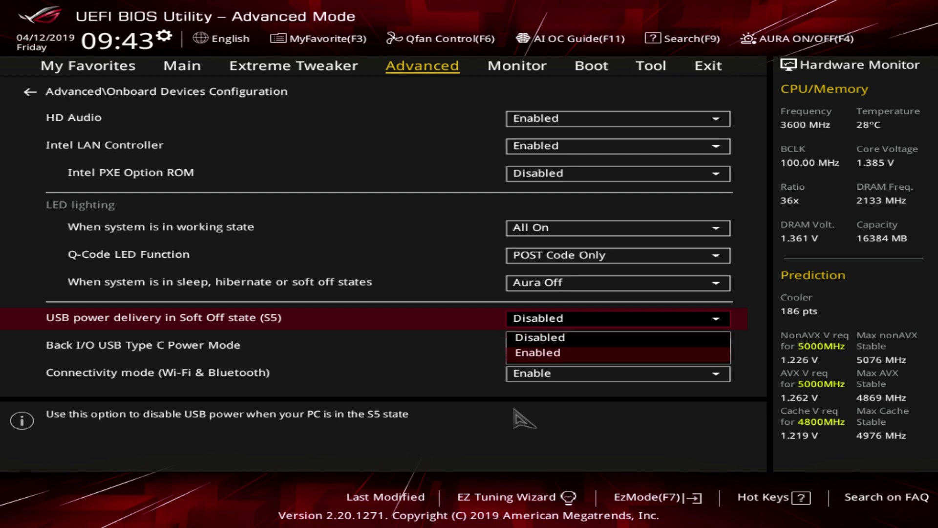
key("Return")
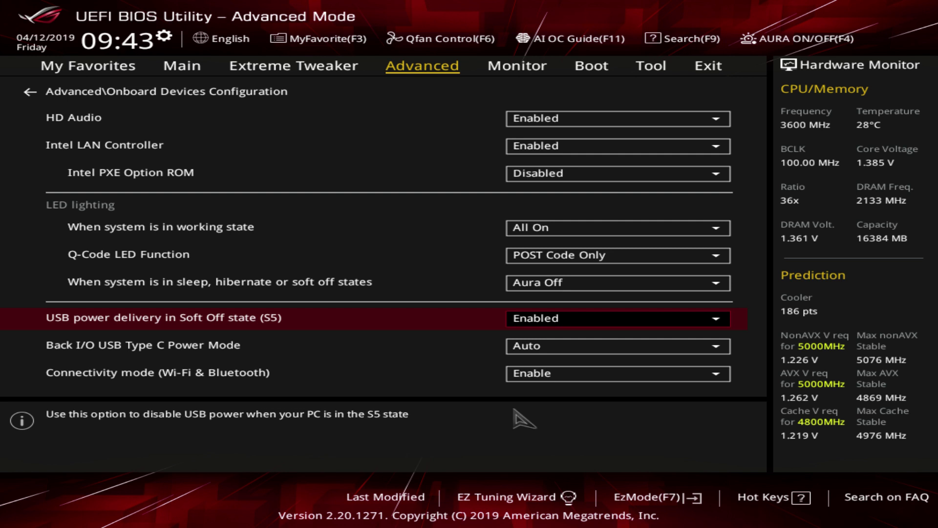
Review the available options for Back I/O USB Type C Power Mode without changing the setting.
key("Down")
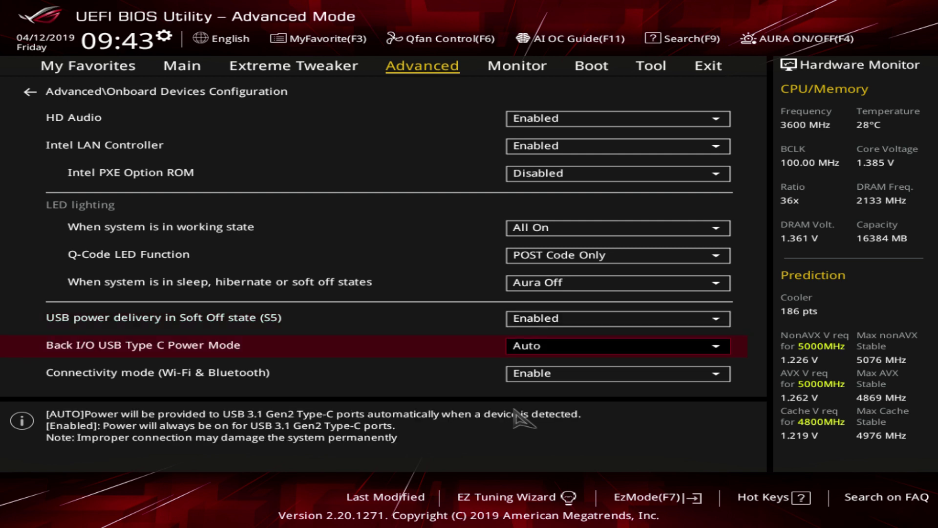
key("Return")
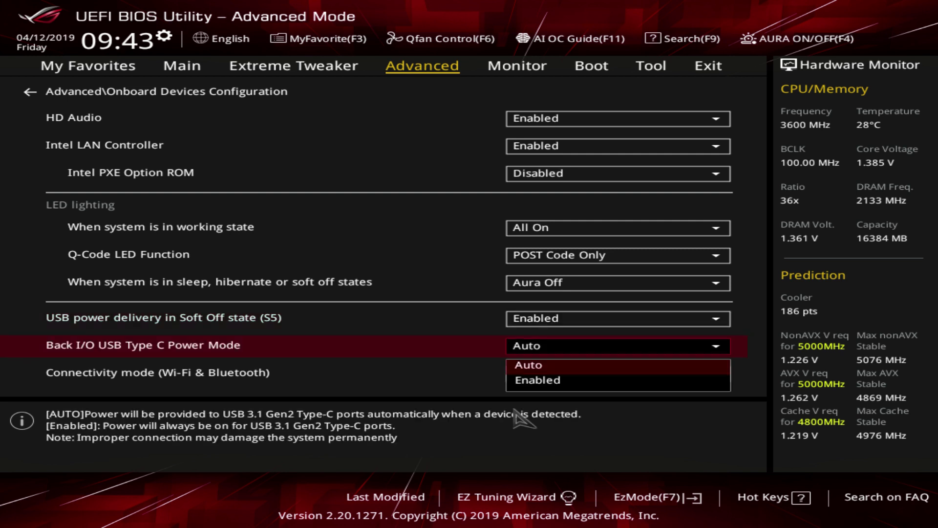
key("Down")
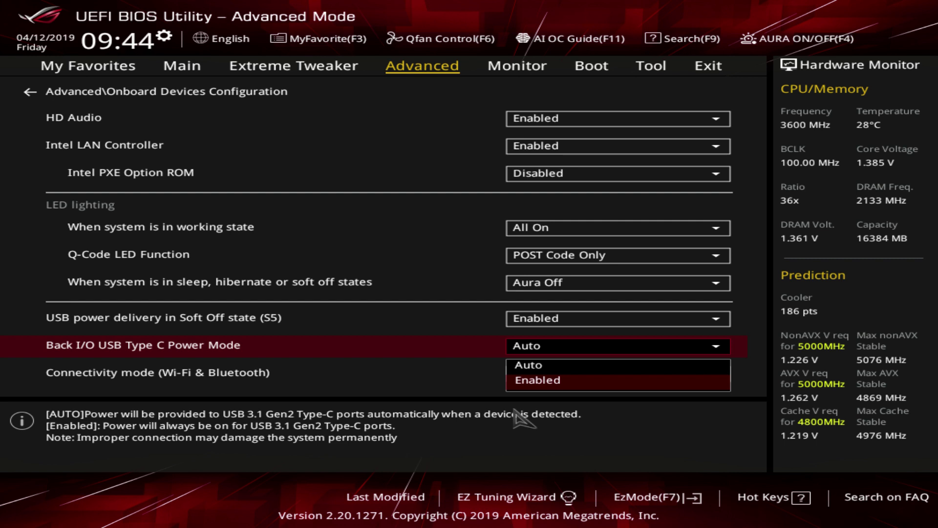
key("Escape")
Toggle the Wi-Fi & Bluetooth connectivity mode off and back to Enable, and return to the Advanced settings list.
key("Down")
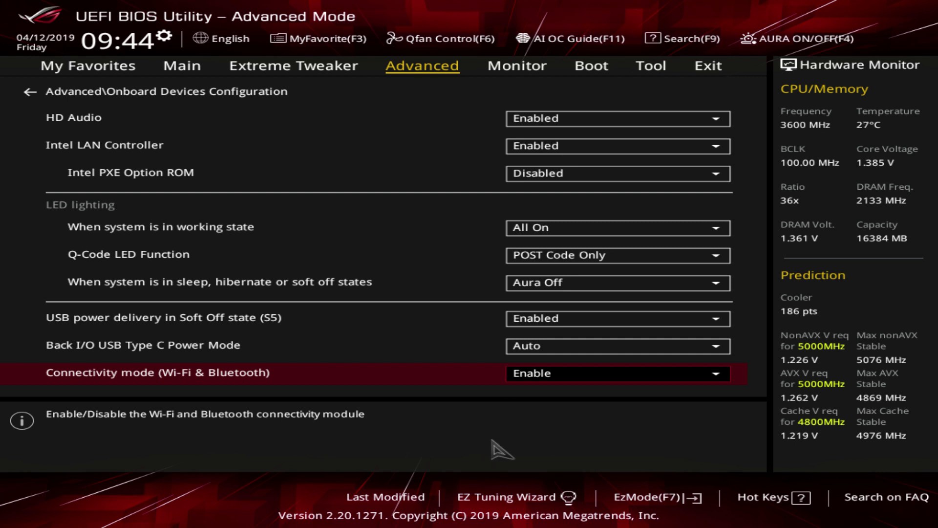
key("Return")
key("Up")
key("Return")
key("Return")
key("Down")
key("Return")
key("Escape")
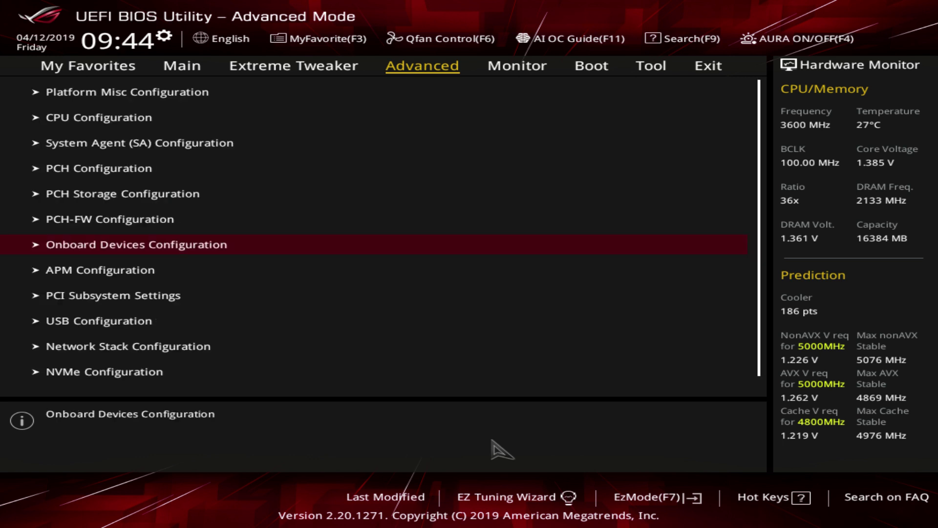
Open APM Configuration and review the available options for ErP Ready and CEC Ready.
key("Down")
key("Return")
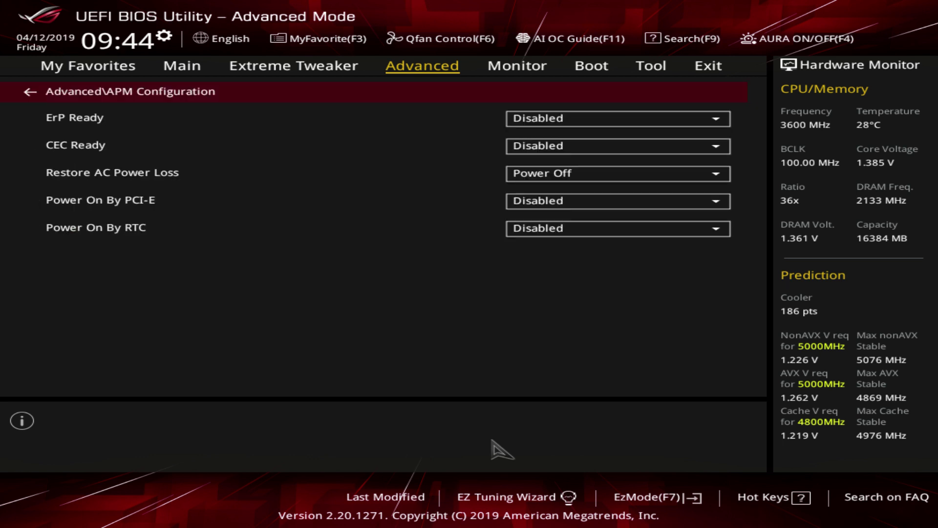
key("Down")
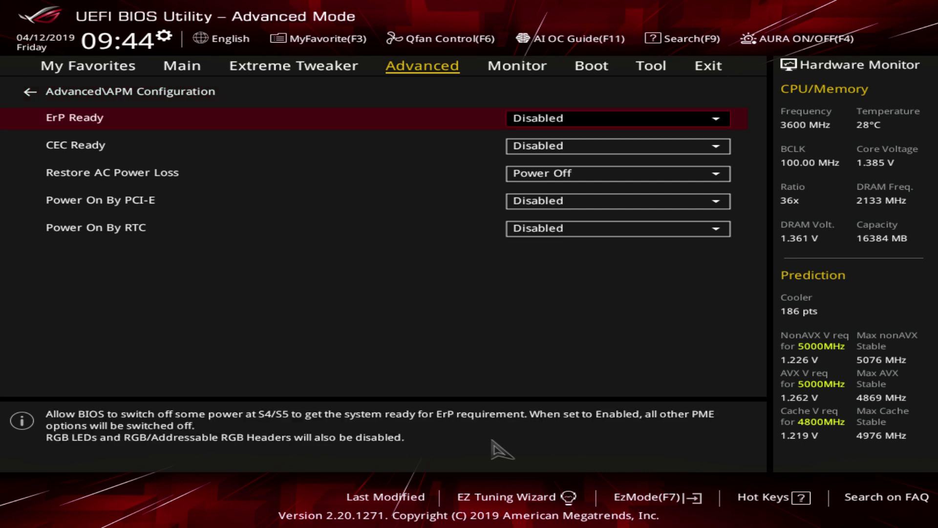
key("Return")
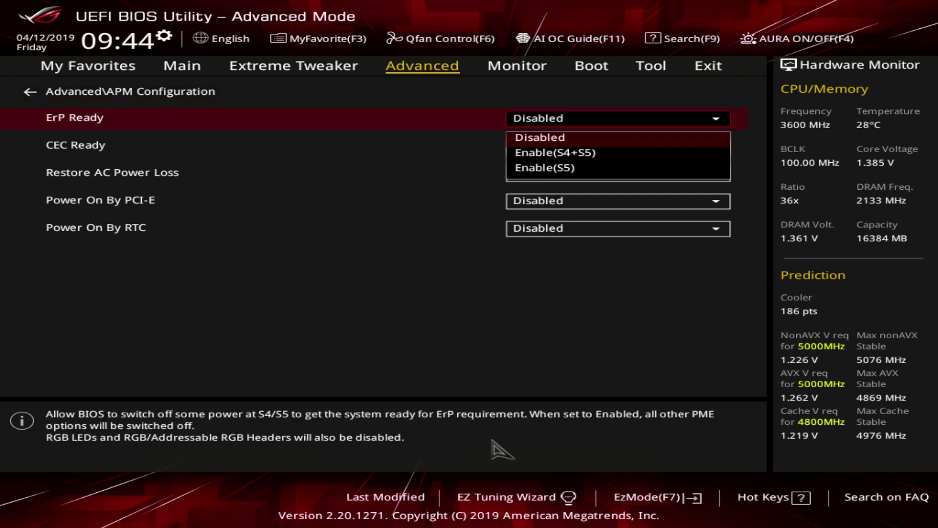
key("Escape")
key("Down")
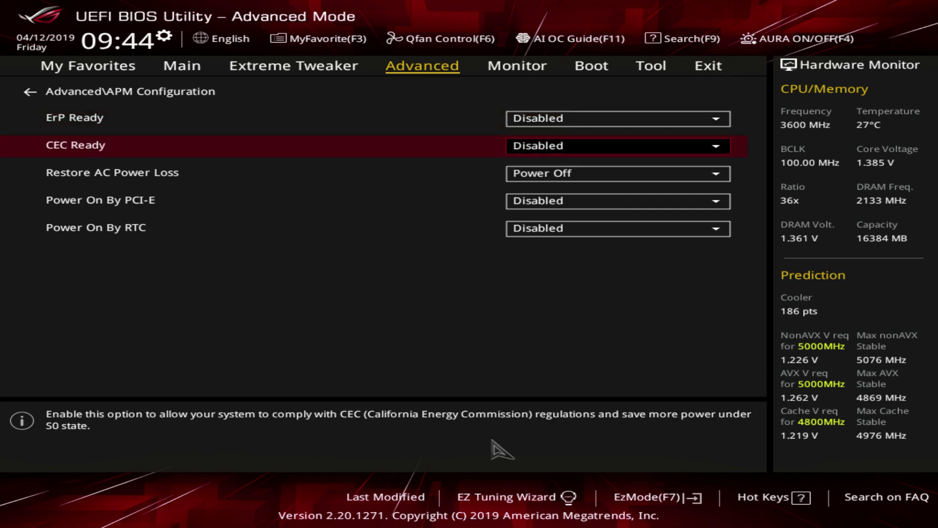
key("Return")
key("Escape")
Review the available options for Restore AC Power Loss and Power On By PCI-E without changing them.
key("Down")
key("Return")
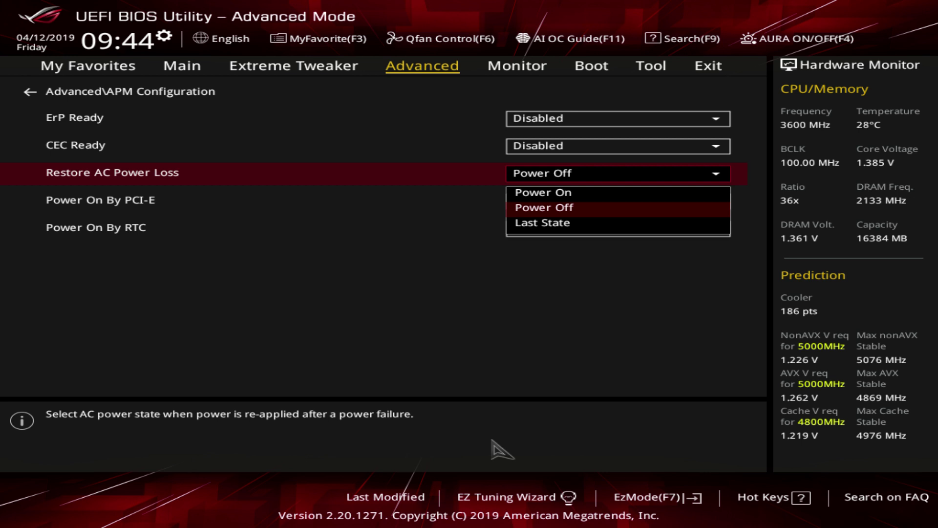
key("Escape")
key("Return")
key("Up")
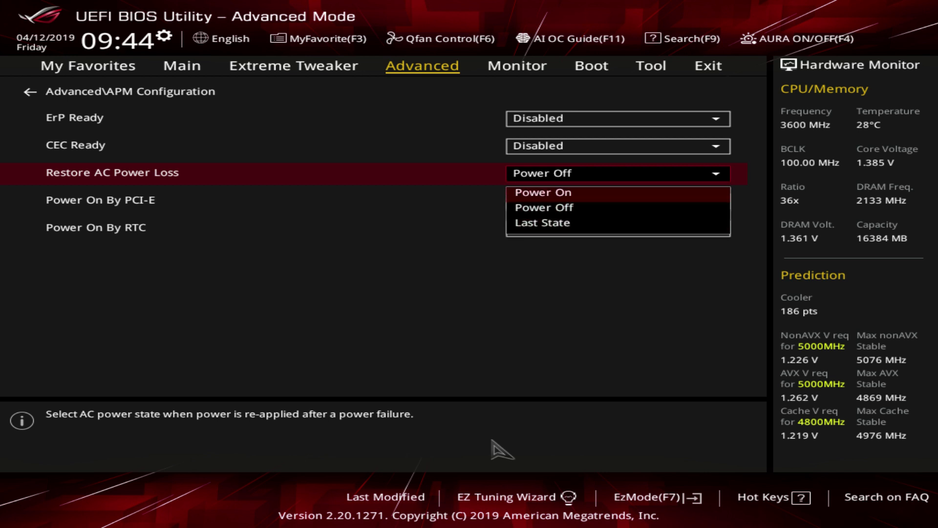
key("Escape")
key("Down")
key("Return")
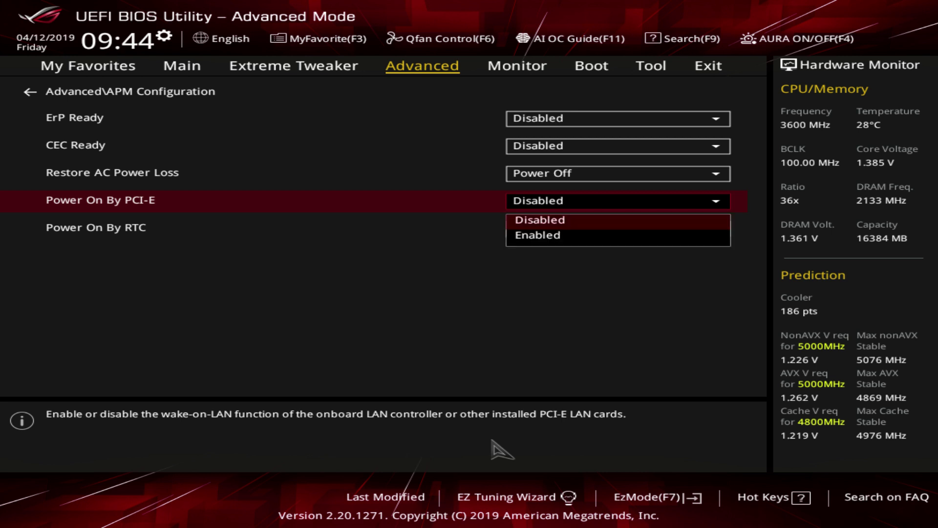
key("Escape")
Set Power On By RTC to Enabled in APM Configuration.
key("Down")
key("Return")
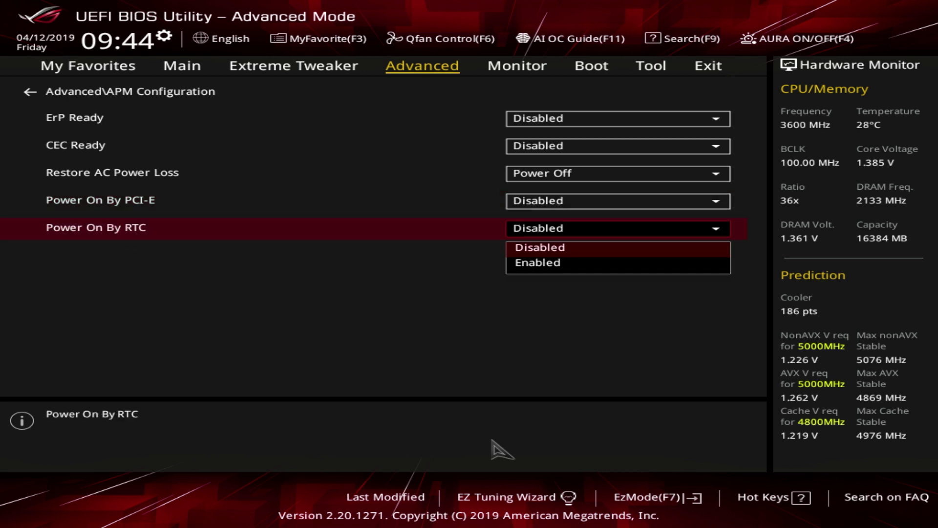
key("Down")
key("Return")
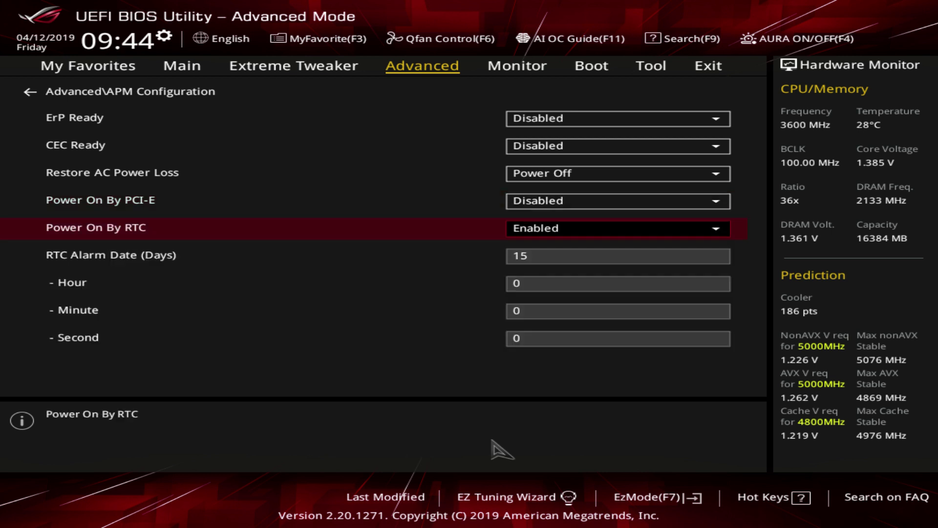
Set Power On By RTC back to Disabled and return to the Advanced settings list.
key("Down")
key("Up")
key("Return")
key("Up")
key("Return")
key("Escape")
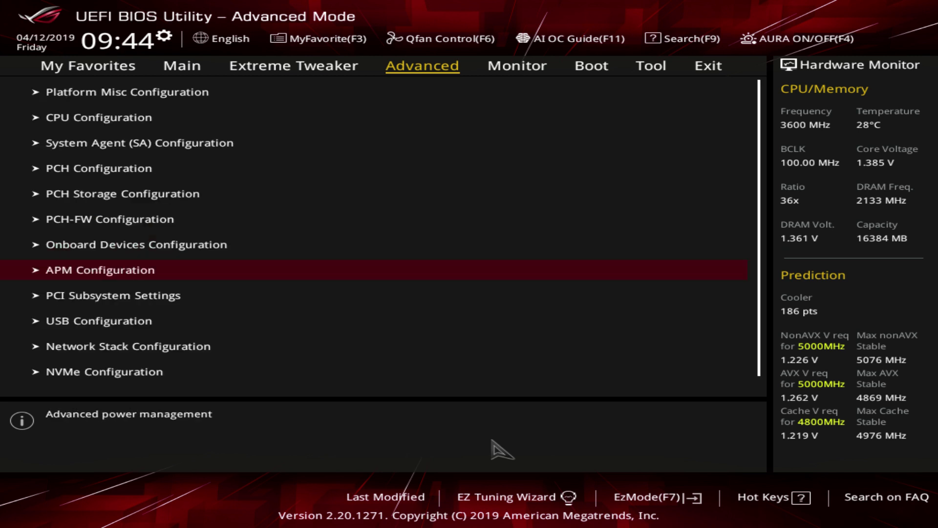
key("Down")
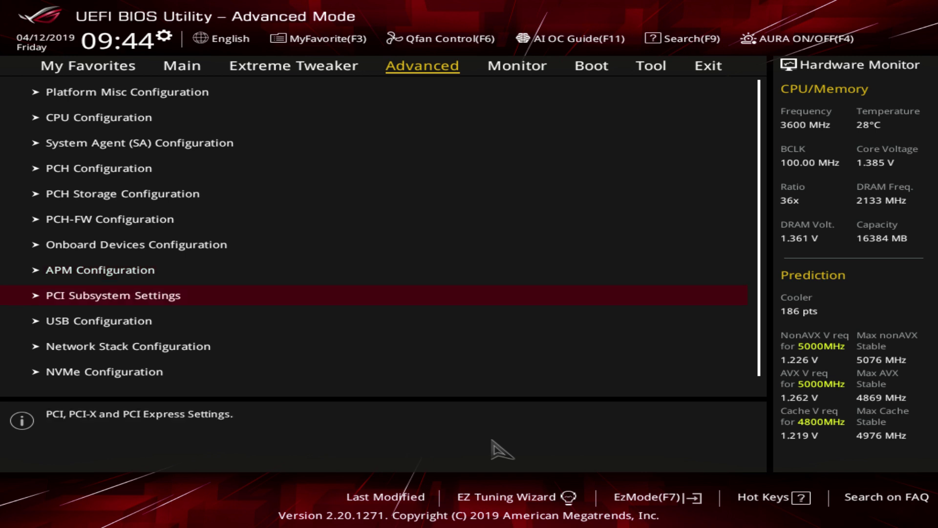
key("Up")
key("Return")
key("Escape")
key("Down")
key("Up")
In PCI Subsystem Settings, switch SR-IOV Support to Enabled and back to Disabled, and return to the Advanced settings list.
key("Down")
key("Return")
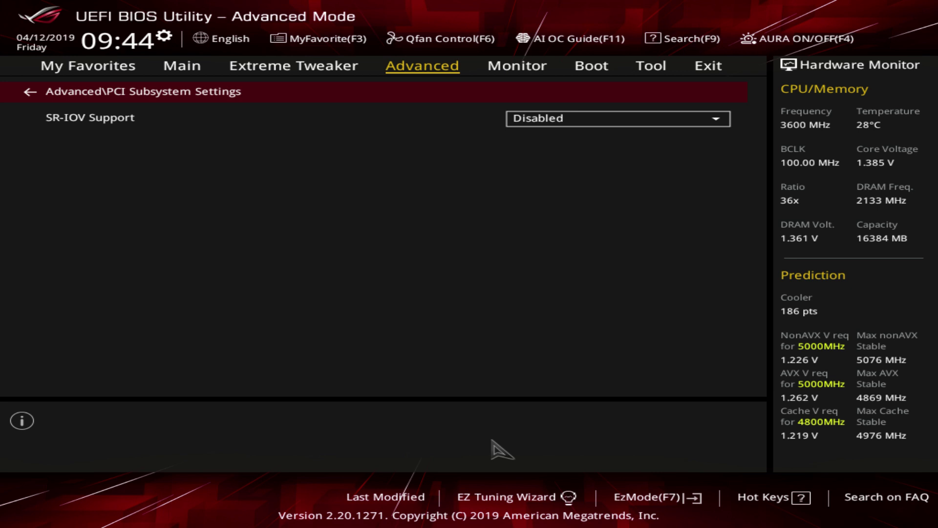
key("Down")
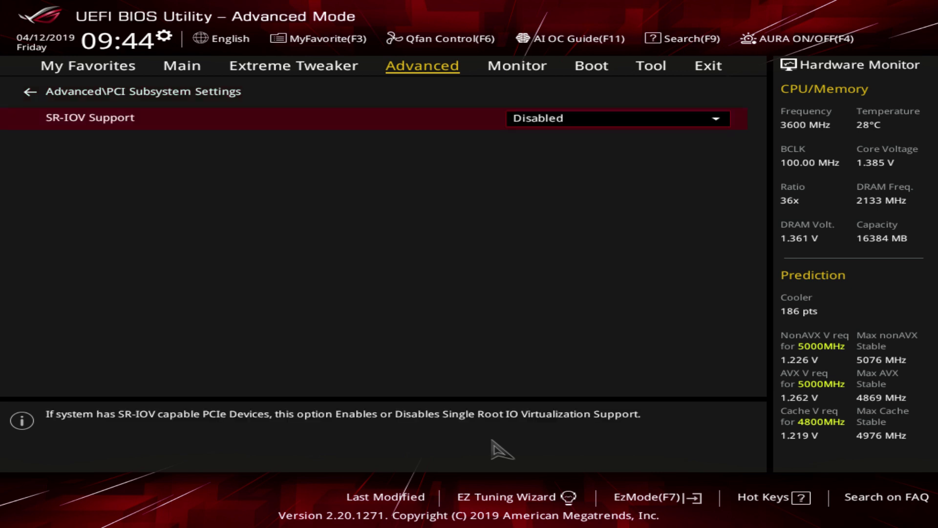
key("Return")
key("Down")
key("Return")
key("Return")
key("Up")
key("Return")
key("Escape")
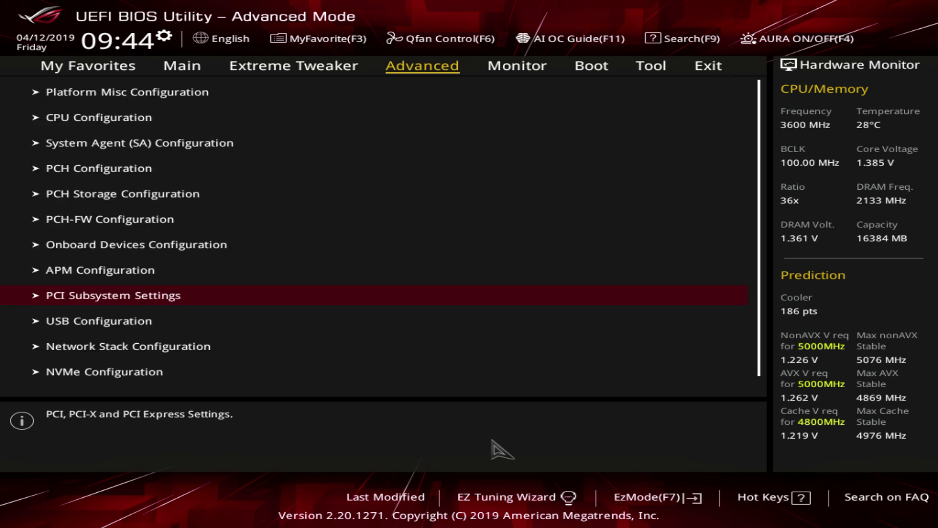
Open USB Configuration and review the available options for Legacy USB Support and XHCI Hand-off.
key("Down")
key("Return")
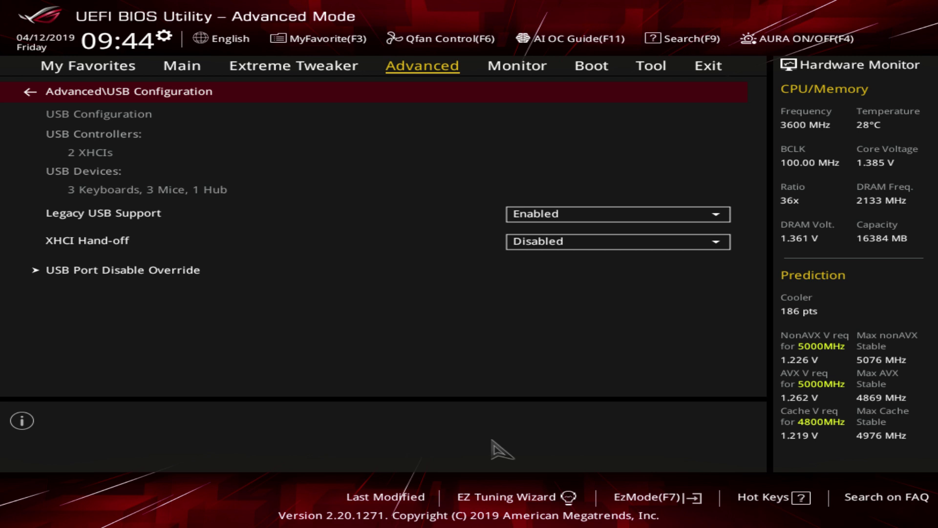
key("Down")
key("Return")
key("Down")
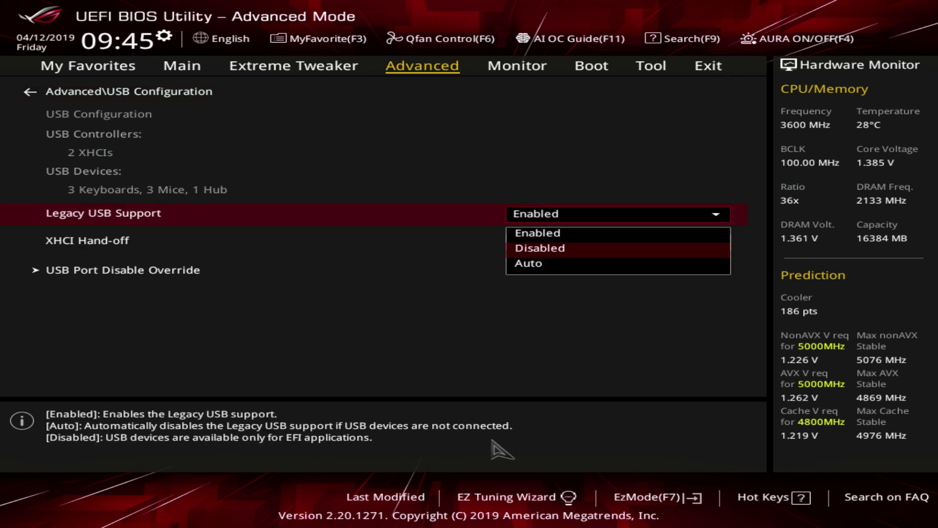
key("Escape")
key("Down")
key("Return")
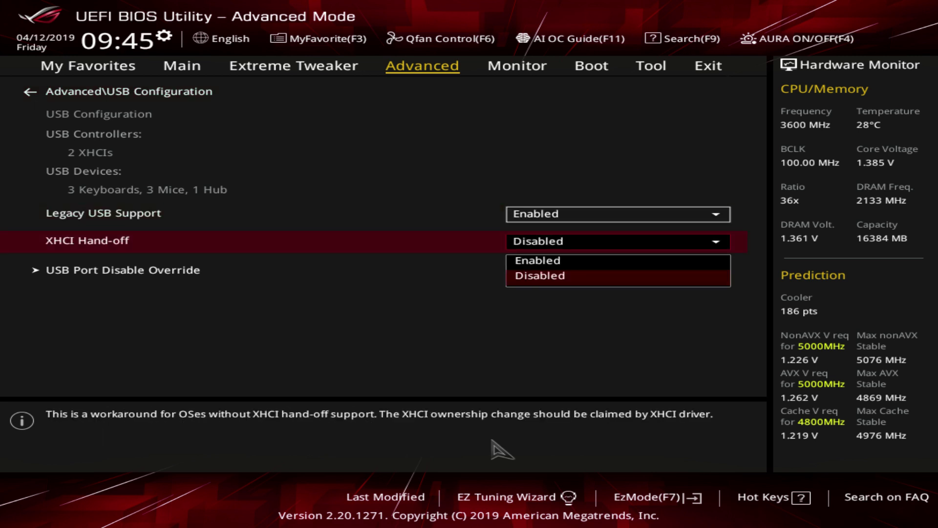
key("Escape")
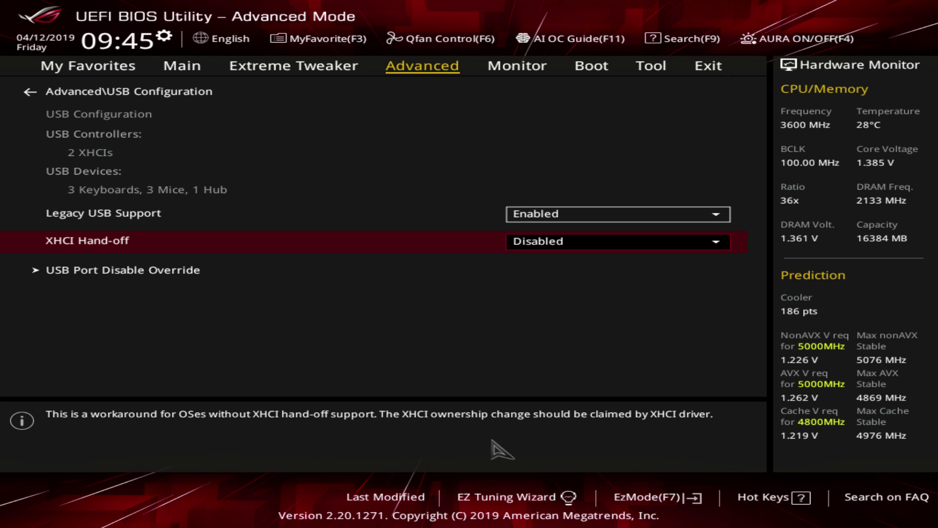
Examine the full list of USB ports in USB Port Disable Override and return to the Advanced settings list.
key("Down")
key("Return")
key("Down")
key("Down")
key("Down")
key("Down")
key("Down")
key("Down")
key("Down")
key("Down")
key("Down")
key("Down")
key("Down")
key("Down")
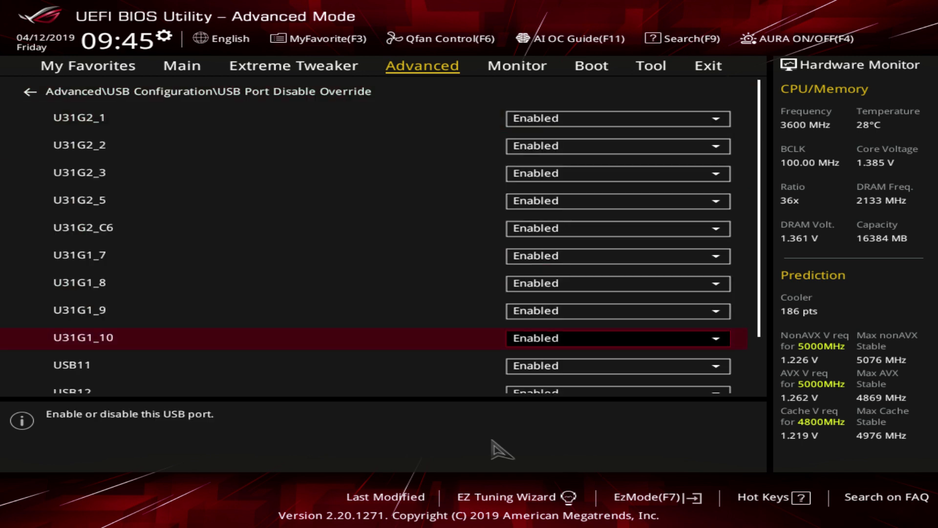
key("Up")
key("Up")
key("Up")
key("Up")
key("Up")
key("Up")
key("Up")
key("Up")
key("Up")
key("Up")
key("Up")
key("Up")
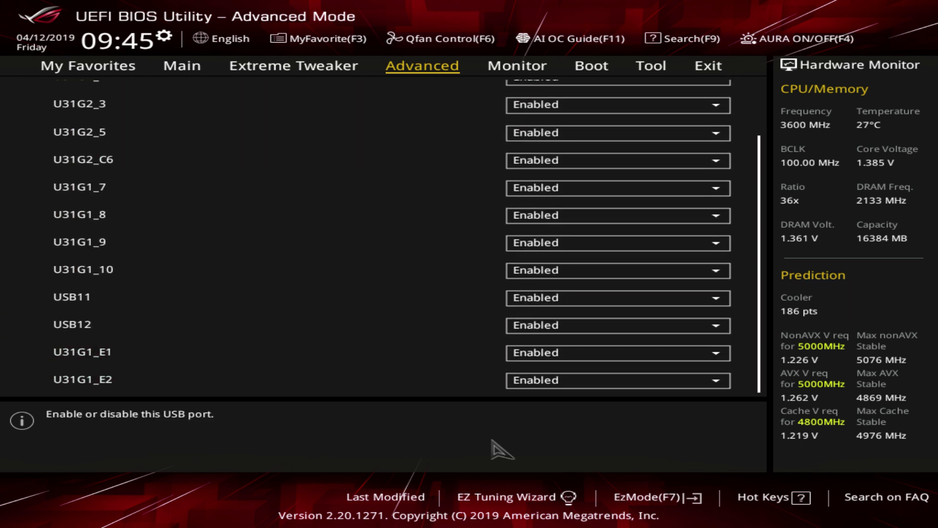
key("Escape")
key("Escape")
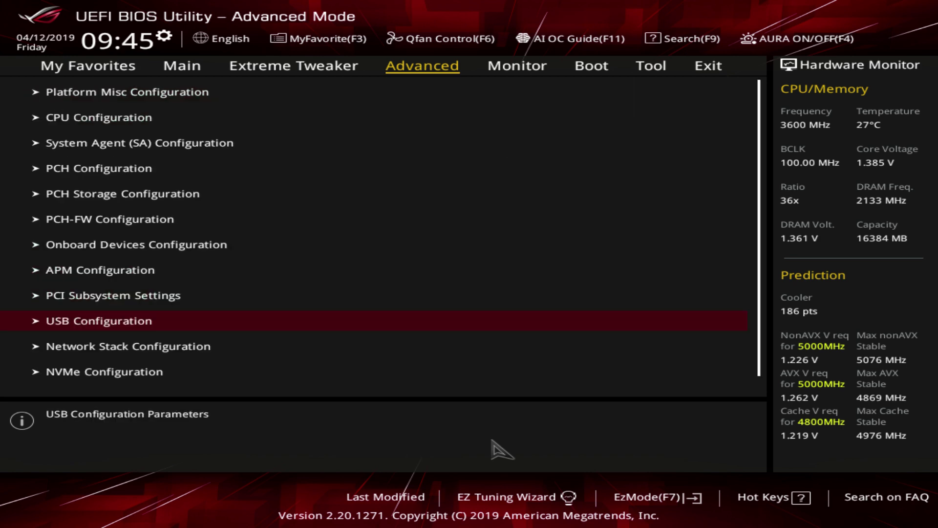
Reopen USB Port Disable Override under USB Configuration, look over the first ports, and leave both pages.
key("Down")
key("Up")
key("Return")
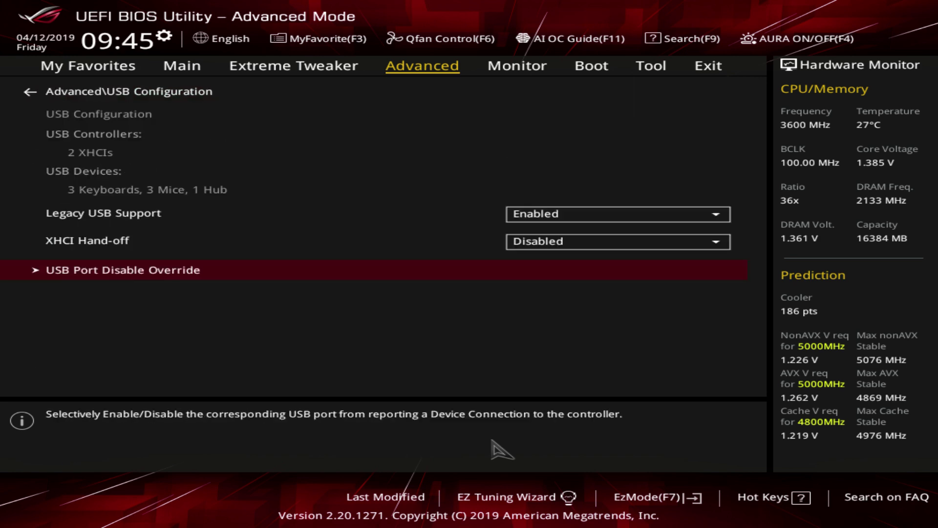
key("Return")
key("Down")
key("Down")
key("Down")
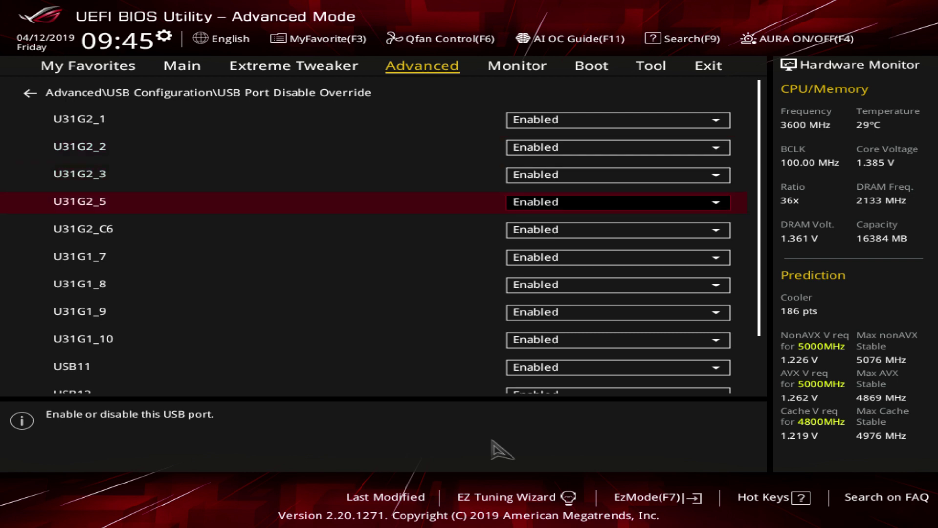
key("Escape")
key("Escape")
Open Network Stack Configuration and set Network Stack to Enabled.
key("Down")
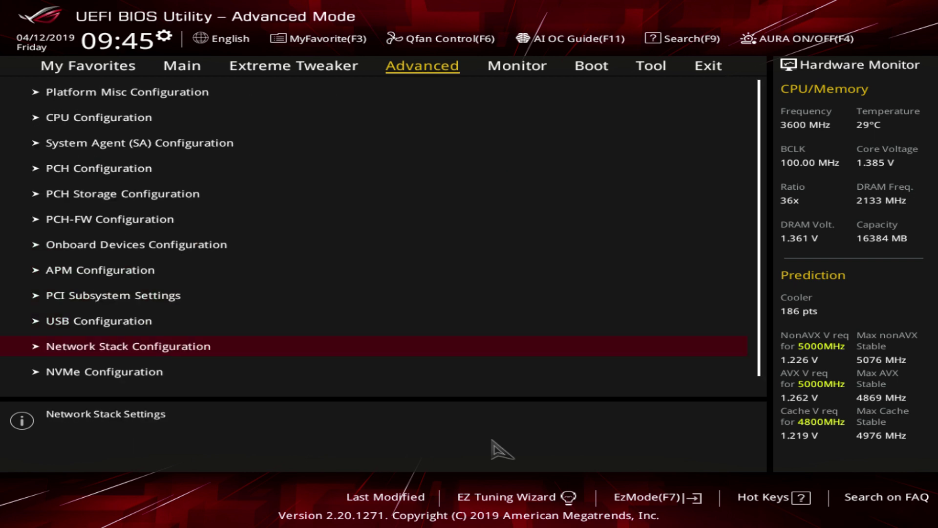
key("Return")
key("Down")
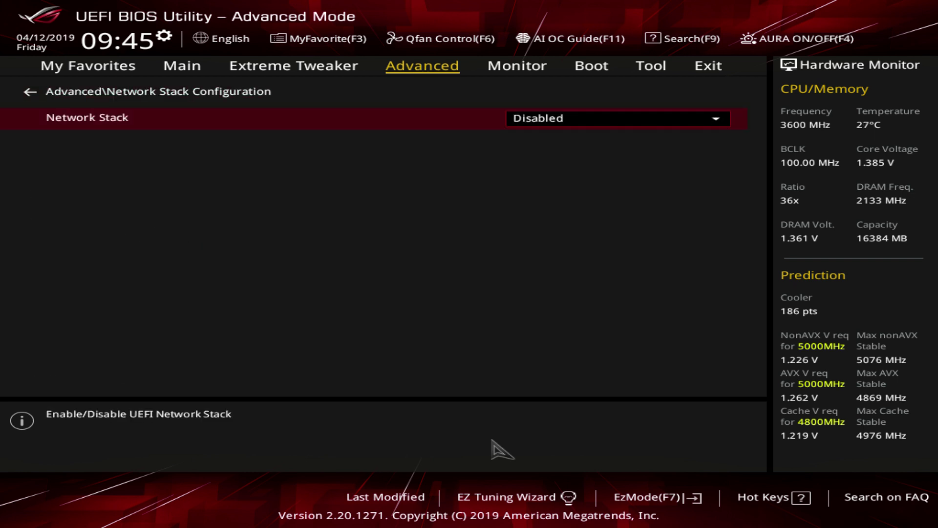
key("Return")
key("Down")
key("Return")
Set Ipv4 PXE Support and Ipv6 PXE Support to Disabled.
key("Down")
key("Return")
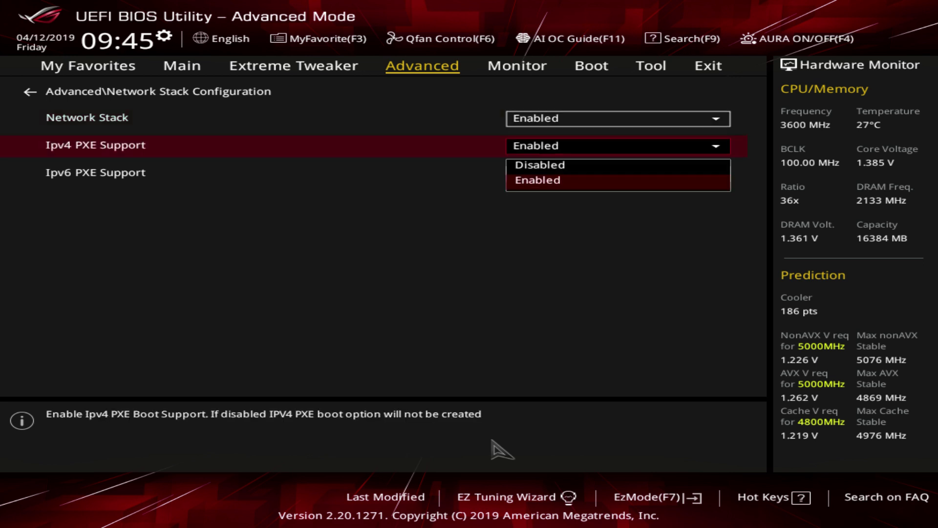
key("Up")
key("Return")
key("Down")
key("Return")
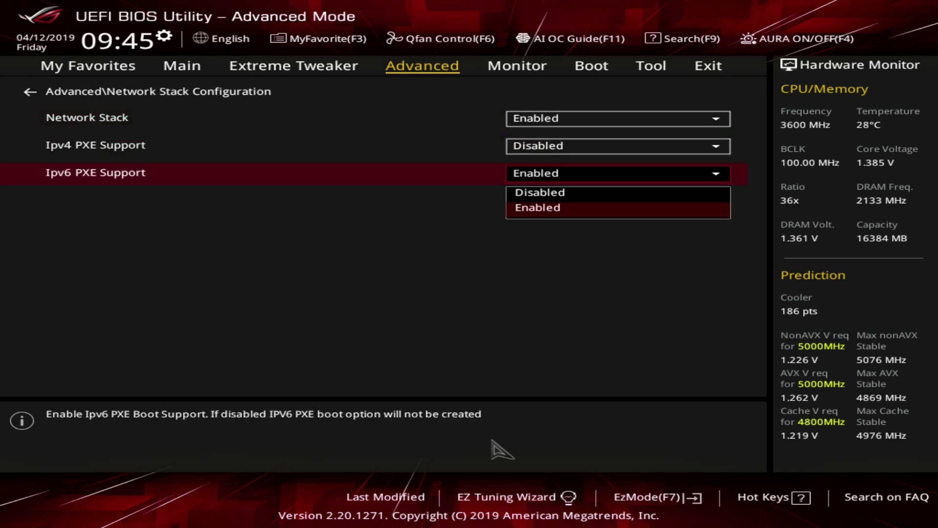
key("Up")
key("Return")
Set Ipv6 PXE Support and Ipv4 PXE Support back to Enabled.
key("Return")
key("Down")
key("Return")
key("Up")
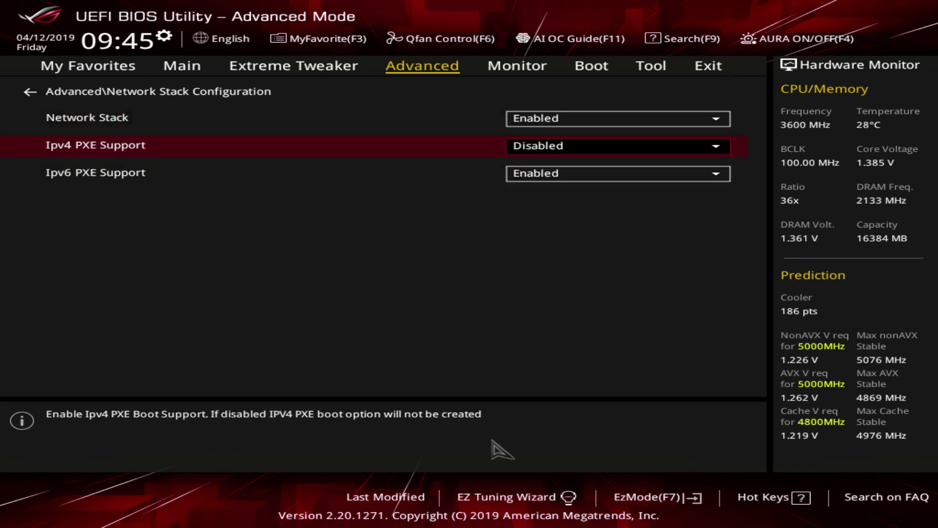
key("Return")
key("Down")
key("Return")
Set Network Stack to Disabled and return to the Advanced settings list.
key("Up")
key("Return")
key("Up")
key("Return")
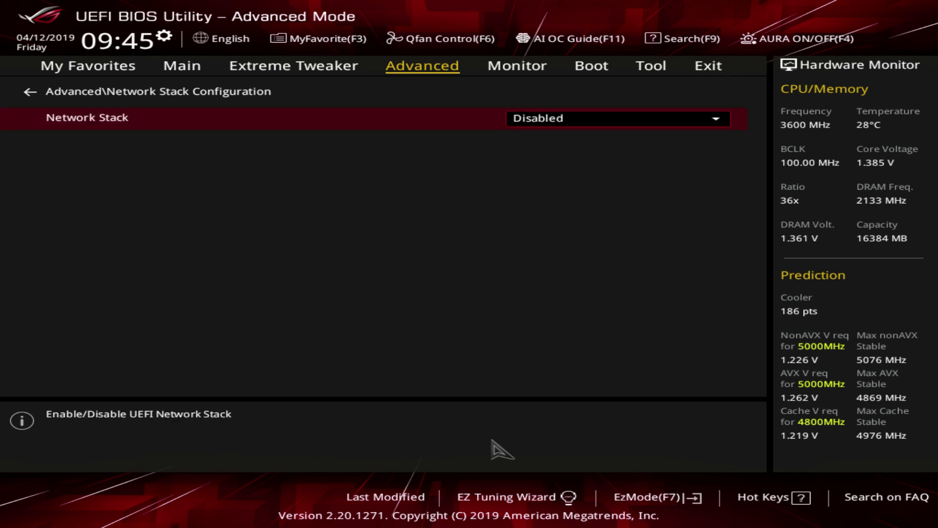
key("Escape")
View the NVMe controller and drive information under NVMe Configuration, and return to the Advanced settings list.
key("Down")
key("Return")
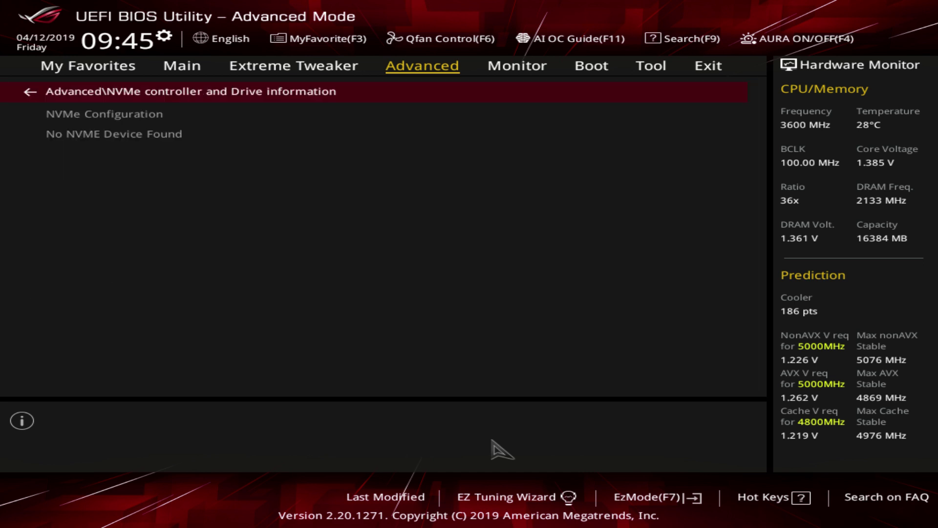
key("Escape")
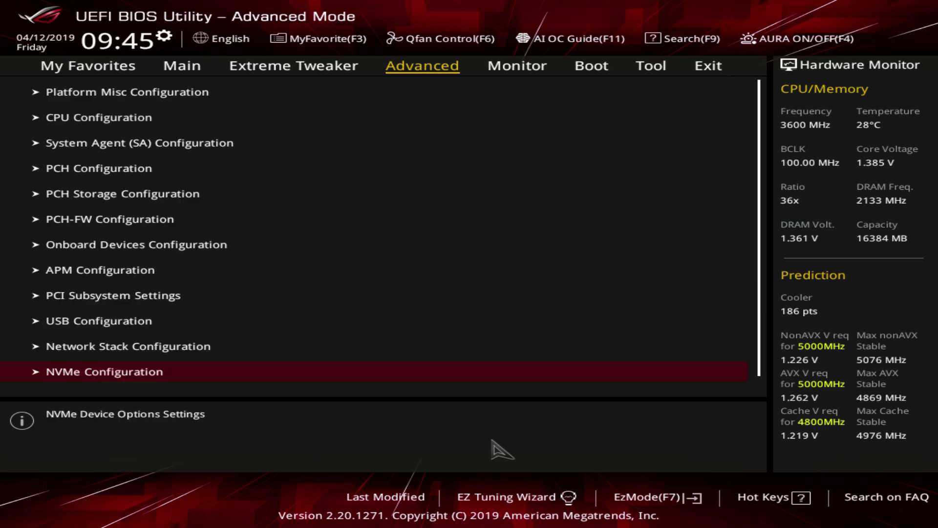
Look through the Device choices in HDD/SSD SMART Information without changing the selection, and return to the Advanced settings list.
key("Down")
key("Return")
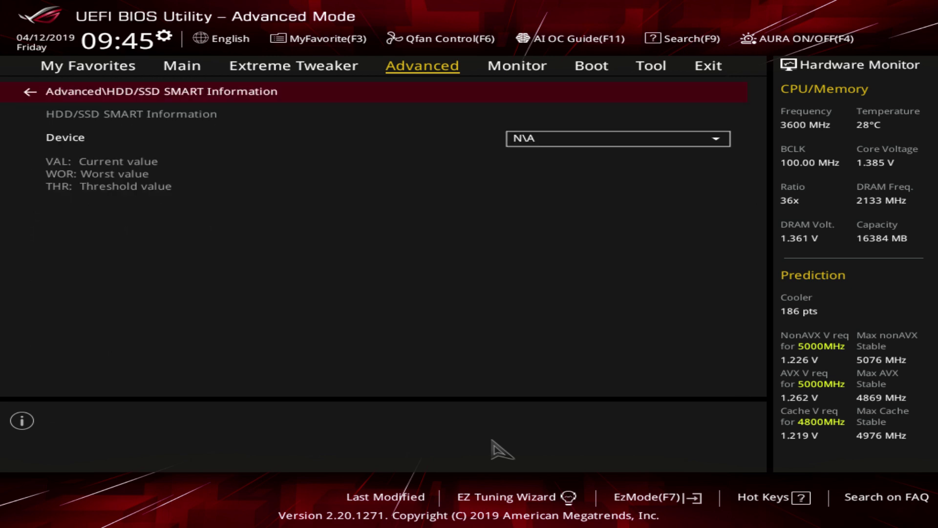
key("Down")
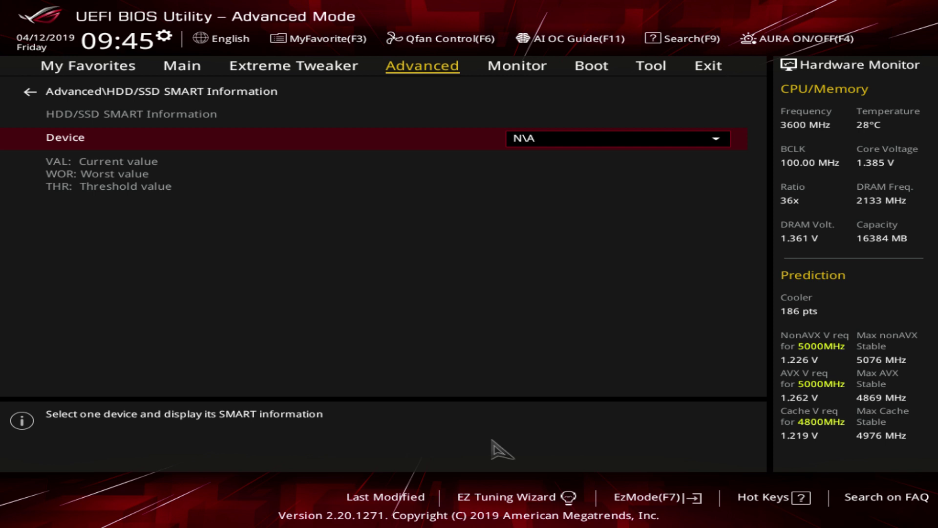
key("Return")
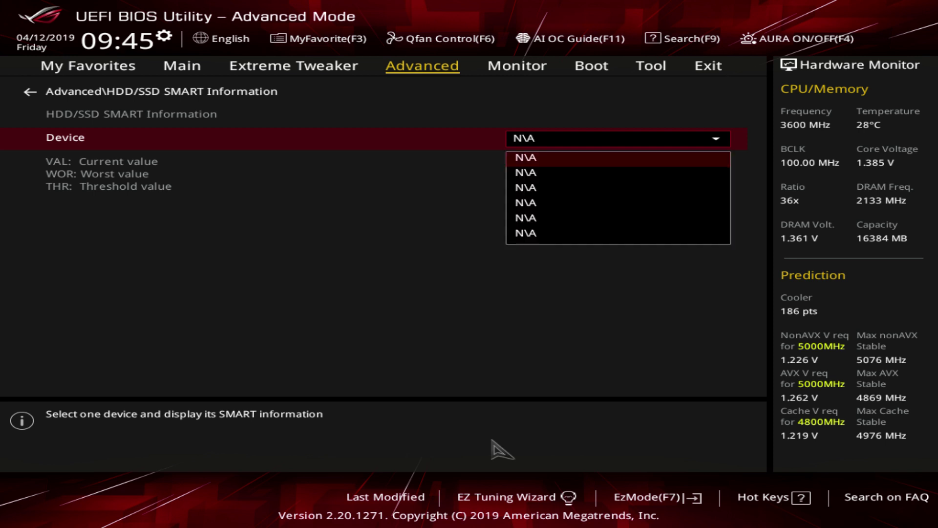
key("Down")
key("Down")
key("Down")
key("Down")
key("Down")
key("Up")
key("Up")
key("Up")
key("Up")
key("Up")
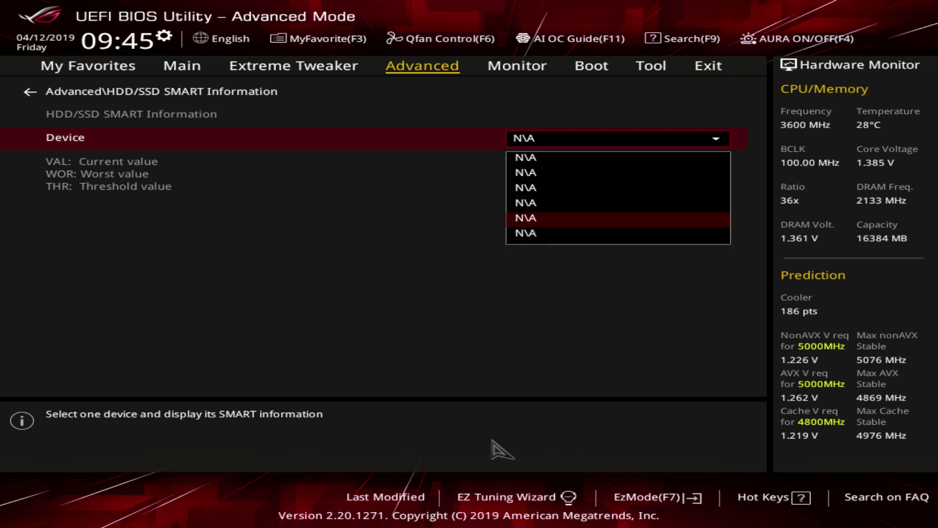
key("Down")
key("Down")
key("Down")
key("Down")
key("Down")
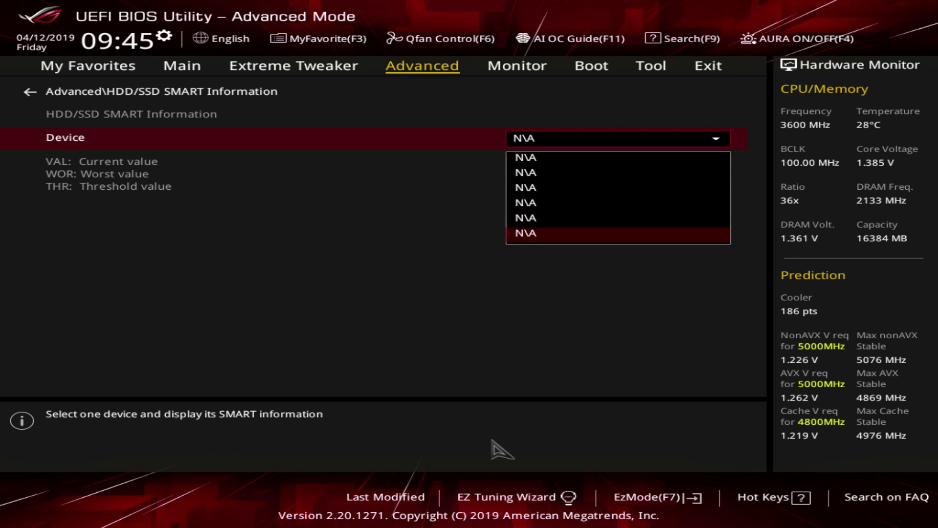
key("Escape")
key("Escape")
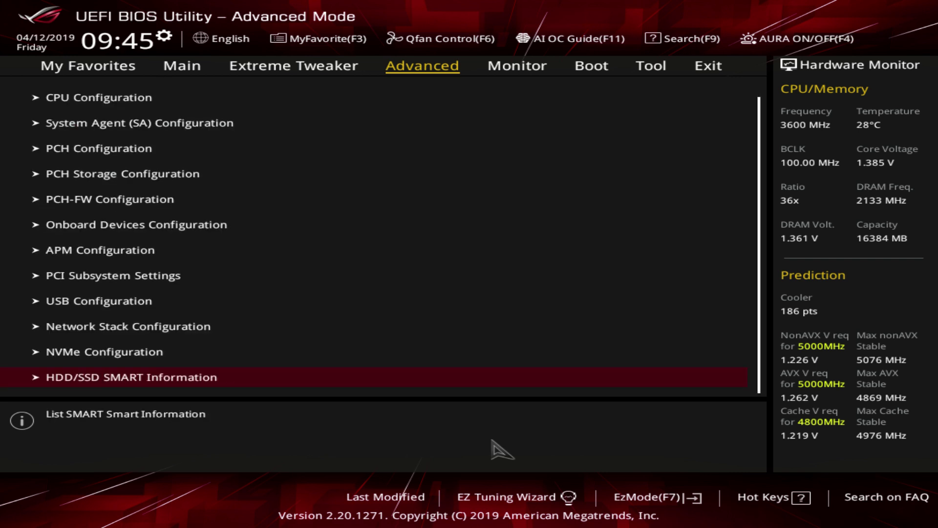
Open the Monitor settings and check the CPU, motherboard and PCH temperature readings.
key("Right")
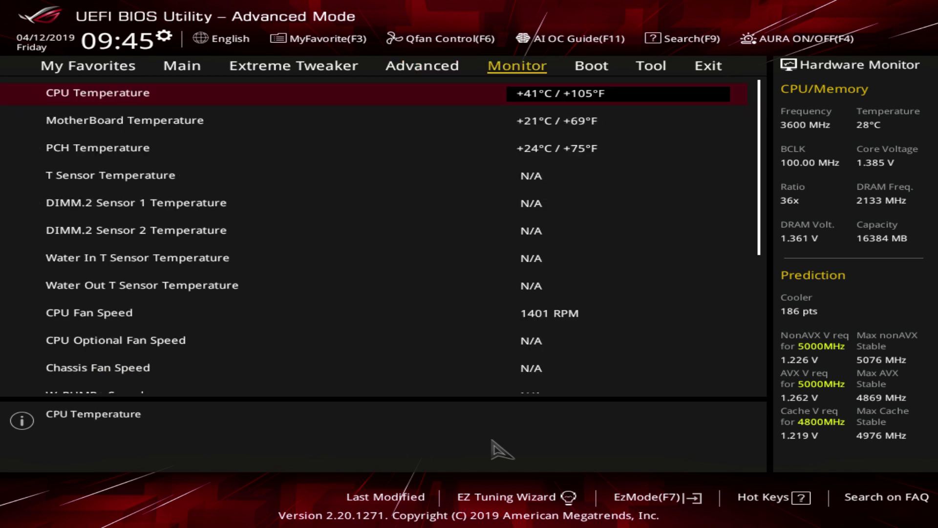
key("Down")
key("Down")
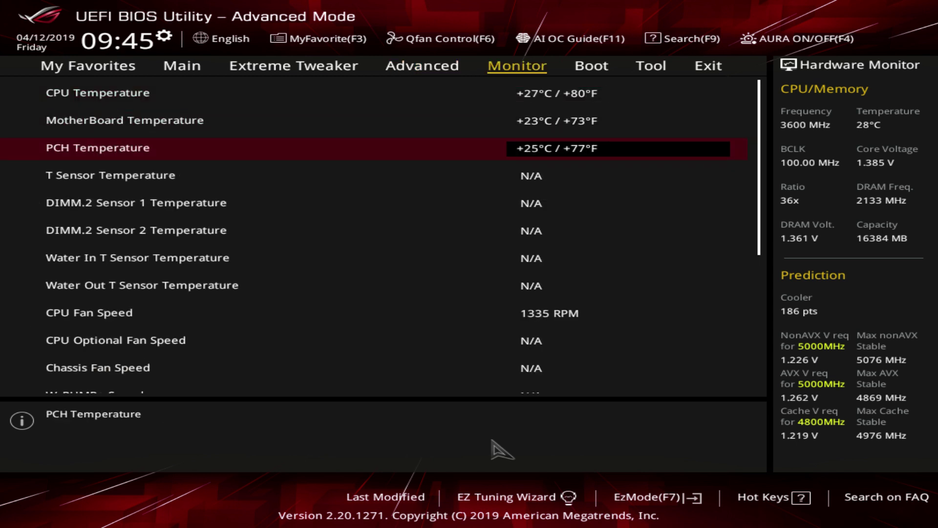
key("Down")
key("Up")
key("Up")
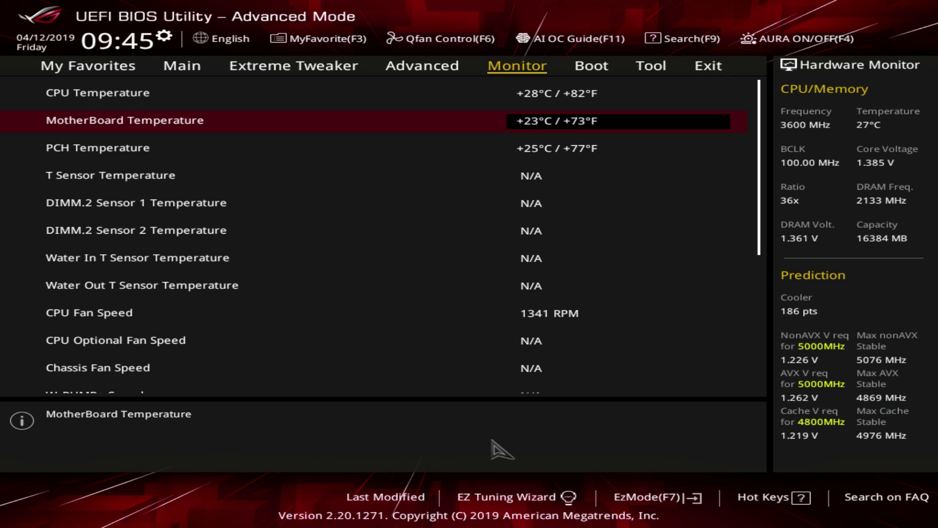
Examine the T Sensor, DIMM.2 sensor, Water In and Water Out temperature entries.
key("Down")
key("Down")
key("Down")
key("Down")
key("Down")
key("Down")
key("Down")
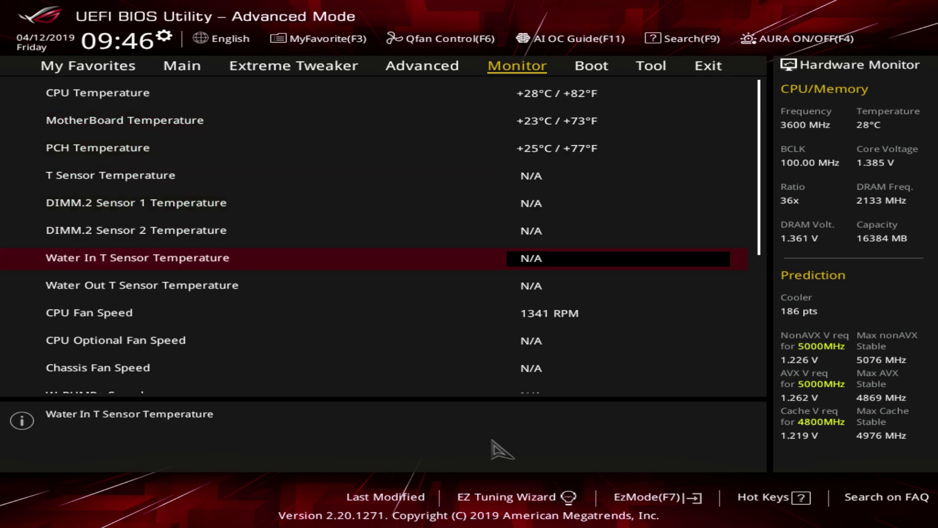
key("Up")
key("Up")
key("Up")
key("Up")
key("Up")
key("Down")
key("Up")
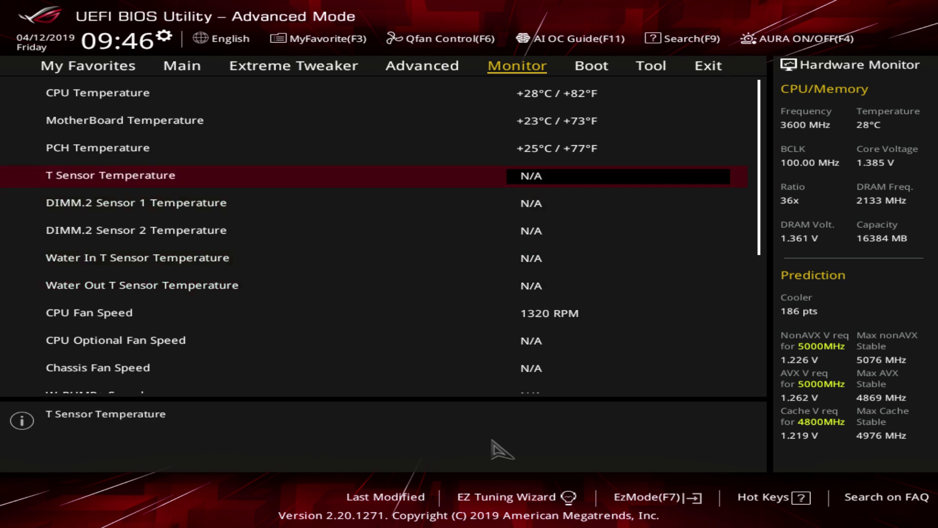
key("Down")
key("Up")
key("Down")
key("Down")
key("Down")
key("Down")
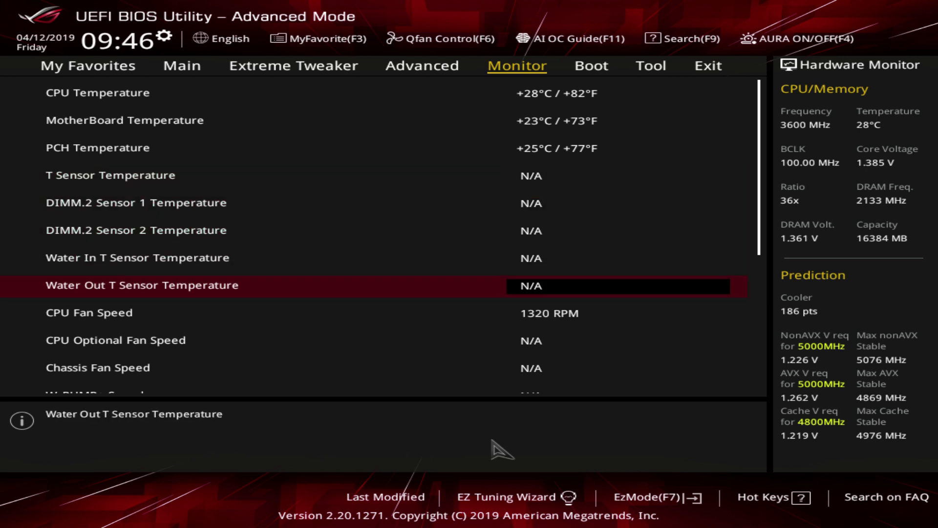
key("Up")
key("Up")
key("Down")
key("Down")
Examine the CPU, CPU optional and chassis fan speeds, the W_PUMP+ and AIO PUMP speeds, and the Flow Rate.
key("Down")
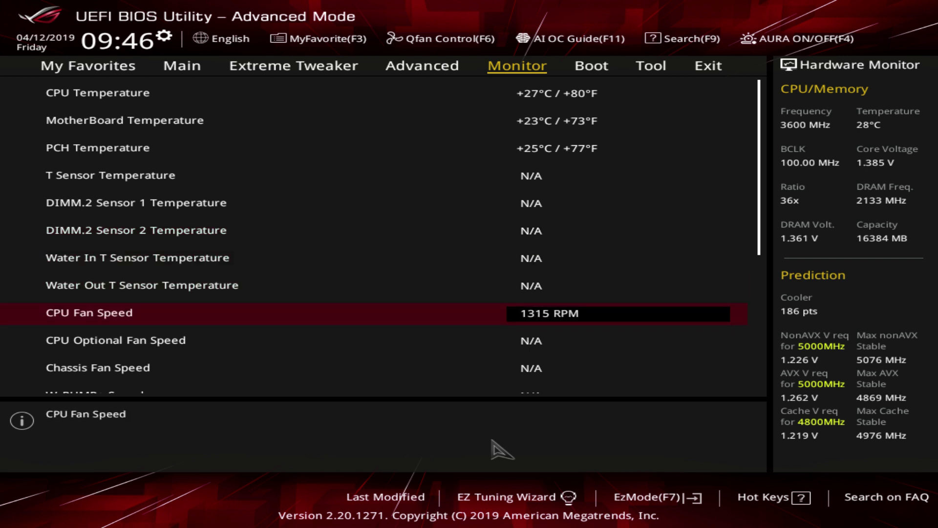
key("Up")
key("Down")
key("Down")
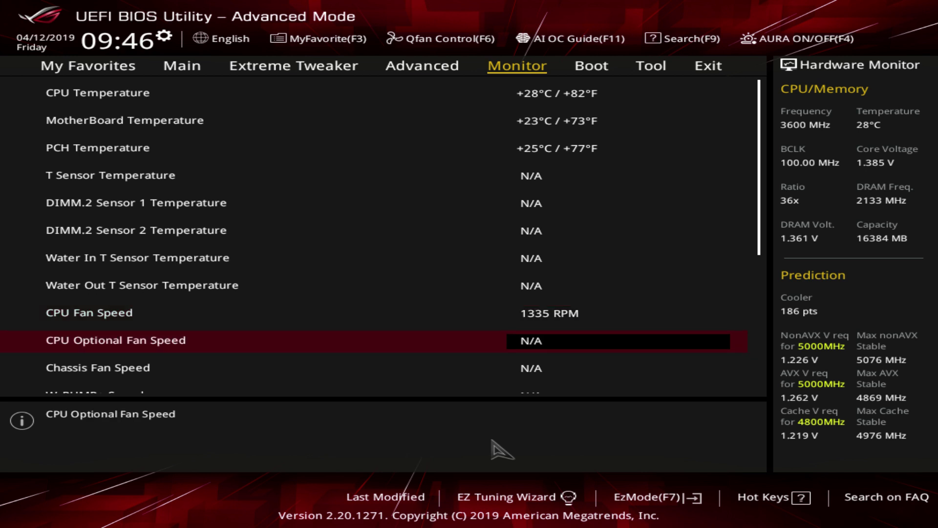
key("Down")
key("Down")
key("Down")
key("Down")
key("Down")
key("Up")
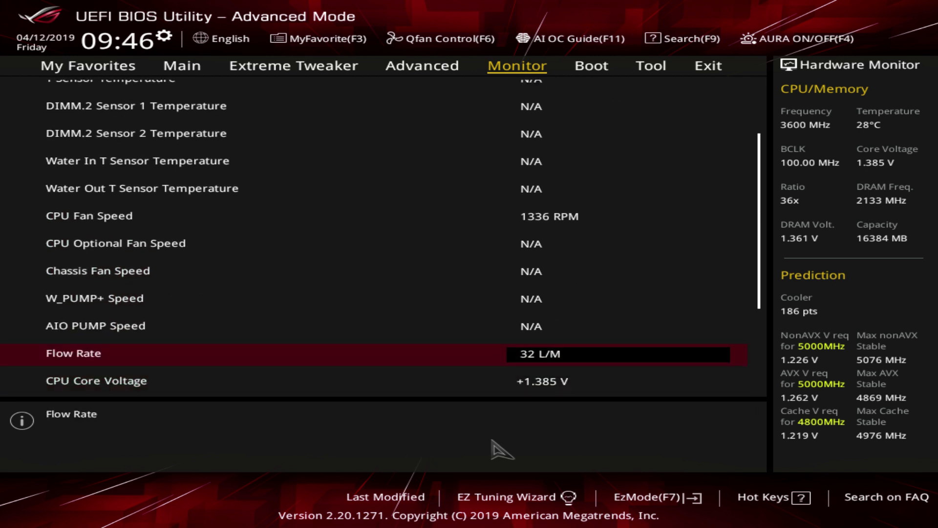
key("Up")
key("Down")
Examine the CPU core, 3.3V, 5V and 12V voltage readings and the CPU Temperature LED Switch option.
key("Down")
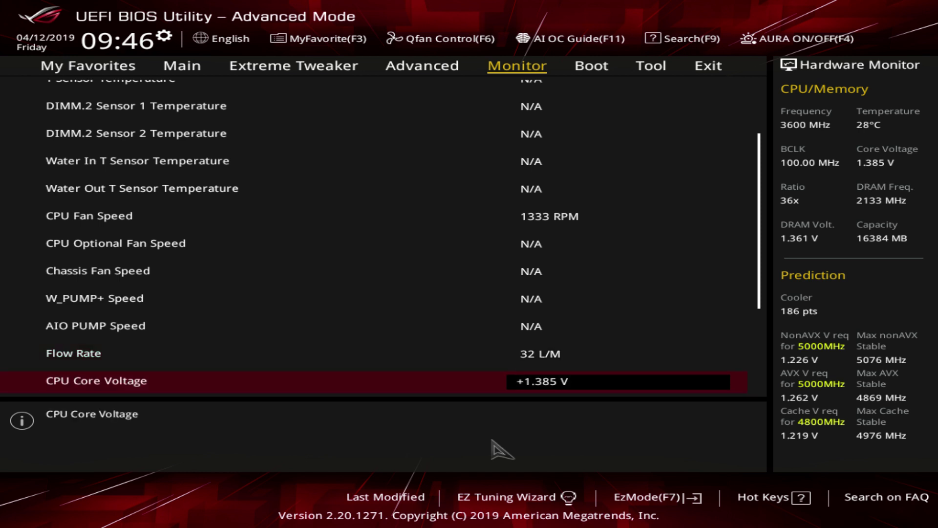
key("Down")
key("Up")
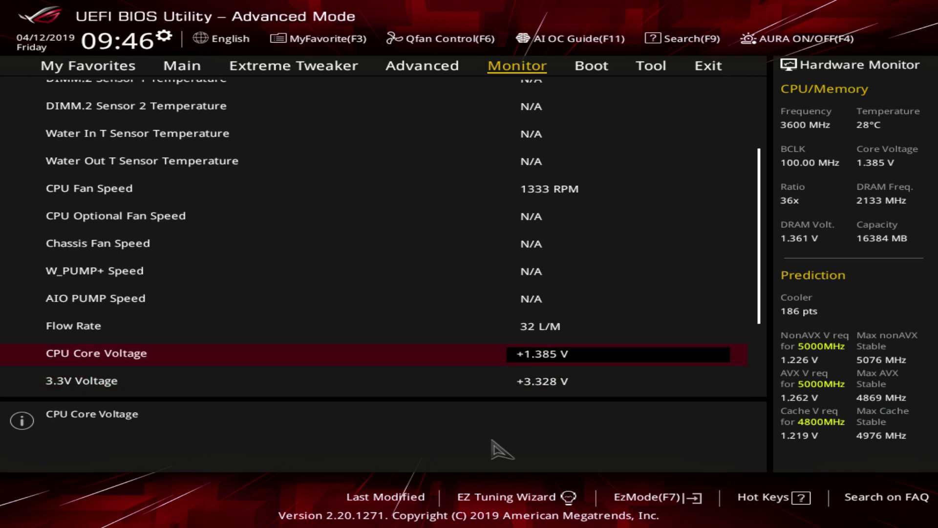
key("Down")
key("Up")
key("Down")
key("Down")
key("Up")
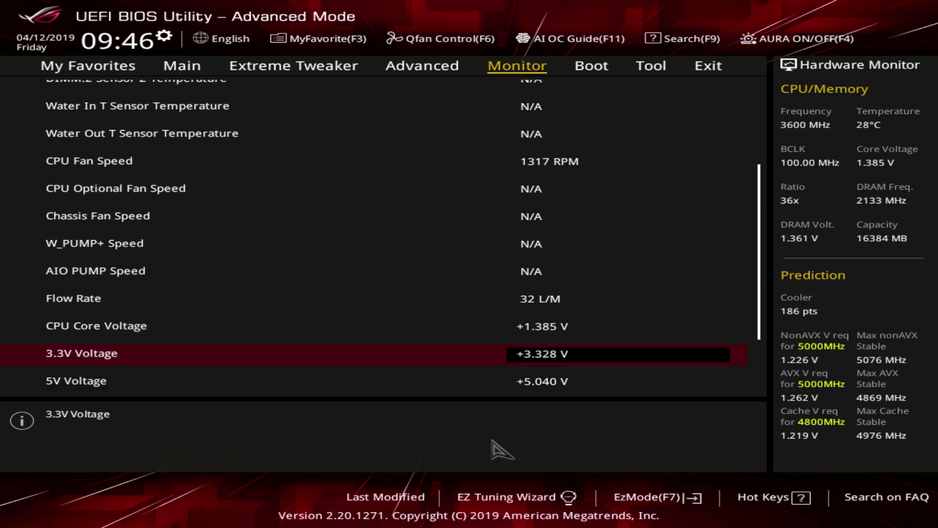
key("Down")
key("Down")
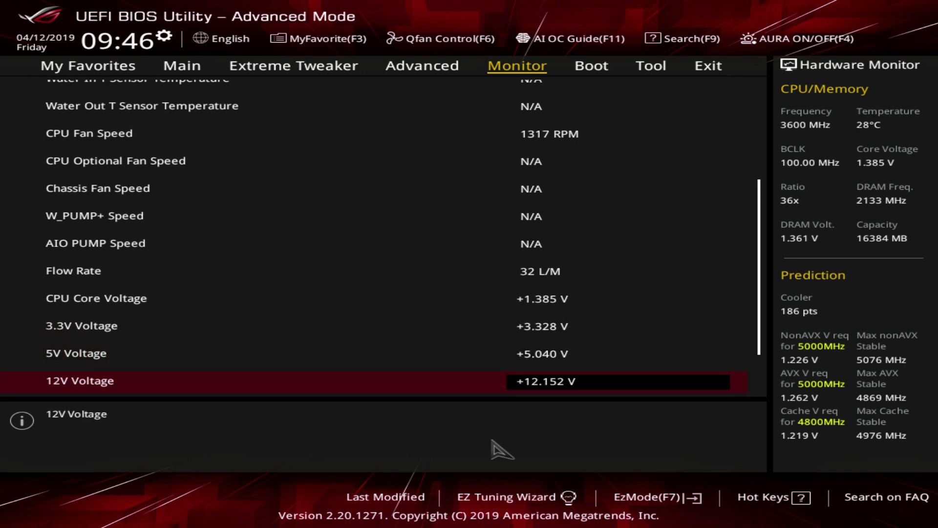
key("Up")
key("Up")
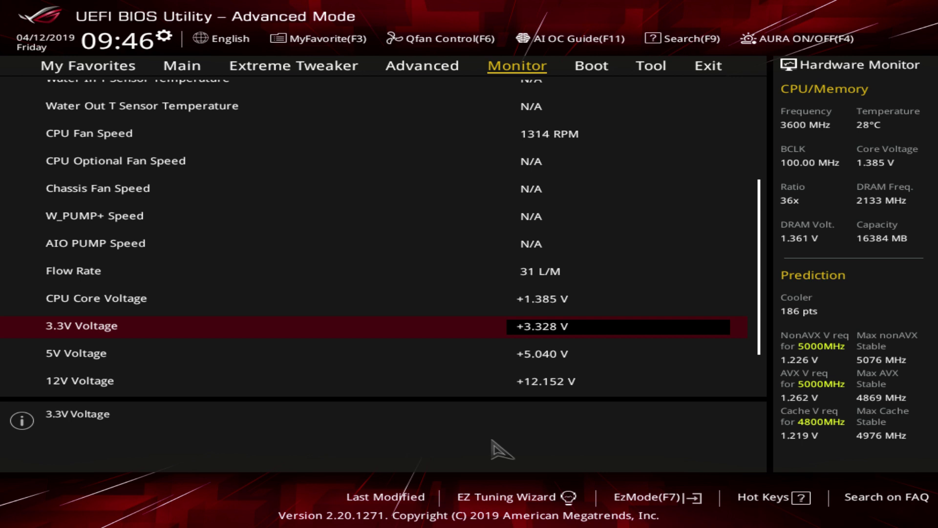
key("Down")
key("Down")
key("Down")
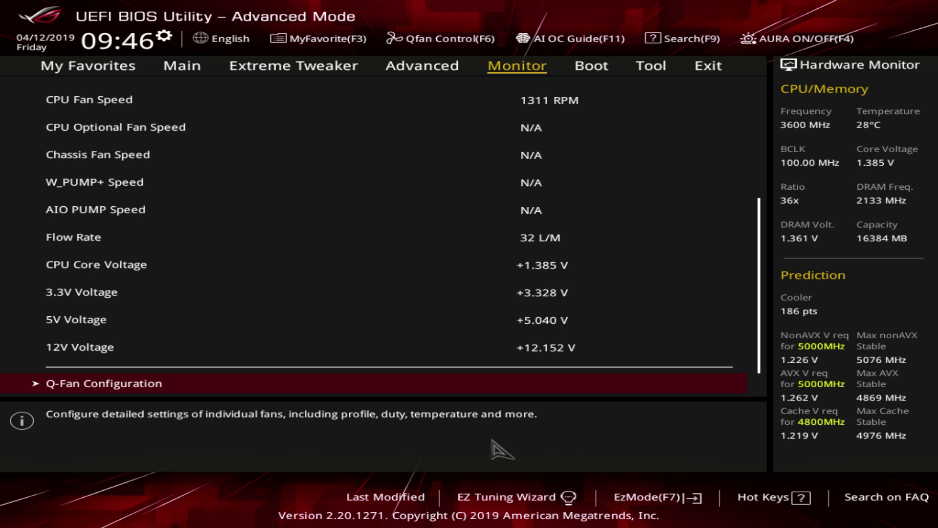
key("Down")
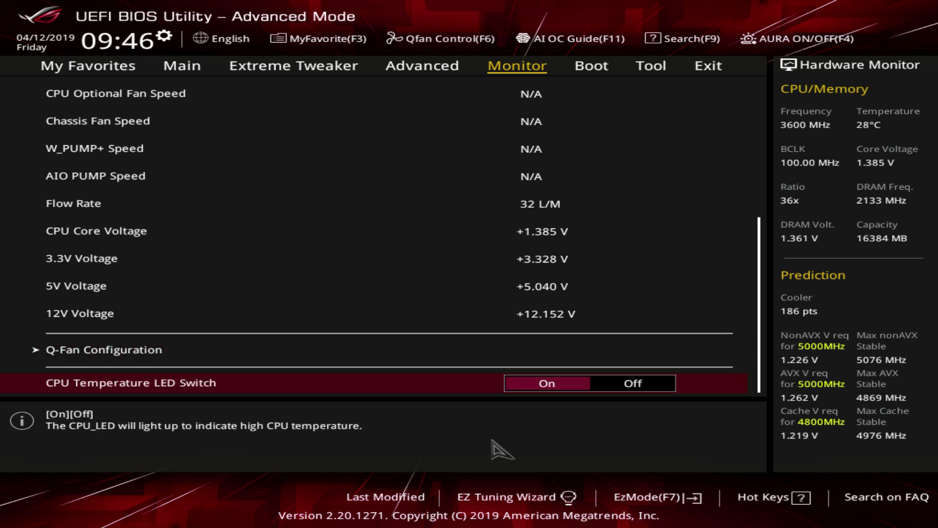
Open Q-Fan Configuration and review the CPU fan options down to Chassis Fan(s) Configuration.
key("Up")
key("Return")
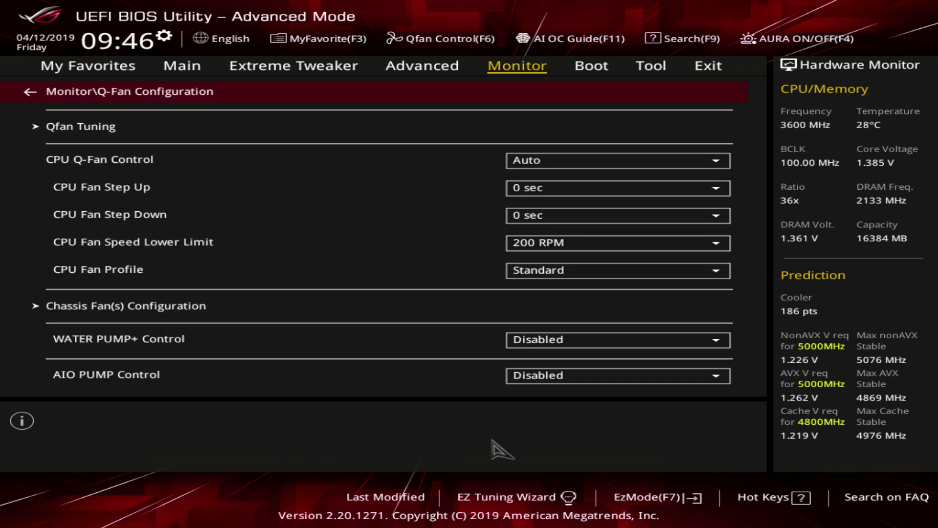
key("Down")
key("Down")
key("Down")
key("Down")
key("Down")
key("Down")
key("Down")
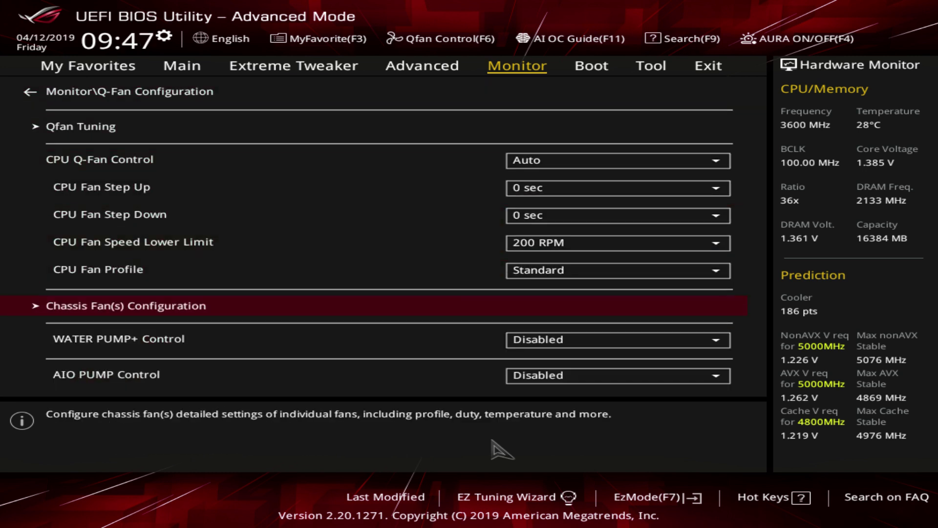
Open Qfan Tuning to read its confirmation prompt and cancel it without starting the tuning.
key("Up")
key("Up")
key("Up")
key("Up")
key("Up")
key("Up")
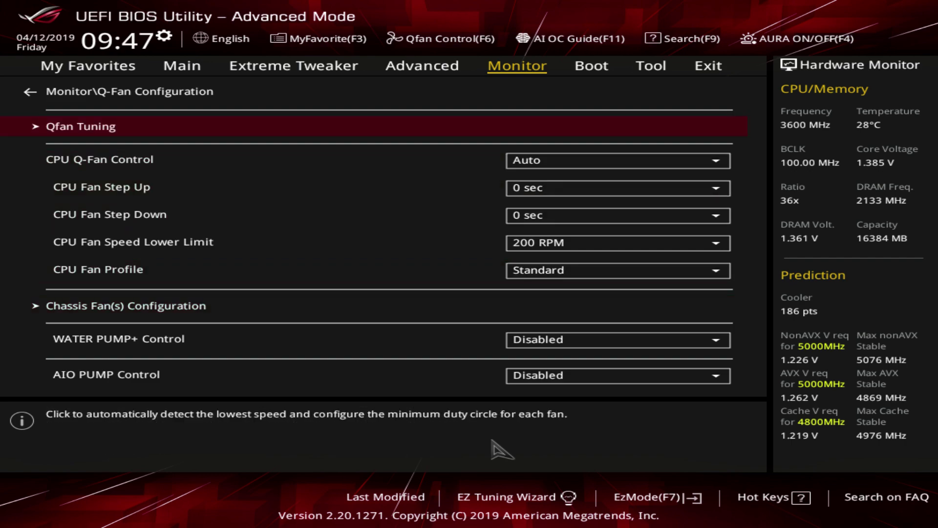
key("Return")
key("Right")
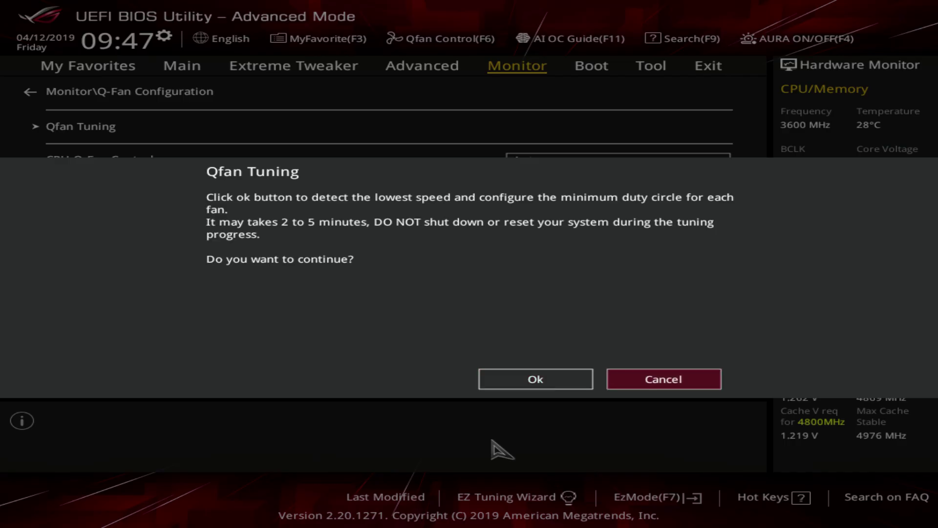
key("Return")
Open Chassis Fan(s) Configuration and review its options down to Chassis Fan Profile.
key("Down")
key("Down")
key("Down")
key("Down")
key("Down")
key("Down")
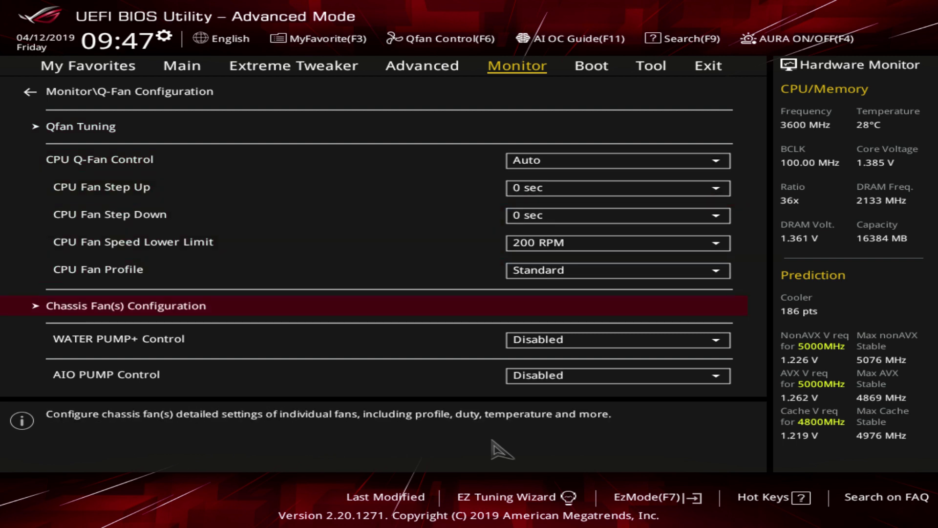
key("Return")
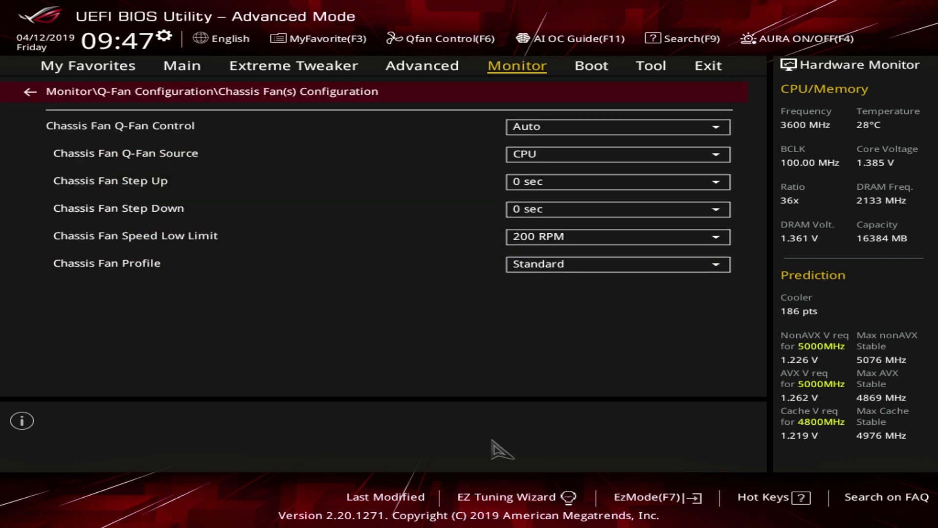
key("Down")
key("Down")
key("Down")
key("Down")
key("Down")
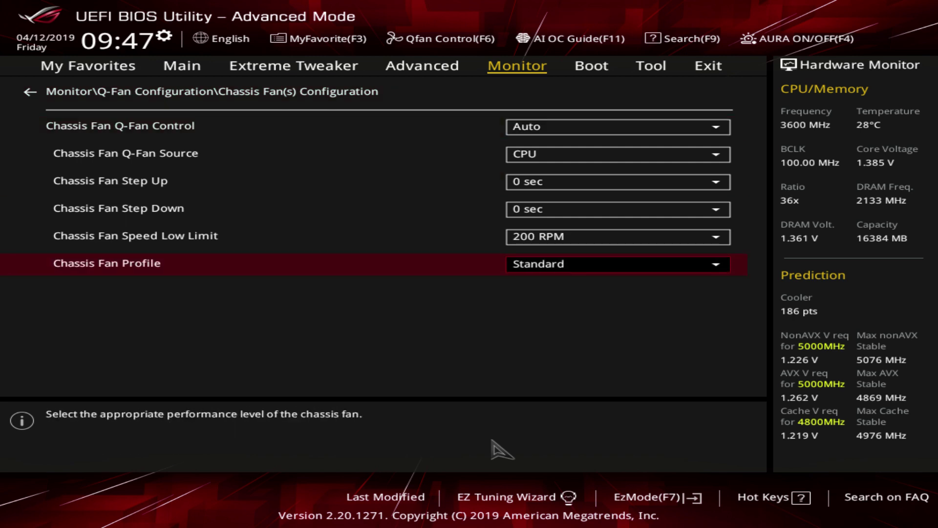
Return to Q-Fan Configuration, check WATER PUMP+ Control, and reopen the page from the Monitor section.
key("Escape")
key("Down")
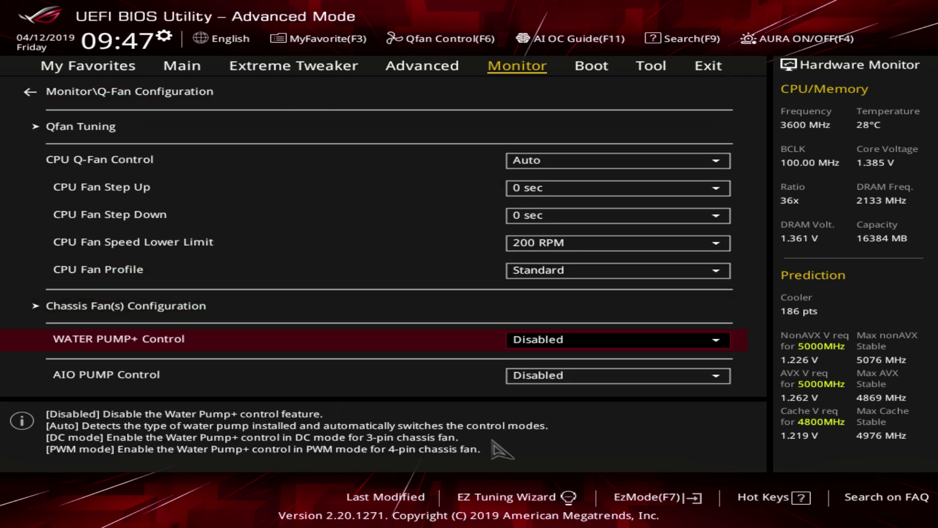
key("Escape")
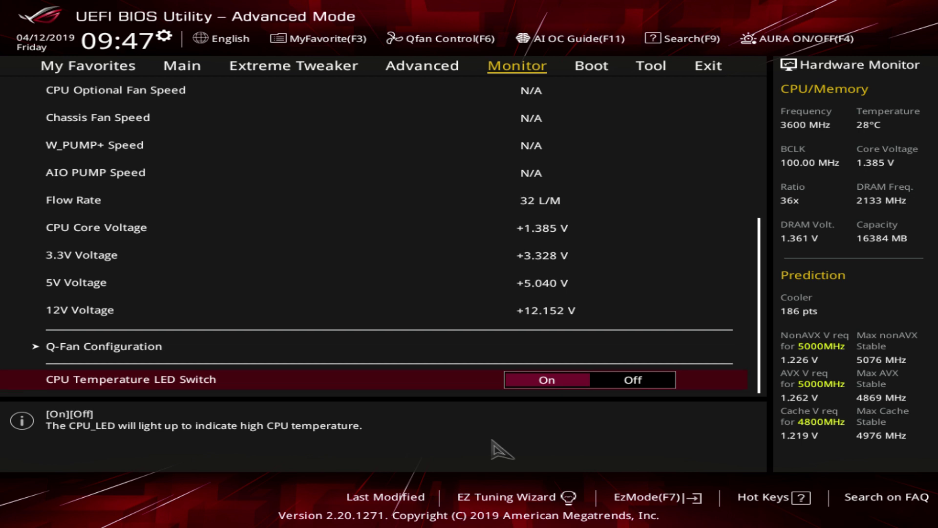
key("Up")
key("Return")
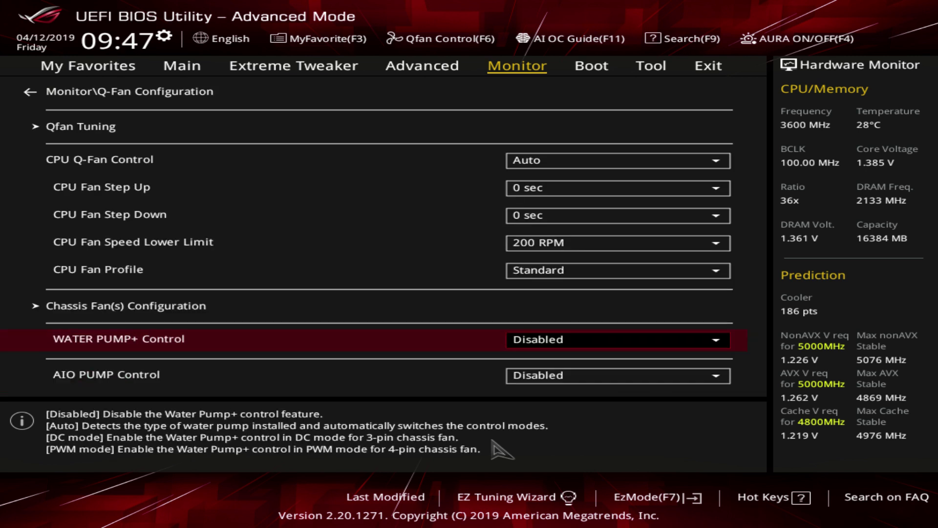
Set CPU Q-Fan Control to PWM Mode.
key("Up")
key("Up")
key("Up")
key("Up")
key("Up")
key("Up")
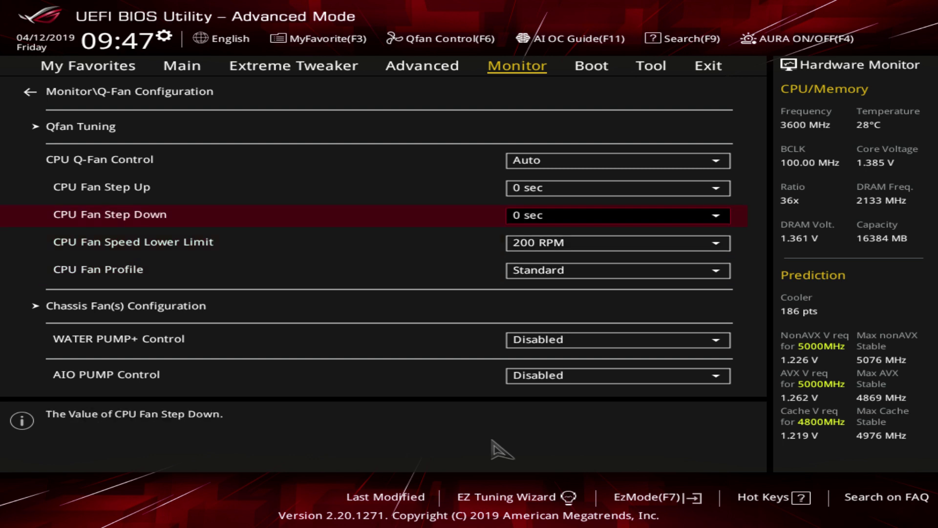
key("Return")
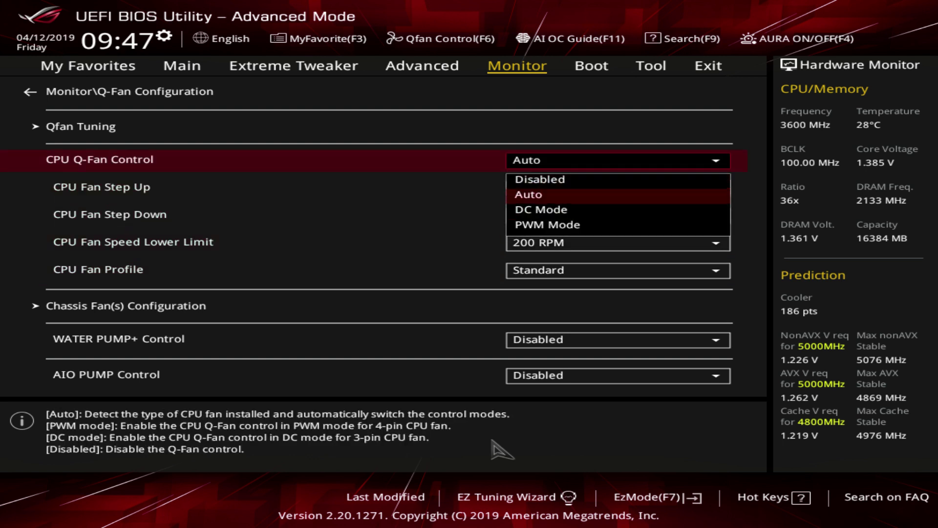
key("Down")
key("Return")
key("Return")
key("Down")
key("Return")
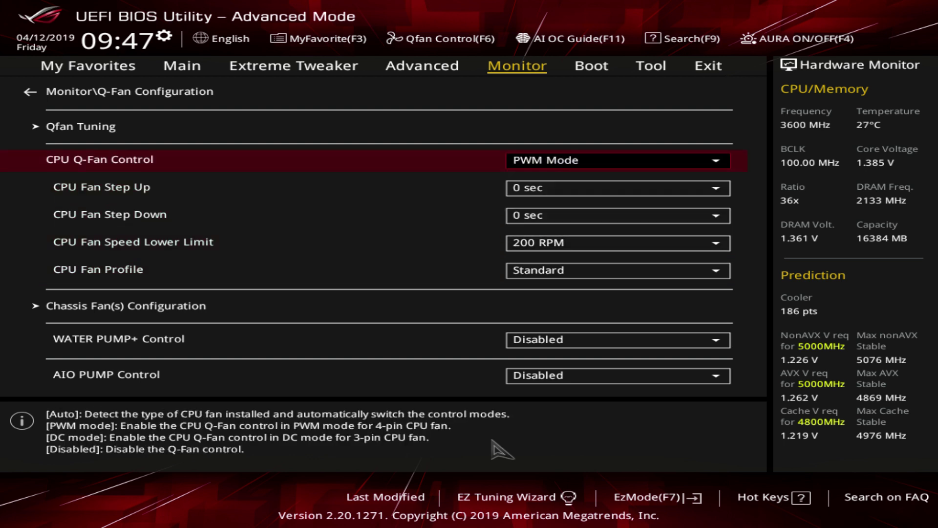
Set CPU Q-Fan Control to Disabled.
key("Up")
key("Down")
key("Return")
key("Up")
key("Up")
key("Up")
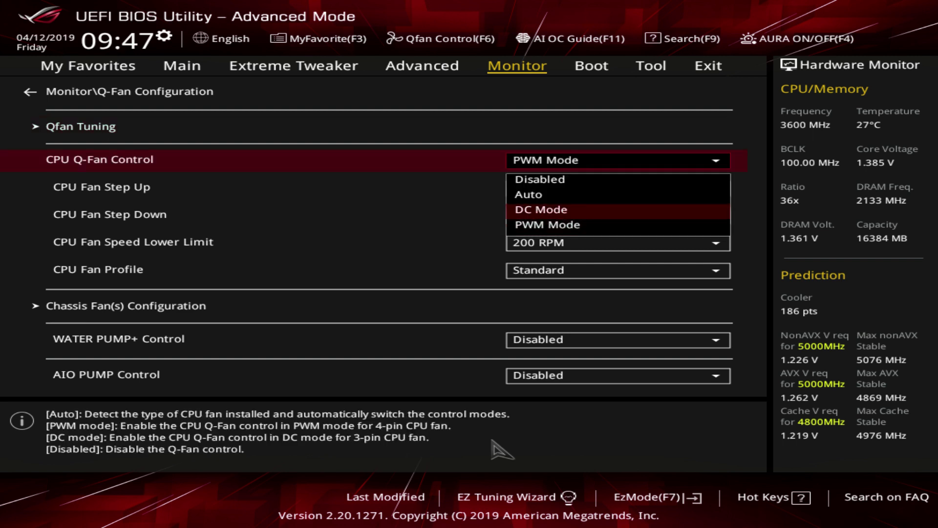
key("Return")
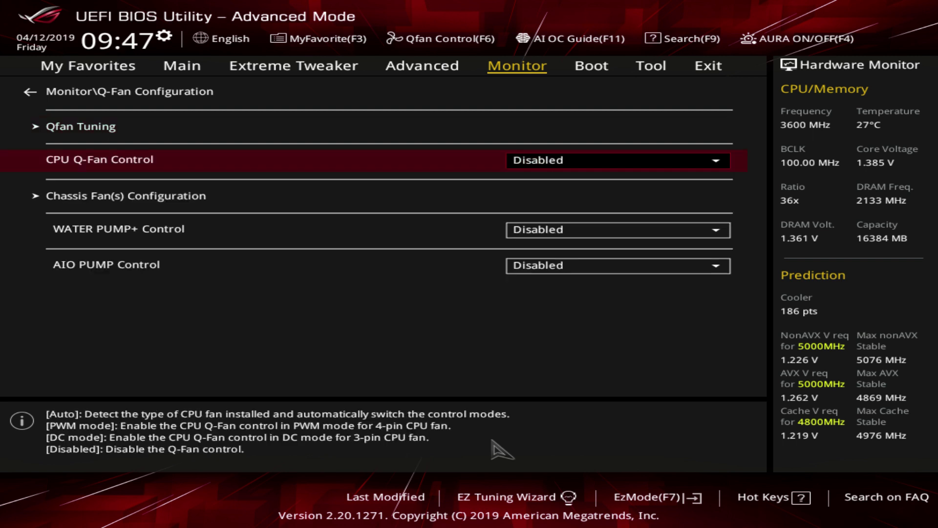
Set CPU Q-Fan Control back to Auto.
key("Return")
key("Down")
key("Return")
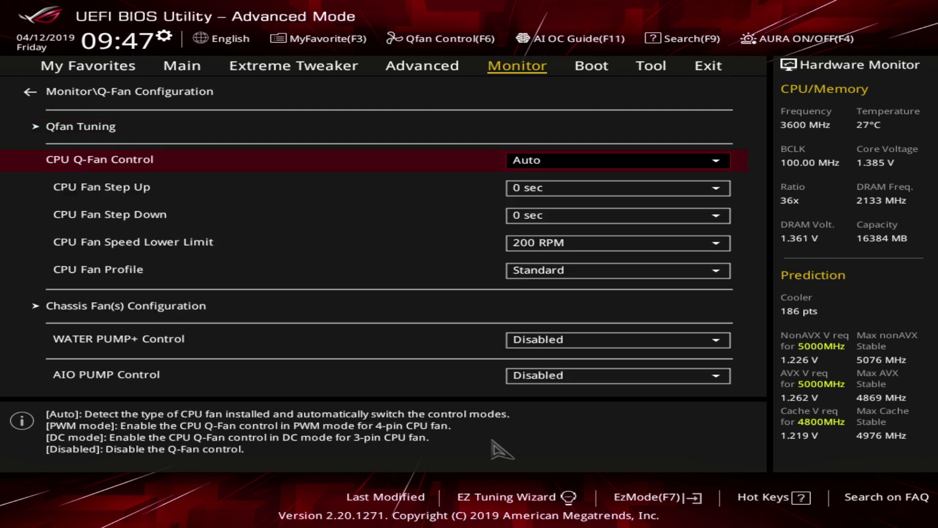
Review AIO PUMP Control and WATER PUMP+ Control, and leave Q-Fan Configuration.
key("Down")
key("Up")
key("Up")
key("Up")
key("Up")
key("Down")
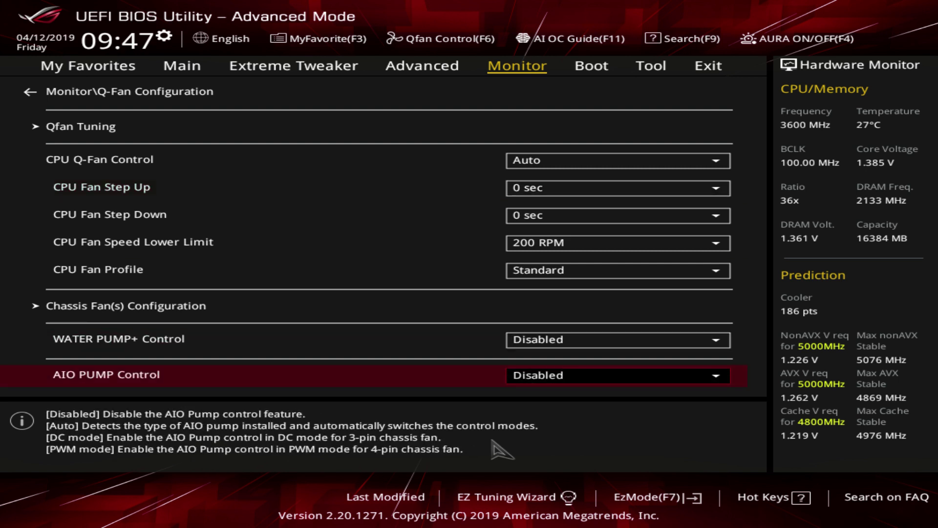
key("Up")
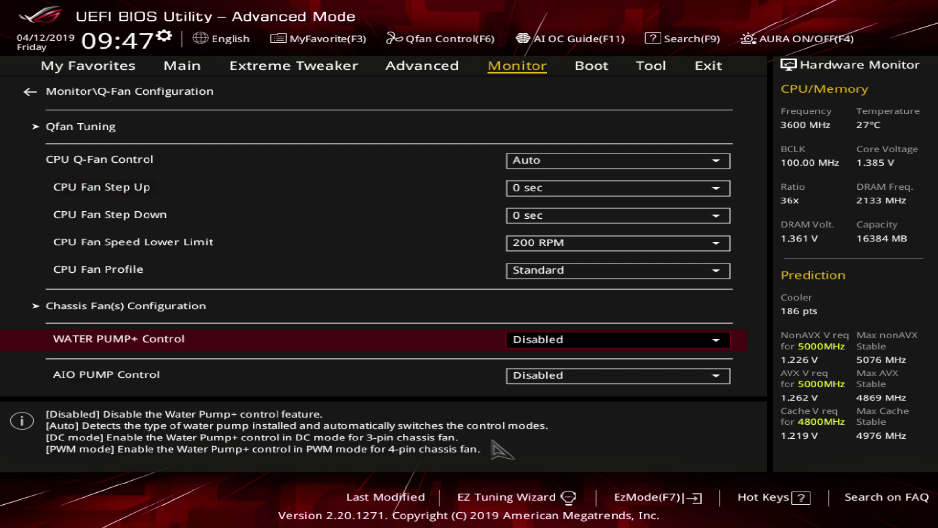
key("Escape")
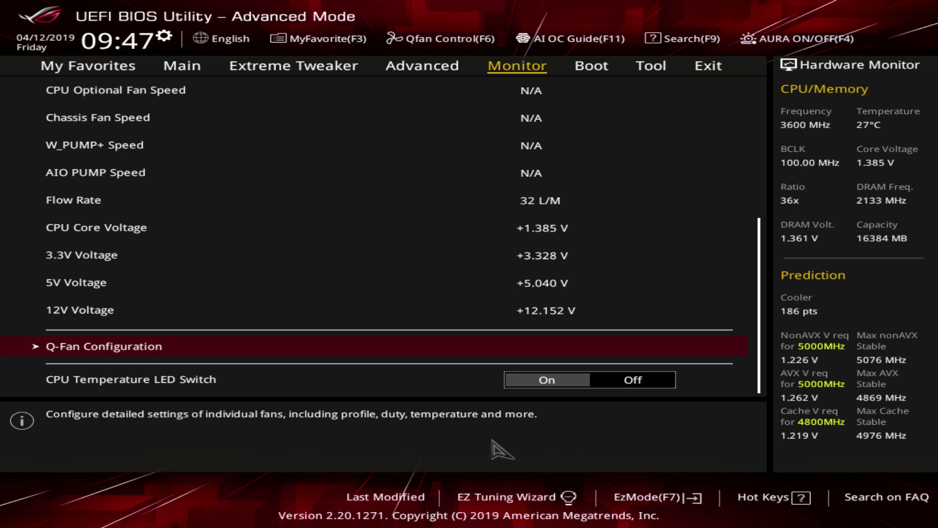
Check the CPU Temperature LED Switch option and move on to the Boot section.
key("Down")
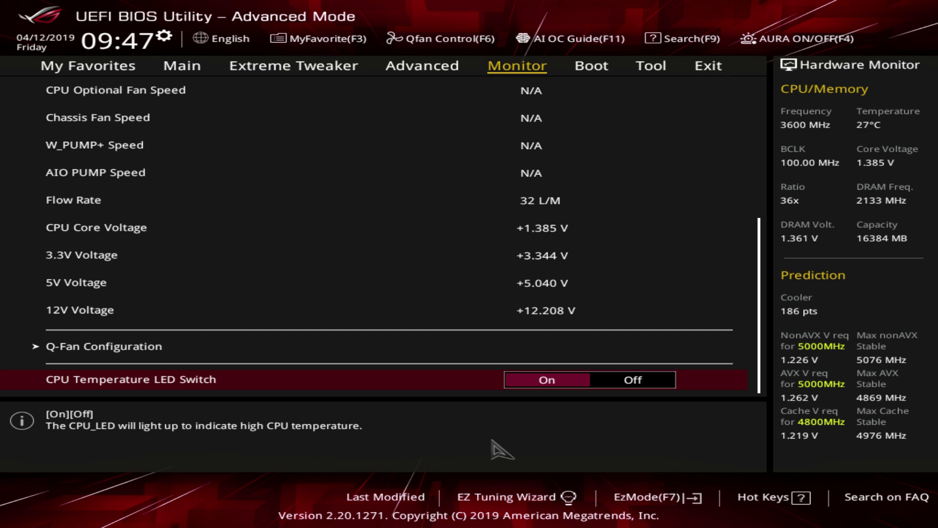
key("Right")
key("Left")
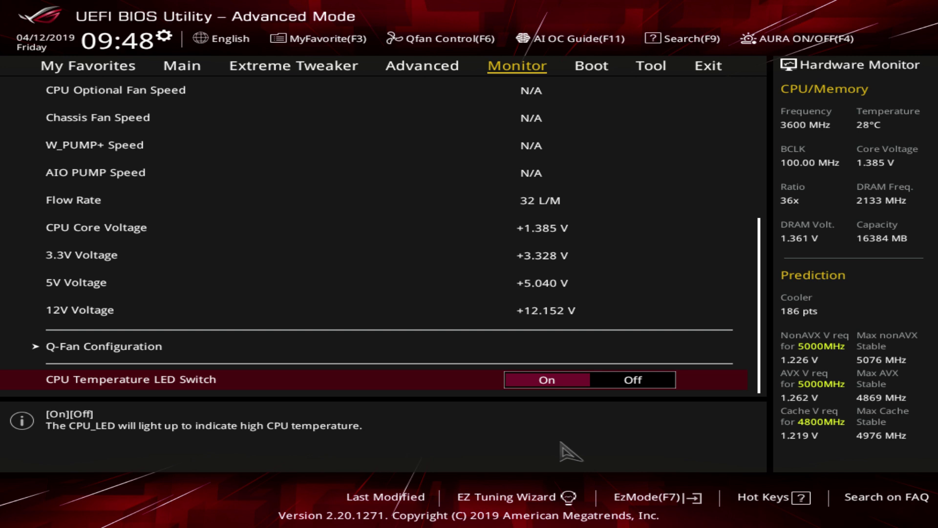
key("Right")
key("Left")
key("Right")
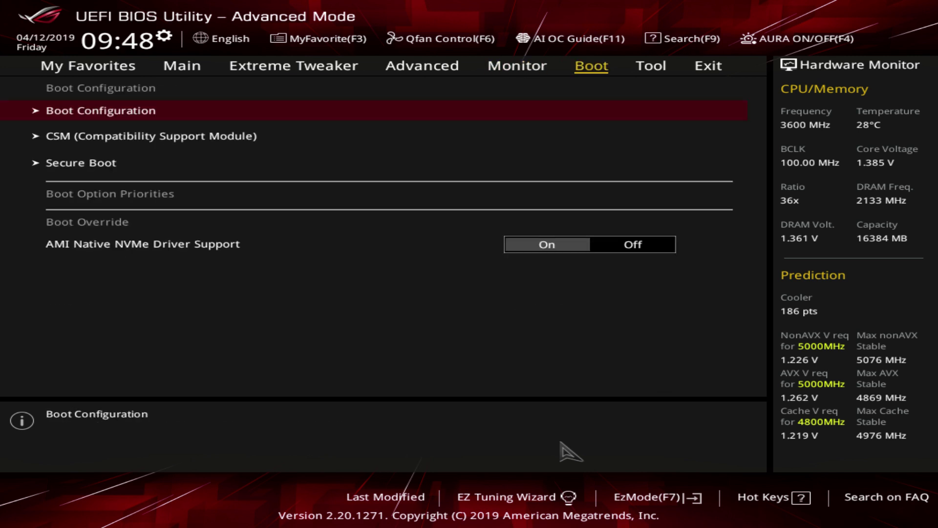
Open Boot Configuration and review its options from Fast Boot down to Setup Mode and back.
key("Return")
key("Down")
key("Down")
key("Down")
key("Down")
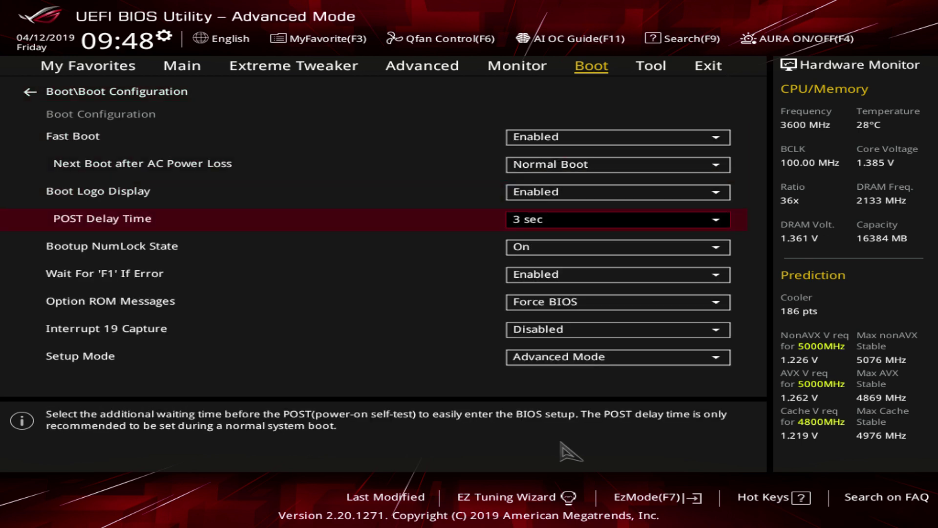
key("Down")
key("Down")
key("Down")
key("Down")
key("Down")
key("Up")
key("Up")
key("Up")
key("Up")
key("Up")
key("Up")
key("Up")
key("Up")
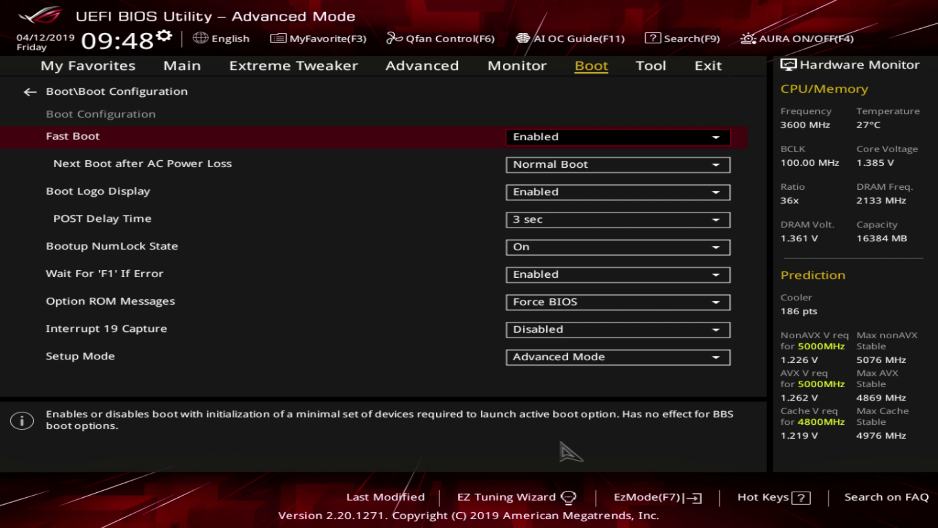
Examine the choices for Fast Boot and Next Boot after AC Power Loss, and read the Boot Logo Display description.
key("Return")
key("Escape")
key("Down")
key("Return")
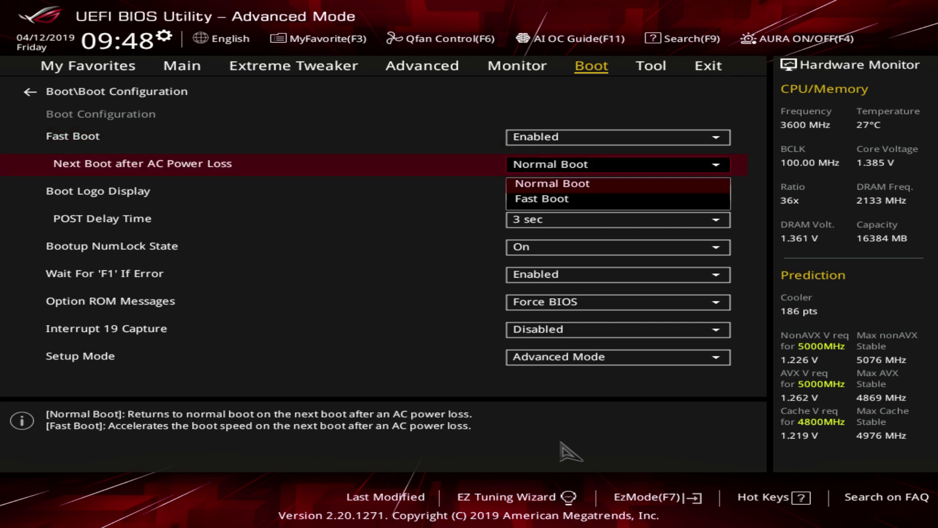
key("Escape")
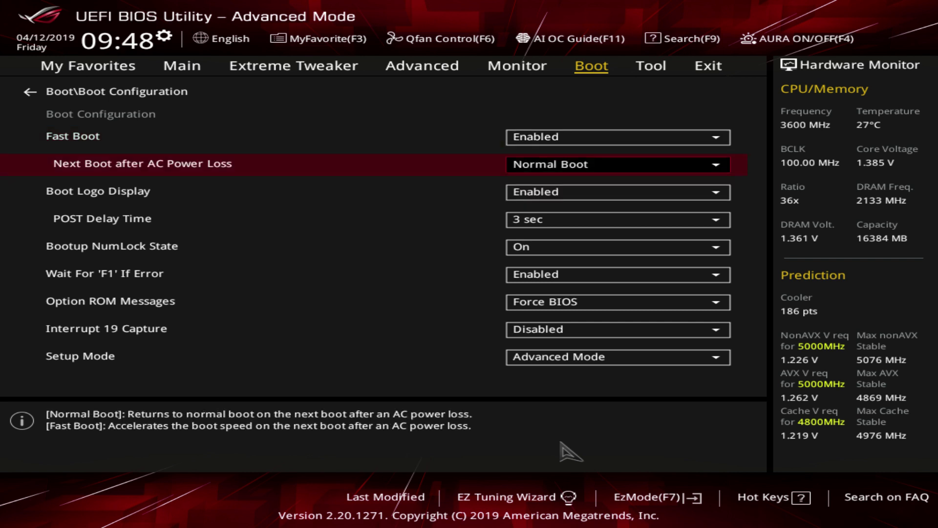
key("Down")
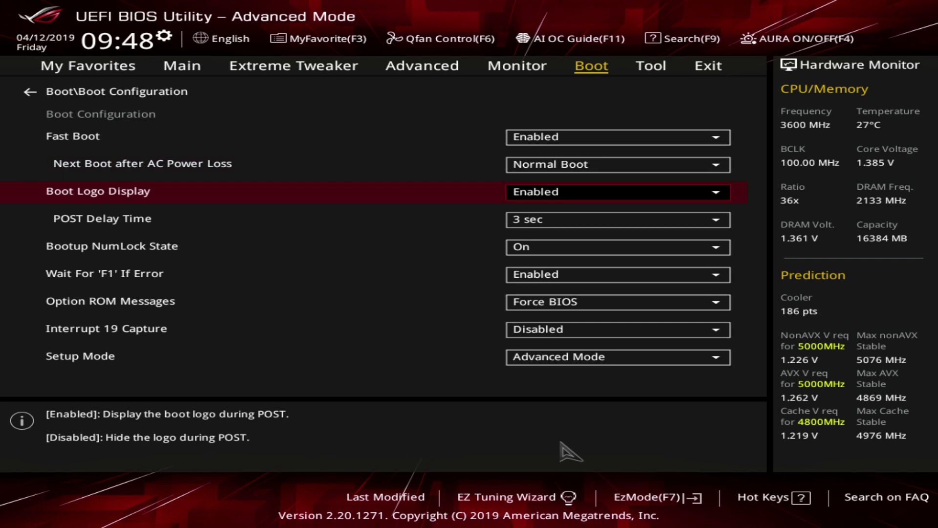
Browse the available POST Delay Time values and keep 3 sec selected.
key("Down")
key("Return")
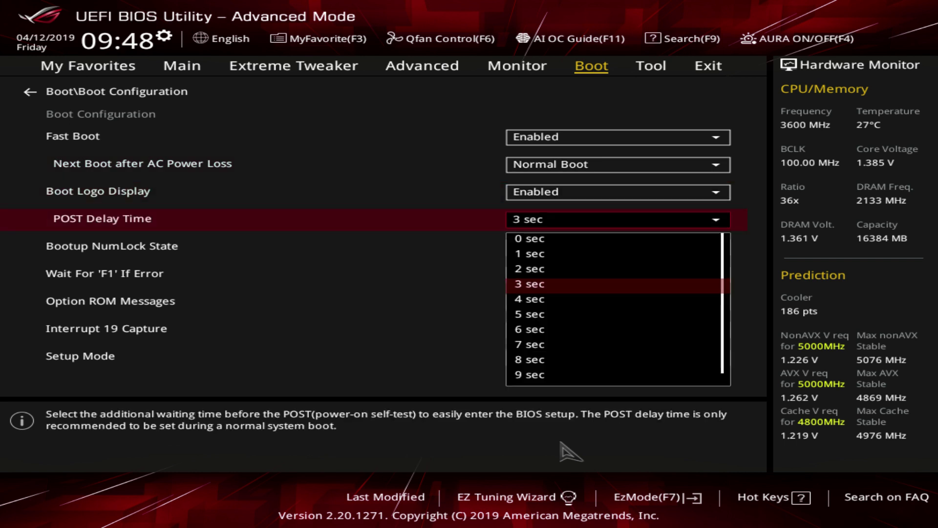
key("Up")
key("Up")
key("Up")
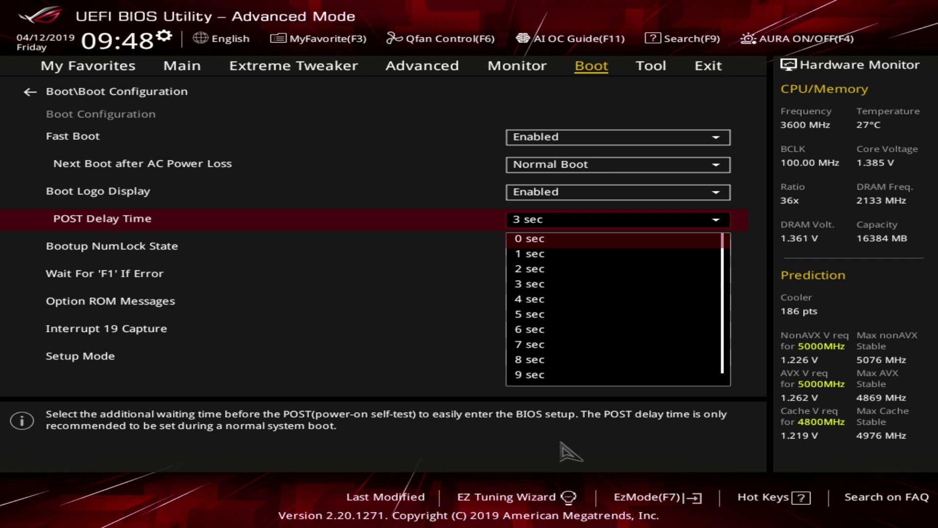
key("Down")
key("Down")
key("Down")
key("Down")
key("Up")
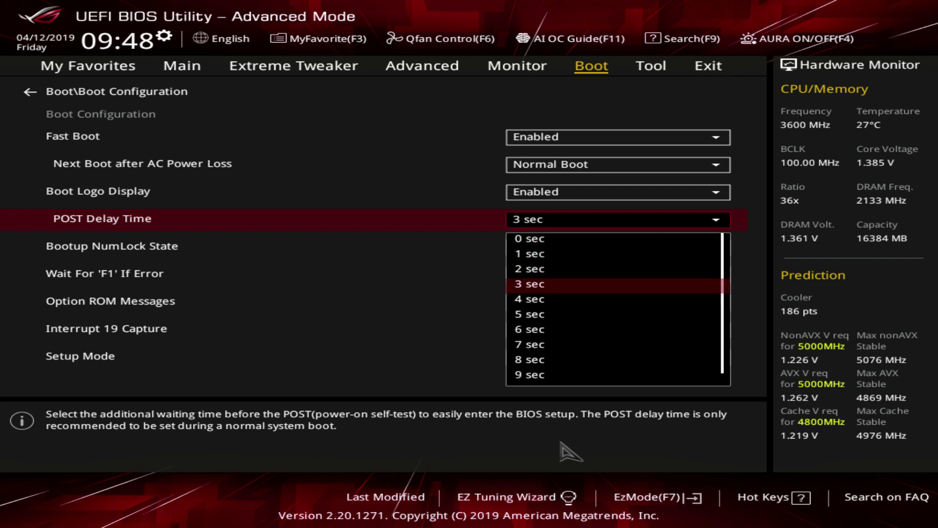
key("Return")
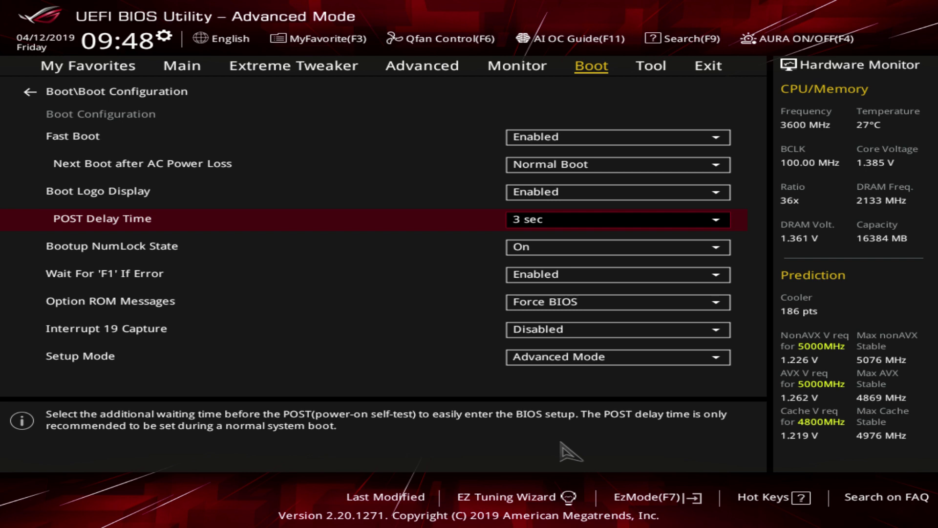
Review the remaining Boot Configuration options around Wait For 'F1' If Error and return to the Boot section.
key("Down")
key("Down")
key("Down")
key("Down")
key("Down")
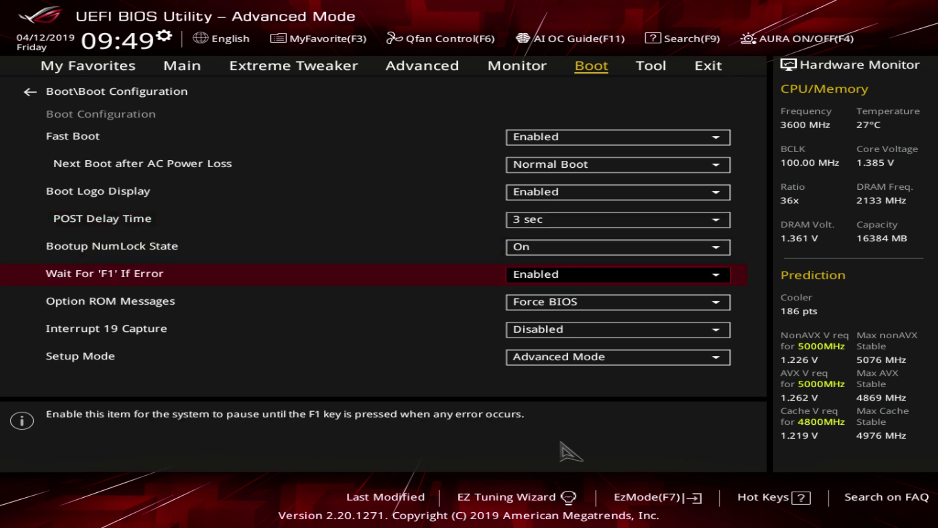
key("Up")
key("Escape")
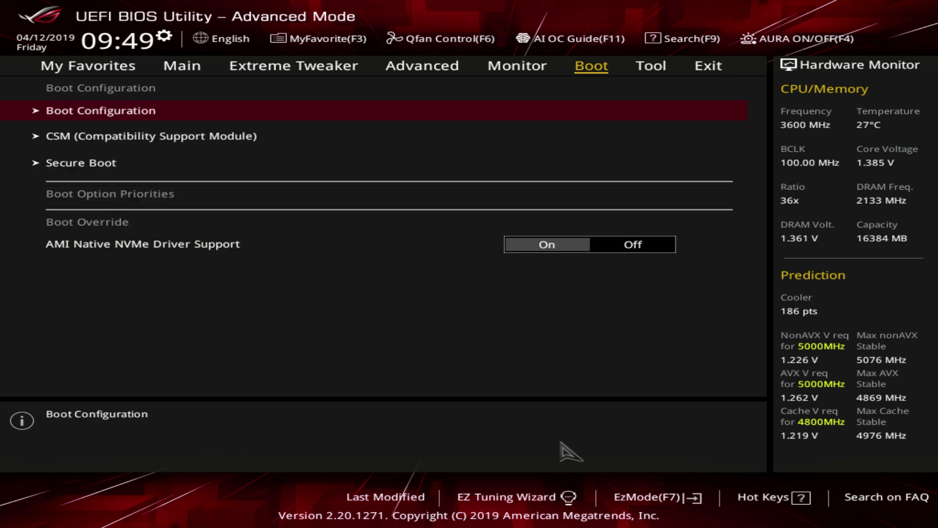
Open CSM (Compatibility Support Module) and set Launch CSM to Enabled.
key("Down")
key("Return")
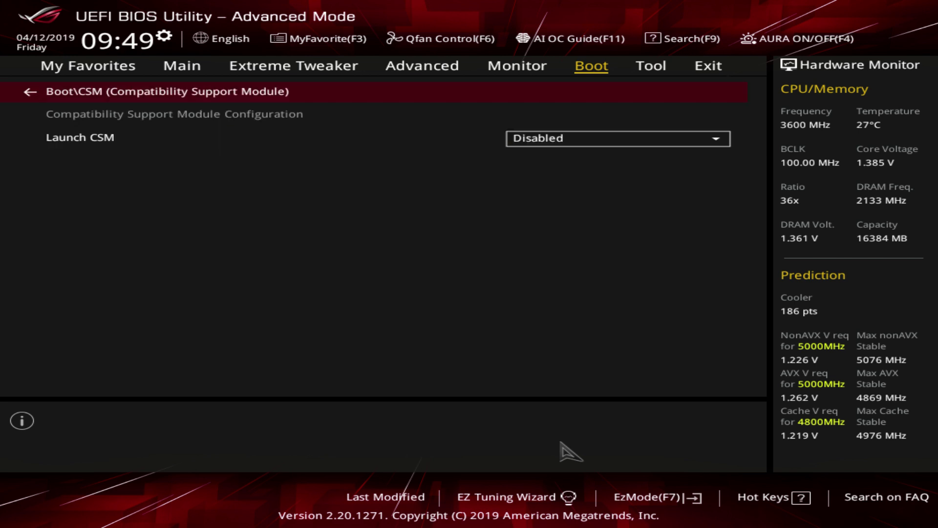
key("Down")
key("Return")
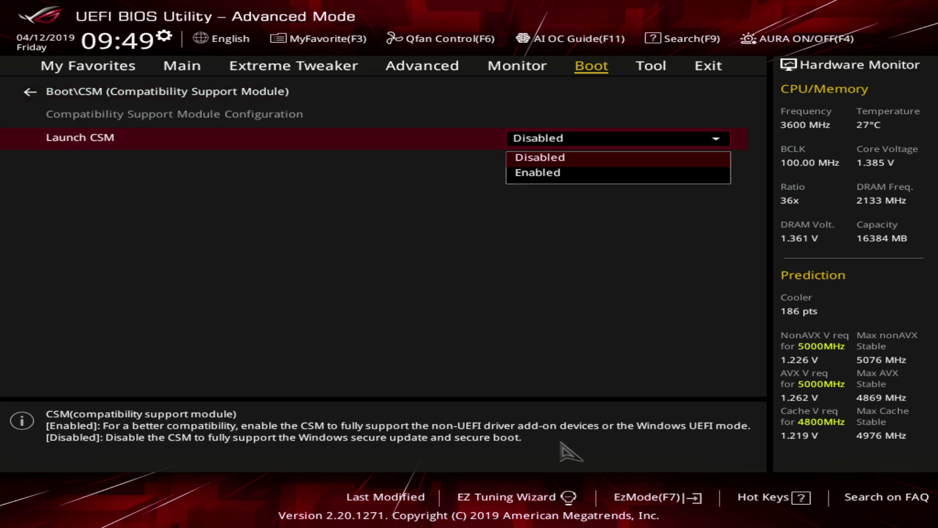
key("Down")
key("Return")
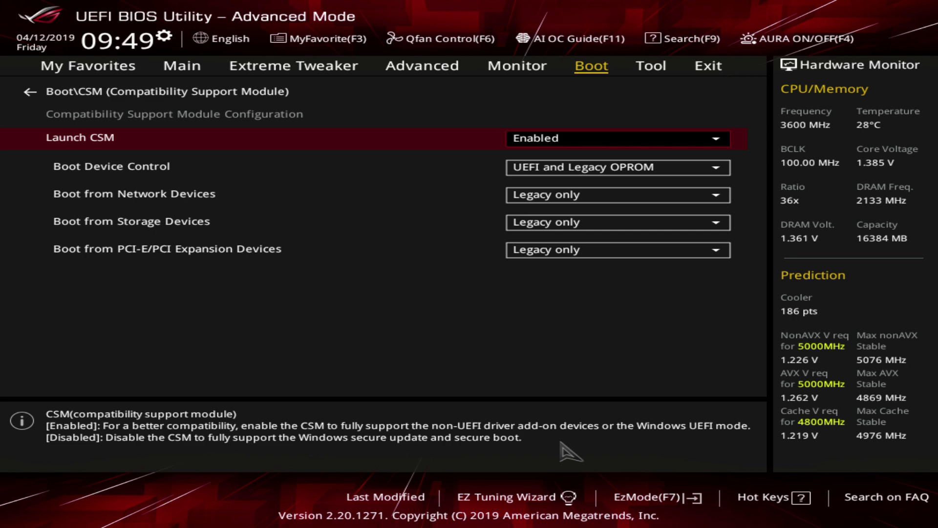
Set Launch CSM back to Disabled and acknowledge the Secure Boot notice.
key("Return")
key("Up")
key("Return")
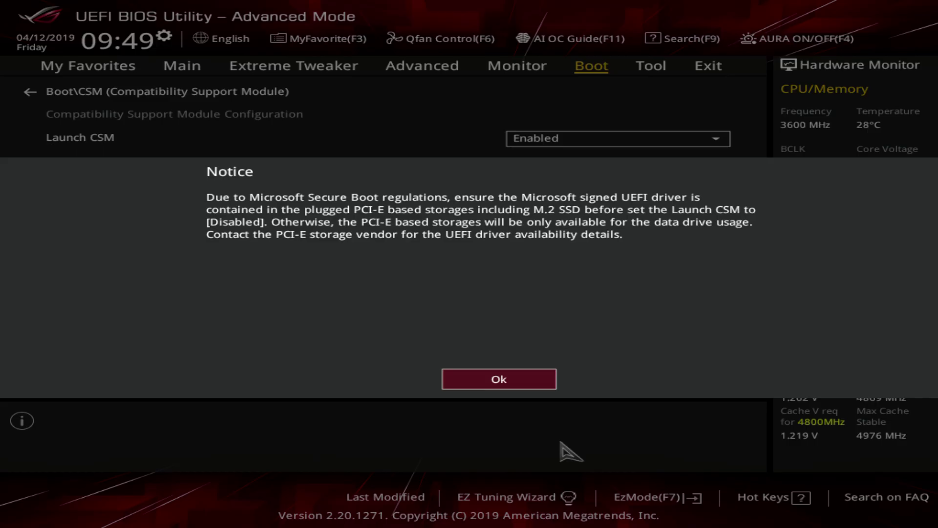
key("Return")
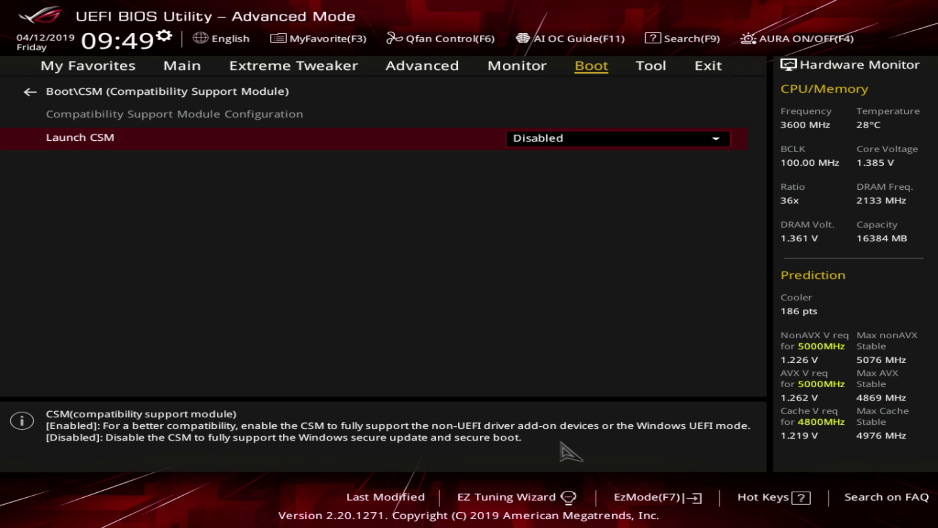
Open Secure Boot and examine the OS Type choices, keeping Other OS selected.
key("Escape")
key("Down")
key("Return")
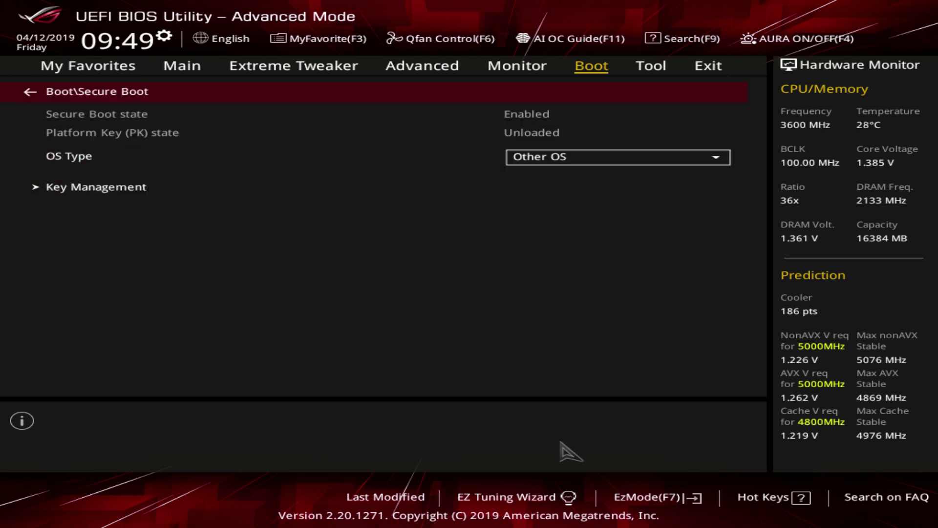
key("Down")
key("Down")
key("Up")
key("Return")
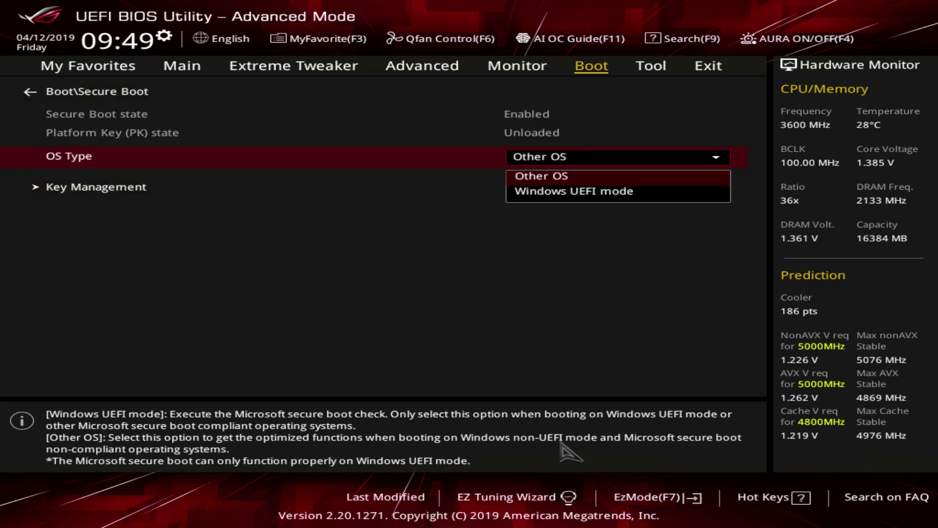
key("Return")
Open Key Management and look at the Clear Secure Boot Keys and Save all Secure Boot variables entries without deleting any keys.
key("Down")
key("Return")
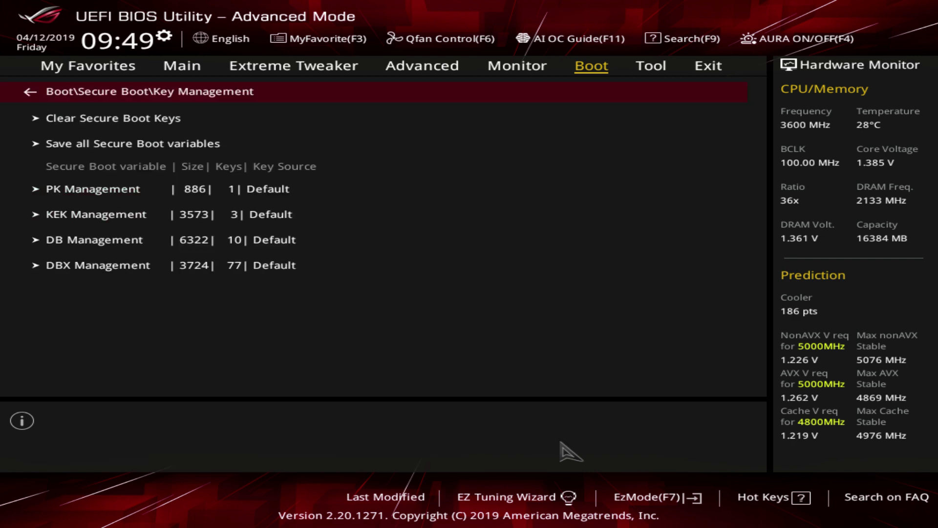
key("Down")
key("Return")
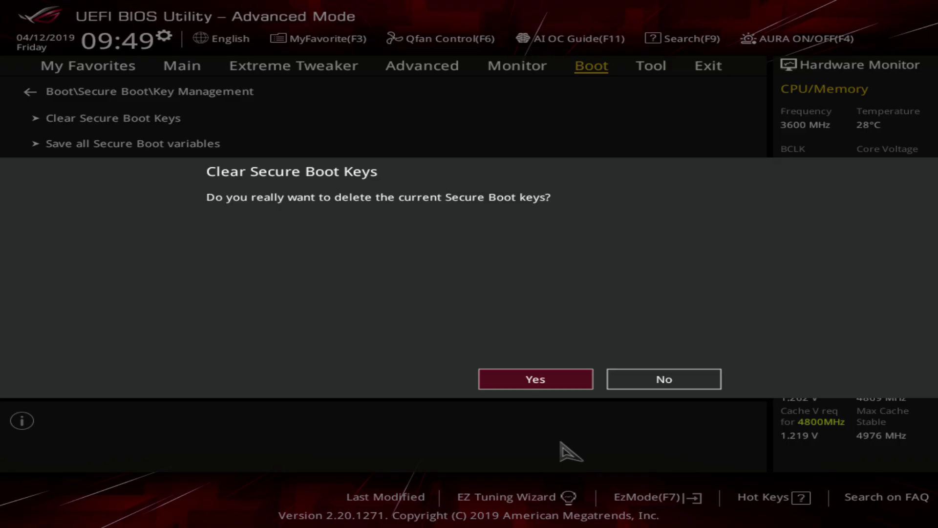
key("Escape")
key("Down")
key("Return")
key("Return")
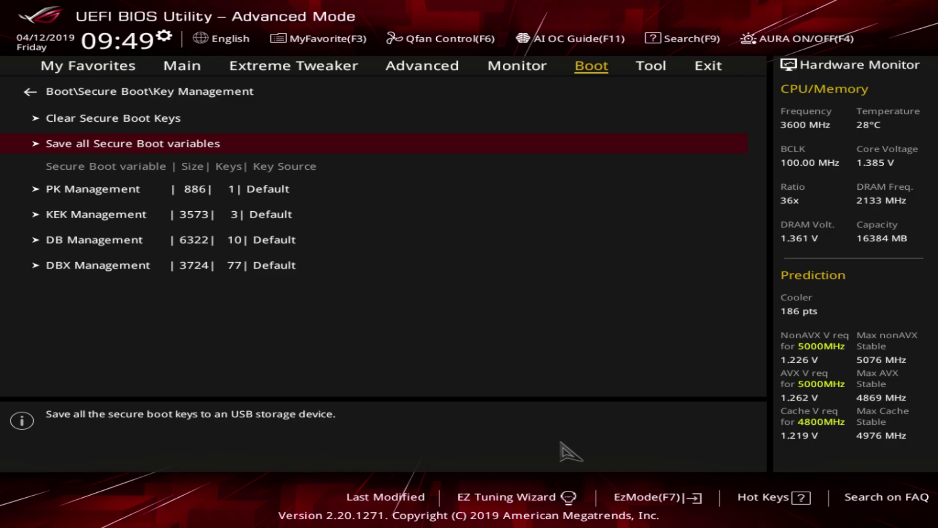
Examine the PK, KEK, DB and DBX Management options without changing them, and return to Secure Boot.
key("Down")
key("Return")
key("Down")
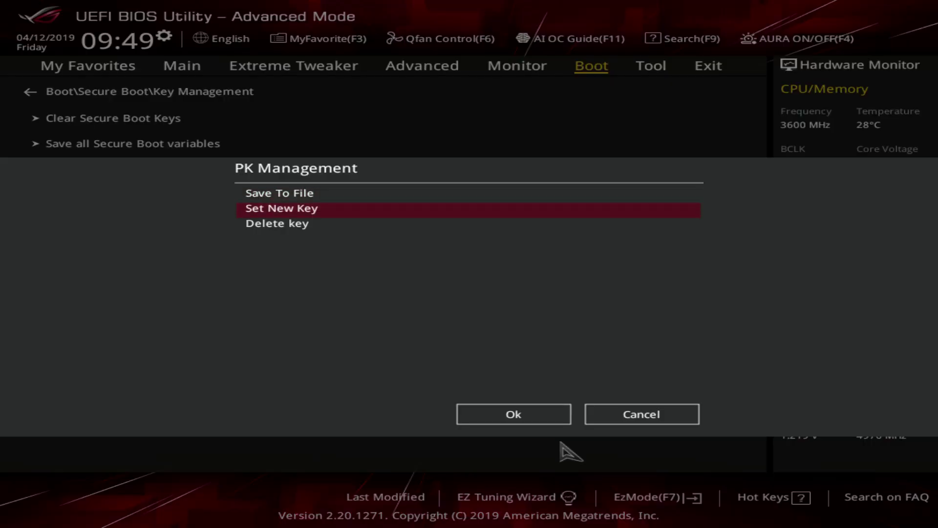
key("Escape")
key("Down")
key("Return")
key("Escape")
key("Down")
key("Return")
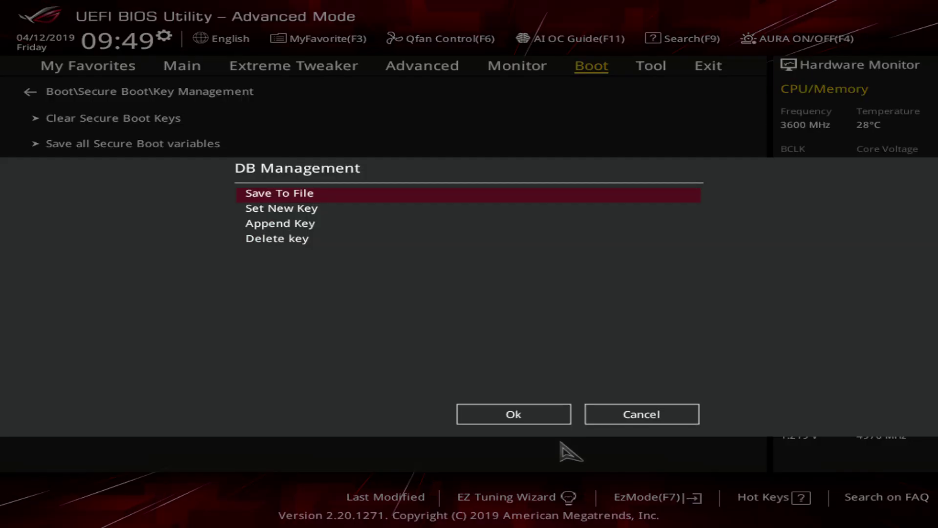
key("Escape")
key("Return")
key("Escape")
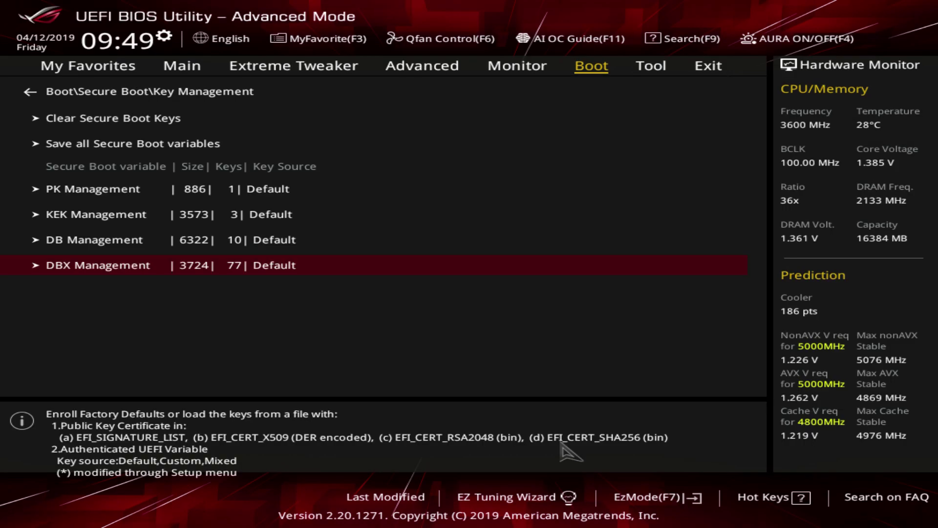
key("Escape")
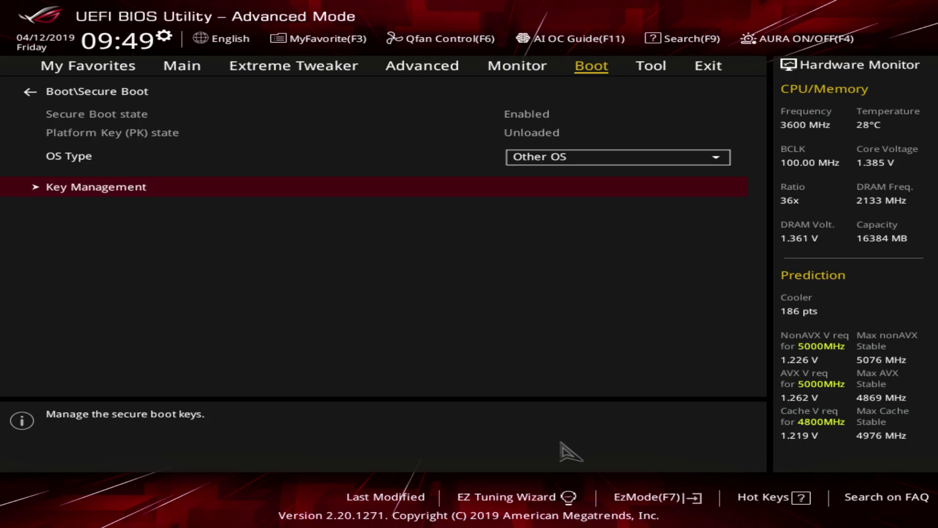
Try the AMI Native NVMe Driver Support toggle in the Boot section, keep it On, and stay in setup without quitting.
key("Escape")
key("Down")
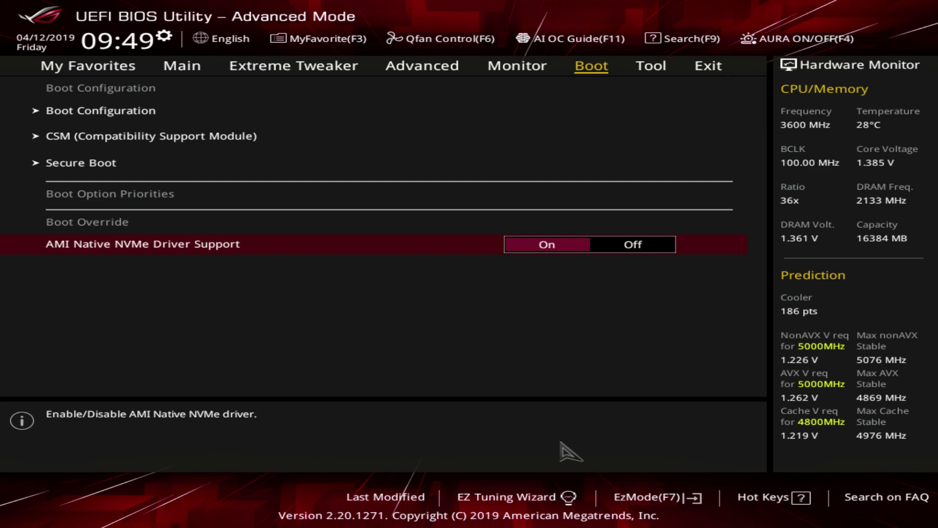
key("plus")
key("minus")
key("Escape")
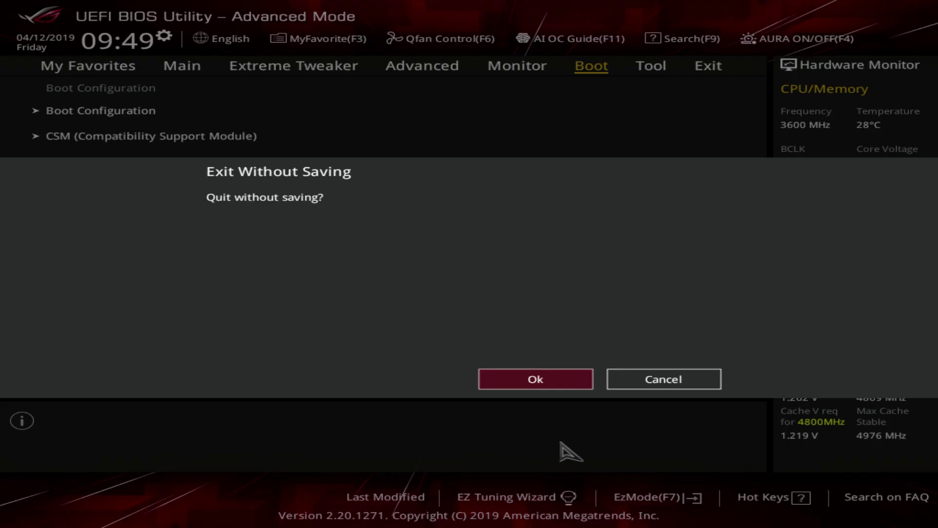
key("Escape")
Open ASUS EZ Flash 3 Utility in the Tool section, examine the storage device and Internet update methods, and leave the utility.
key("Right")
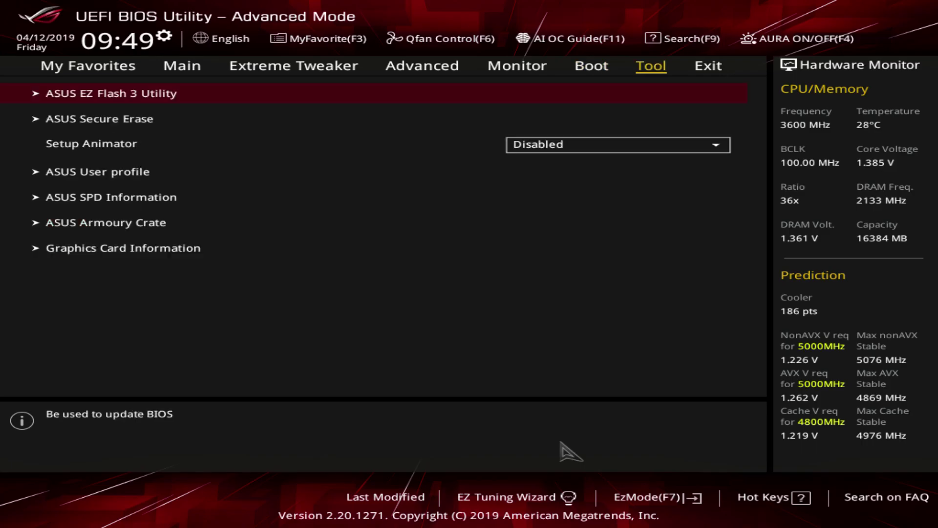
key("Return")
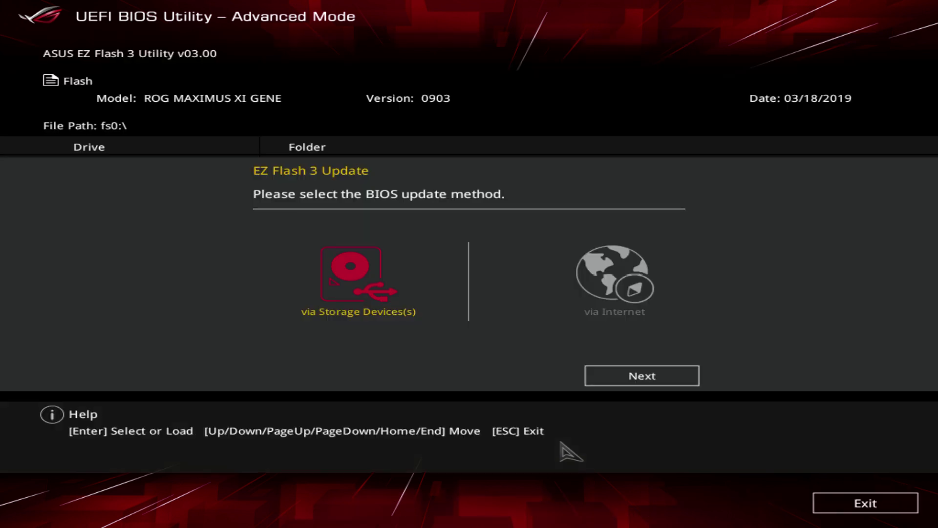
key("Right")
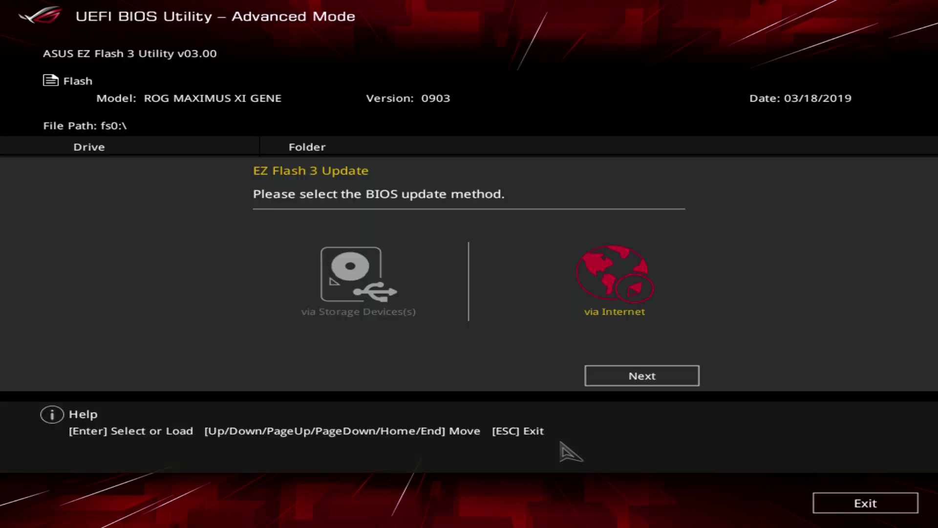
key("Left")
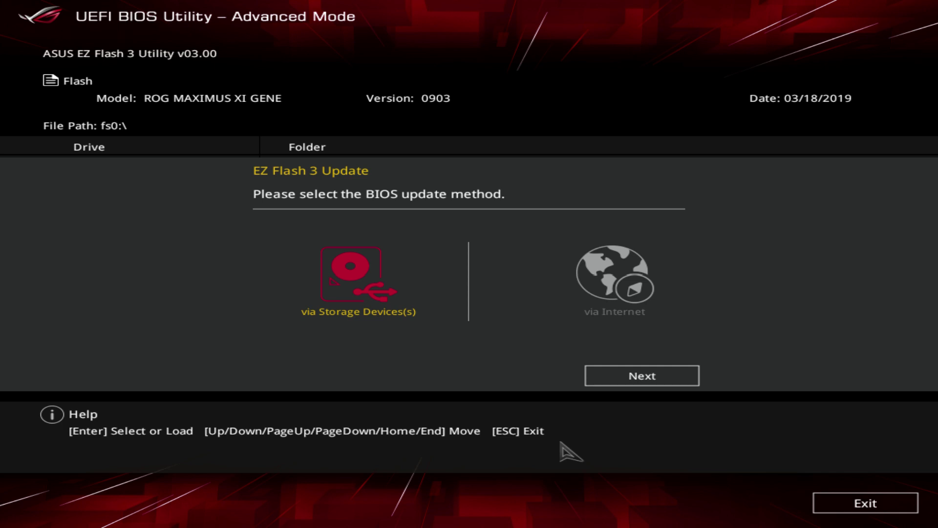
key("Return")
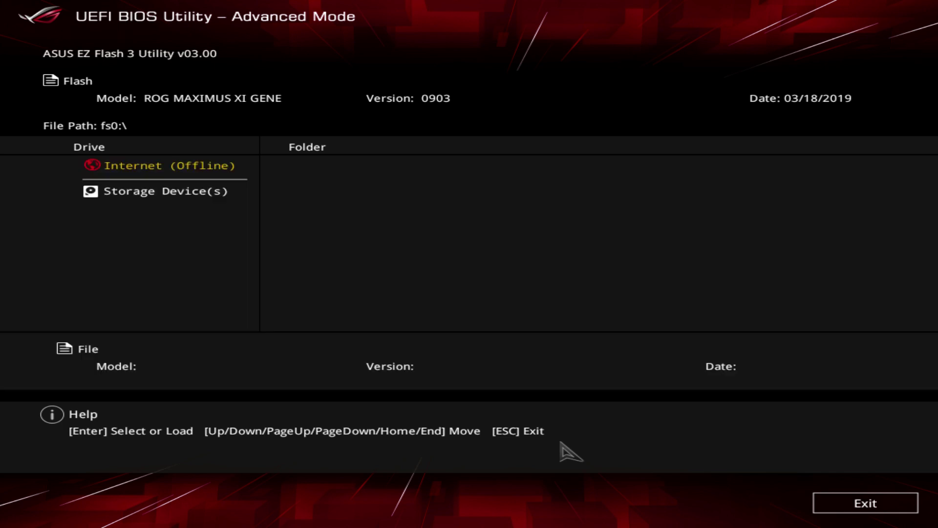
key("Escape")
key("Right")
key("Left")
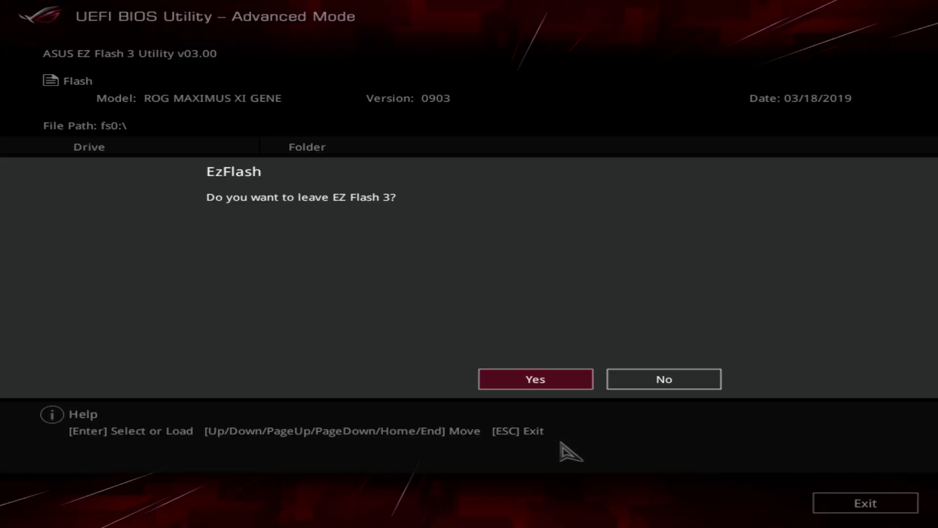
key("Return")
Open ASUS Secure Erase to view the SSD list and warning, and exit back to the Tool section.
key("Down")
key("Return")
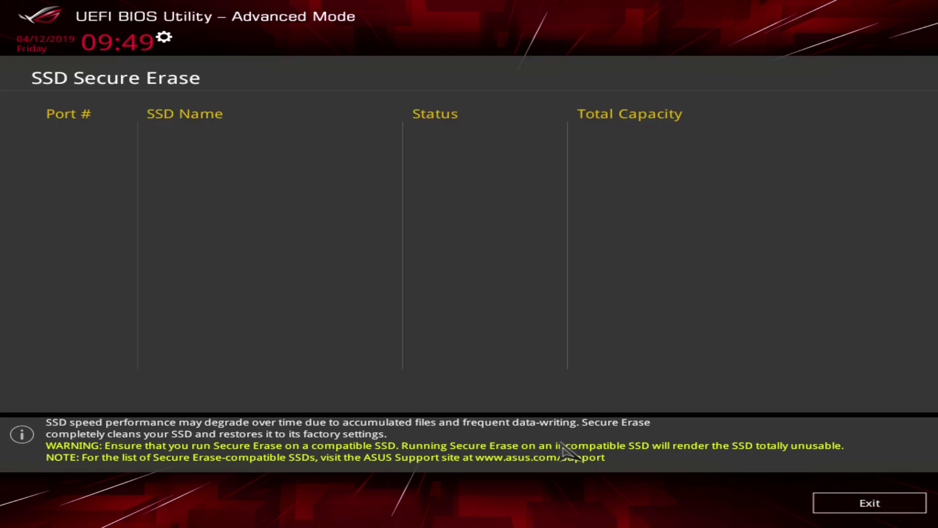
key("Escape")
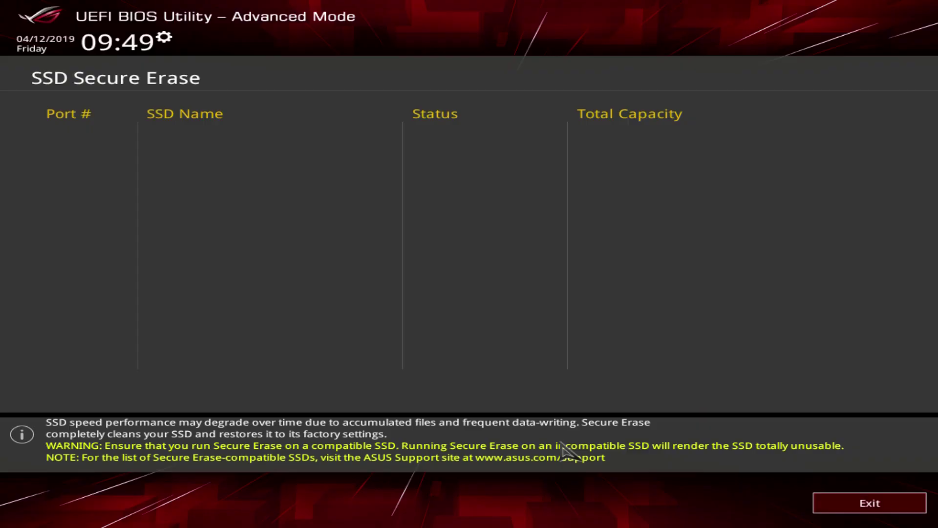
key("Right")
key("Left")
key("Return")
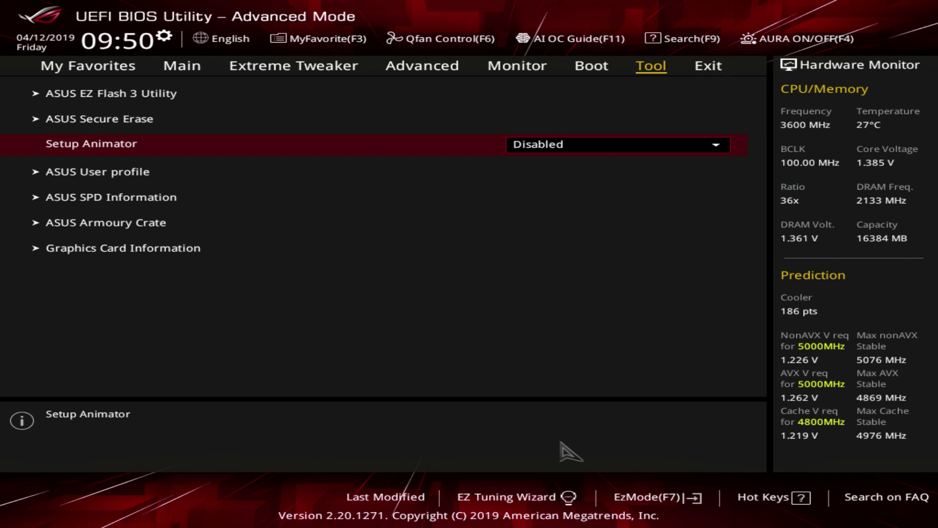
Set Setup Animator to Enabled and return it to Disabled.
key("Return")
key("Up")
key("Return")
key("Return")
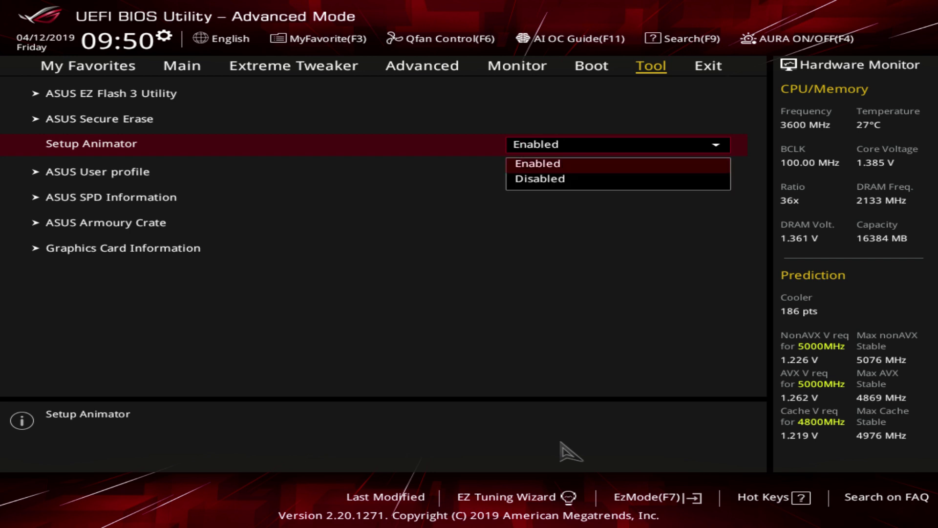
key("Down")
key("Return")
key("Down")
key("Up")
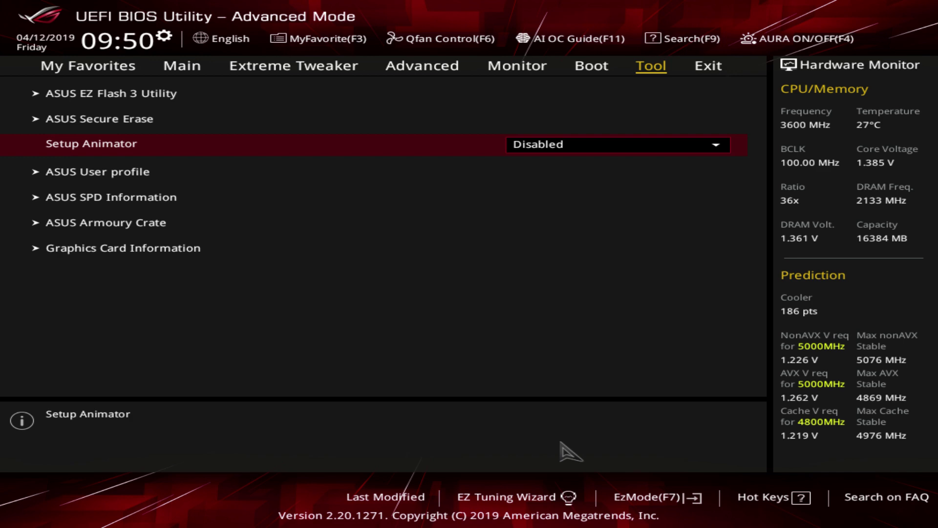
Open ASUS User profile to view the profile slots and return to the Tool section.
key("Down")
key("Return")
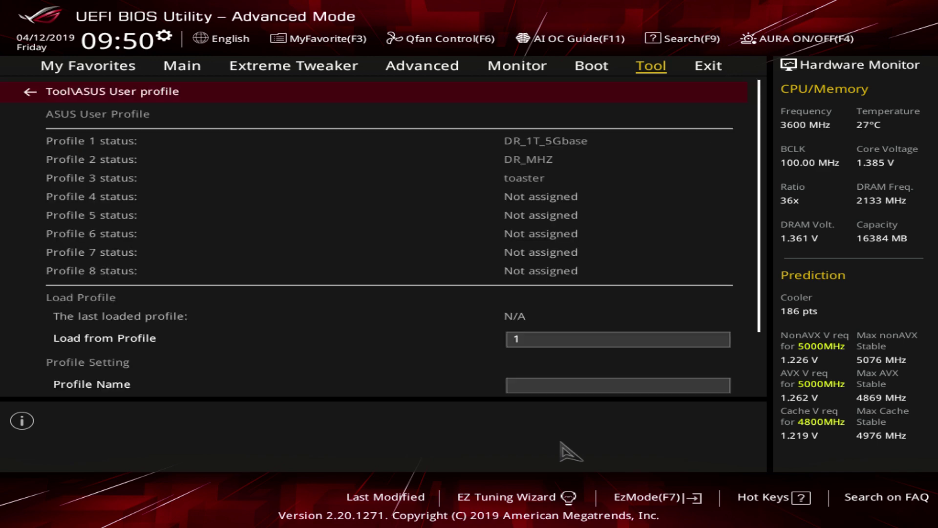
key("Escape")
Go back to the Extreme Tweaker section.
key("Left")
key("Left")
key("Left")
key("Left")
key("Left")
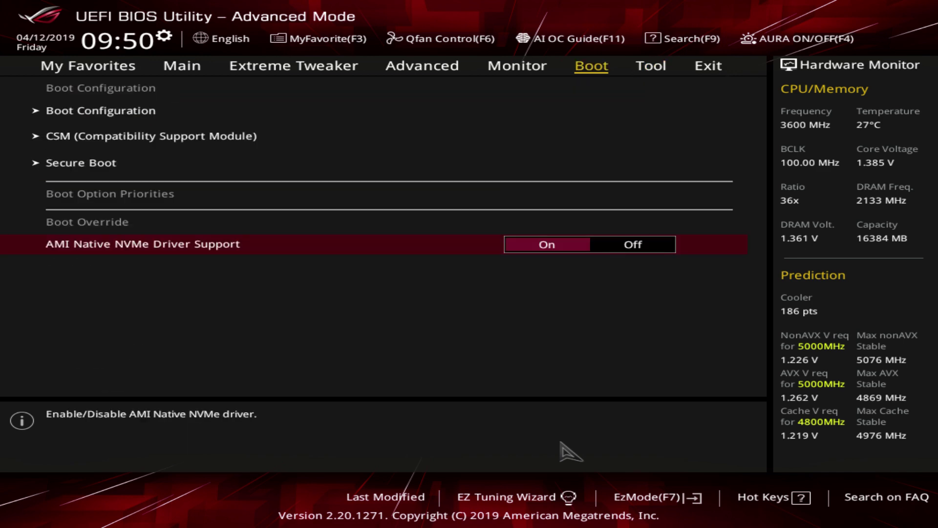
key("Left")
key("Right")
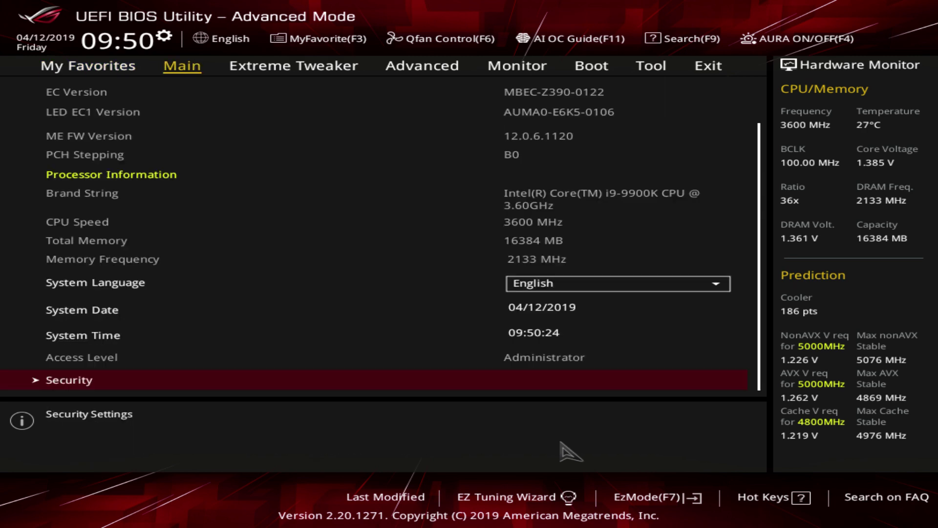
key("Right")
Review the Extreme Tweaker settings, from XMP, core ratios and DRAM options to the CPU cache ratios and voltages.
key("Down")
key("Down")
key("Down")
key("Down")
key("Up")
key("Up")
key("Up")
key("Up")
key("Up")
key("Up")
key("Up")
key("Up")
key("Up")
key("Up")
key("Up")
key("Up")
key("Up")
key("Up")
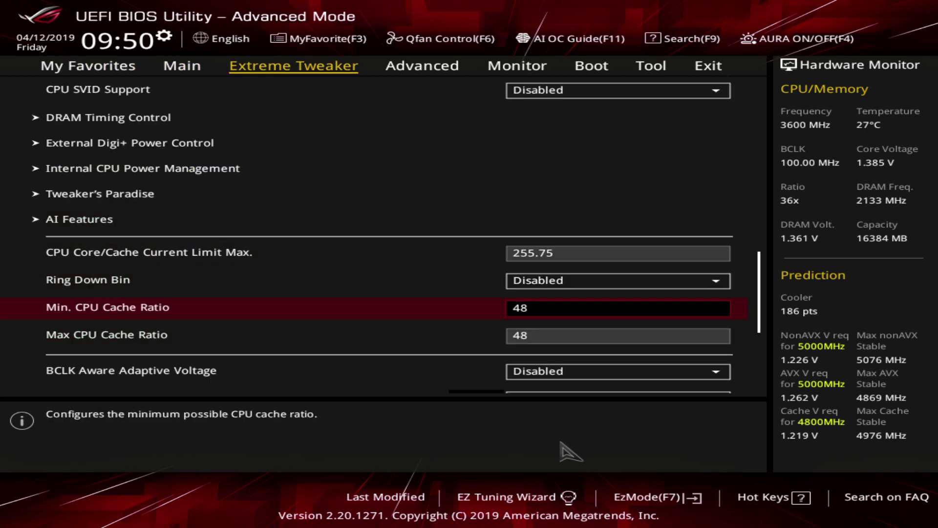
key("Down")
key("Down")
key("Down")
key("Down")
key("Down")
key("Down")
key("Down")
key("Down")
key("Down")
key("Down")
key("Down")
key("Down")
key("Down")
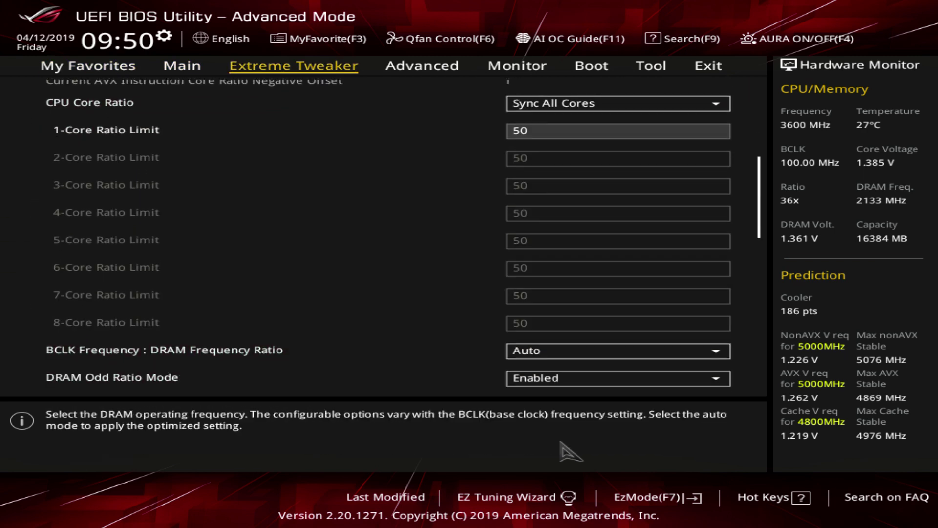
key("Down")
key("Down")
key("Down")
key("Down")
key("Down")
key("Down")
key("Down")
key("Down")
key("Down")
key("Down")
key("Up")
key("Up")
key("Up")
key("Up")
key("Up")
key("Up")
key("Up")
key("Up")
key("Up")
key("Up")
key("Up")
key("Up")
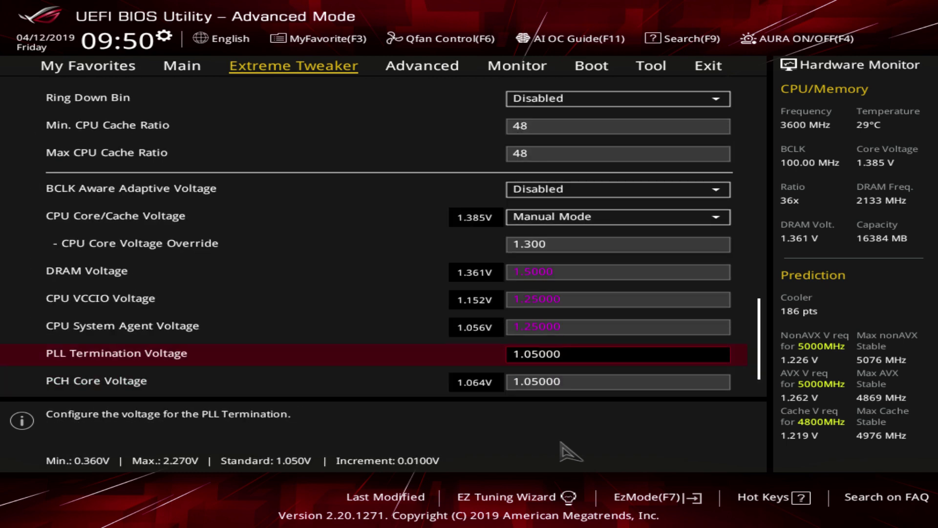
key("Up")
key("Up")
key("Up")
key("Up")
key("Up")
key("Up")
key("Up")
key("Up")
key("Up")
key("Up")
key("Up")
key("Up")
key("Up")
key("Up")
key("Up")
key("Up")
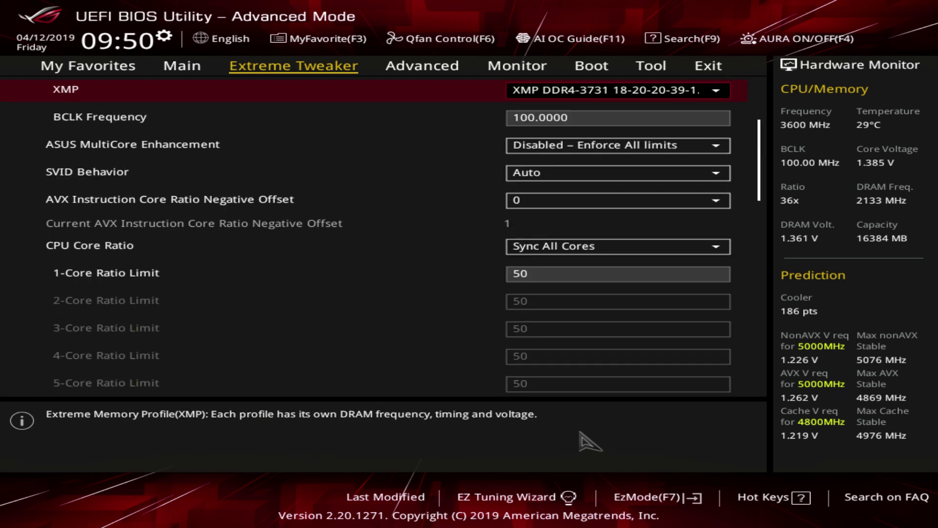
key("Down")
key("Down")
key("Down")
key("Down")
key("Down")
key("Down")
key("Down")
key("Down")
key("Down")
key("Down")
key("Down")
key("Down")
key("Down")
key("Down")
key("Down")
key("Down")
key("Down")
key("Down")
key("Down")
key("Down")
key("Down")
key("Down")
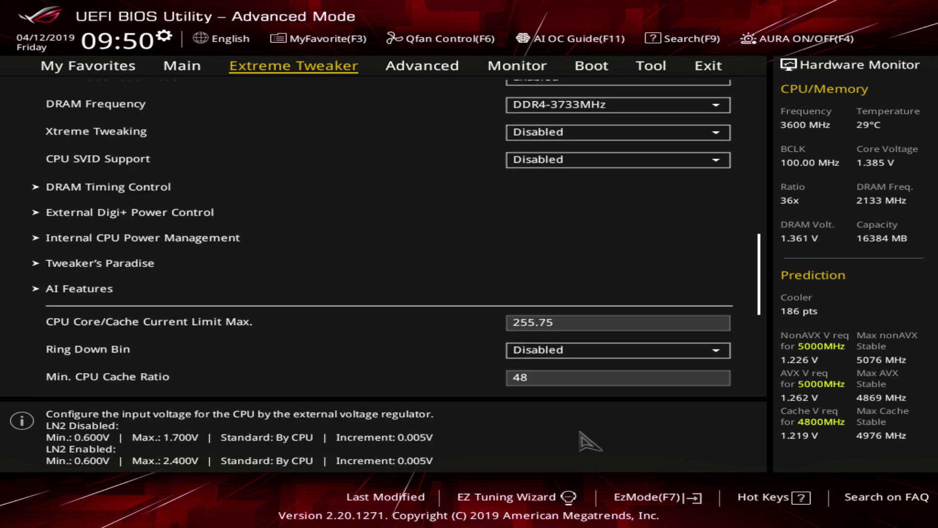
Go back over the Extreme Tweaker settings from the CPU cache ratios up to Overclocking Presets.
key("Up")
key("Up")
key("Up")
key("Up")
key("Up")
key("Up")
key("Up")
key("Up")
key("Up")
key("Up")
key("Up")
key("Up")
key("Up")
key("Up")
key("Up")
key("Up")
key("Up")
key("Up")
key("Up")
key("Up")
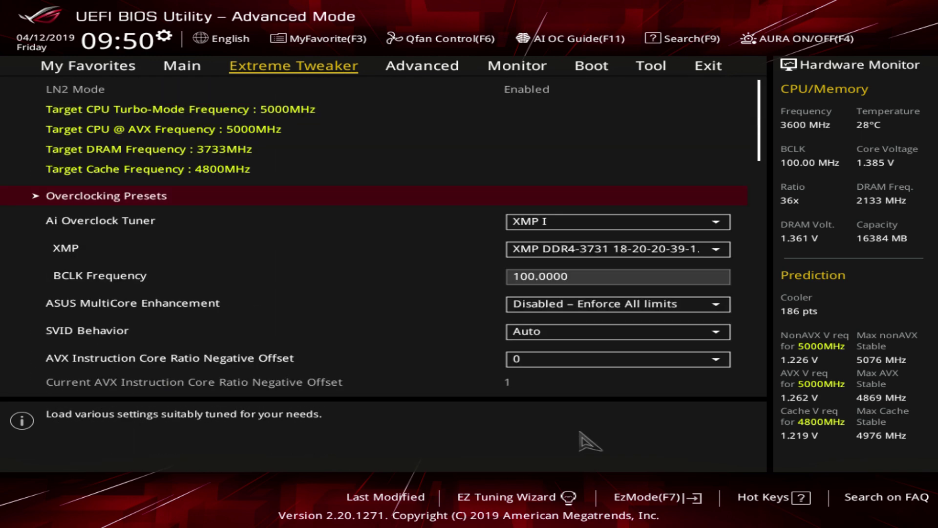
Go to the Tool section and open the ASUS User profile page.
key("Right")
key("Right")
key("Right")
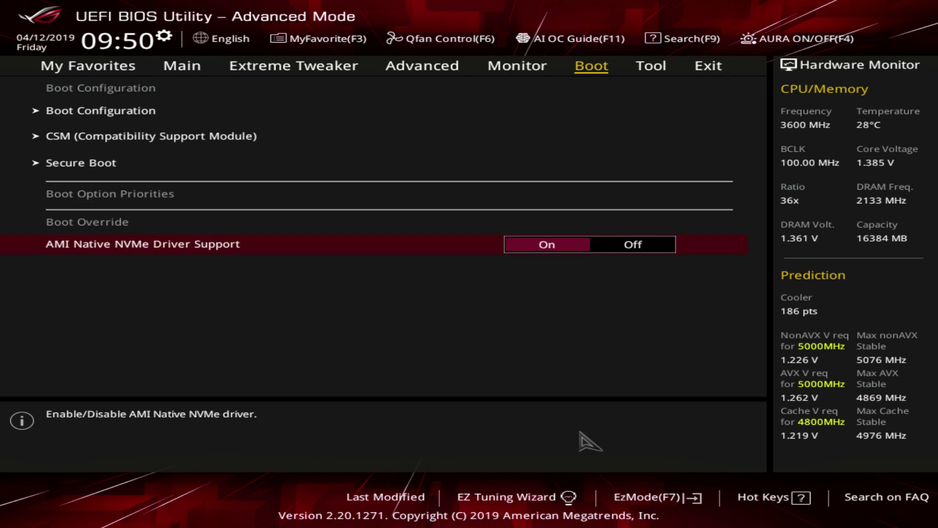
key("Right")
key("Up")
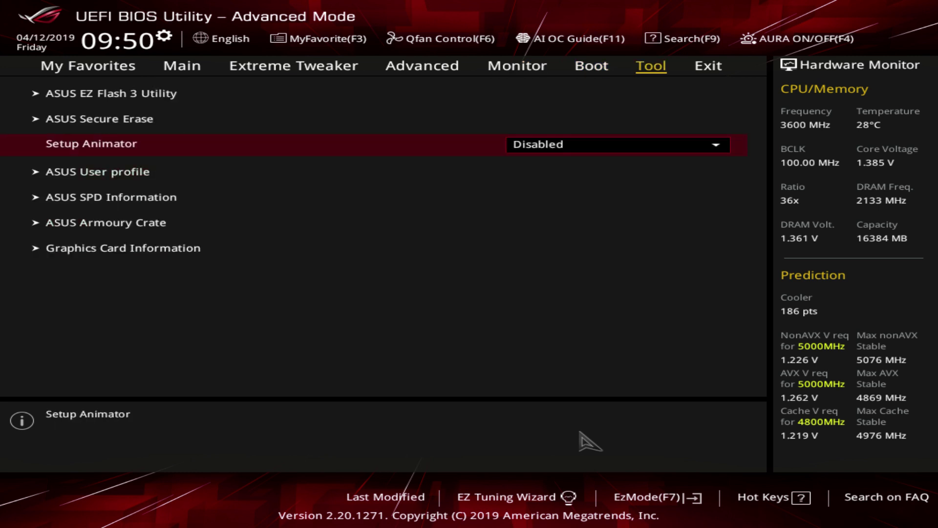
key("Down")
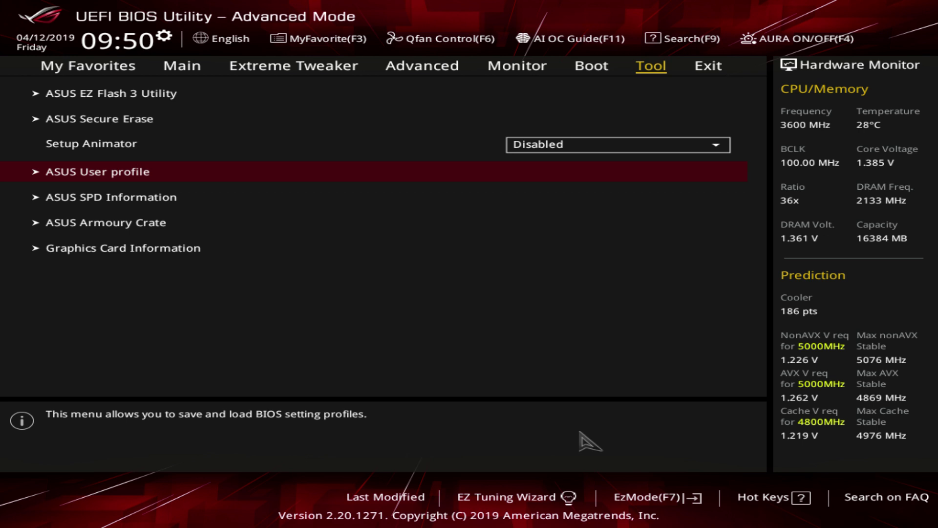
key("Return")
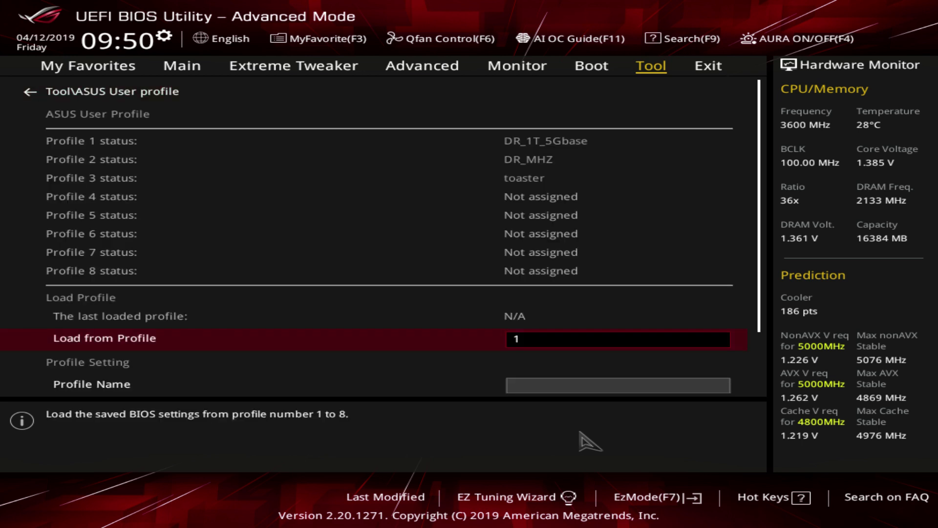
Examine the user profile options for loading, naming and saving profiles, including the USB drive option.
key("Down")
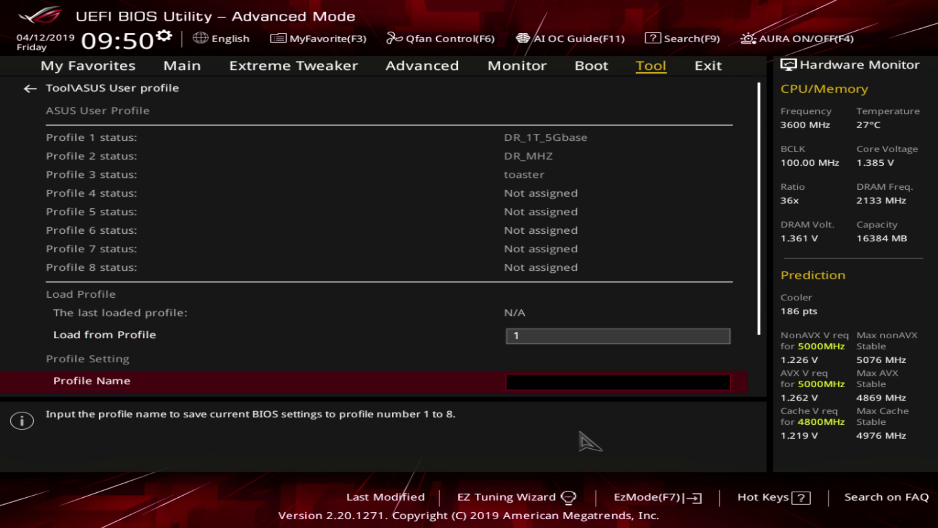
key("Up")
key("Up")
key("Down")
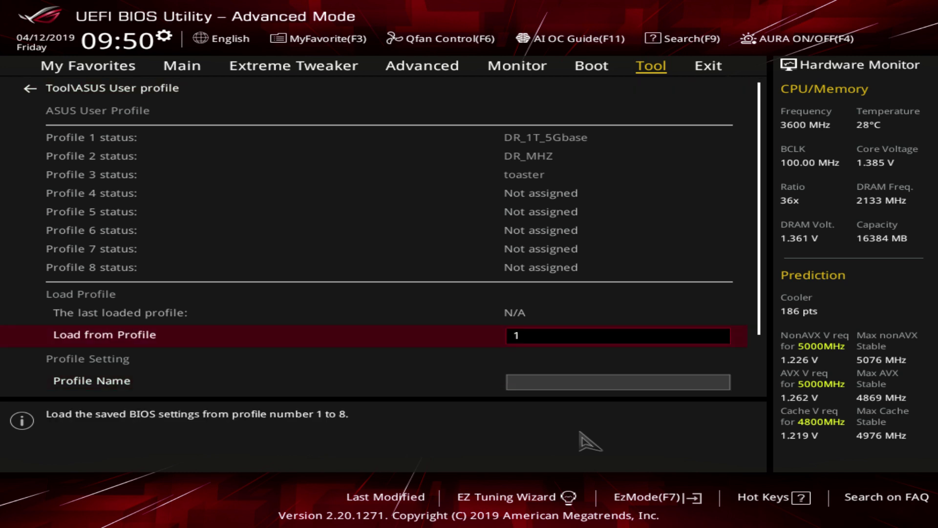
key("Down")
key("Down")
key("Down")
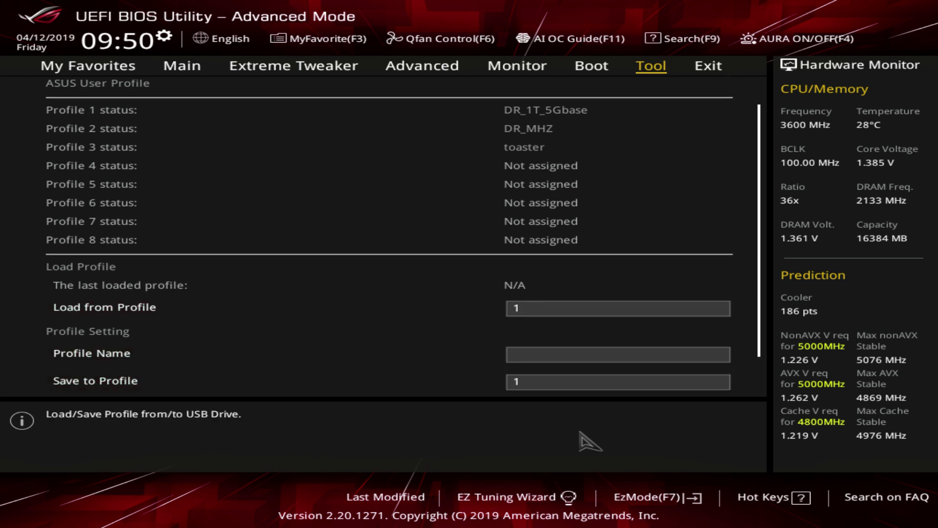
key("Up")
key("Down")
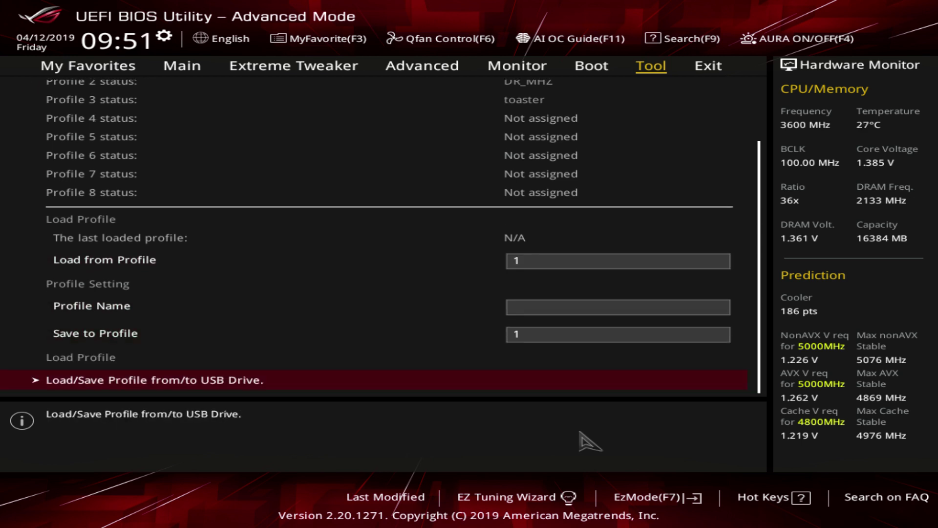
key("Up")
key("Up")
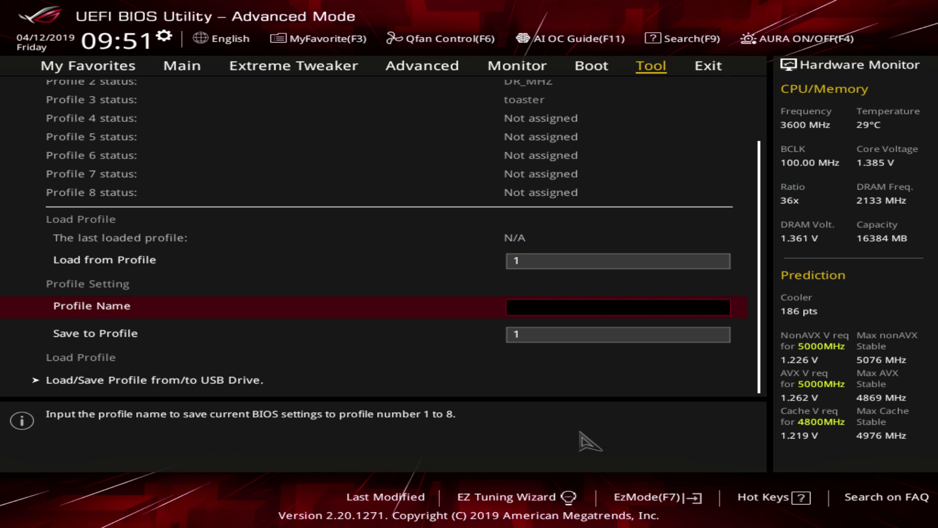
Try out the profile name "asdfa" without saving a profile, and return to the Tool section.
type("asdfa")
key("BackSpace")
key("BackSpace")
key("BackSpace")
key("BackSpace")
key("BackSpace")
type("asdfa")
key("Escape")
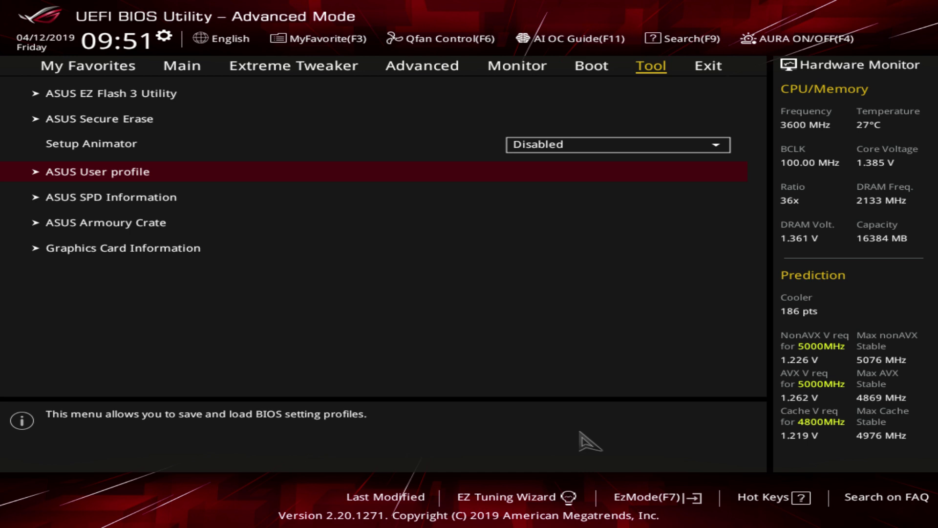
Open ASUS SPD Information and switch the DIMM slot to DIMM_A2.
key("Down")
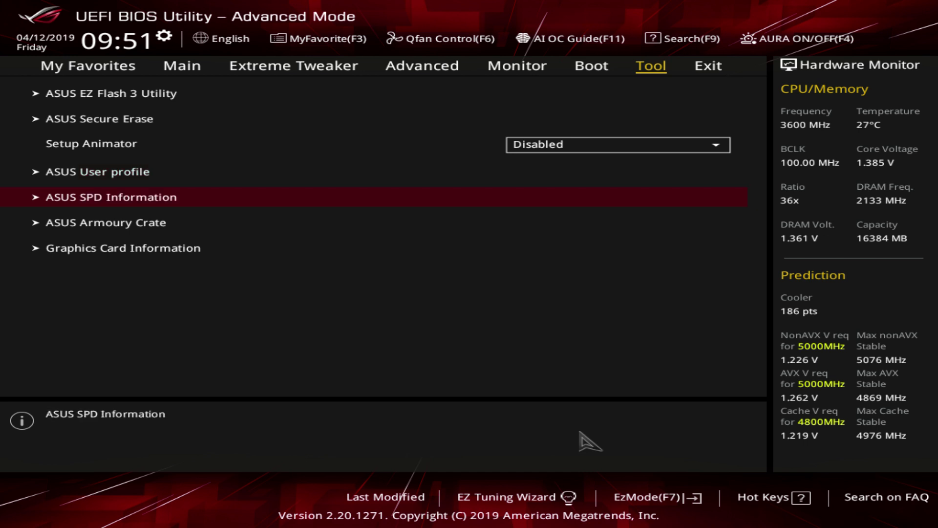
key("Return")
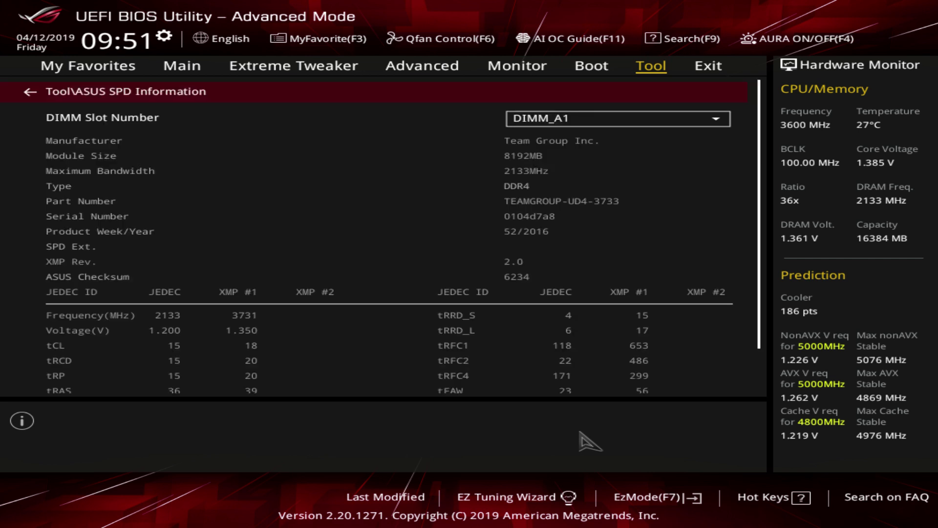
key("Down")
key("Return")
key("Down")
key("Return")
key("Return")
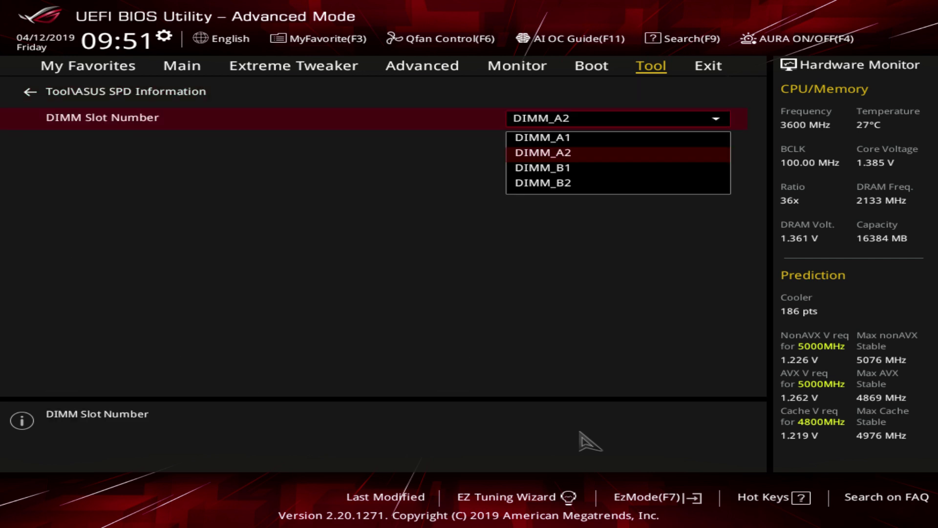
Switch the DIMM slot to DIMM_B1 and examine its full SPD and XMP timing table.
key("Down")
key("Return")
key("Return")
key("Up")
key("Up")
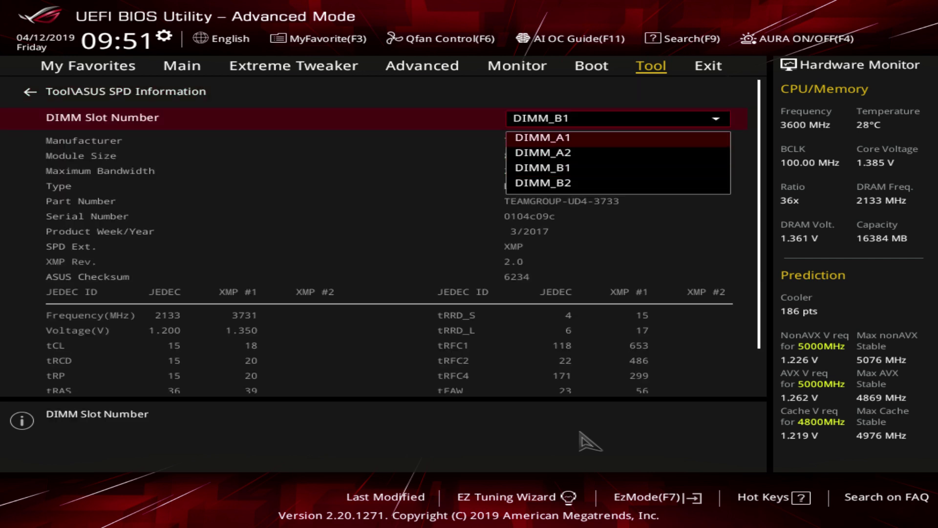
key("Down")
key("Down")
key("Down")
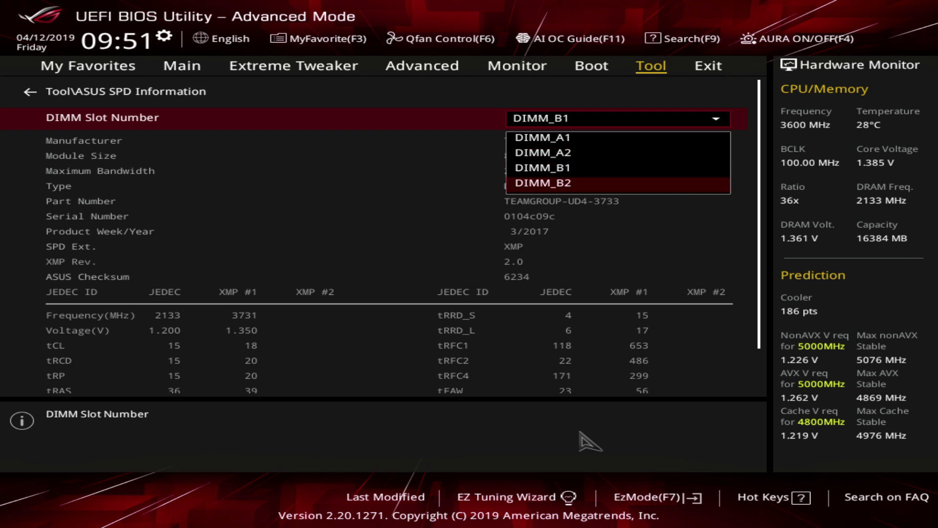
key("Escape")
key("Down")
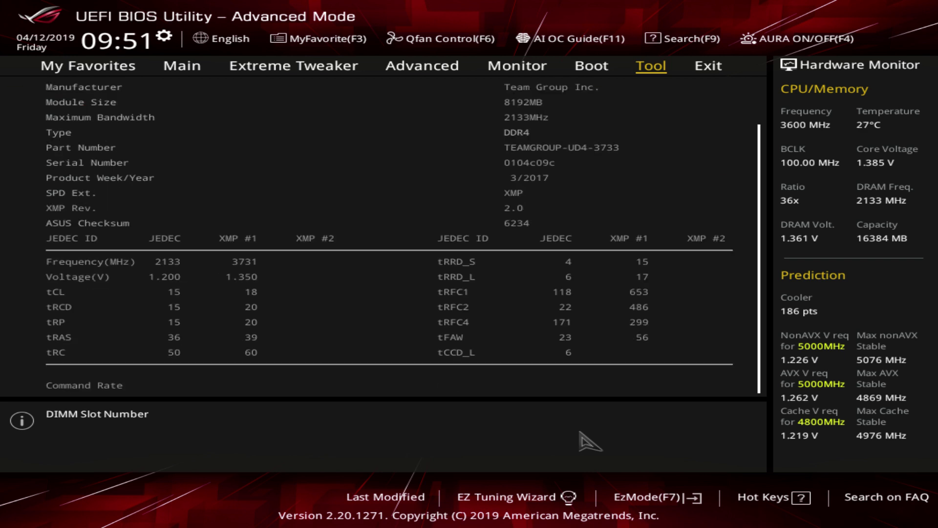
key("Up")
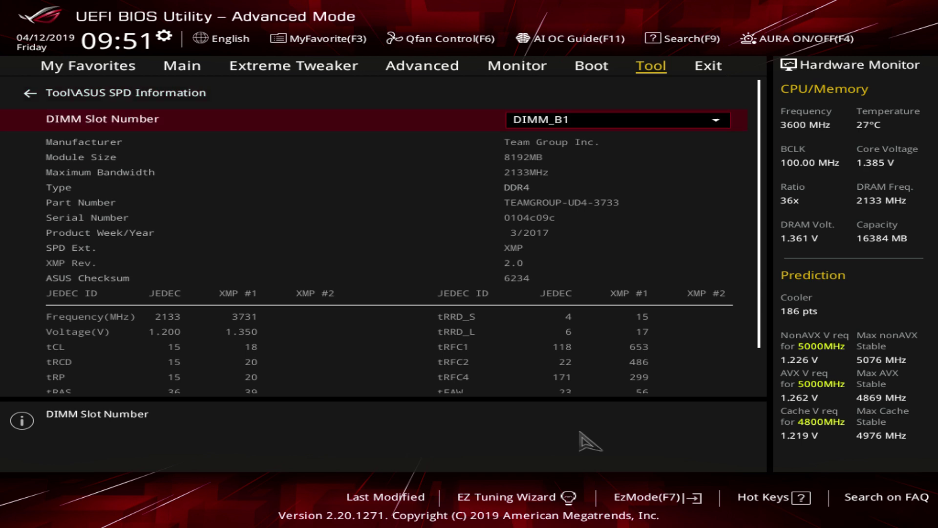
Check the DIMM_B2 slot, return to DIMM_A1 to view its SPD timings, and leave the SPD page.
key("Return")
key("Down")
key("Return")
key("Return")
key("Up")
key("Up")
key("Up")
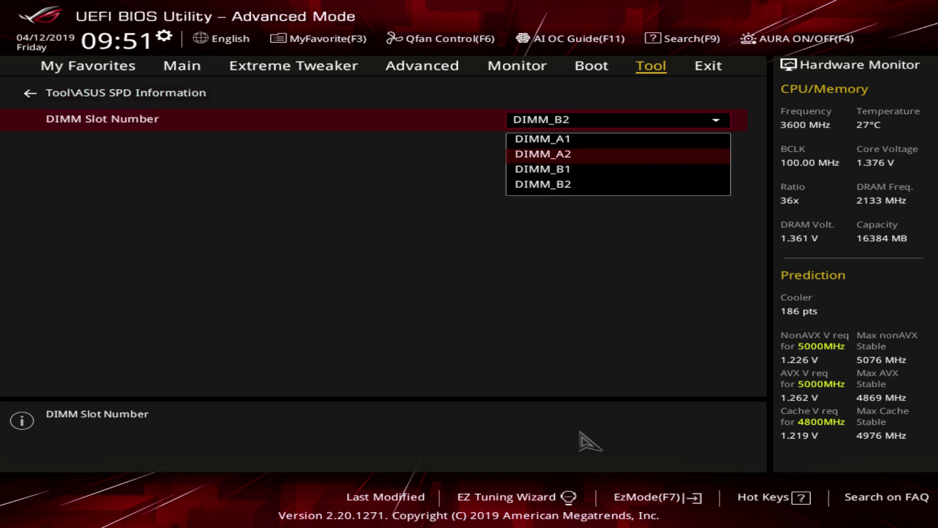
key("Return")
key("Down")
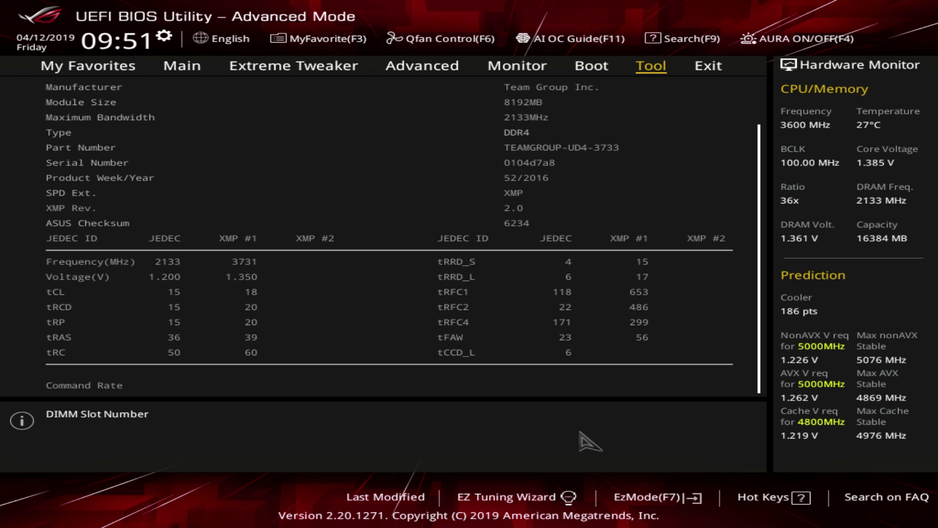
key("Escape")
In ASUS Armoury Crate, set Download & Install ARMOURY CRATE app to Disabled and return to the Tool section.
key("Down")
key("Return")
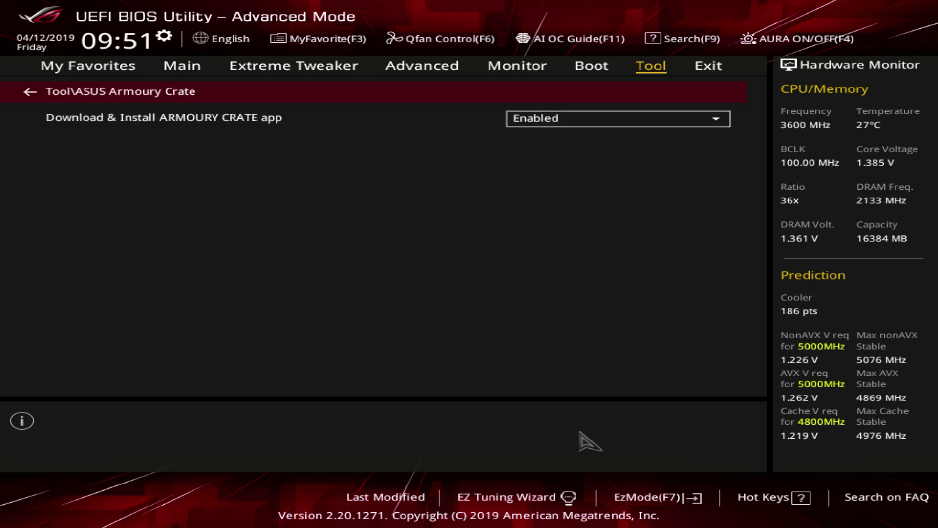
key("Down")
key("Return")
key("Up")
key("Return")
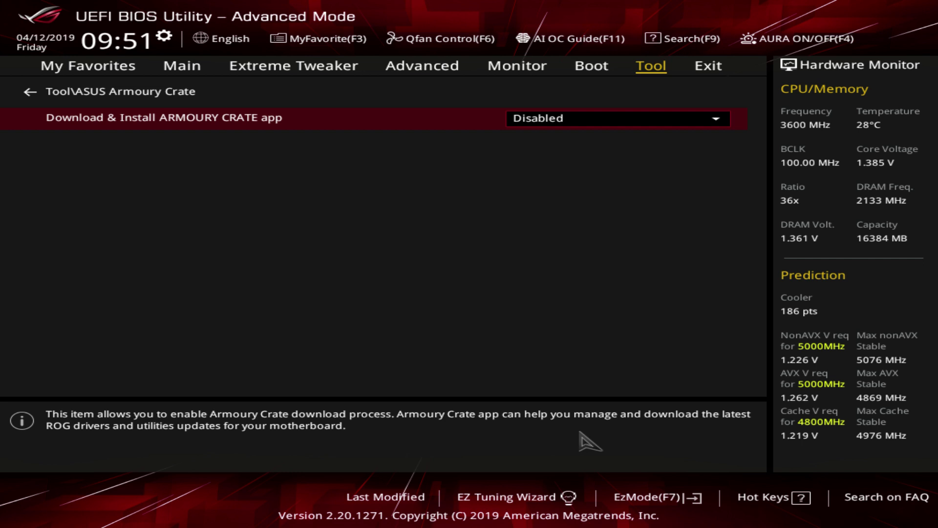
key("Escape")
Open Graphics Card Information, check the Bus Interface choices, and return to the Tool section.
key("Down")
key("Return")
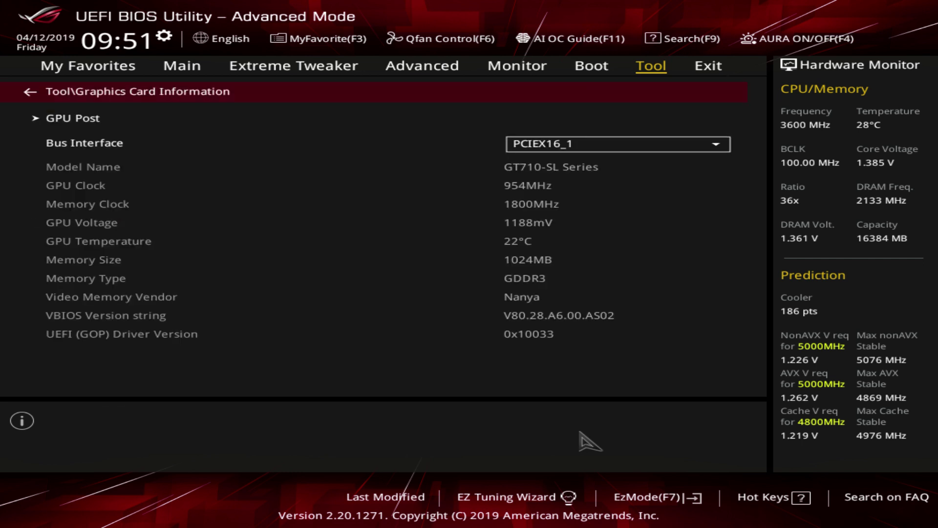
key("Down")
key("Down")
key("Return")
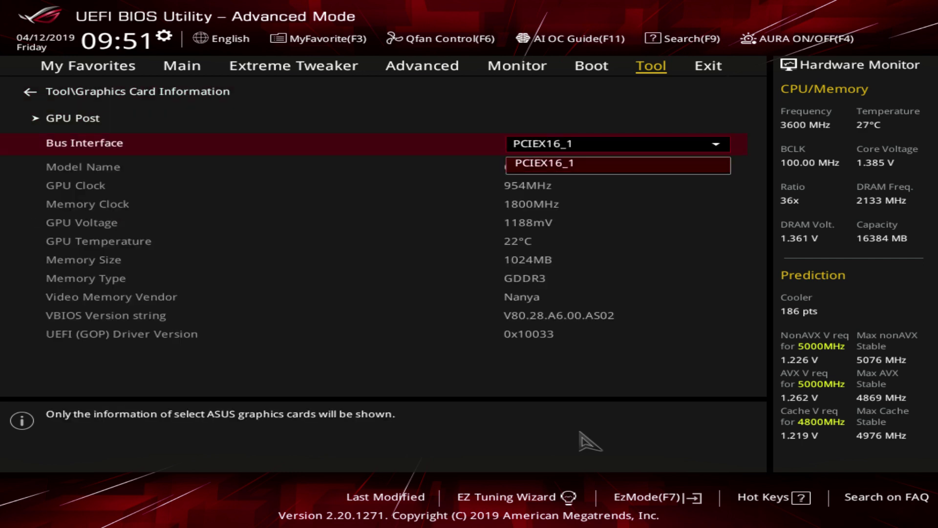
key("Return")
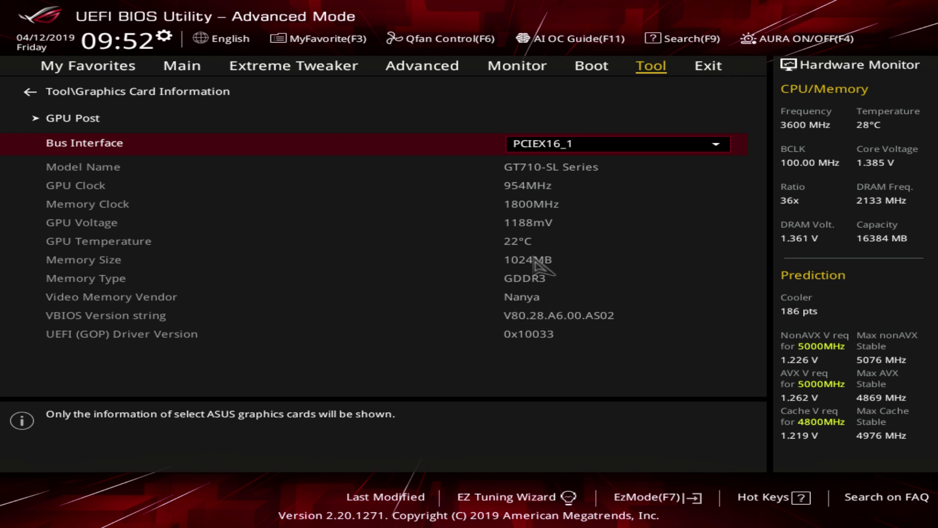
key("Escape")
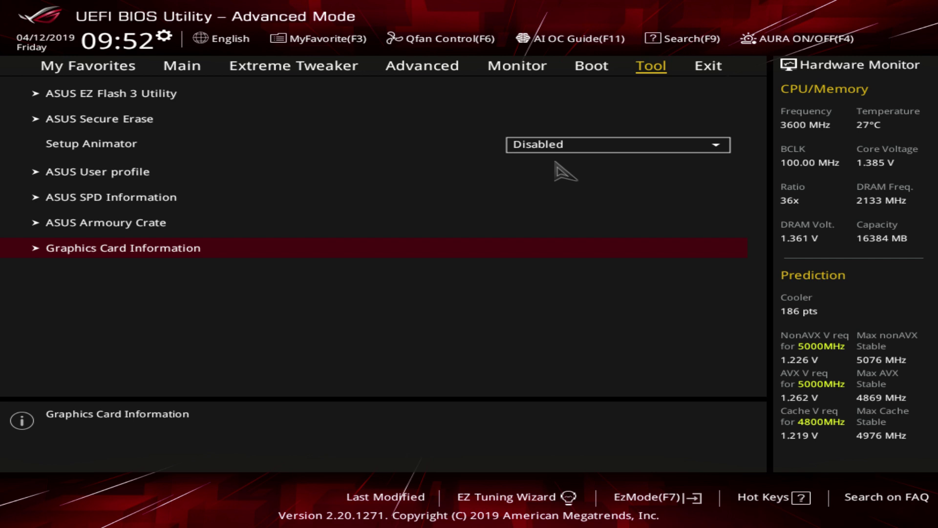
Go to the Exit section, view the Load Optimized Defaults confirmation, and dismiss it without loading the defaults.
key("Right")
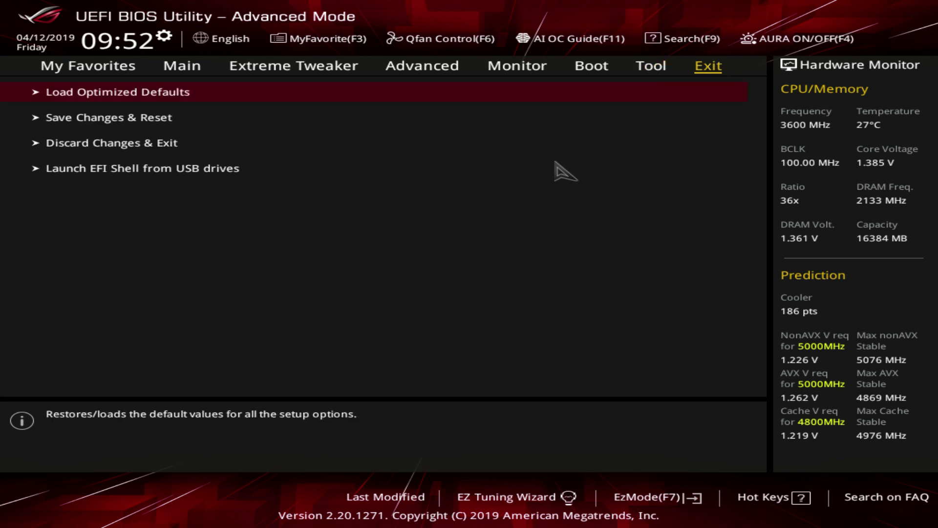
key("Return")
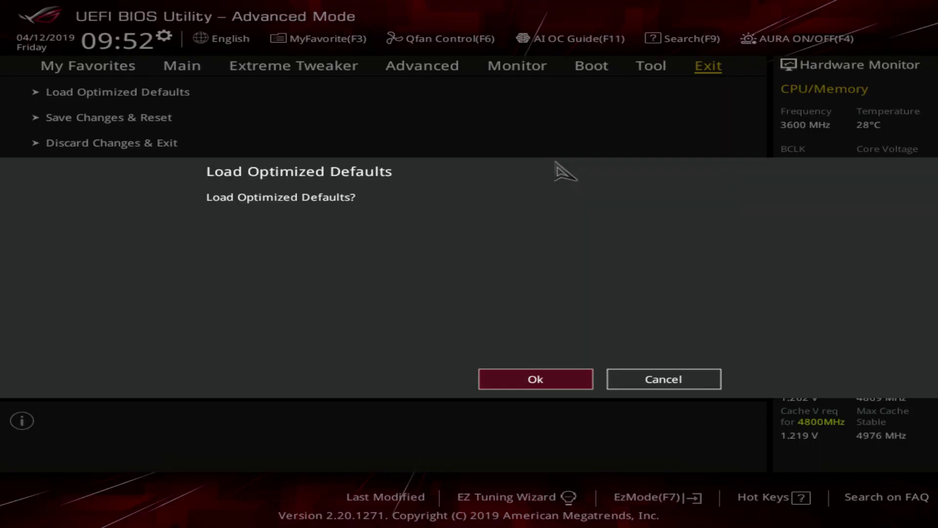
key("Return")
Review the pending changes listed under Save Changes & Reset, cancel the reset, and look at the remaining Exit options.
key("Down")
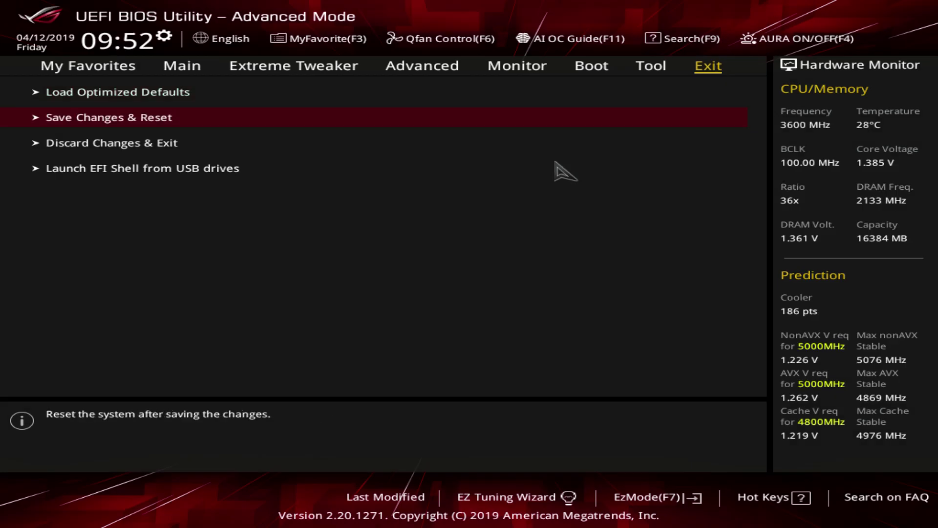
key("Return")
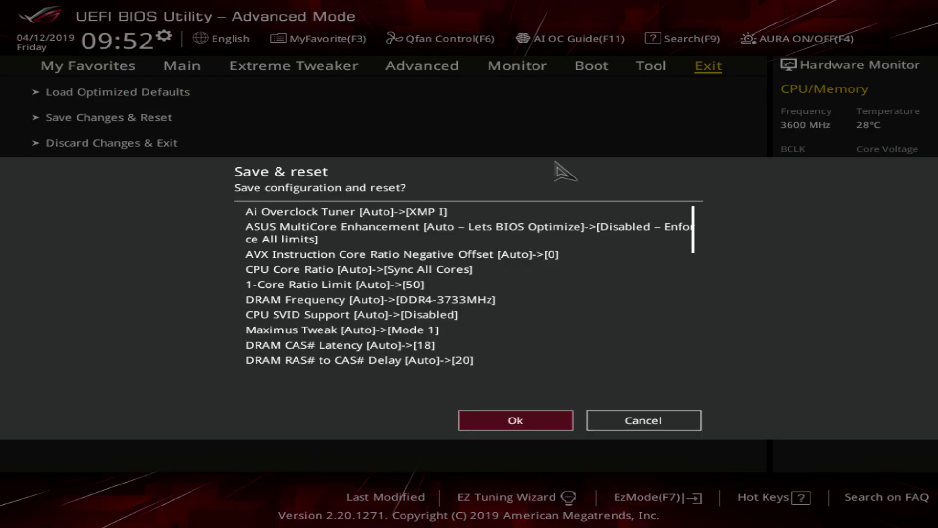
key("Escape")
key("Return")
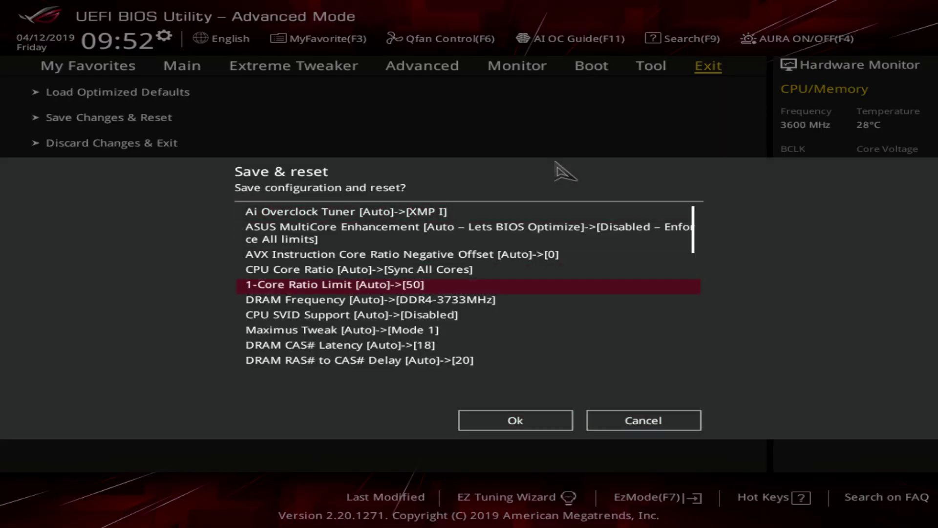
scroll(565, 170, "down", 4)
scroll(566, 171, "down", 6)
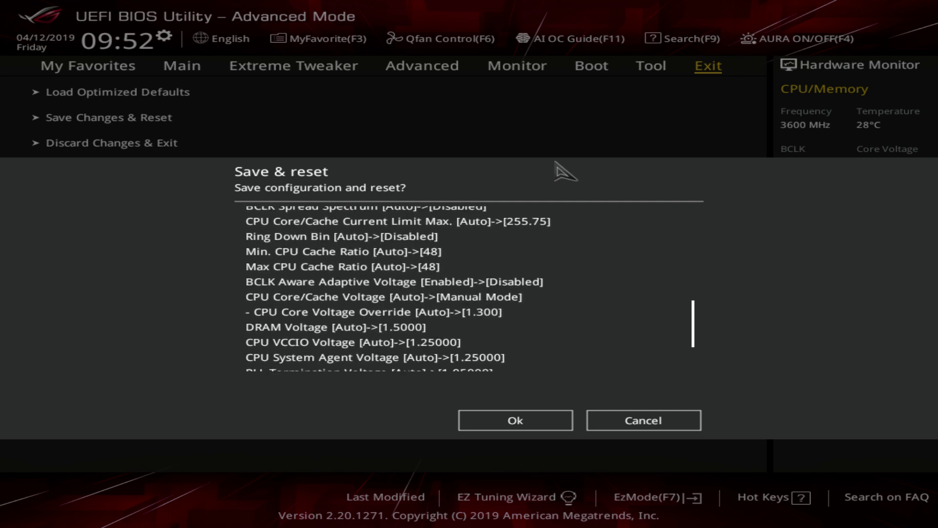
key("Escape")
key("Down")
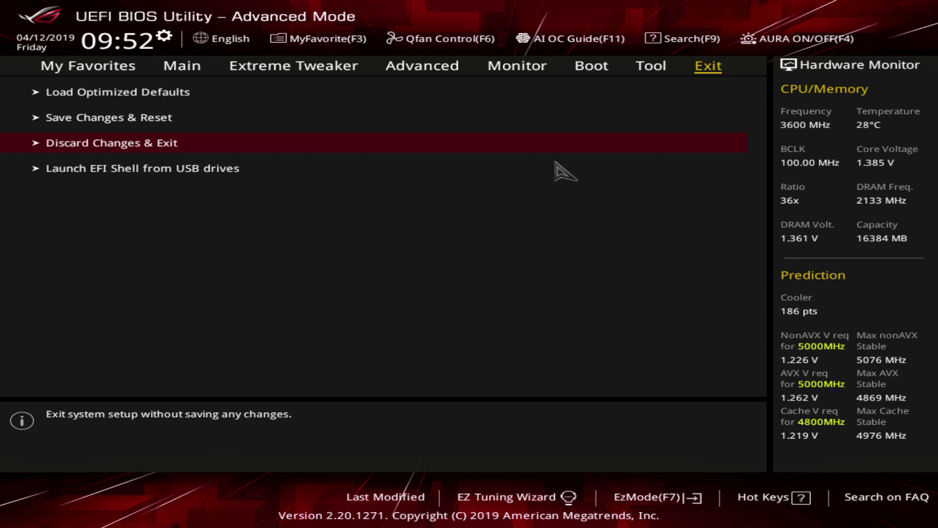
key("Down")
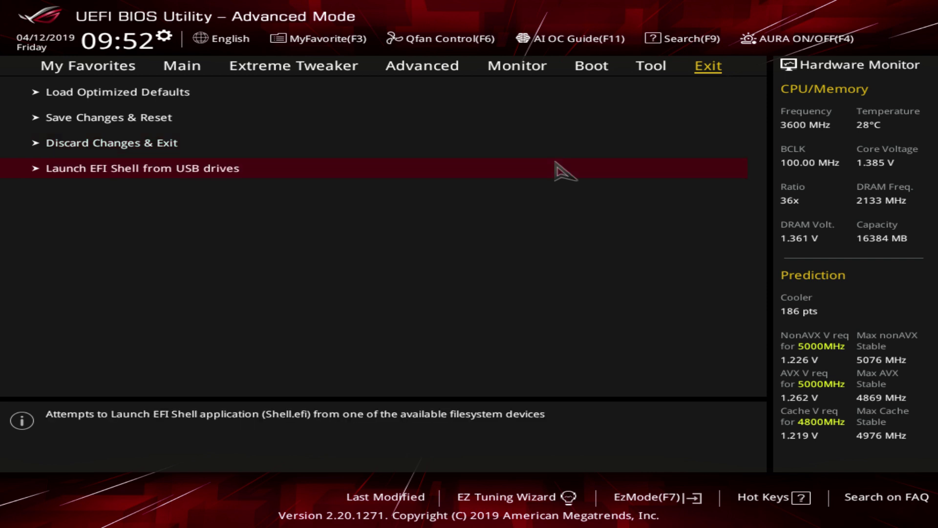
Go to My Favorites and select the 1-Core Ratio Limit setting.
key("Escape")
key("Escape")
key("Right")
key("Down")
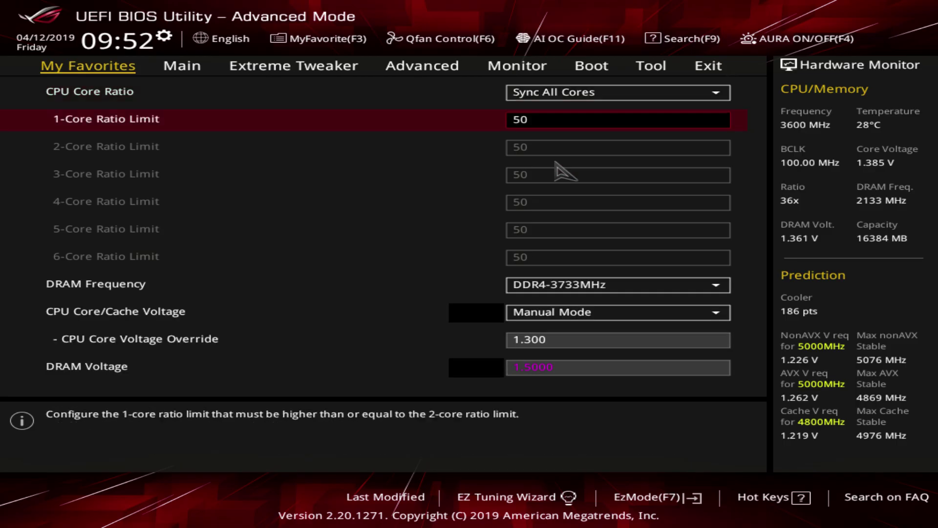
Look through the My Favorites settings from CPU Core Ratio down to DRAM Voltage.
key("Down")
key("Down")
key("Down")
key("Down")
key("Up")
key("Up")
key("Up")
key("Up")
key("Up")
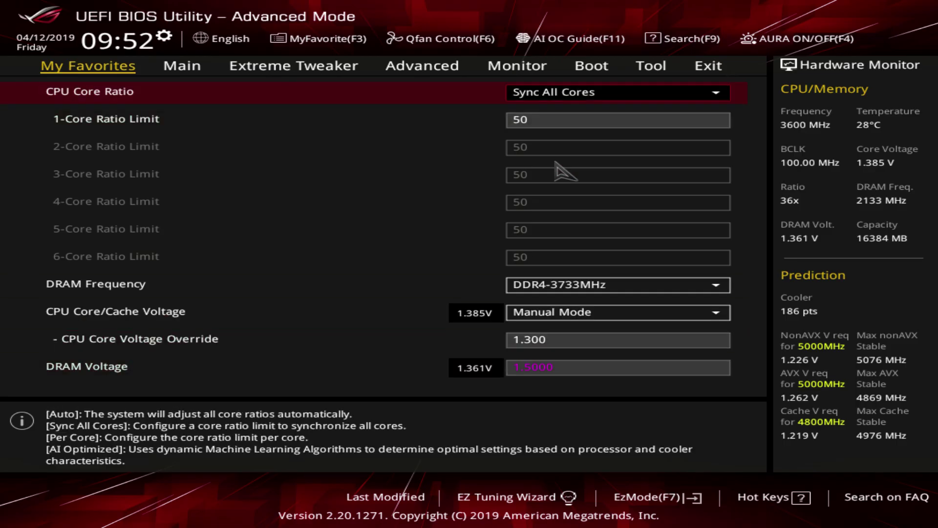
key("Down")
key("Down")
key("Down")
key("Down")
key("Down")
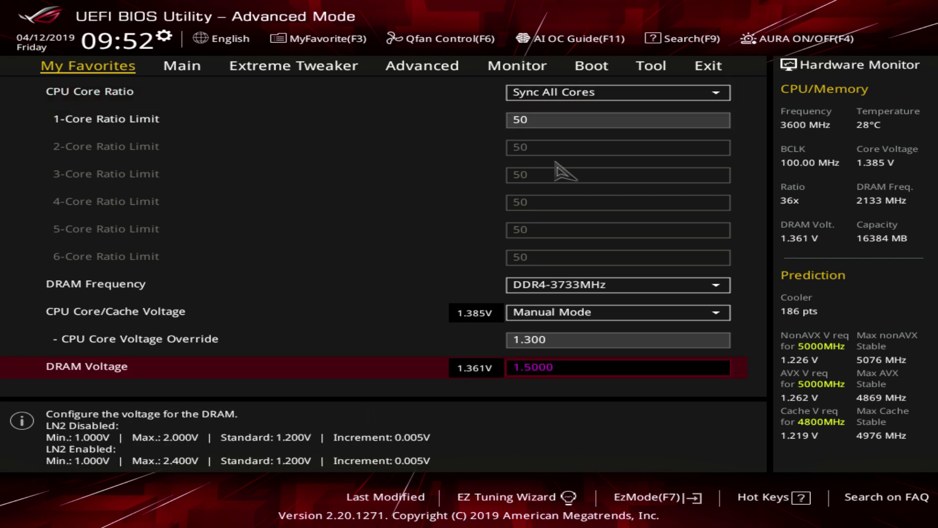
Glance at the Extreme Tweaker section, return to My Favorites, and view the General Help list of hotkeys.
key("Right")
key("Right")
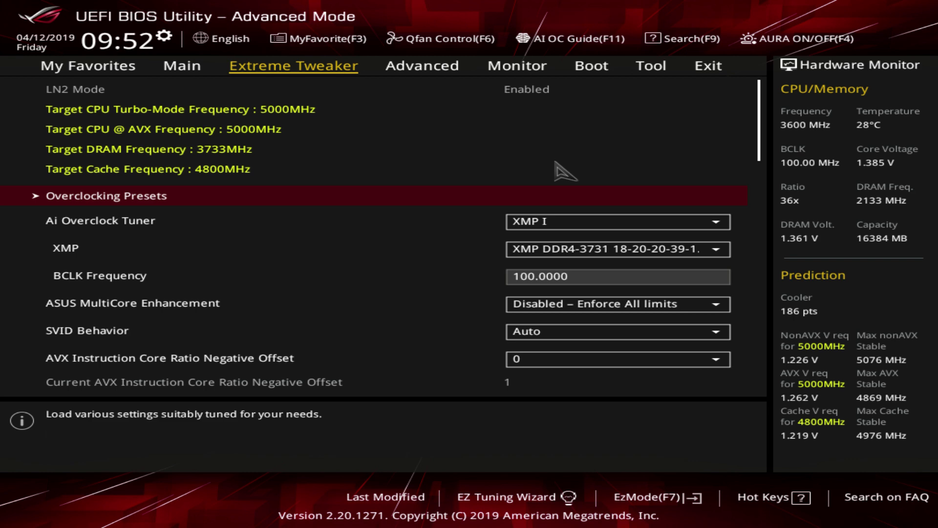
key("Left")
key("Left")
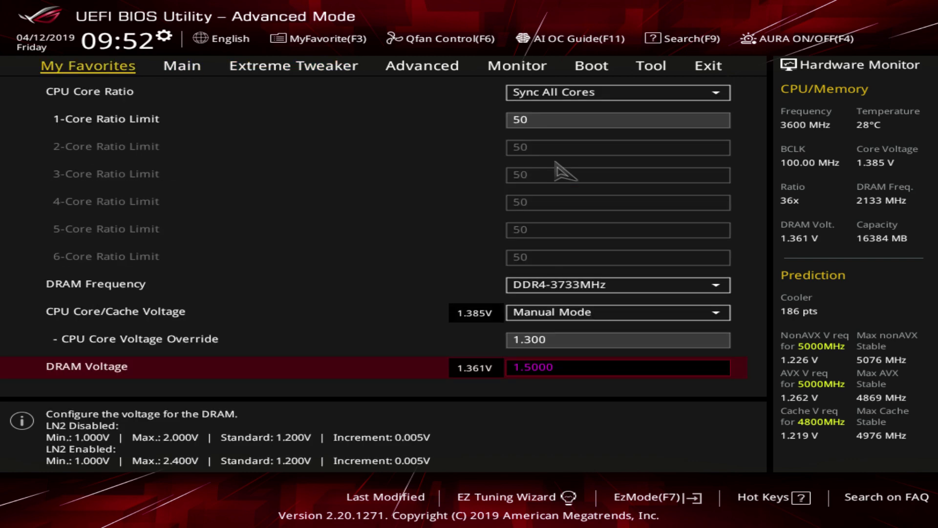
key("F1")
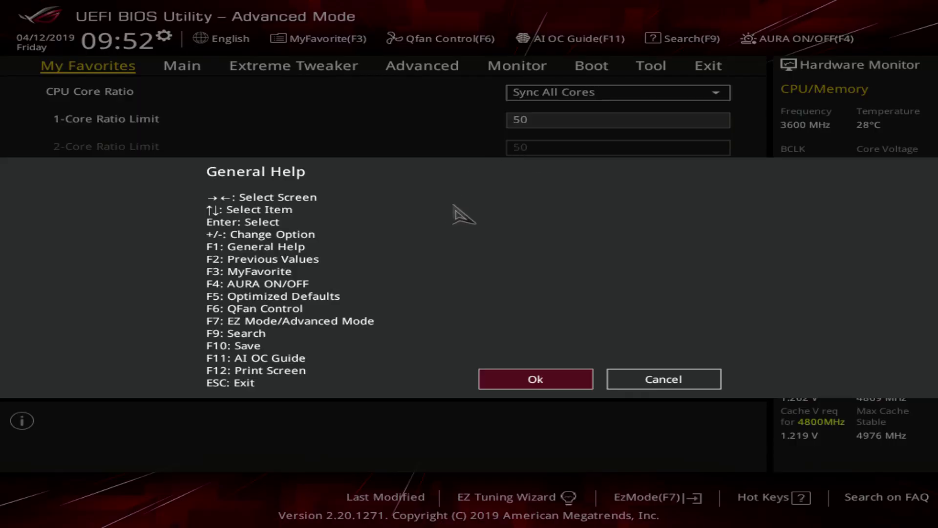
key("Escape")
Open the MyFavorite setup tree map, browse the Main entries and the section list, and exit it.
key("F3")
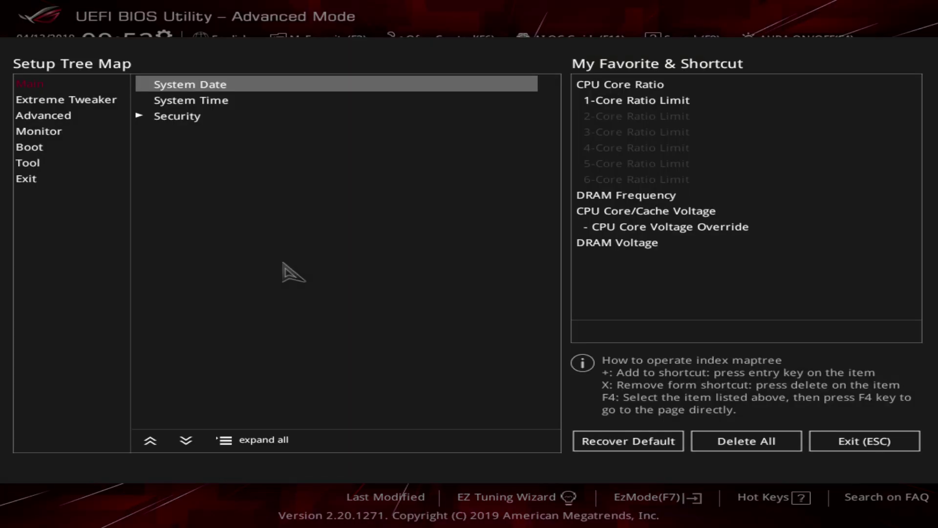
key("Down")
key("Down")
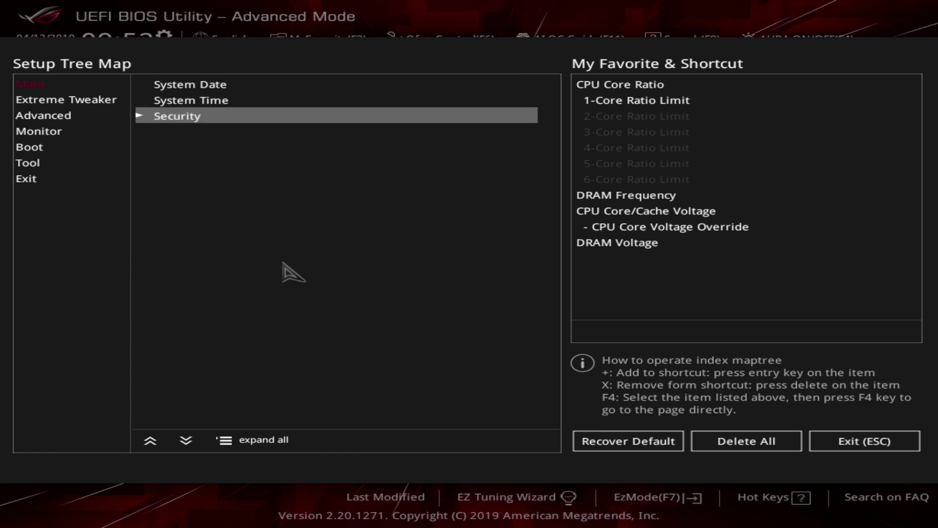
key("Up")
key("Left")
key("Down")
key("Down")
key("Down")
key("Down")
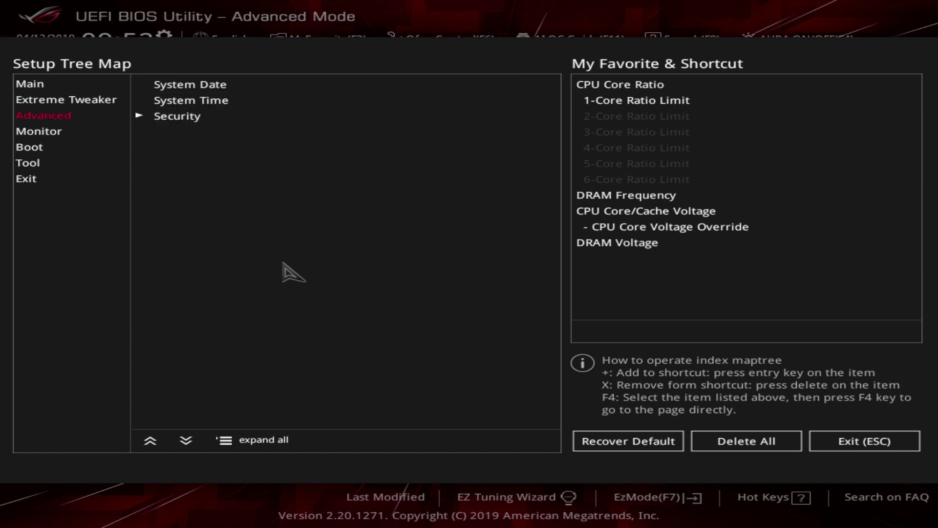
key("Up")
key("Up")
key("Escape")
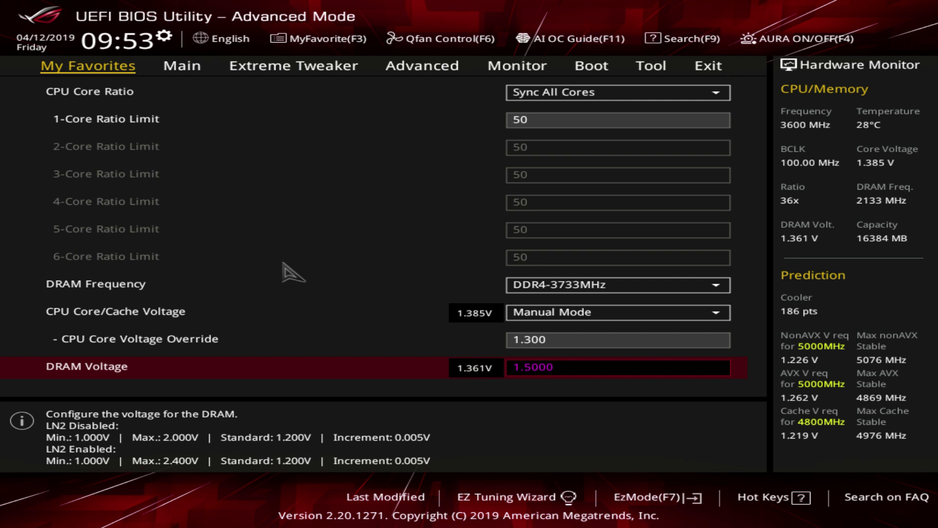
Go to the Main section, view the Administrator and User Password entries under Security, and return to Main.
key("Right")
key("Down")
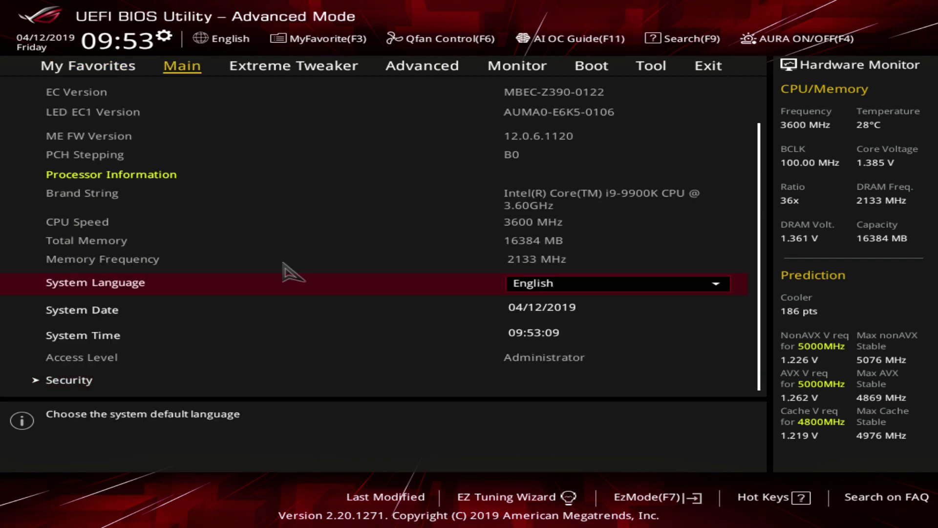
key("Up")
key("Down")
key("Down")
key("Down")
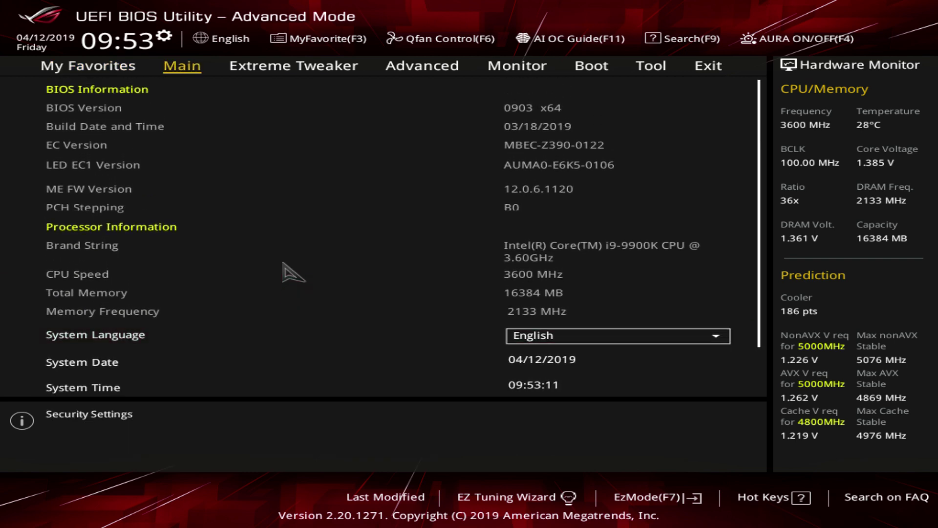
key("Return")
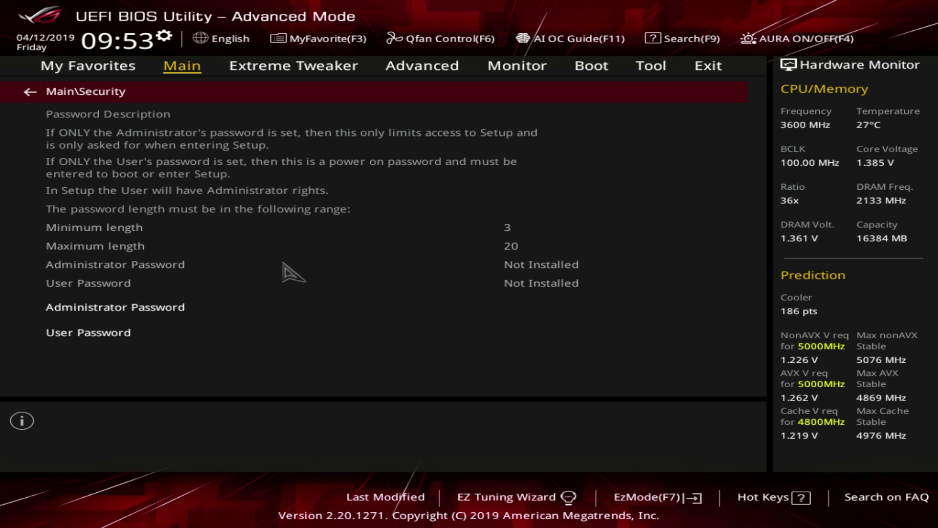
key("Down")
key("Down")
key("Up")
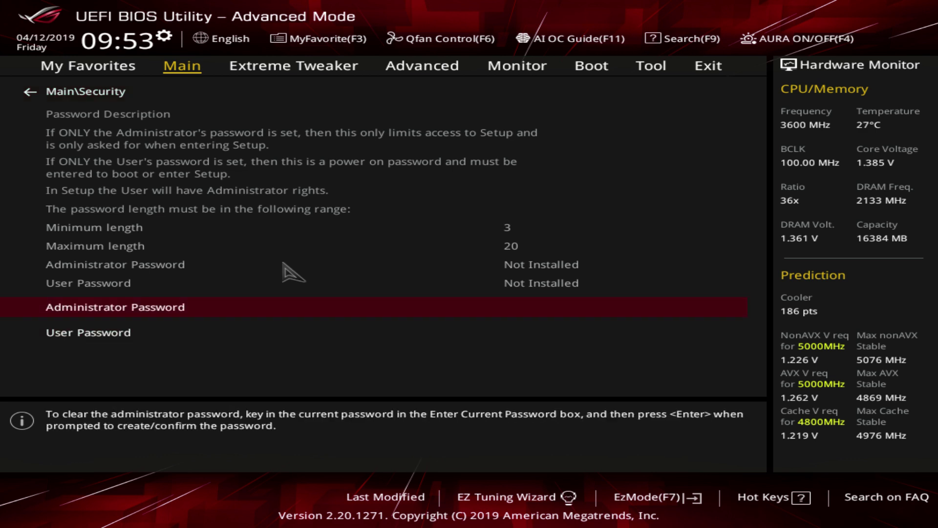
key("Escape")
Browse the available System Language choices and keep English selected.
key("Down")
key("Up")
key("Down")
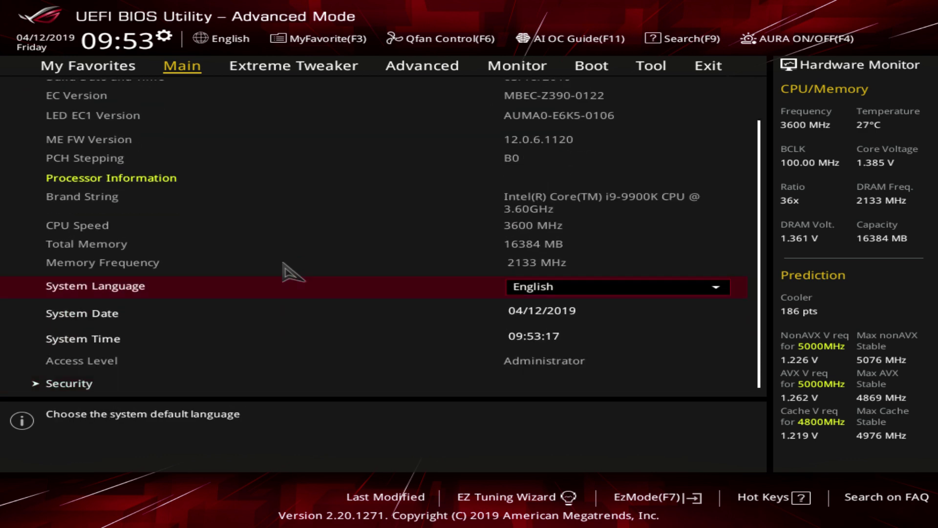
key("Return")
key("Down")
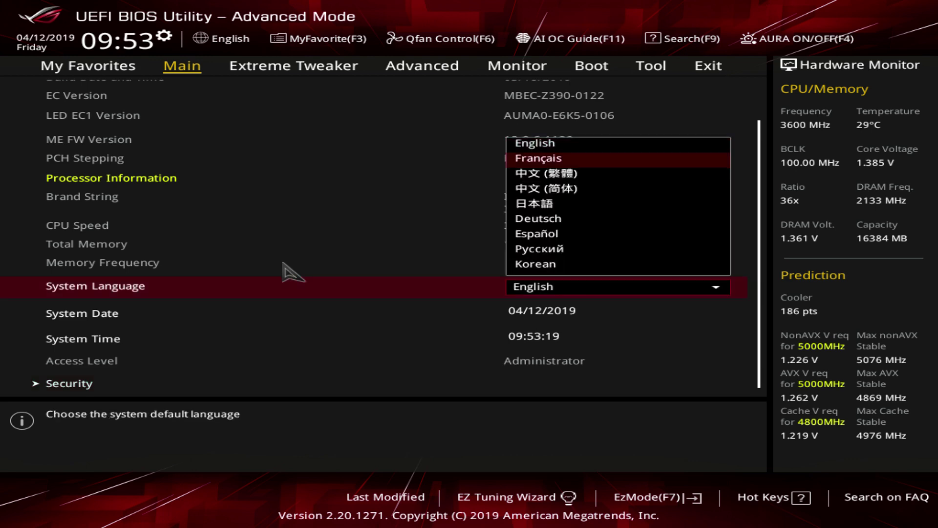
key("Down")
key("Down")
key("Up")
key("Up")
key("Up")
key("Return")
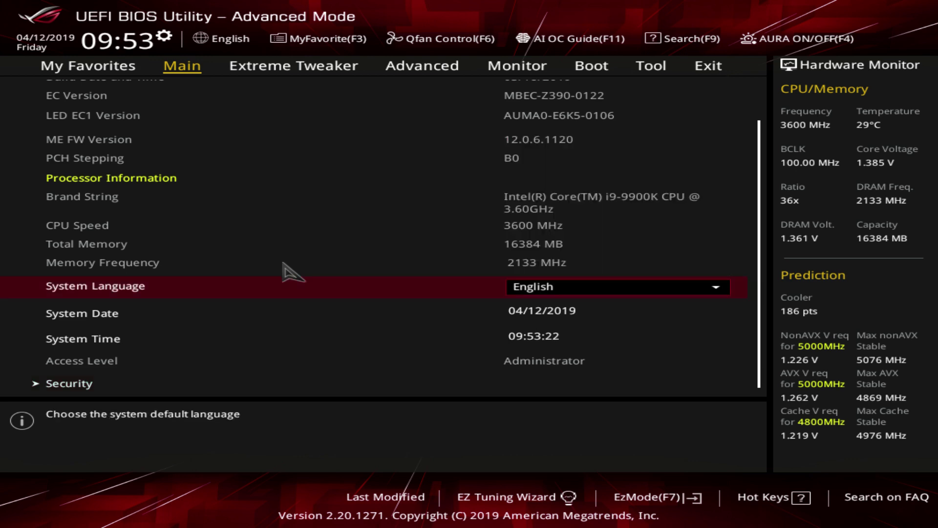
Go to the Monitor section, open Q-Fan Control, and display the CPU fan's Manual profile.
key("Right")
key("Right")
key("Right")
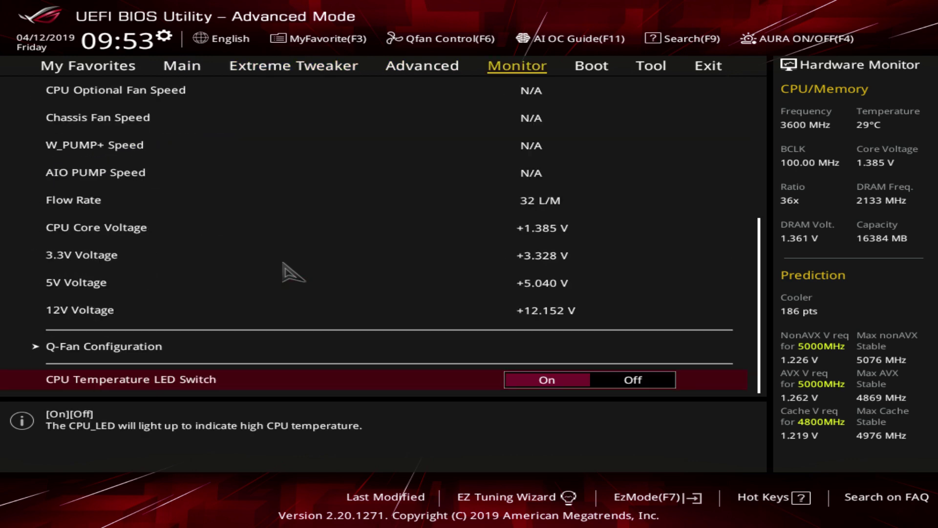
key("F6")
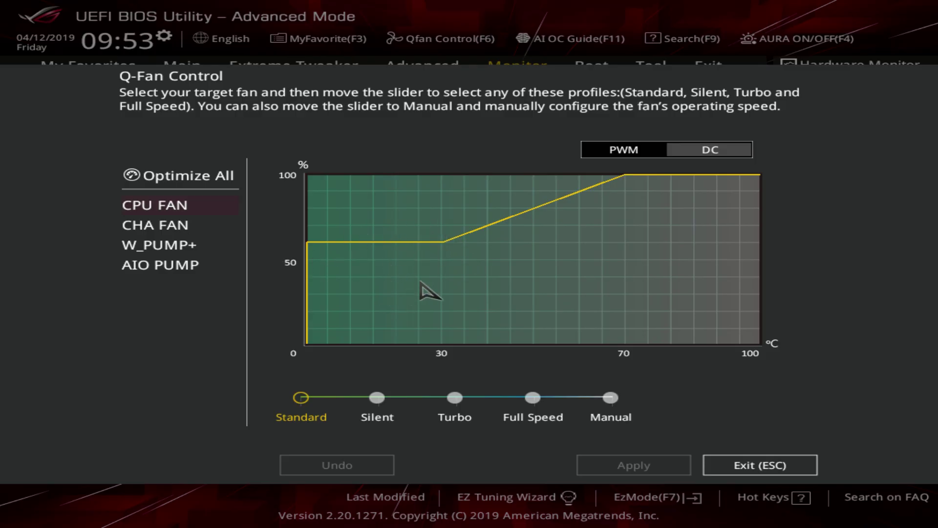
key("Escape")
key("Left")
key("Left")
key("Right")
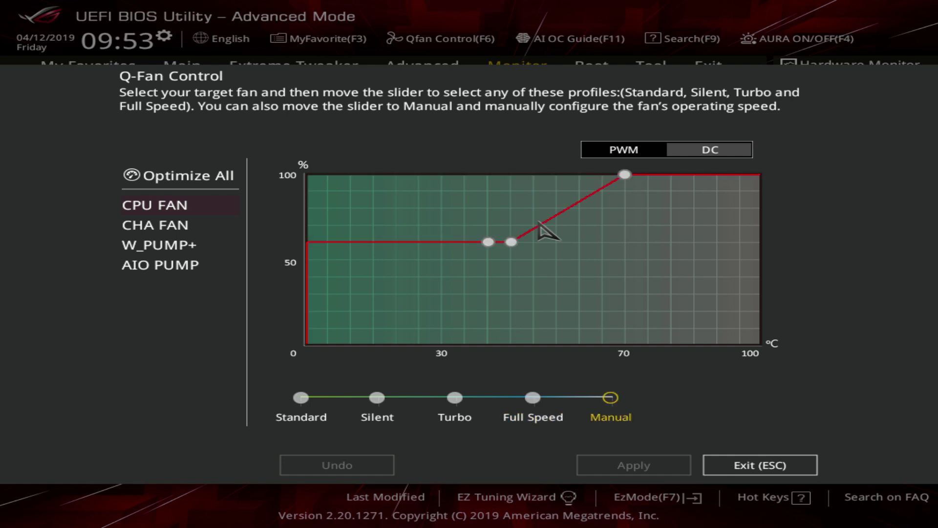
Preview the CPU fan's Full Speed profile and return to its Manual curve.
key("Down")
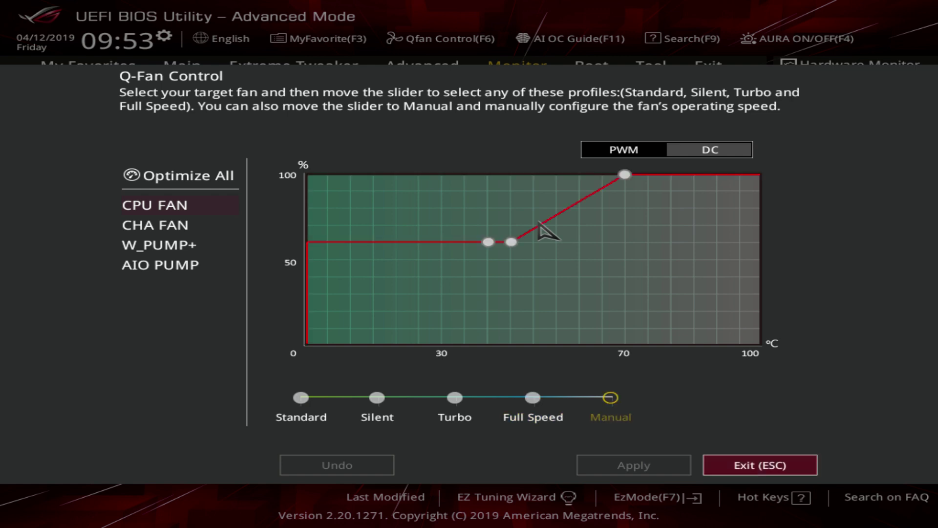
key("Up")
key("Left")
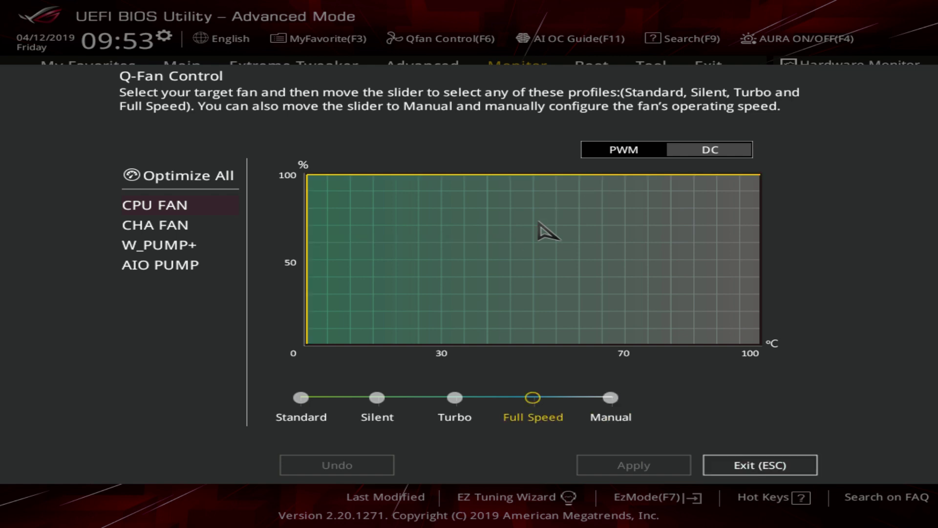
key("Right")
key("Right")
key("Left")
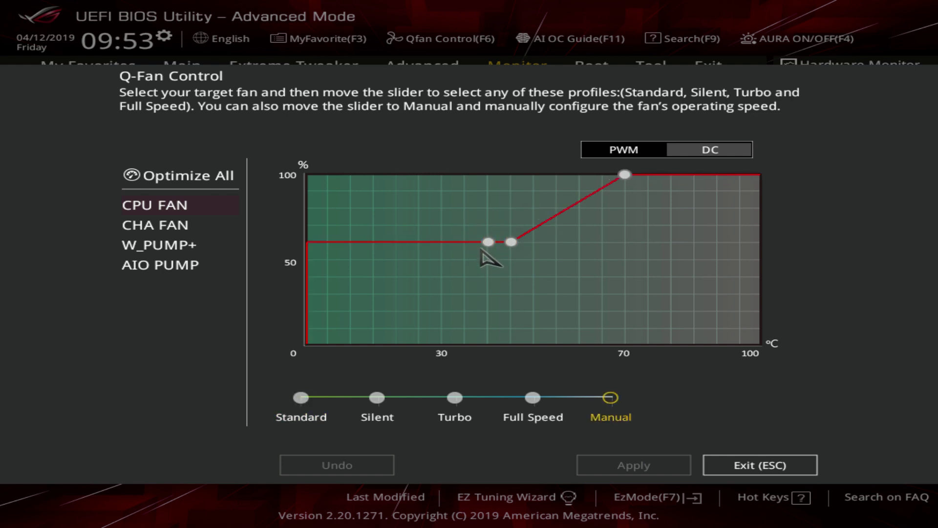
Try moving the first point of the CPU fan's manual curve to about 25 °C, and switch to the Standard profile.
left_click_drag(487, 245, 425, 249)
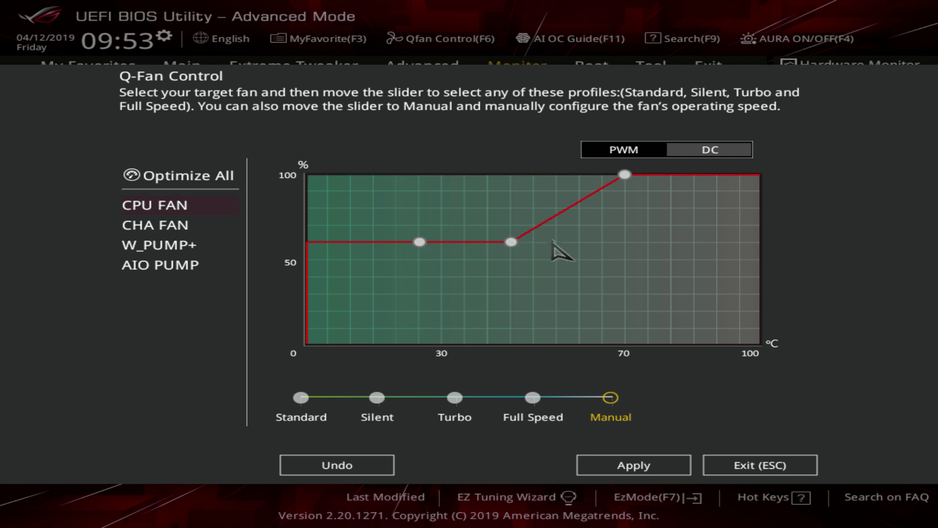
key("Left")
key("Left")
key("Left")
key("Left")
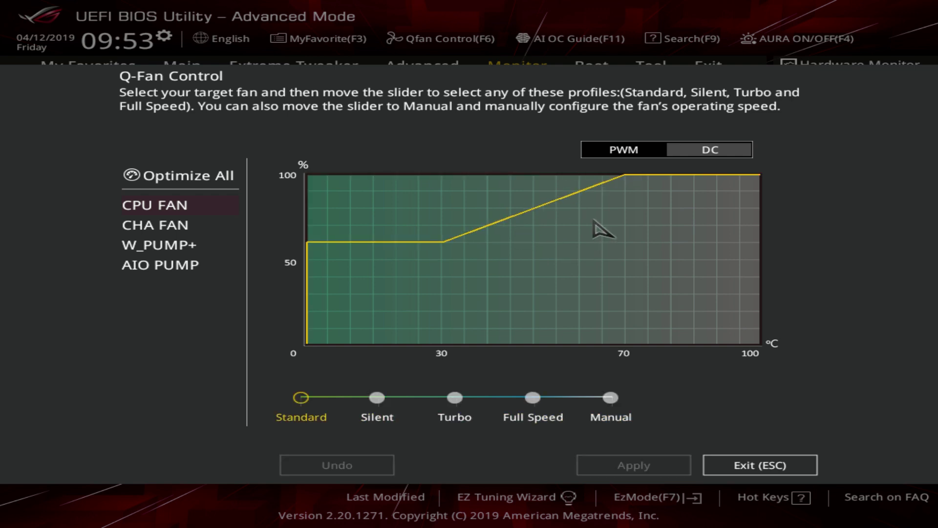
Reshape the CPU fan's Manual curve with points at about 28 °C/60% and 57 °C/75%, and exit Q-Fan Control without applying.
key("Right")
key("Right")
key("Right")
key("Right")
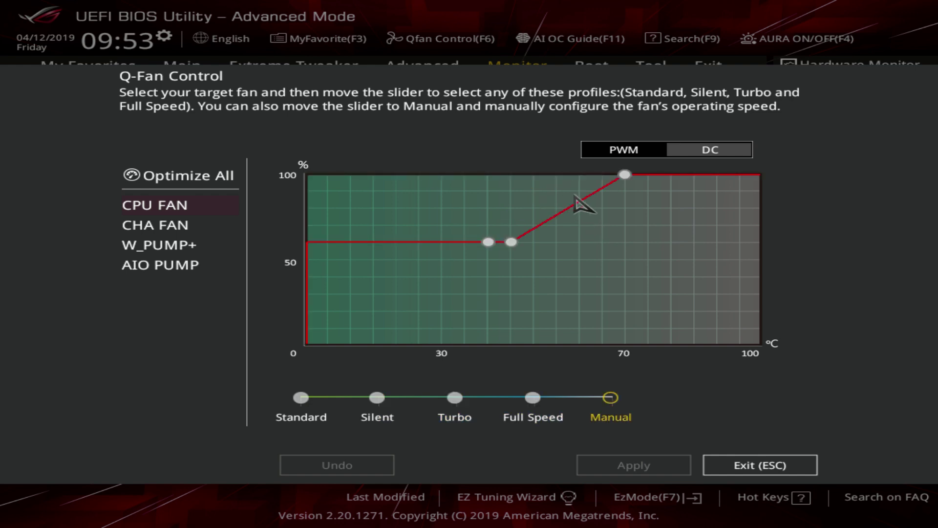
left_click_drag(513, 241, 568, 227)
left_click_drag(484, 242, 433, 242)
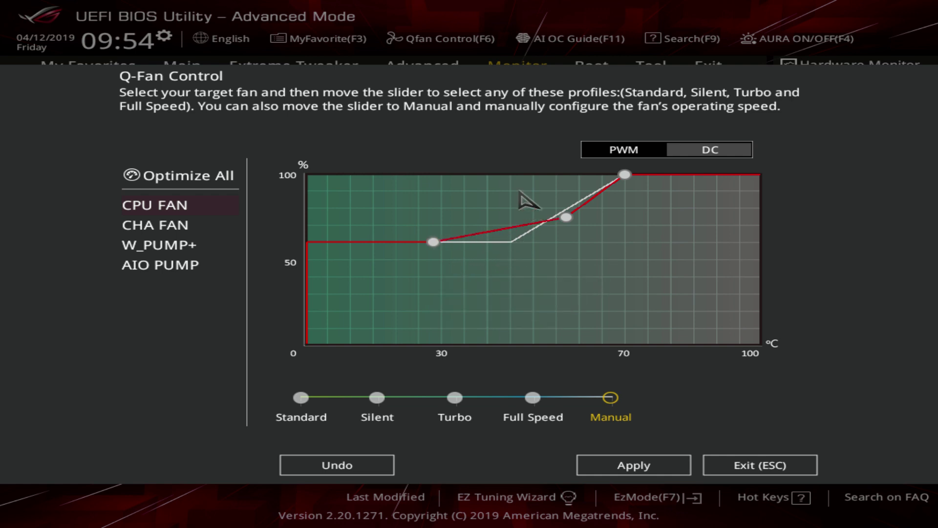
key("Escape")
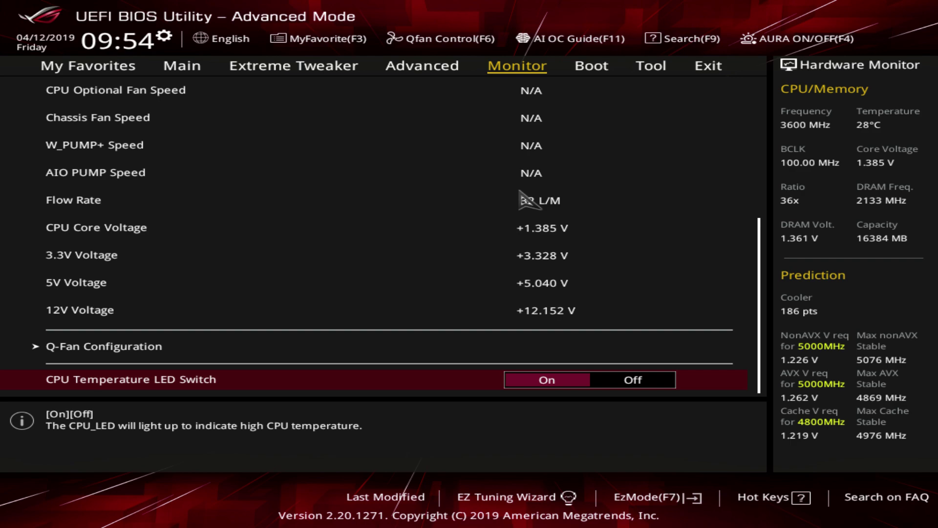
View the introduction of the AI Overclocking Guide and close it without enabling AI overclocking.
key("F11")
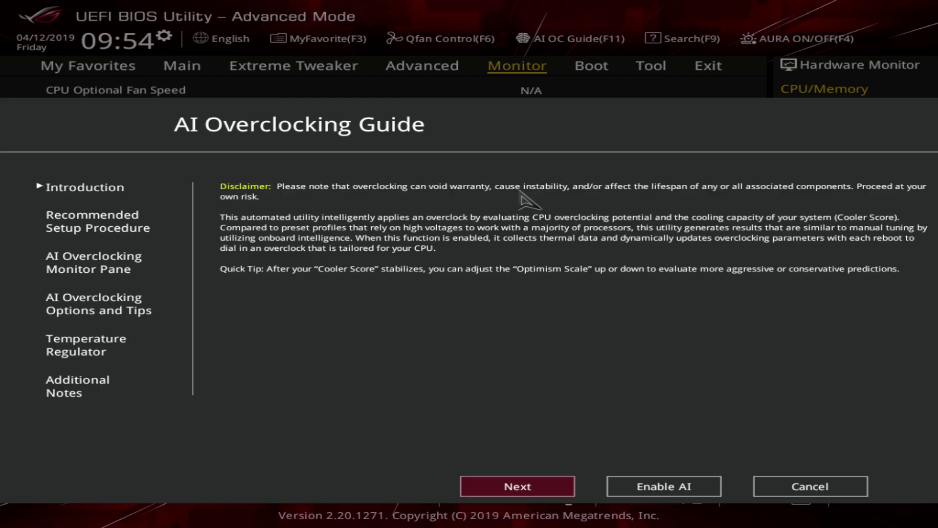
key("Right")
key("Escape")
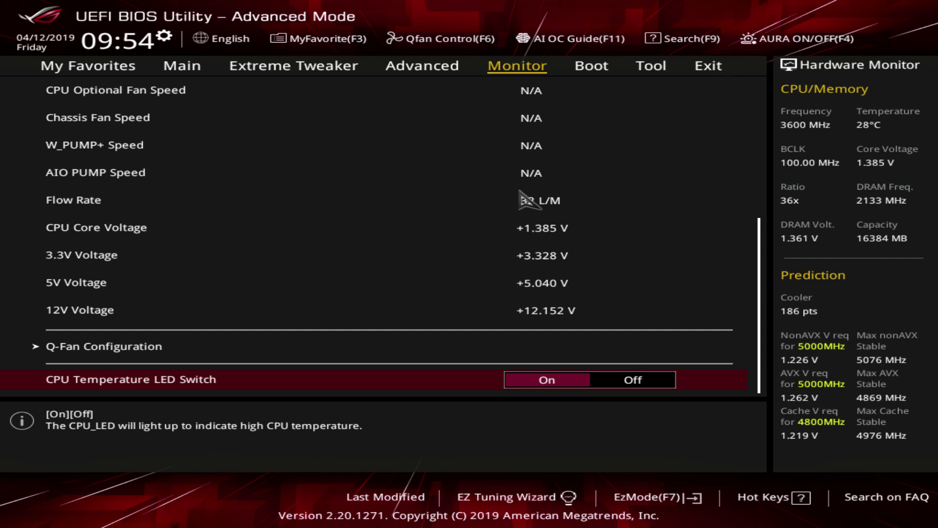
Search the BIOS settings for "CAS" and exit the search.
key("F9")
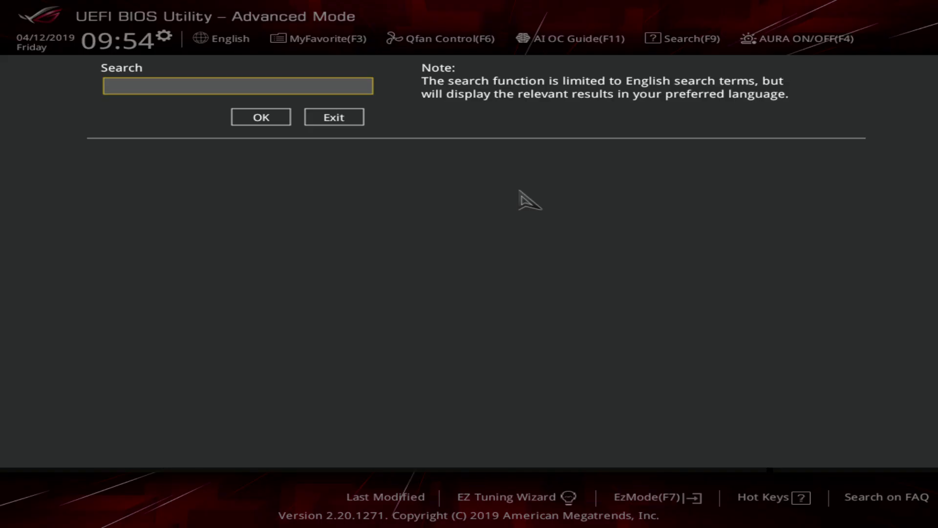
type("tcw")
key("BackSpace")
key("BackSpace")
type("CAS")
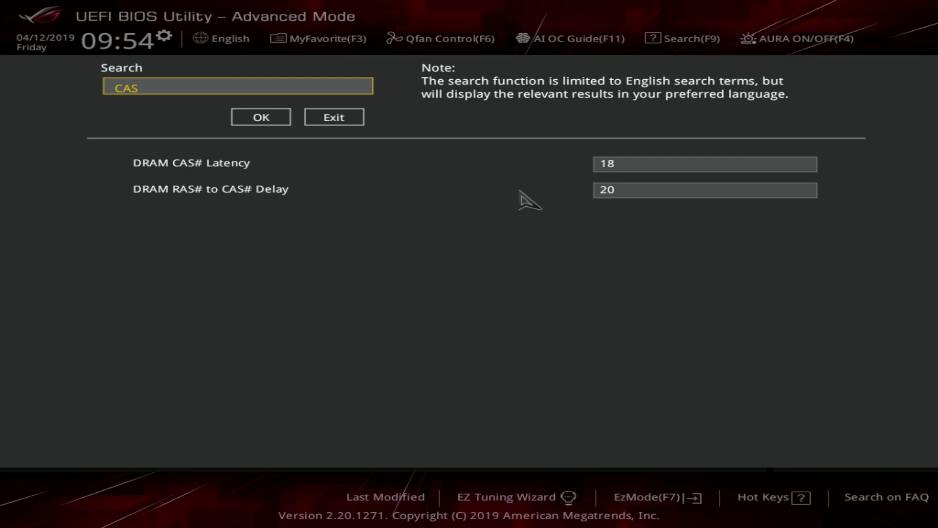
key("Escape")
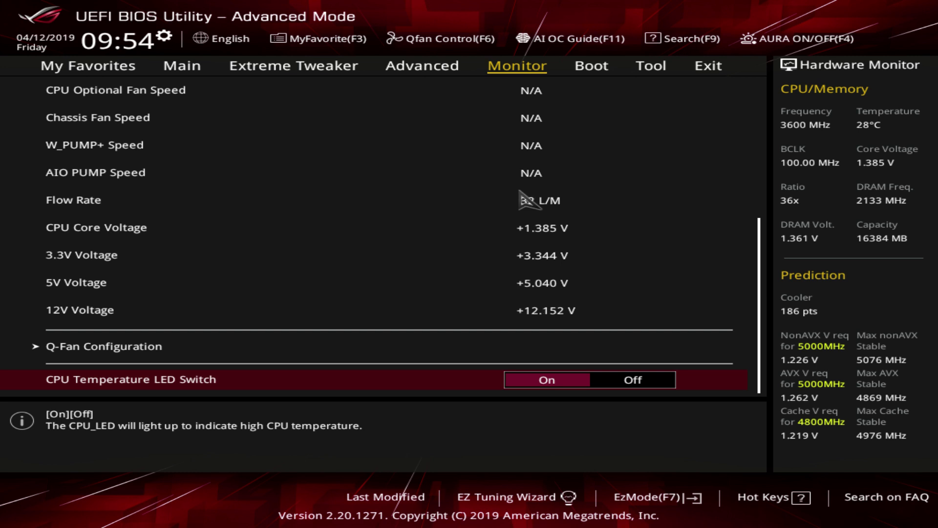
Go through the AURA lighting modes (All On, Stealth Mode, Aura Only, Aura Off) and choose Aura Off.
key("F4")
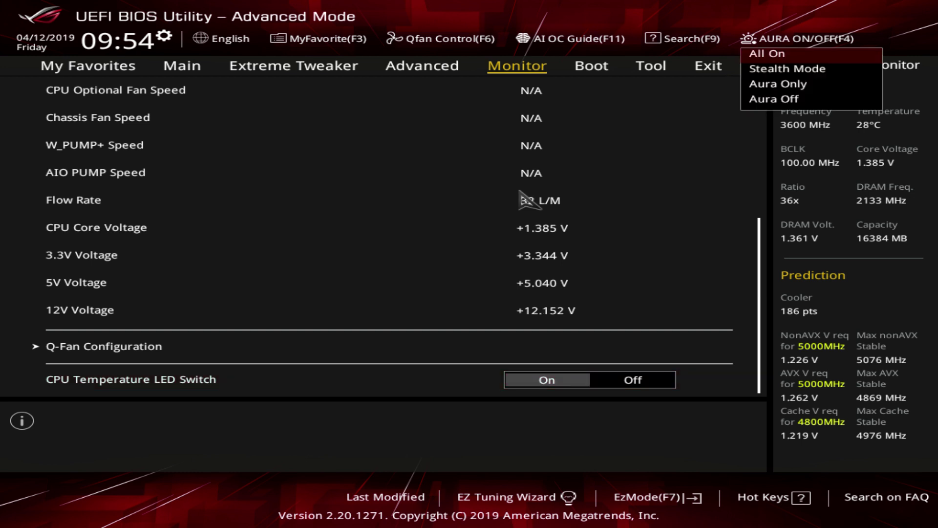
key("Down")
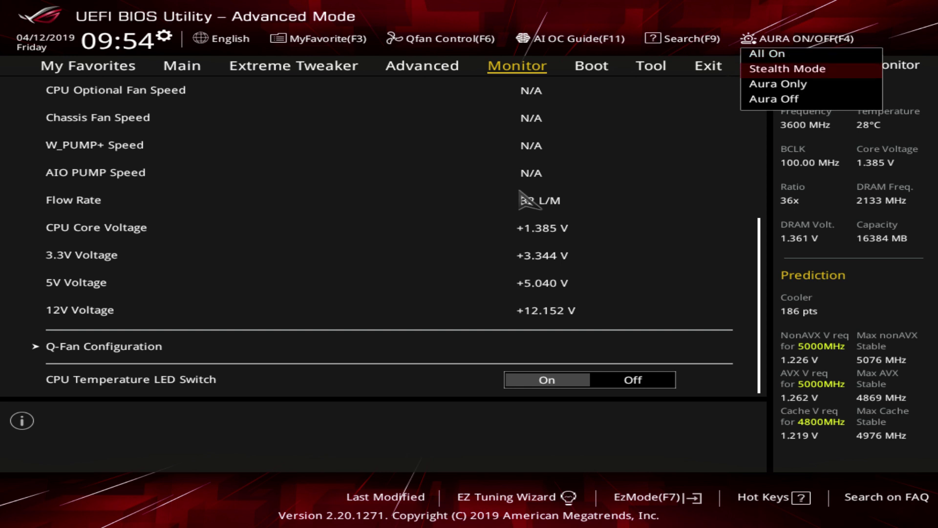
key("Down")
key("Down")
key("Up")
key("Up")
key("Down")
key("Down")
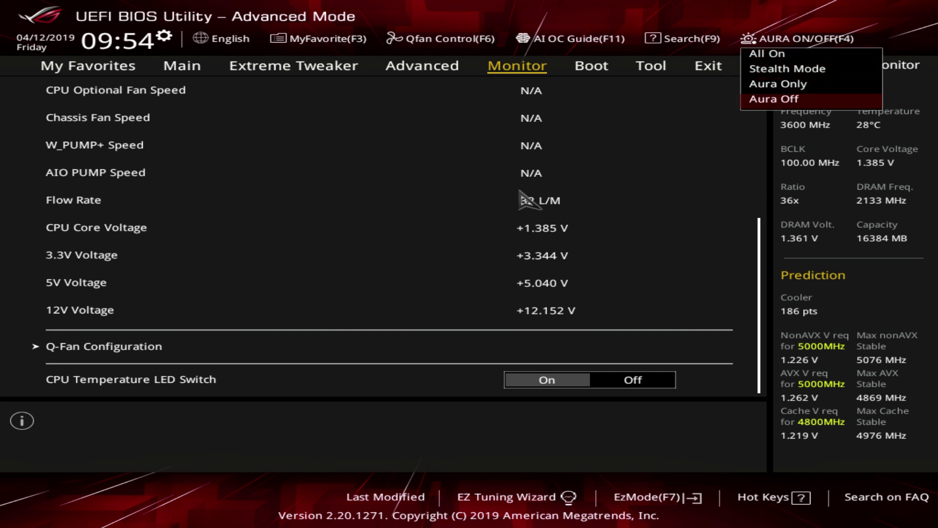
key("Return")
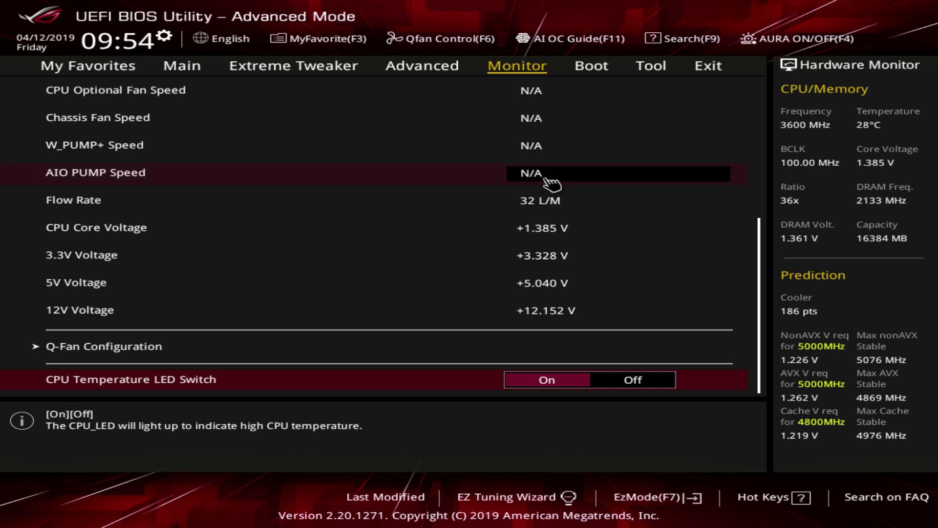
Switch from Monitor to the Tool page and decline quitting the BIOS without saving.
key("Up")
key("Right")
key("Right")
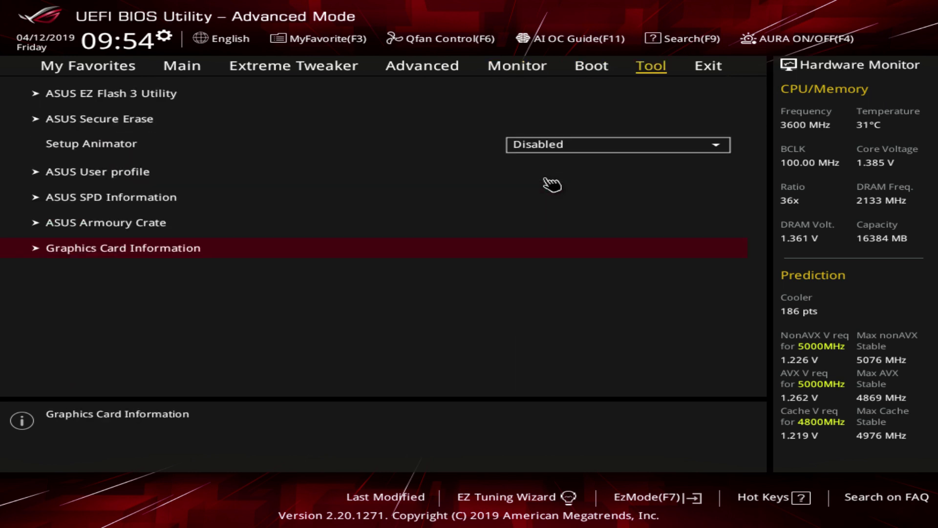
key("Escape")
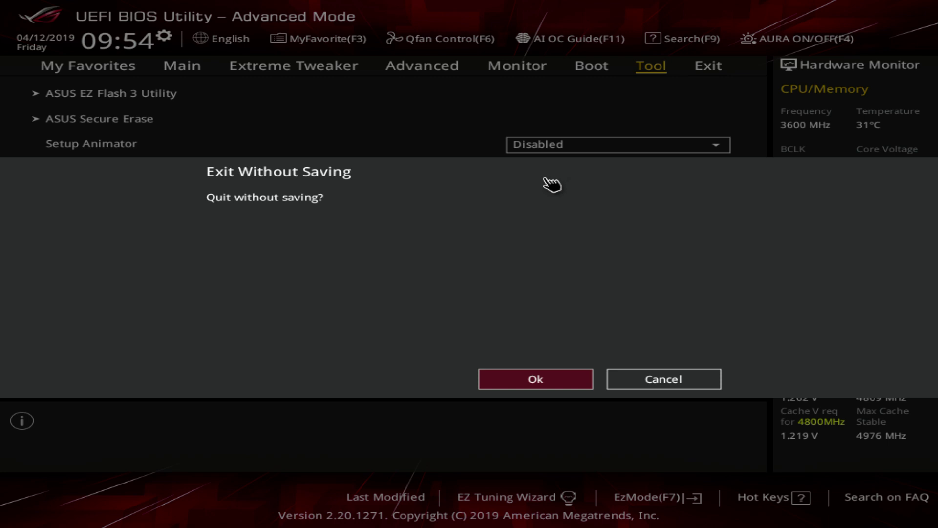
key("Escape")
Return to the Main page and look over its system language, date and time settings.
key("Left")
key("Left")
key("Left")
key("Left")
key("Left")
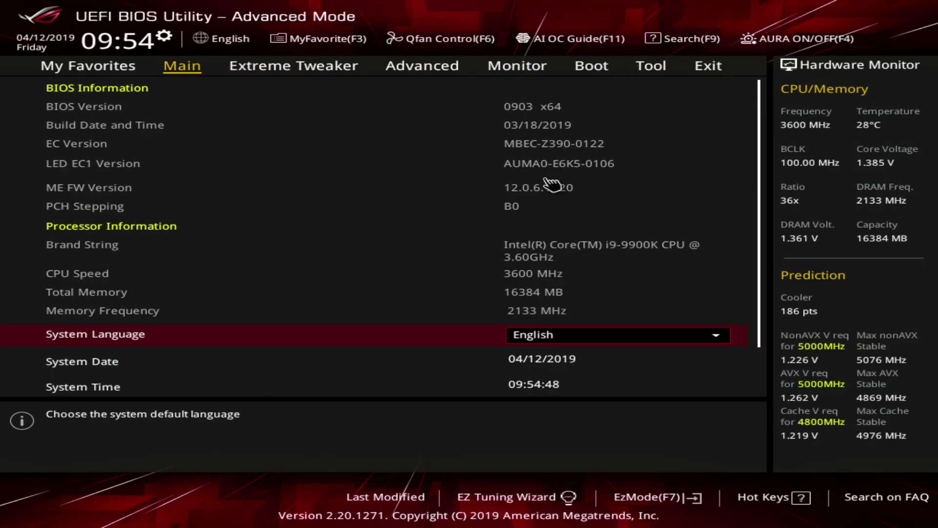
key("Down")
key("Down")
key("Down")
Look through the Extreme Tweaker settings from Overclocking Presets down to CPU Core/Cache Current Limit Max.
key("Right")
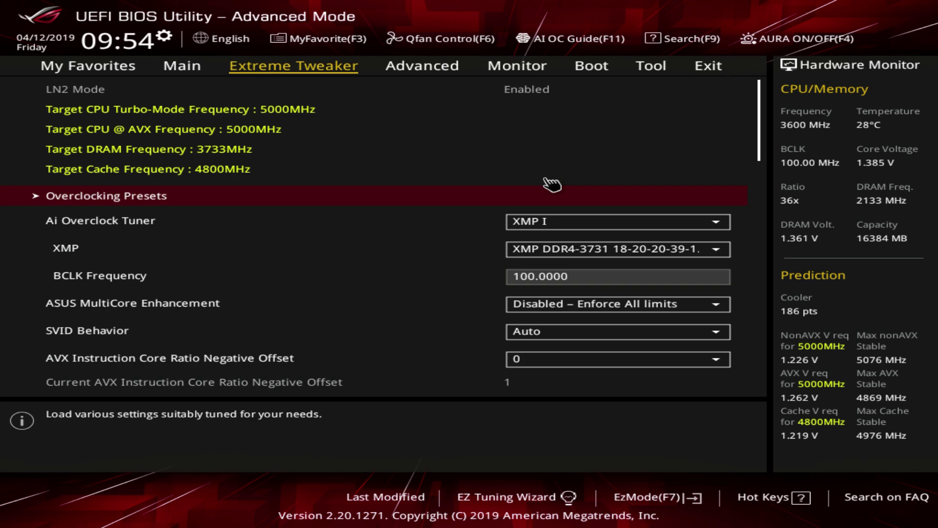
key("Down")
key("Down")
key("Down")
key("Down")
key("Down")
key("Down")
key("Down")
key("Down")
key("Down")
key("Down")
key("Down")
key("Down")
key("Down")
key("Down")
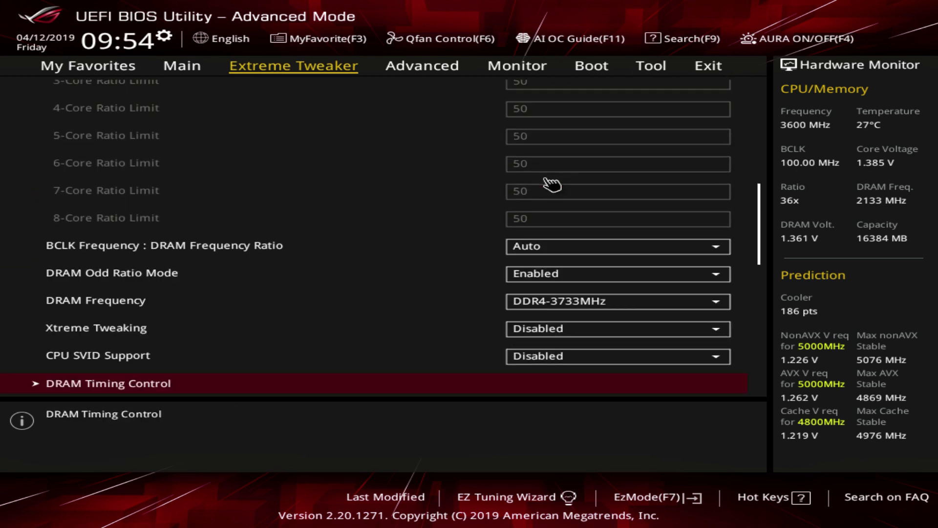
key("Down")
key("Down")
key("Down")
key("Down")
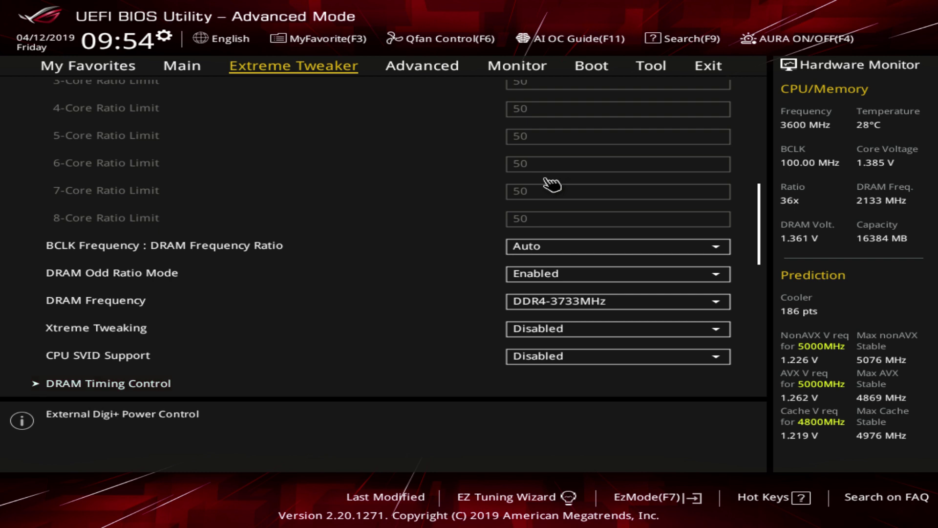
key("Down")
key("Down")
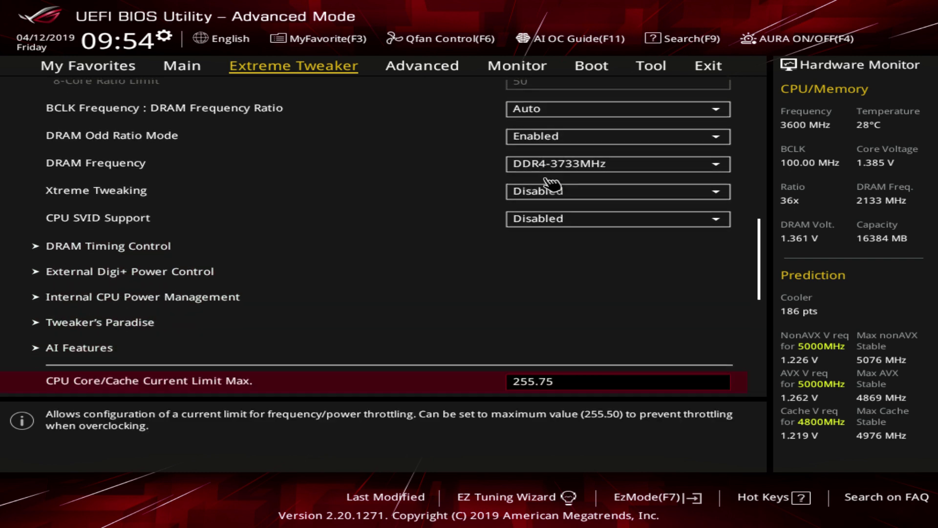